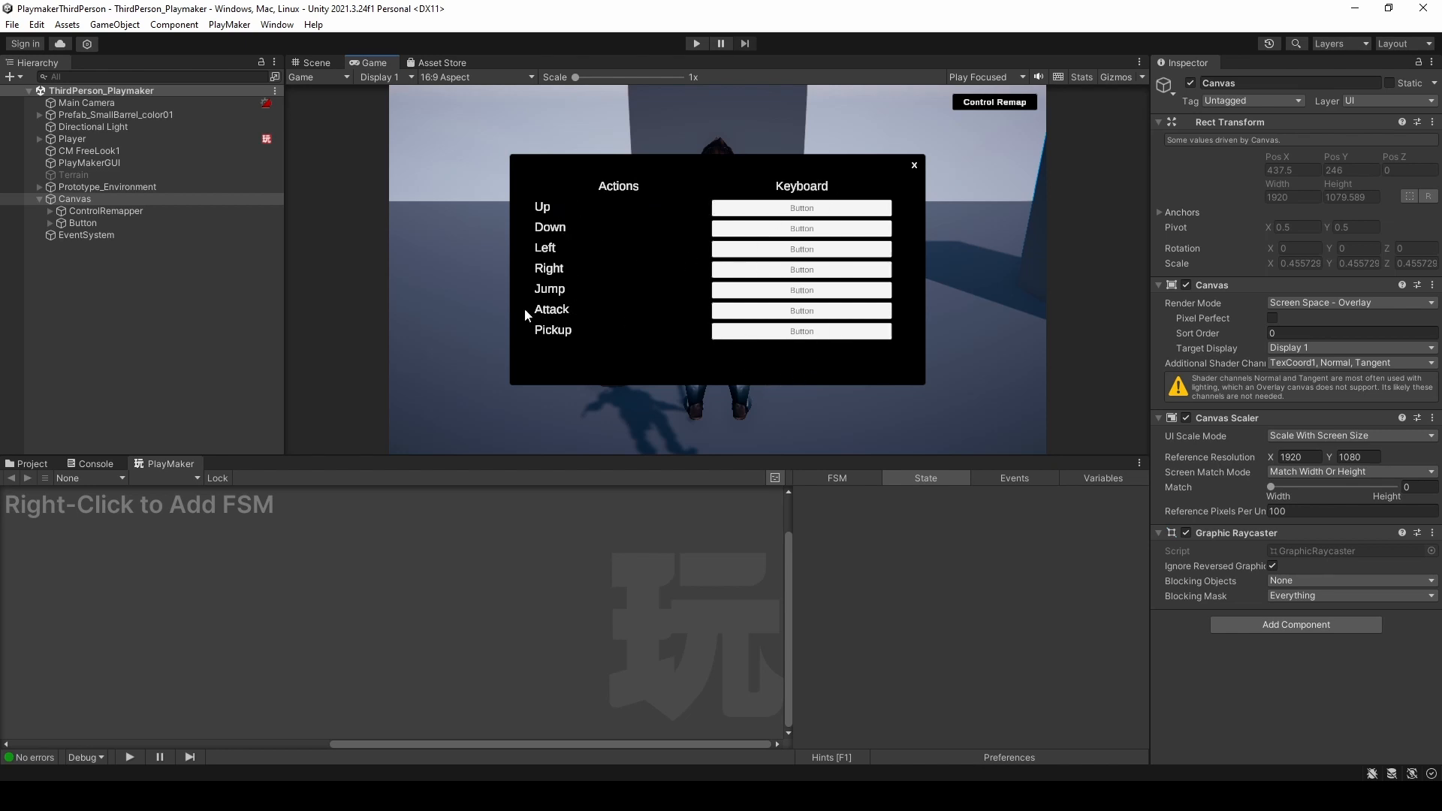
- Examine the ControlRemapper panel's hierarchy, including the children of its Actions and Keyboard groups
click(50, 211)
click(61, 223)
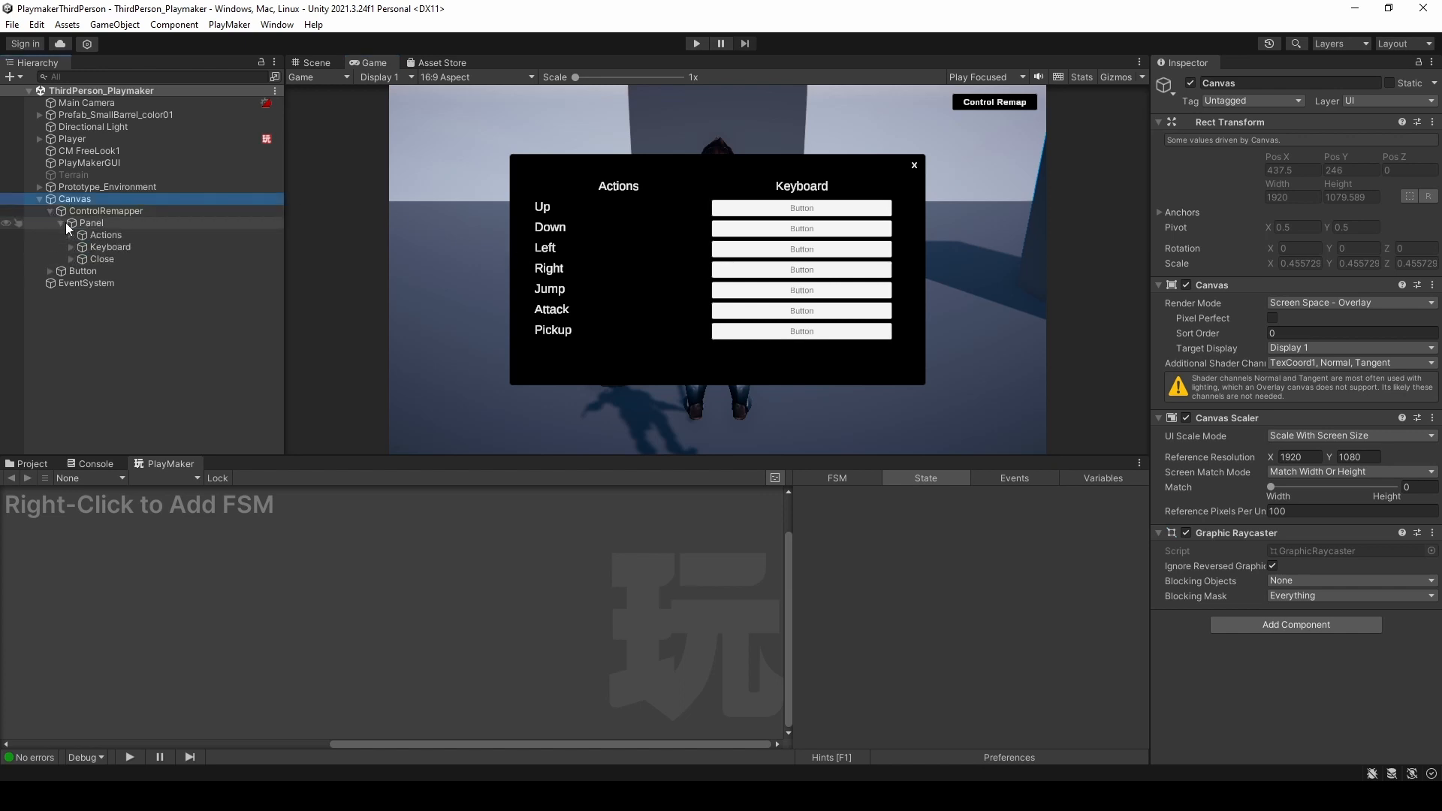
click(75, 223)
click(132, 237)
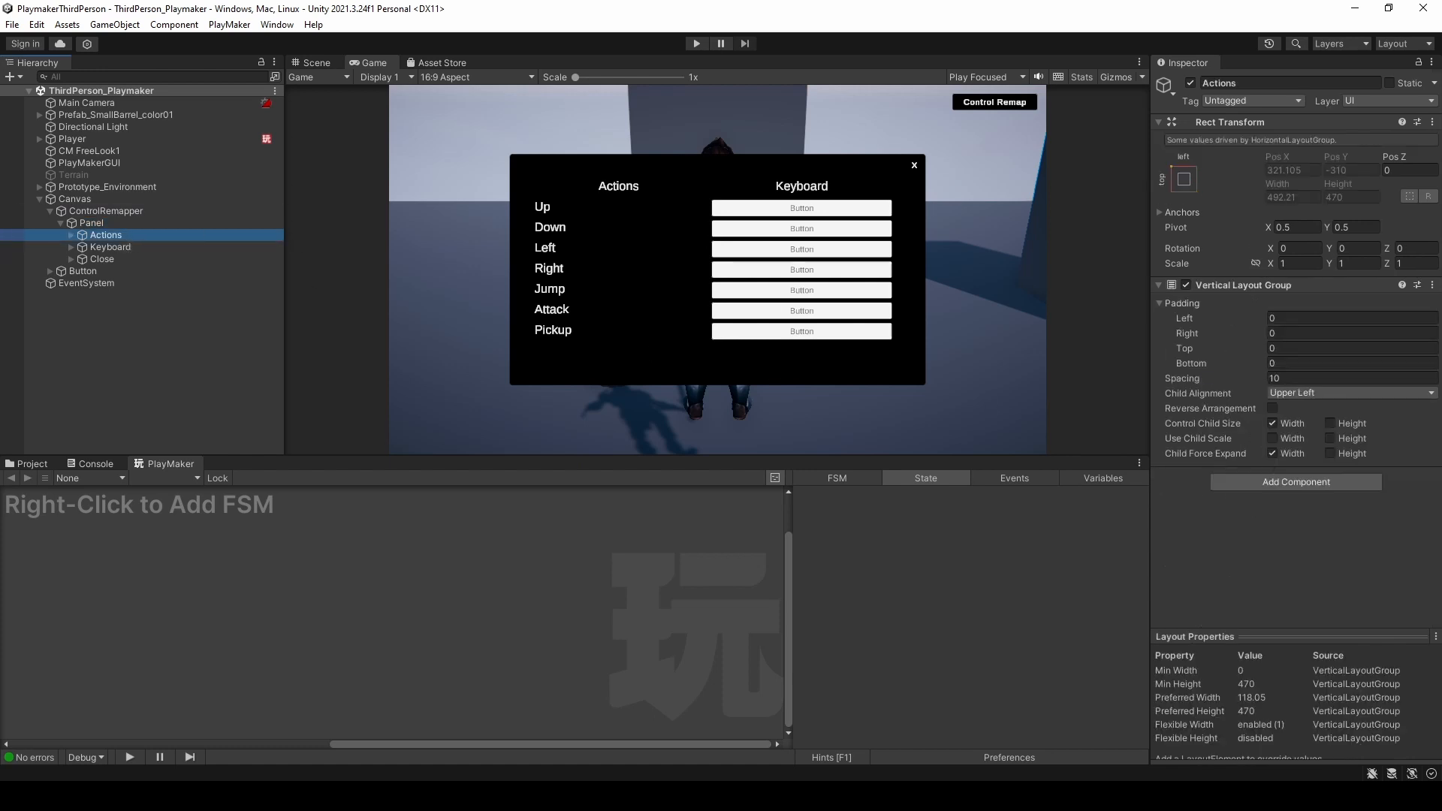
click(70, 247)
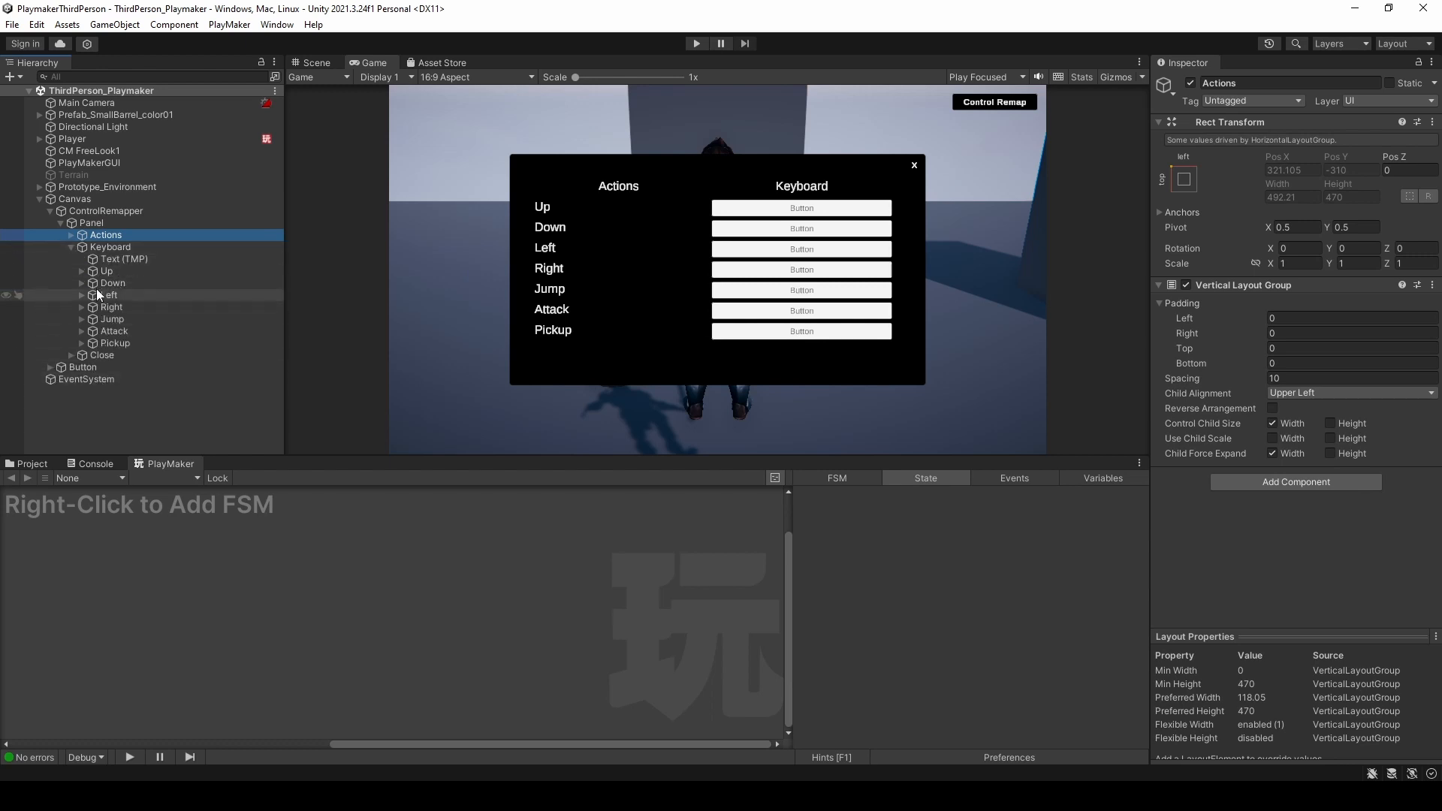
click(71, 234)
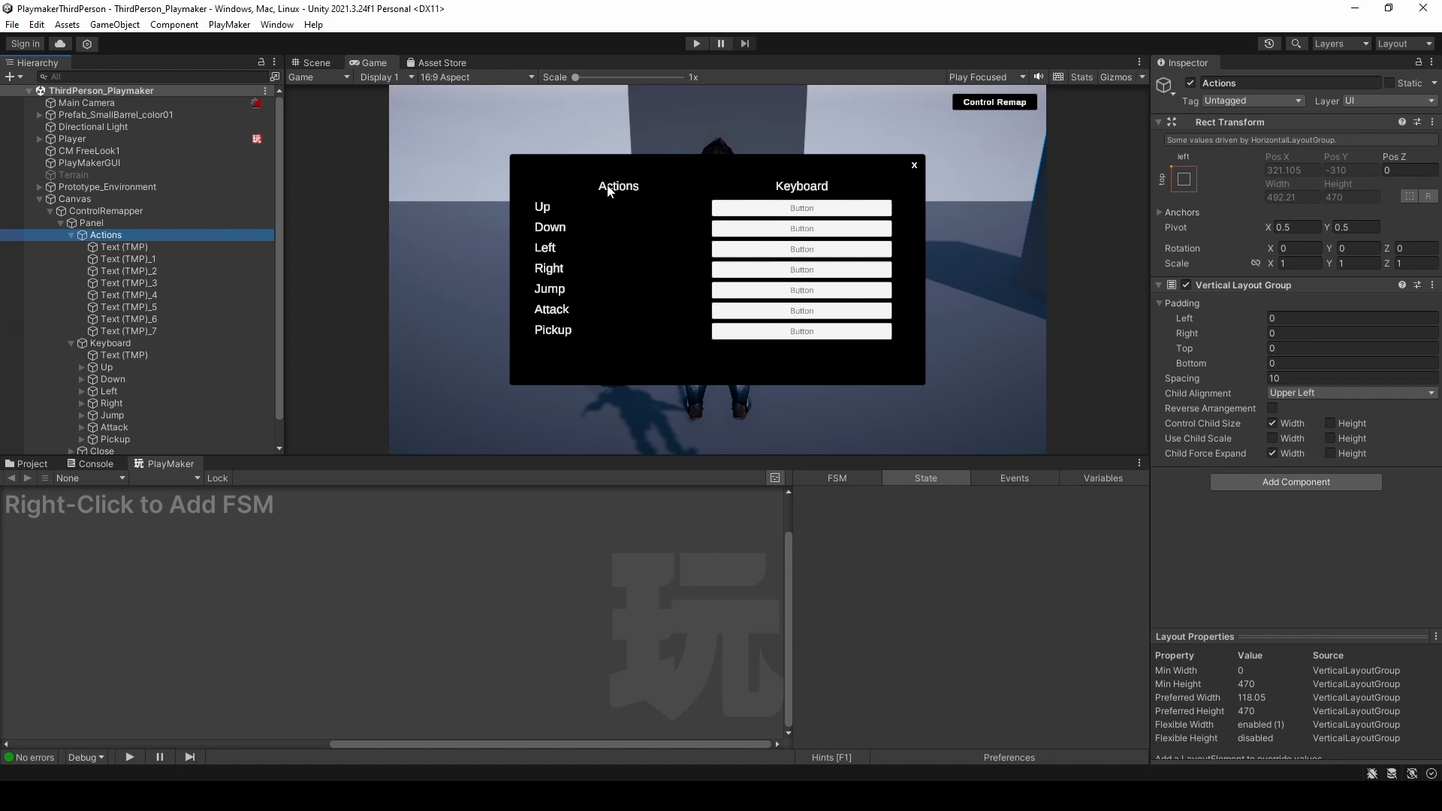
click(62, 221)
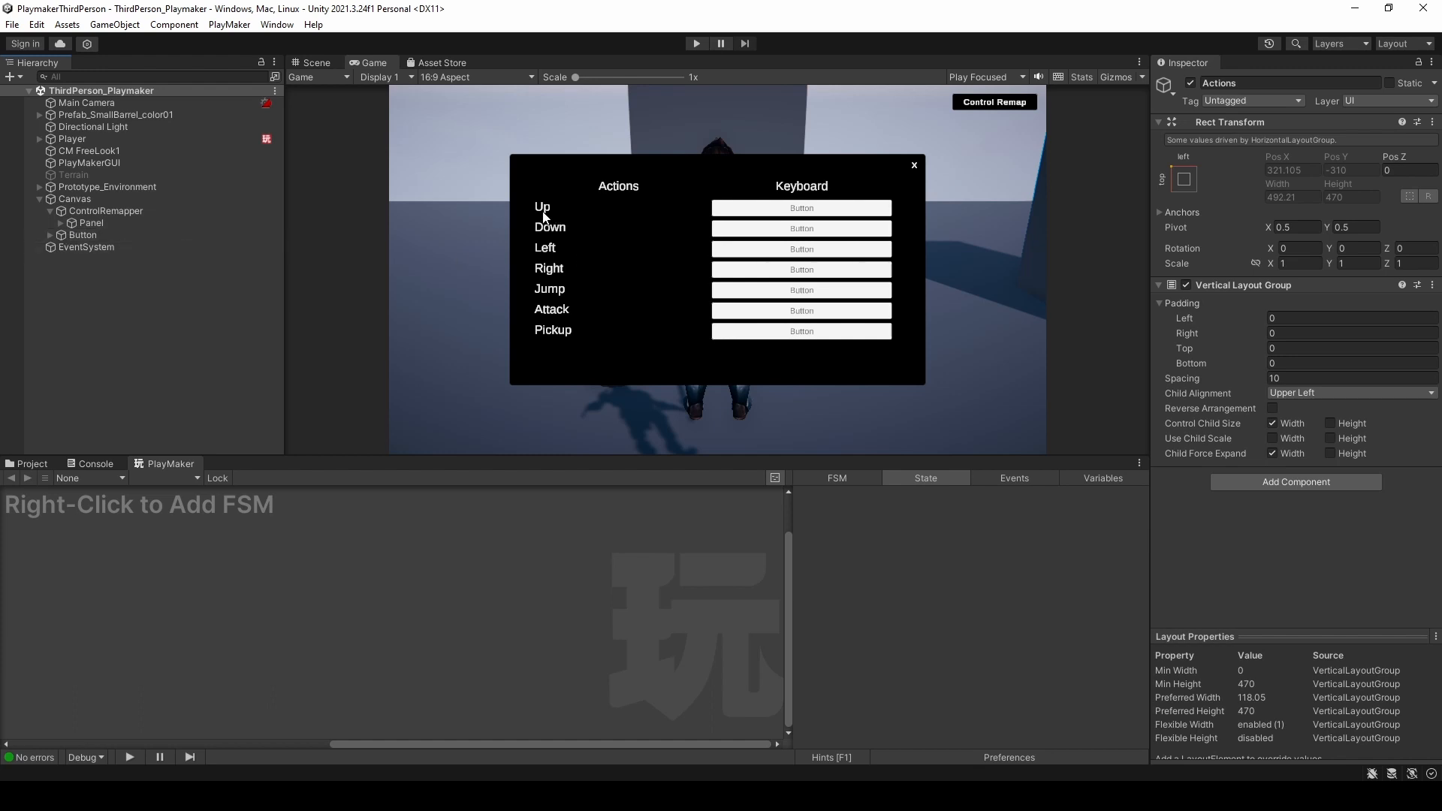
click(60, 224)
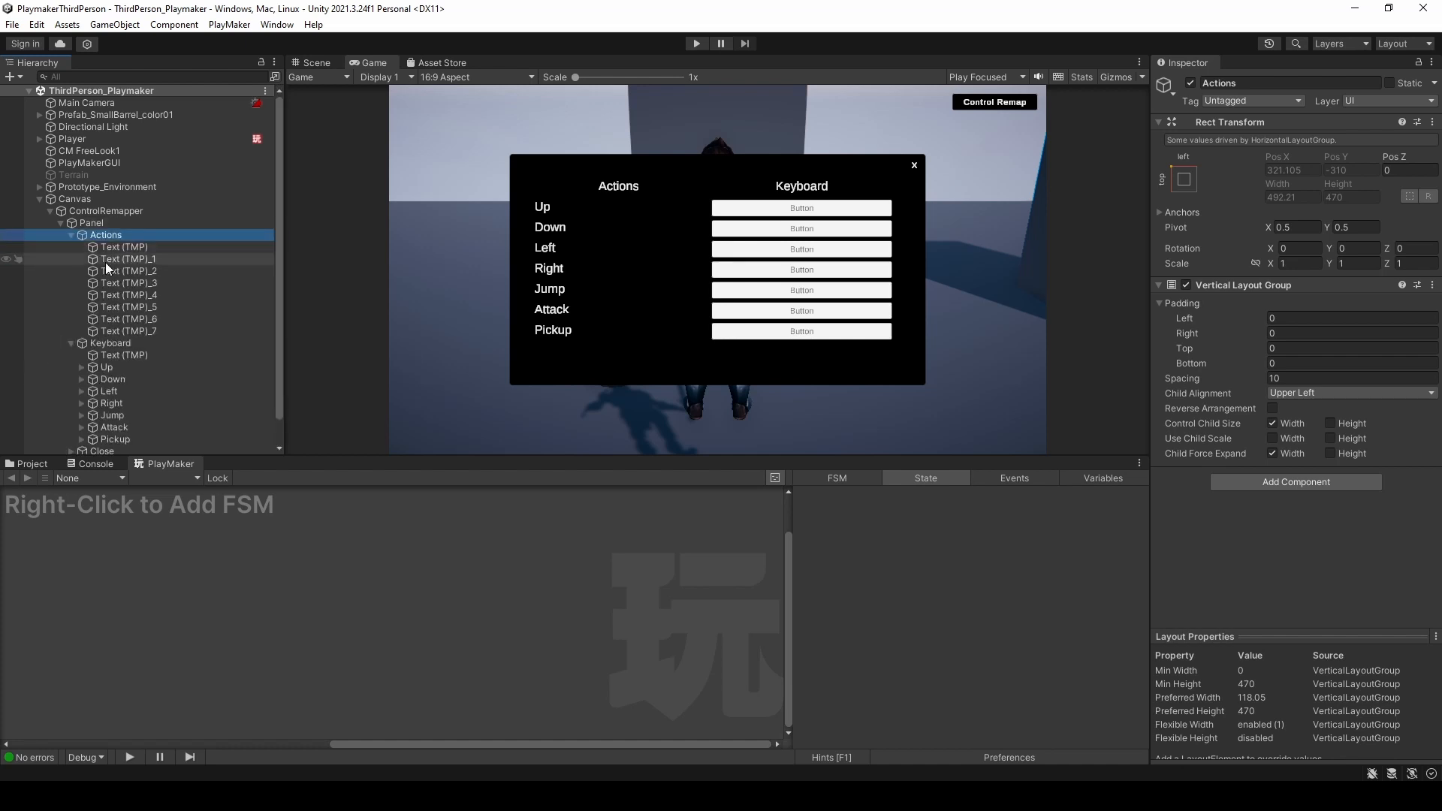
- Add a PlayMaker FSM to the Up button in the Keyboard group
click(106, 366)
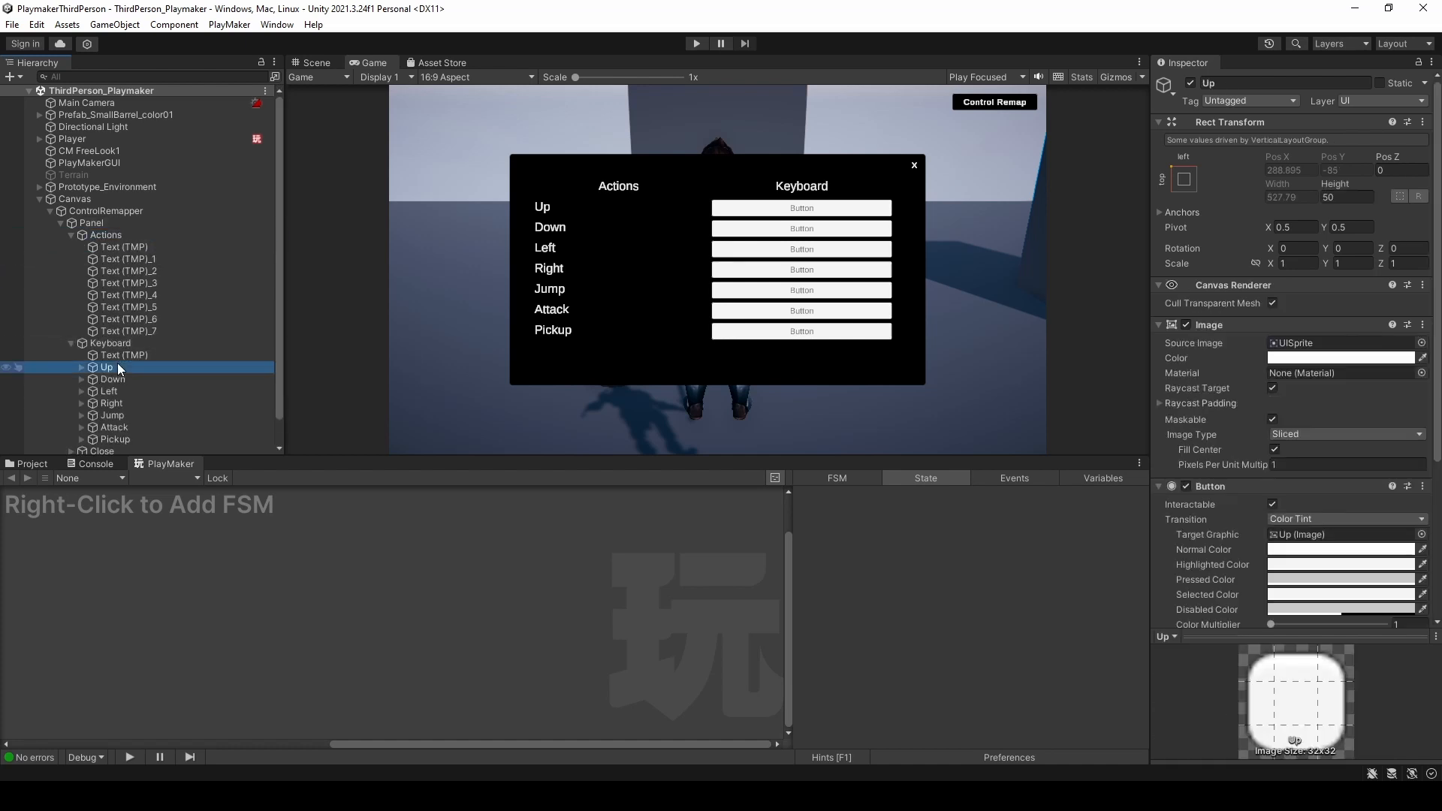
right_click(310, 598)
click(347, 599)
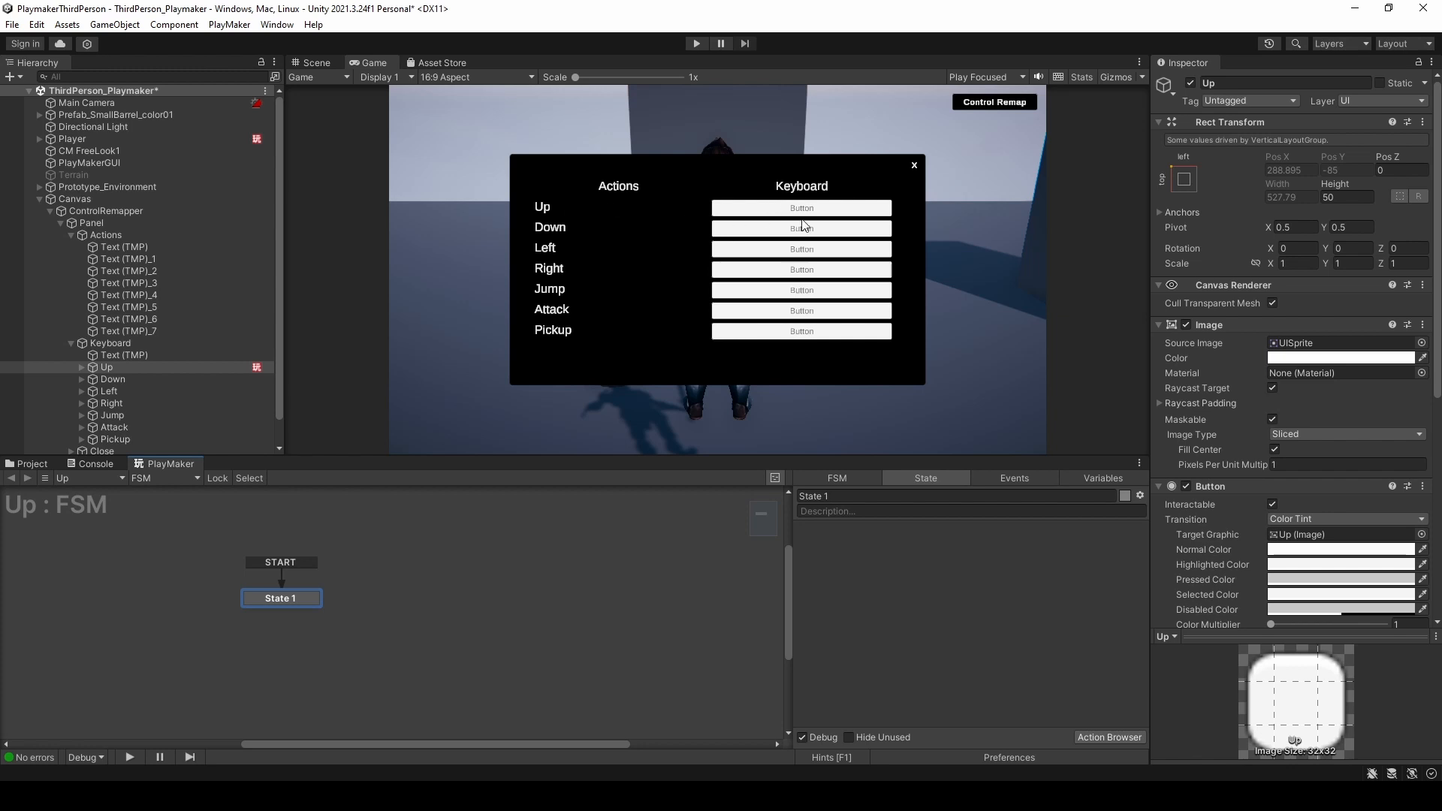
- Review the PlayerInput binding actions: load and save overrides, apply binding, get current binding and perform interactive binding
click(1099, 737)
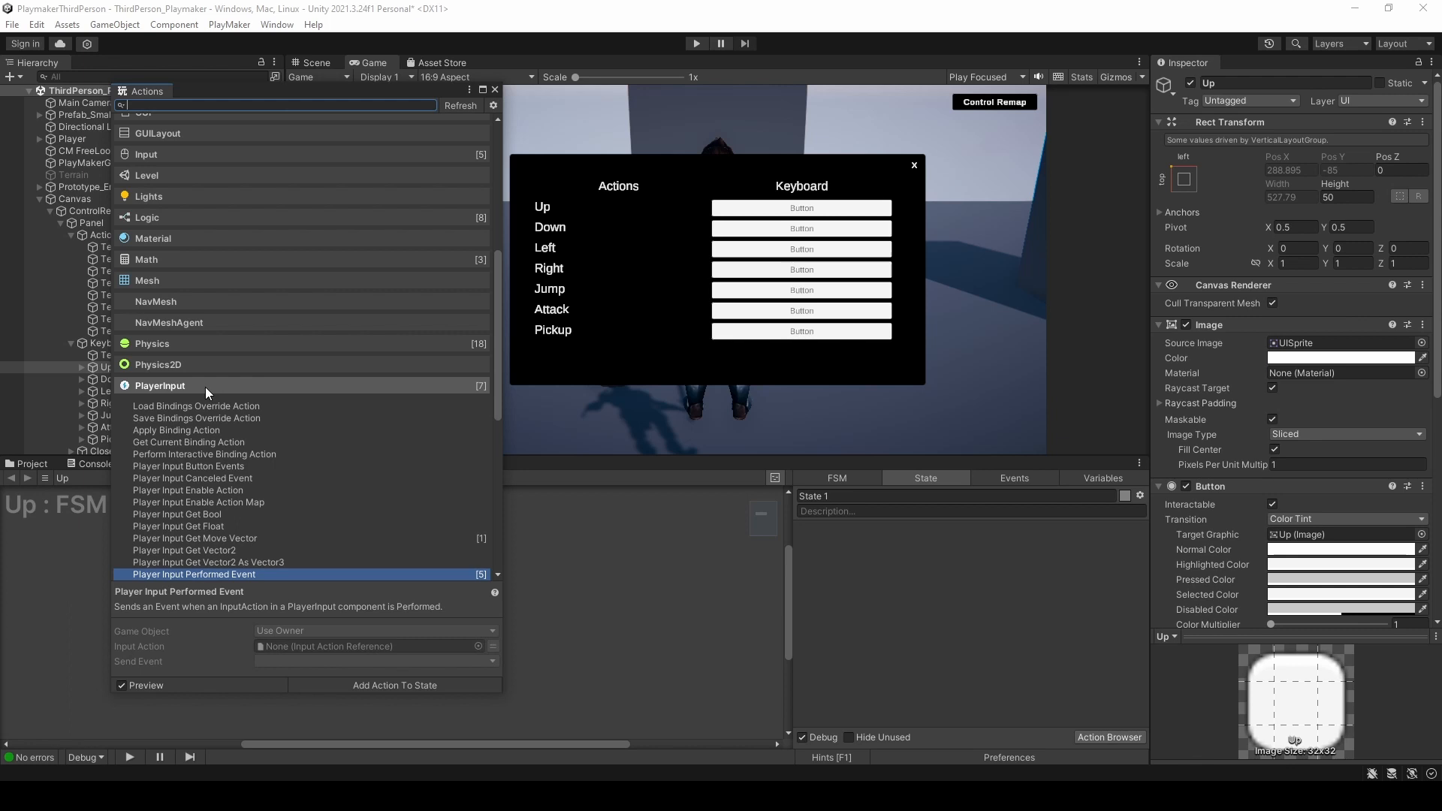
click(180, 405)
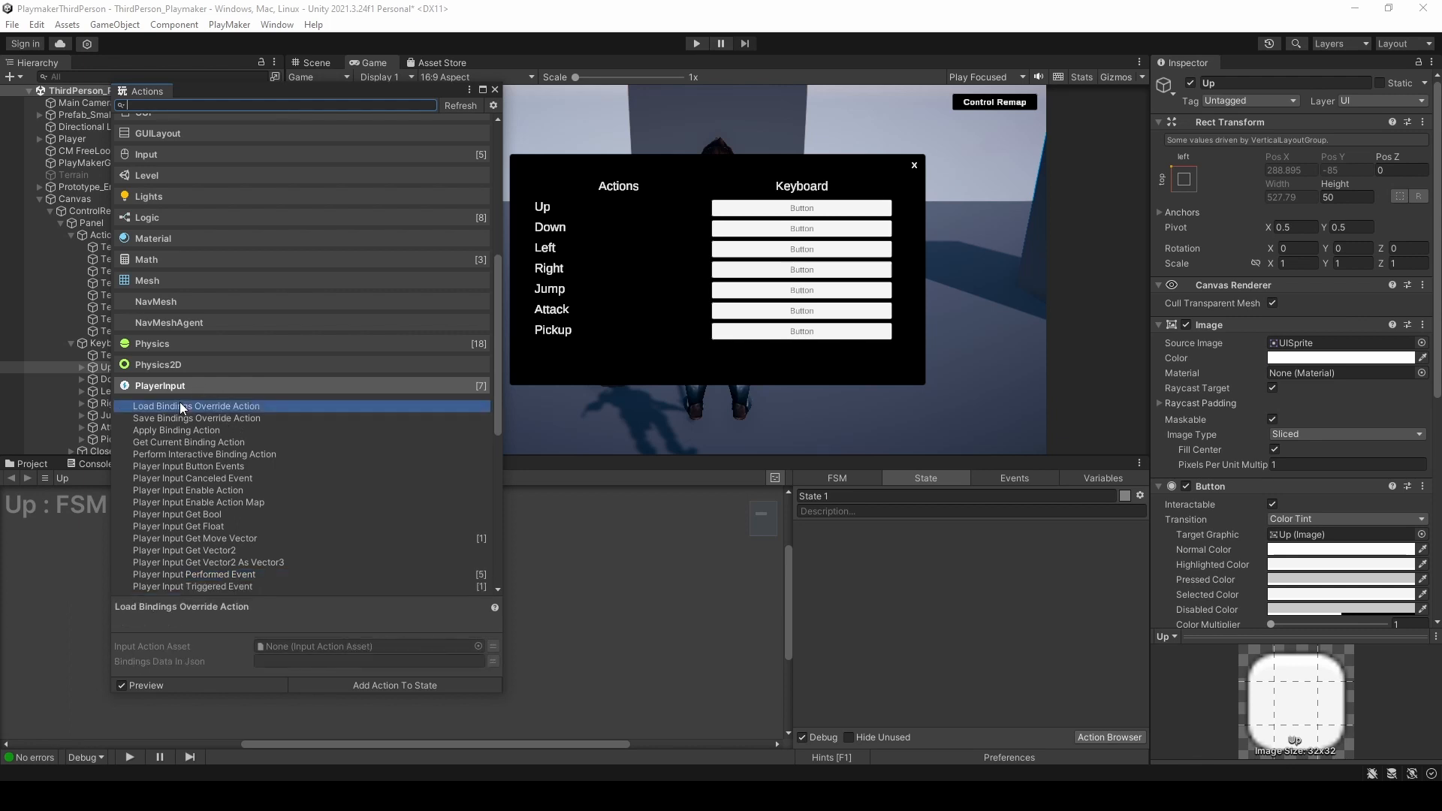
click(175, 418)
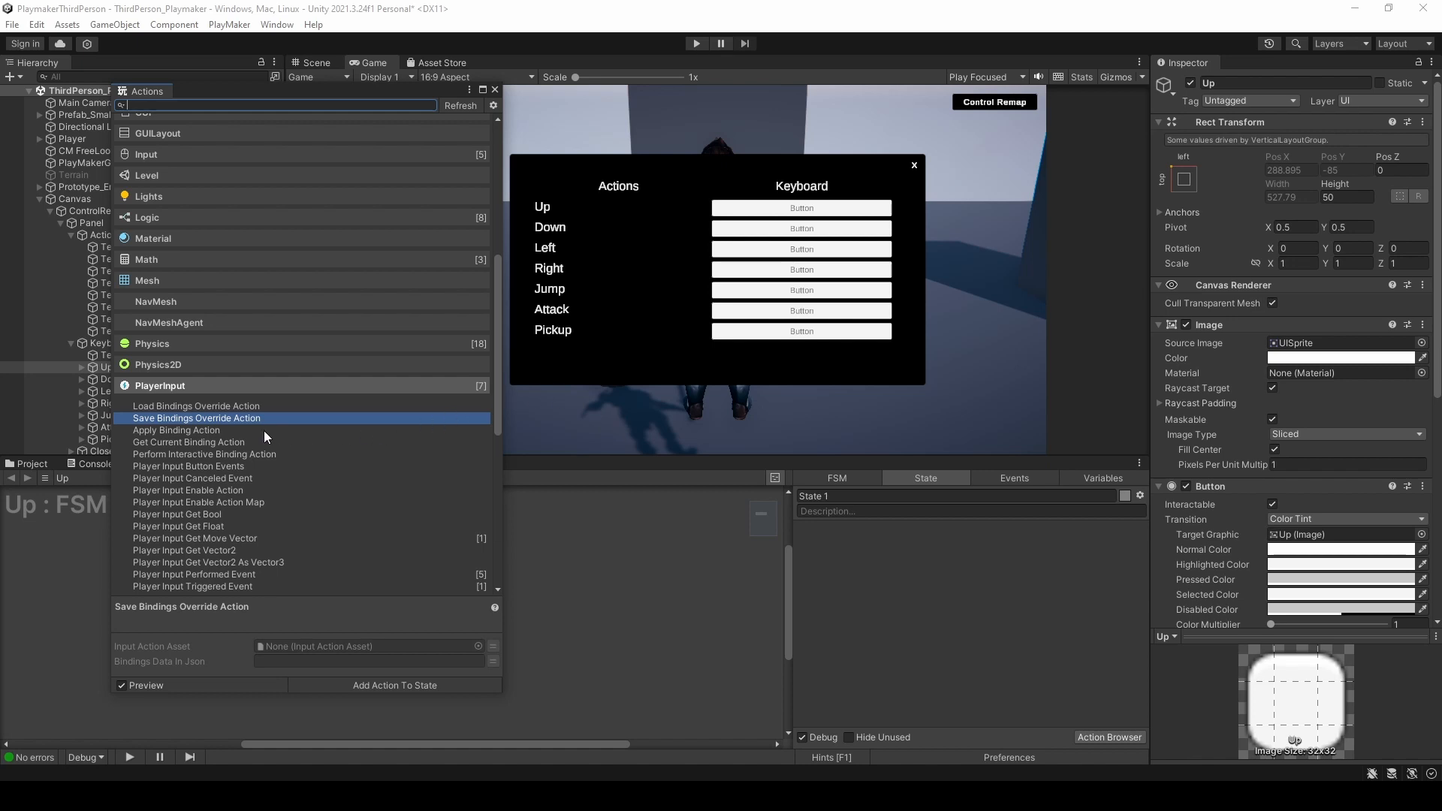
click(188, 432)
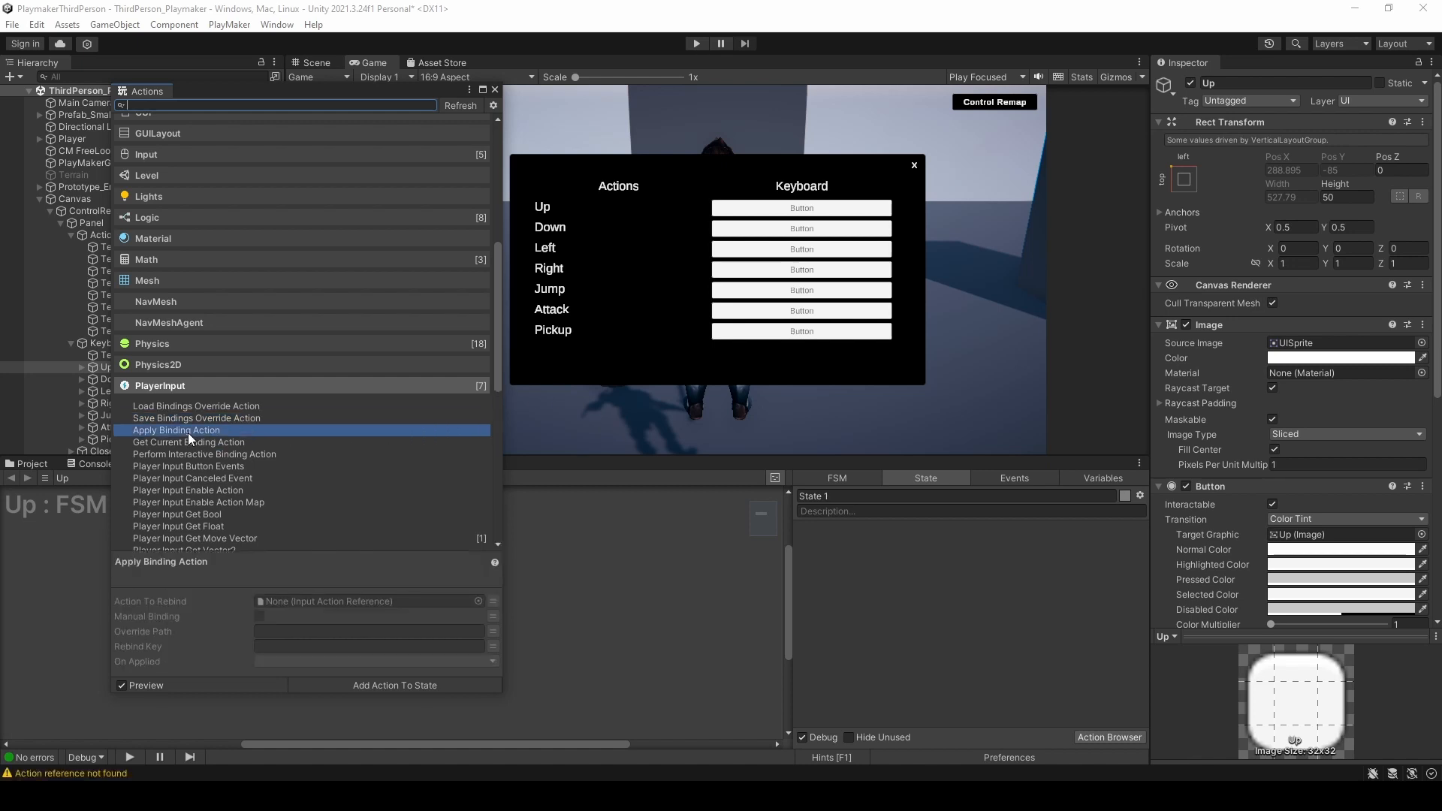
click(214, 444)
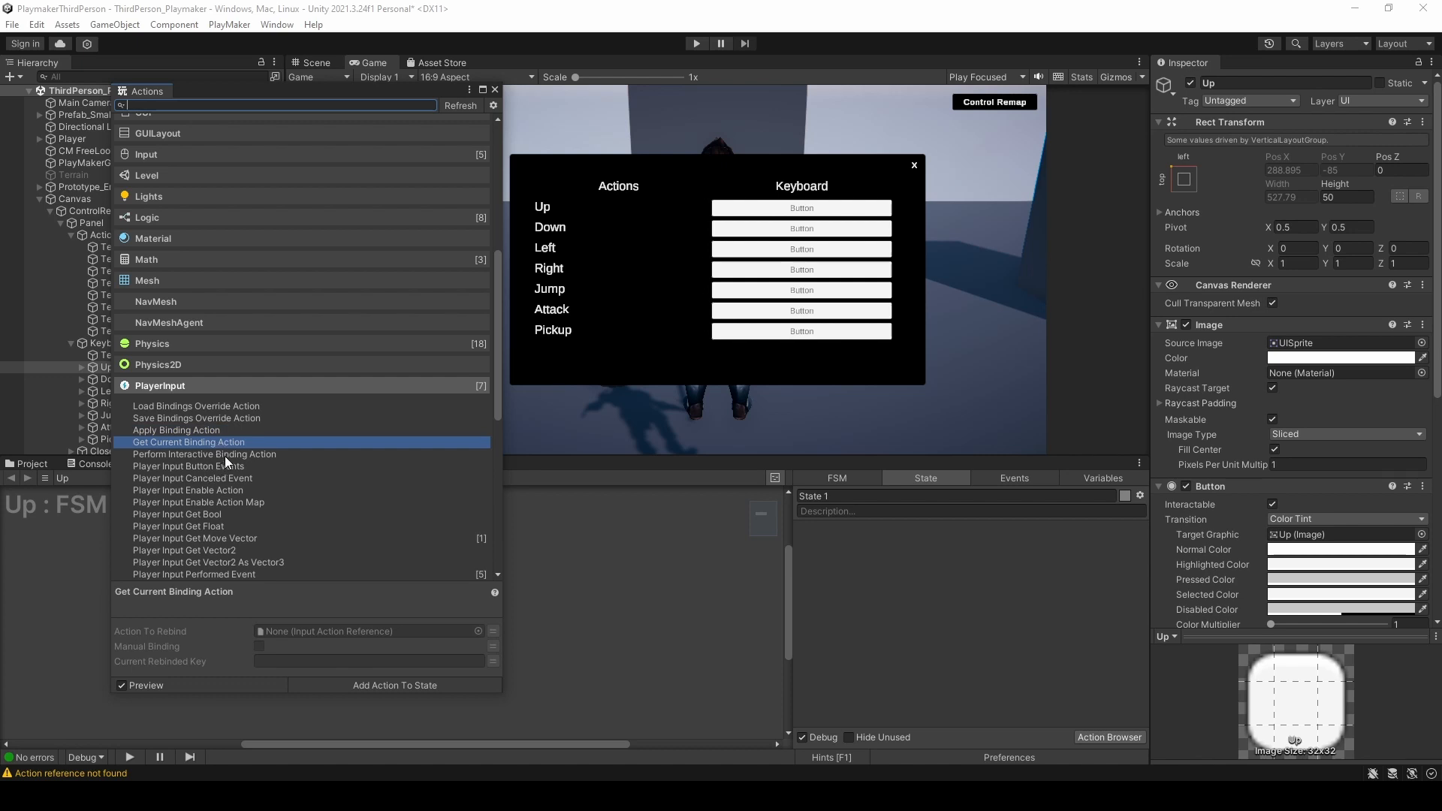
click(228, 455)
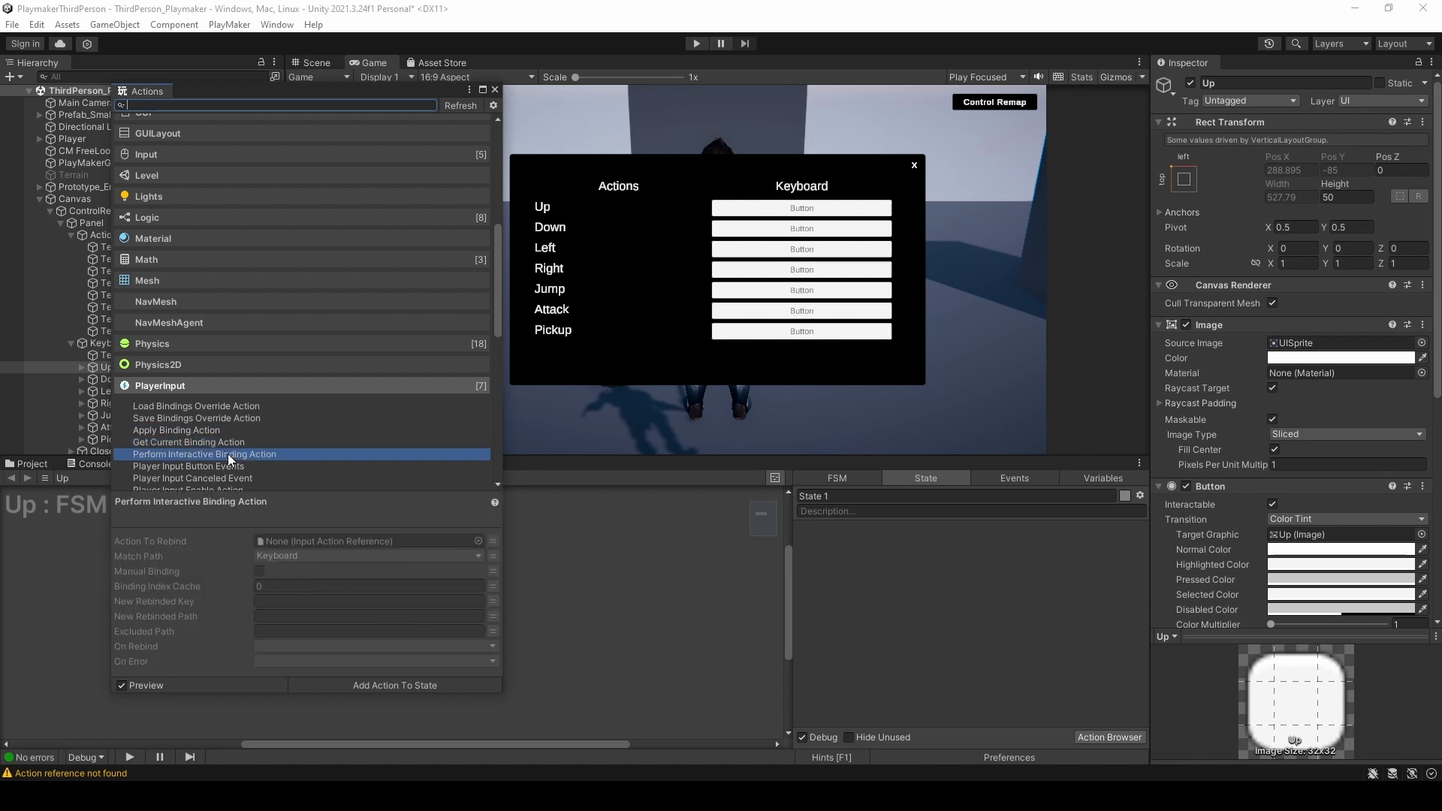
click(210, 429)
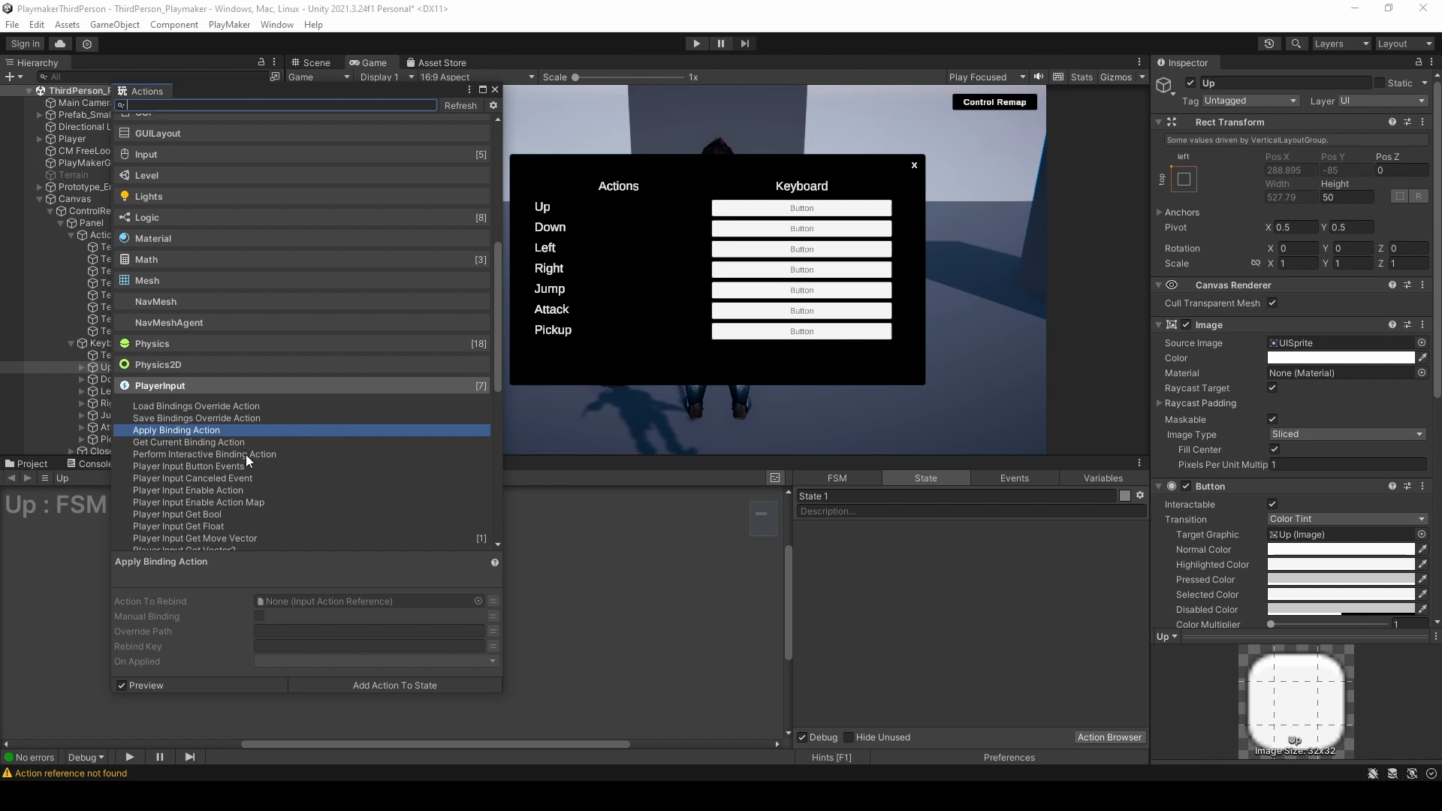
click(193, 442)
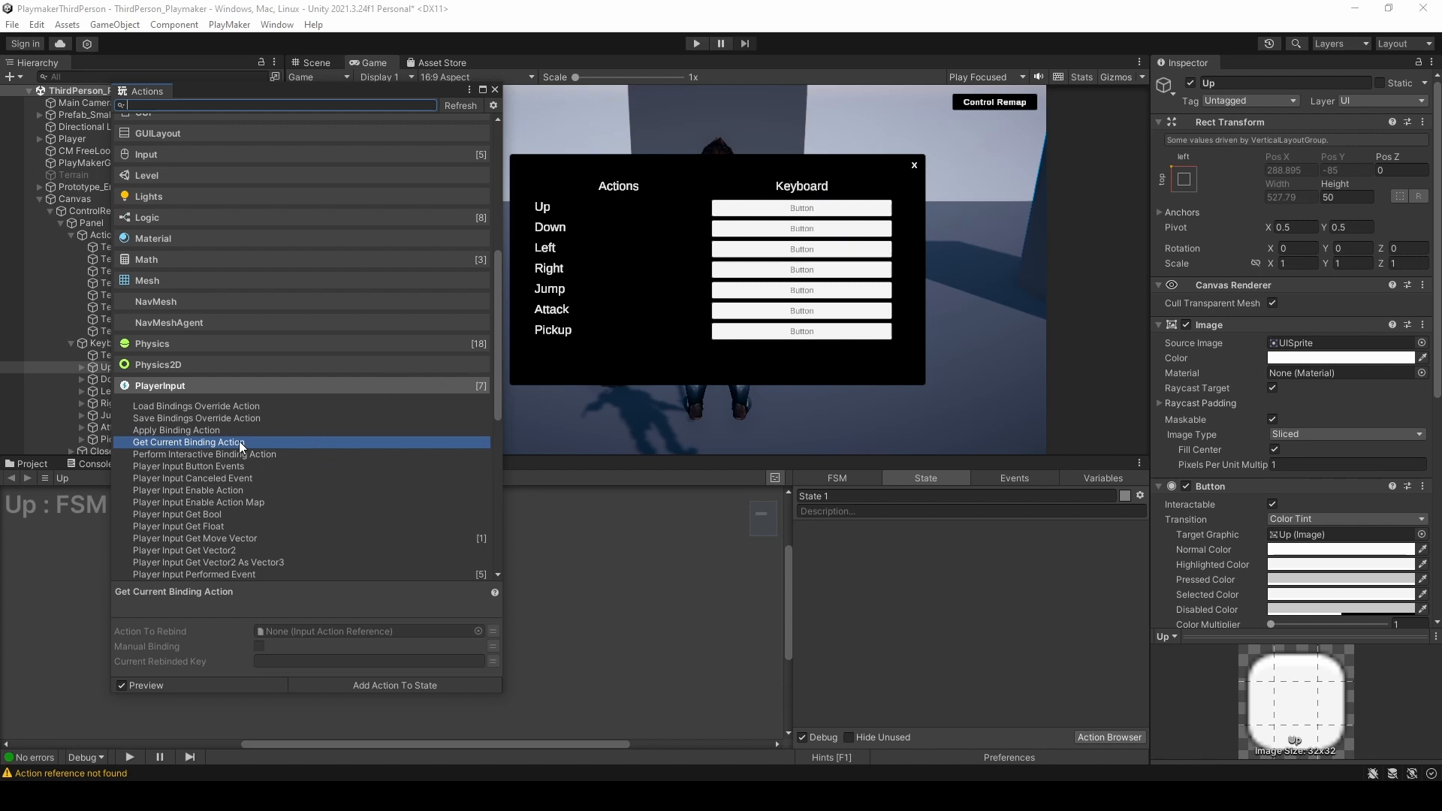
click(223, 456)
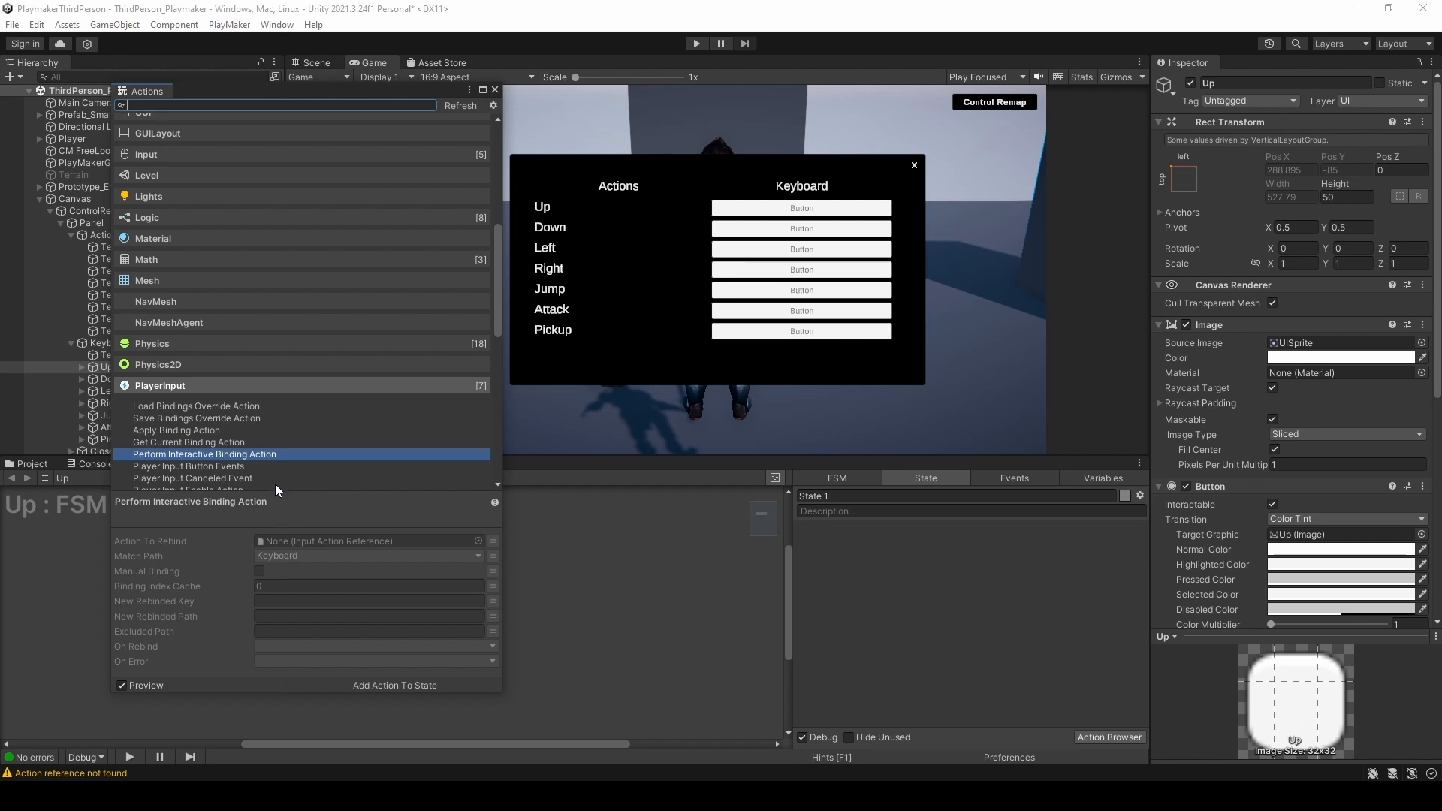
- Find the UI Button On Click Event action and add it to State 1 of the Up FSM
text(ui)
double_click(211, 133)
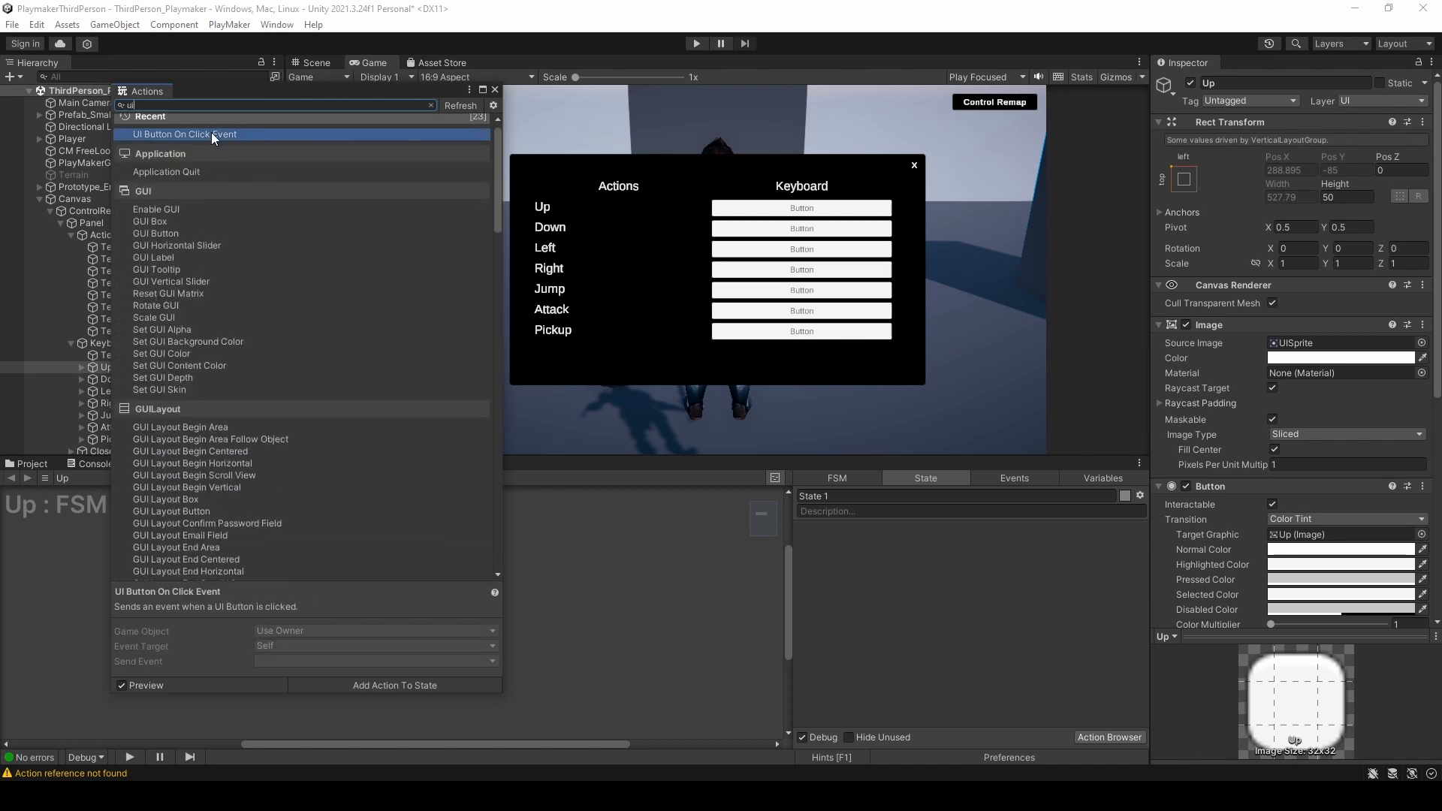
click(494, 88)
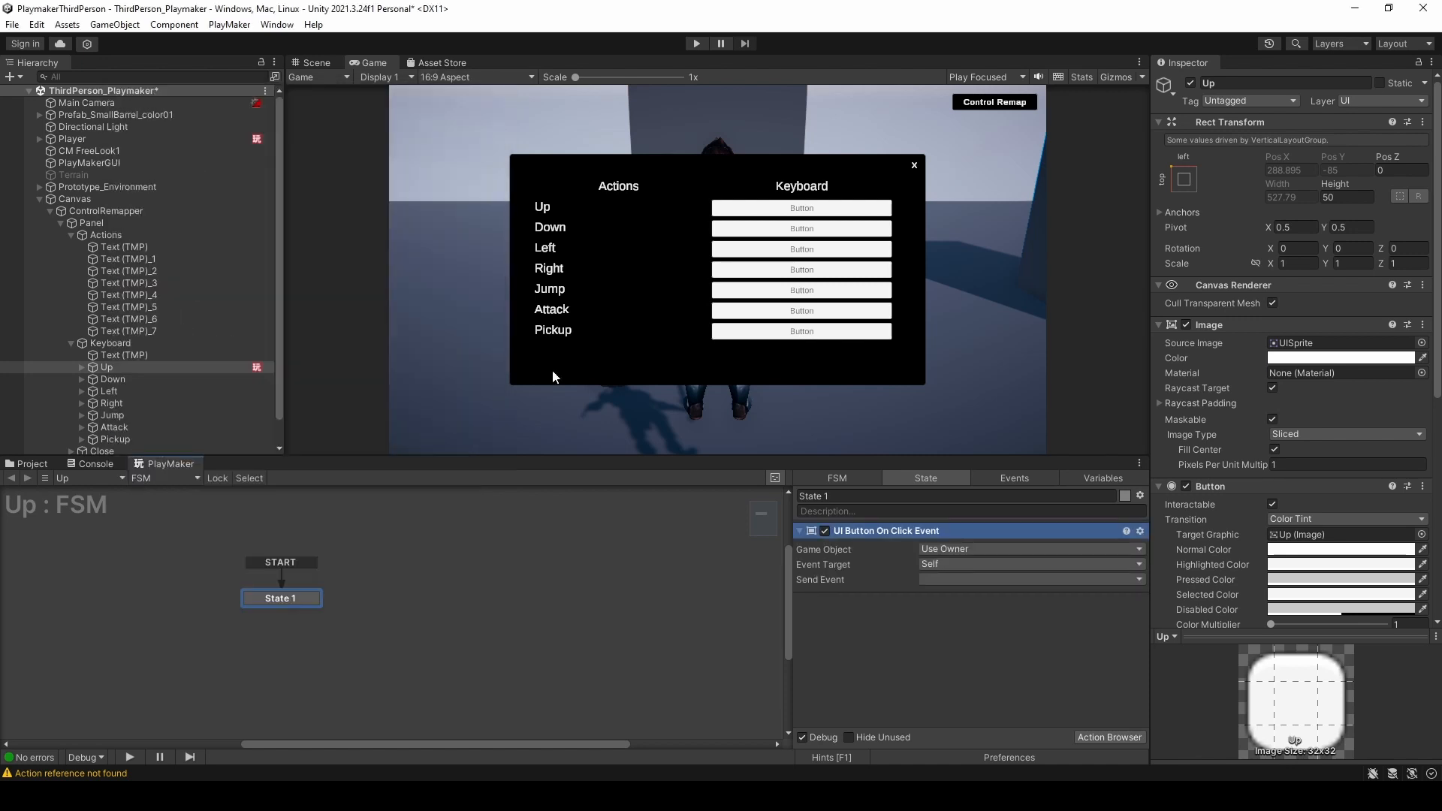
- Create an event named ON PRESS in the Up FSM
click(1035, 477)
click(896, 720)
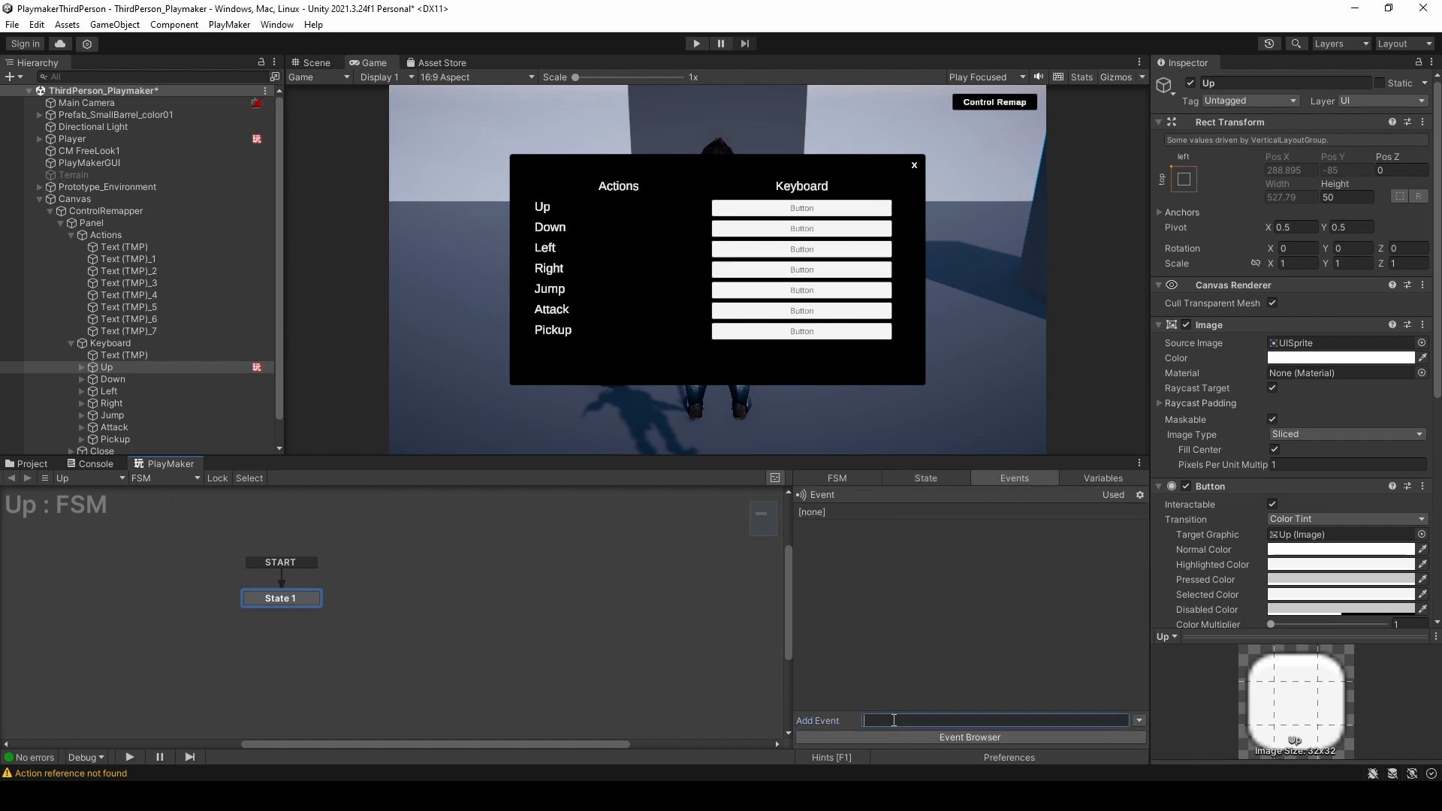
text(ON PRESS)
key(Return)
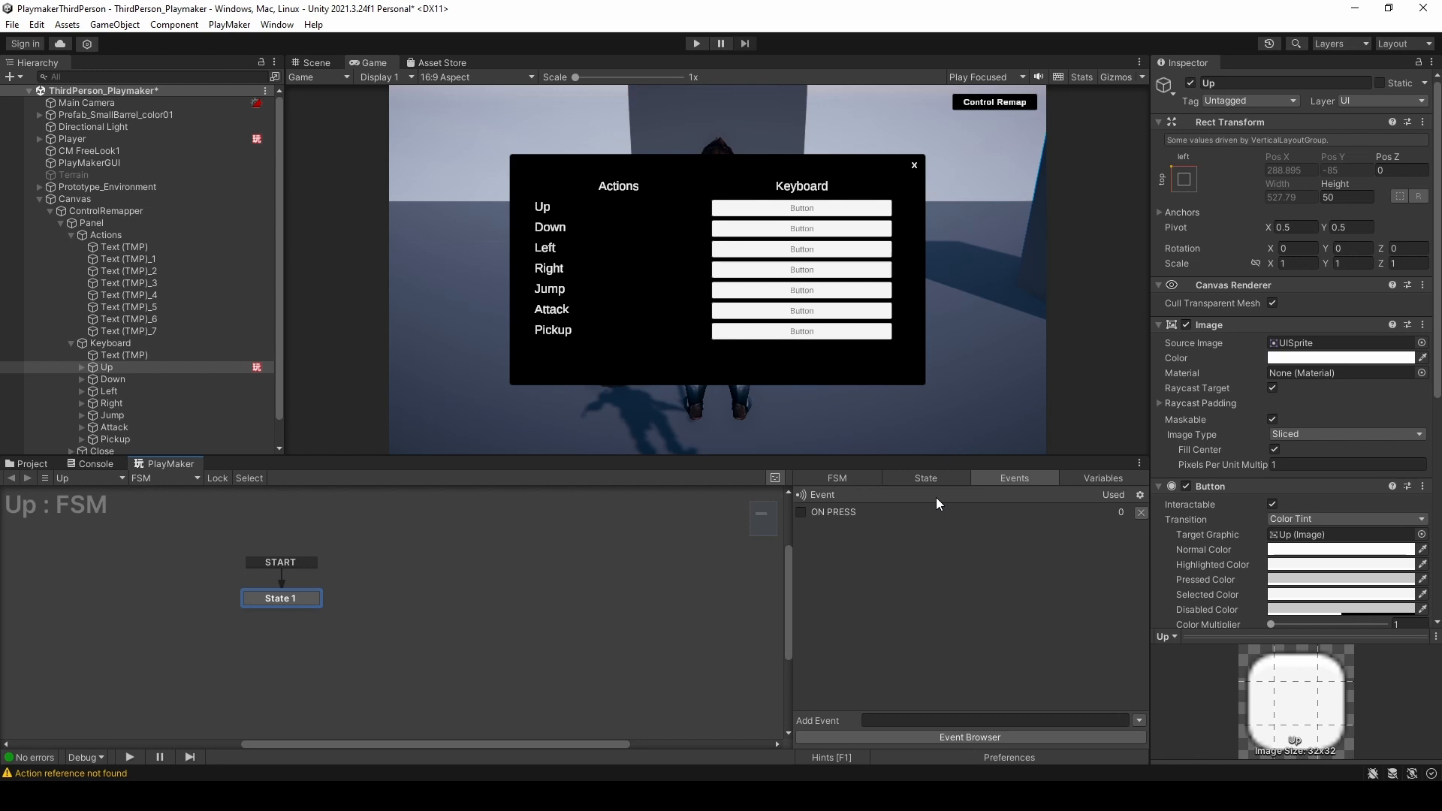
- Add an ON PRESS transition to State 1 and make the UI Button On Click Event action send ON PRESS
click(930, 478)
right_click(264, 601)
mouse_move(353, 610)
click(488, 611)
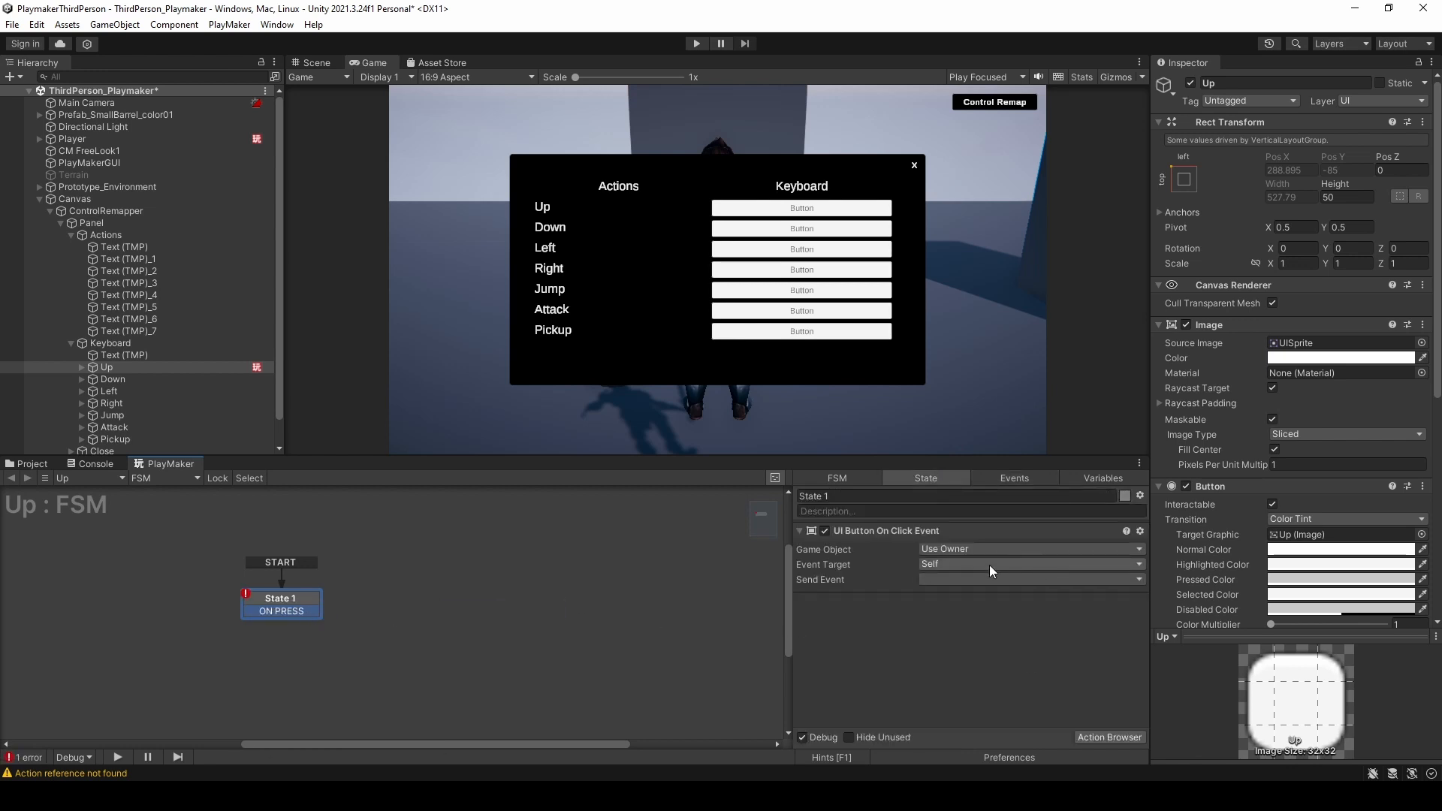
click(961, 579)
click(971, 612)
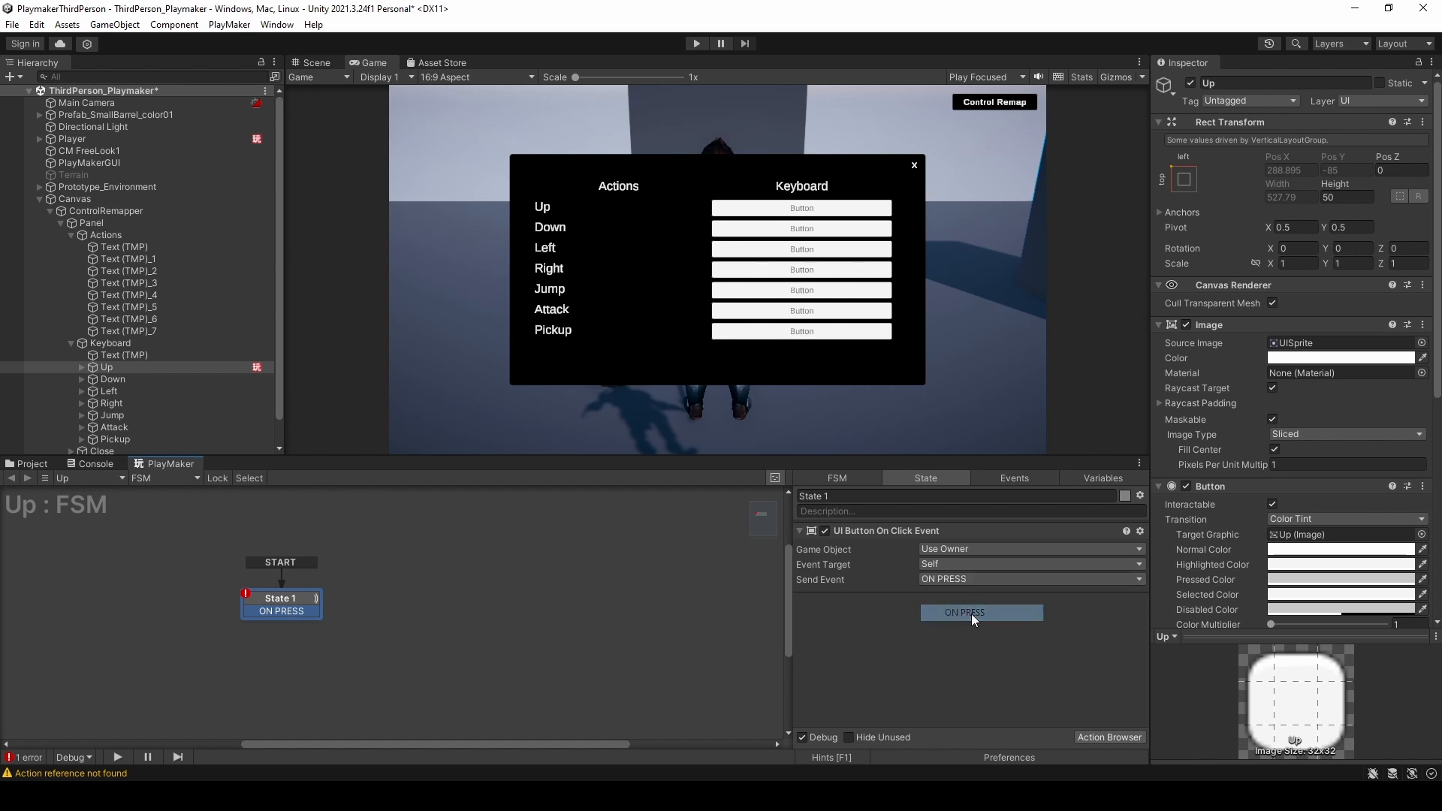
- Link State 1's ON PRESS transition to a new State 2 and add a Perform Interactive Binding Action to that state
drag(290, 596, 408, 584)
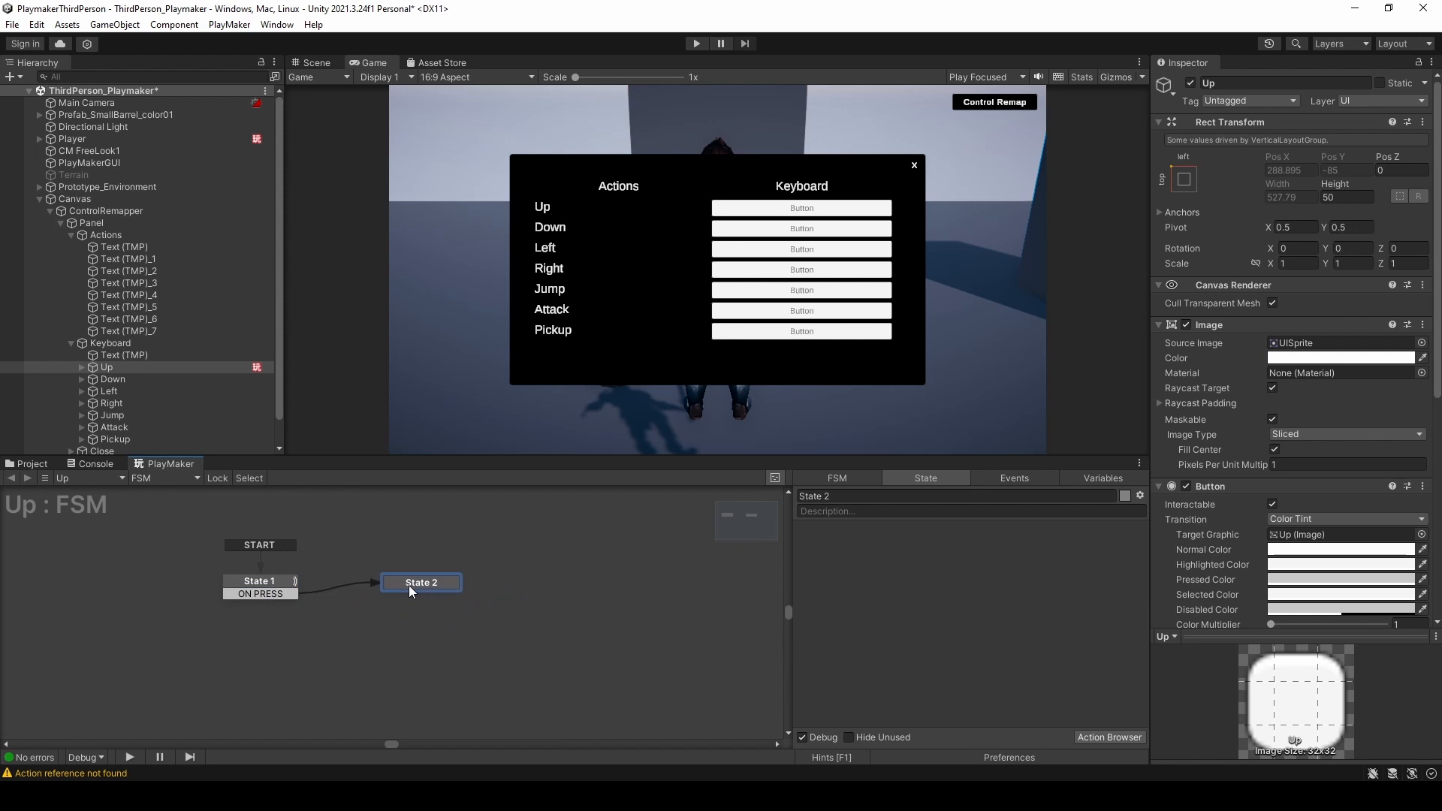
click(1093, 736)
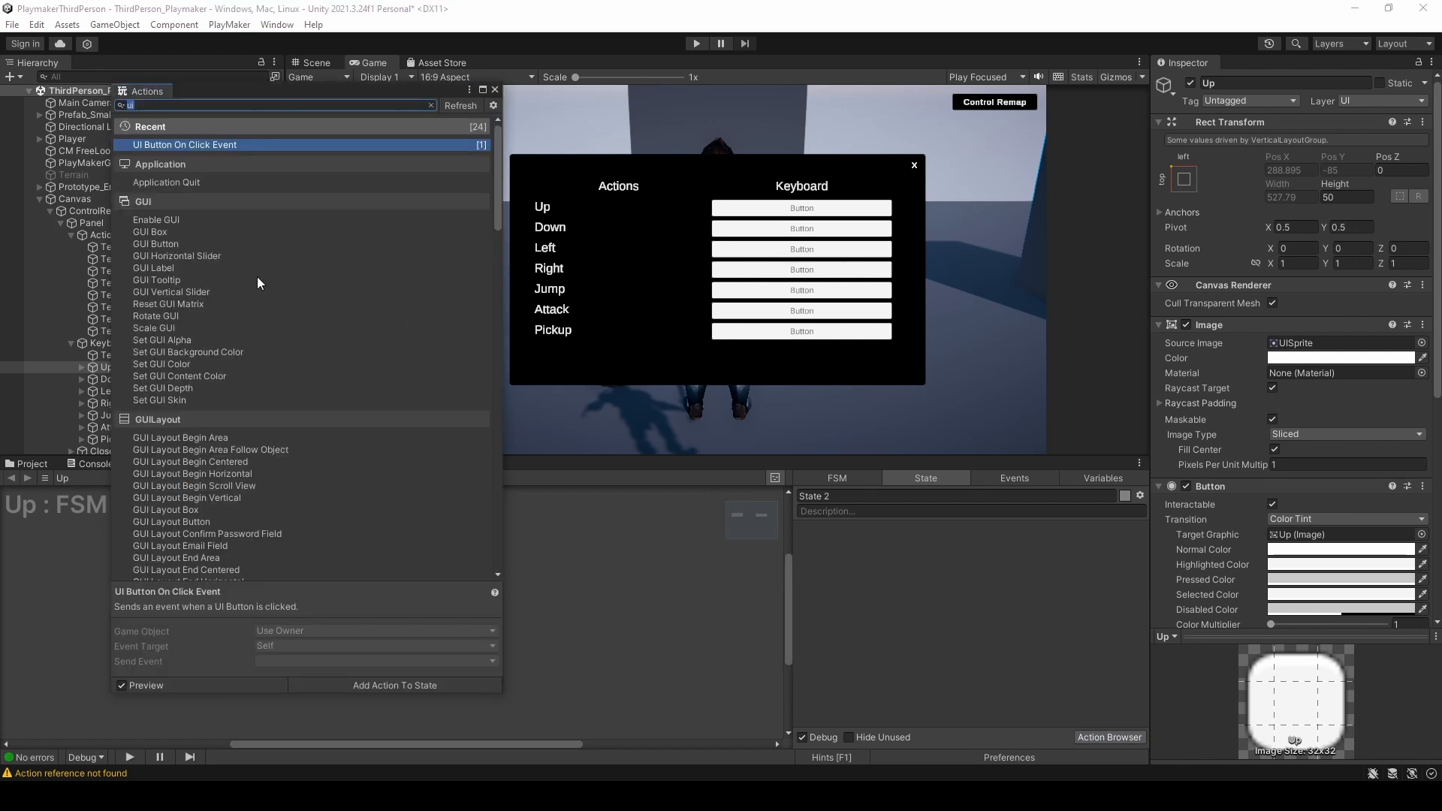
key(BackSpace)
scroll(249, 243, down, 5)
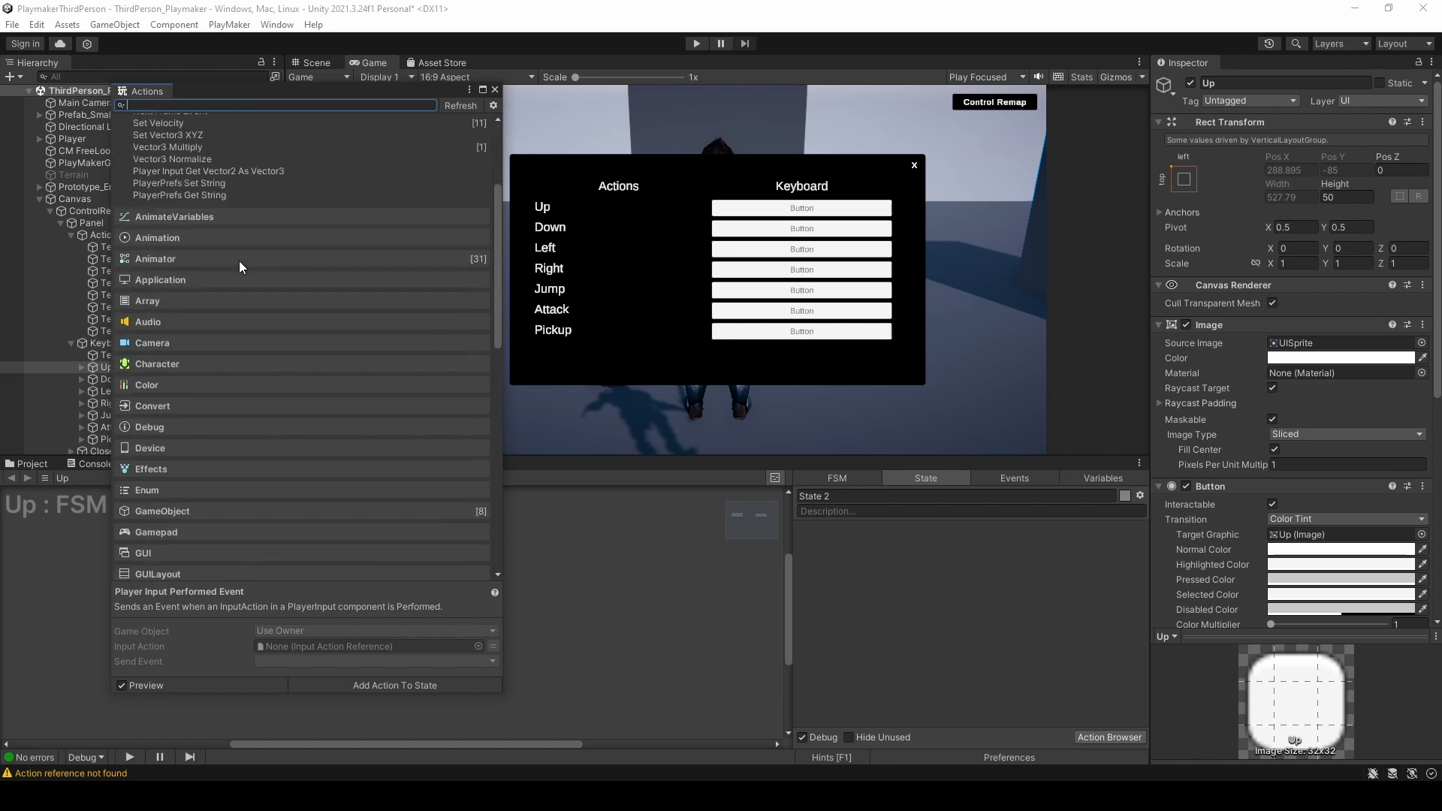
scroll(166, 426, down, 4)
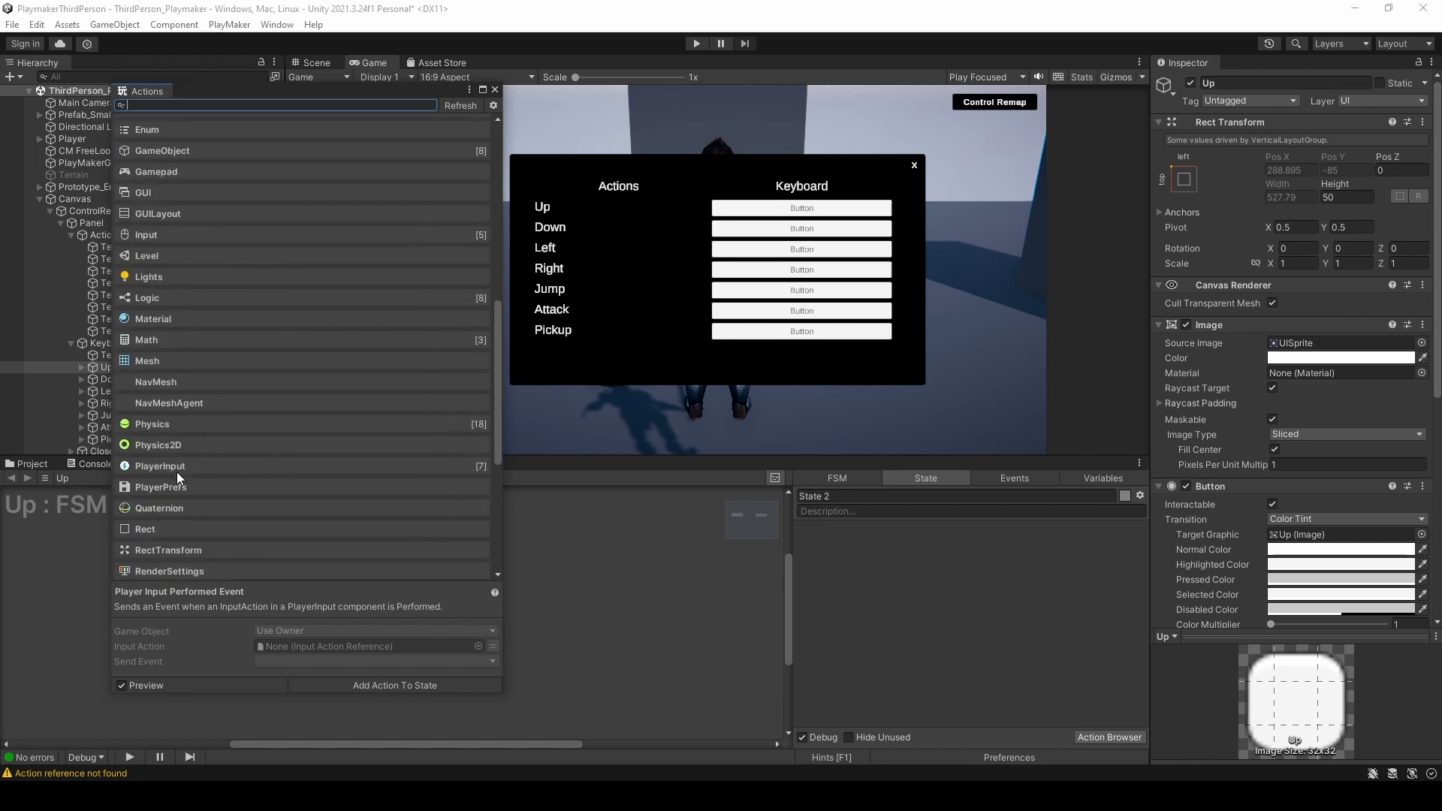
click(177, 472)
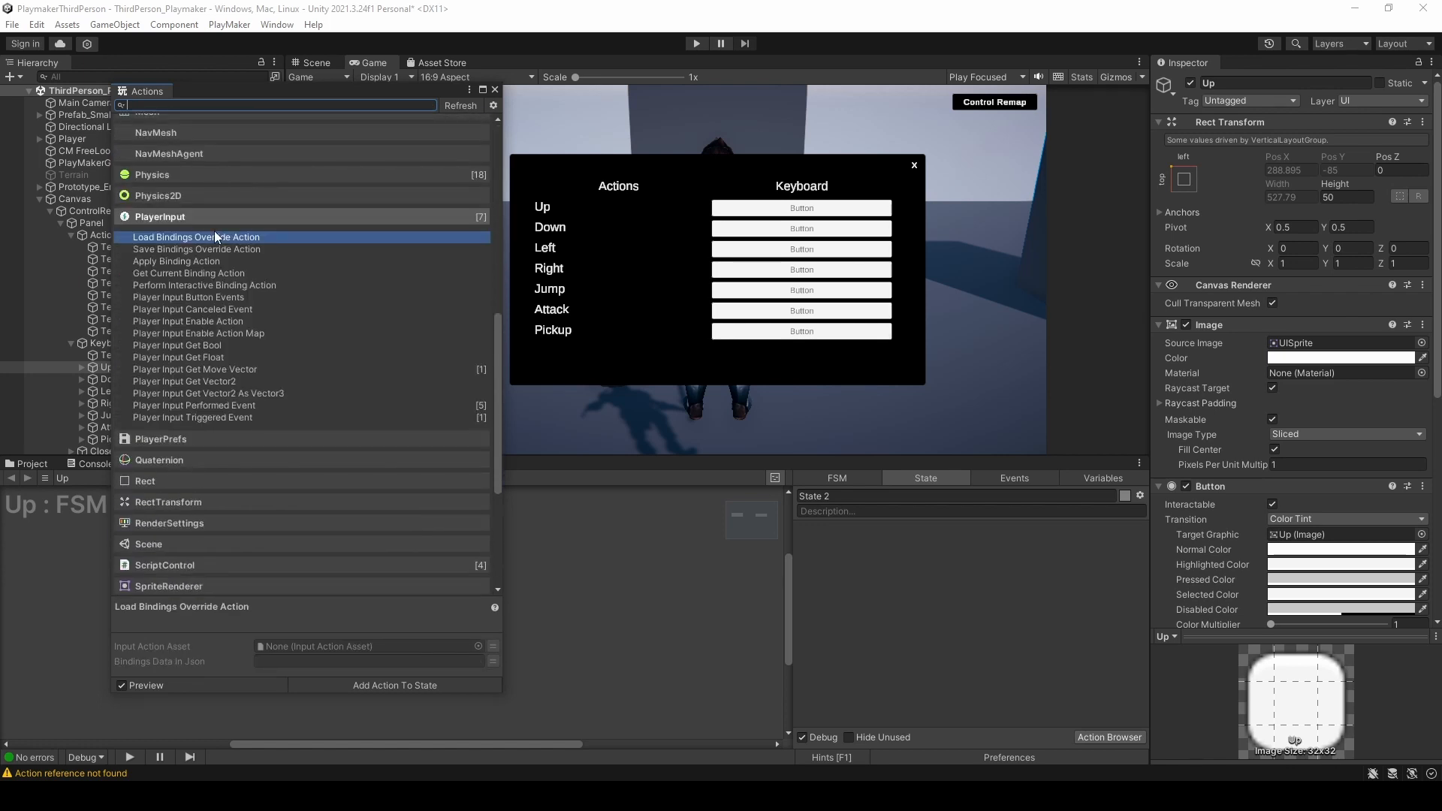
double_click(214, 285)
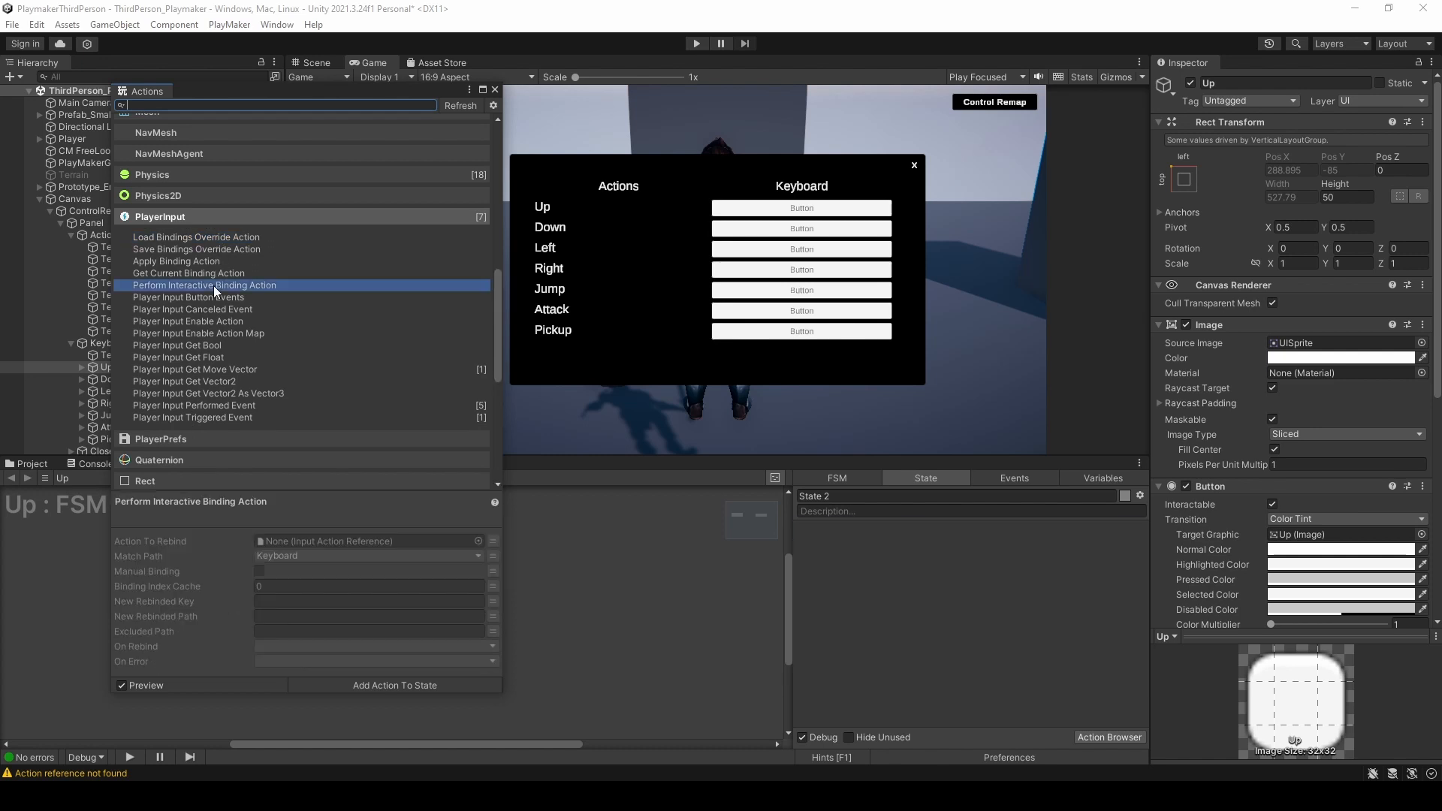
click(496, 90)
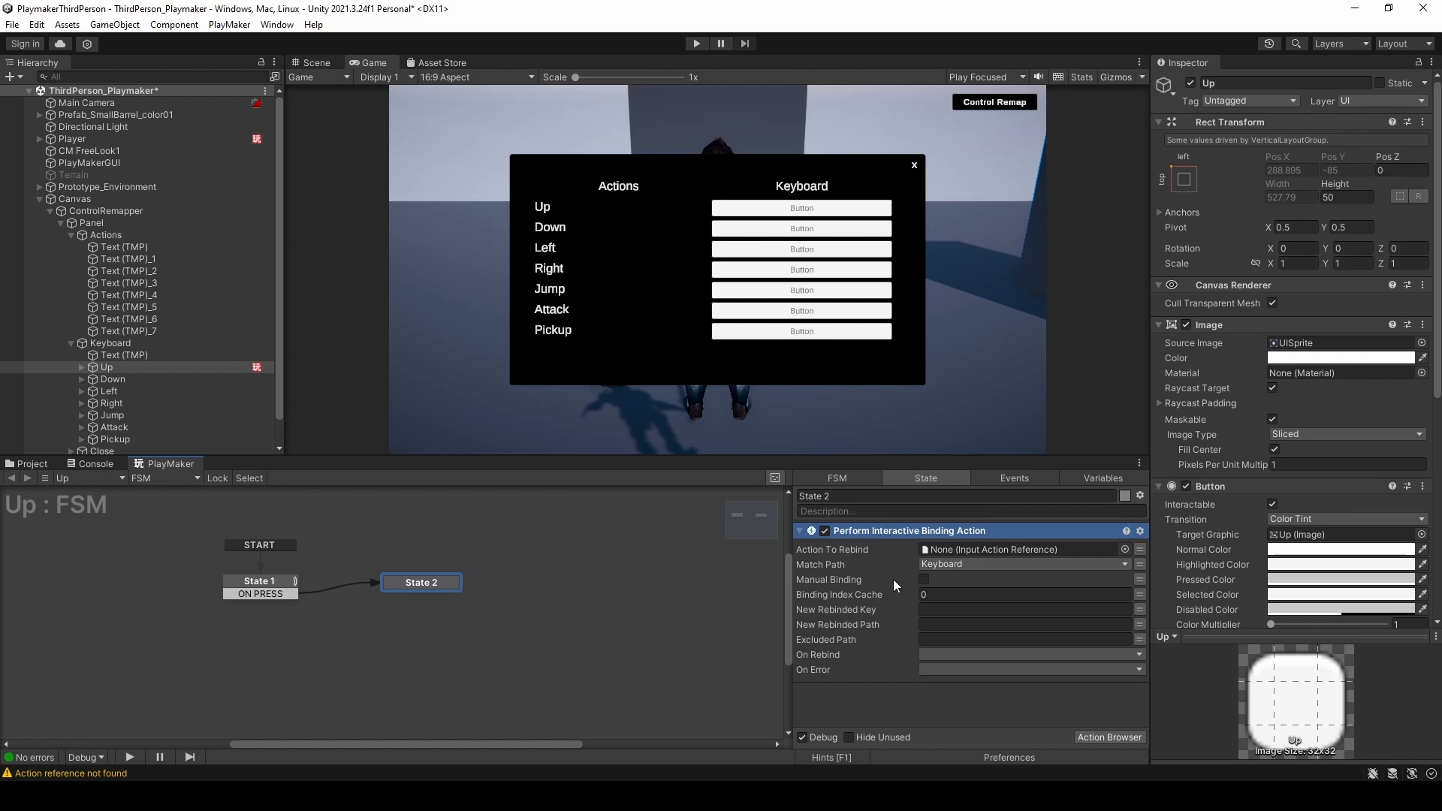
- Set the interactive binding action's Action To Rebind to Gameplay/Move
click(1123, 550)
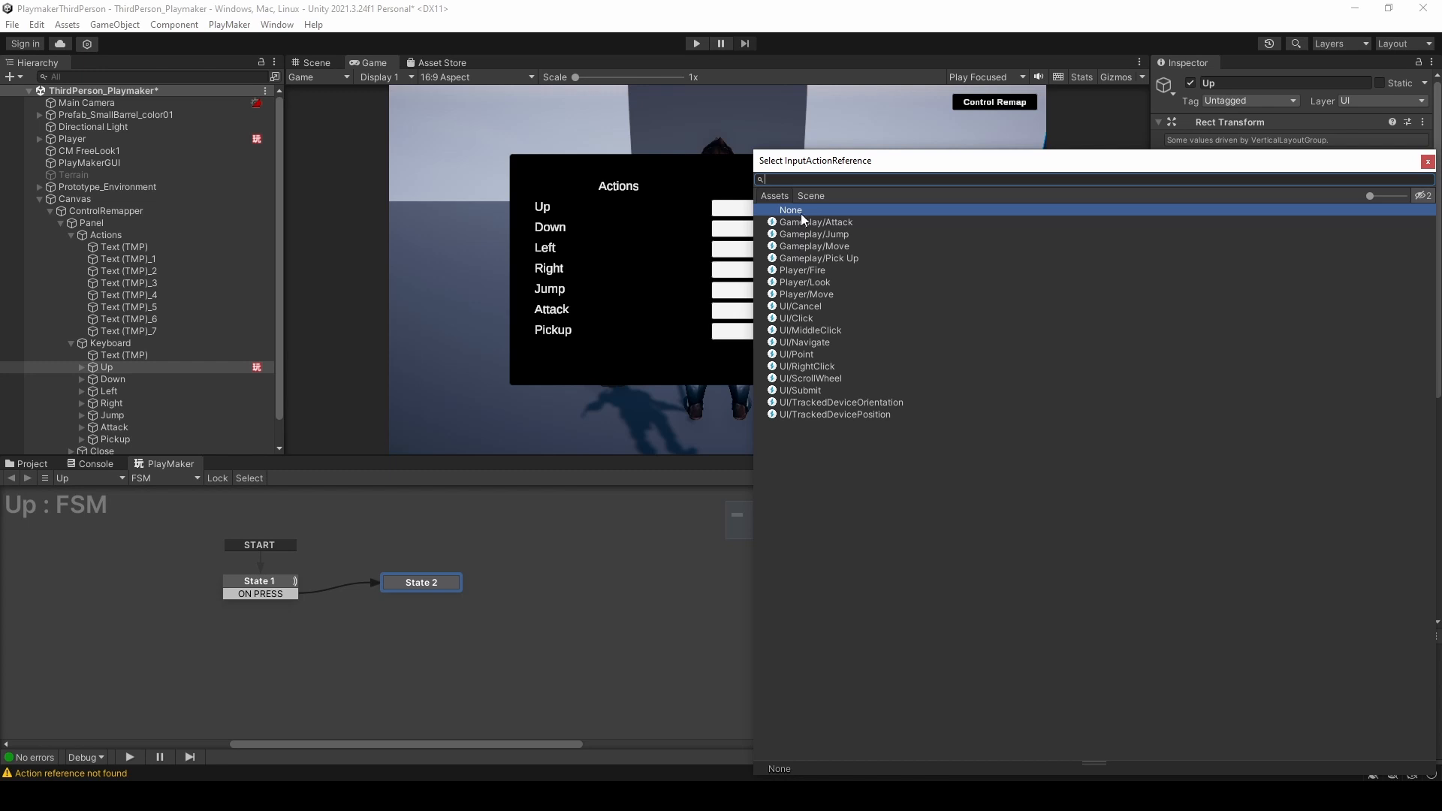
double_click(829, 246)
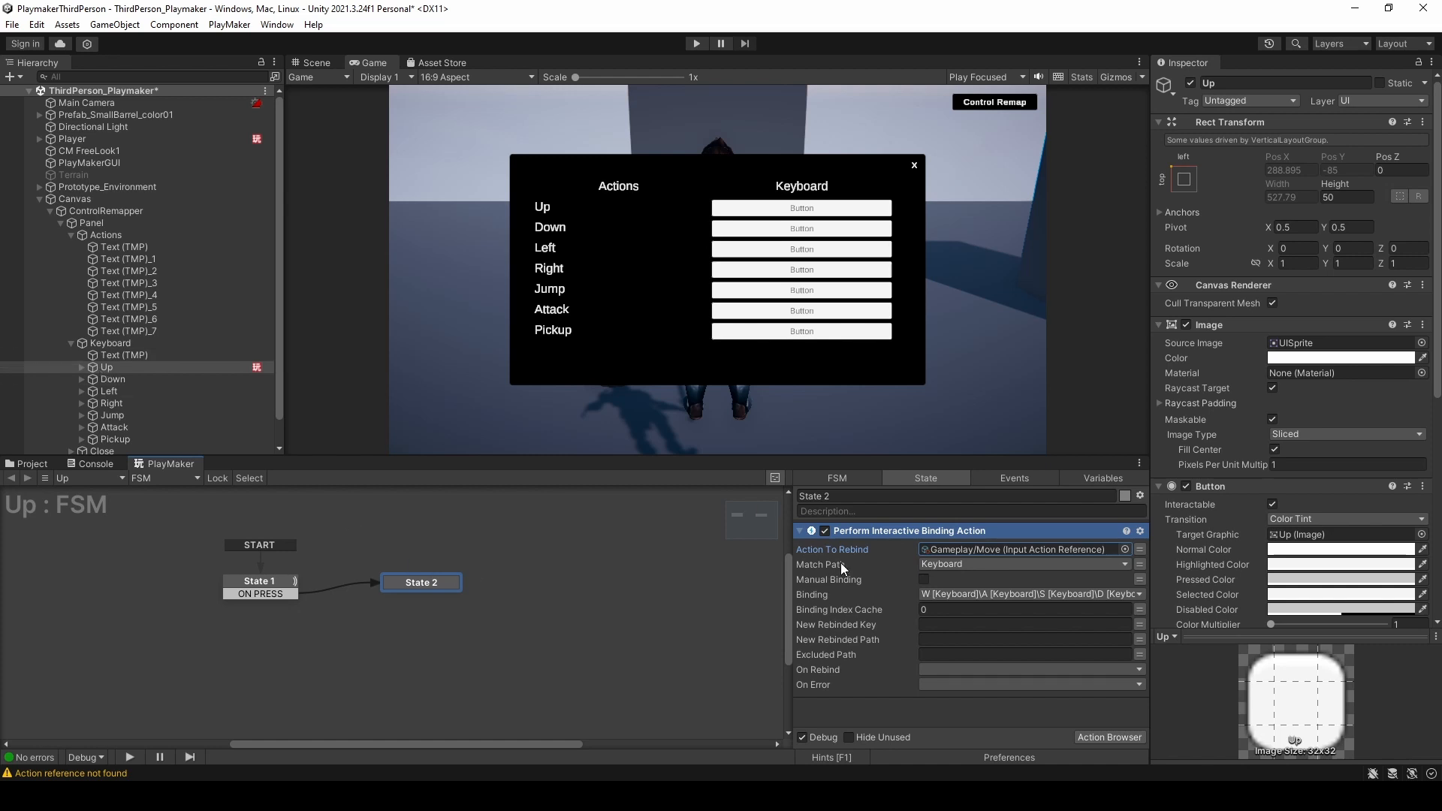
- Review the Binding and Match Path options of the interactive binding action, leaving Match Path on Keyboard
click(997, 592)
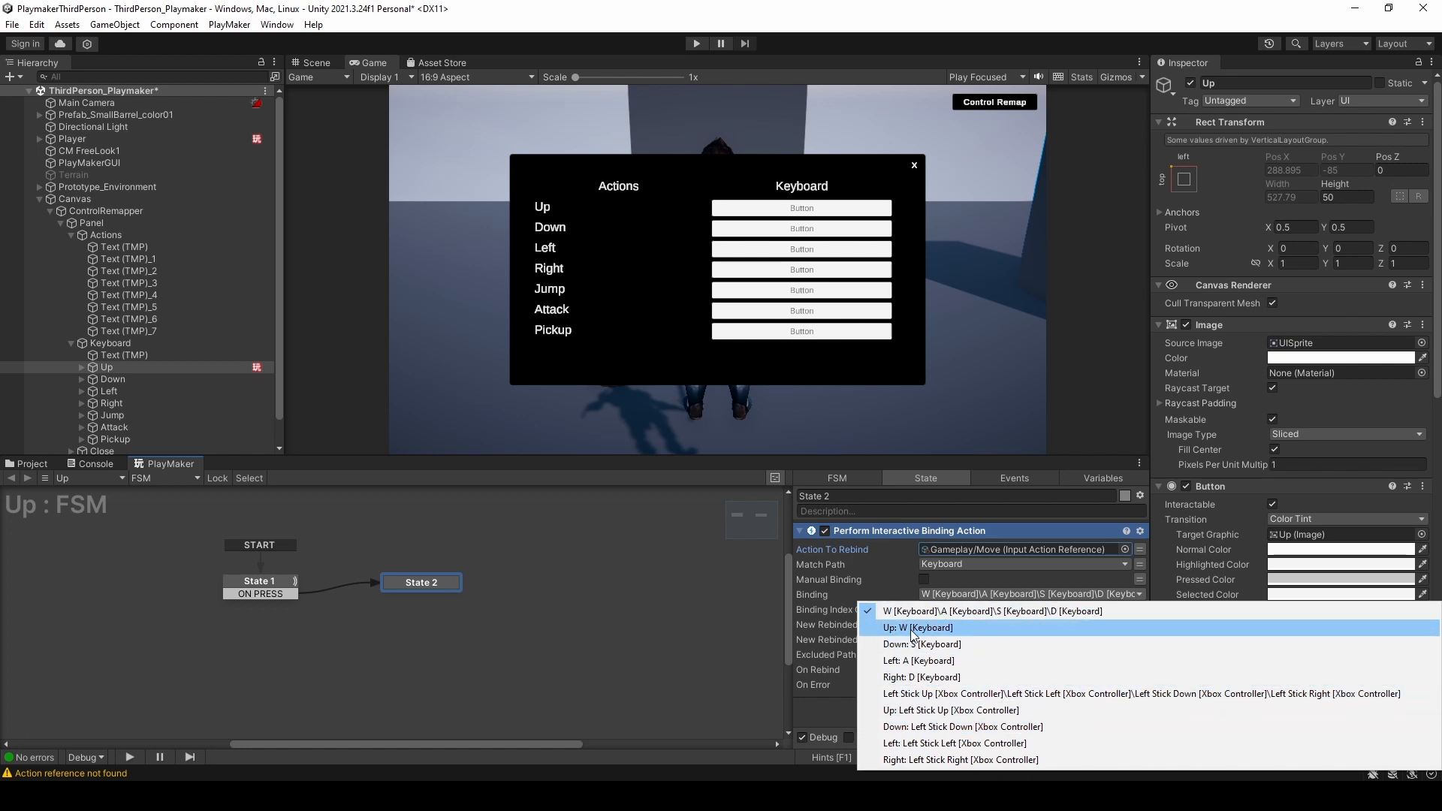
click(939, 562)
click(939, 562)
click(949, 599)
click(951, 564)
click(950, 577)
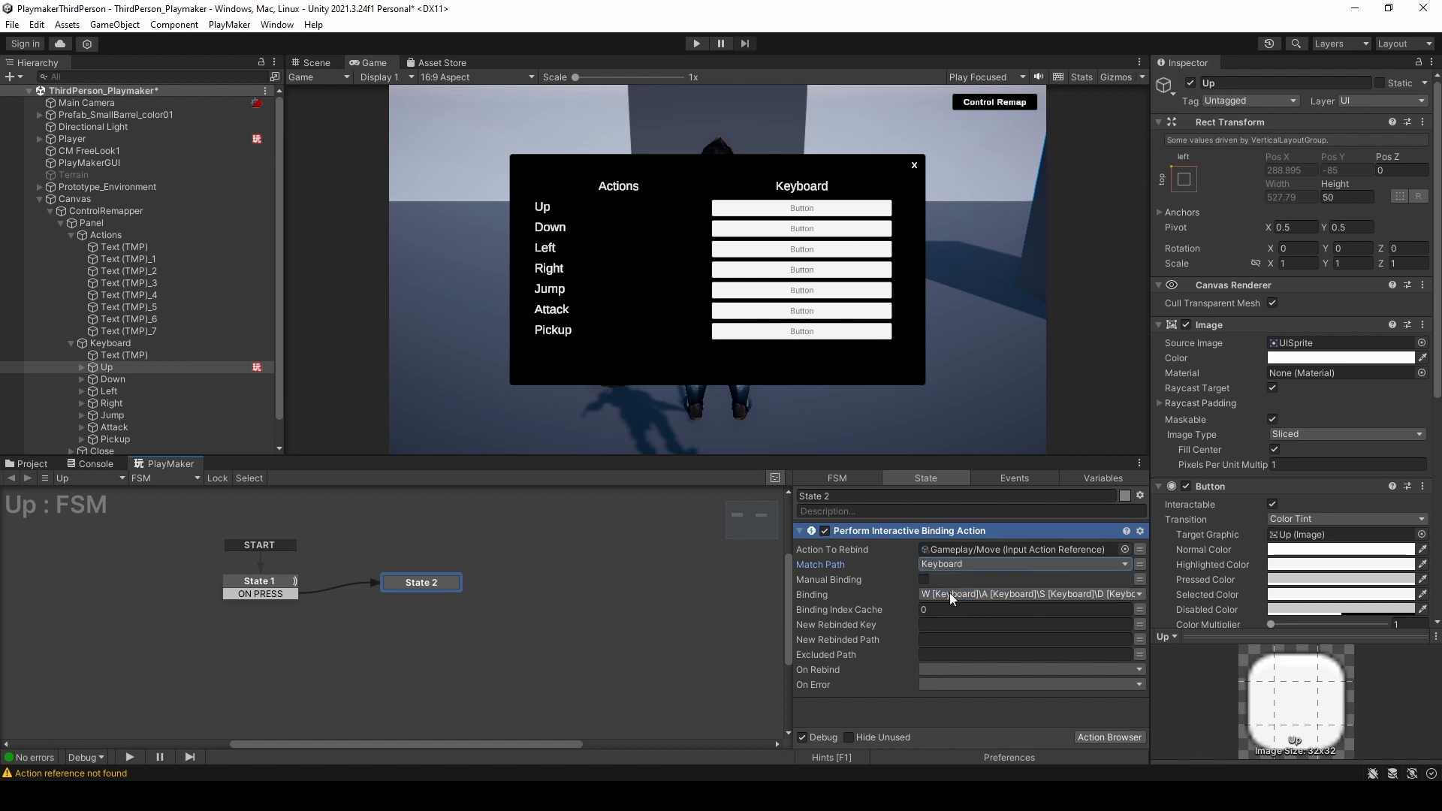
- Set the interactive binding action's Binding to Up: W [Keyboard], and briefly switch Manual Binding on and back off to check its index field
click(949, 595)
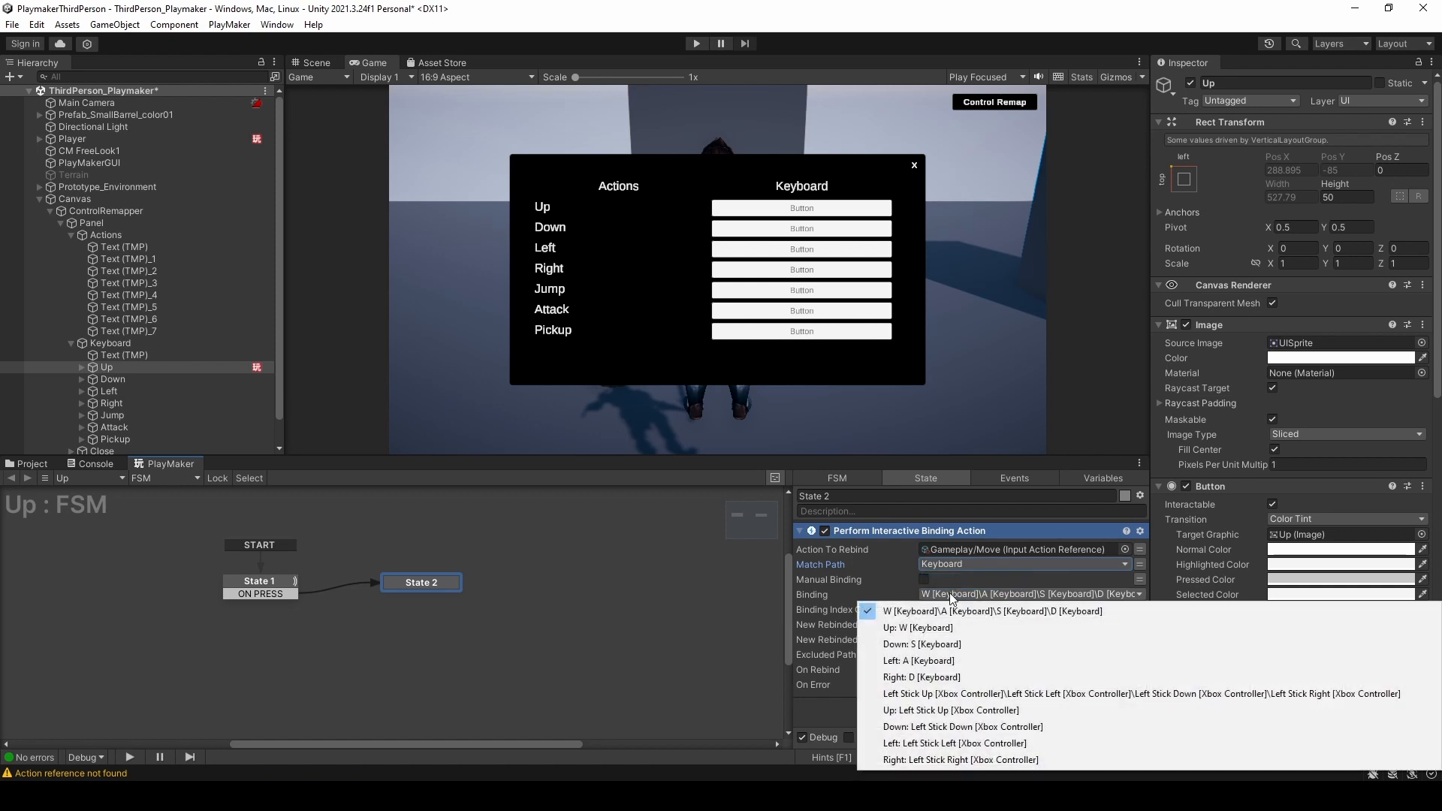
click(911, 628)
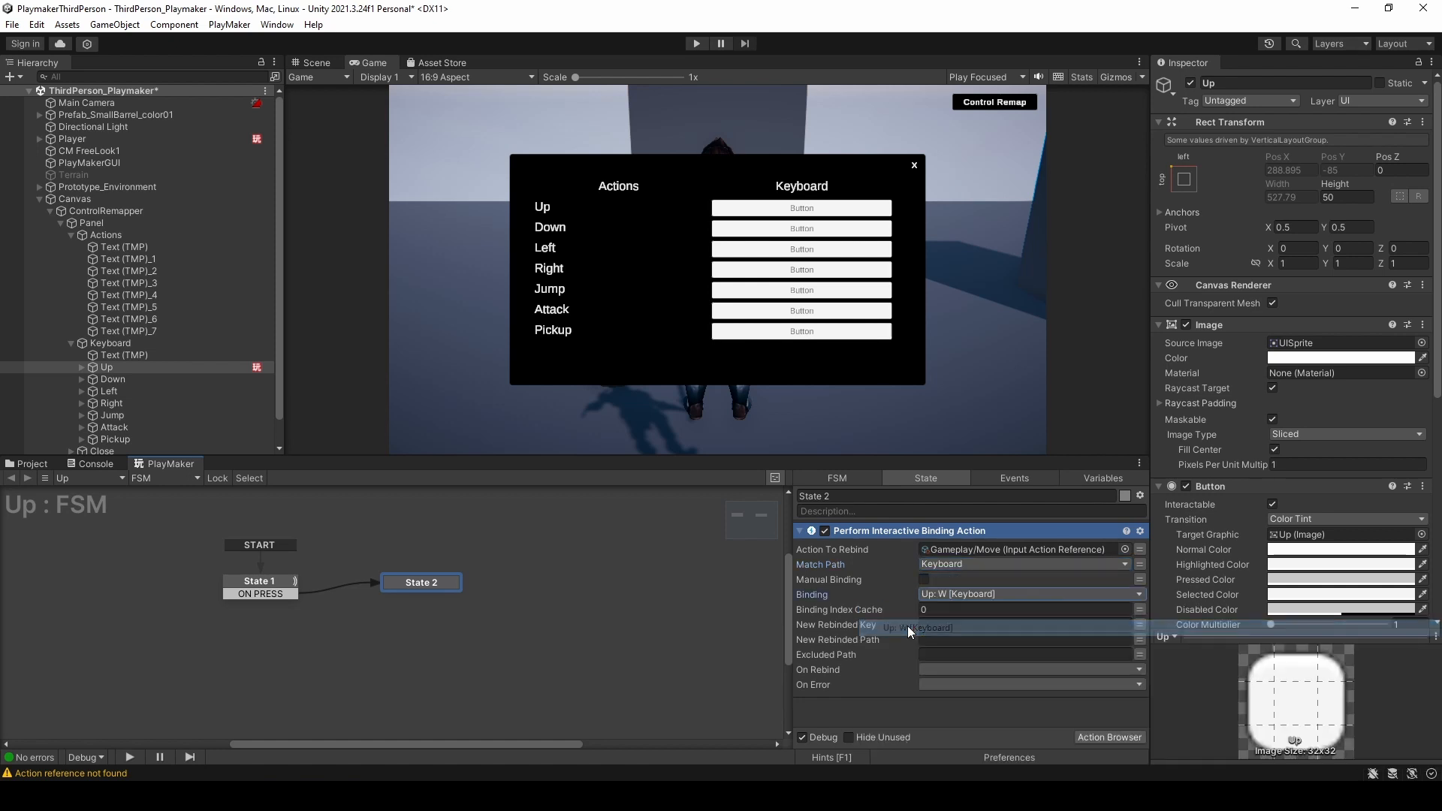
click(924, 579)
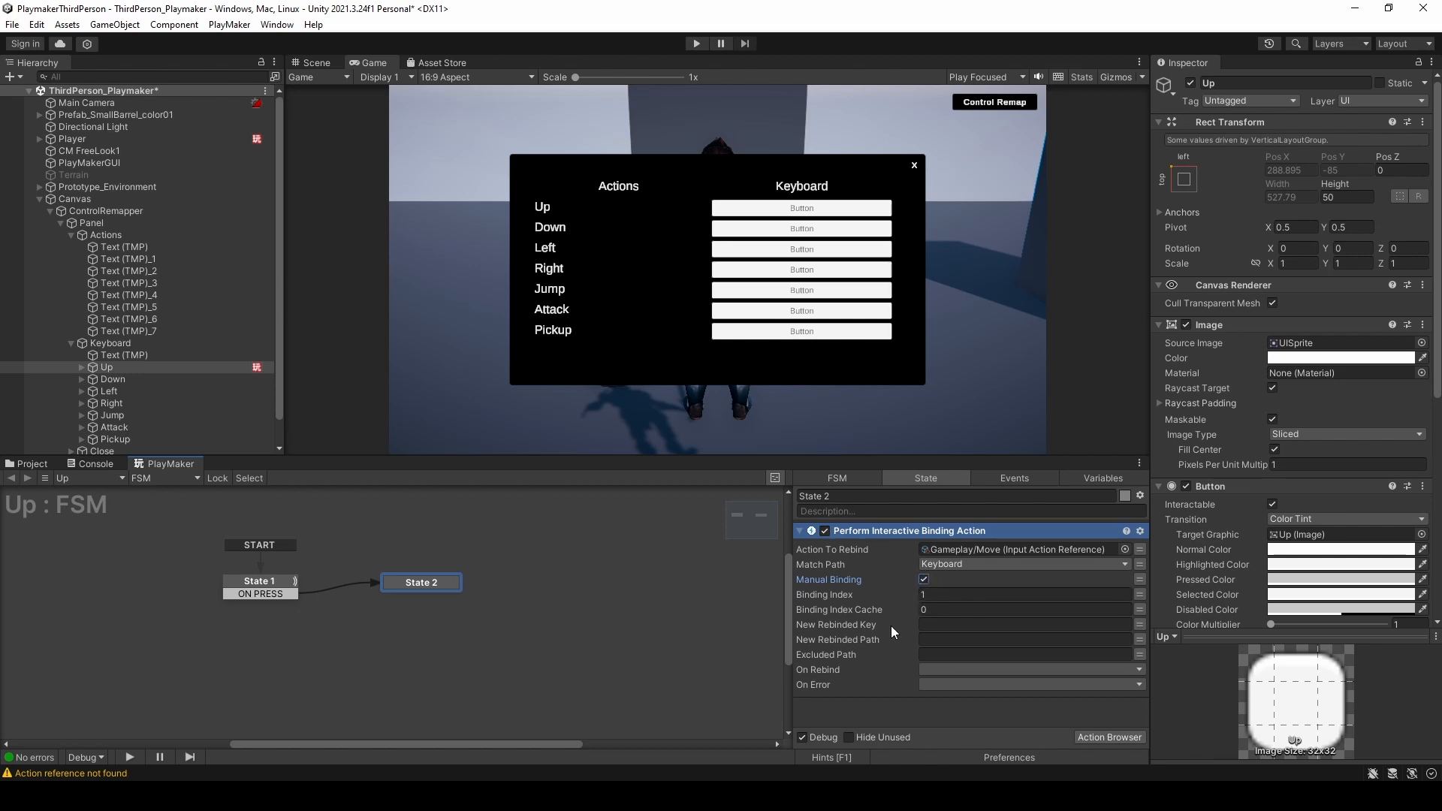
click(924, 579)
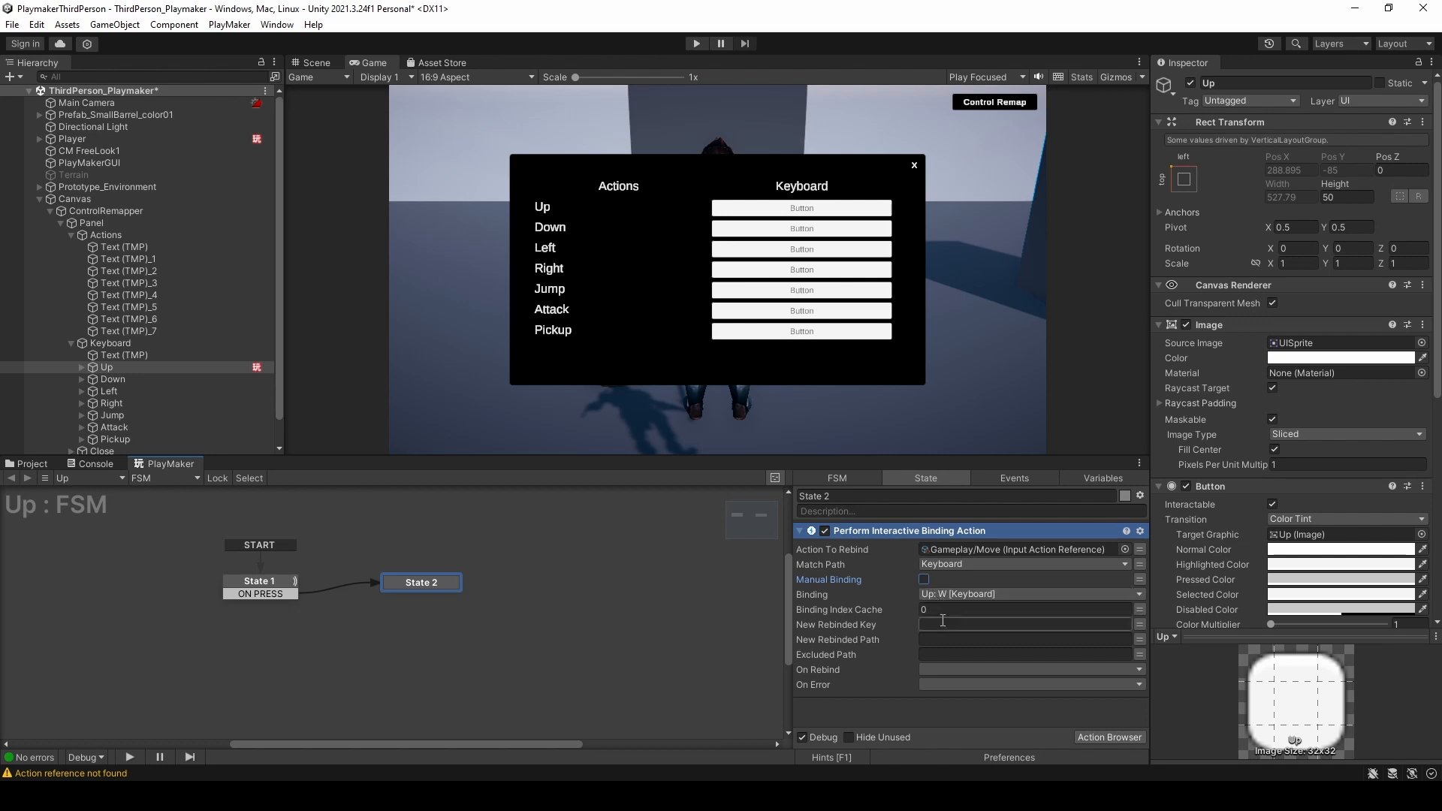
- Store the interactive binding action's New Rebinded Key in a new variable named New Key
click(1139, 624)
click(1029, 639)
click(973, 679)
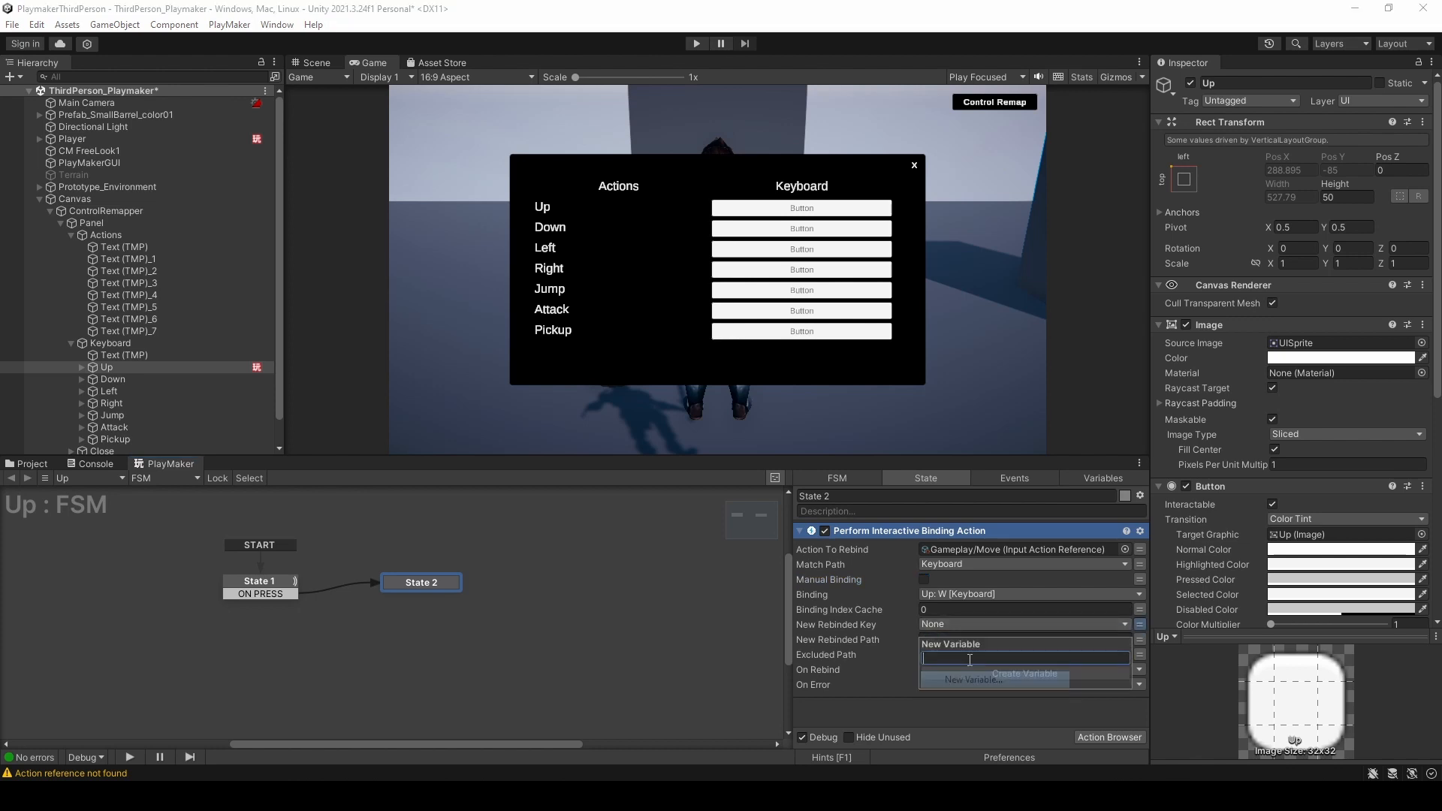
text(New Key)
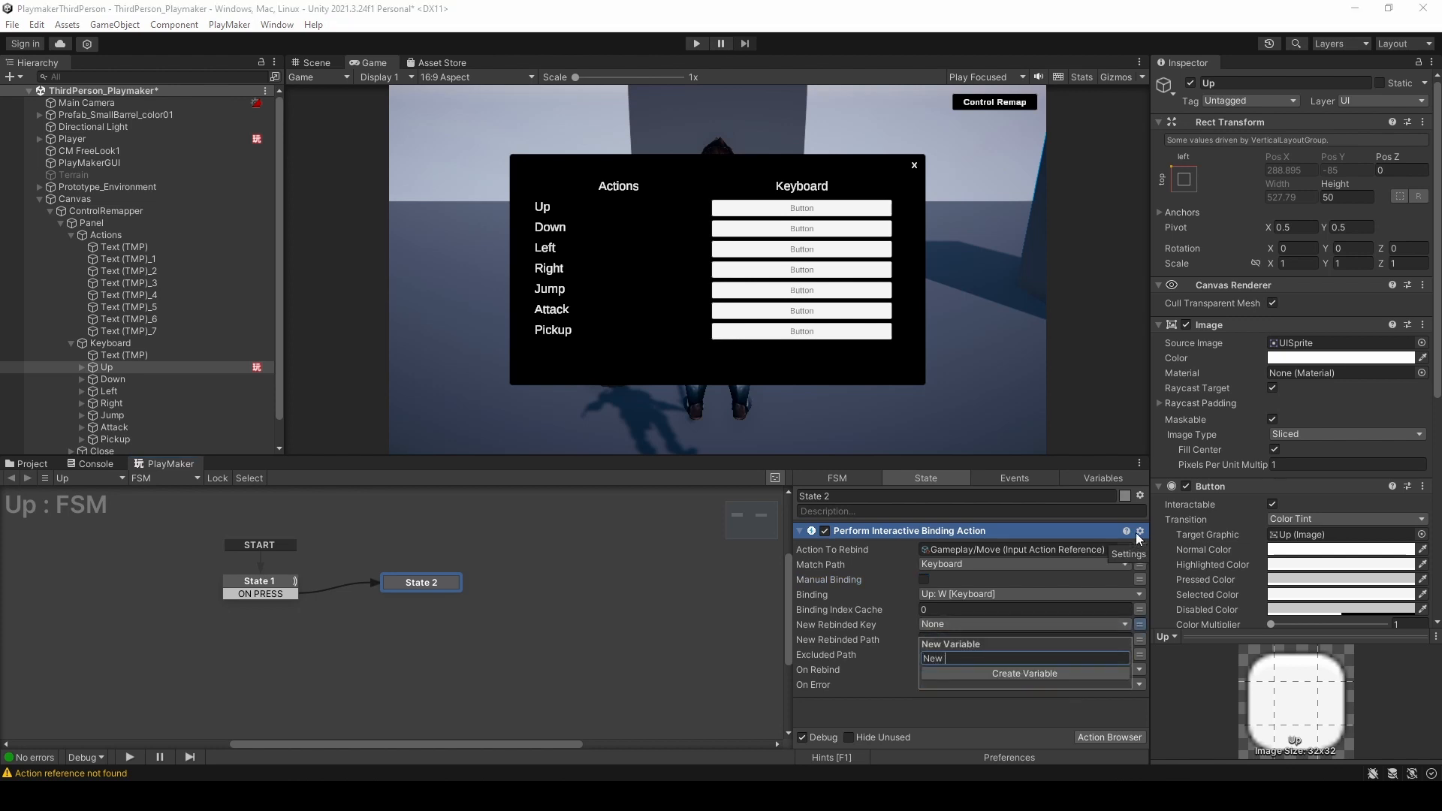
key(Return)
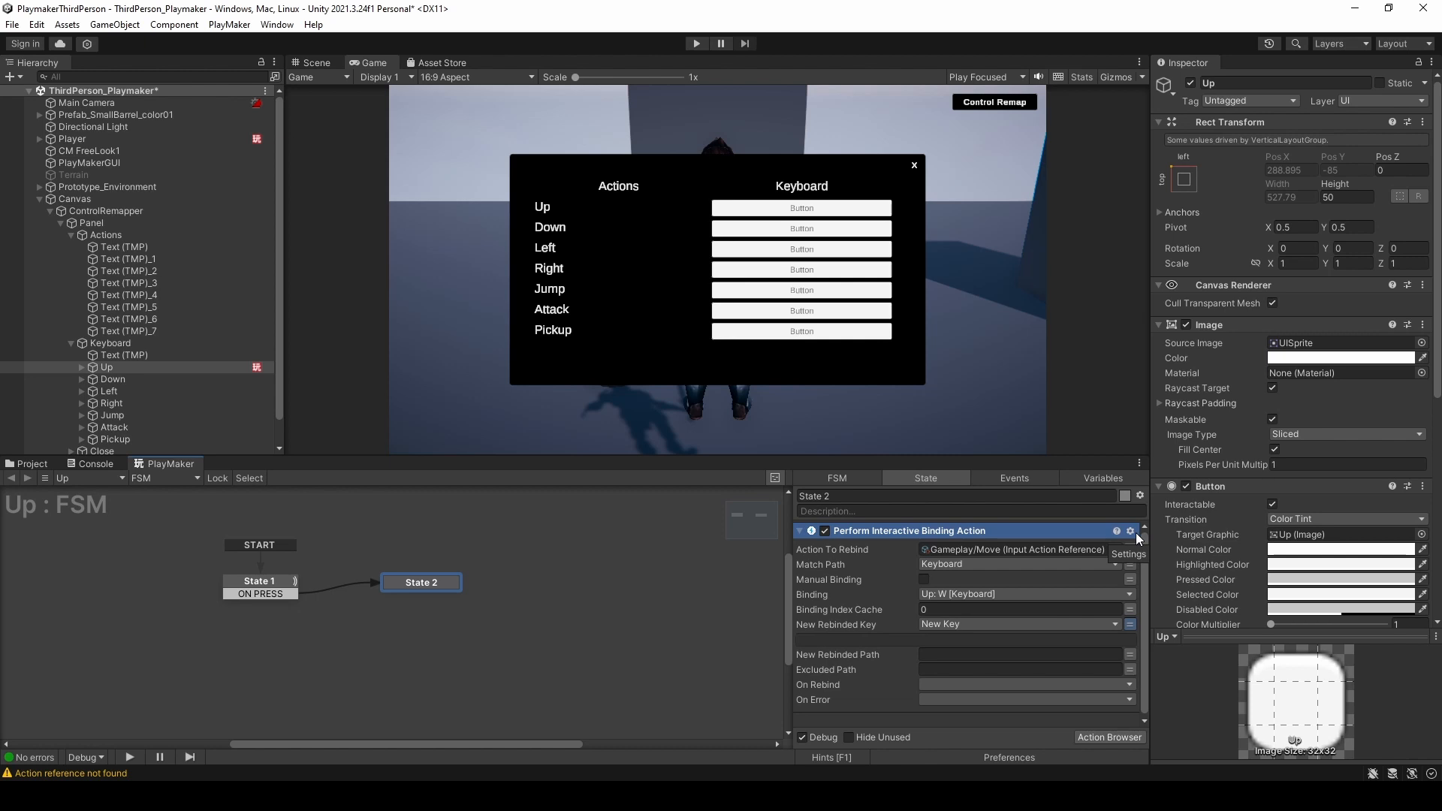
- Store the interactive binding action's New Rebinded Path in a new variable named New Path
click(1130, 653)
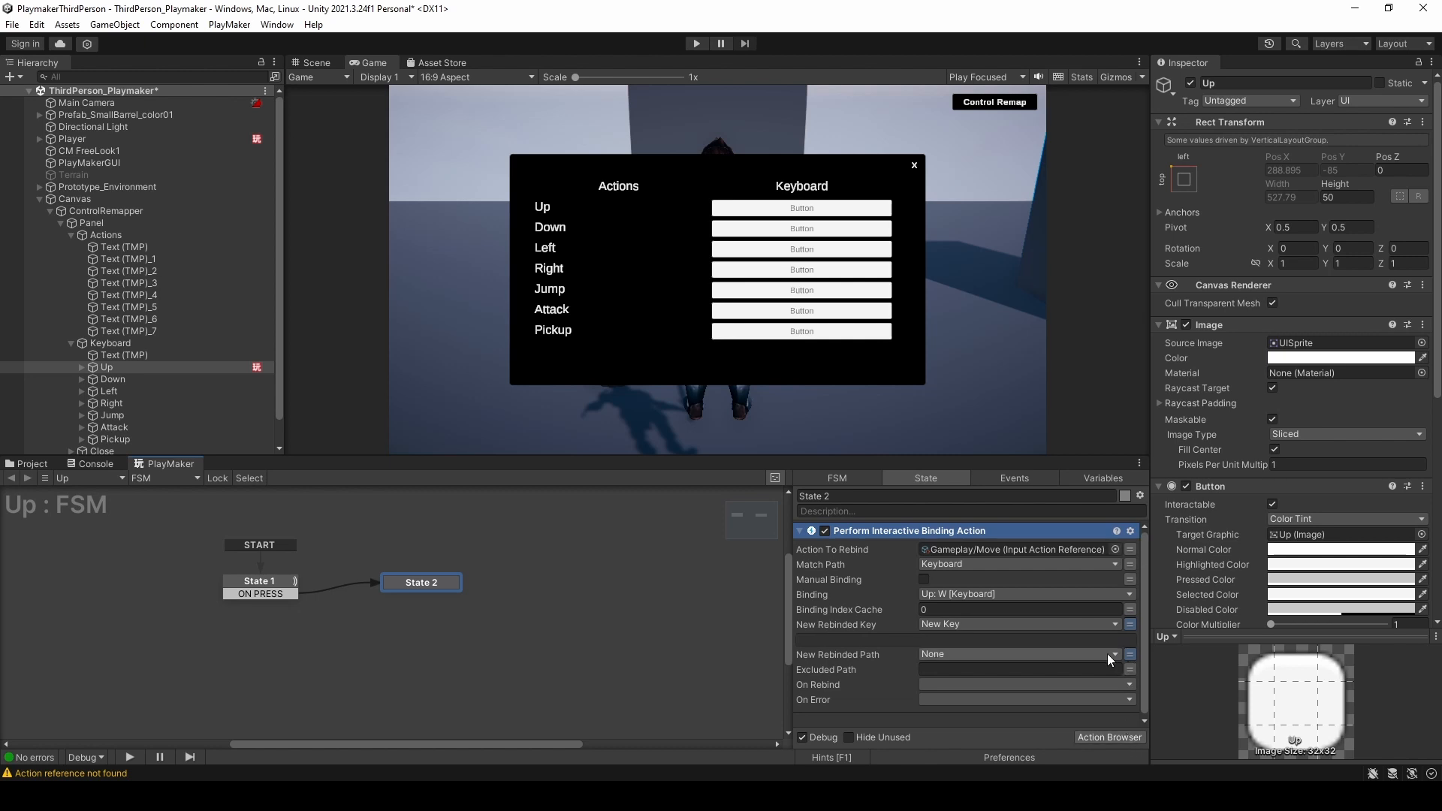
click(1011, 654)
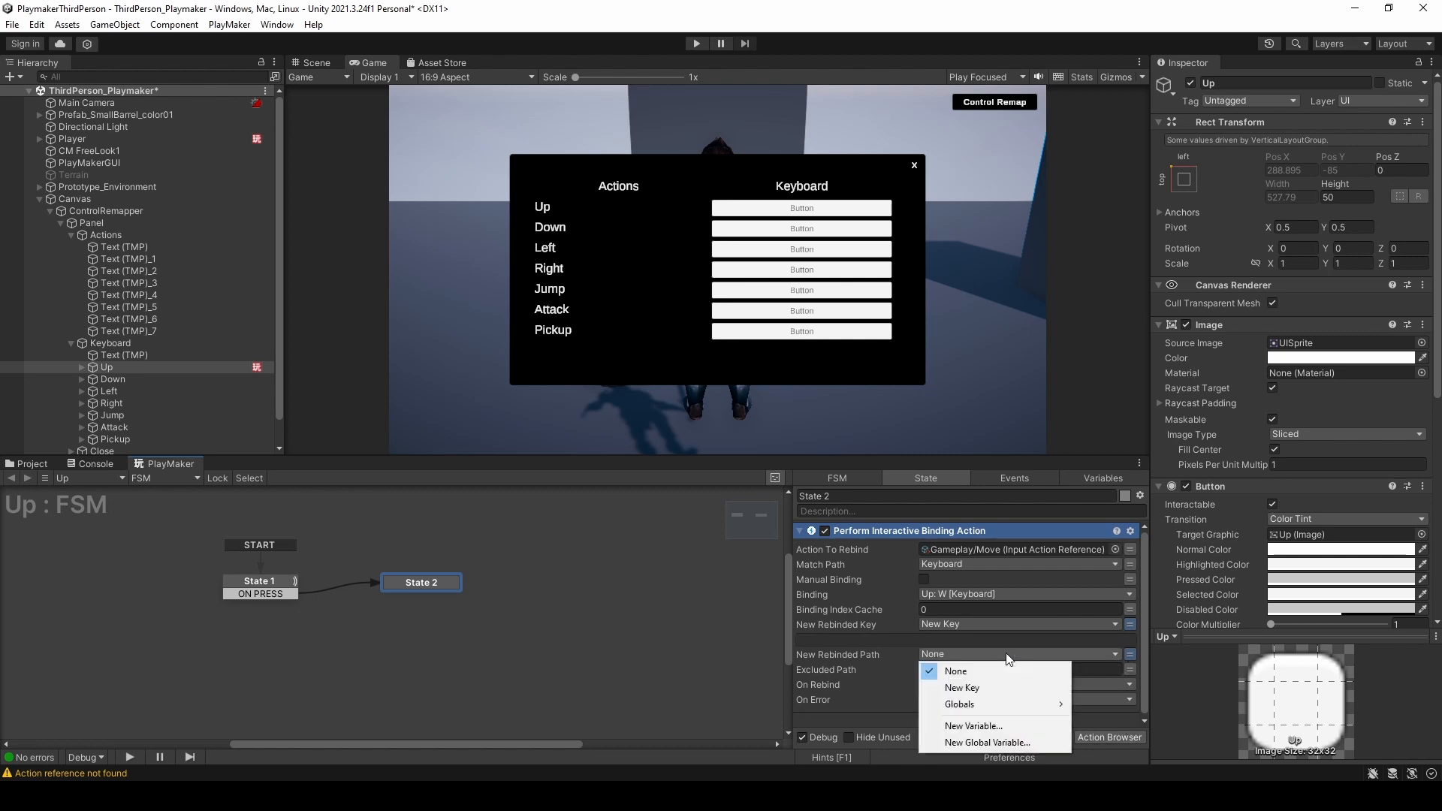
click(971, 725)
text(New Path)
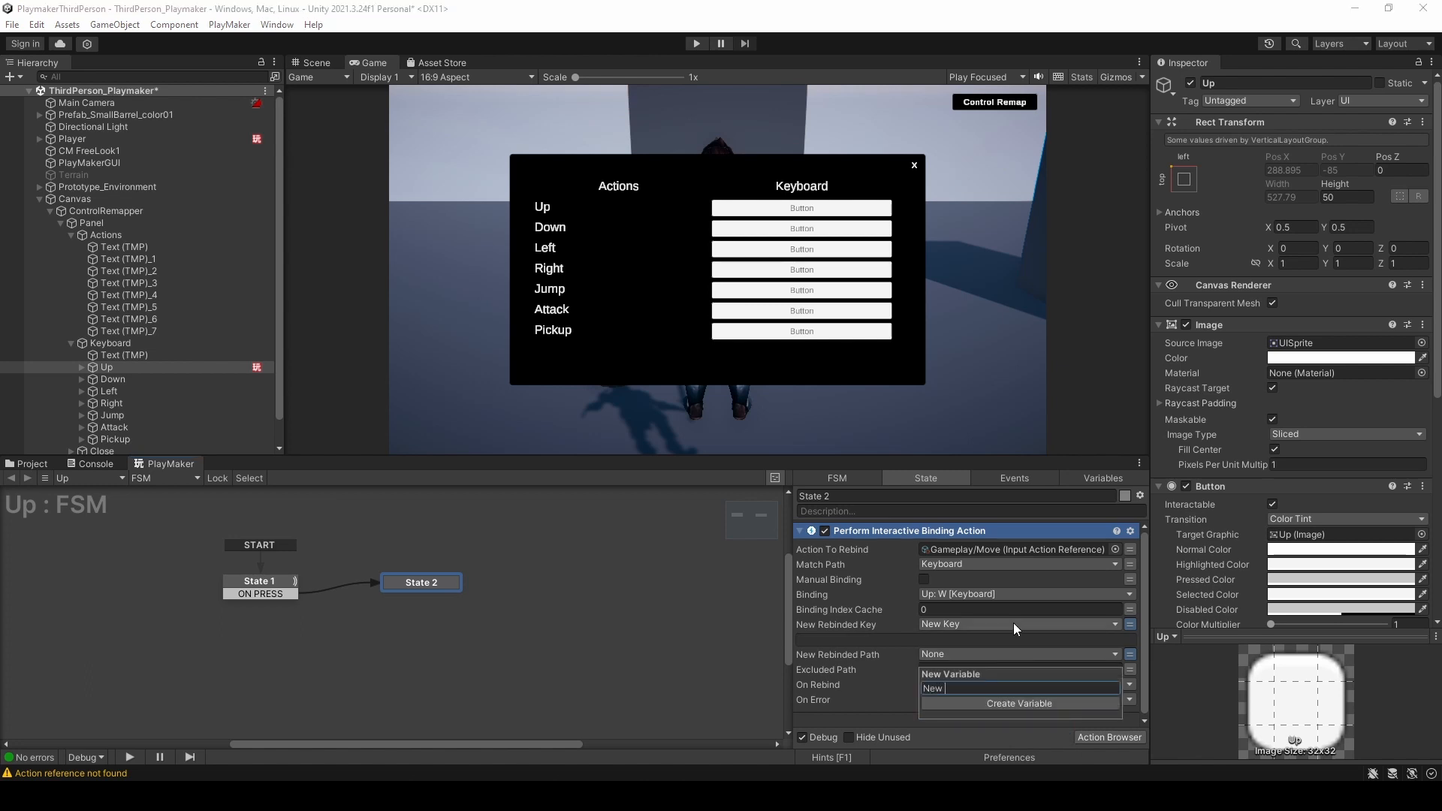
key(Return)
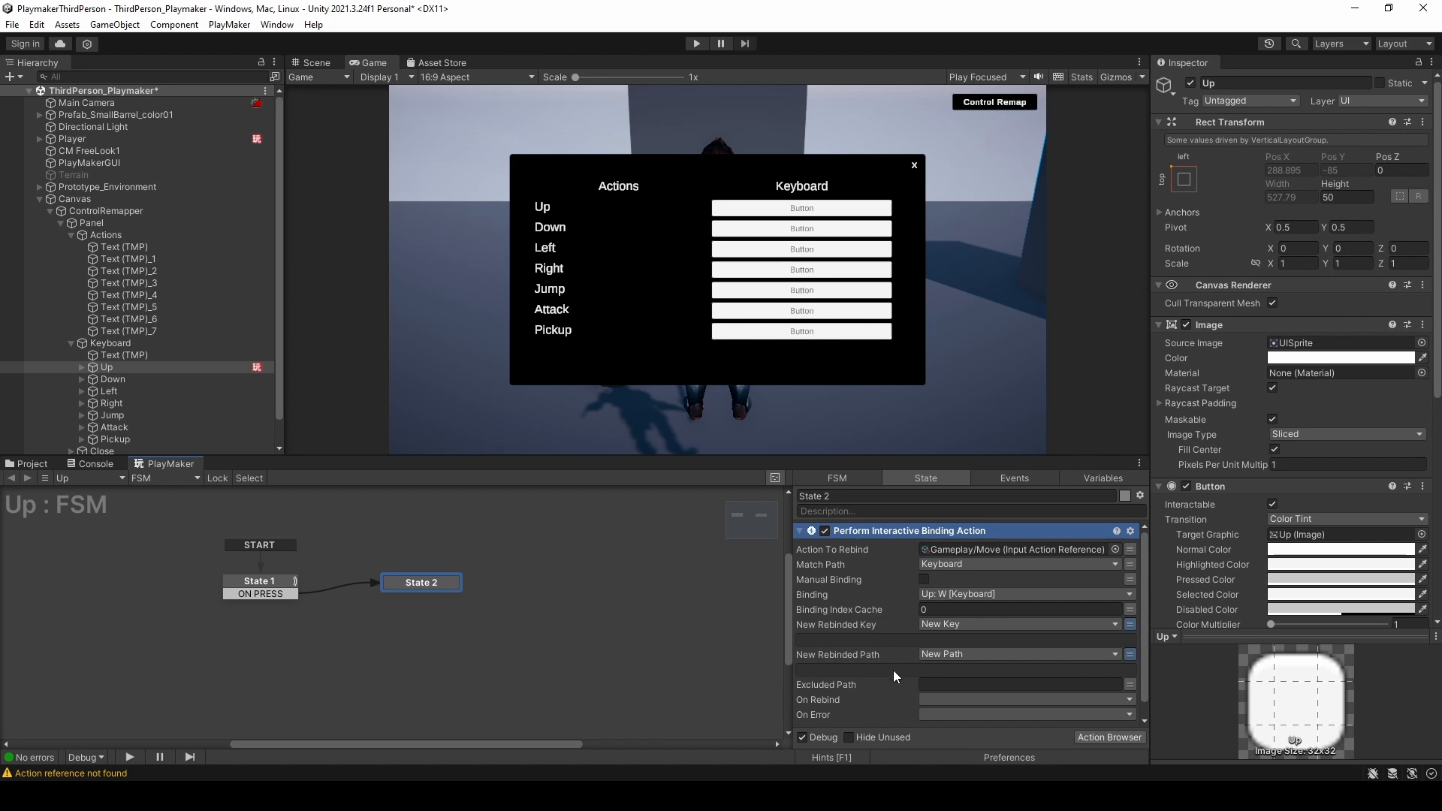
- Move State 2 further from State 1 and add two FSM events named REBIND SUCCESS and REBIND ERROR
scroll(903, 665, down, 1)
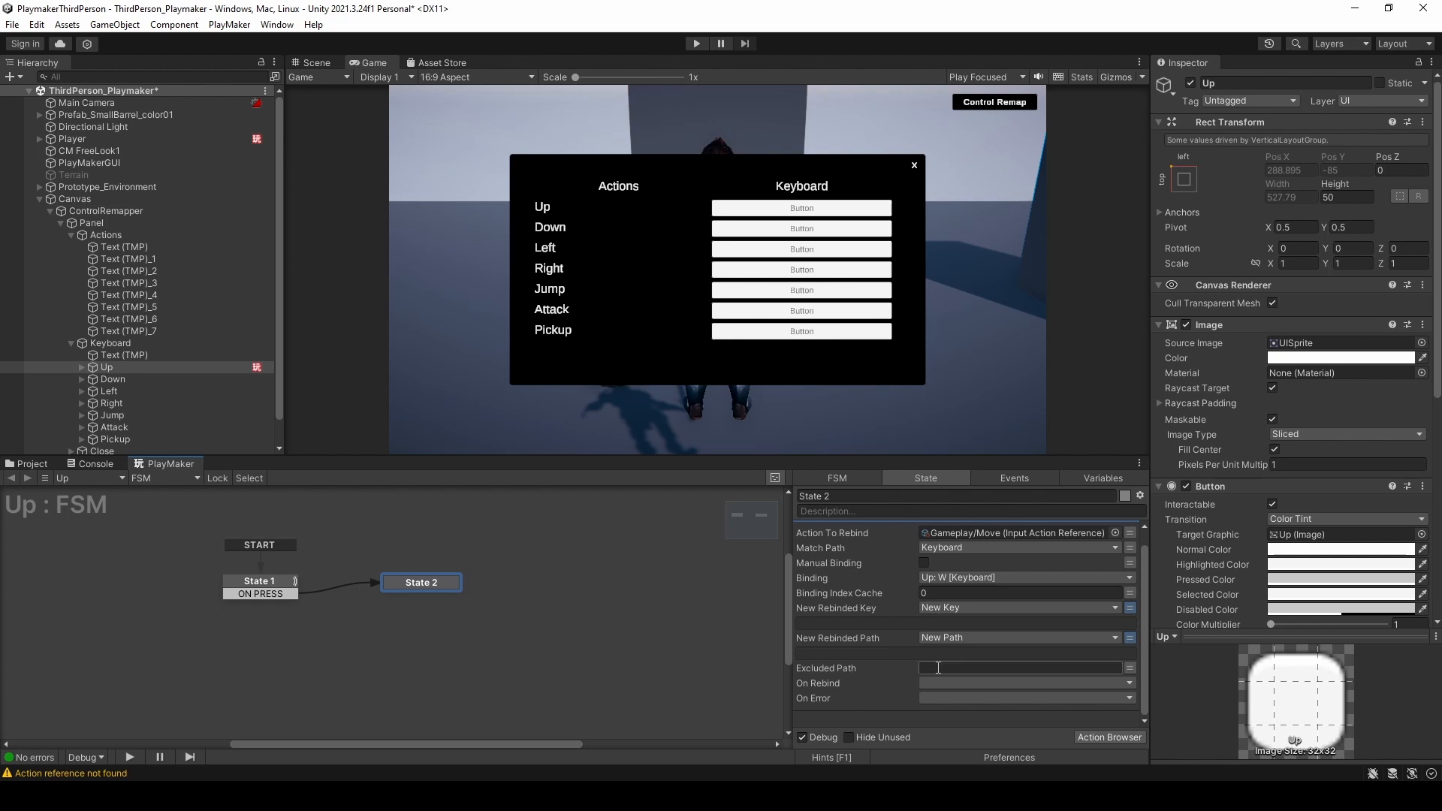
drag(443, 580, 515, 592)
click(1027, 483)
click(919, 720)
text(REBI)
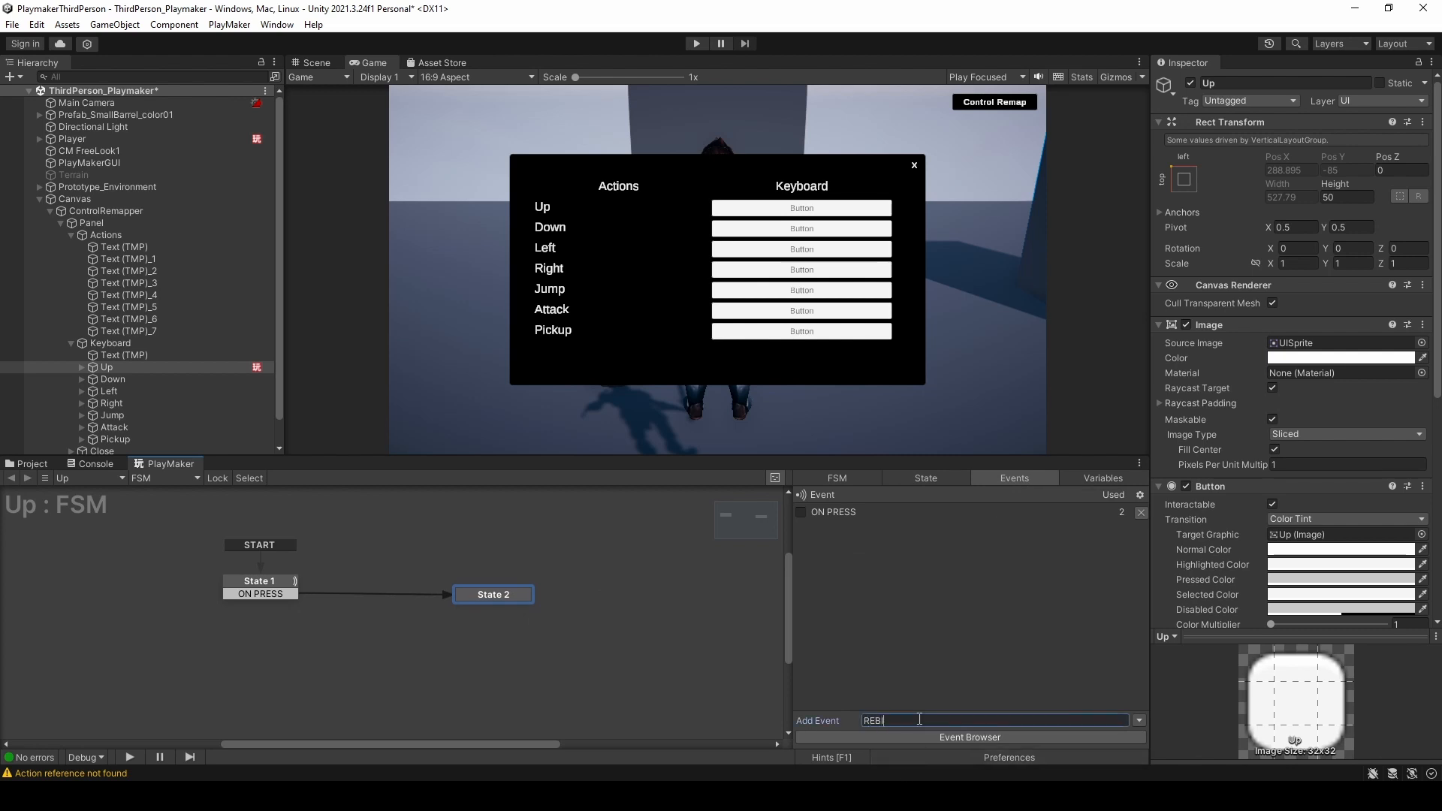
text(ND USSUCCESS)
key(Return)
click(919, 720)
text(REBIND ERROR)
key(Return)
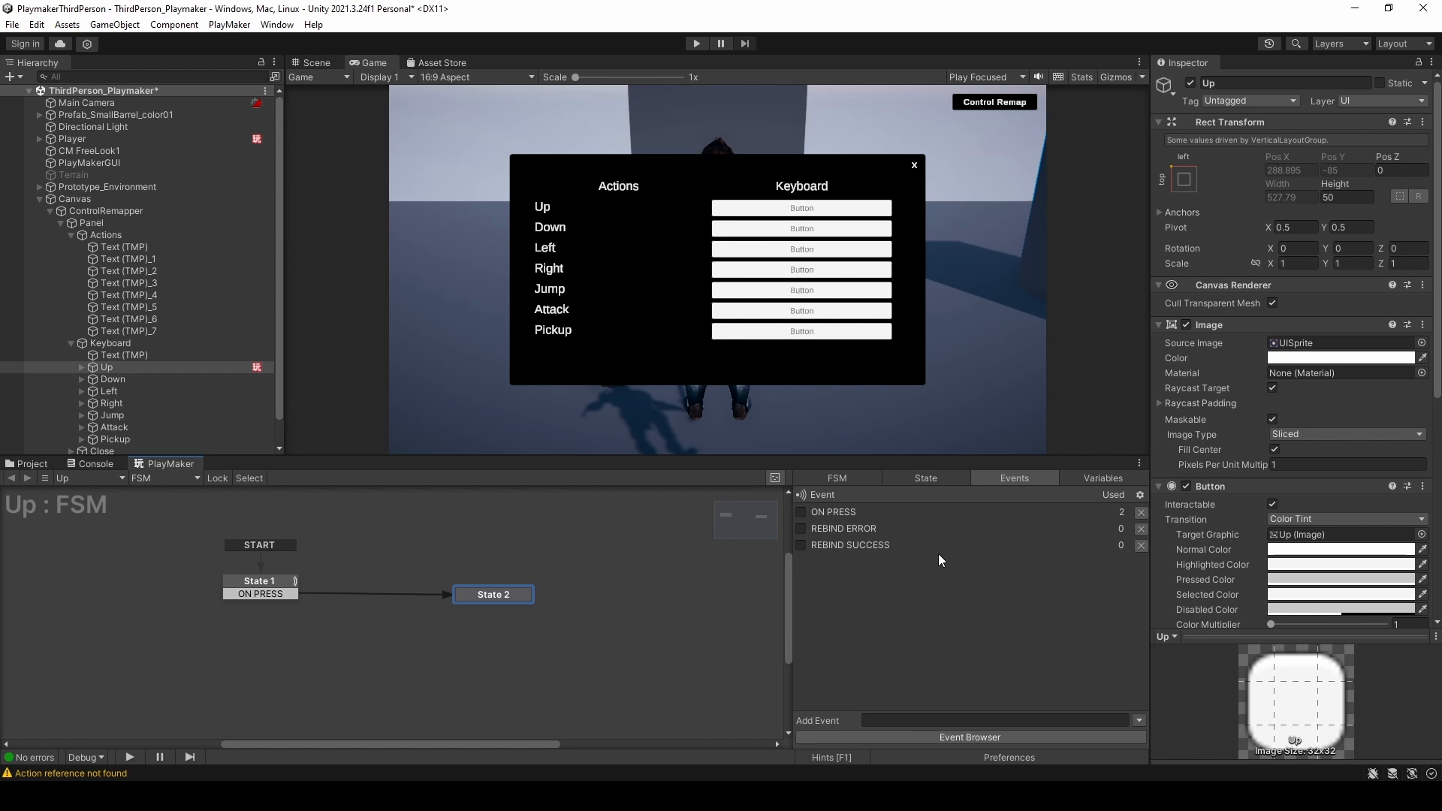
- Add a REBIND SUCCESS transition to State 2
click(928, 479)
right_click(507, 599)
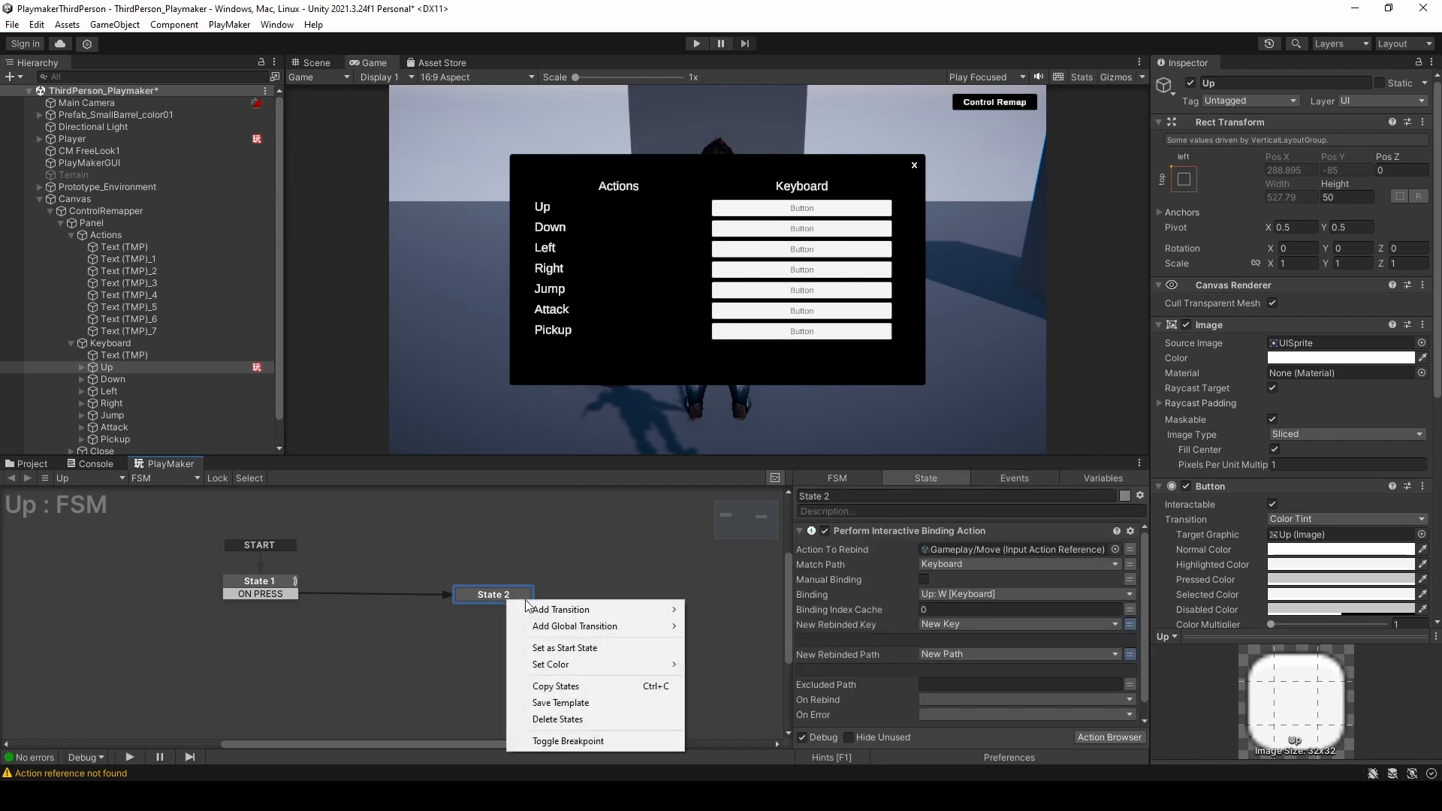
mouse_move(638, 609)
click(759, 626)
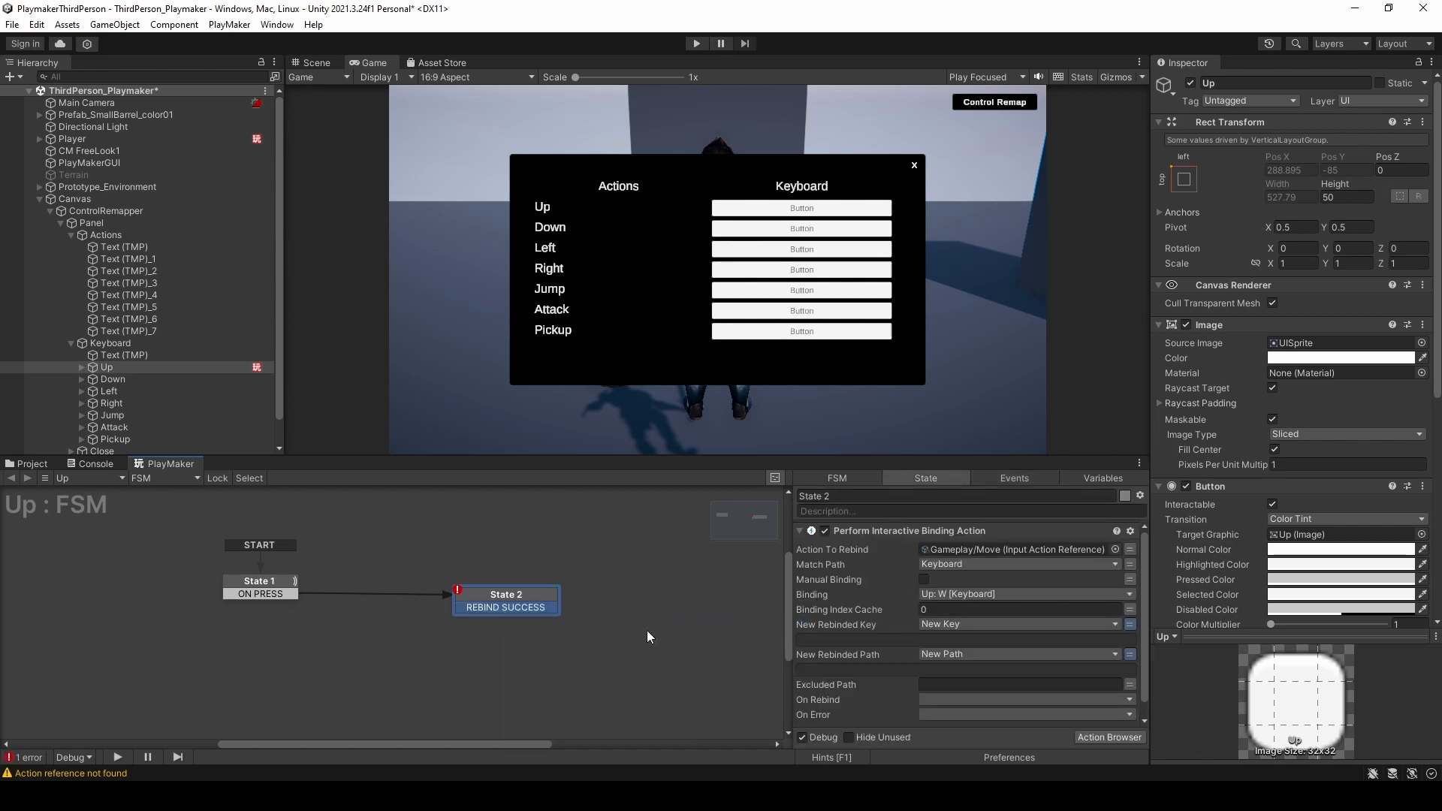
- Set the binding action's On Rebind event to REBIND SUCCESS and link that transition to a new State 3
click(967, 705)
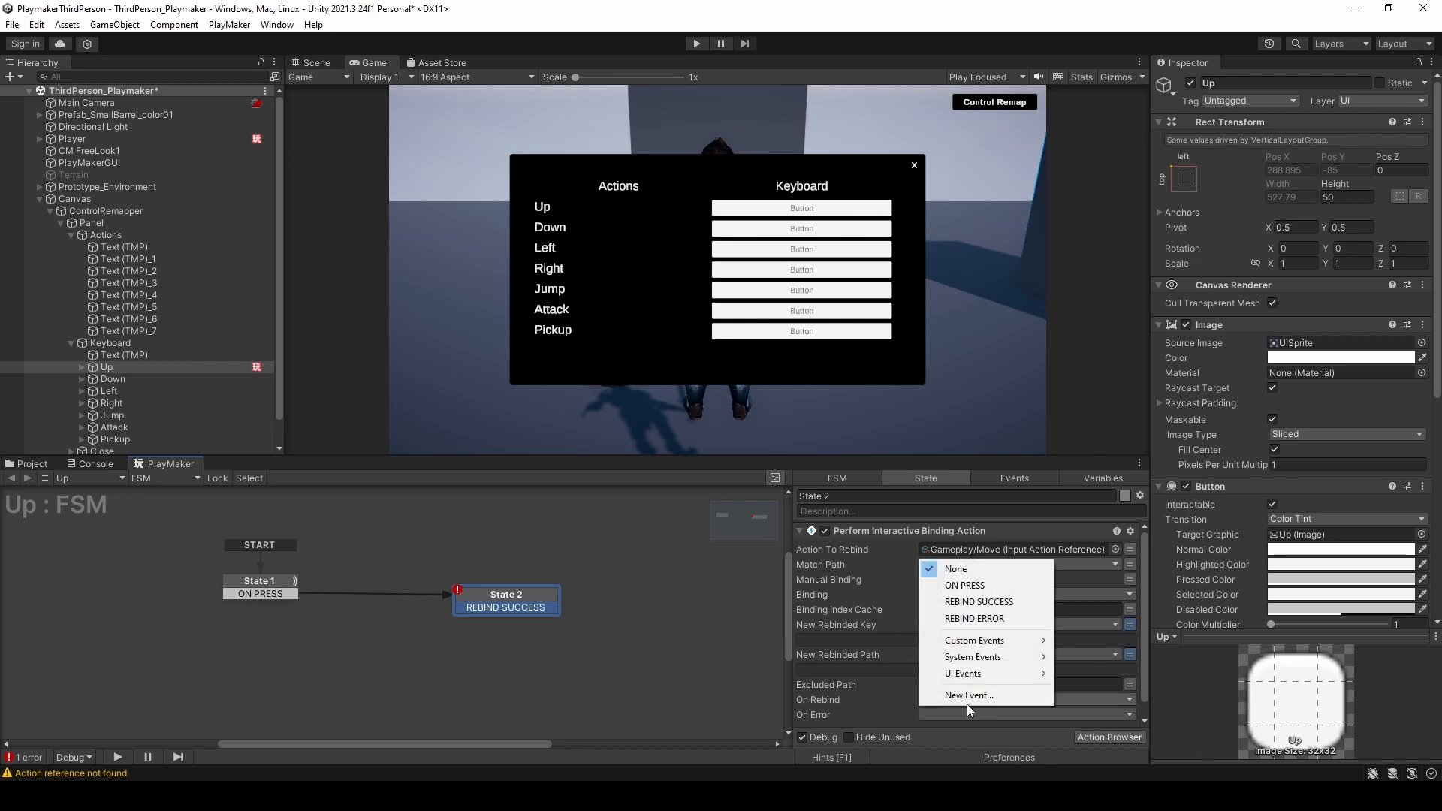
click(981, 602)
drag(529, 611, 485, 669)
drag(643, 568, 612, 570)
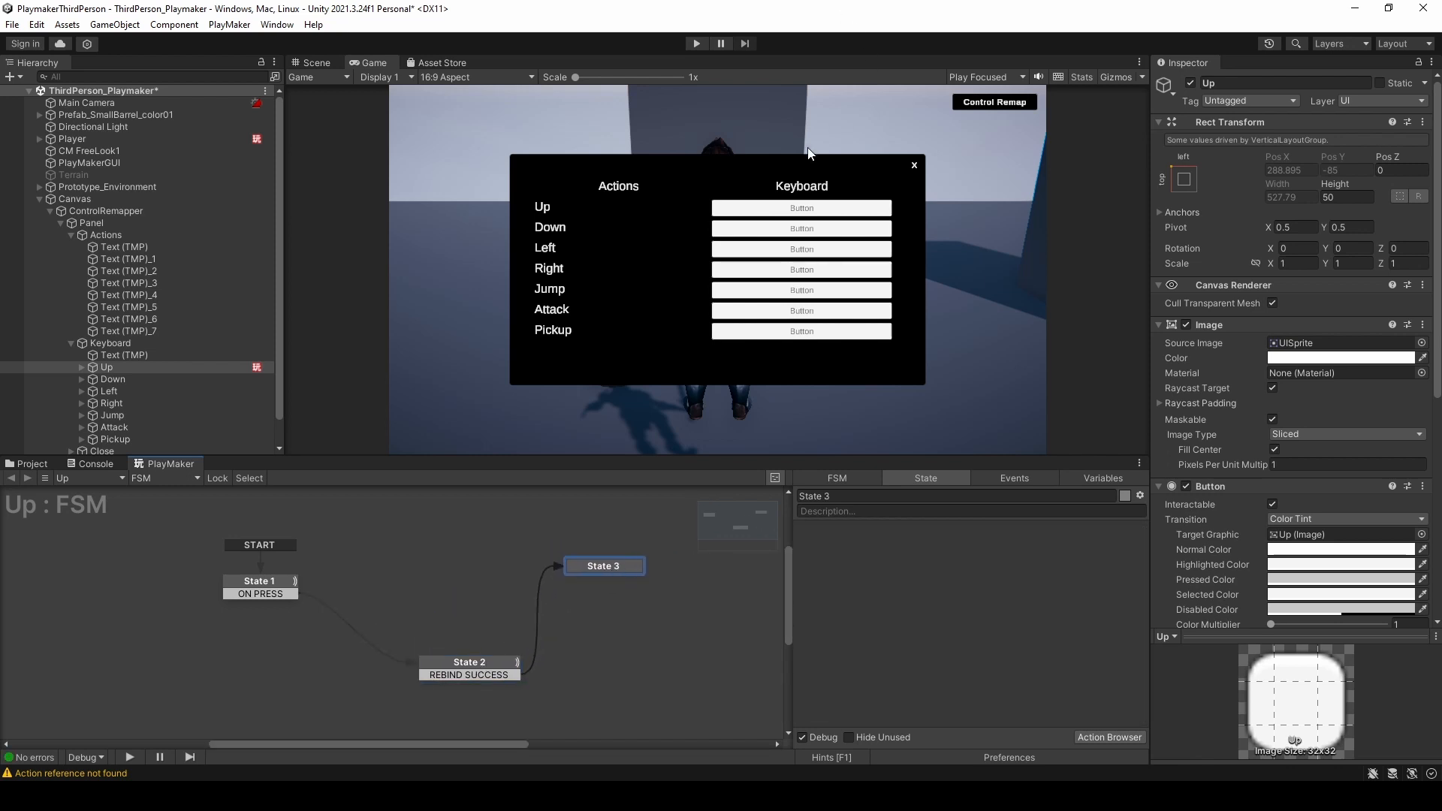
- Add a REBIND ERROR transition to State 2
click(498, 665)
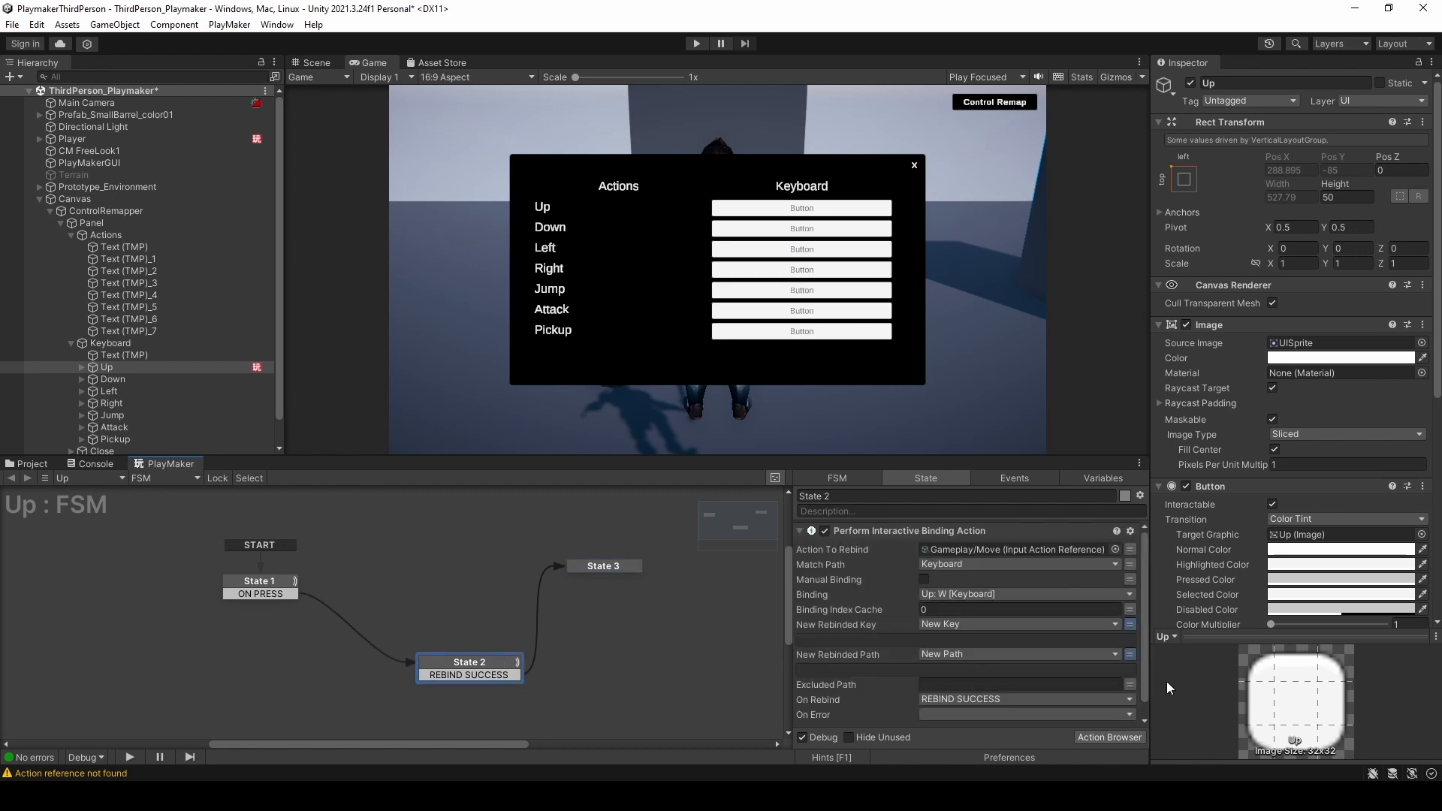
scroll(969, 688, down, 1)
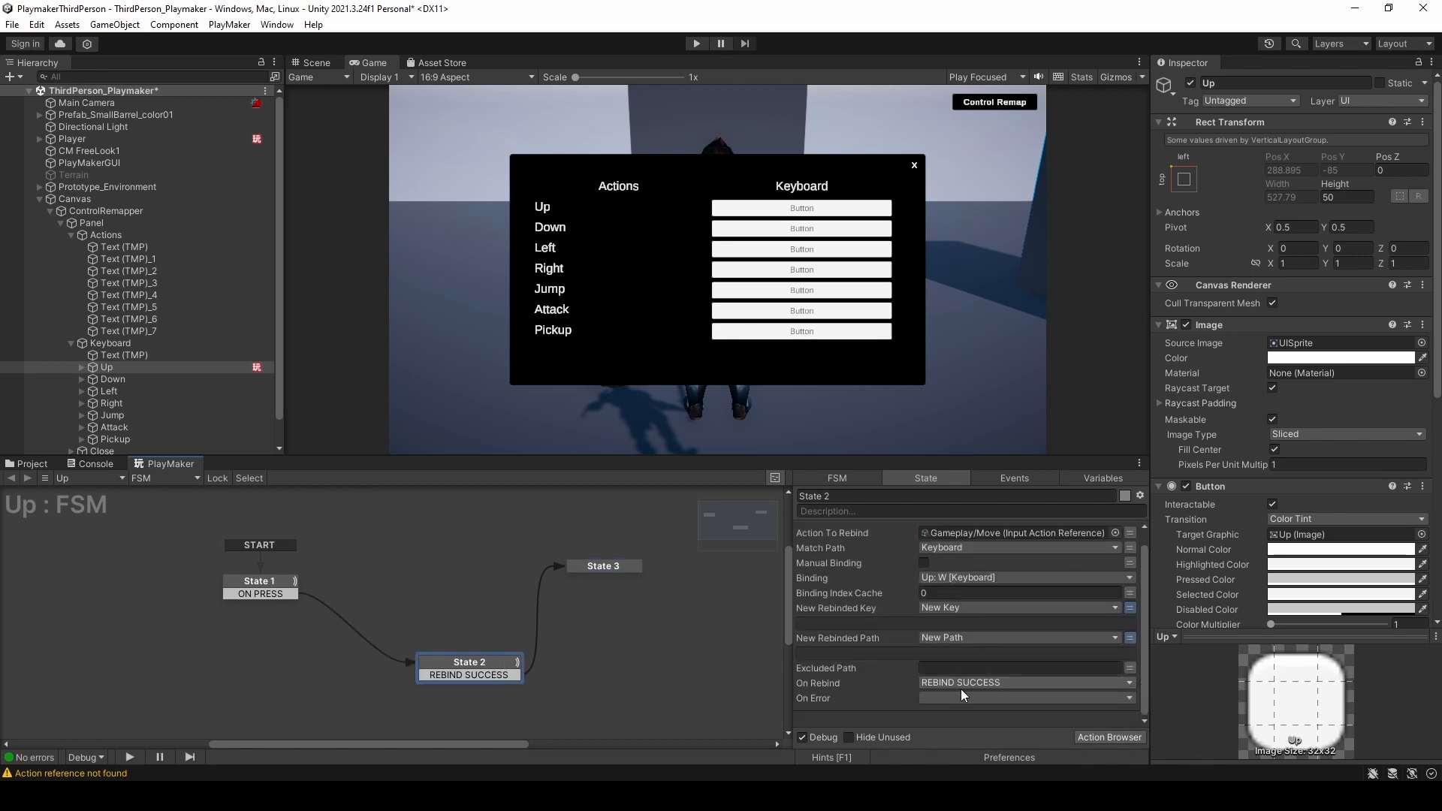
right_click(499, 662)
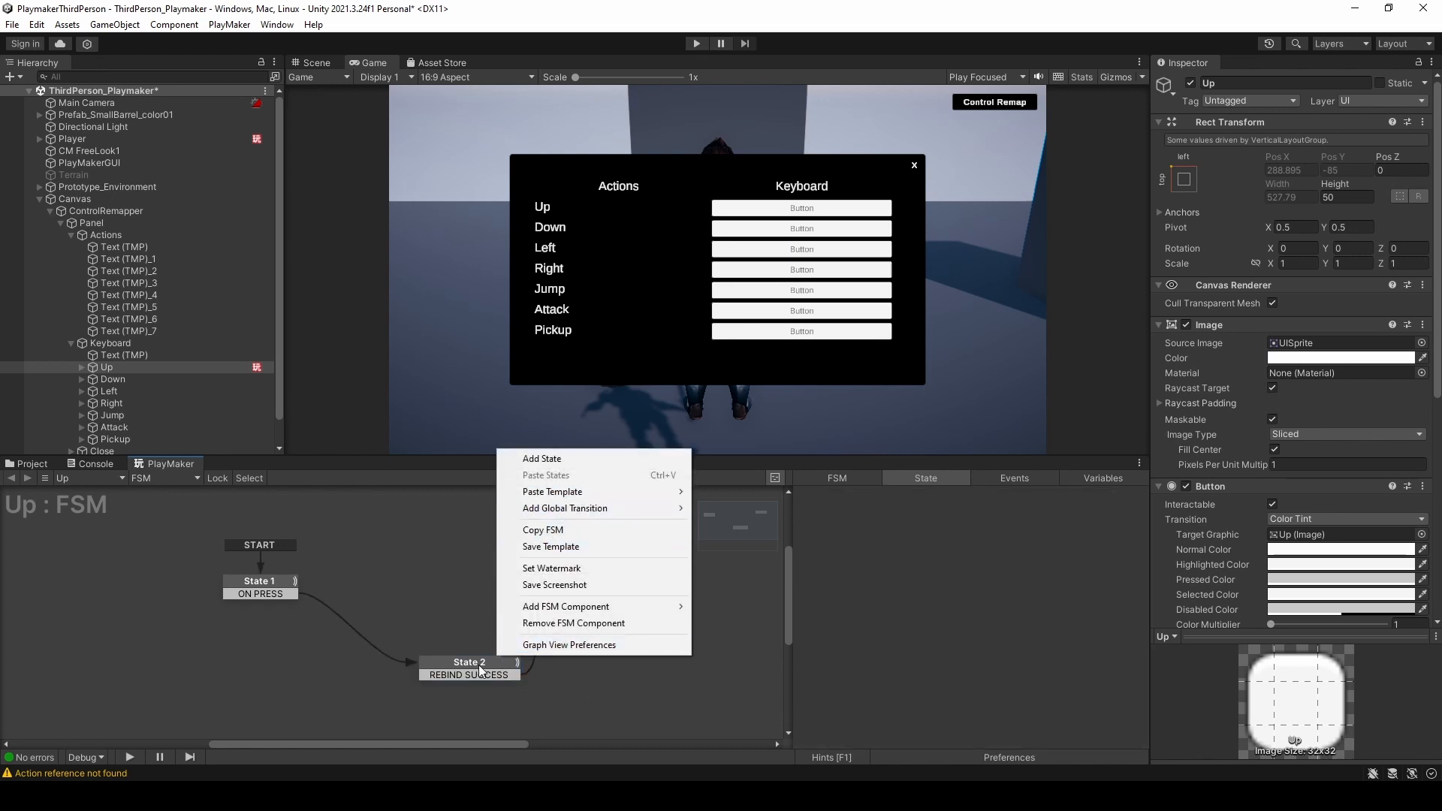
right_click(481, 668)
mouse_move(601, 522)
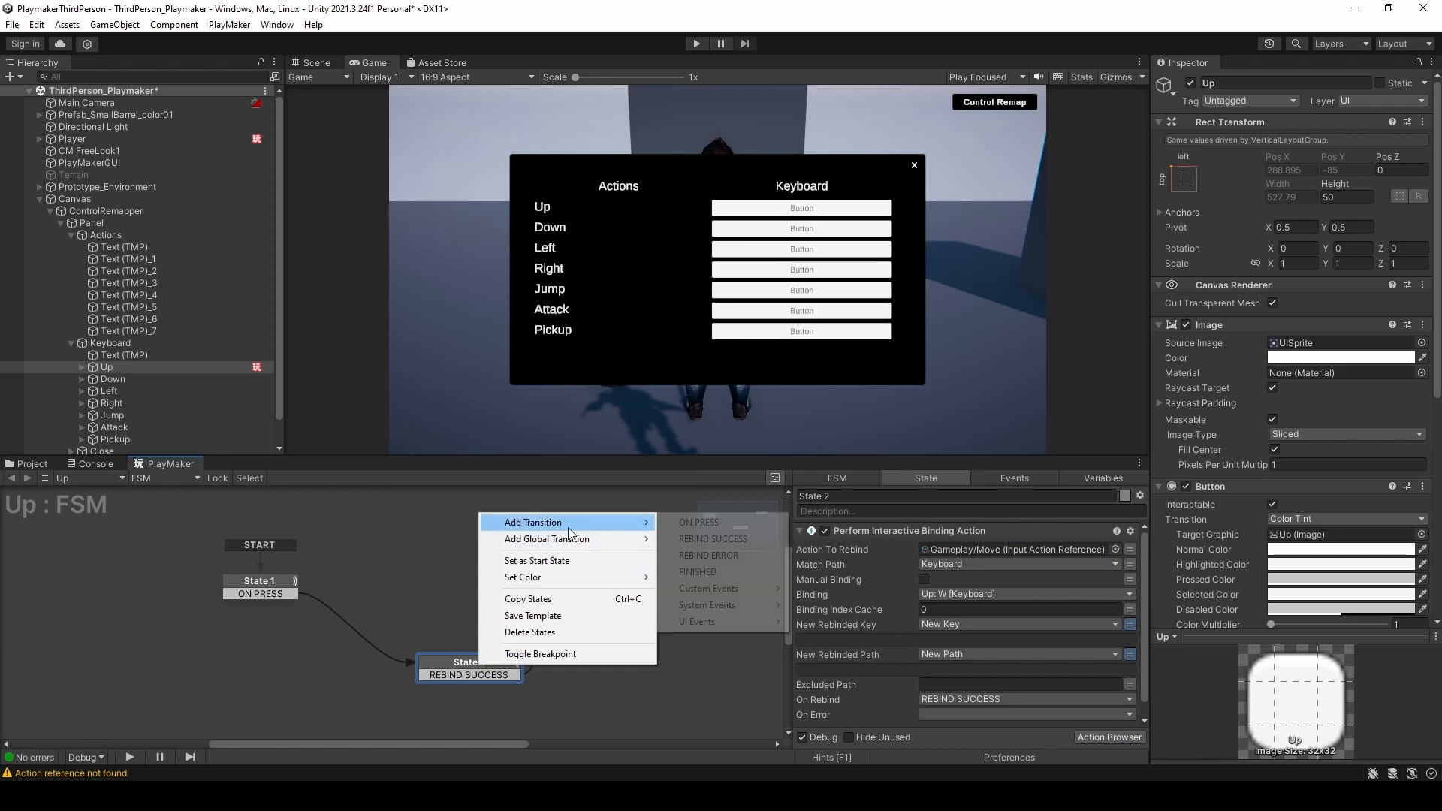
click(709, 555)
- Set the binding action's On Error event to REBIND ERROR and link that transition back to State 1
click(999, 712)
click(991, 708)
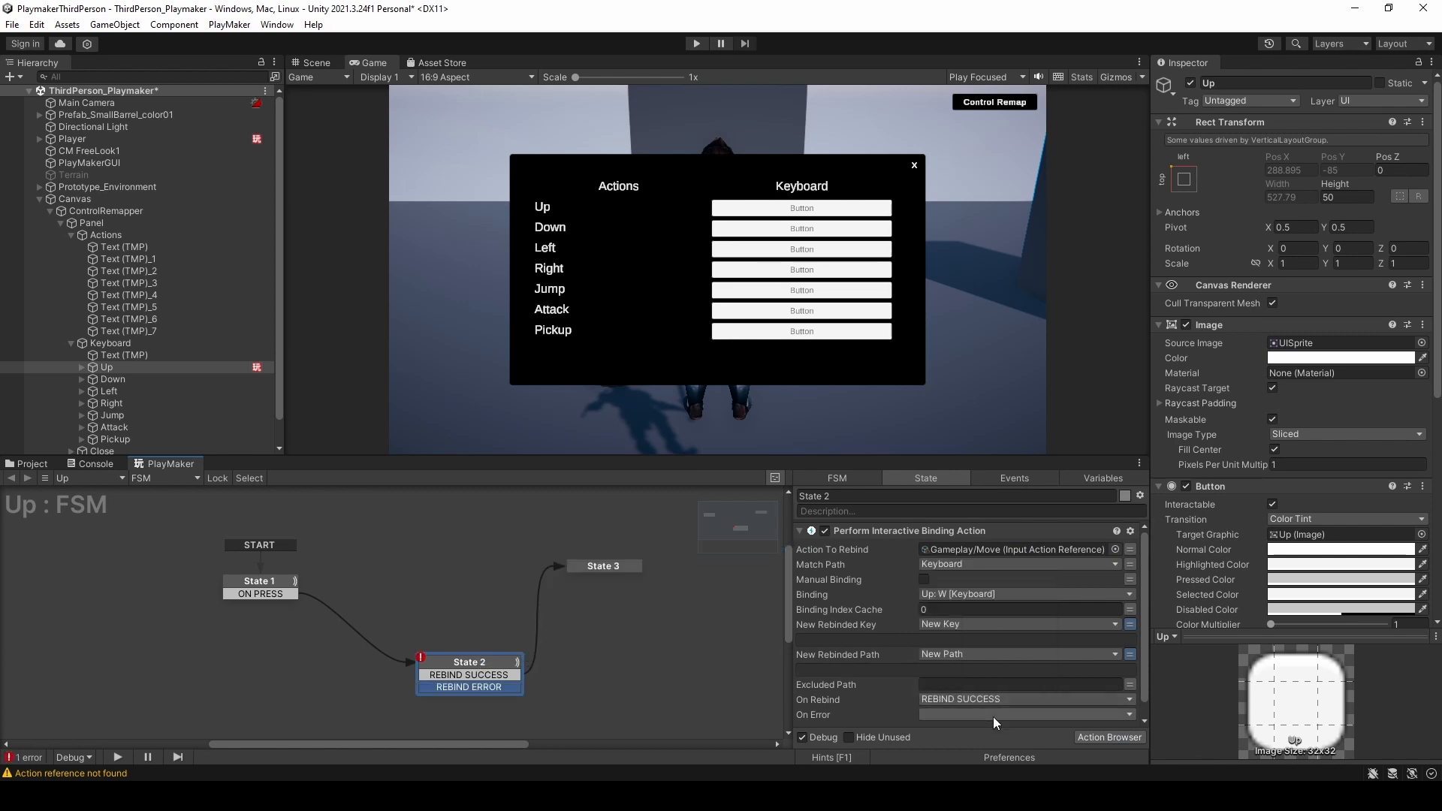
click(994, 716)
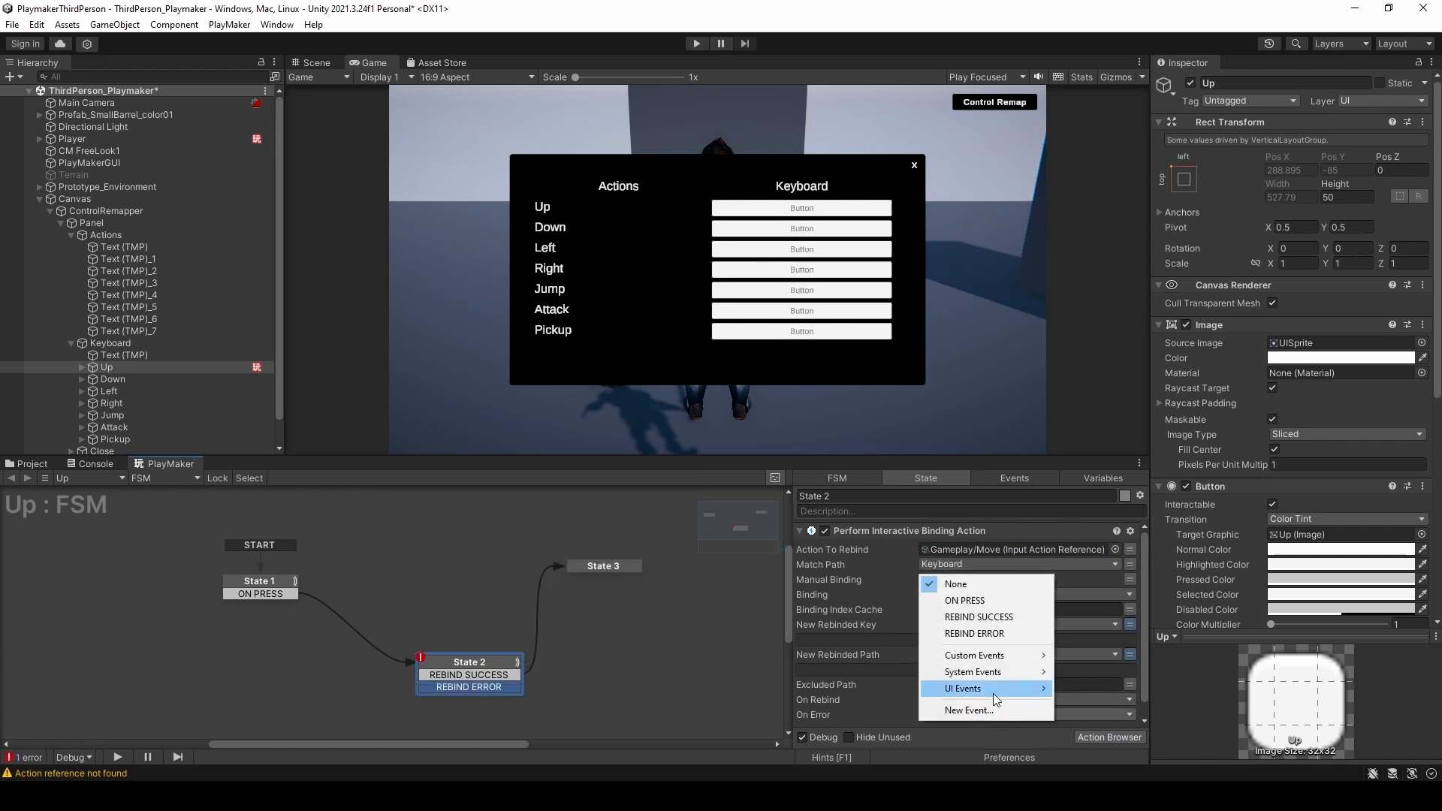
click(990, 634)
drag(440, 688, 256, 595)
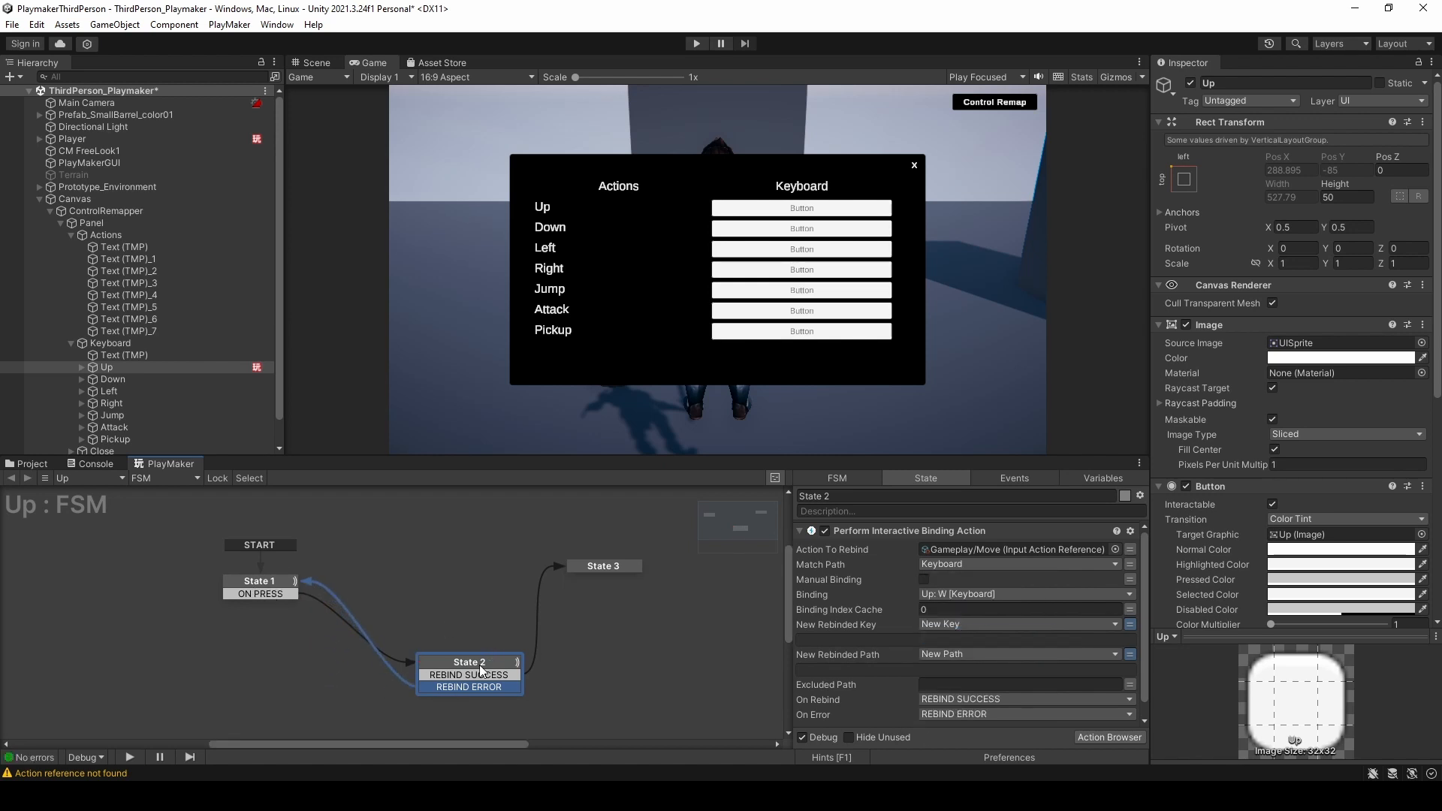
- Rearrange the FSM graph so State 2 sits below State 1 and State 3 sits beside State 2
middle_drag(393, 623, 453, 609)
drag(542, 663, 340, 677)
drag(648, 556, 480, 665)
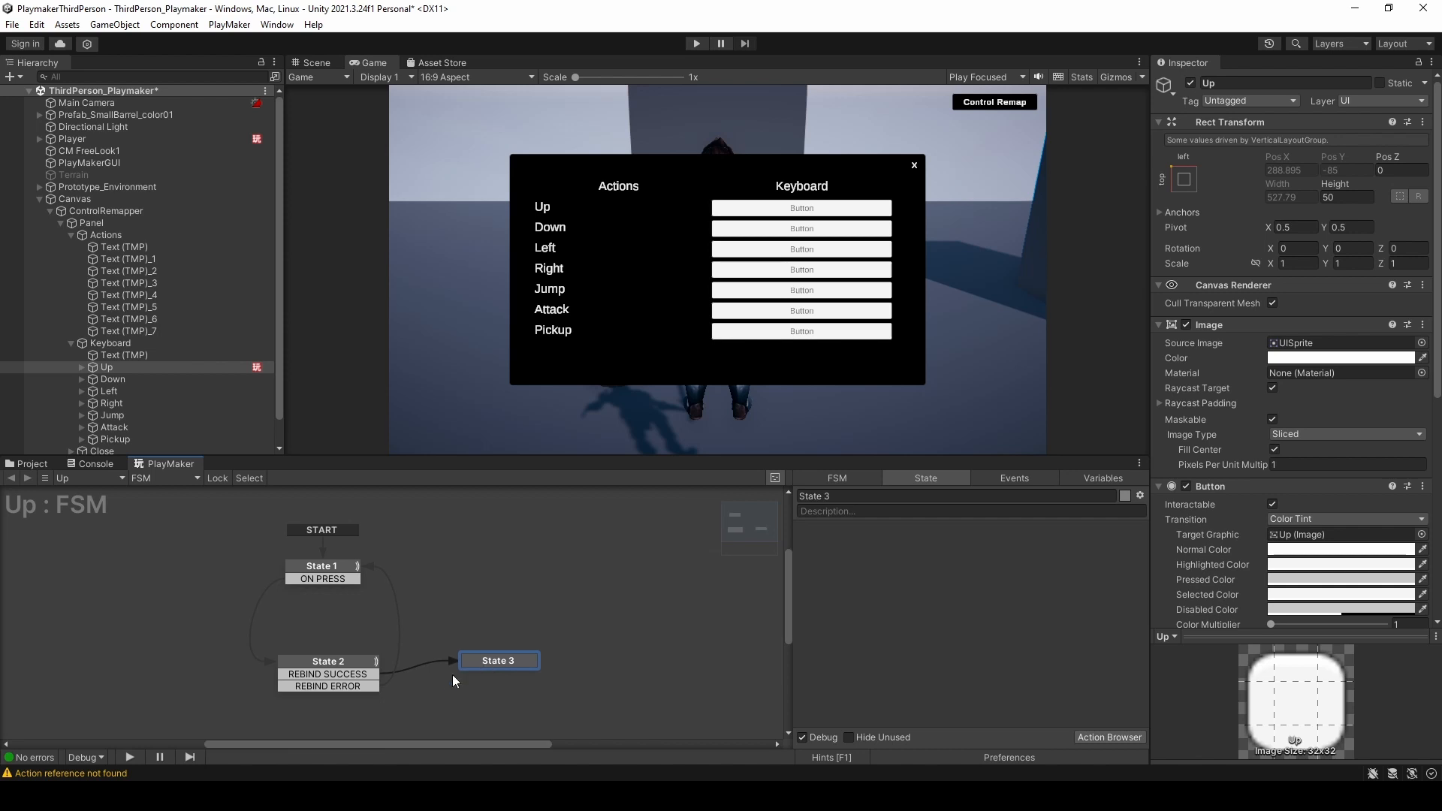
middle_drag(447, 678, 500, 662)
click(358, 647)
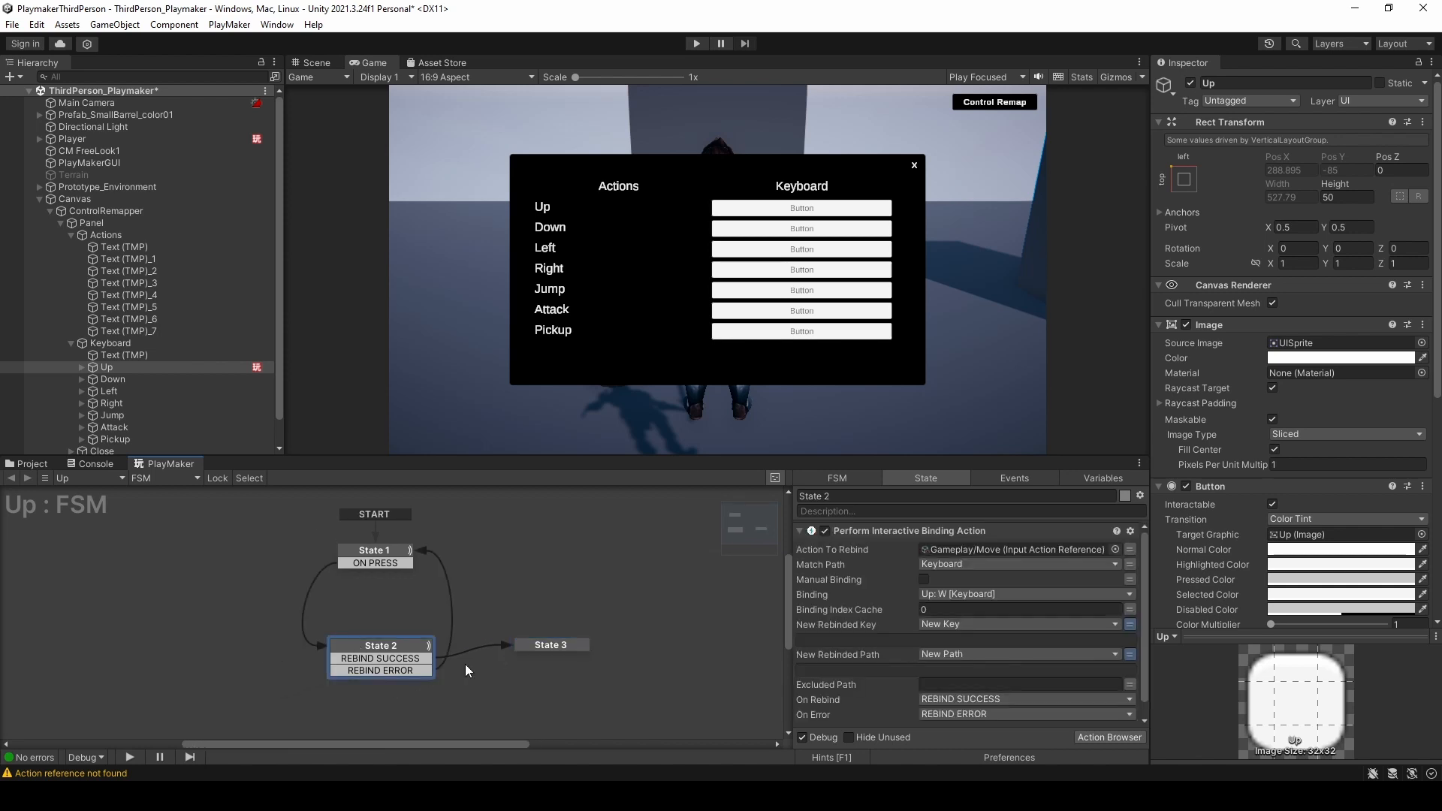
- Add a Set Property action to State 3
click(569, 650)
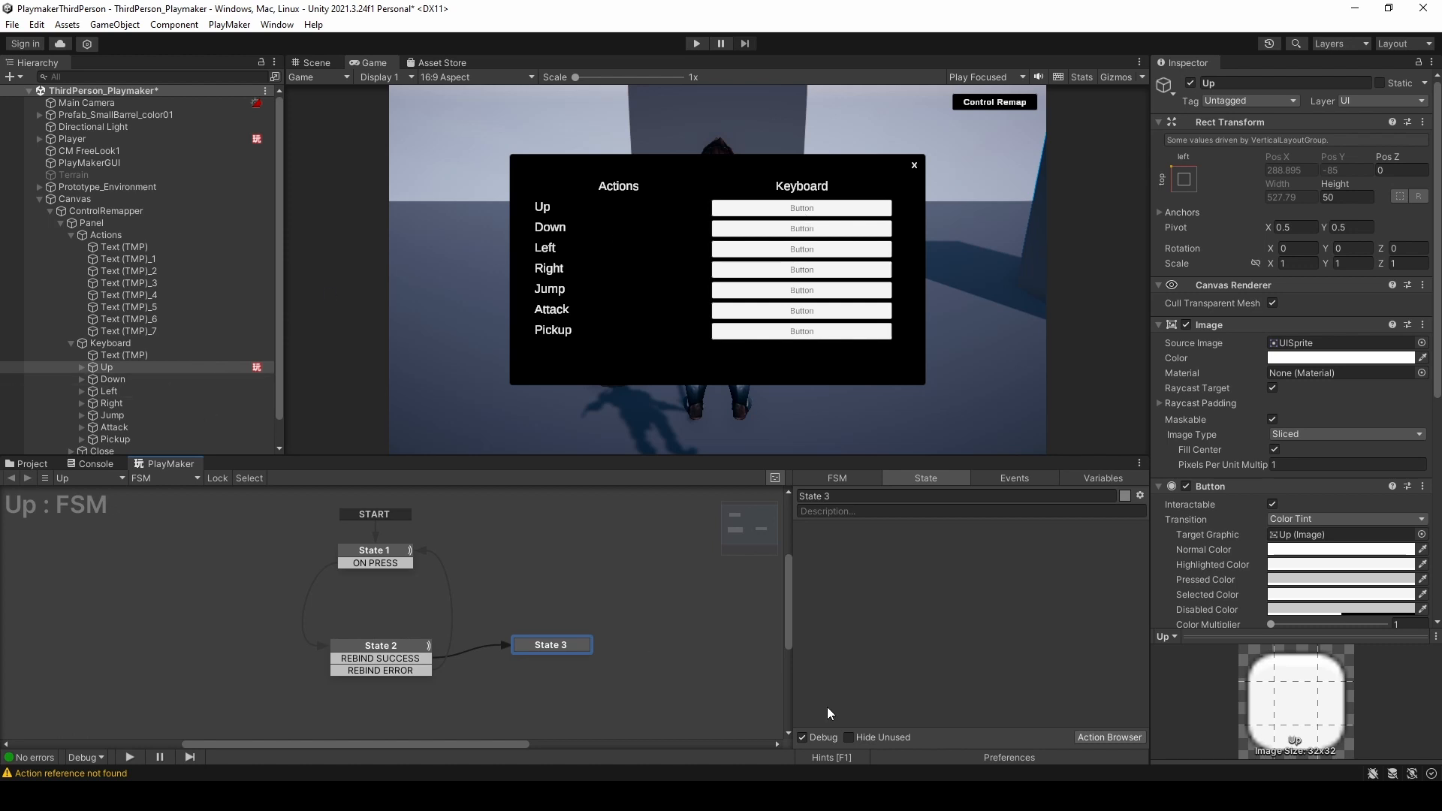
click(1110, 737)
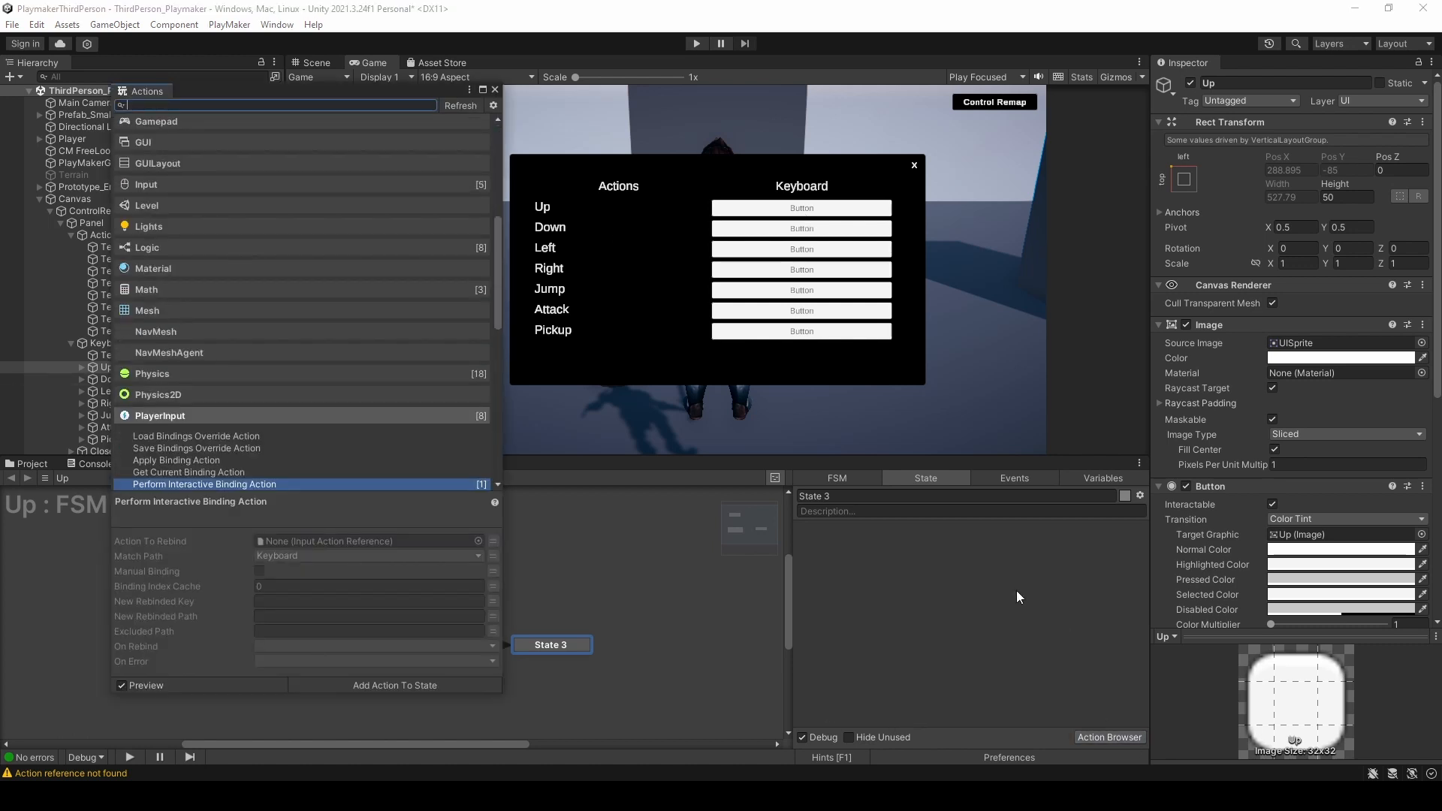
text(set p)
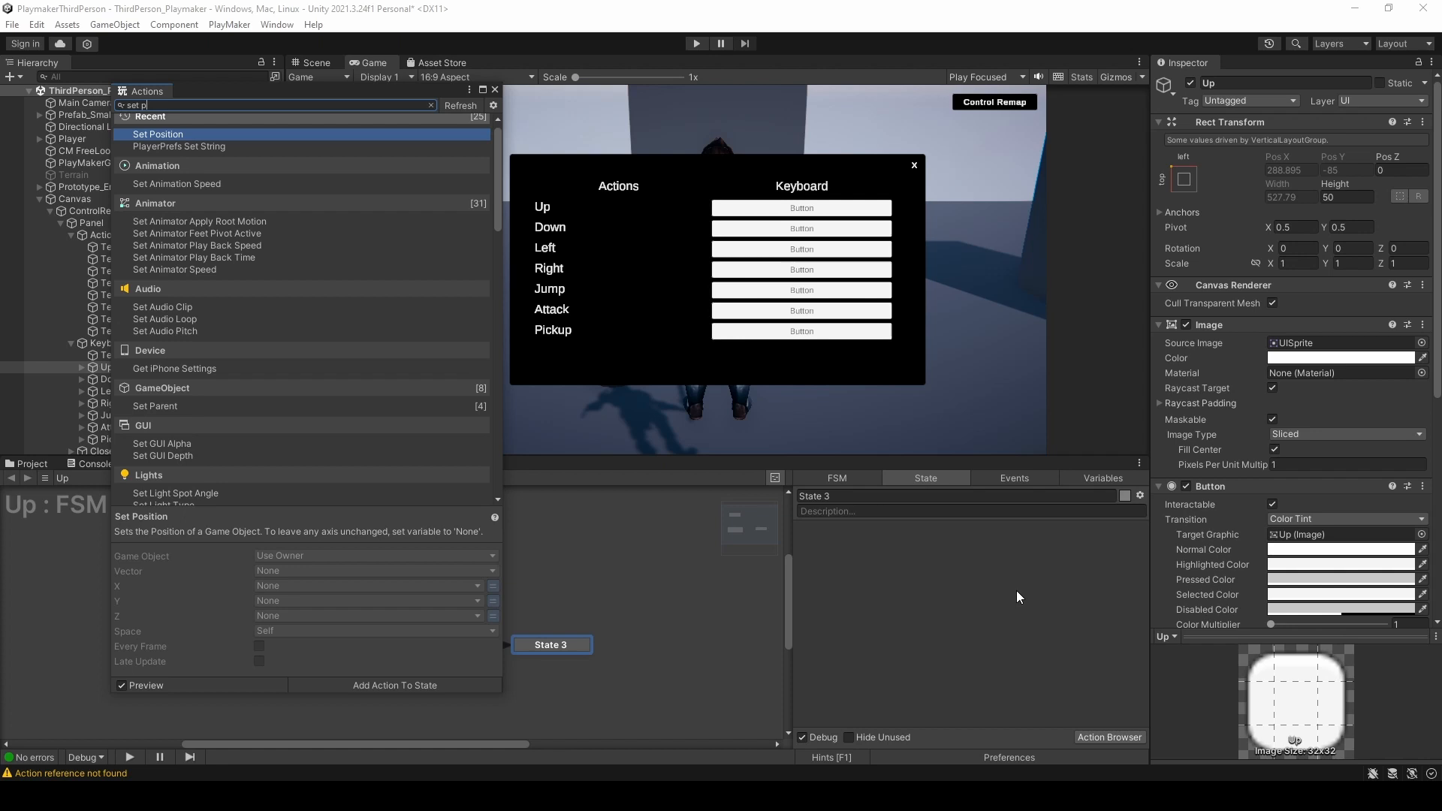
text(rop)
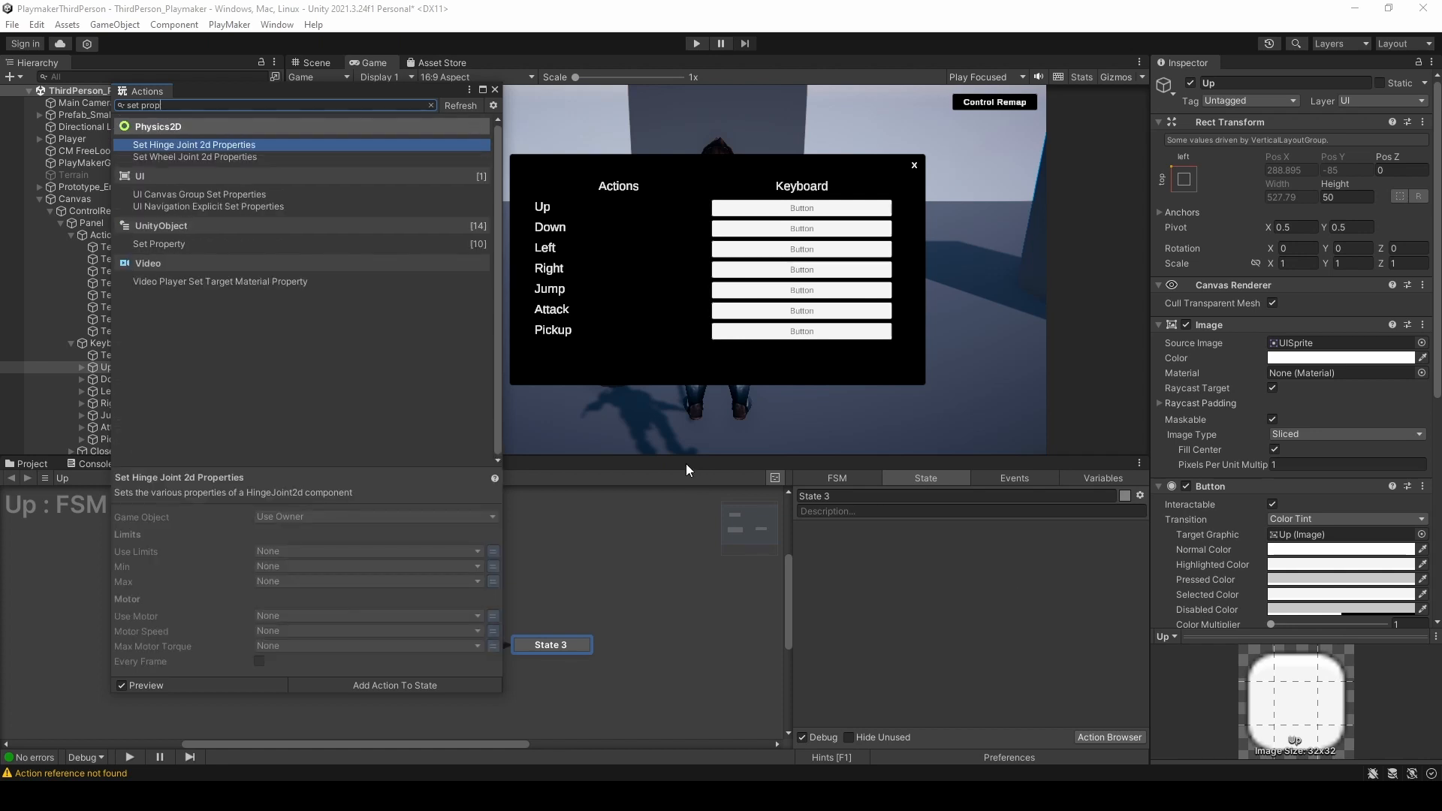
double_click(168, 246)
click(495, 90)
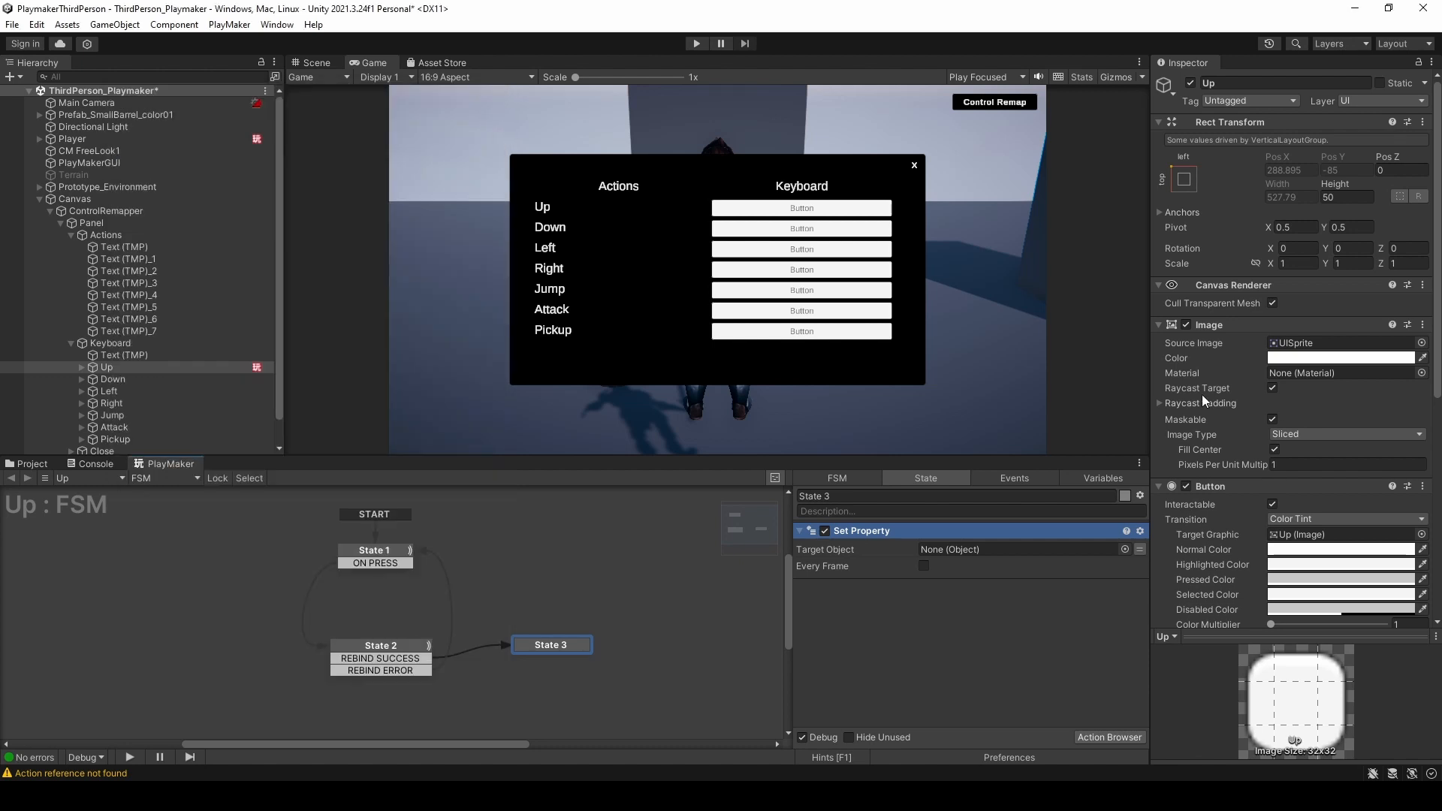
- Create an Object type FSM variable named Button Text
click(1125, 478)
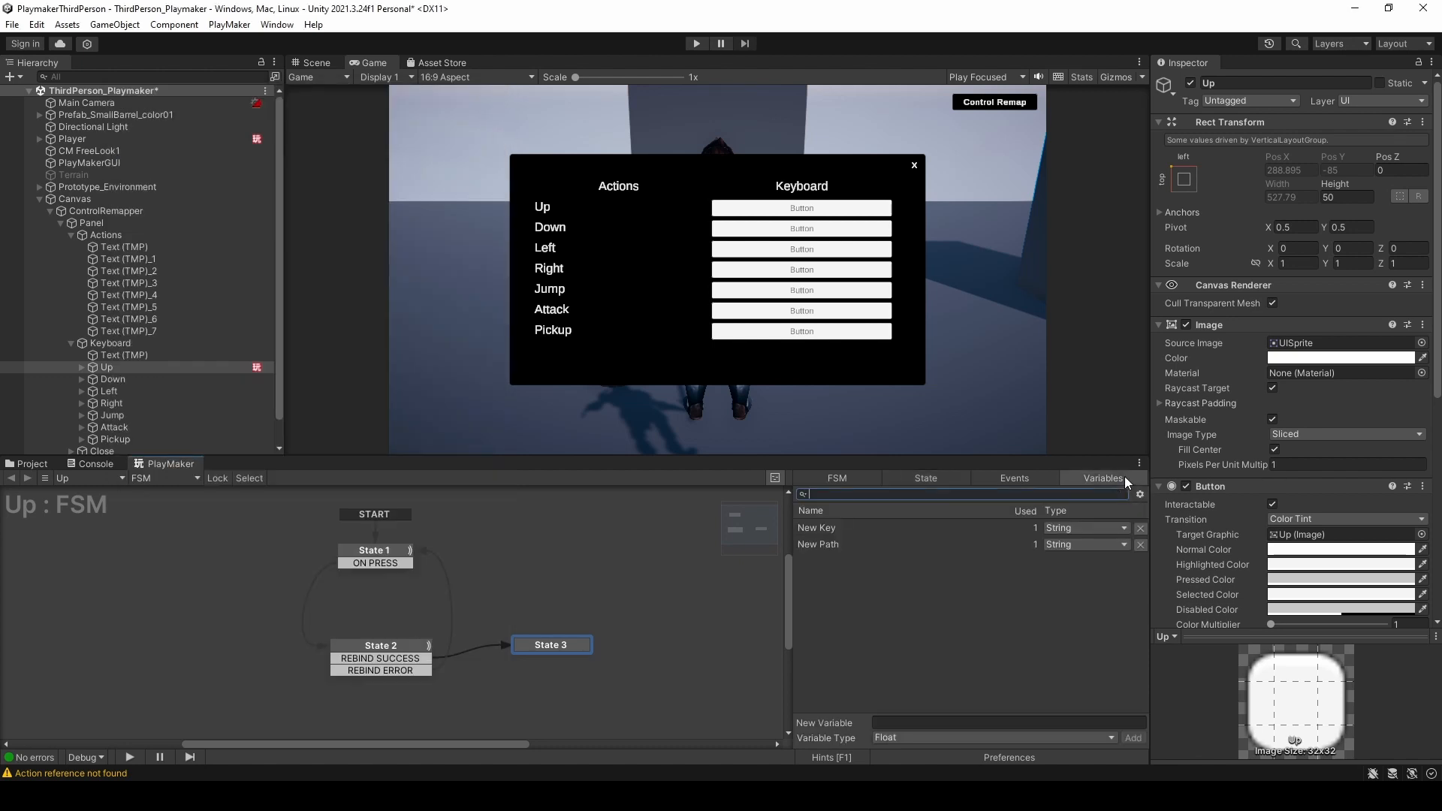
click(926, 736)
click(930, 697)
click(910, 724)
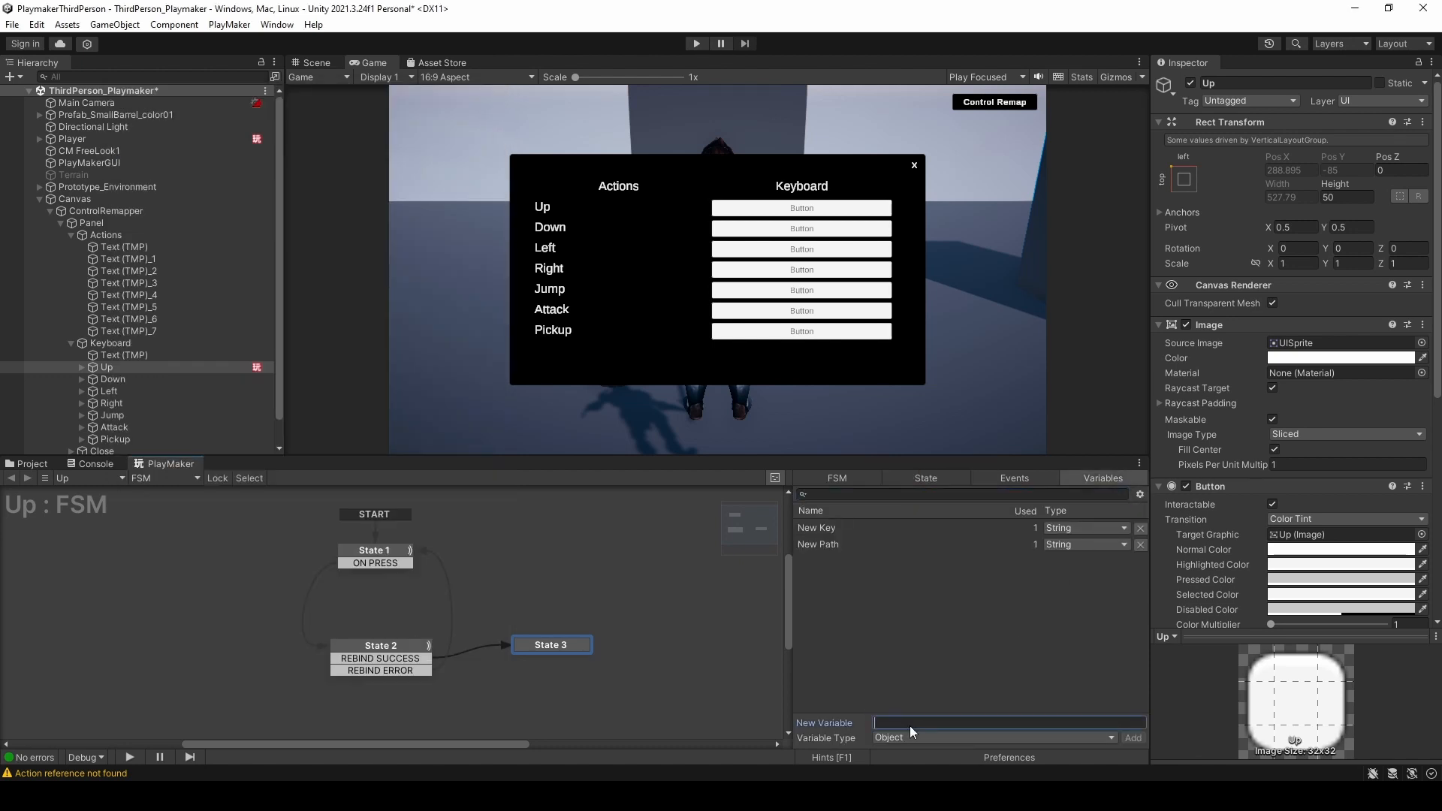
text(Button Text)
key(Return)
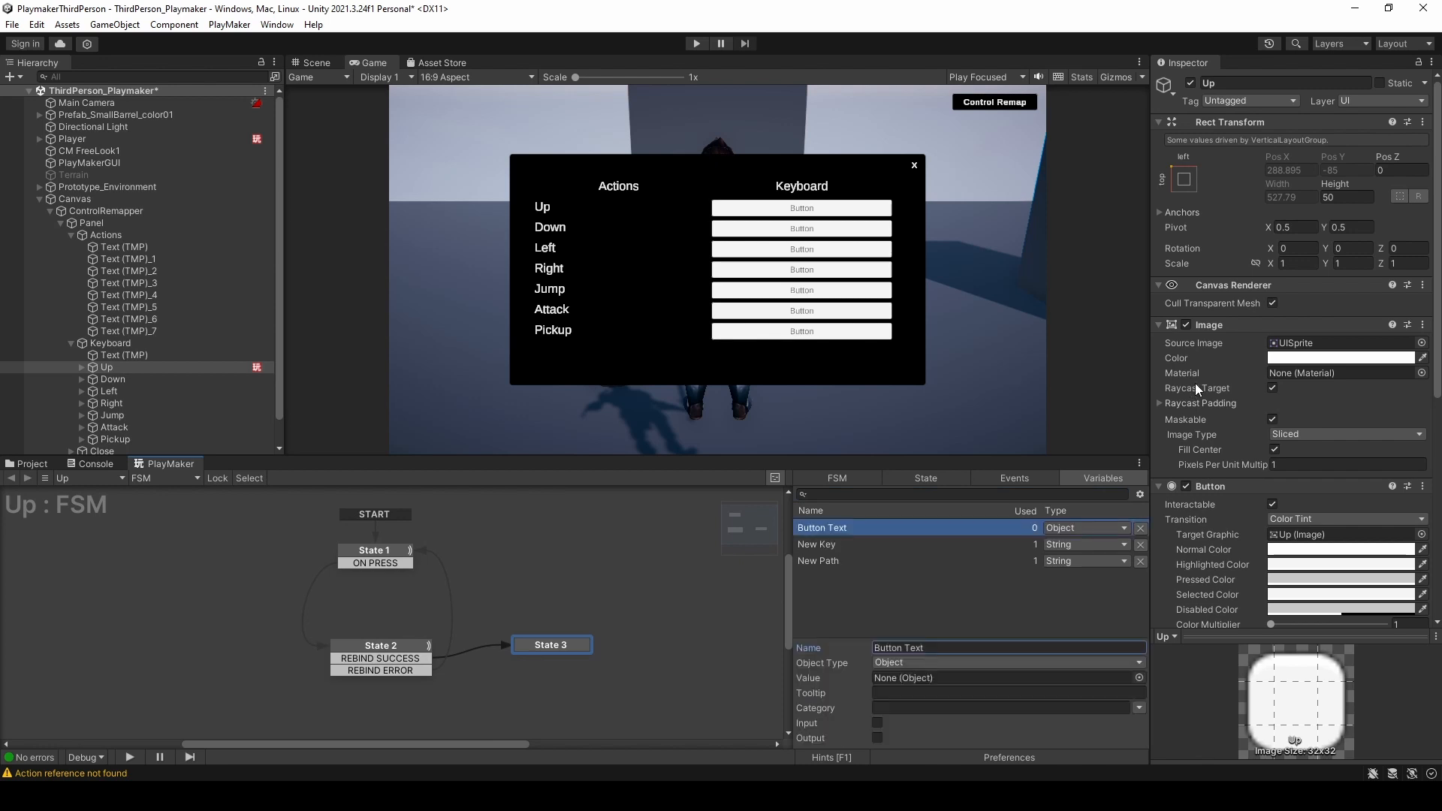
- Set the Button Text variable's object type to TMPro's TMP_Text
click(948, 661)
mouse_move(1011, 752)
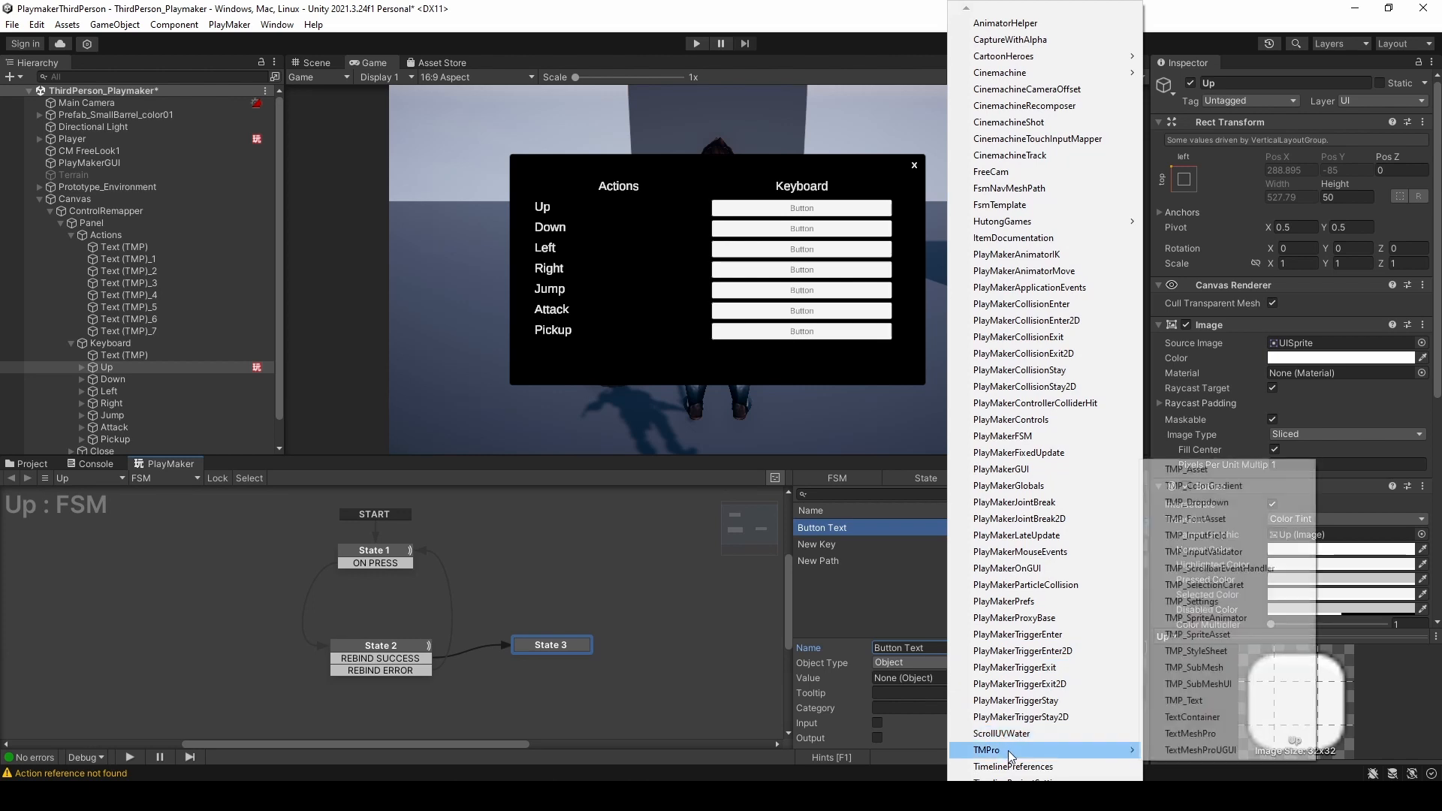
click(1193, 700)
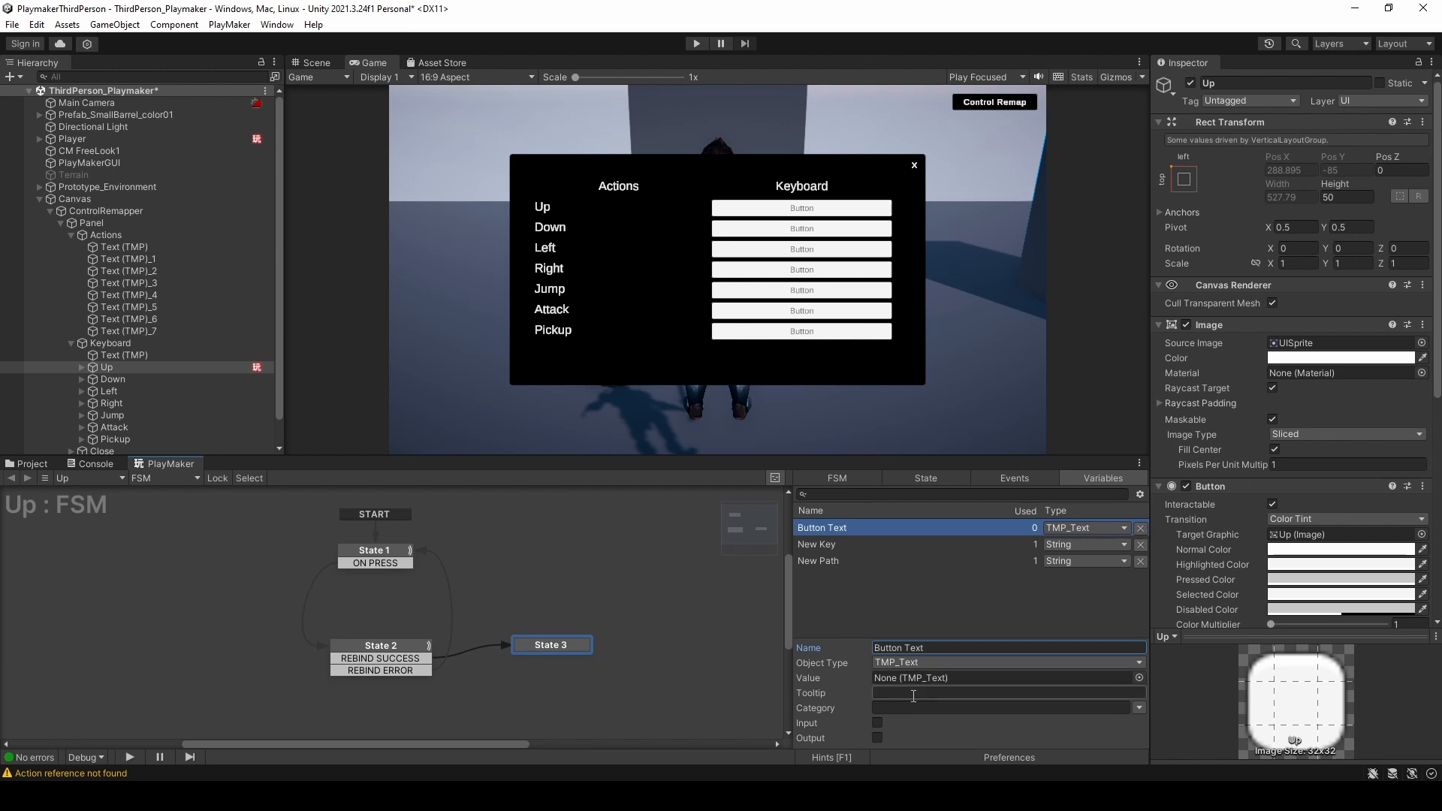
- Target the Button Text variable in State 3's Set Property action and choose its text string property
click(940, 480)
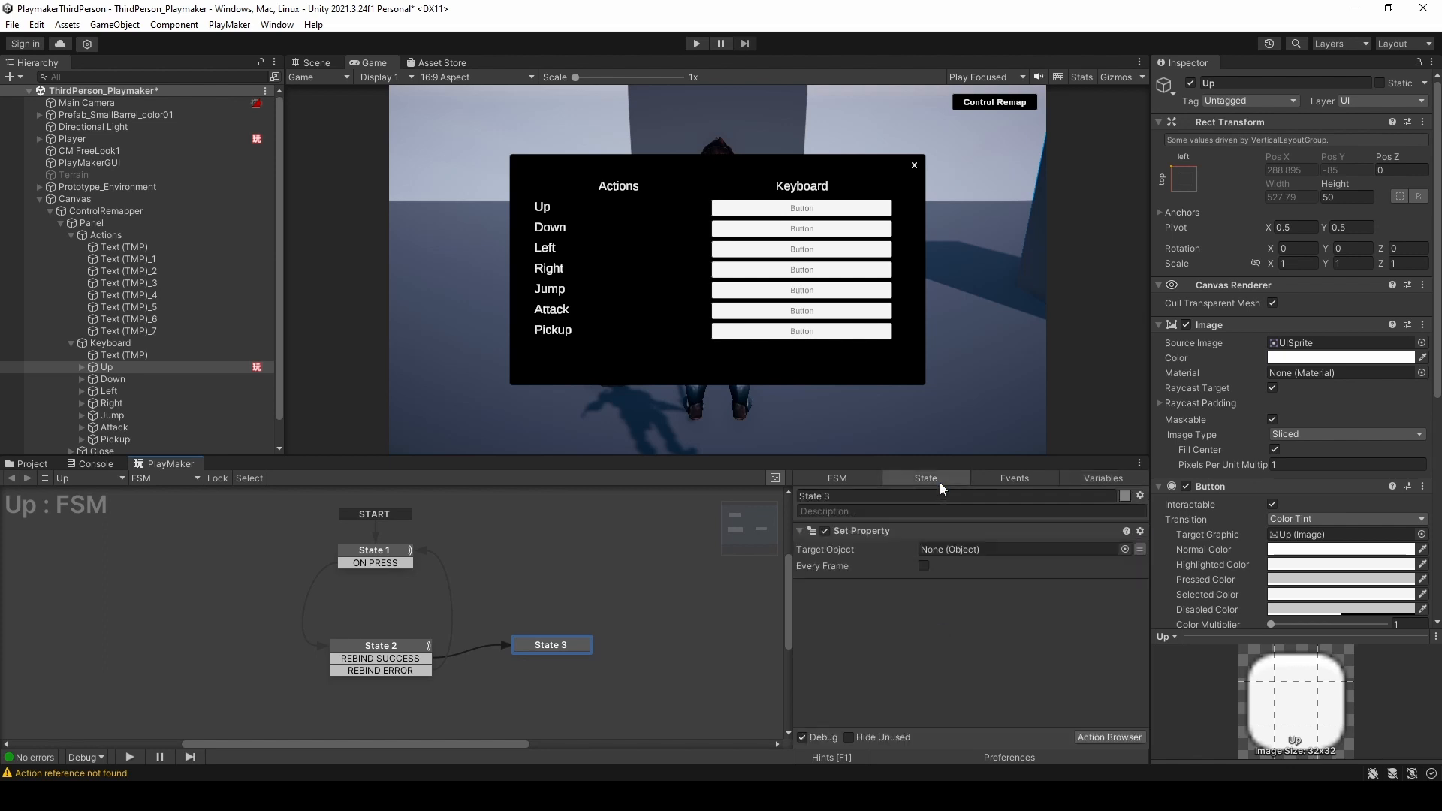
click(1140, 549)
click(1047, 549)
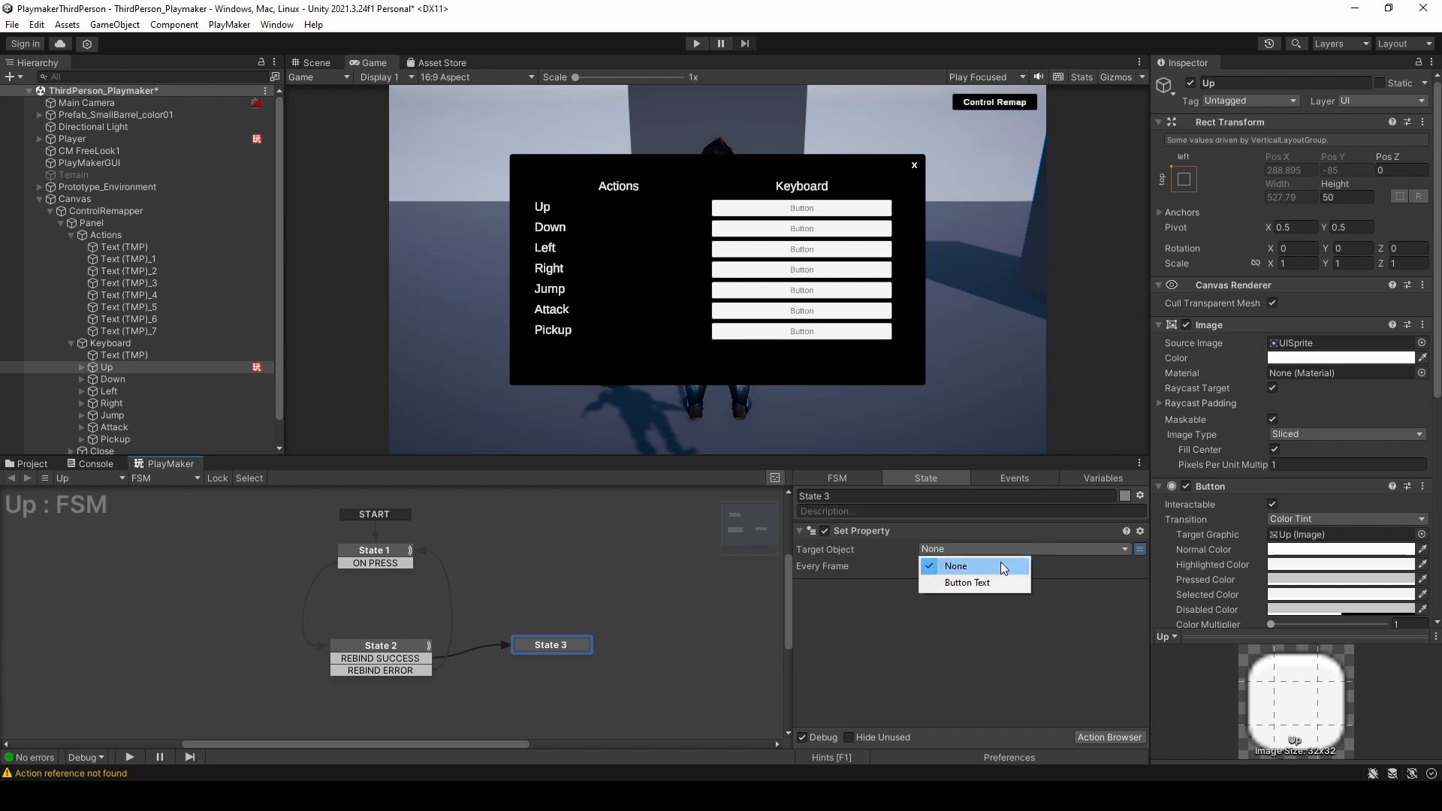
click(966, 583)
click(931, 595)
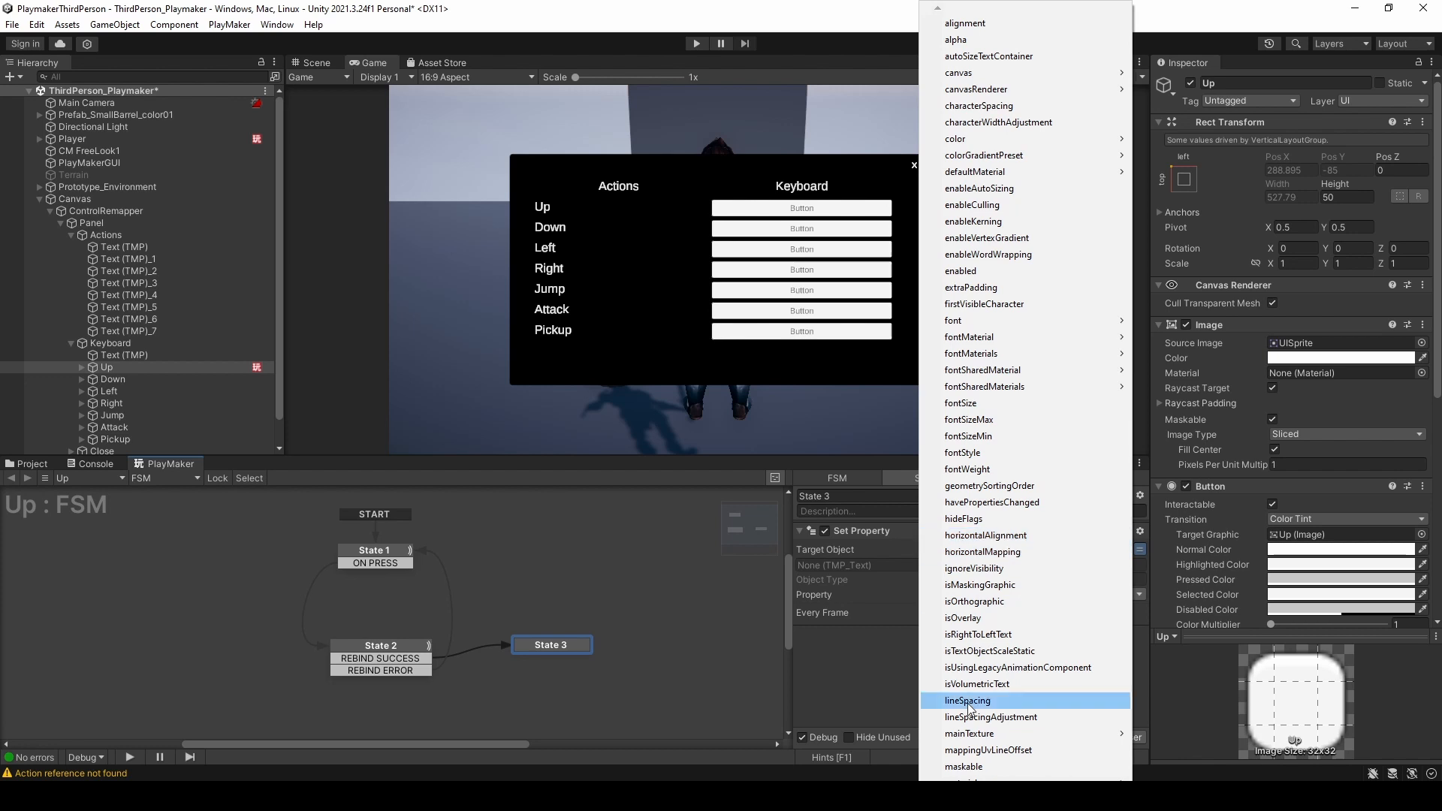
mouse_move(999, 804)
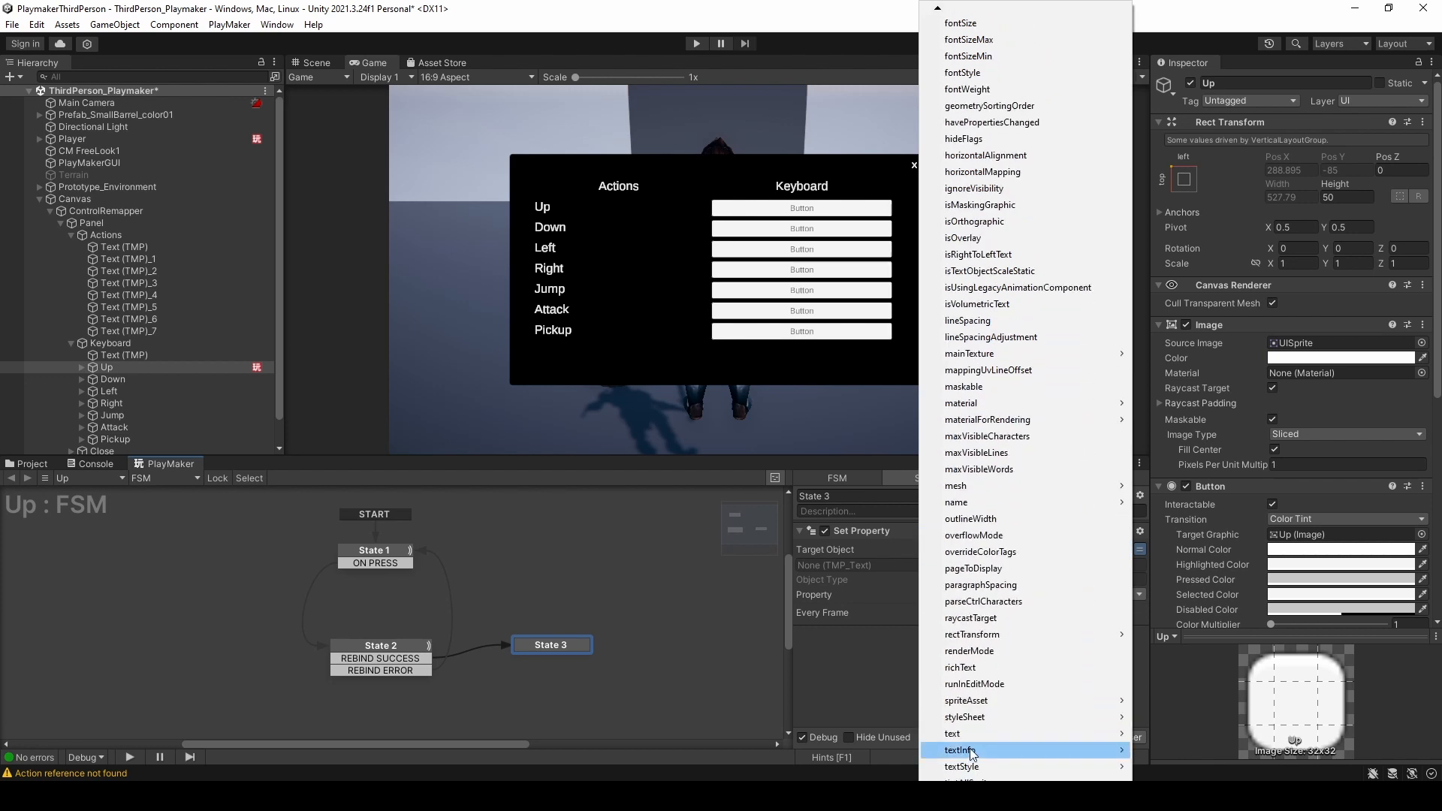
mouse_move(1093, 744)
click(1166, 734)
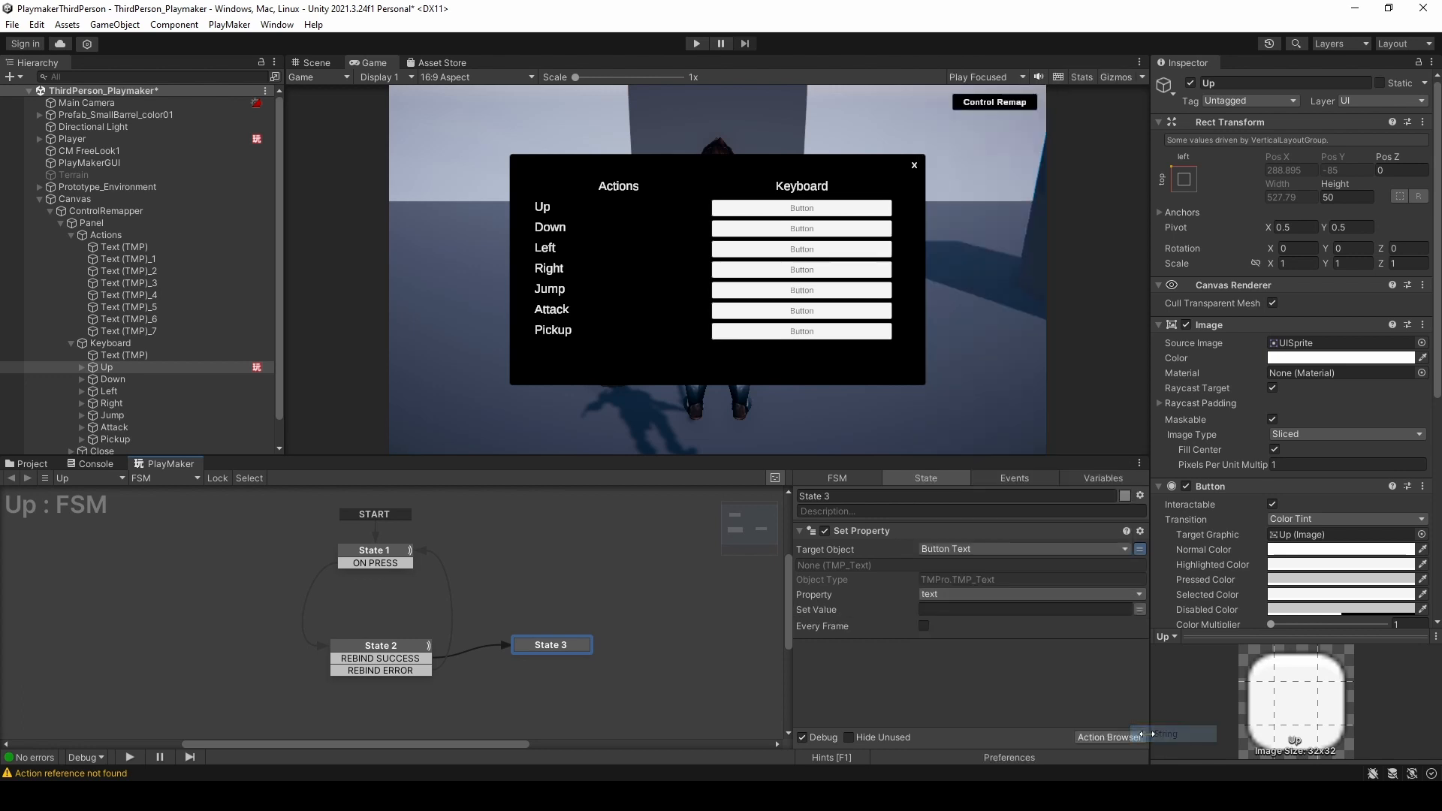
- Set the text property's value to the New Key variable and collapse the Set Property action
click(1138, 609)
click(981, 608)
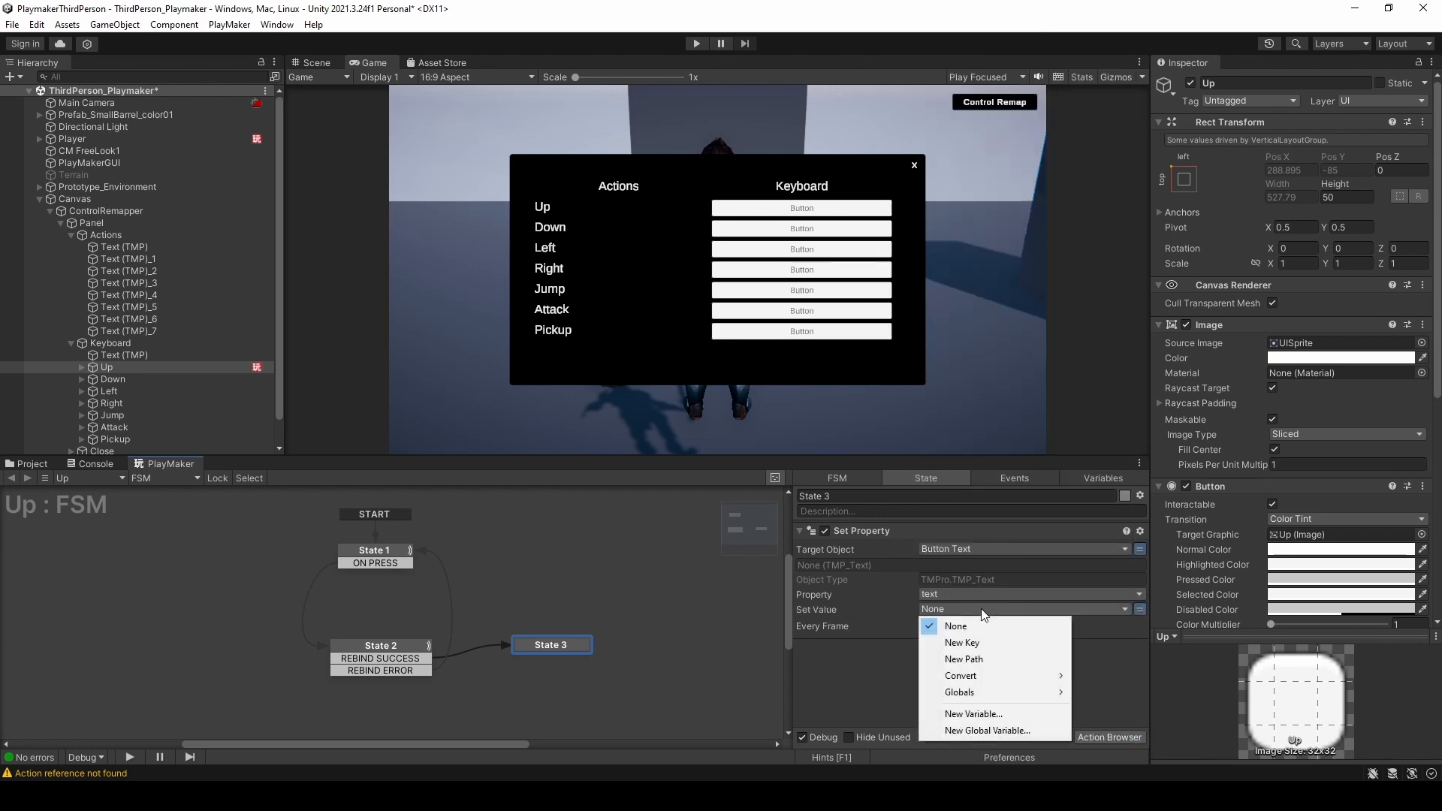
click(990, 646)
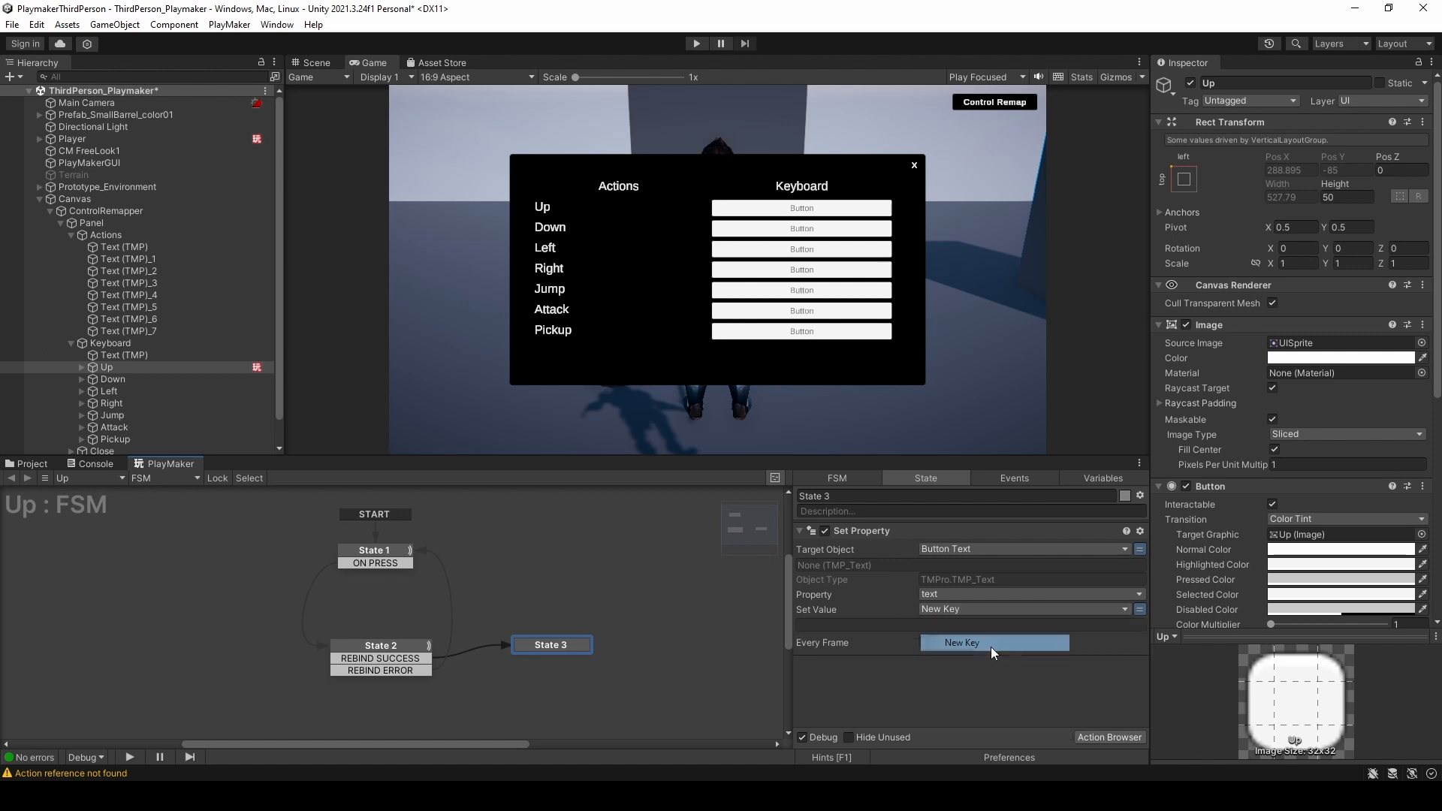
click(801, 538)
click(801, 532)
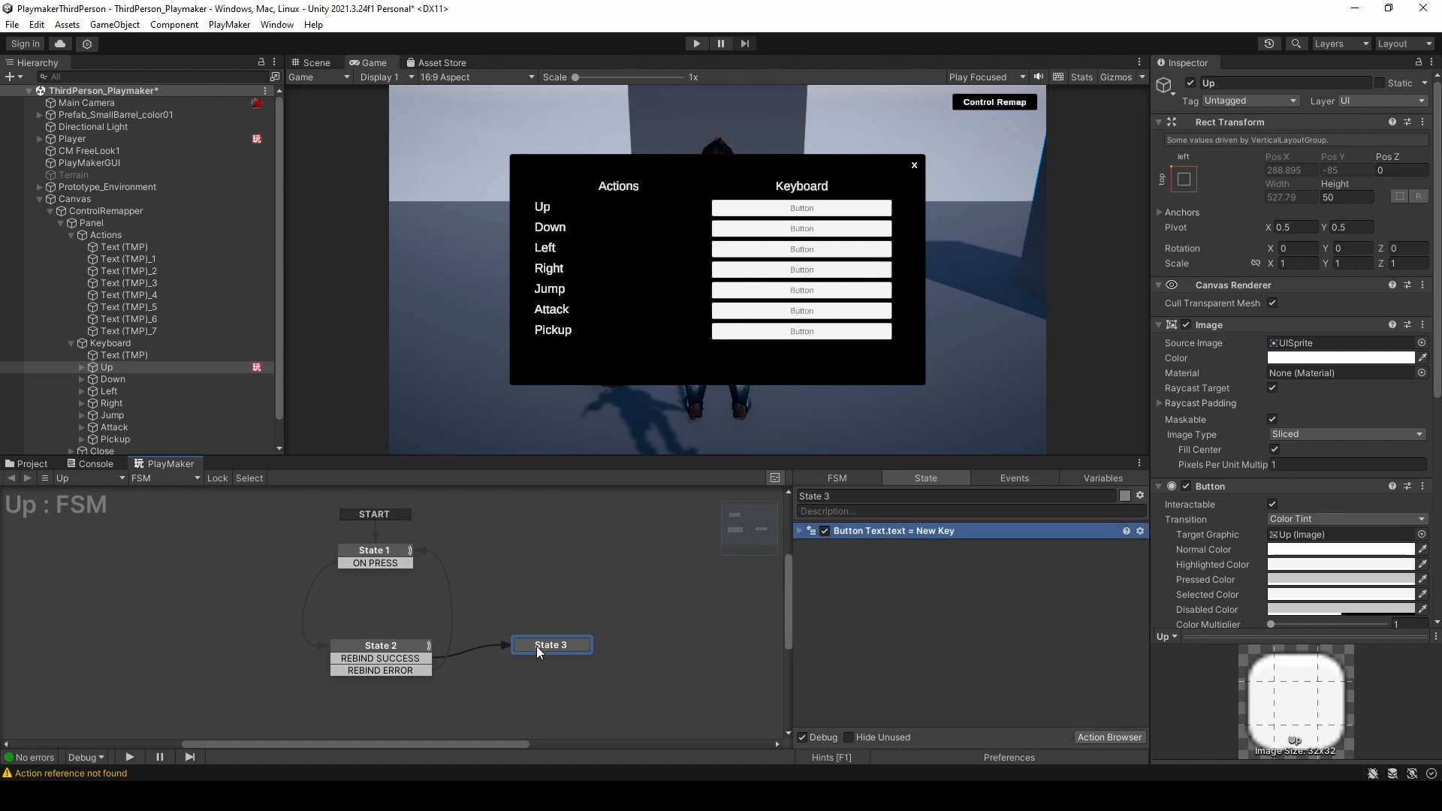
- Add a FINISHED transition to State 3 and link it back to State 1
drag(536, 647, 583, 641)
right_click(584, 642)
mouse_move(696, 501)
click(830, 549)
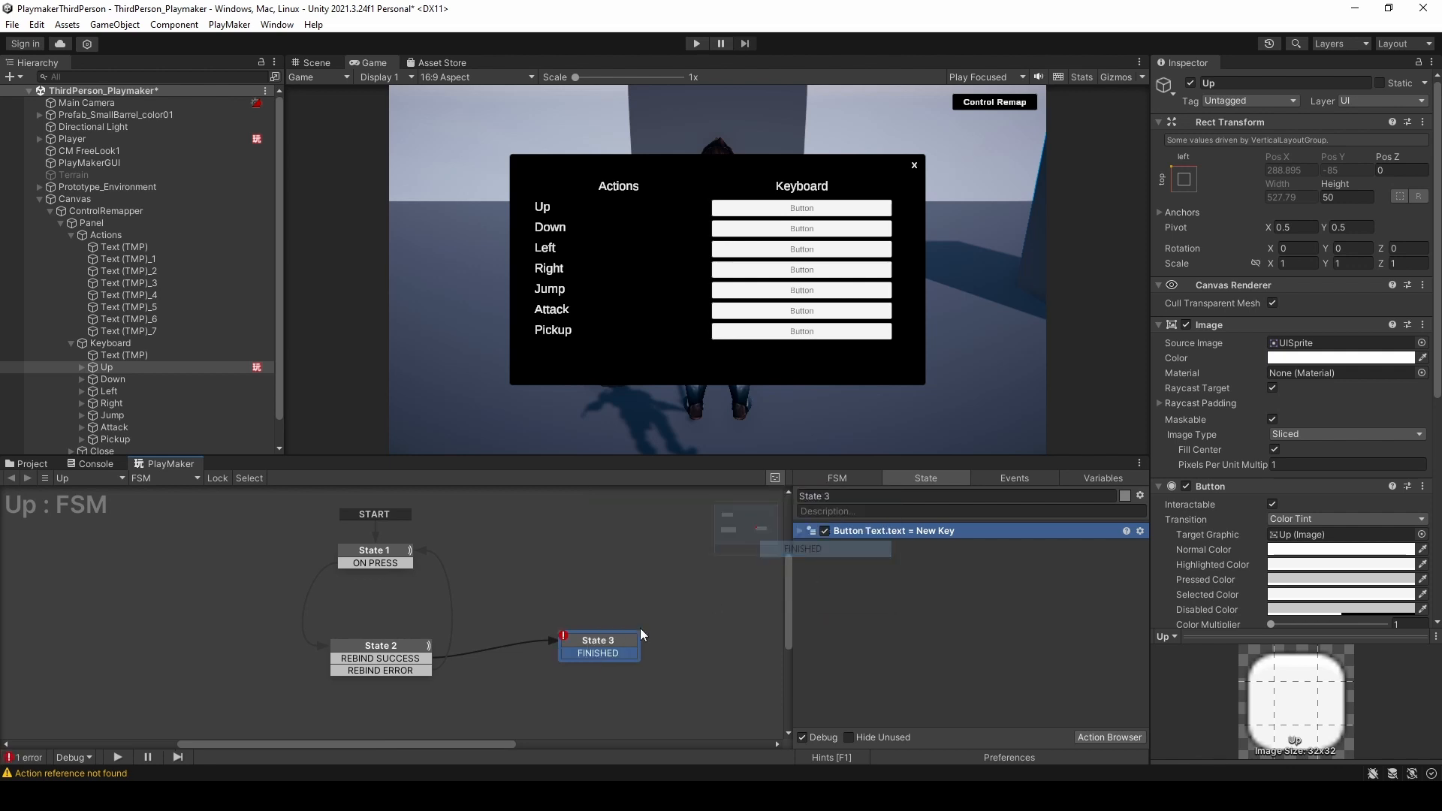
right_drag(580, 652, 476, 611)
click(573, 571)
drag(577, 654, 385, 557)
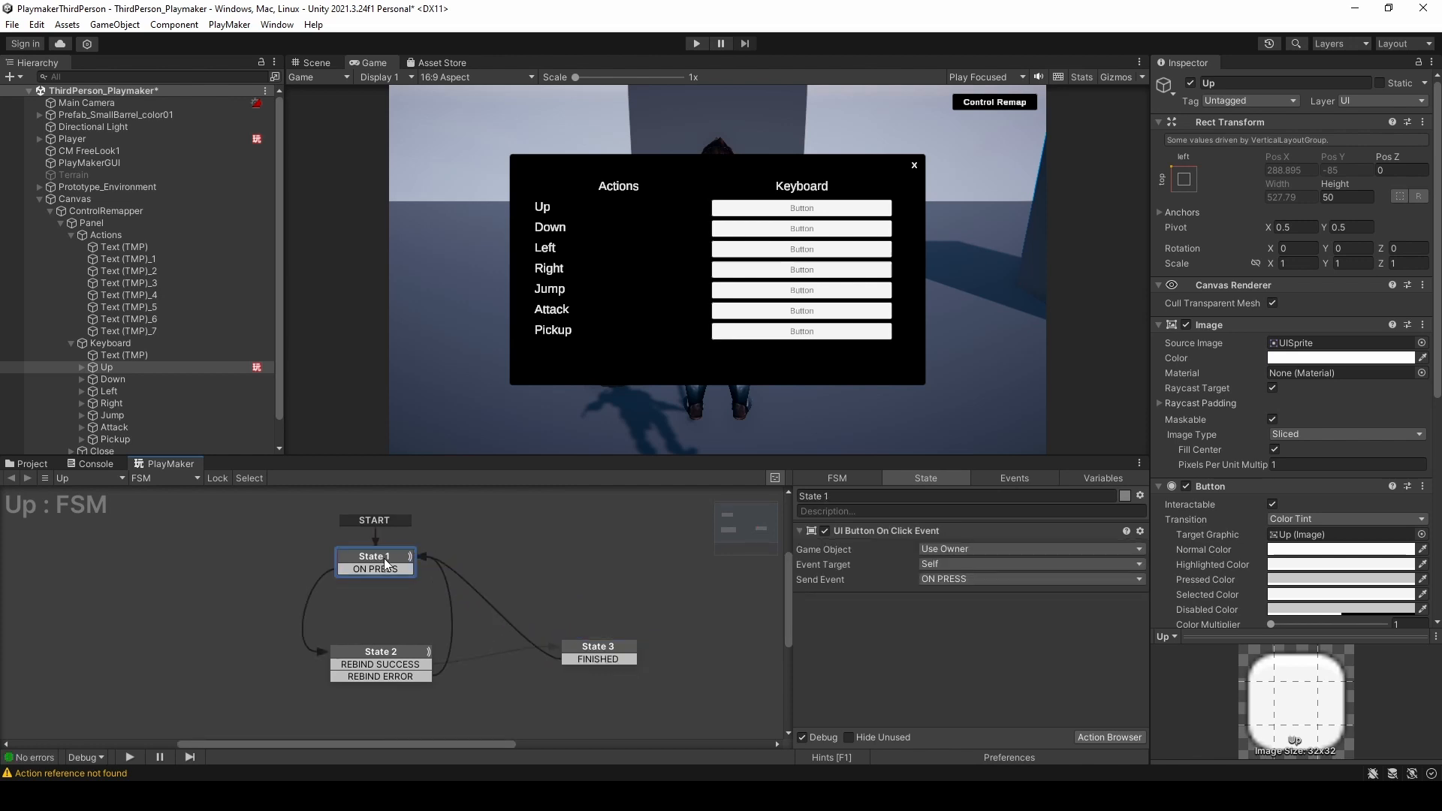
- Add a new state above State 1 and make it the FSM's start state
middle_drag(395, 544, 481, 638)
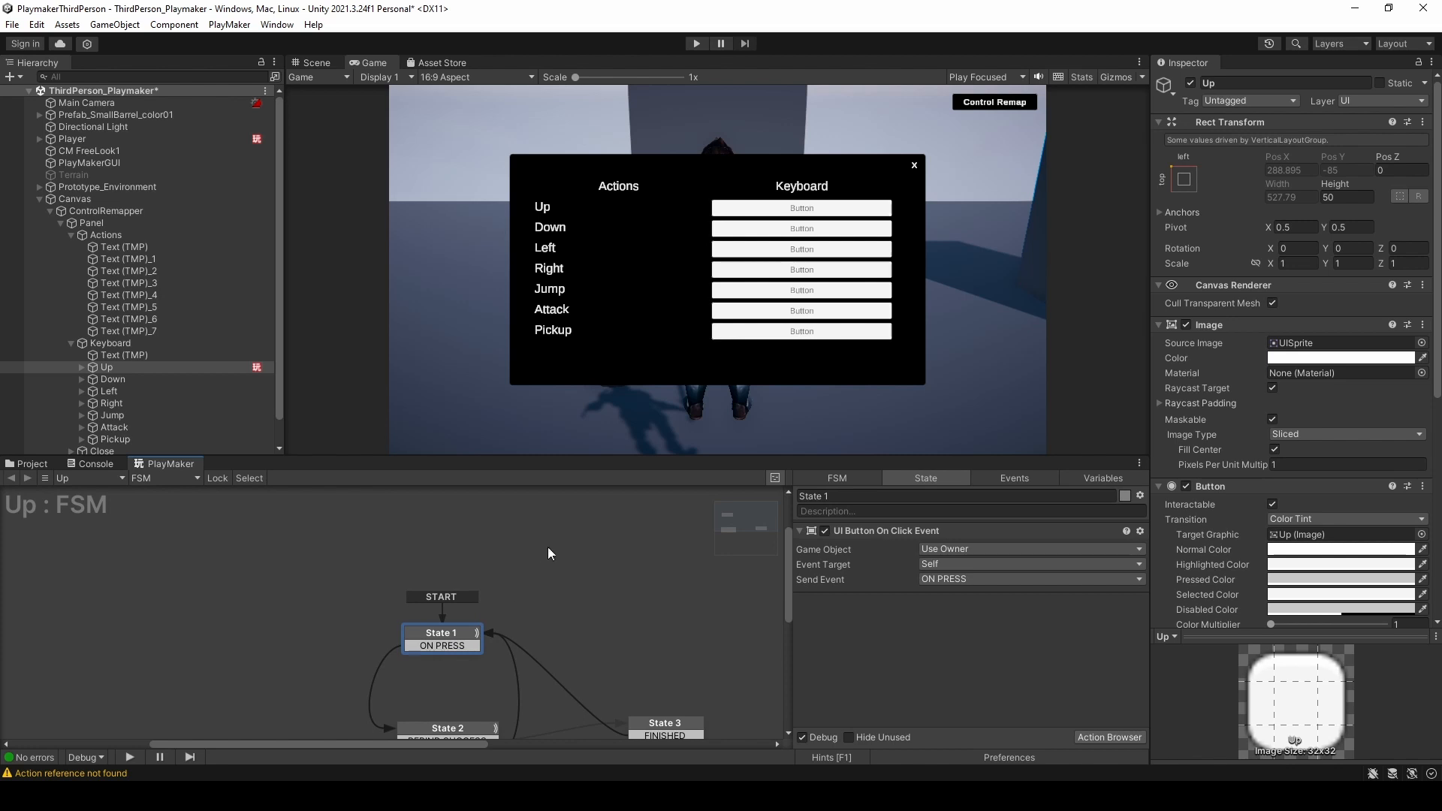
right_click(534, 577)
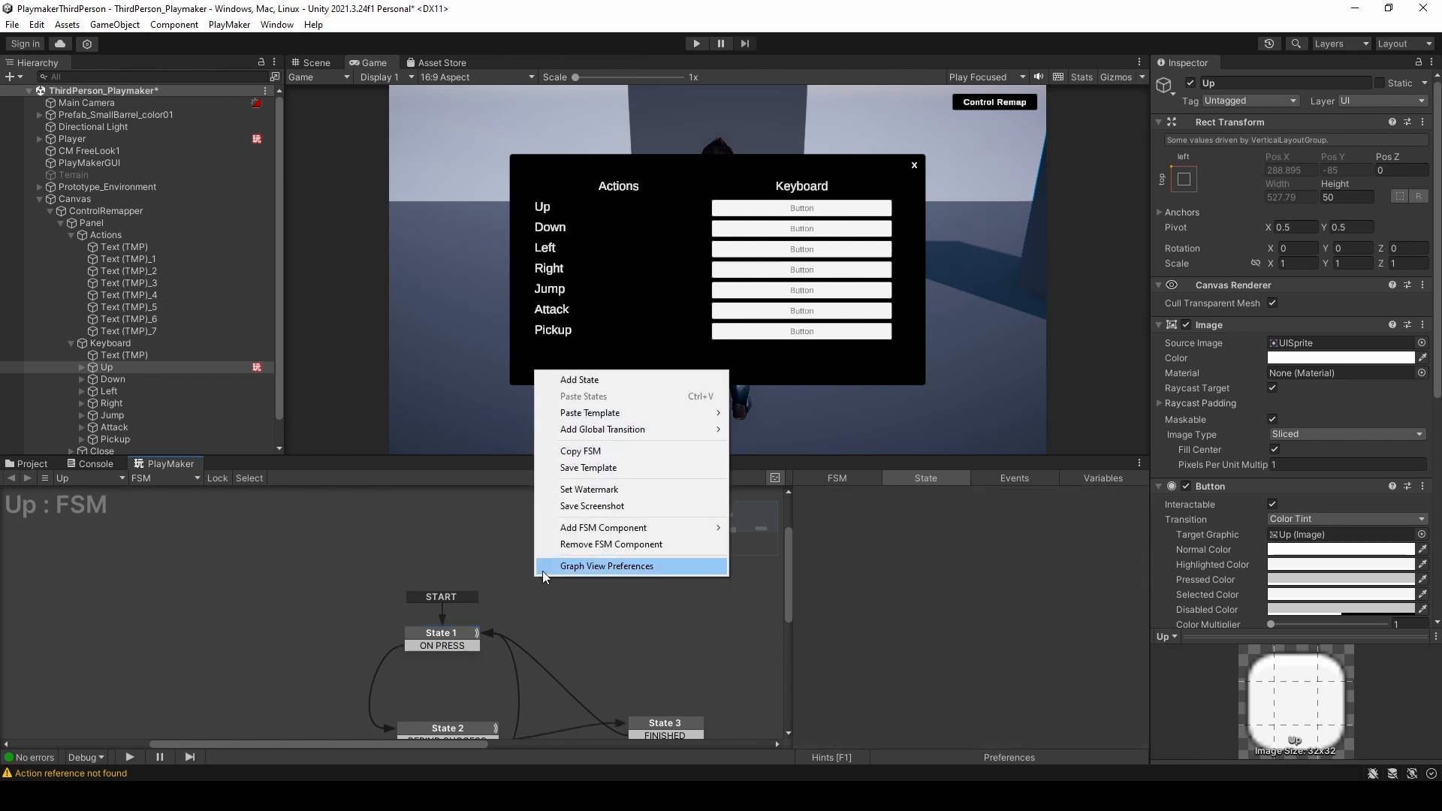
click(578, 377)
drag(575, 589, 532, 579)
right_click(539, 598)
click(610, 646)
- Add a FINISHED transition from State 4 to State 1 and place State 4 directly above State 1
right_click(532, 579)
mouse_move(661, 587)
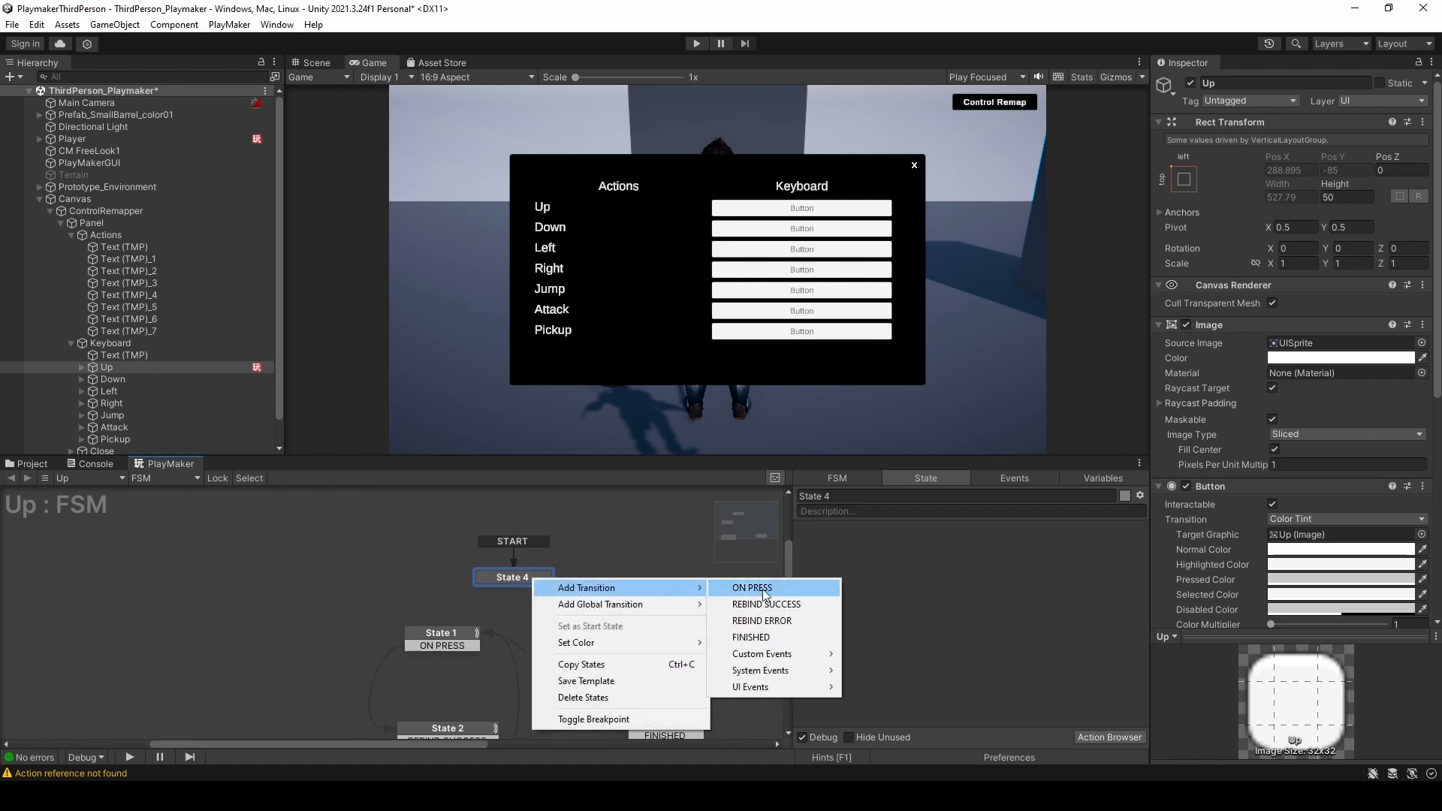
click(751, 637)
drag(538, 593, 466, 628)
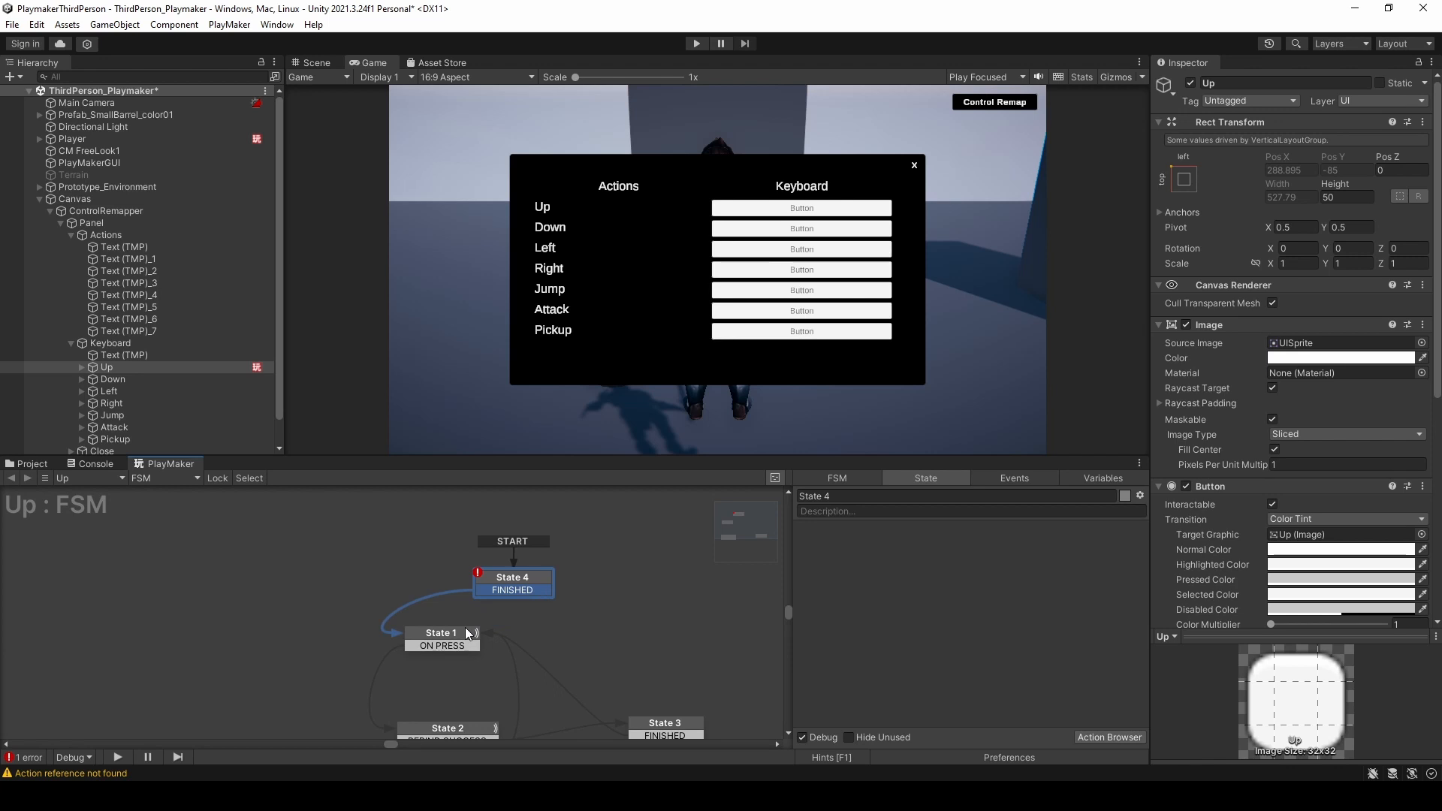
drag(518, 574, 456, 567)
click(458, 635)
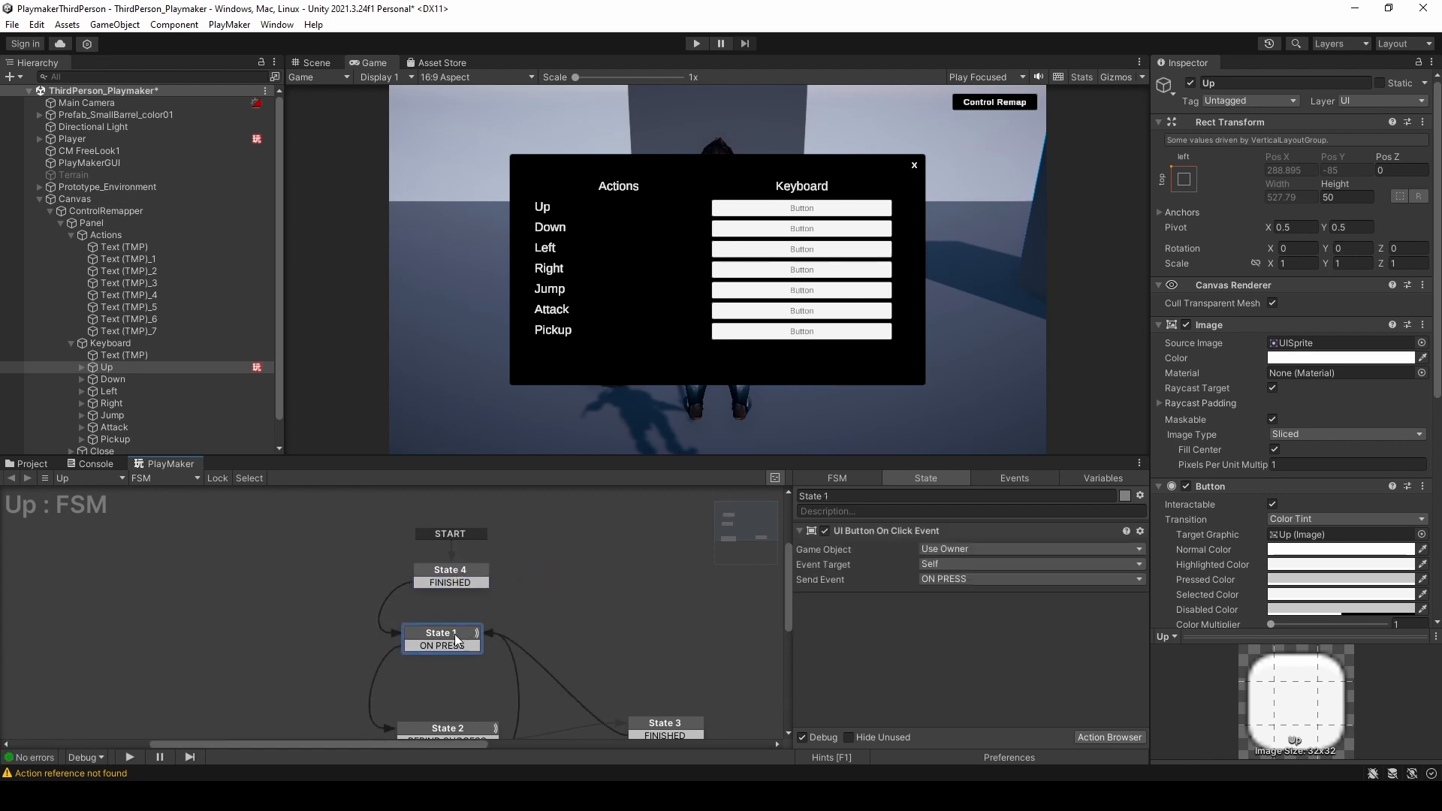
- Add a Get Current Binding Action to State 4
drag(461, 577, 453, 566)
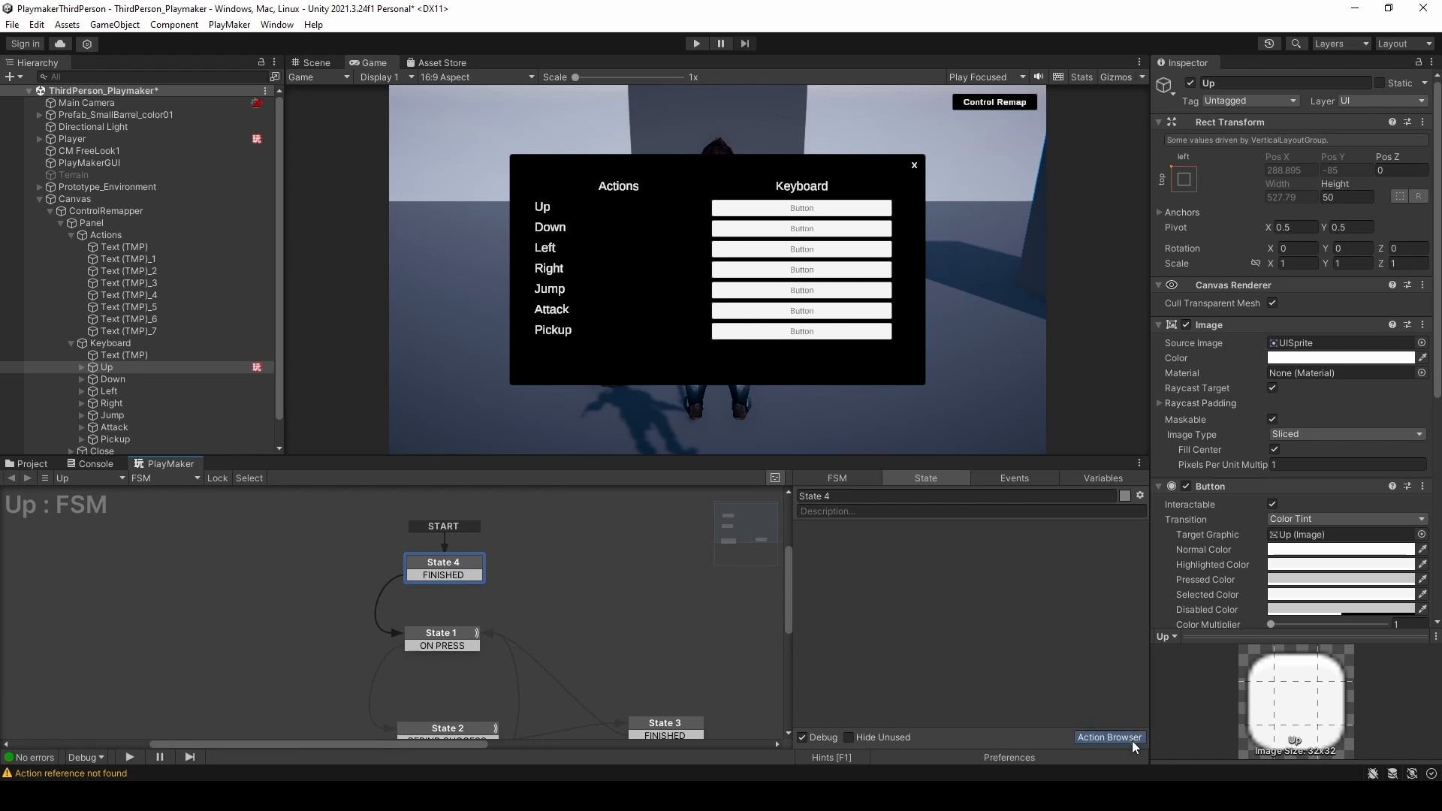
click(1133, 740)
text(get bi)
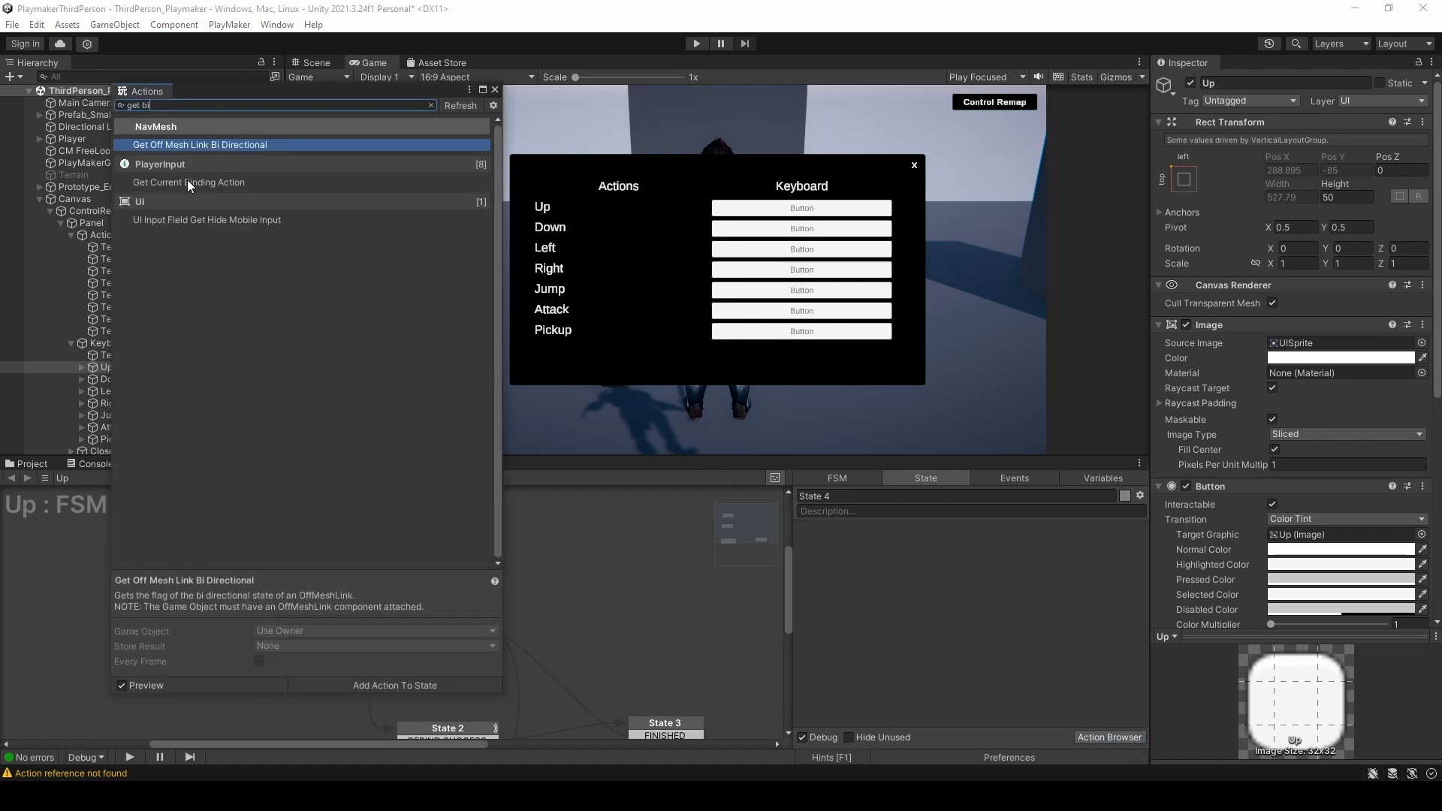
double_click(188, 181)
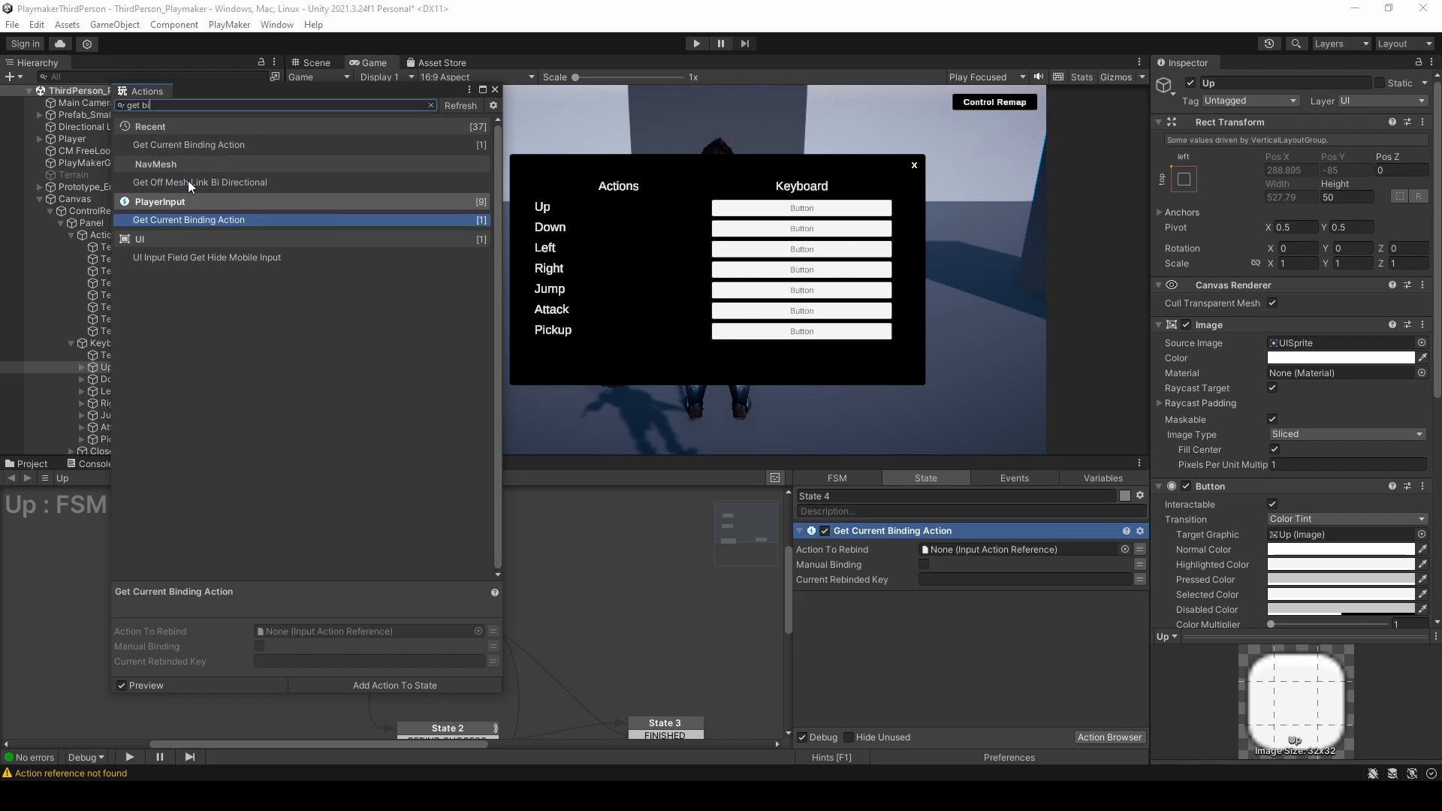
click(496, 90)
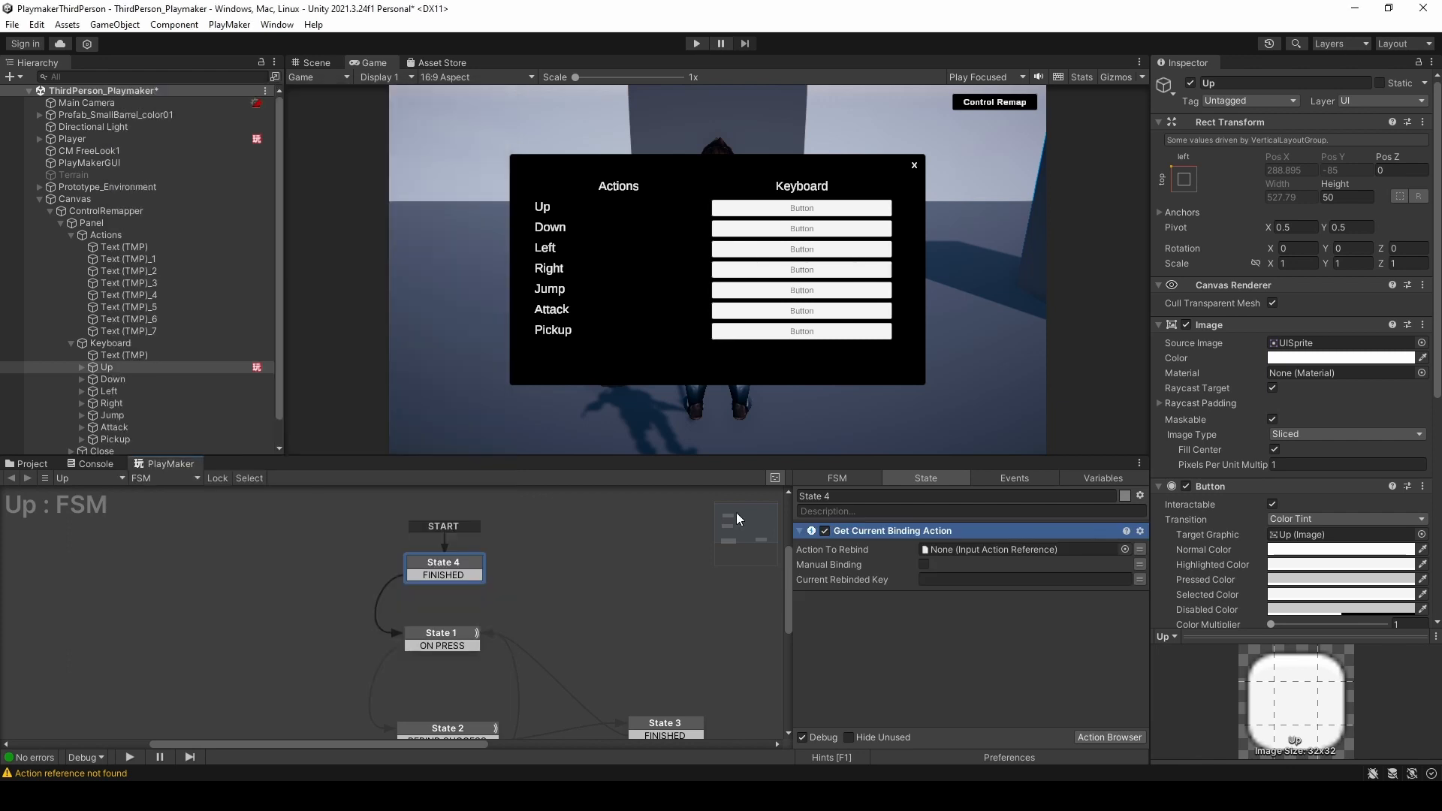
- Configure the binding action with Gameplay/Move, the Up: W [Keyboard] binding, and New Key as the current rebinded key
click(1124, 549)
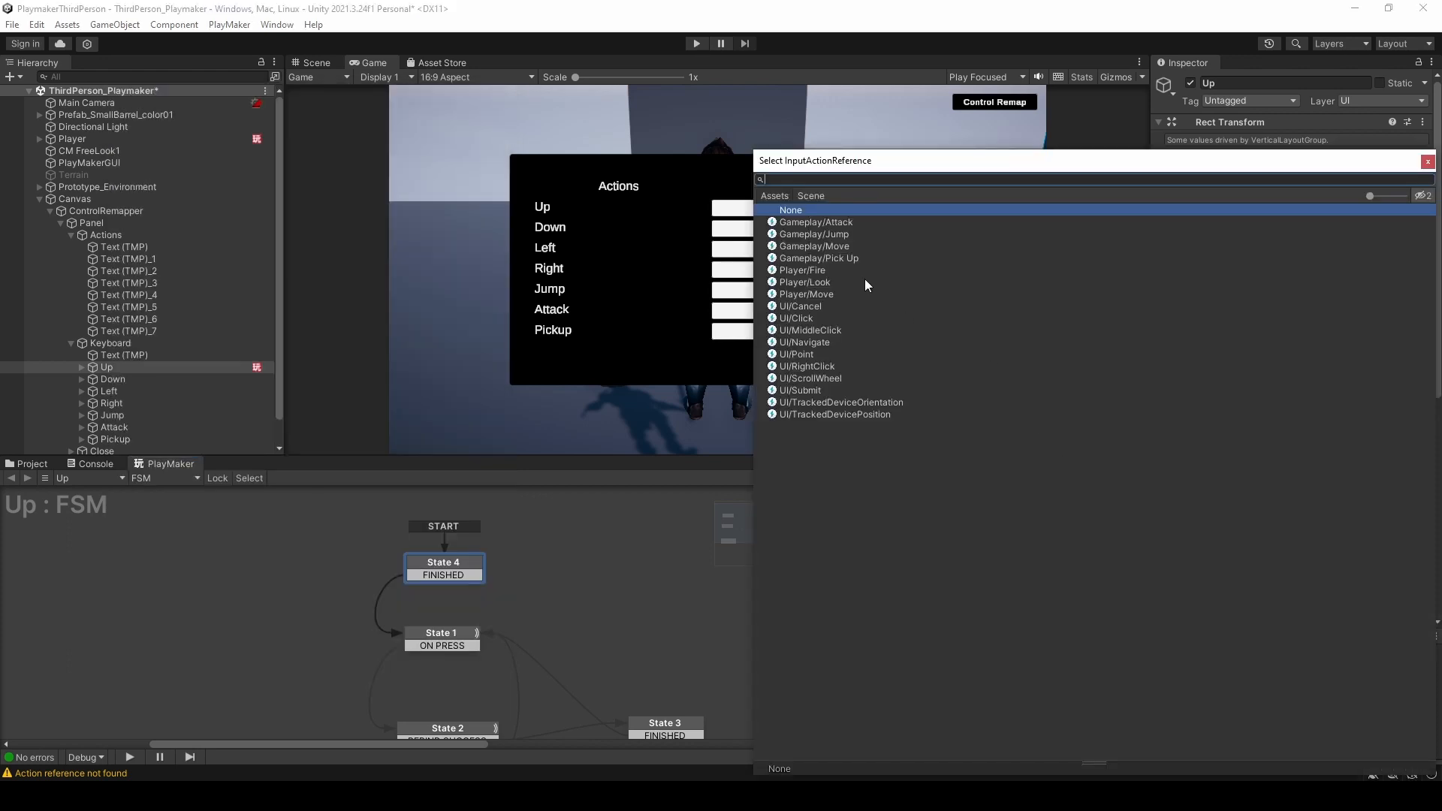
double_click(834, 246)
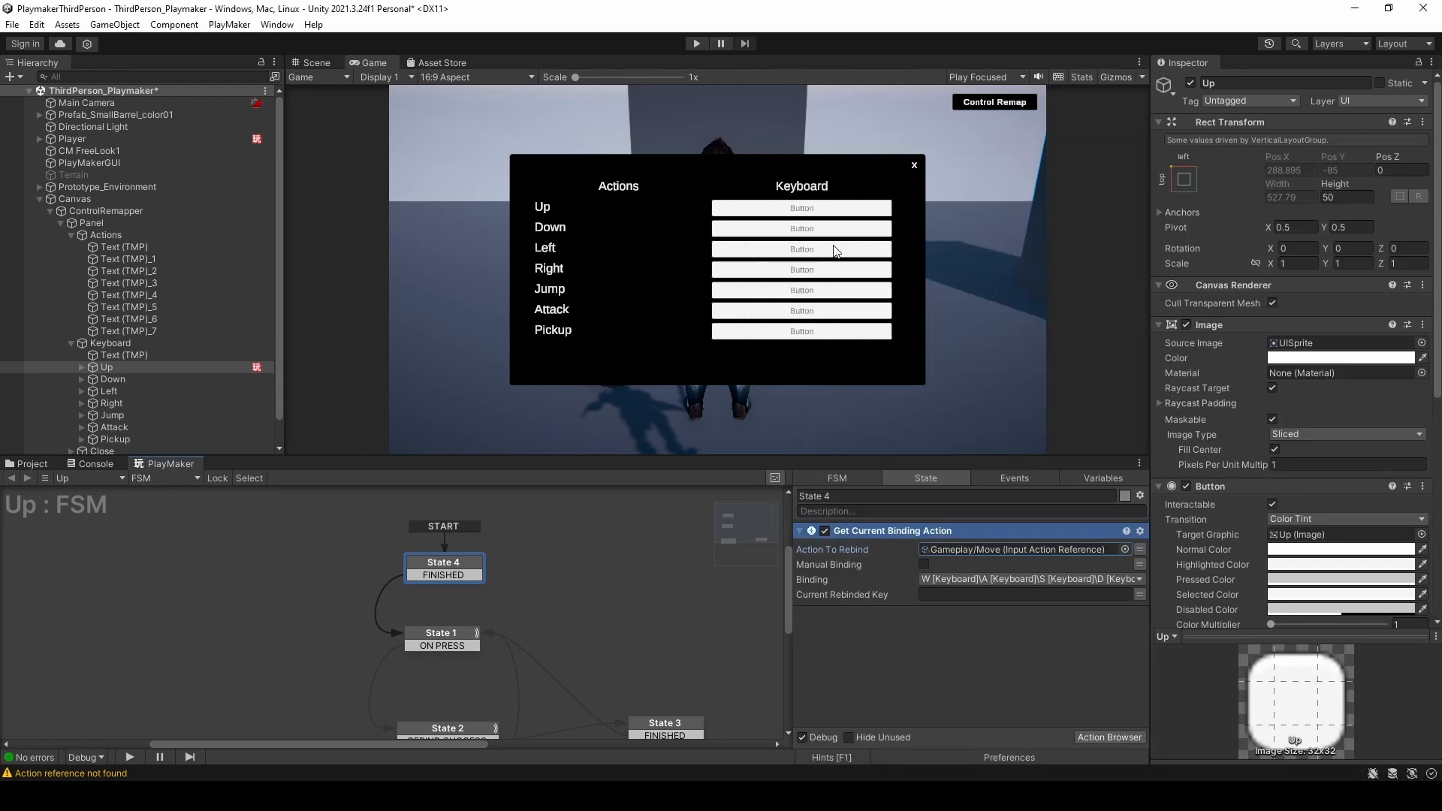
click(959, 585)
click(939, 613)
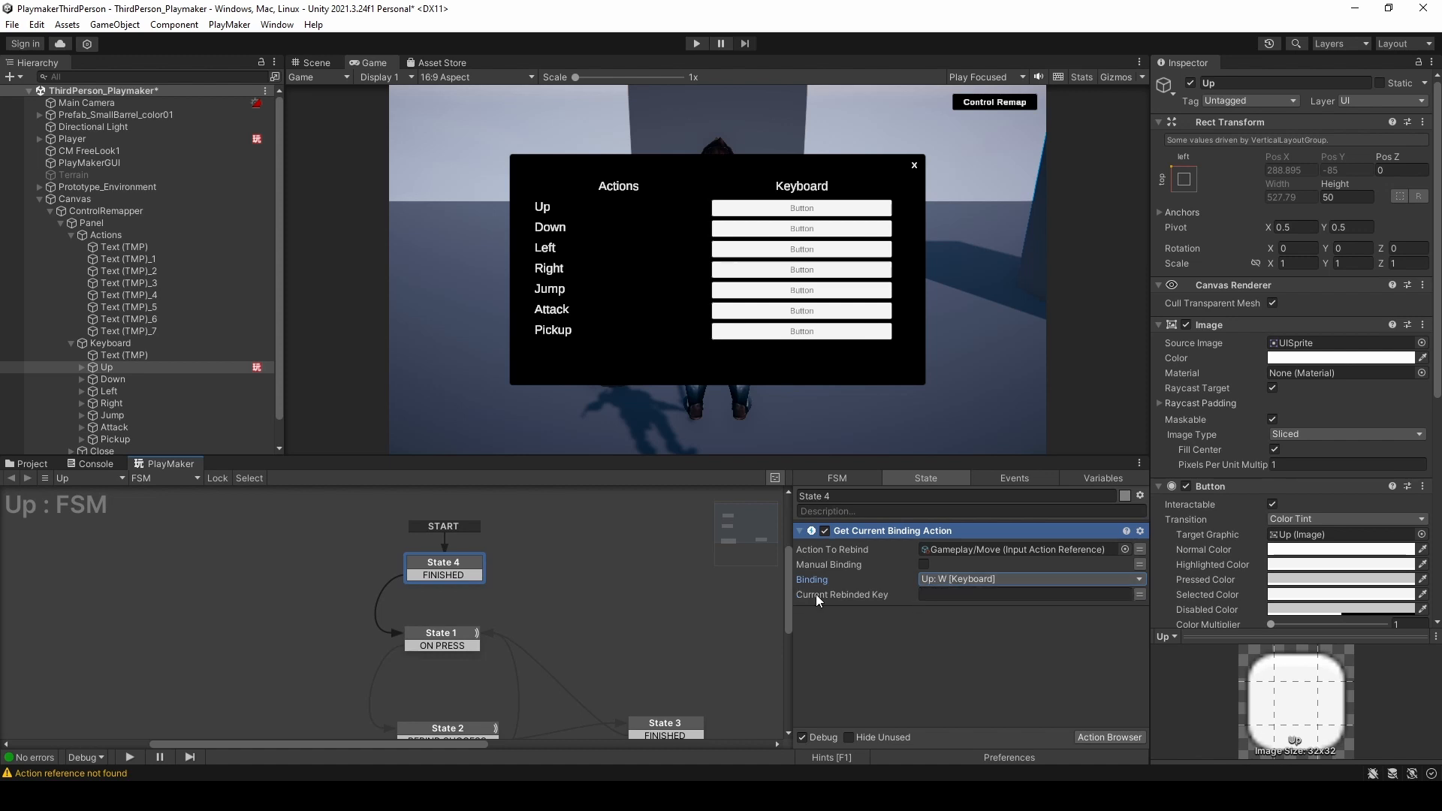
click(1140, 594)
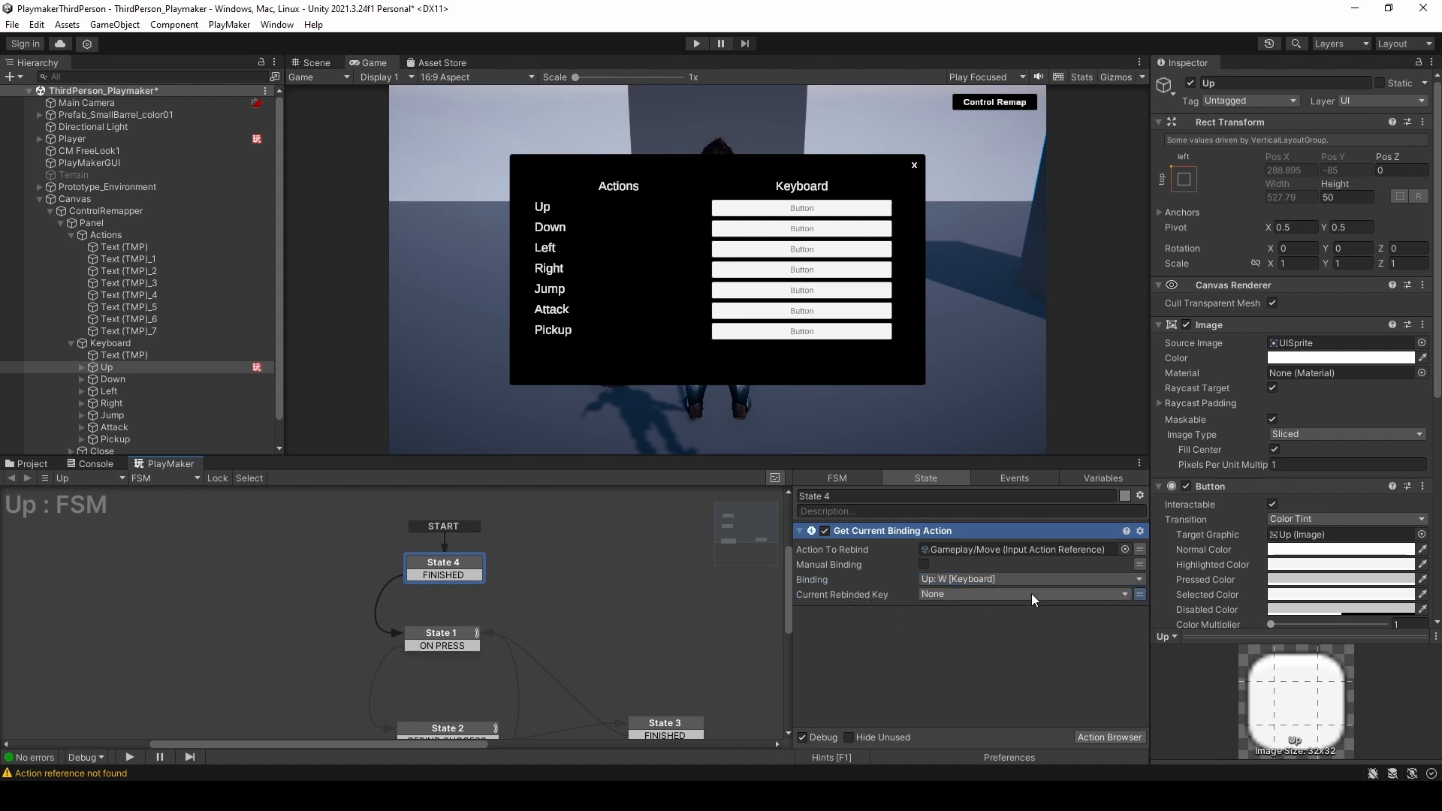
click(999, 596)
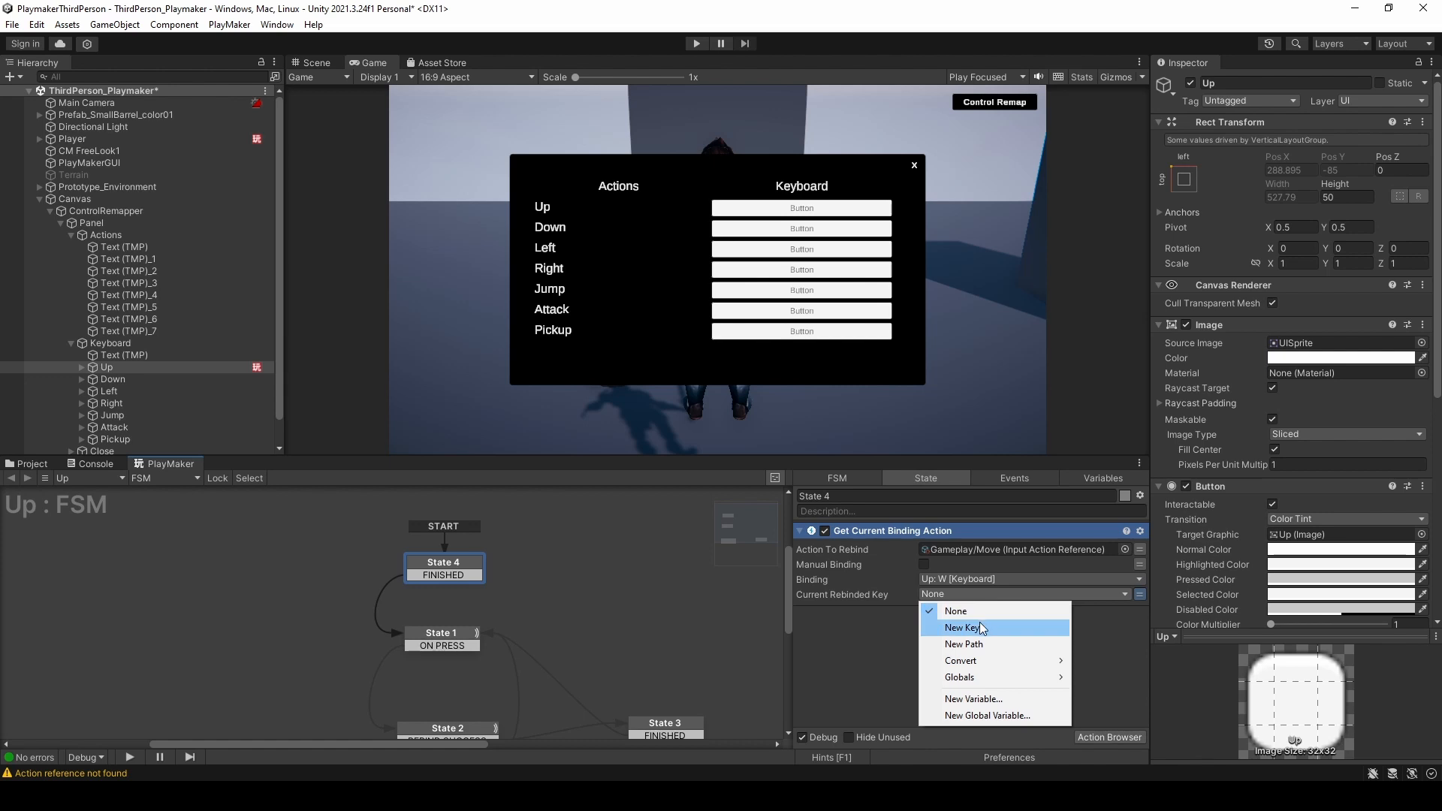
click(982, 628)
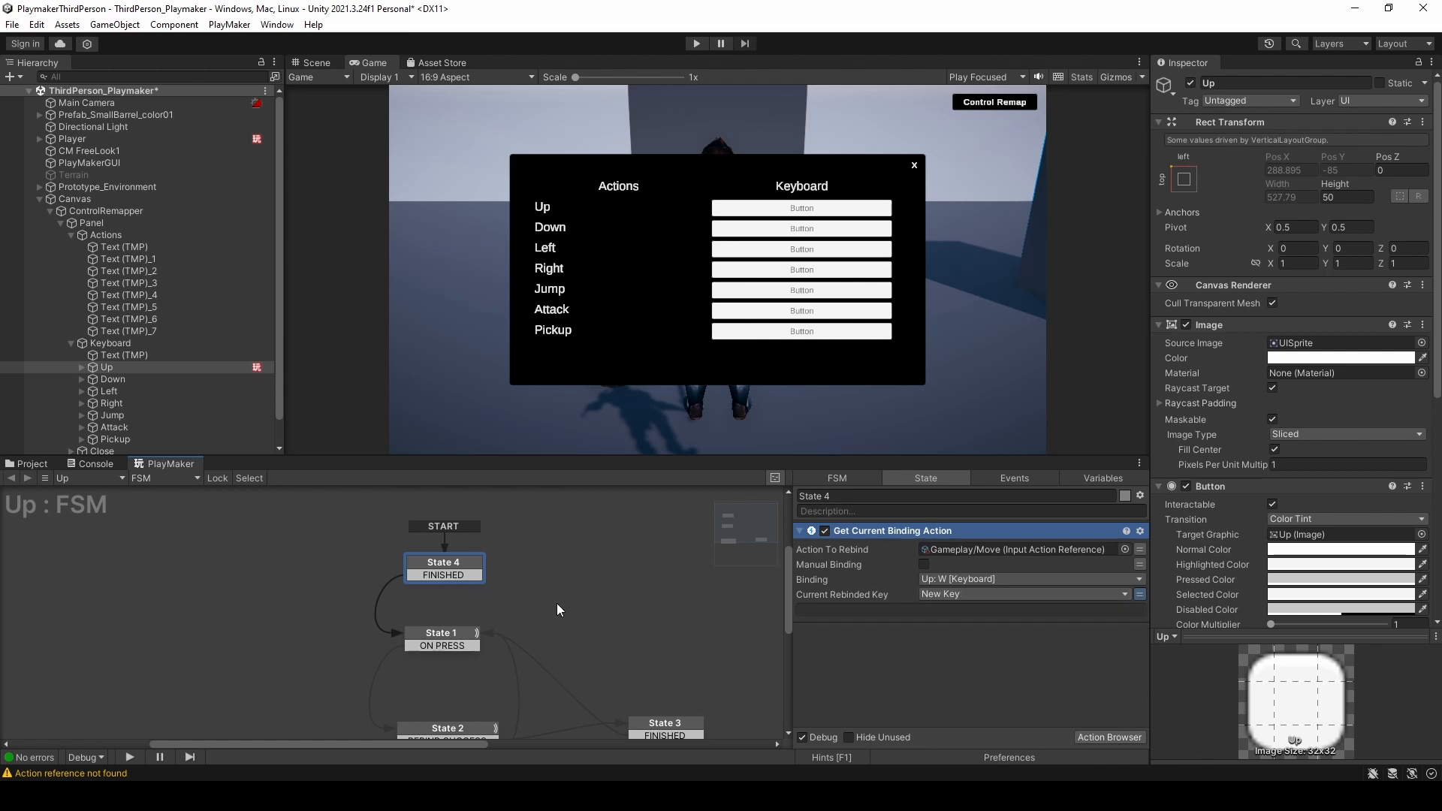
- Redirect State 4's FINISHED transition to State 3 and move State 3 up closer to the other states
scroll(557, 609, down, 2)
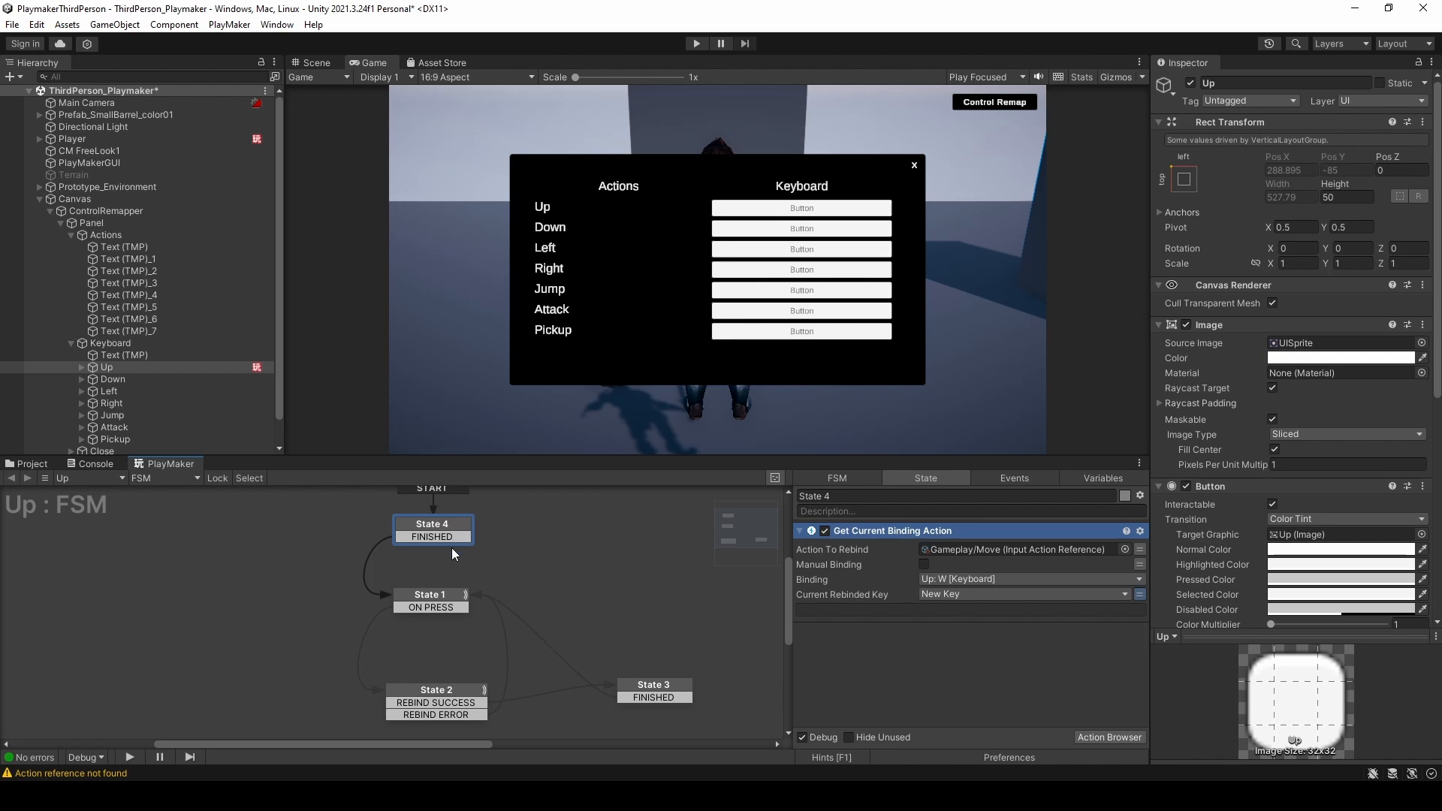
click(670, 688)
drag(461, 535, 646, 689)
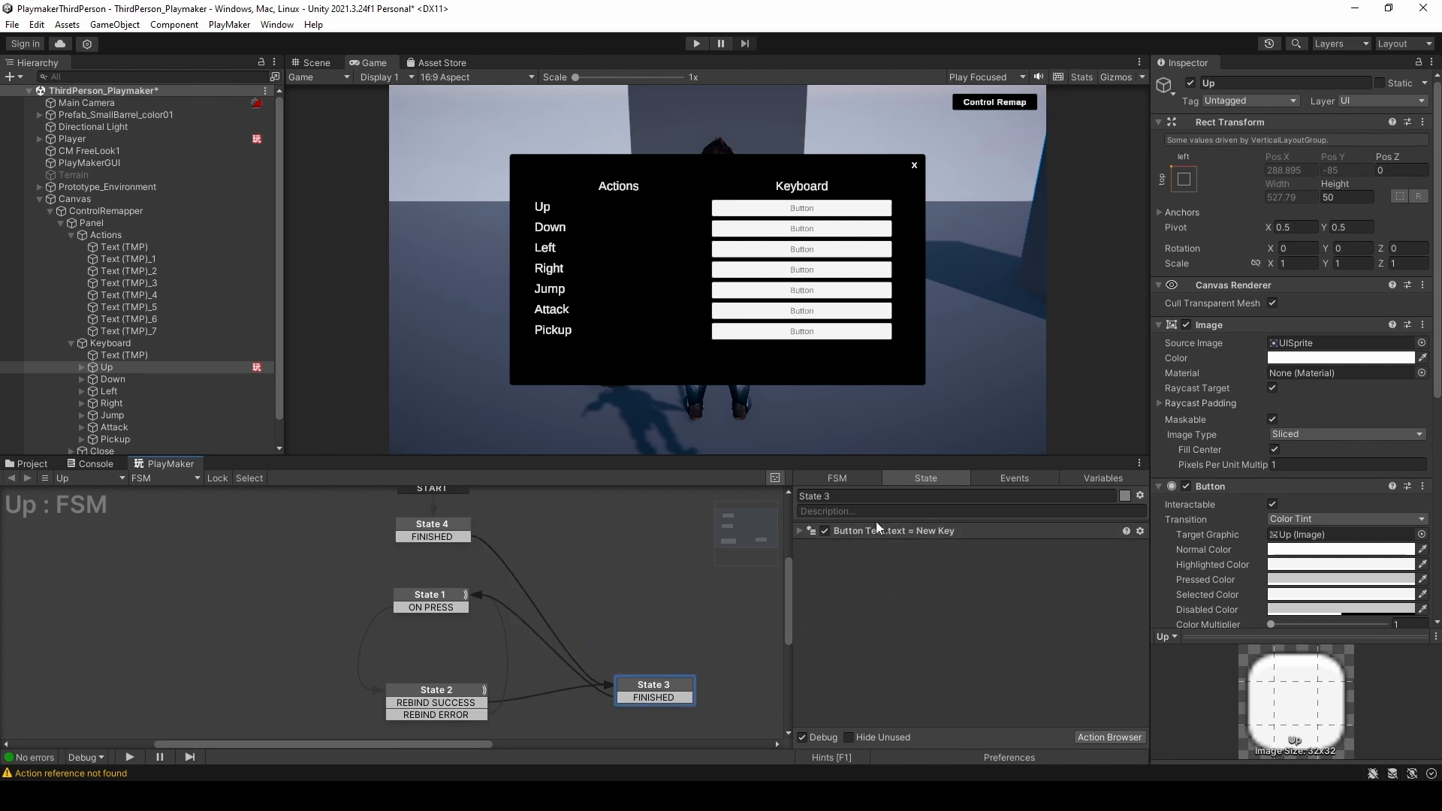
click(423, 603)
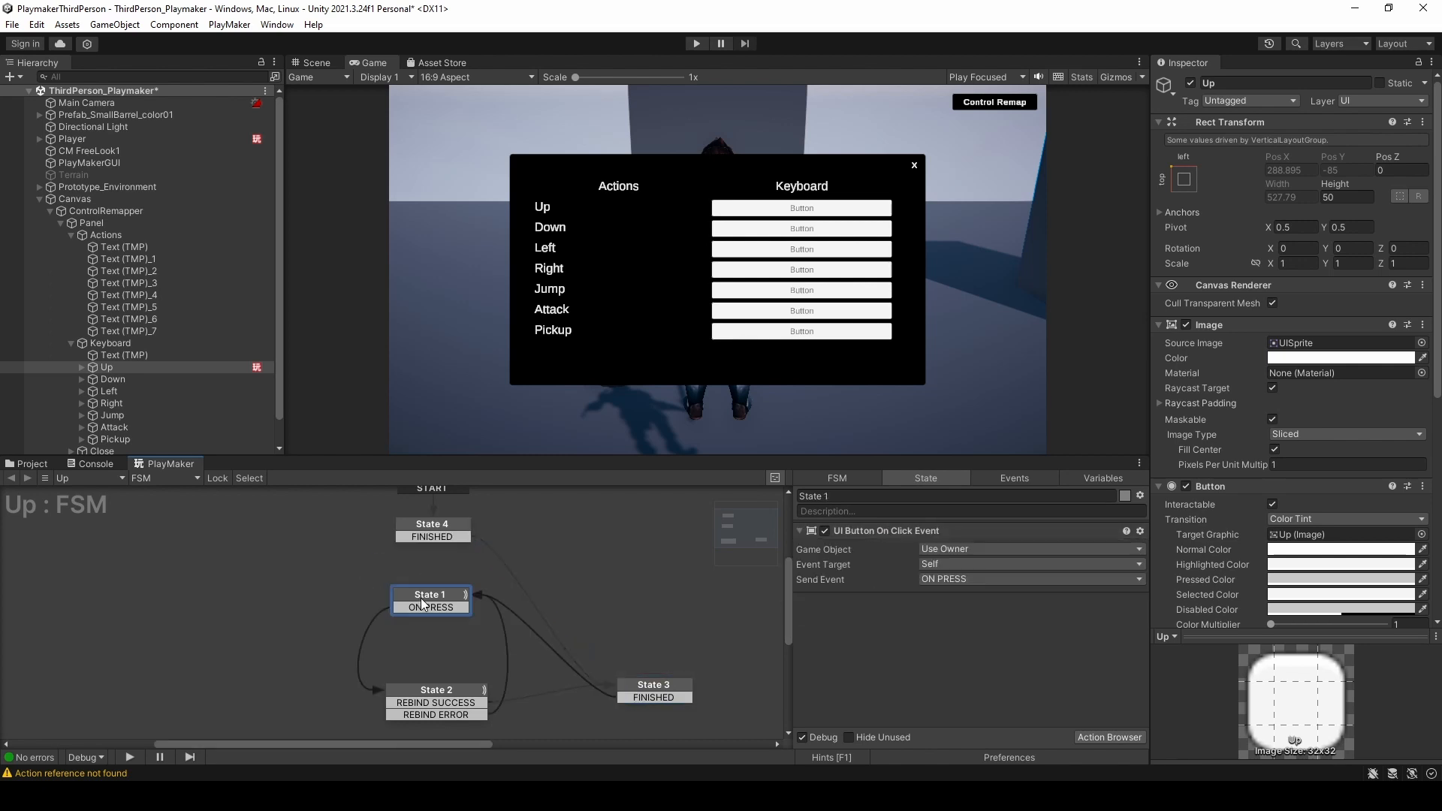
drag(661, 683, 607, 640)
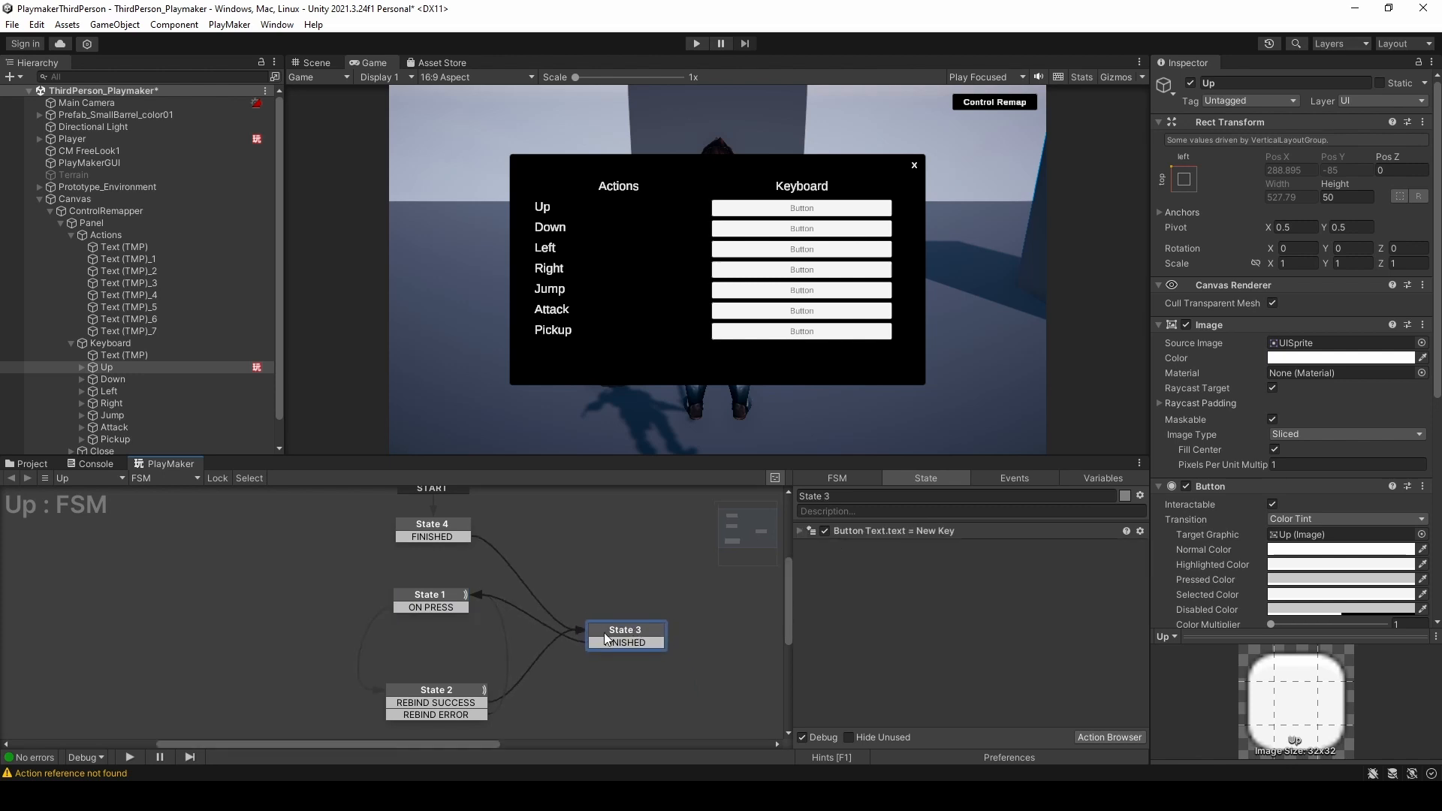
- Rename State 4 as Get Current Binding and State 1 as Wait for Button Press
click(426, 529)
click(863, 497)
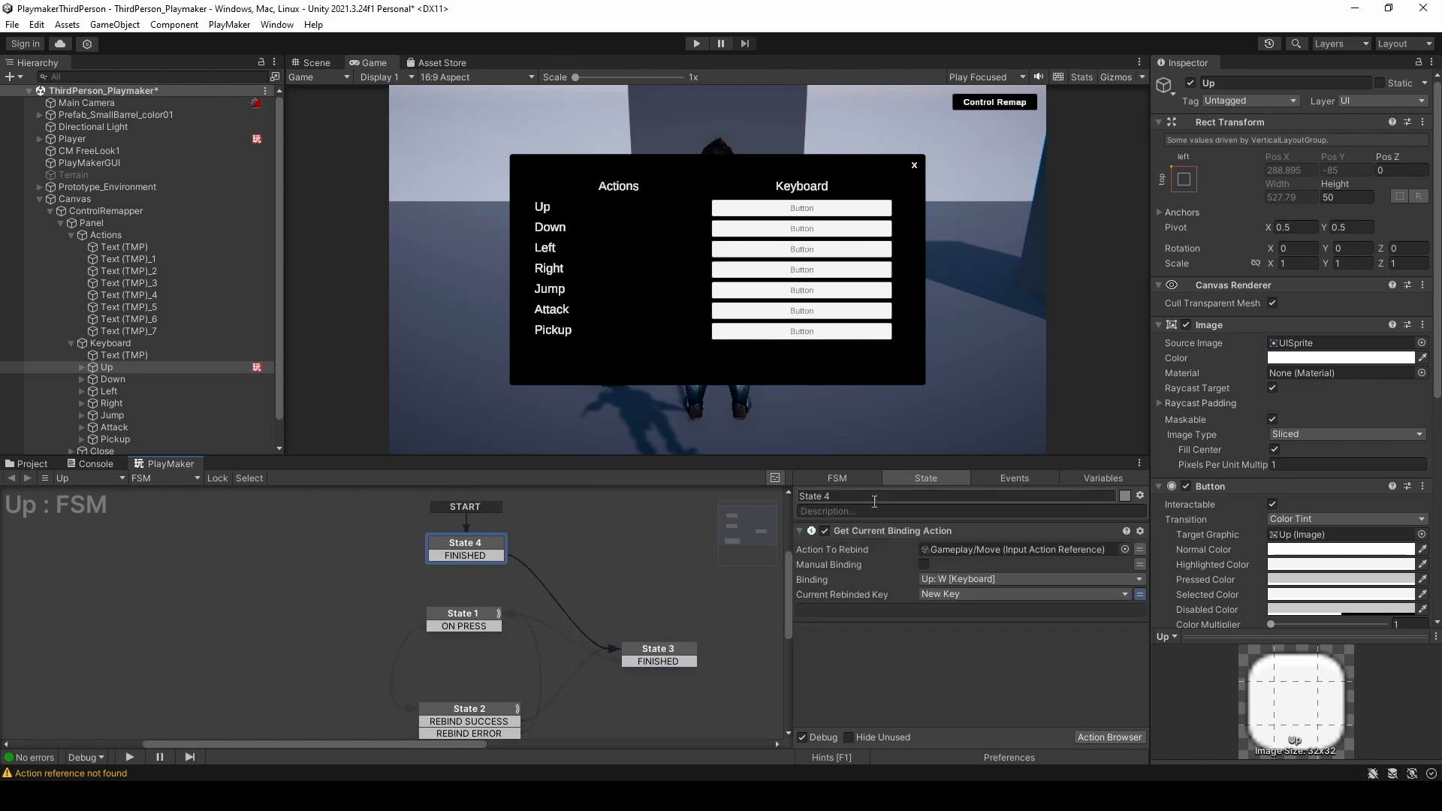
text(Get Current Binding)
key(Return)
click(462, 615)
click(969, 496)
text(Wait for Button Press)
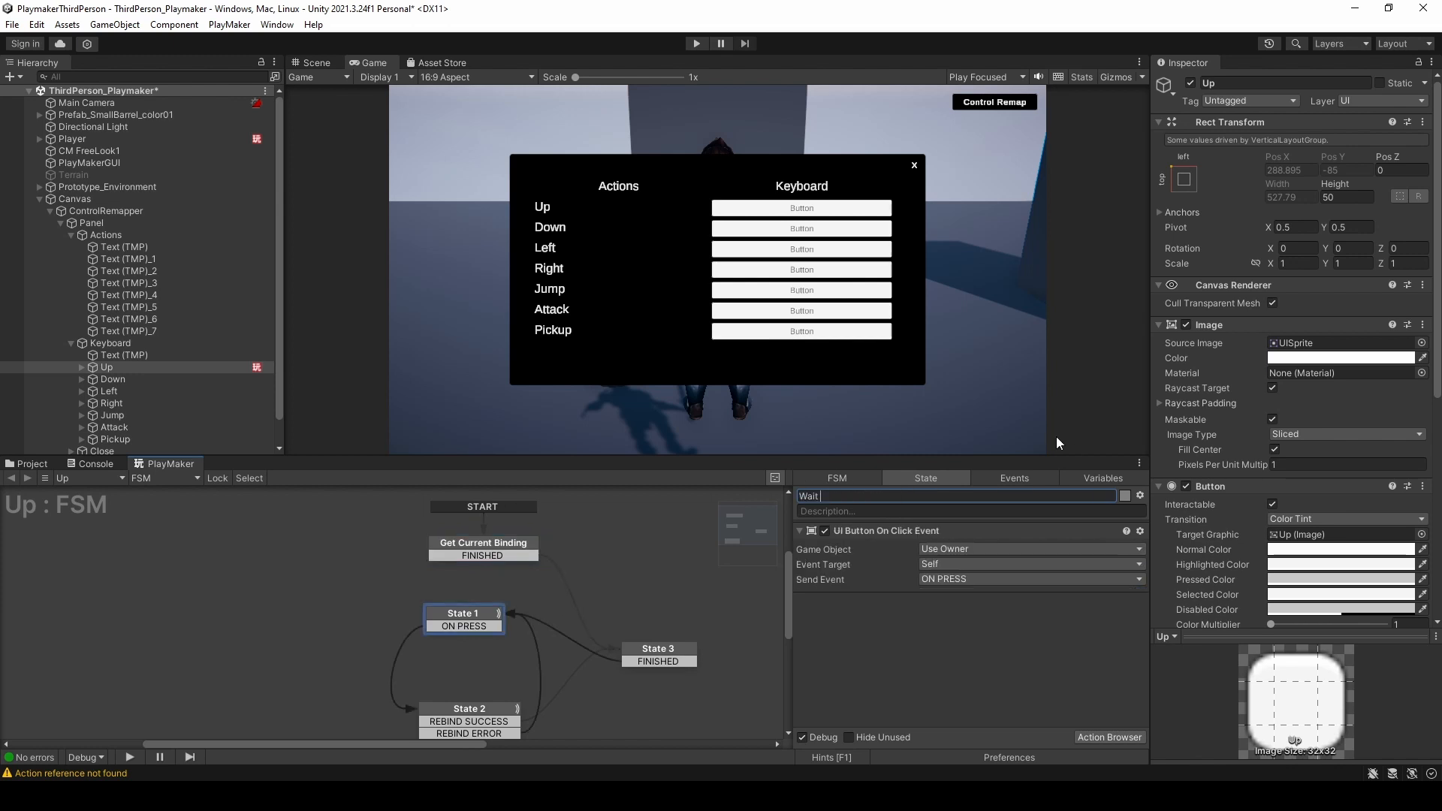
key(Return)
- Rename State 2 as Perform Interactive Bind and State 3 as Update Button Text
click(483, 713)
click(834, 496)
text(Perform Interactive Bind)
key(Return)
click(658, 650)
click(834, 496)
text(Update Button Text)
key(Return)
middle_drag(675, 582, 648, 560)
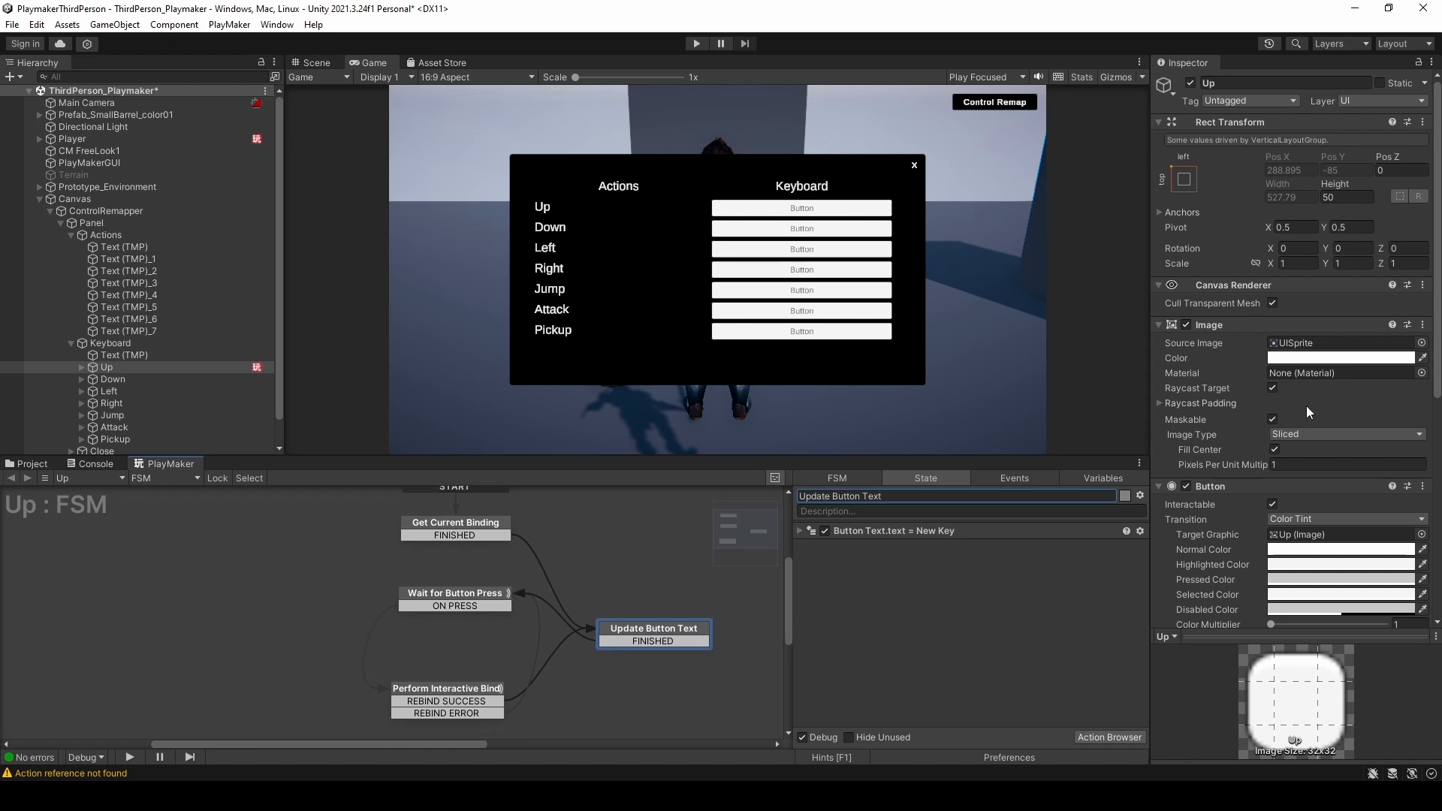
- Add an Object variable named Input Action Reference to the Up button's FSM
click(1124, 471)
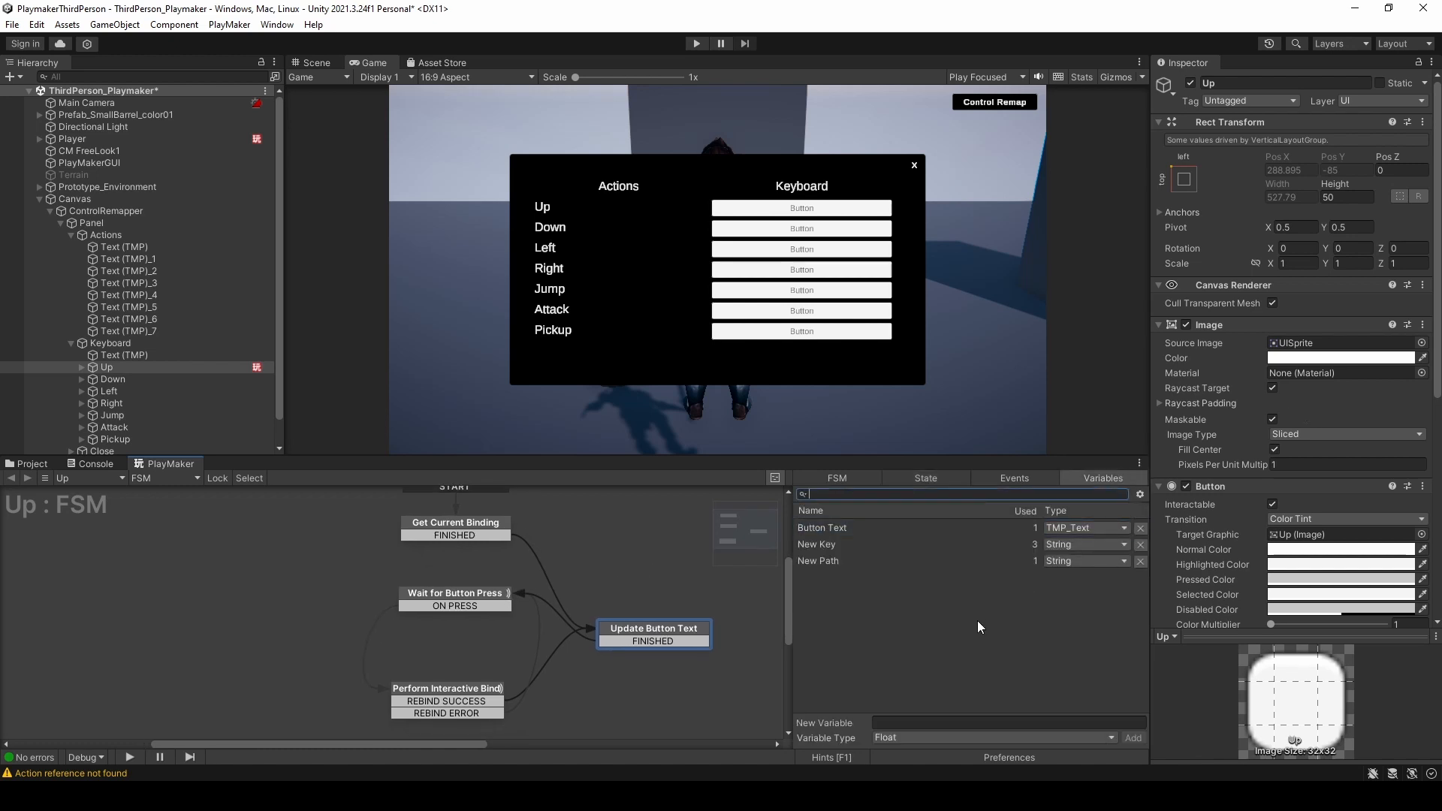
click(957, 737)
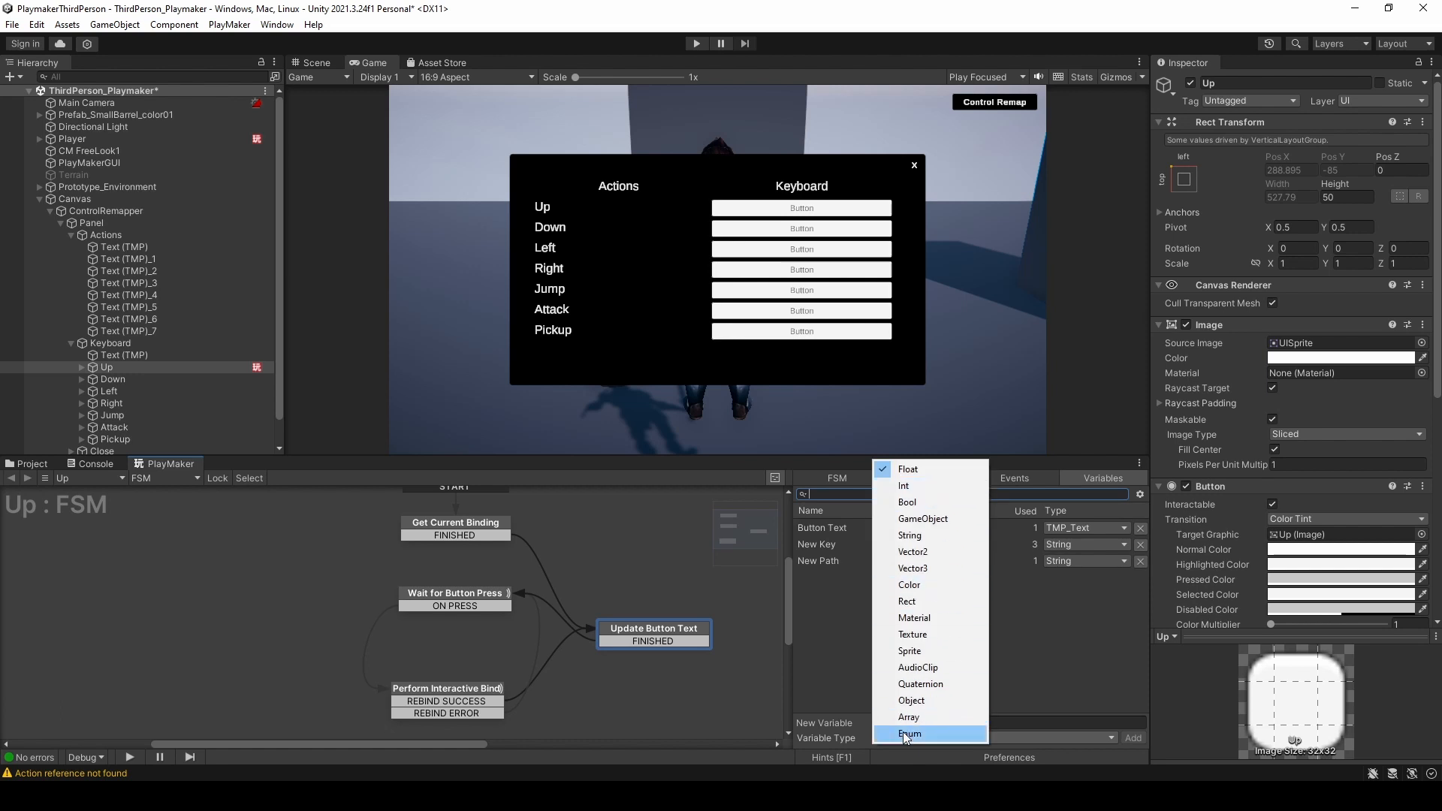
click(918, 700)
click(915, 737)
click(914, 700)
click(915, 721)
text(Input Actio)
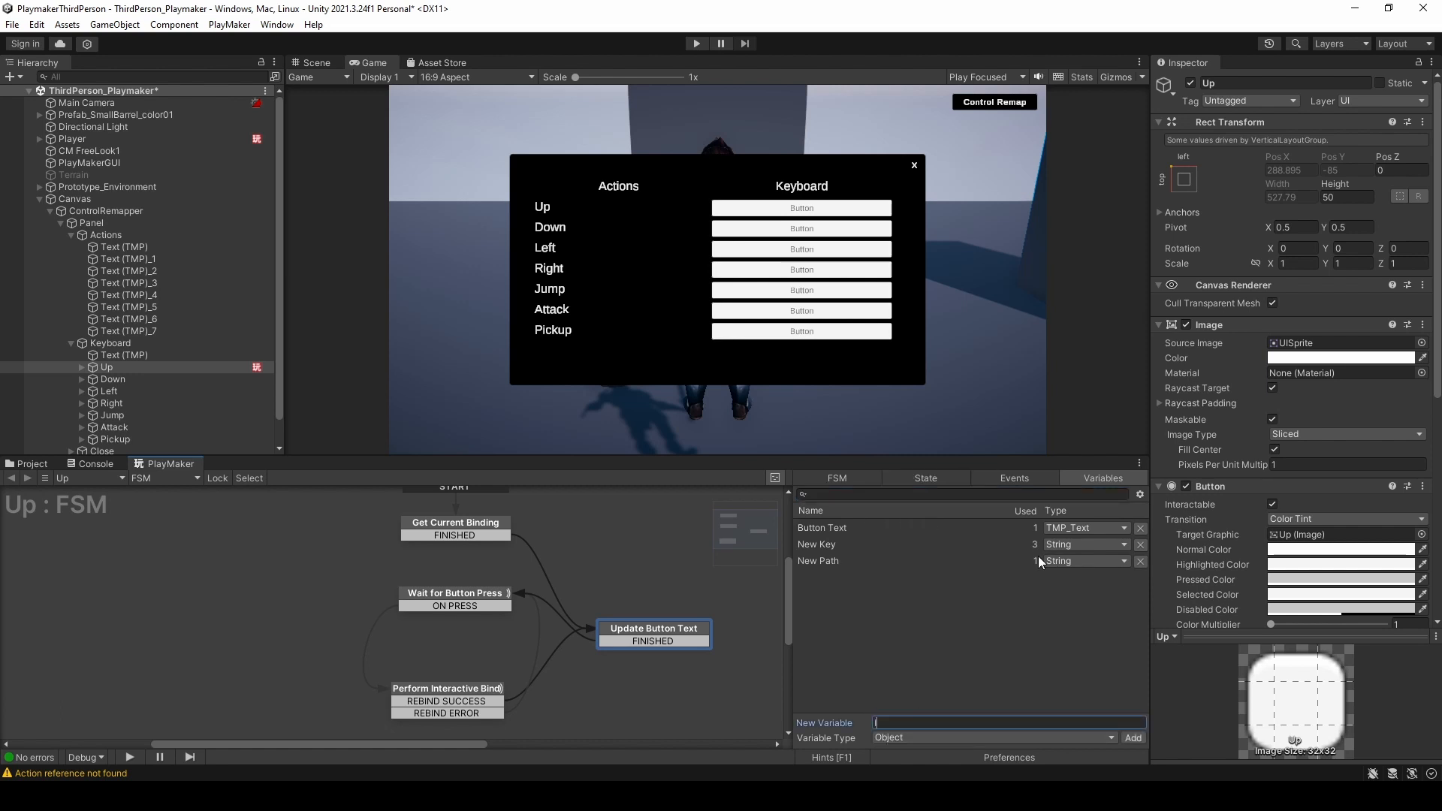
text(n Reference)
key(Return)
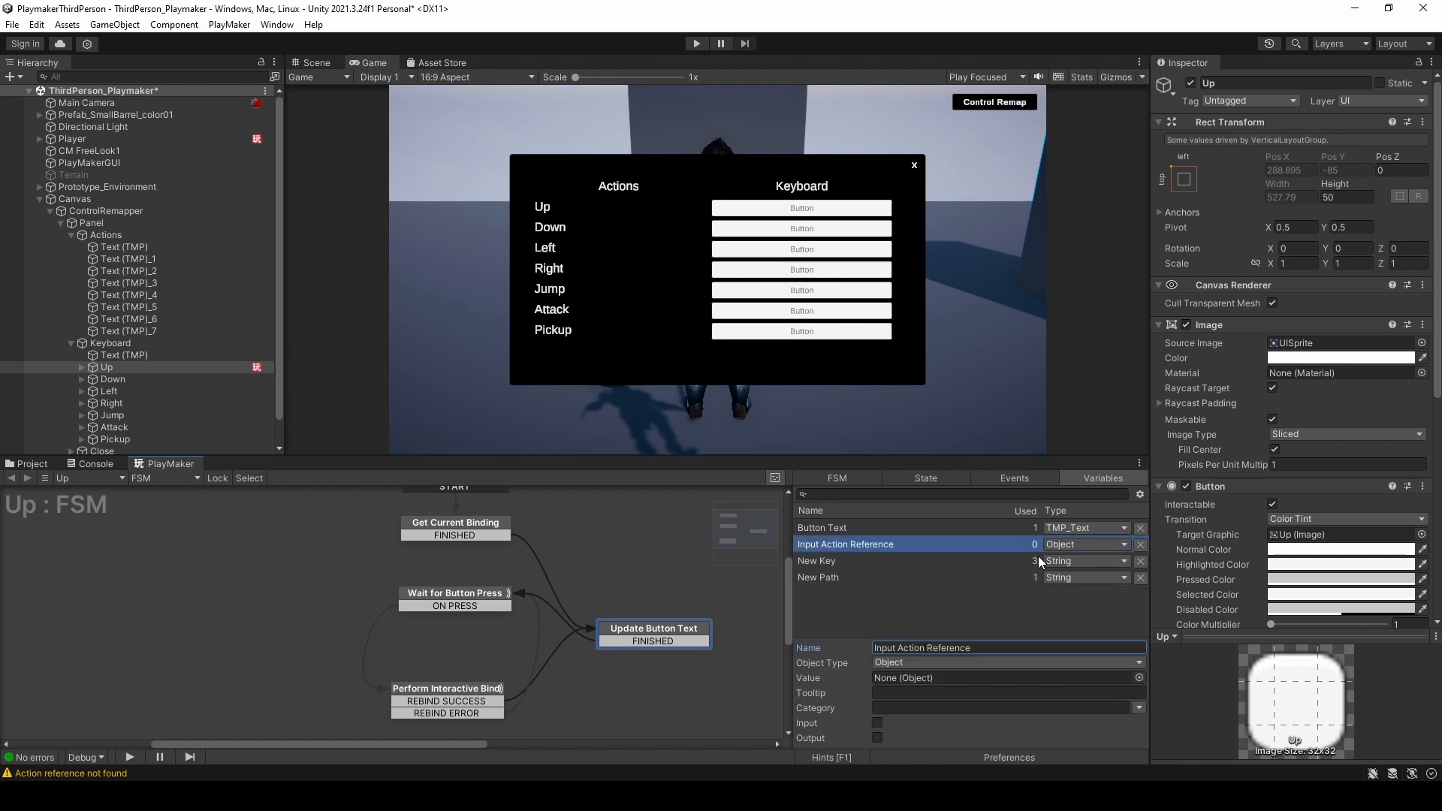
- Set the Input Action Reference variable's object type to InputActionReference from UnityEngine's InputSystem
click(939, 663)
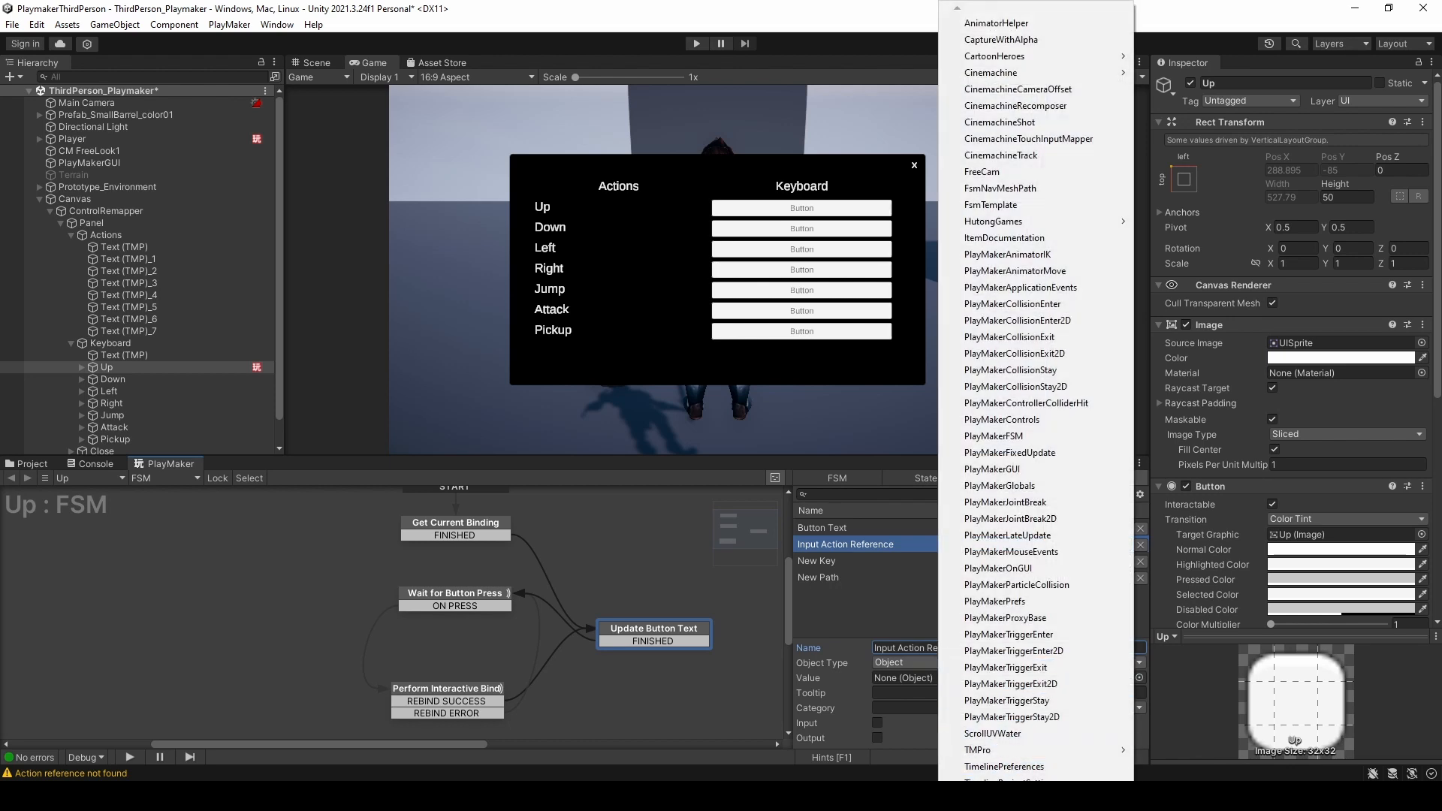
mouse_move(1051, 785)
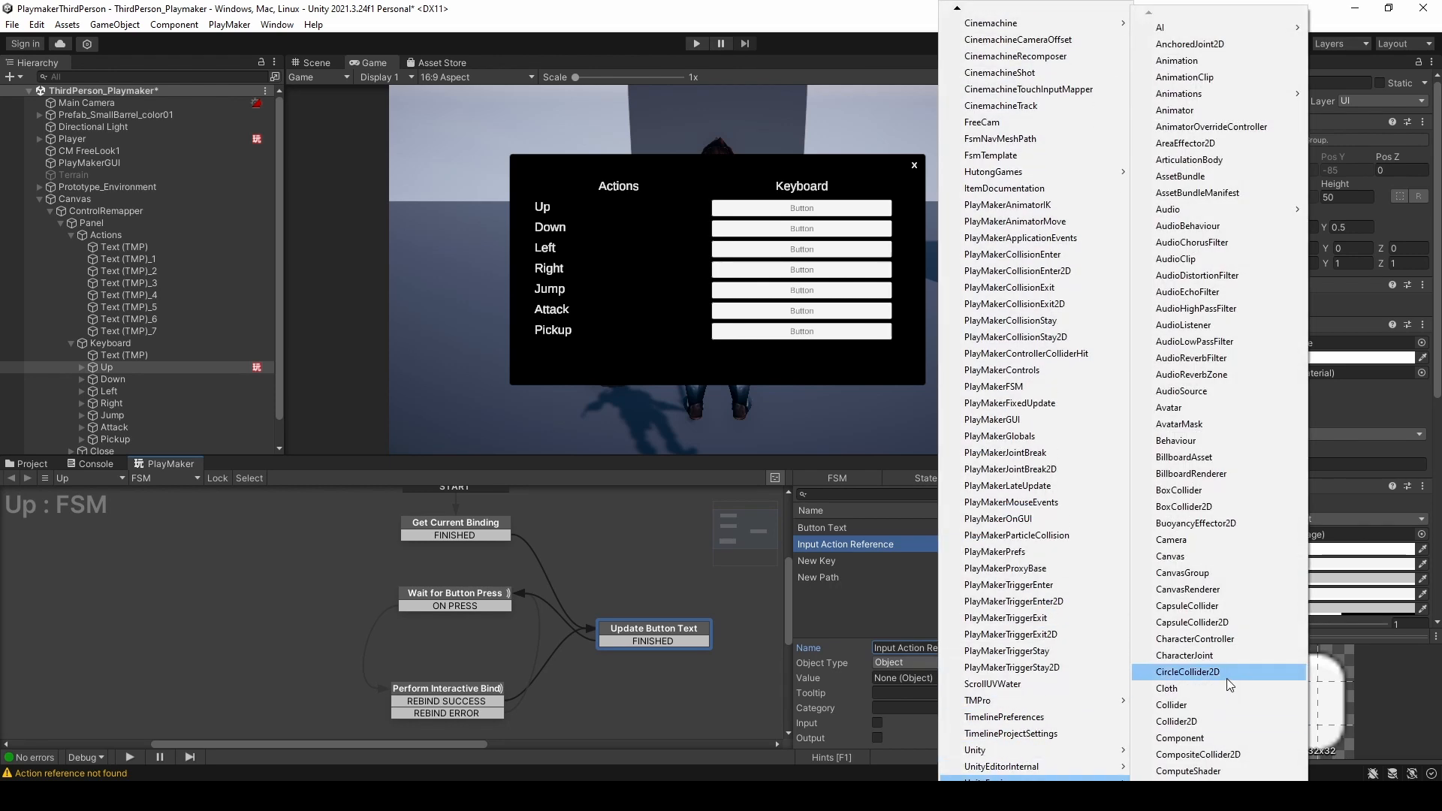
mouse_move(1217, 802)
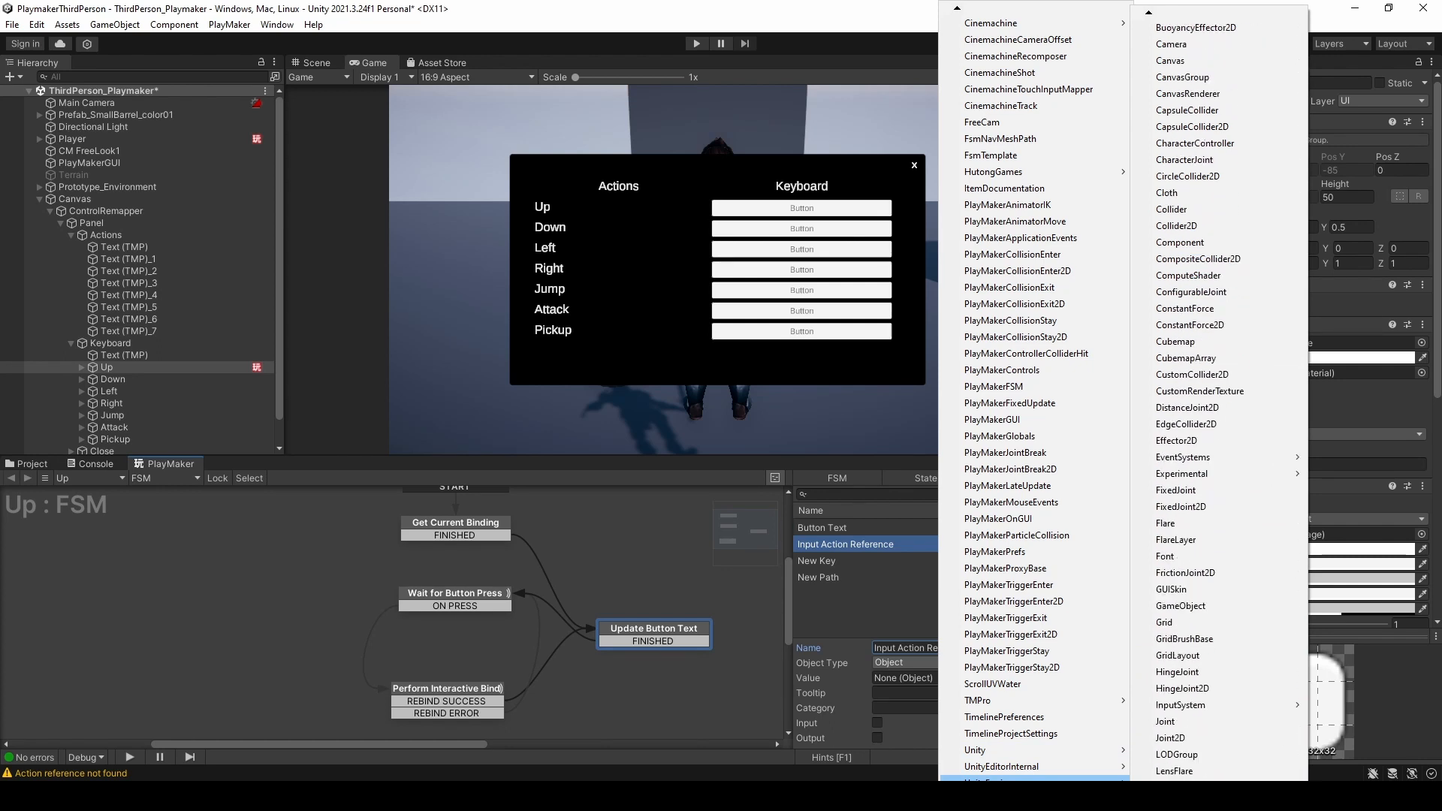
mouse_move(1217, 716)
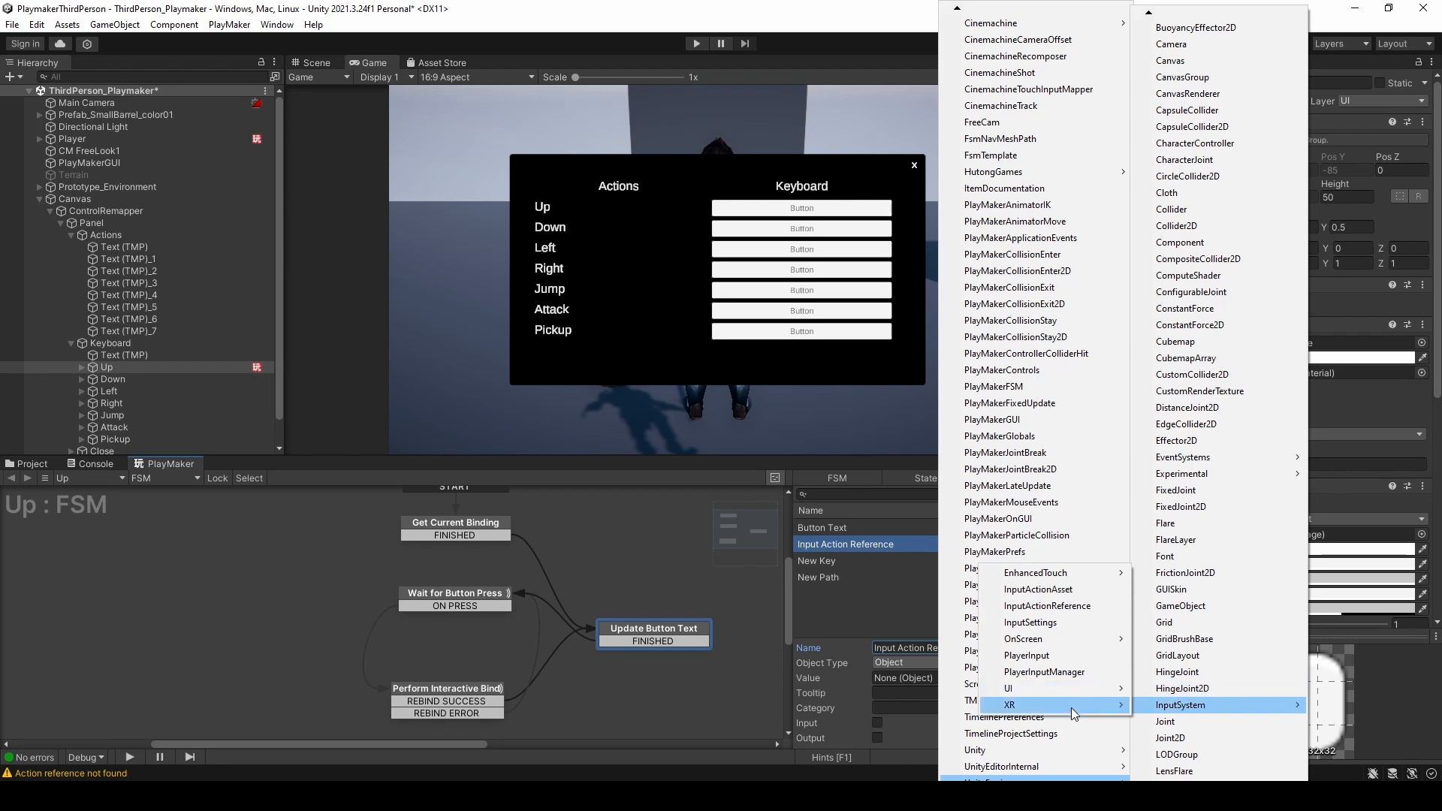
click(1050, 607)
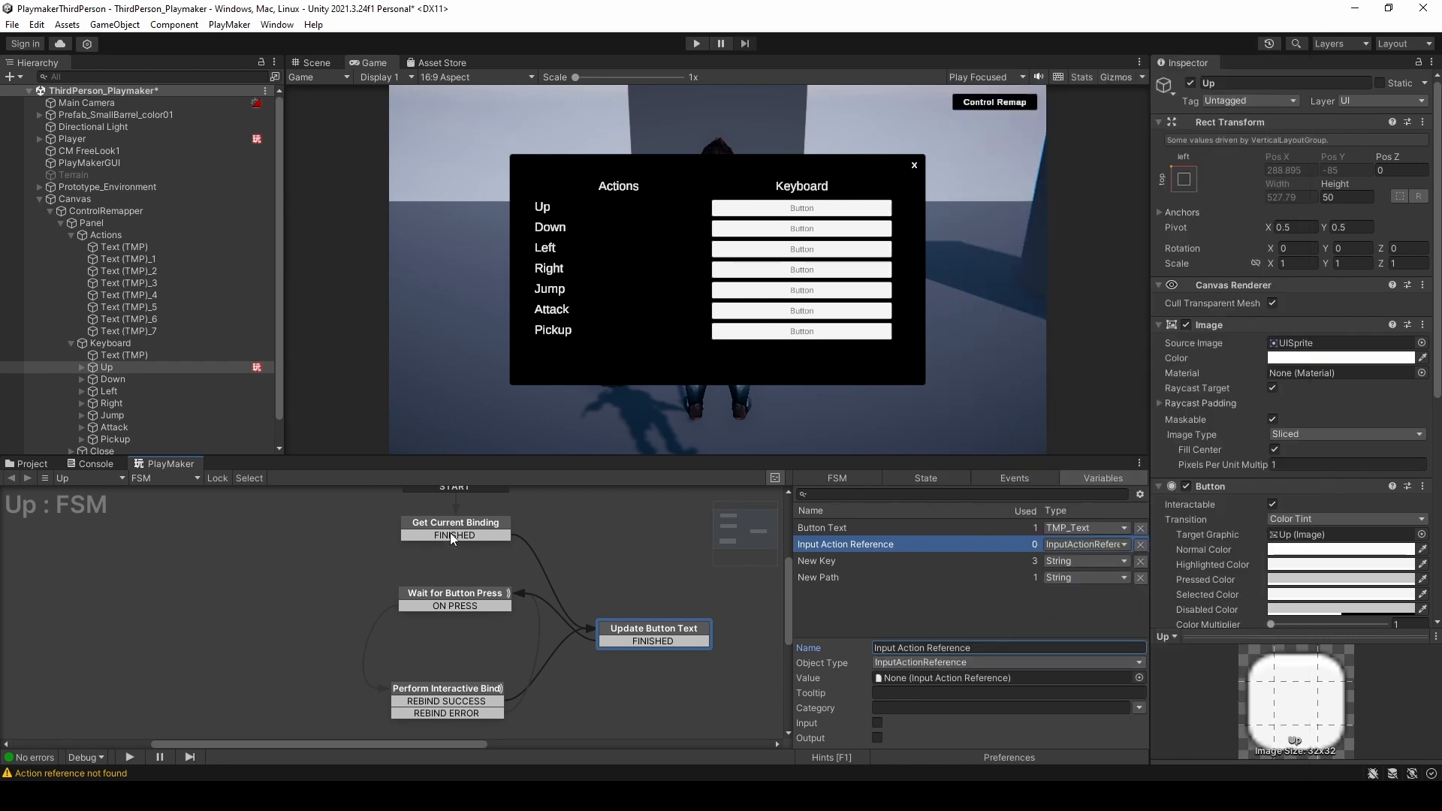
- Use the Input Action Reference variable as Action To Rebind in both the Get Current Binding and Perform Interactive Bind states
click(477, 525)
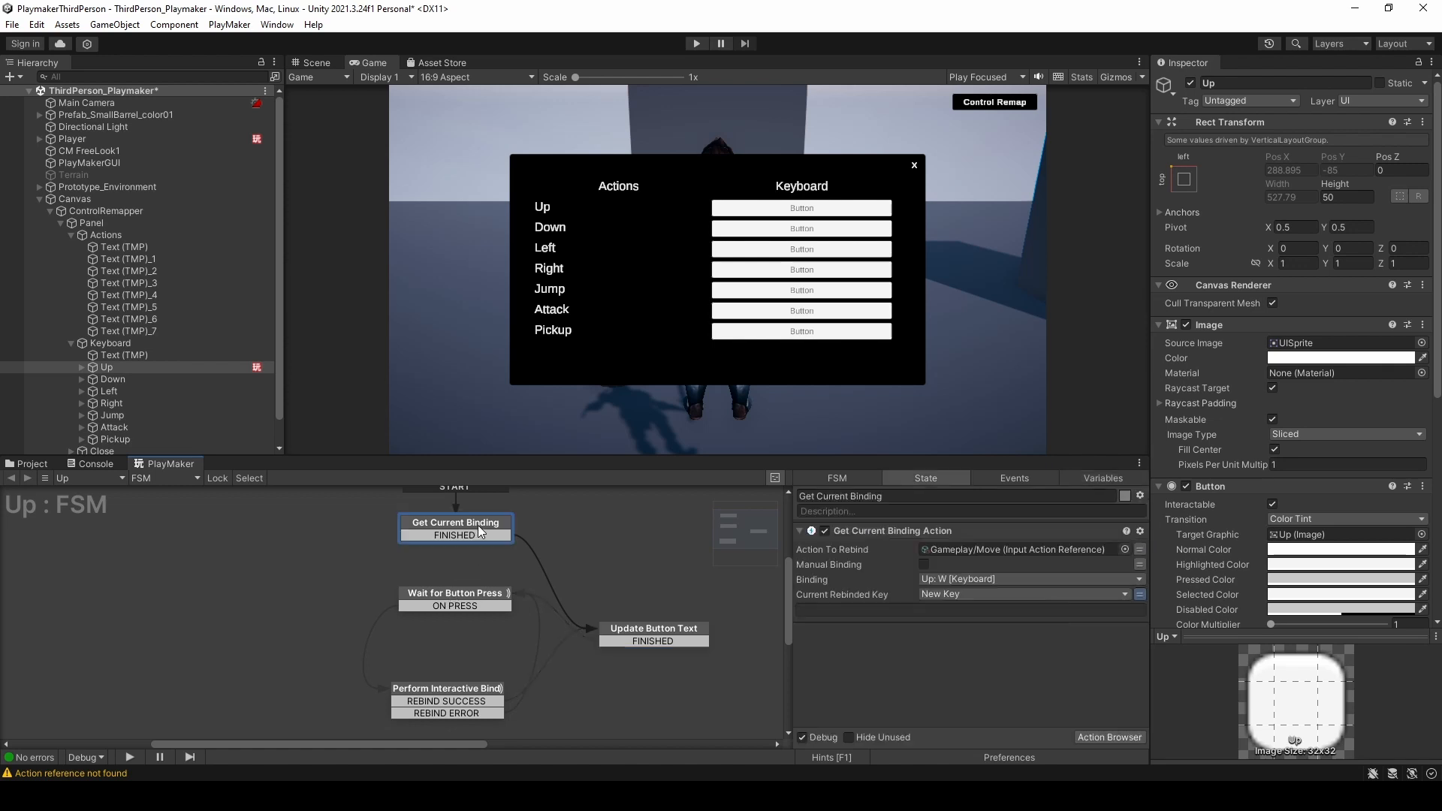
click(1067, 551)
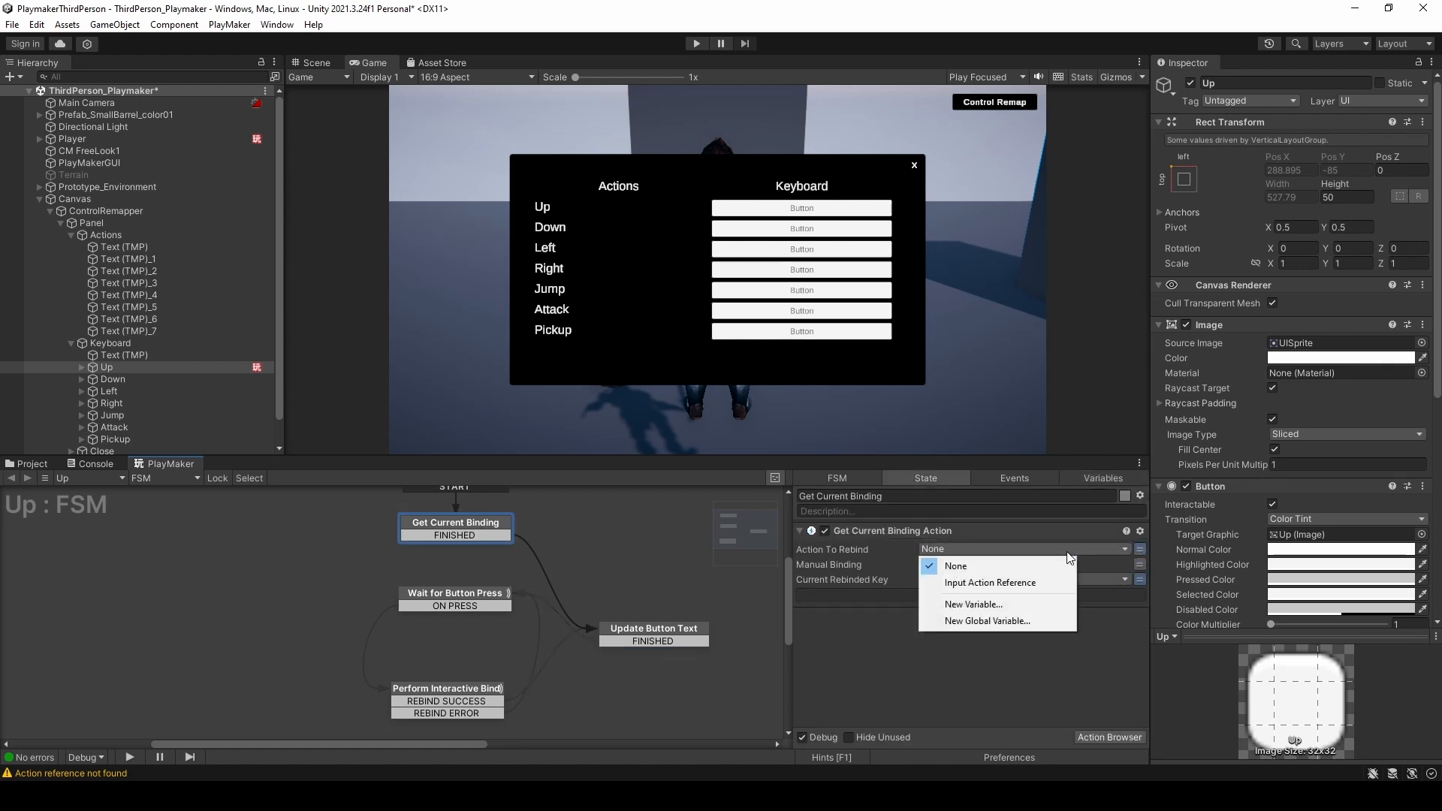
click(1012, 584)
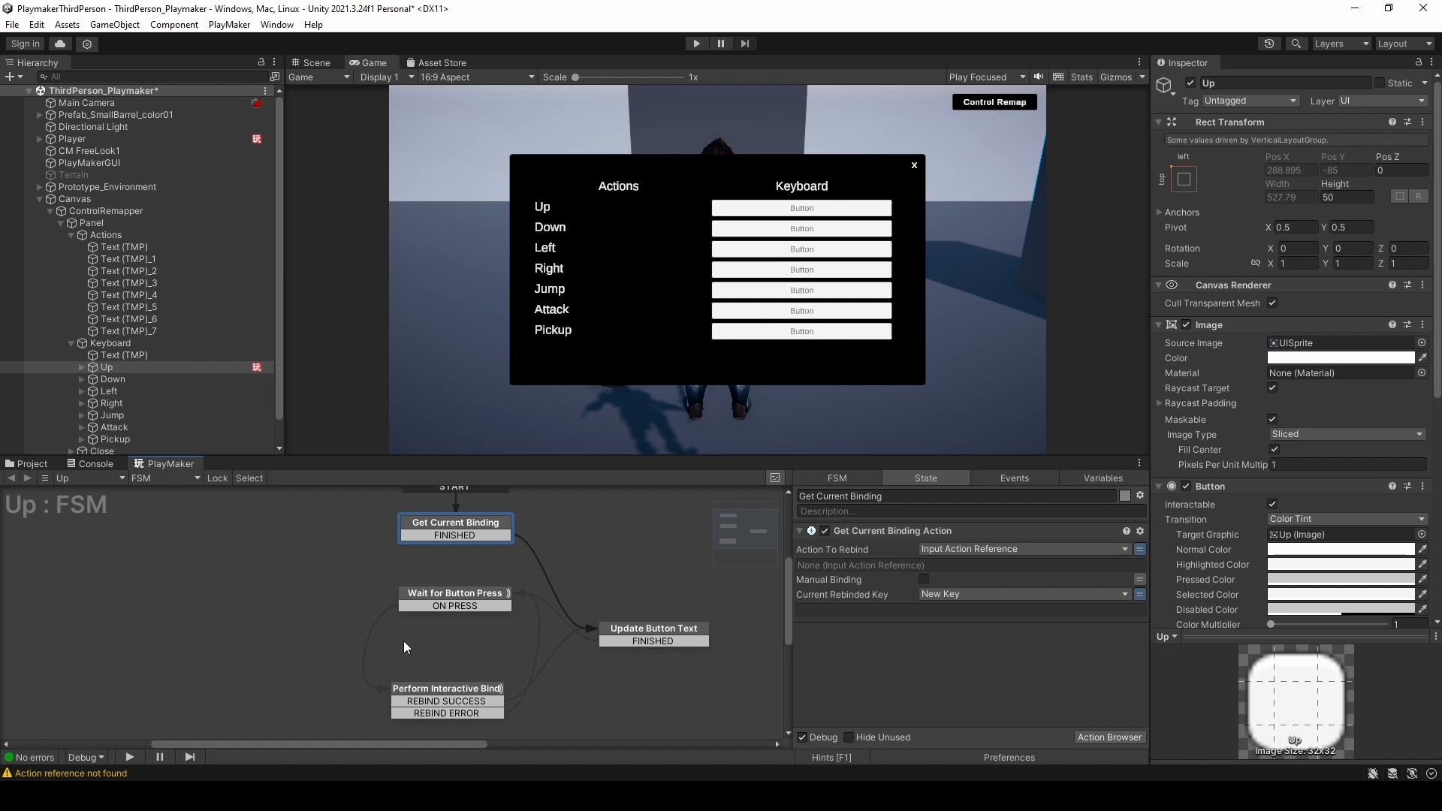
click(441, 692)
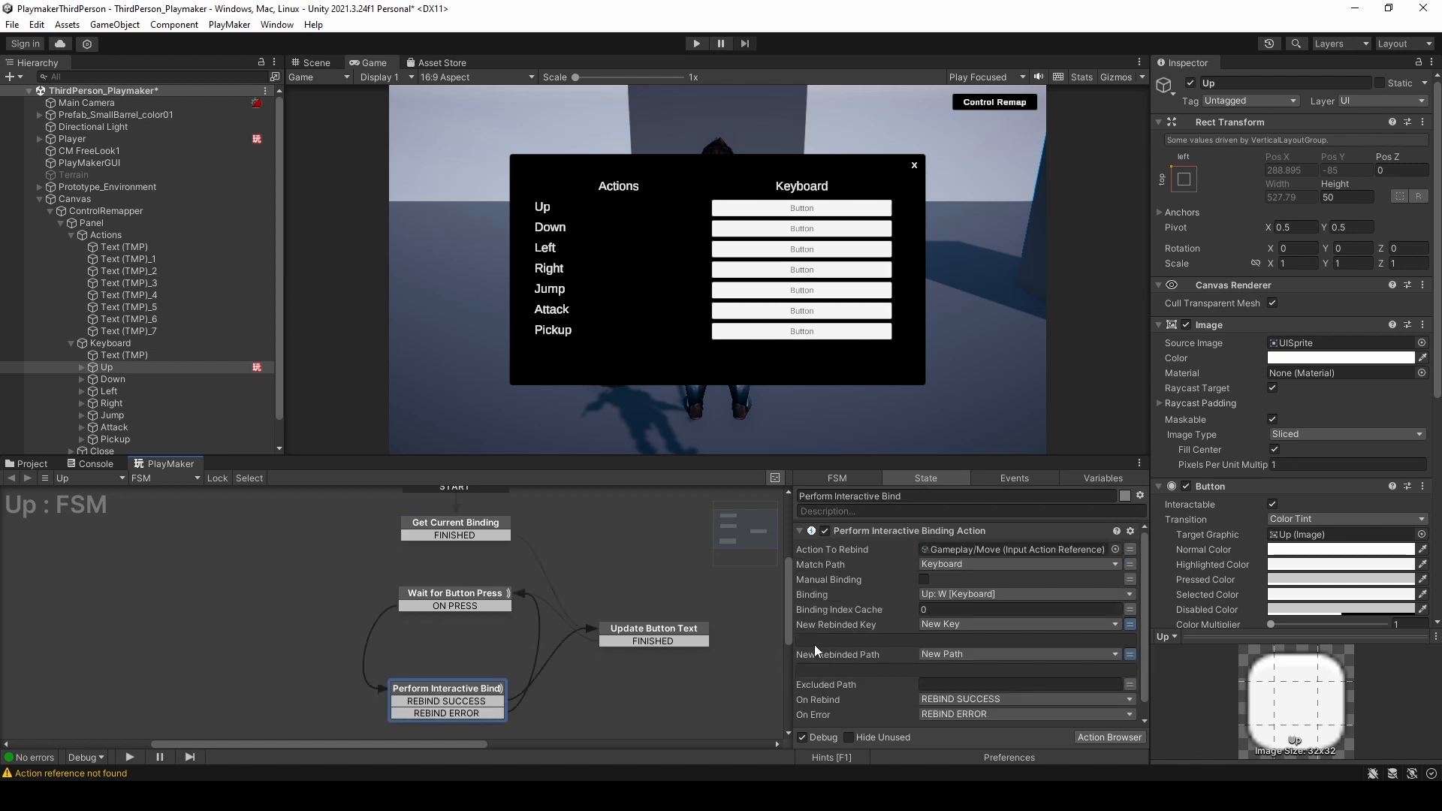
click(1130, 549)
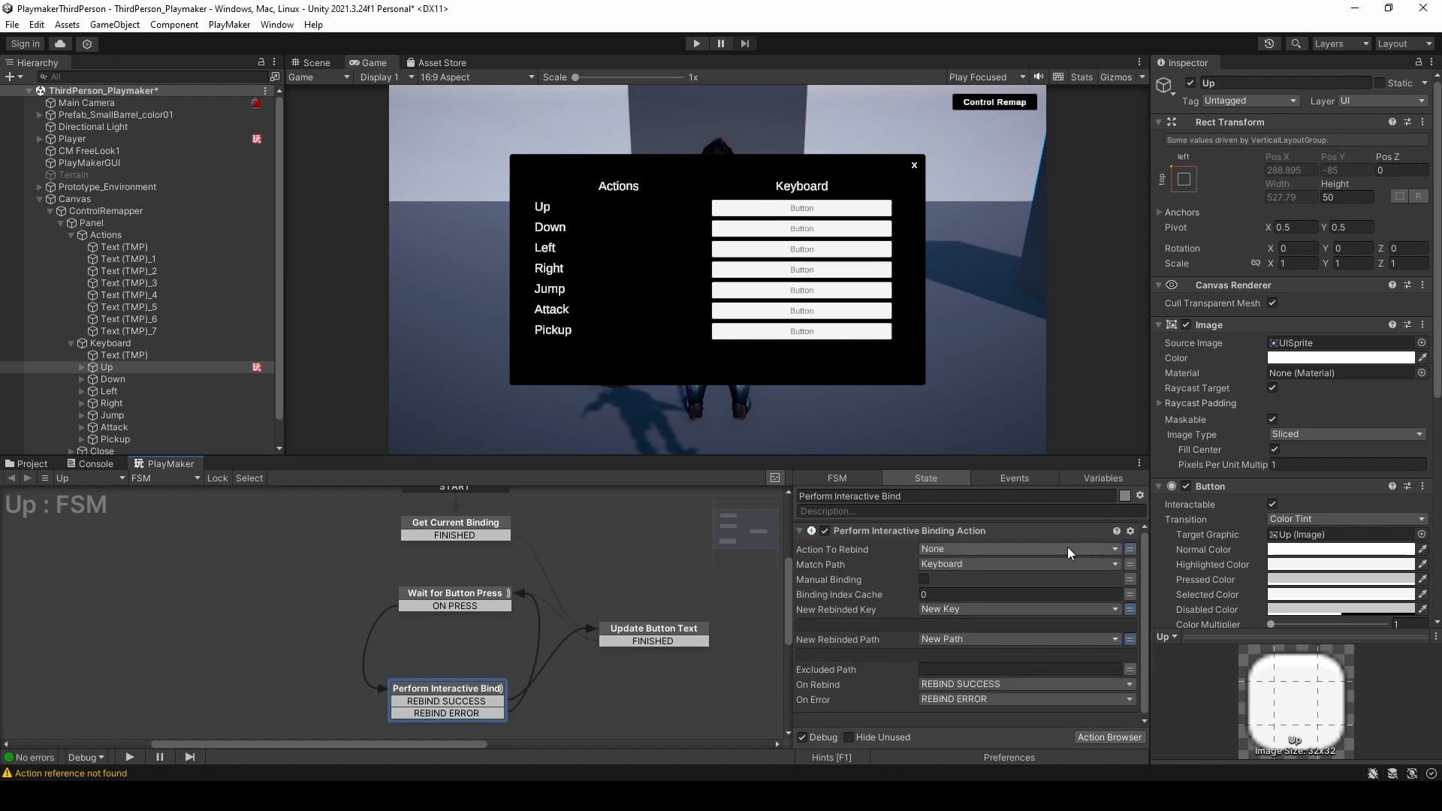
click(1067, 549)
click(999, 584)
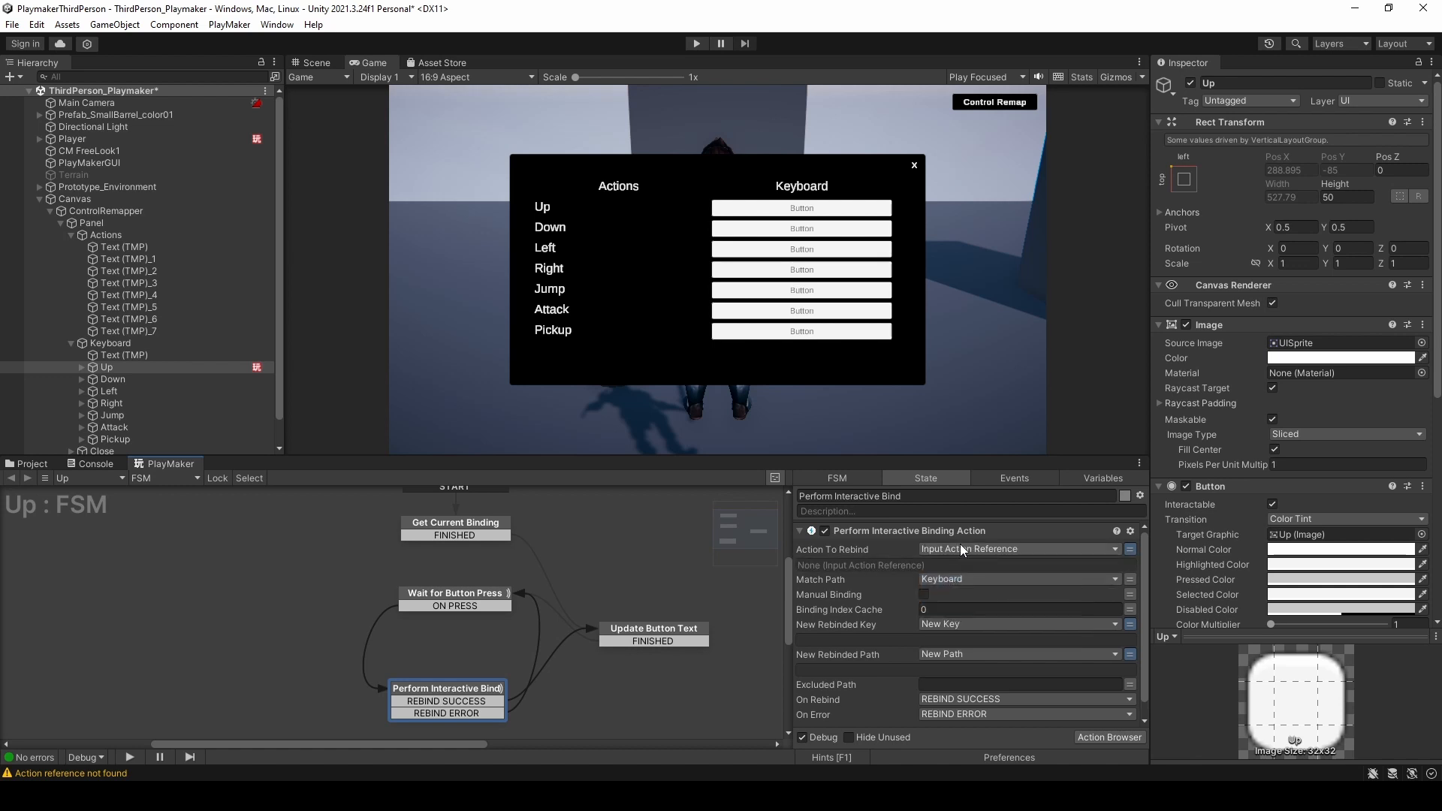
- Set the Input Action Reference variable's value to Gameplay/Move
click(1085, 475)
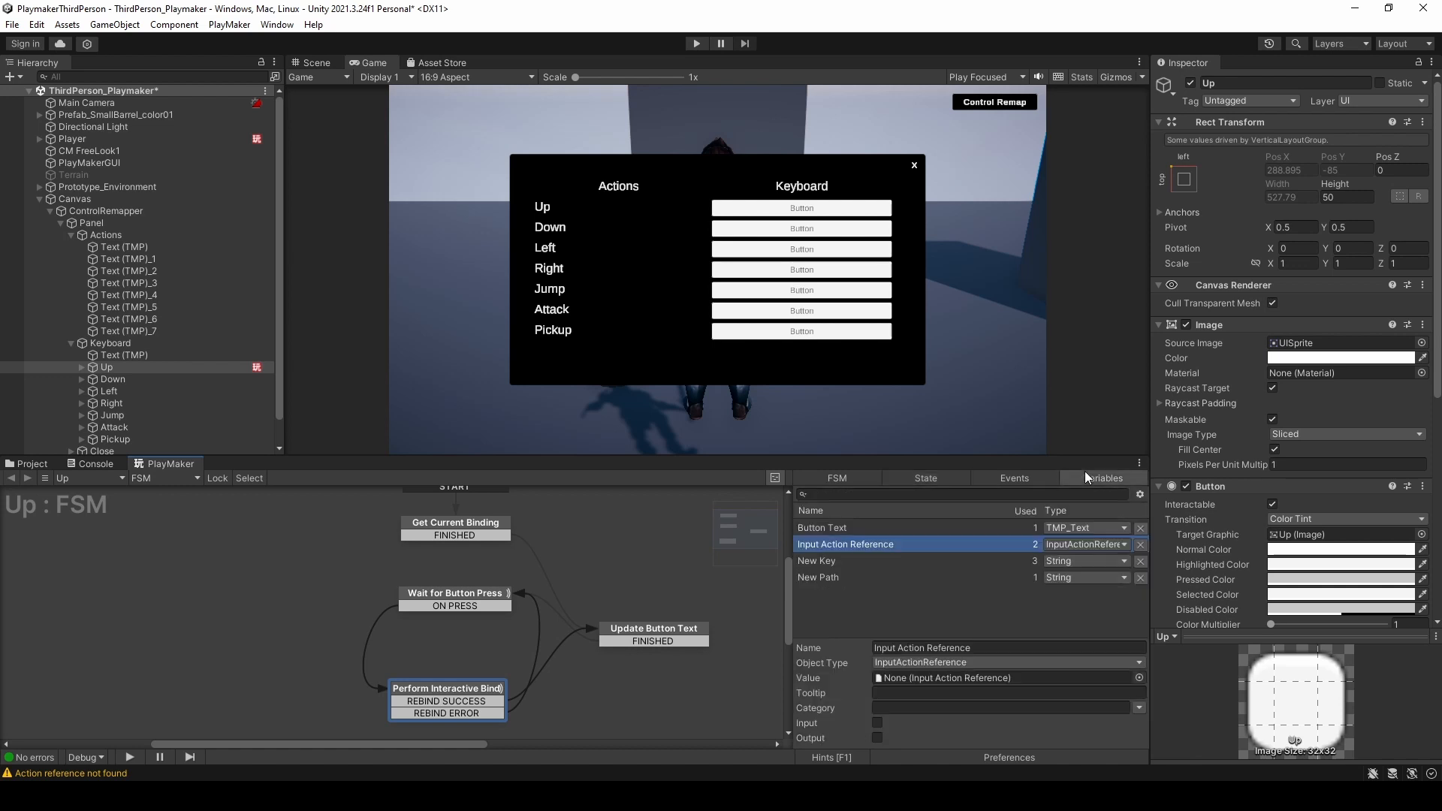
click(1139, 677)
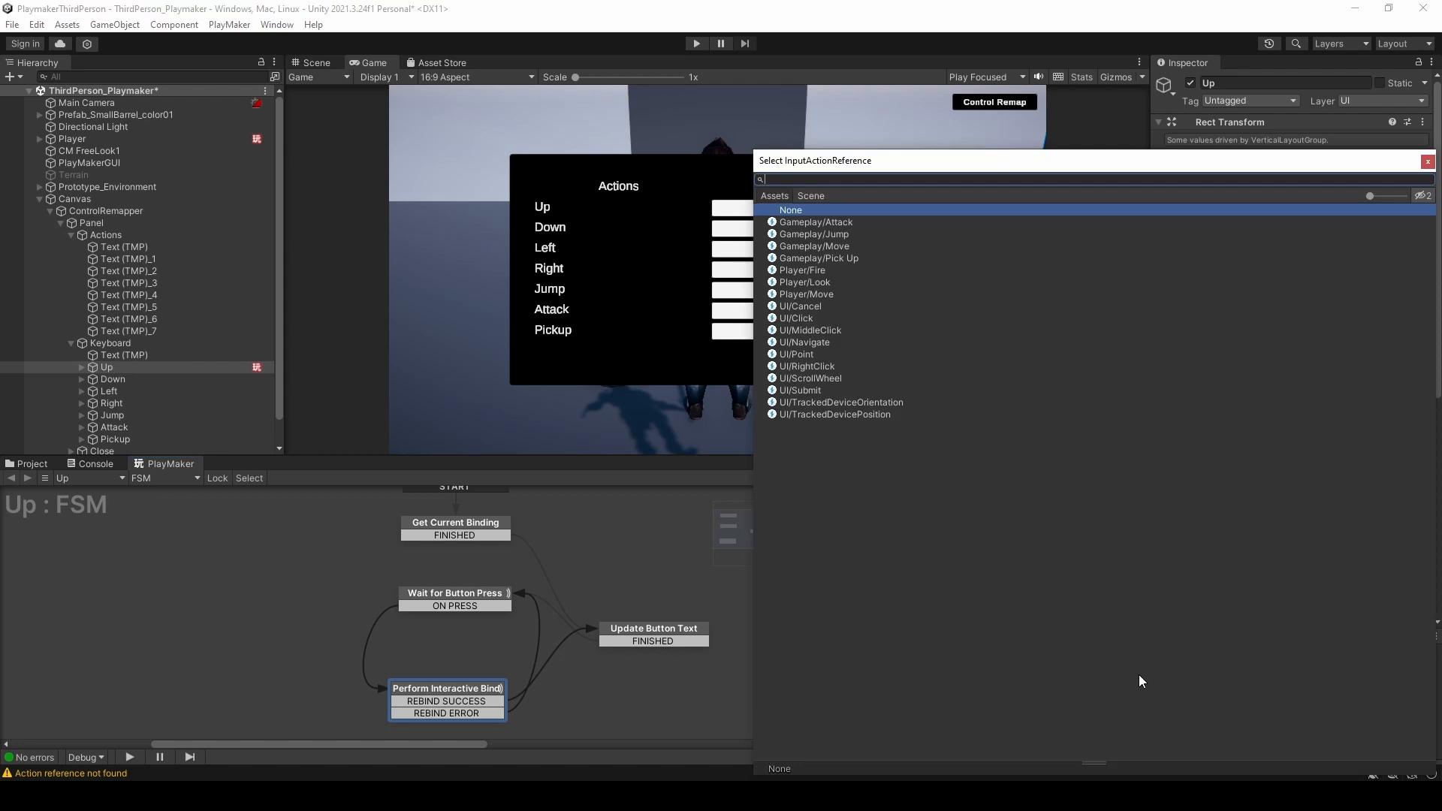
click(841, 246)
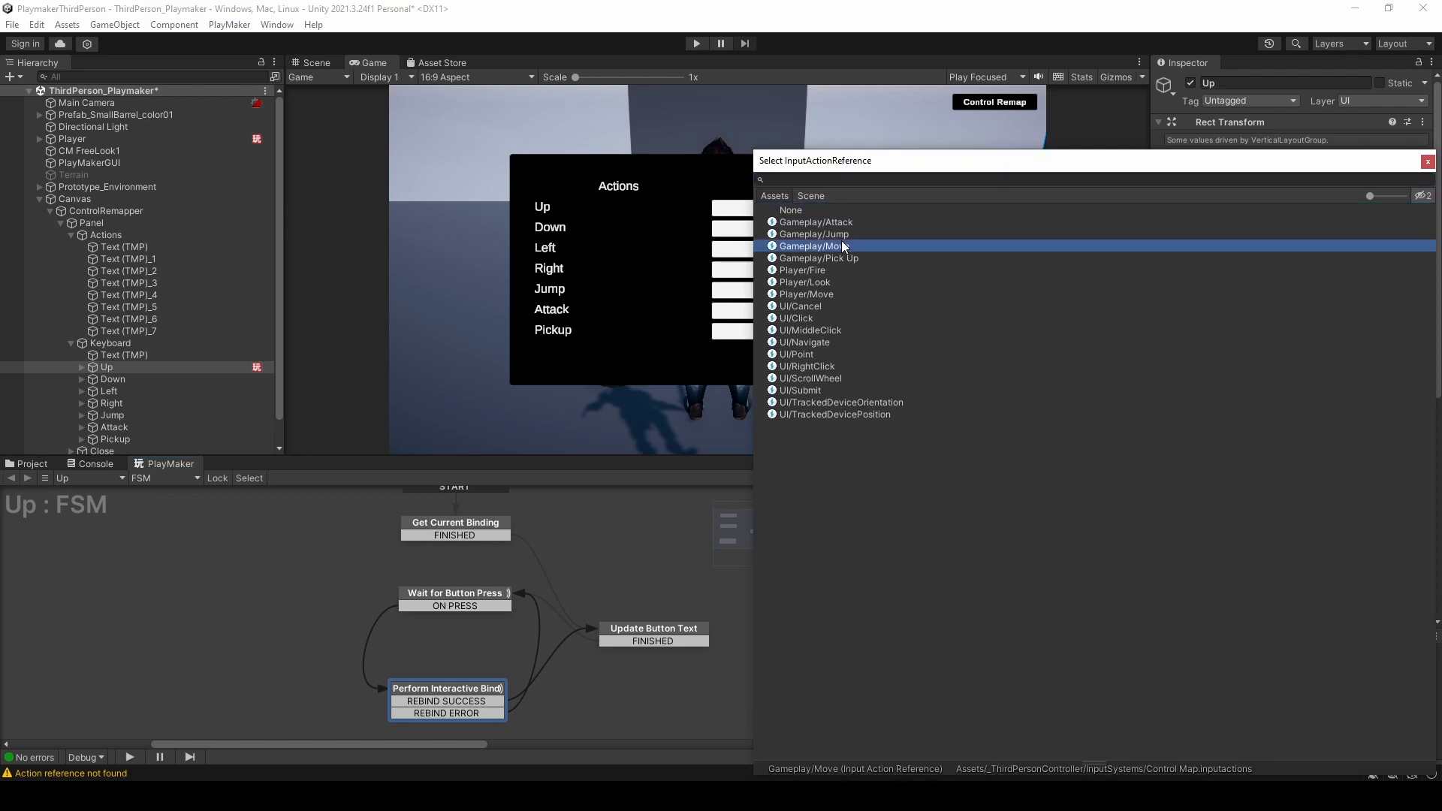
double_click(834, 246)
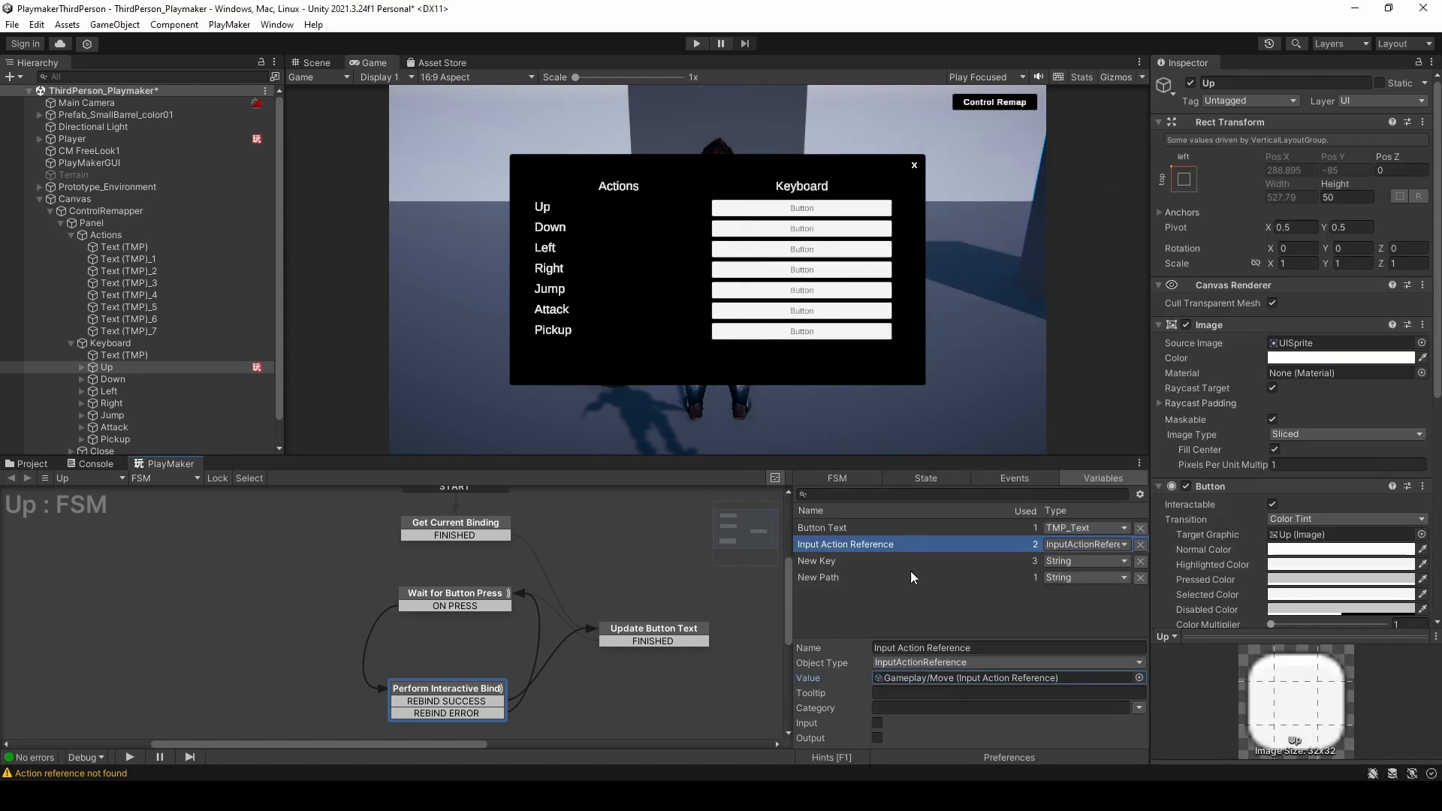
- Assign the Up button's child Text (TMP) object as the value of the Button Text variable
click(857, 528)
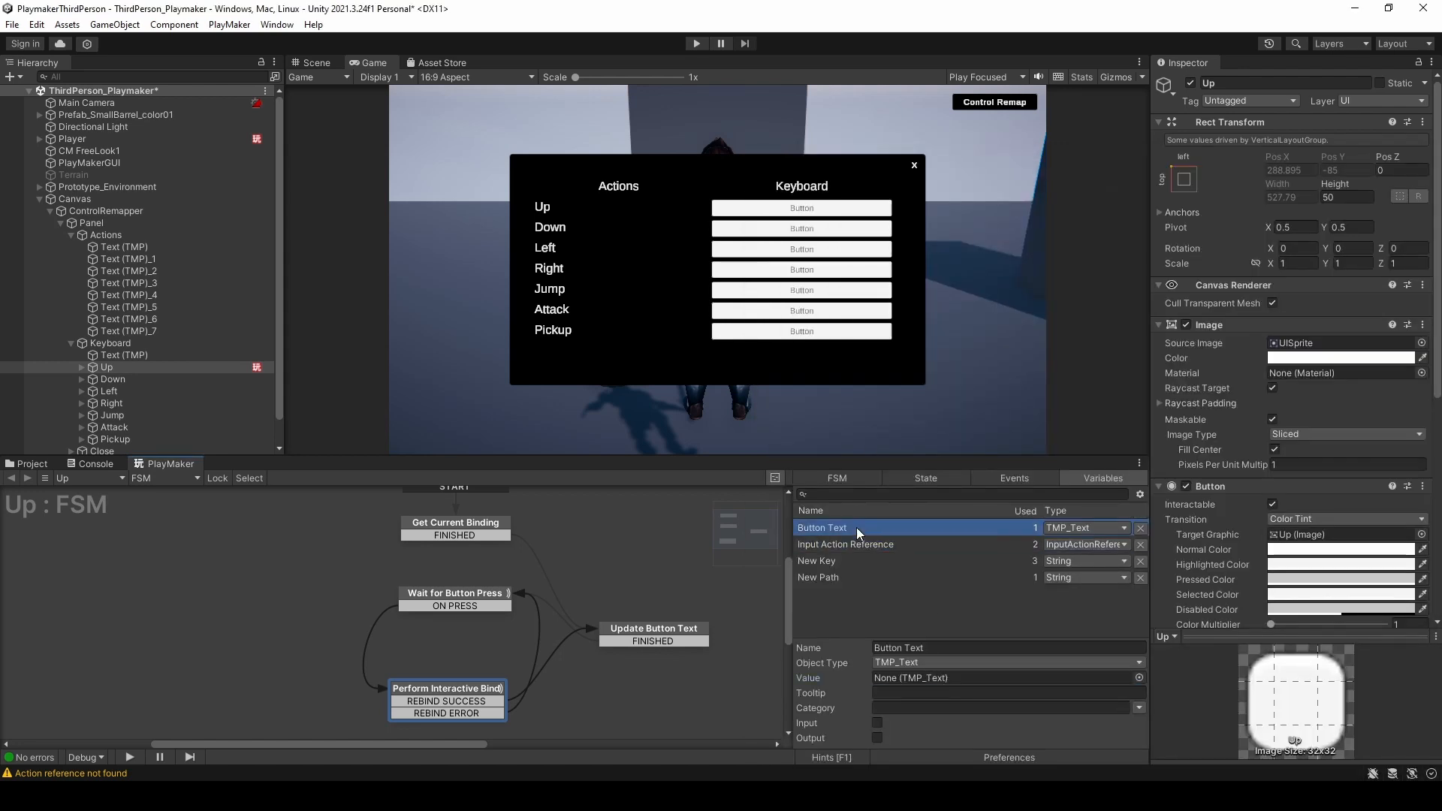
click(483, 592)
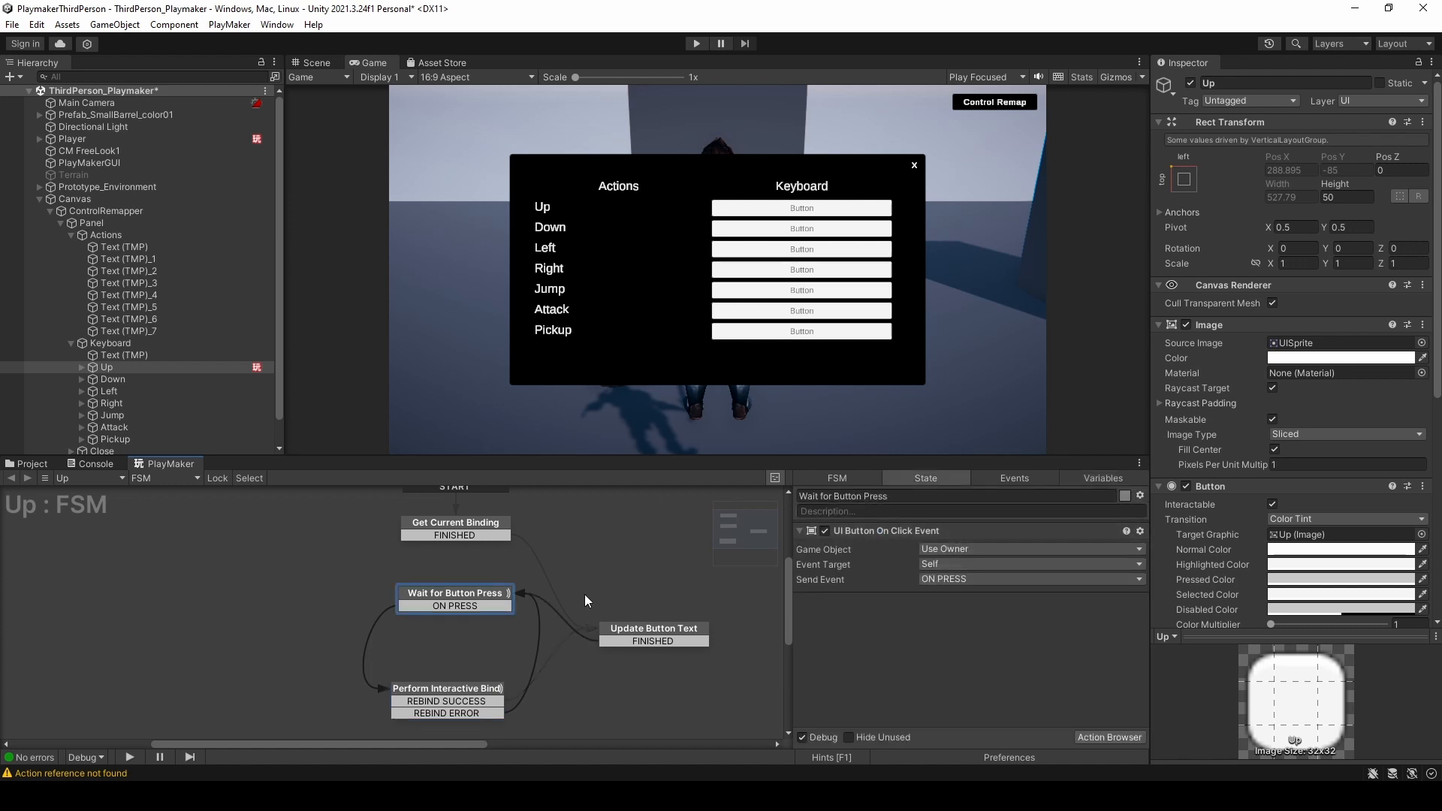
click(1103, 478)
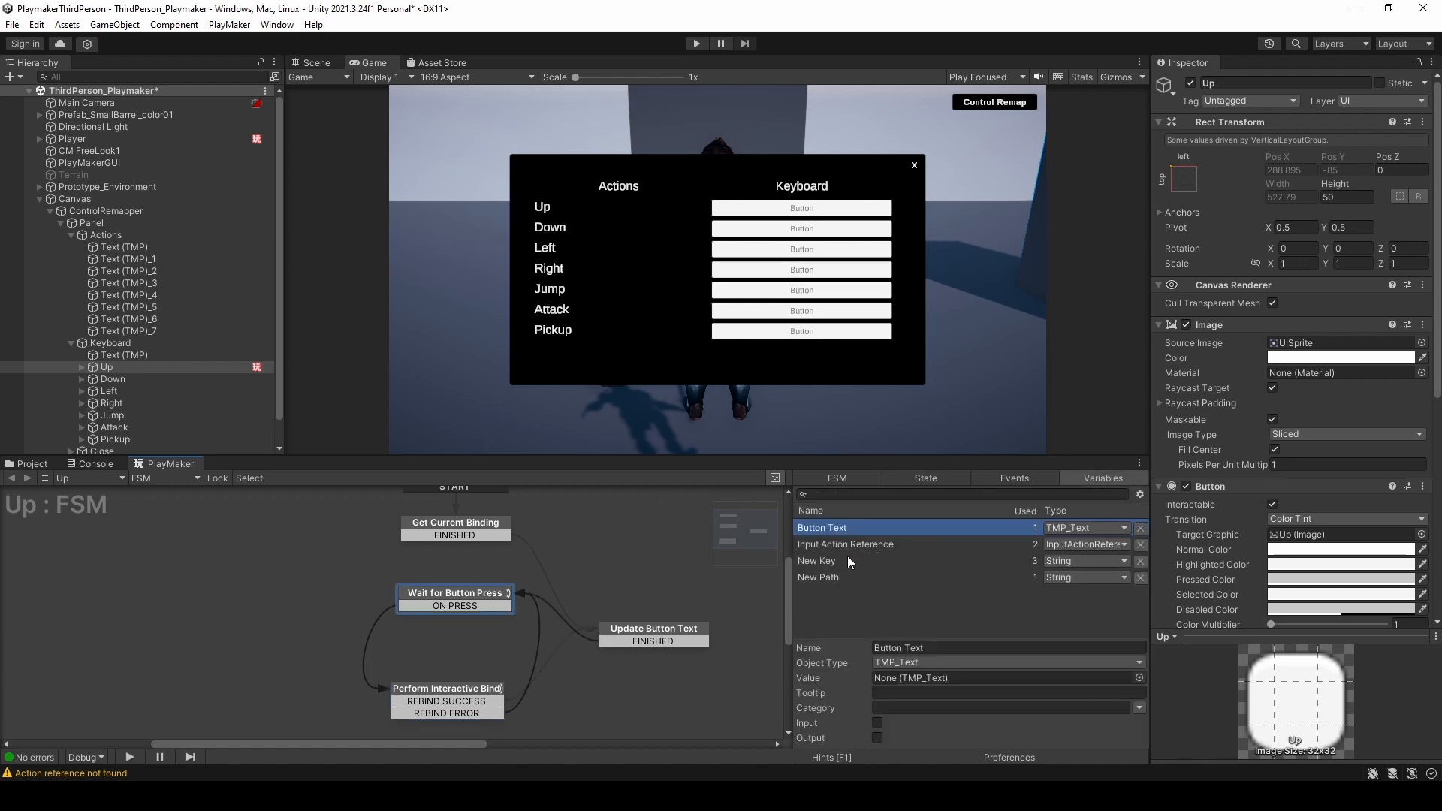
click(851, 558)
click(852, 545)
click(852, 528)
click(81, 367)
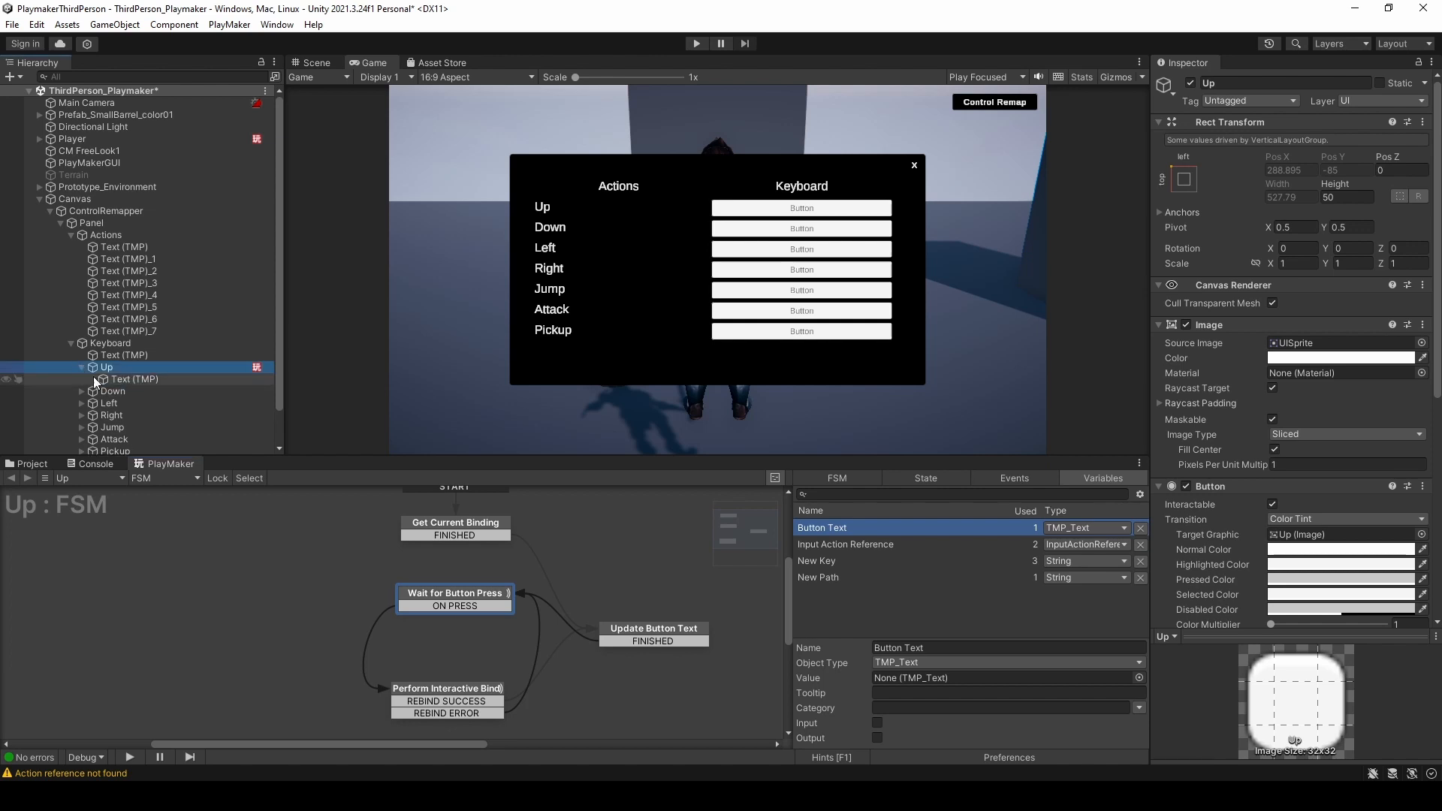
drag(129, 383, 893, 681)
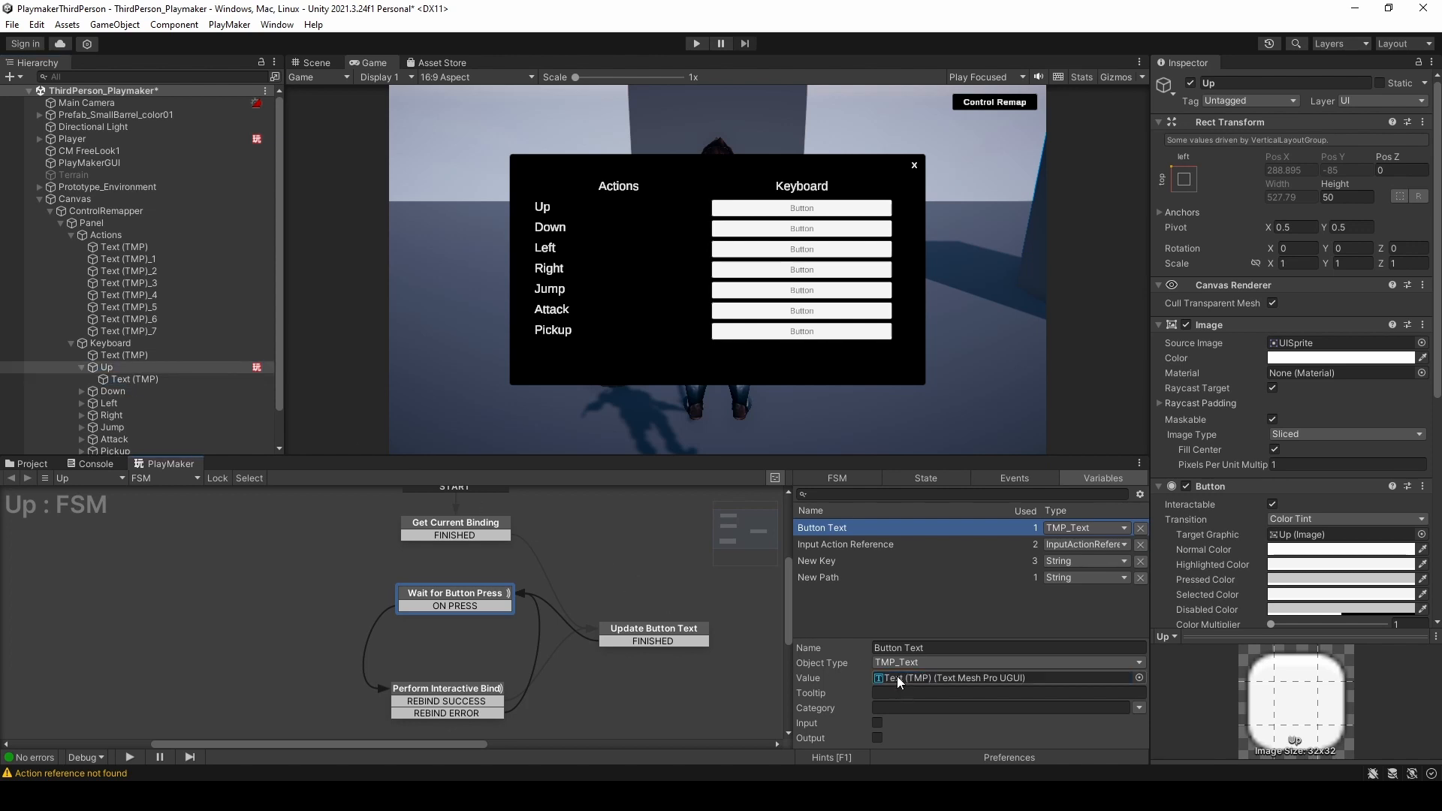
click(840, 560)
click(835, 577)
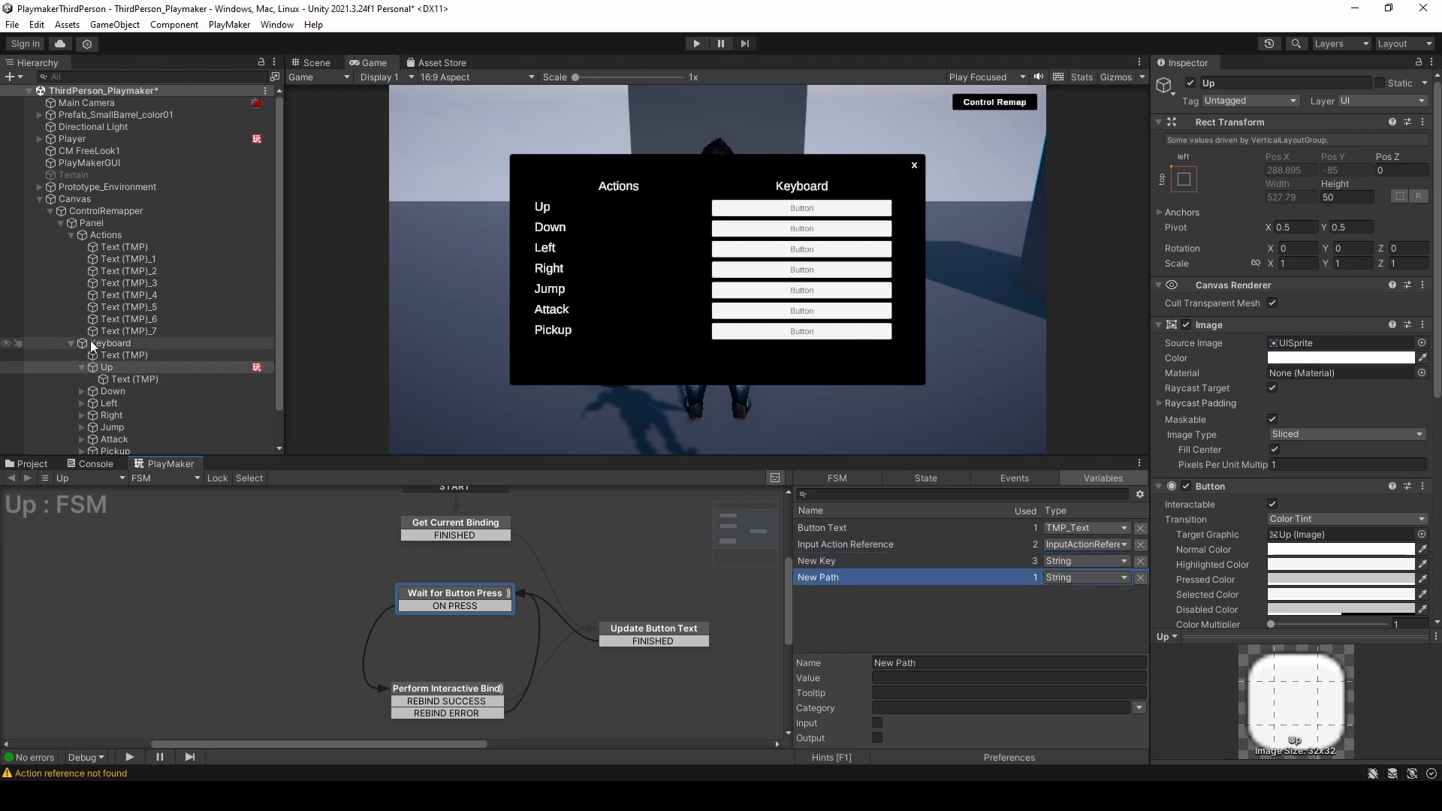
- Collapse the Keyboard group and deactivate the ControlRemapper's Panel object
click(69, 344)
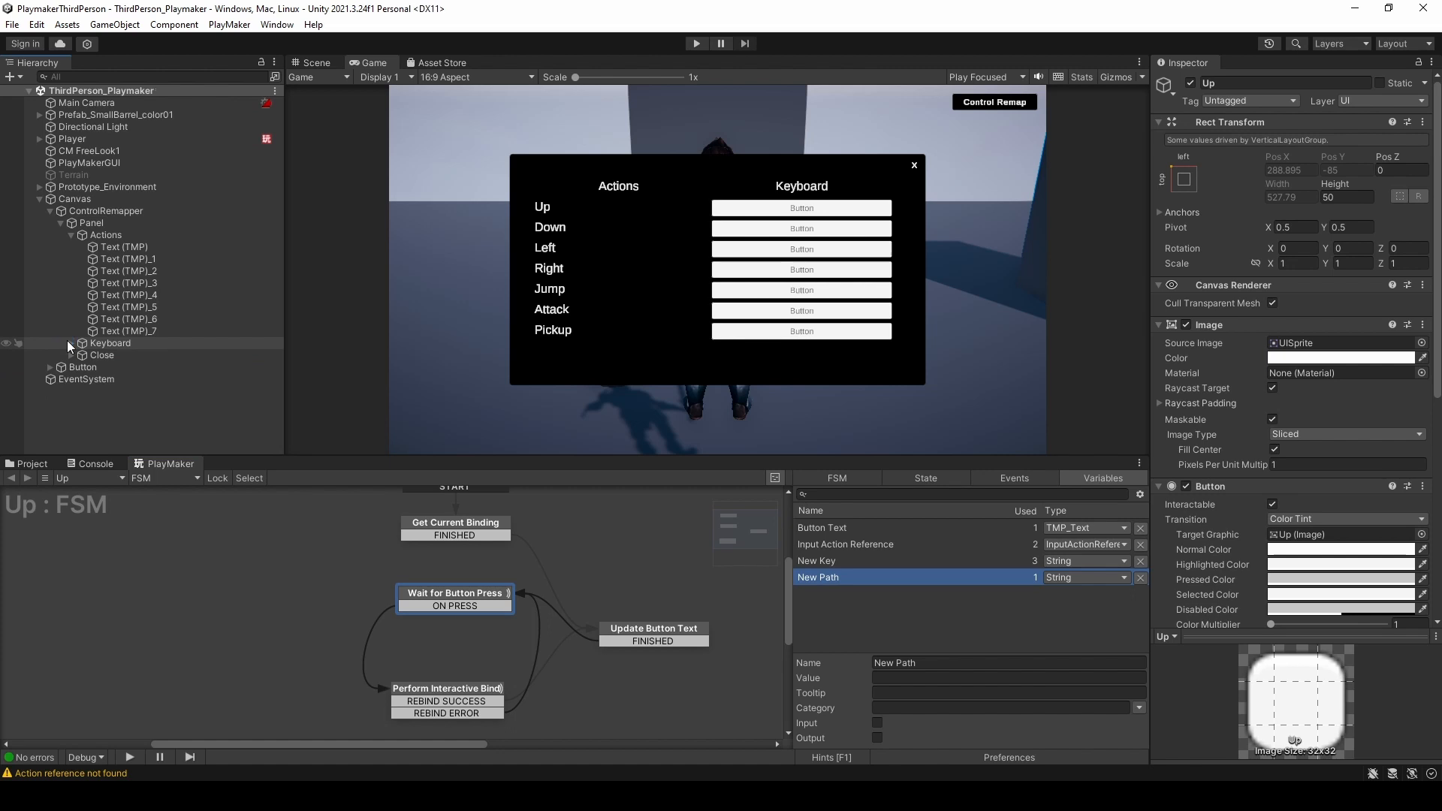
click(112, 223)
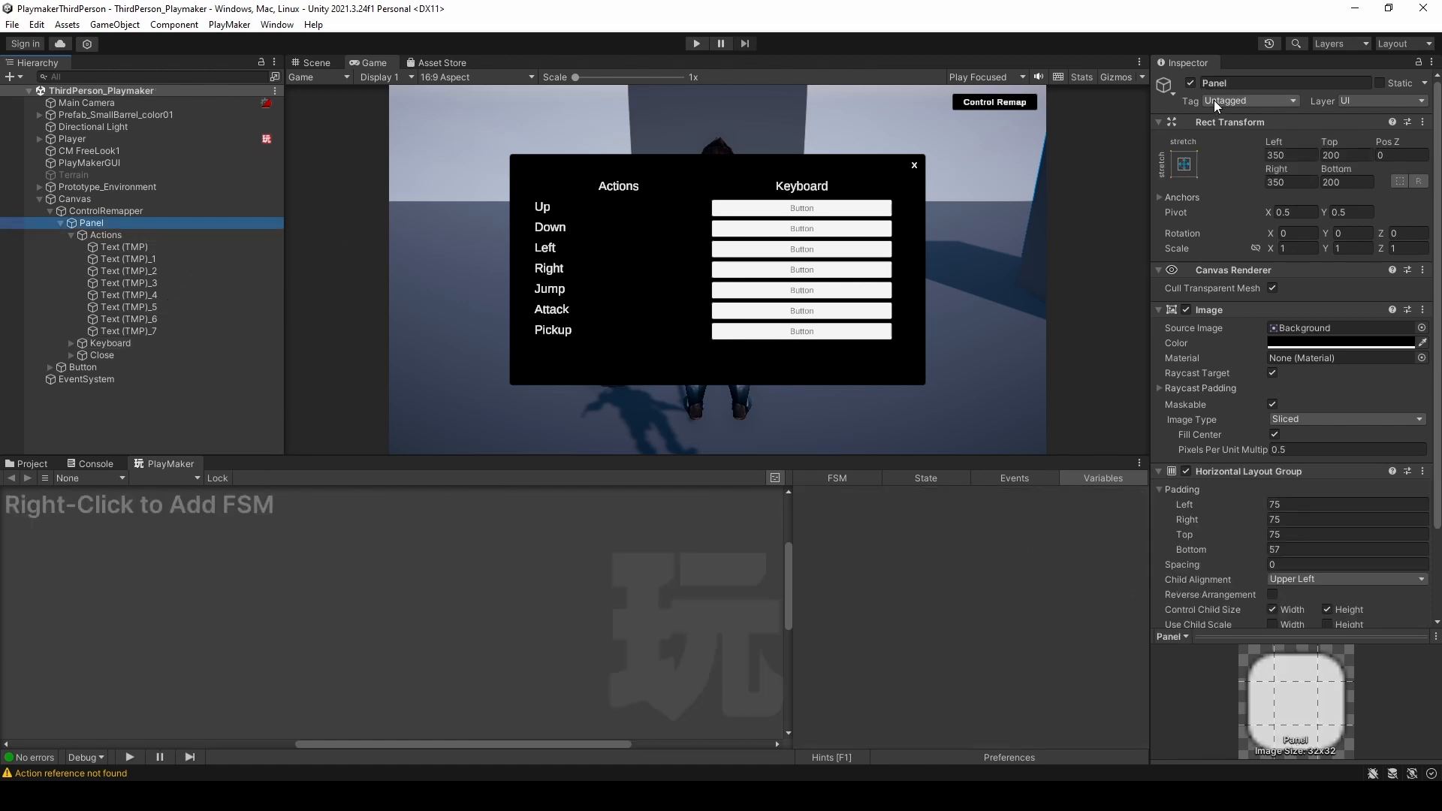
click(1192, 82)
click(1192, 83)
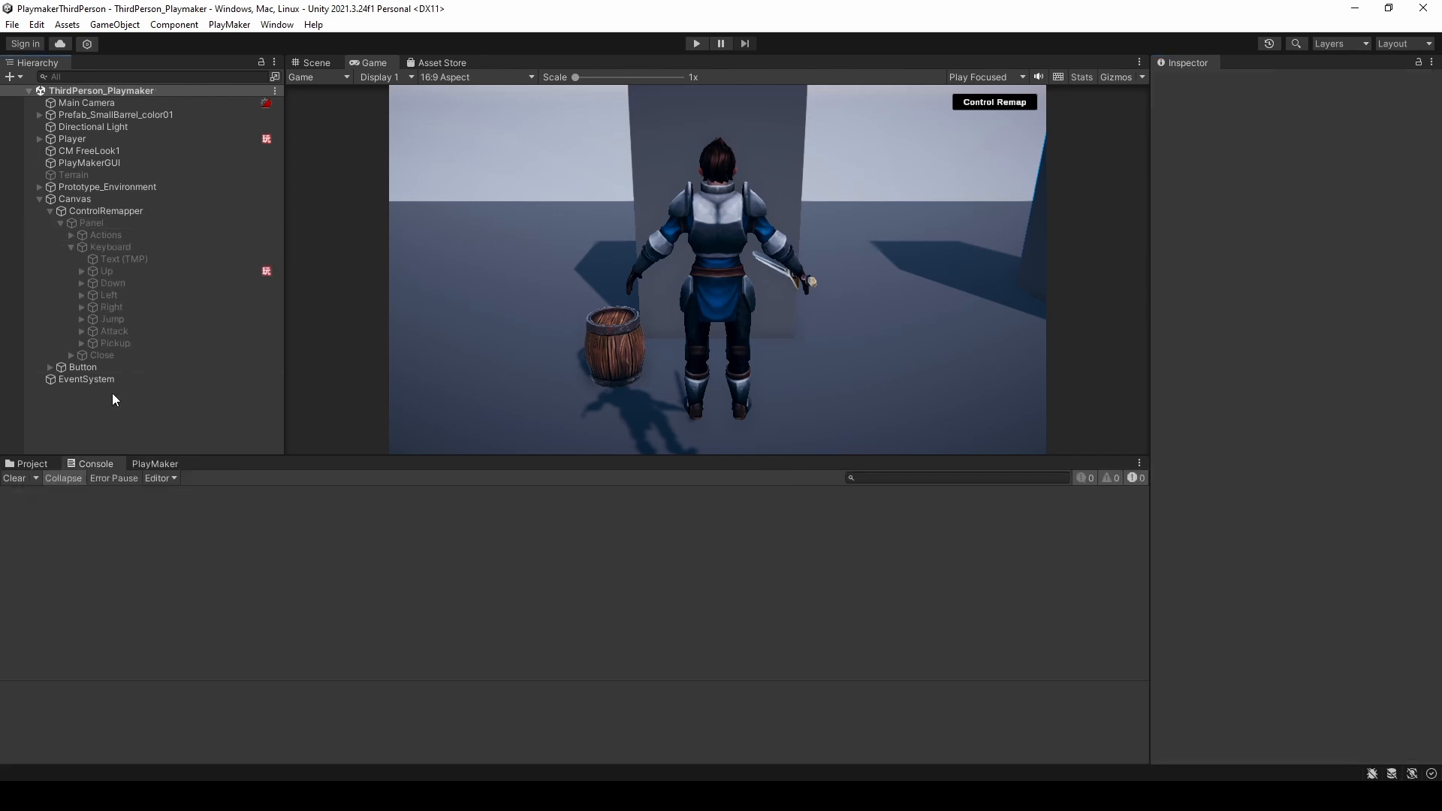
- Replace the EventSystem's Standalone Input Module with InputSystemUIInputModule and save the scene
click(106, 380)
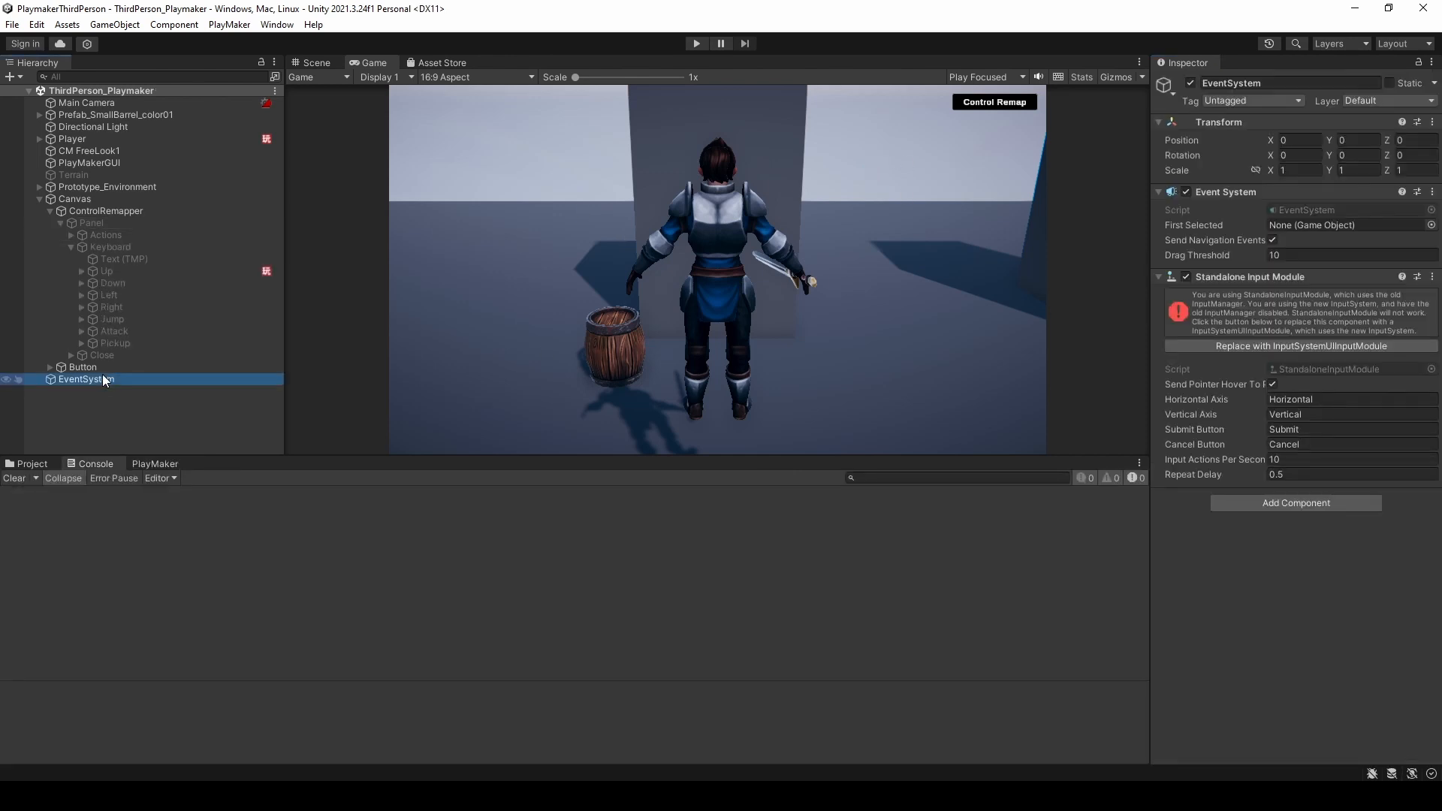
click(1312, 346)
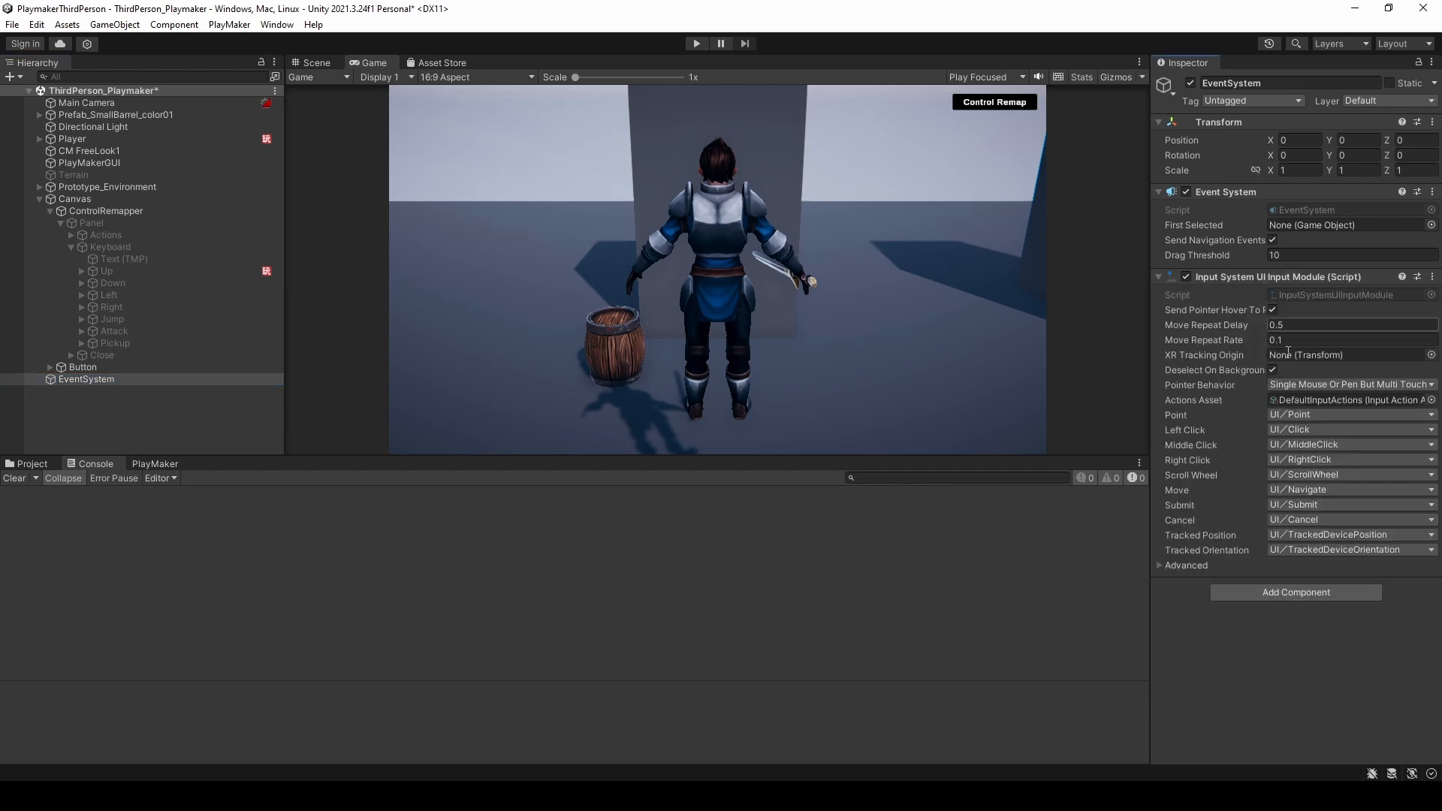
key(ctrl+s)
- Play-test the scene by rebinding Up to T in the Control Remap menu, and close the menu
click(696, 44)
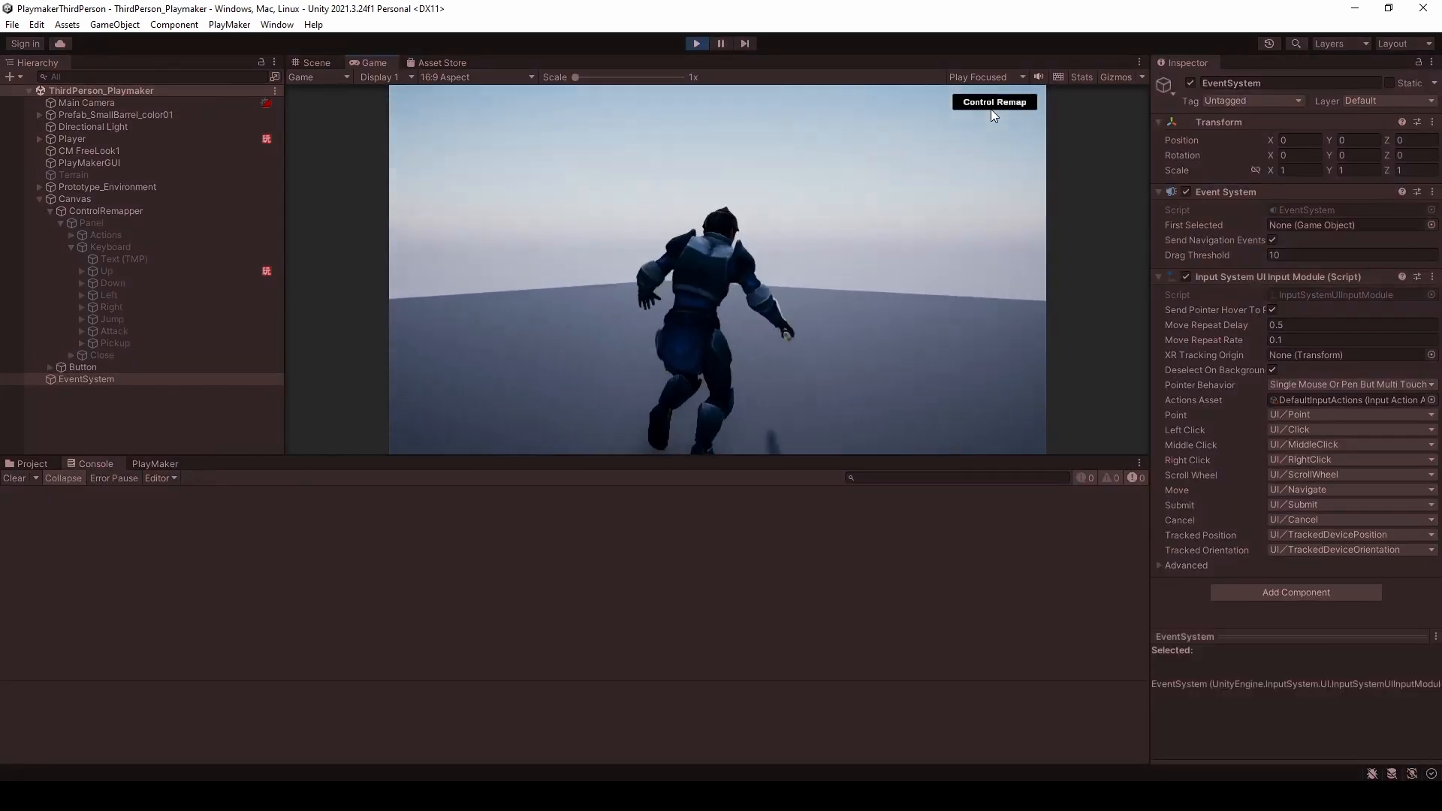
click(991, 102)
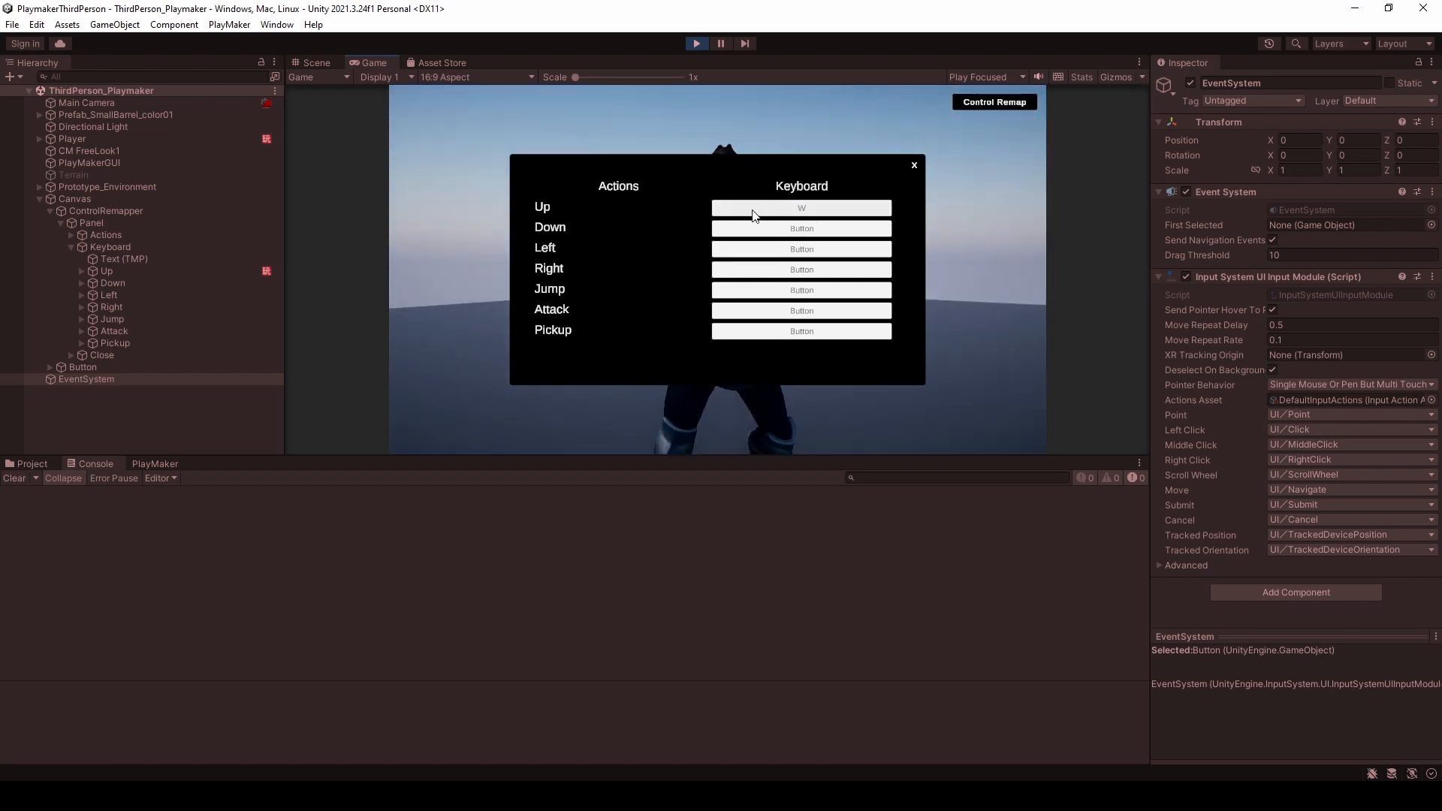
click(805, 215)
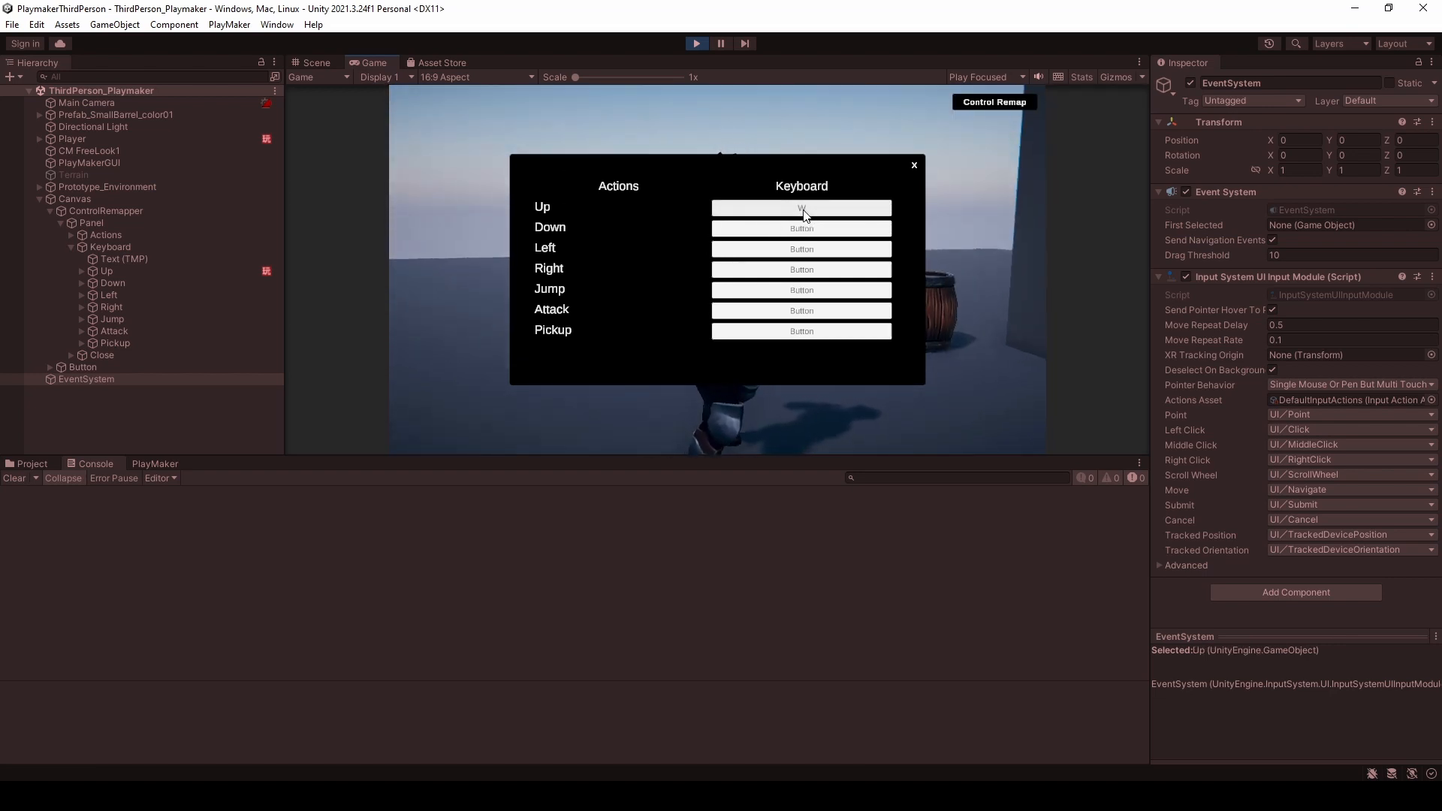
key(t)
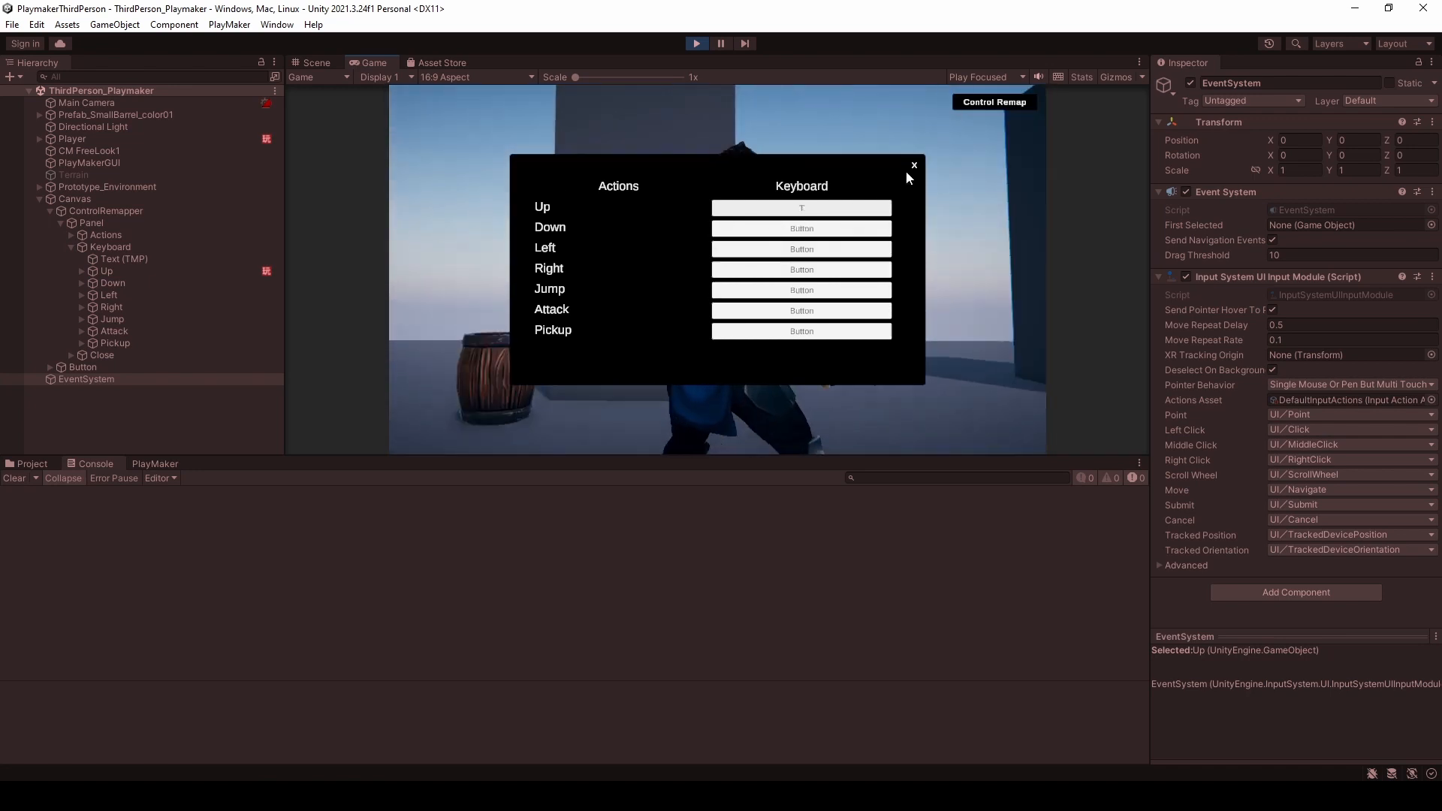
click(914, 165)
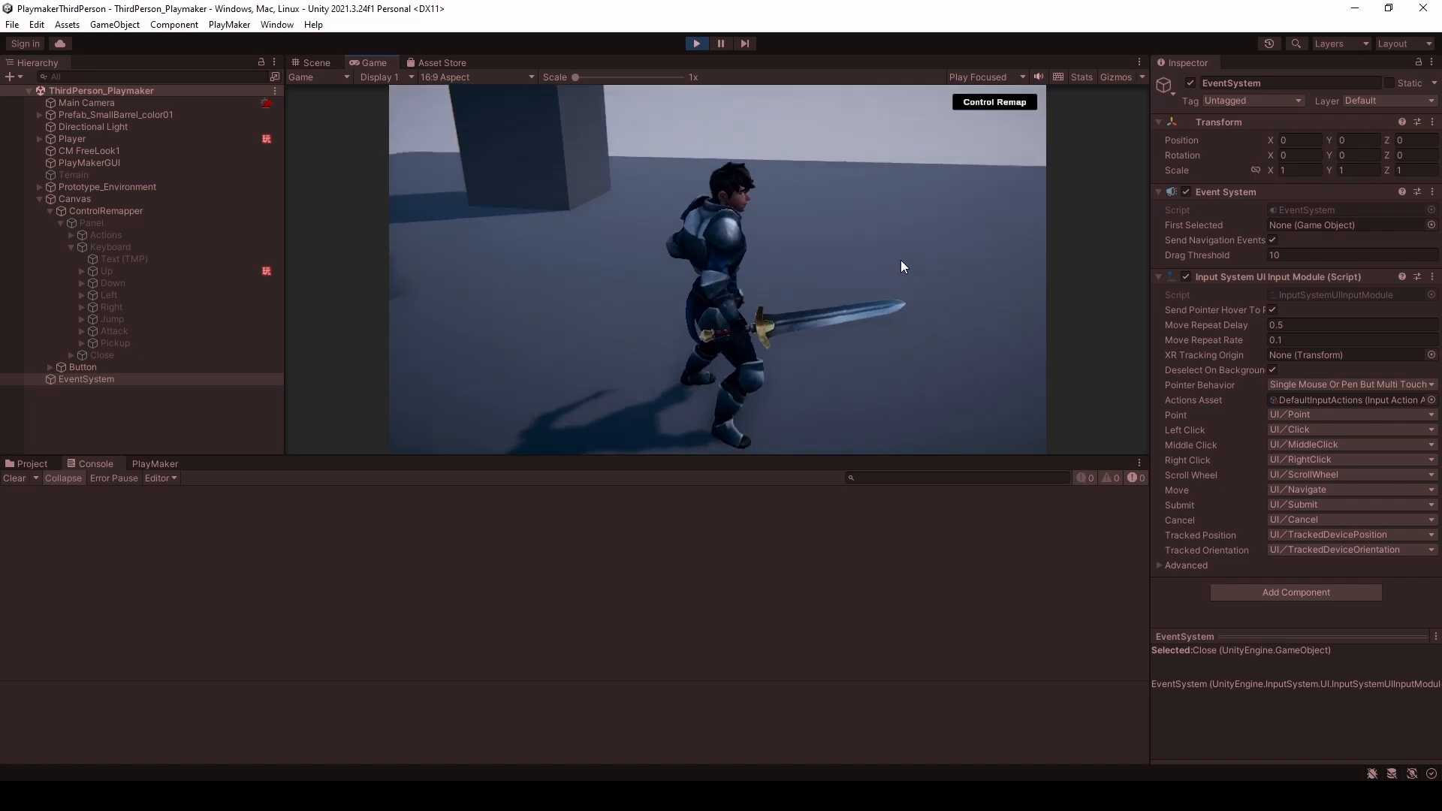
- Test the character's forward movement in the running game and stop the play-test
key(w)
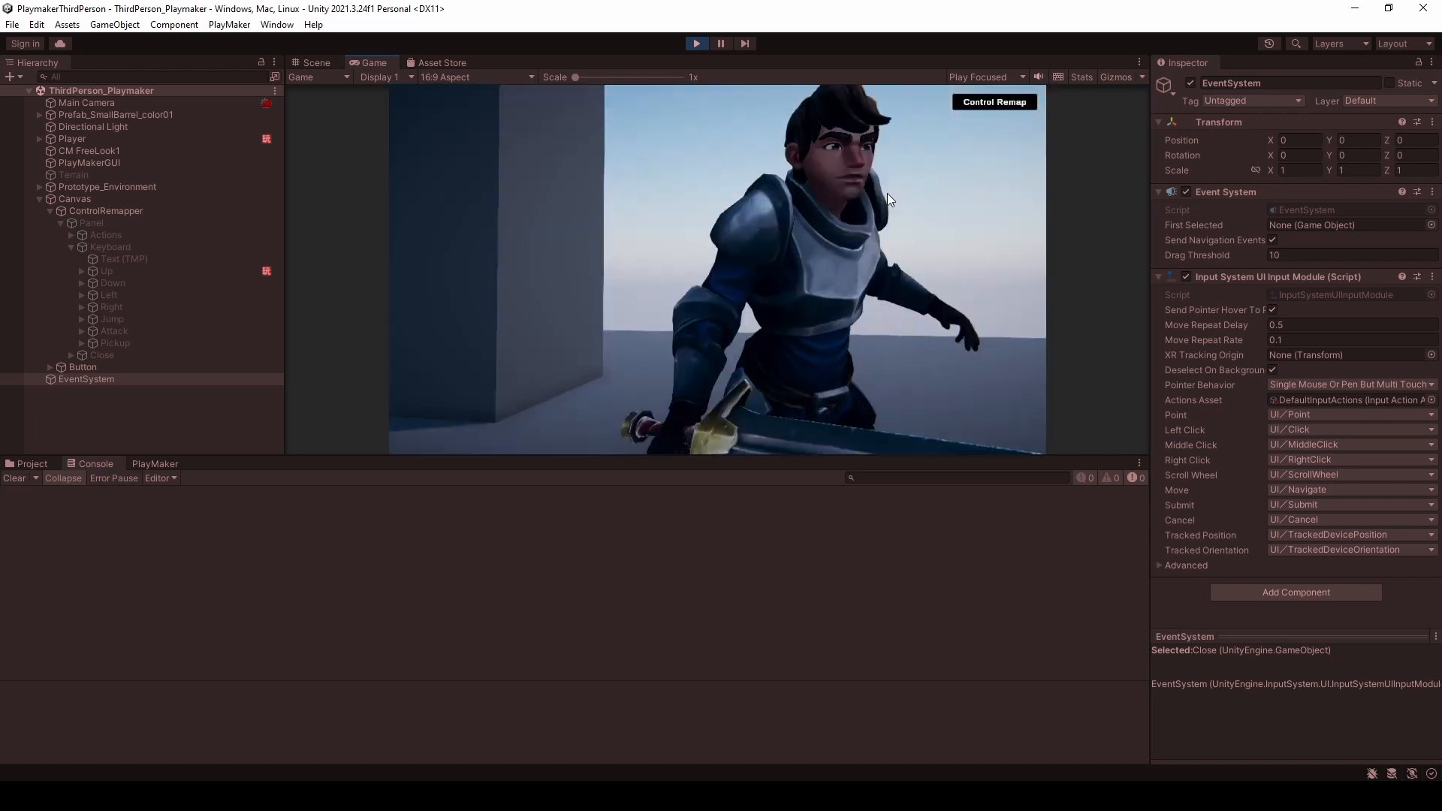
click(695, 43)
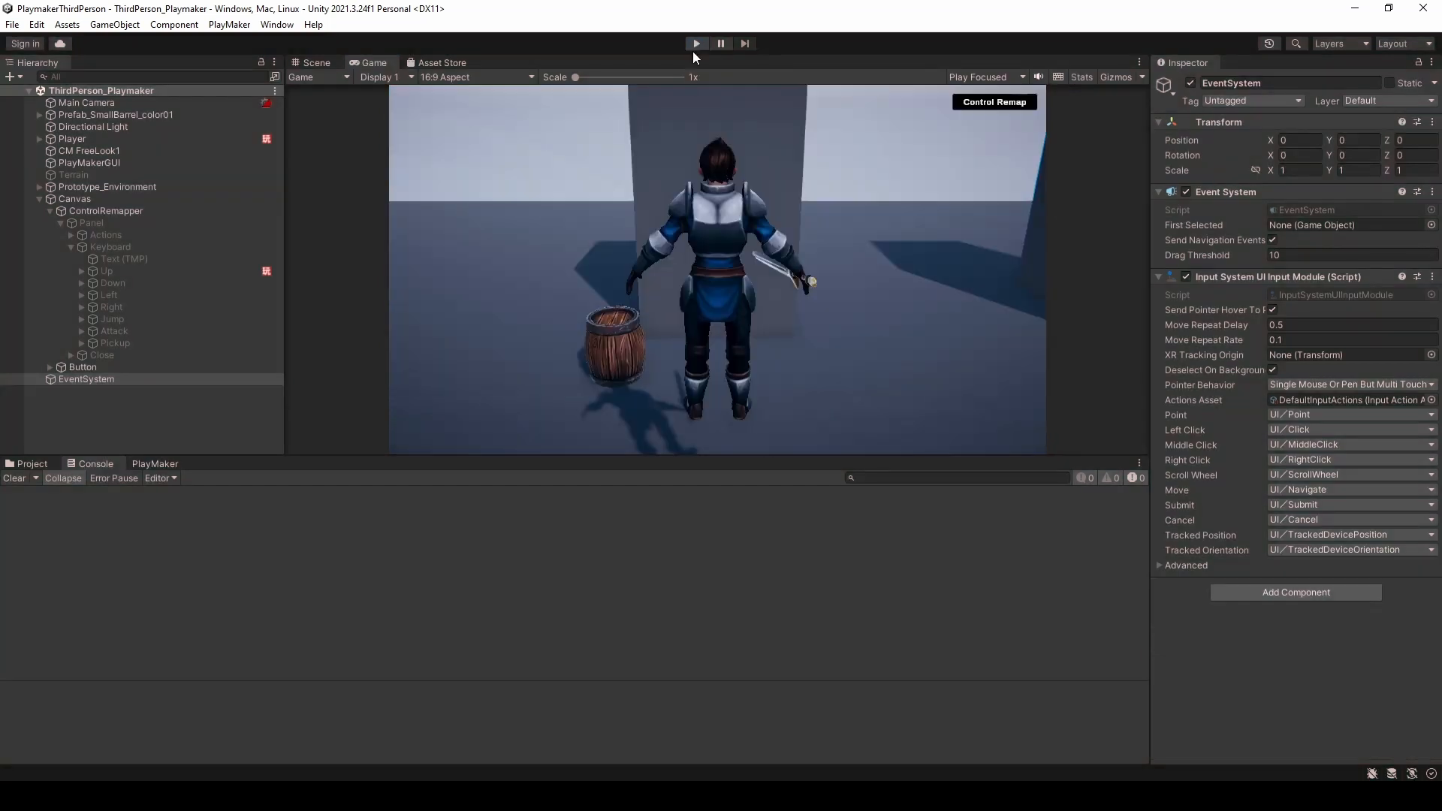
- Copy the Set Property action from Up's Update Button Text state into Perform Interactive Bind, placing it above the binding action
click(165, 461)
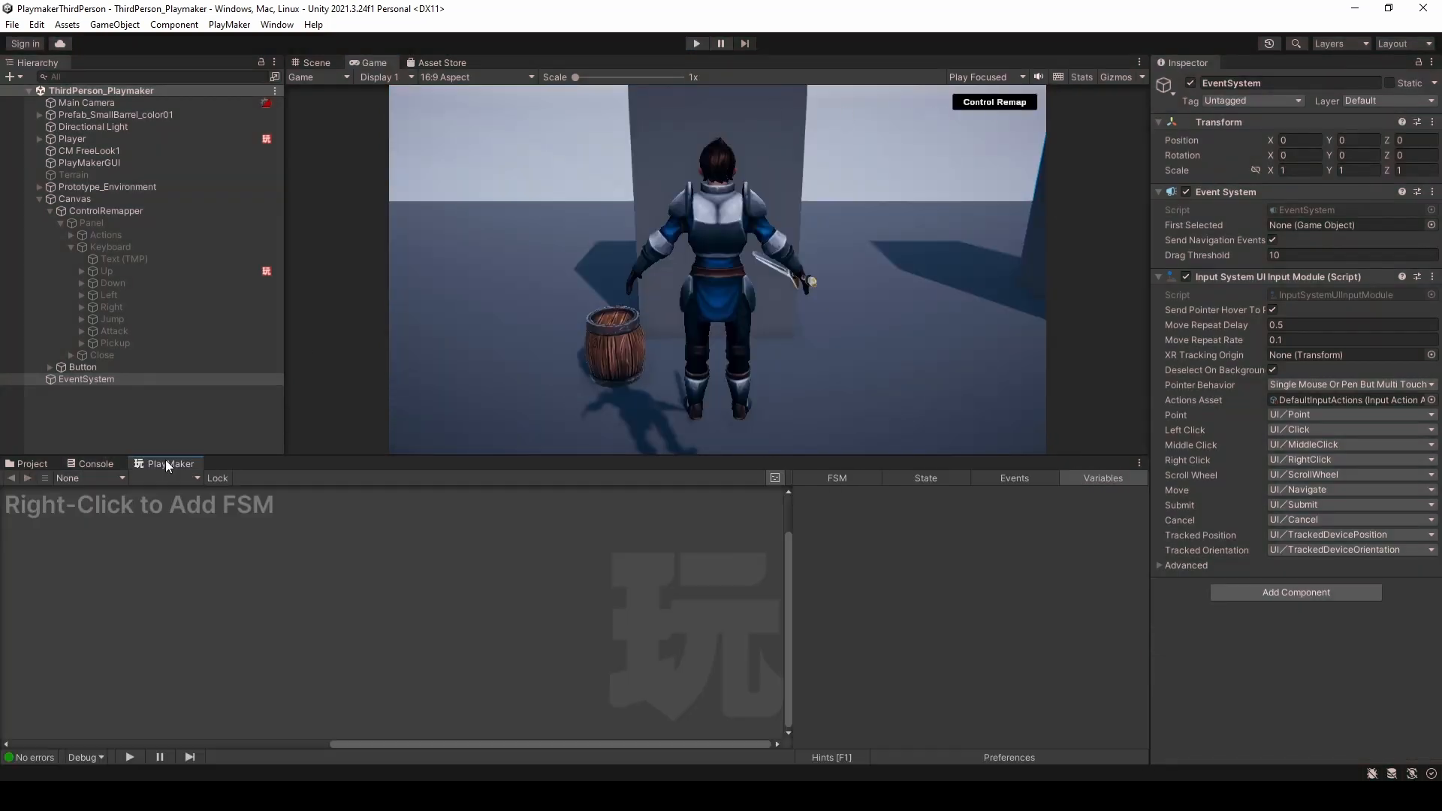
click(131, 273)
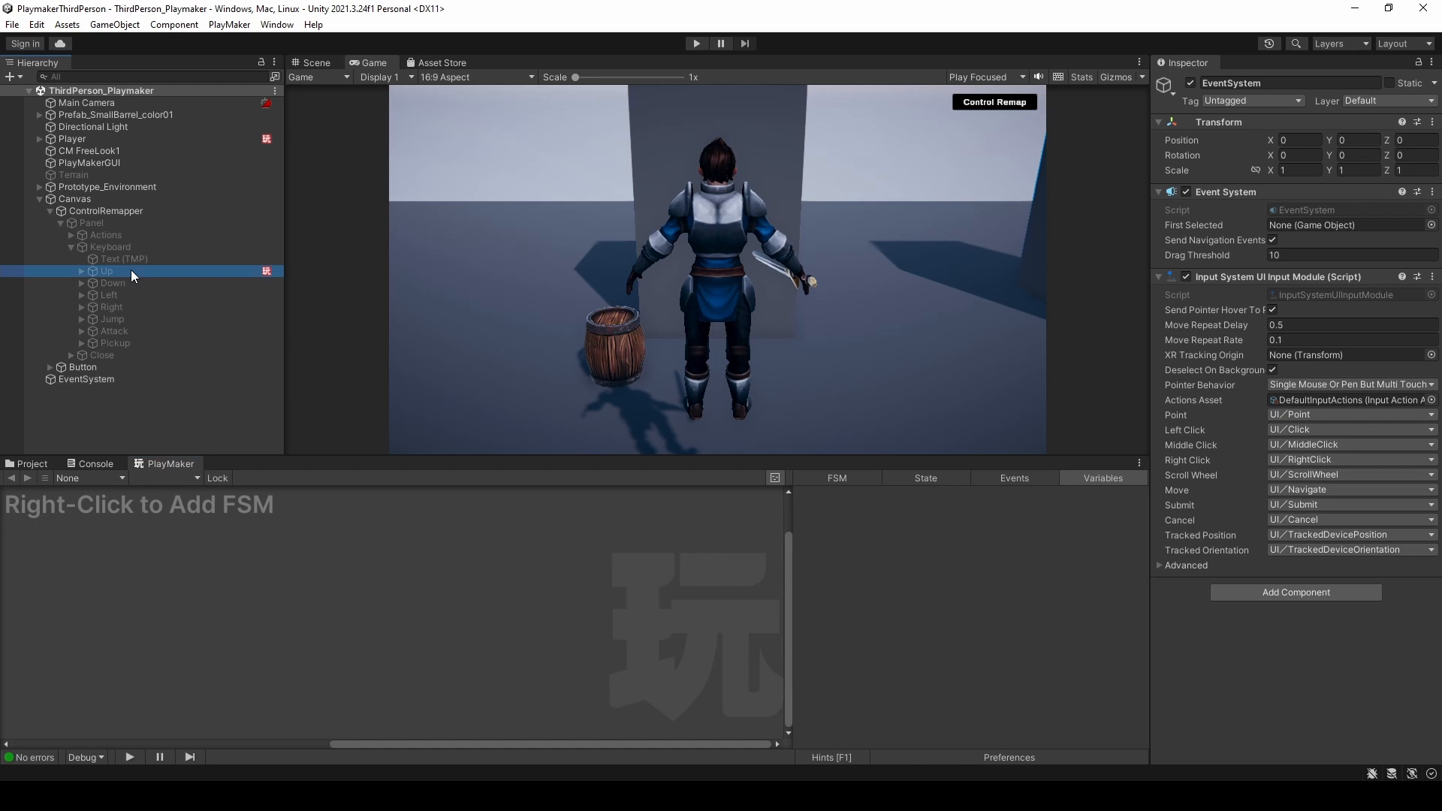
middle_drag(266, 596, 491, 519)
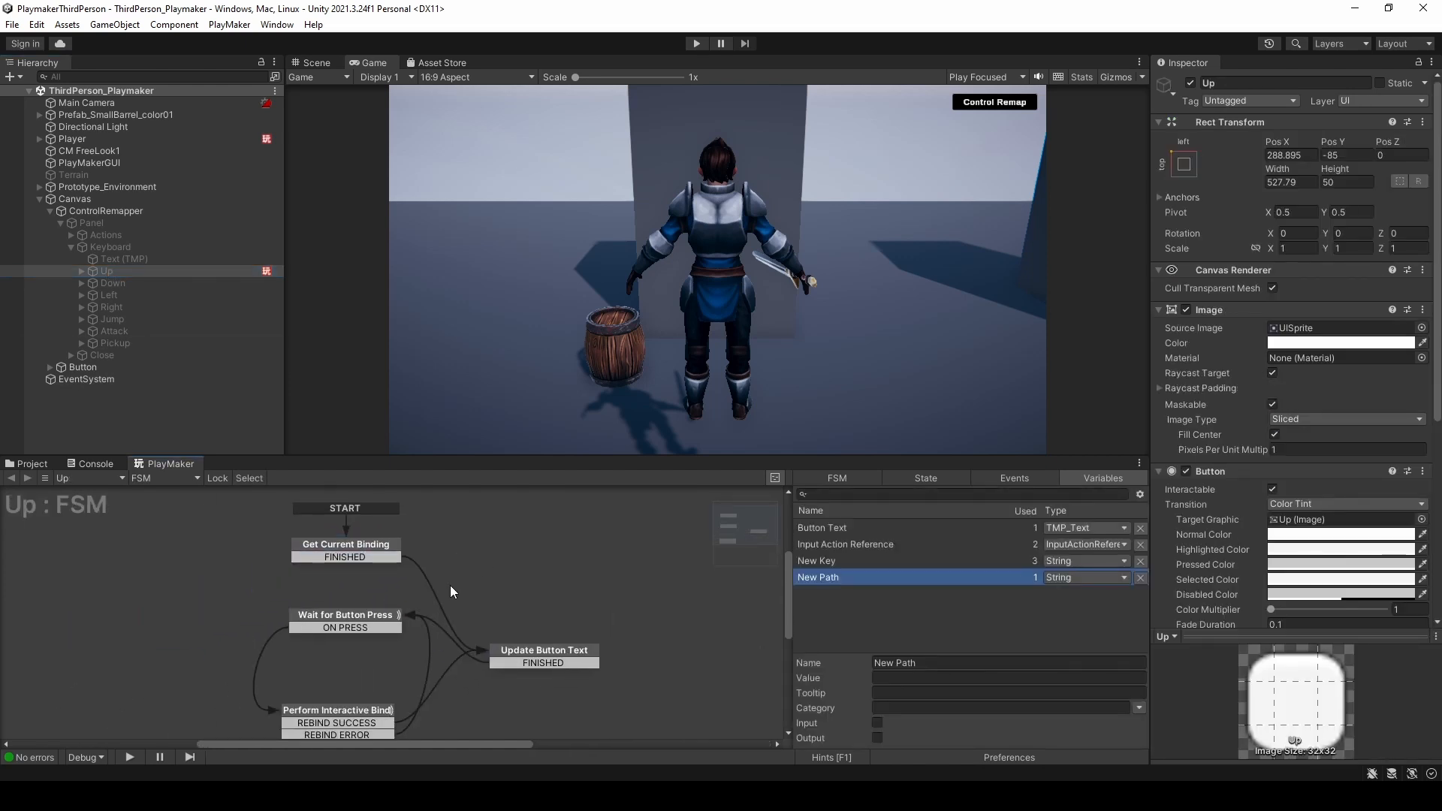
middle_drag(450, 587, 459, 562)
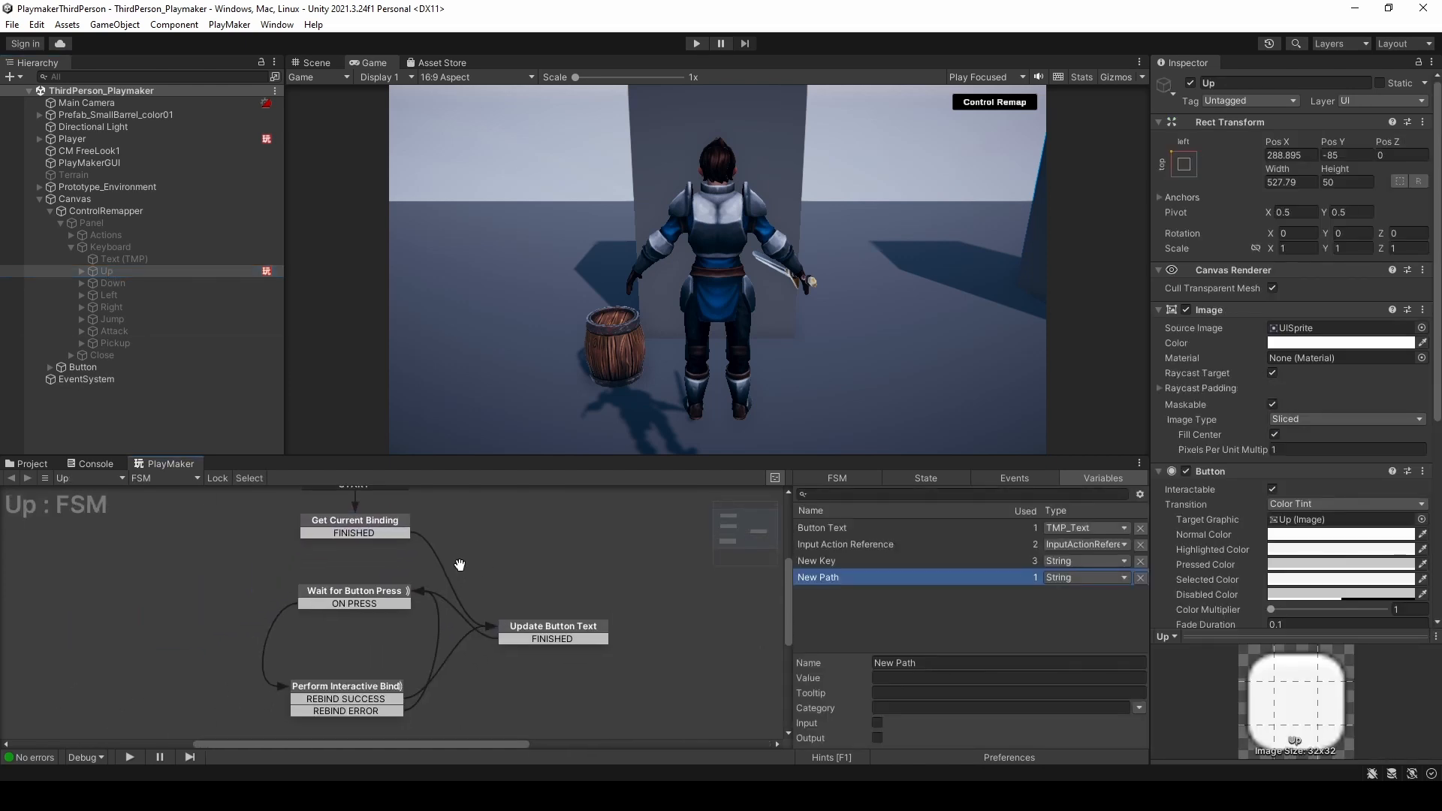
click(369, 688)
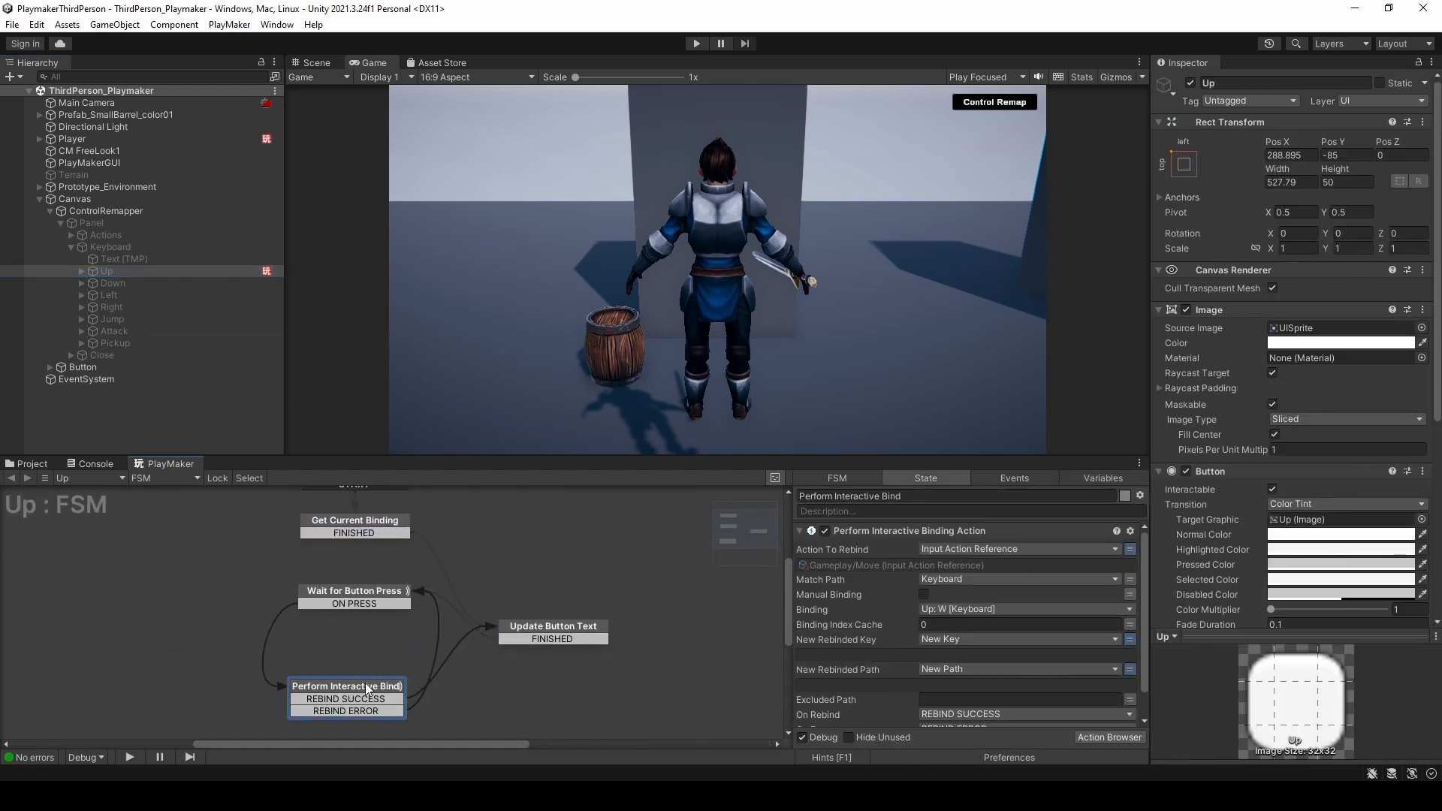
click(801, 532)
click(587, 624)
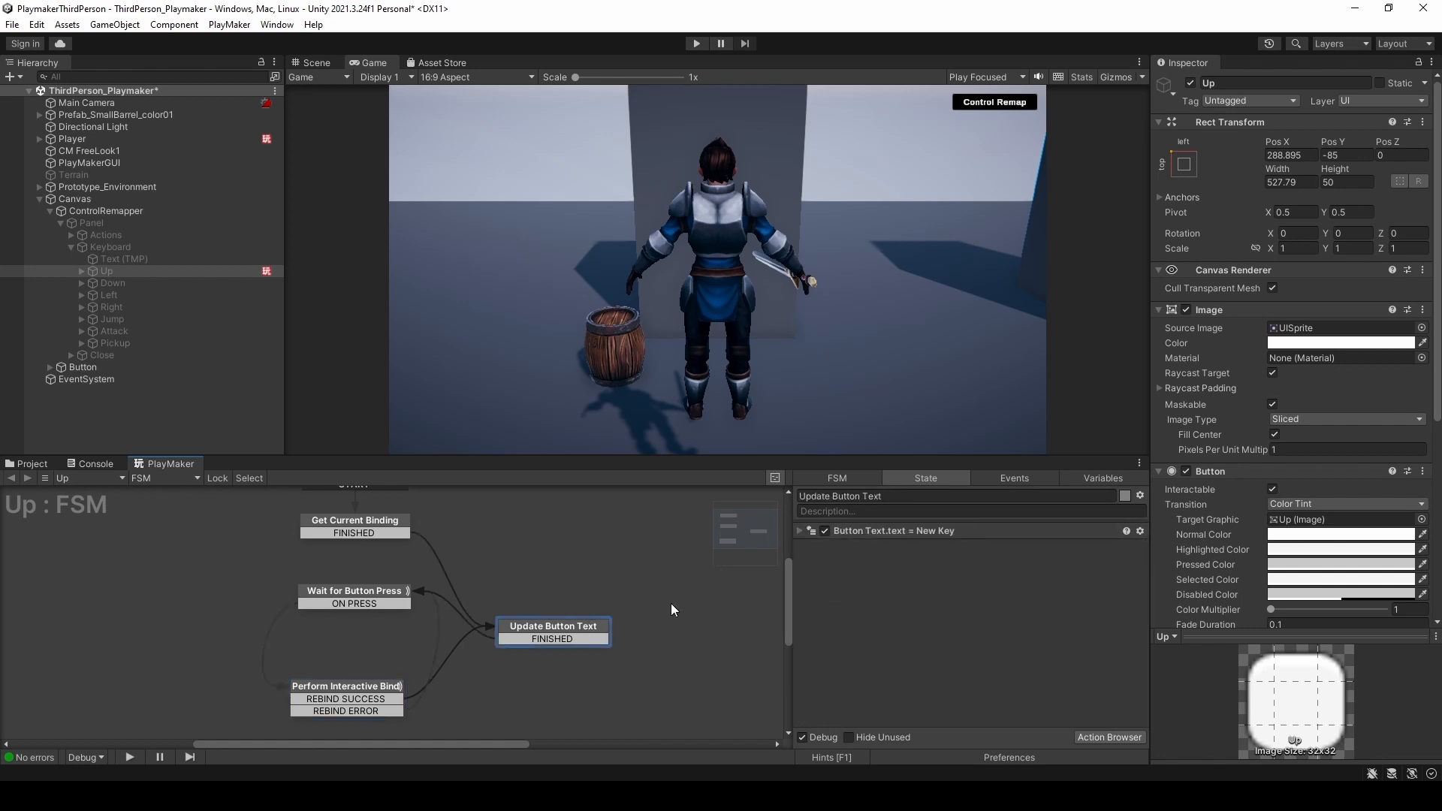
click(854, 534)
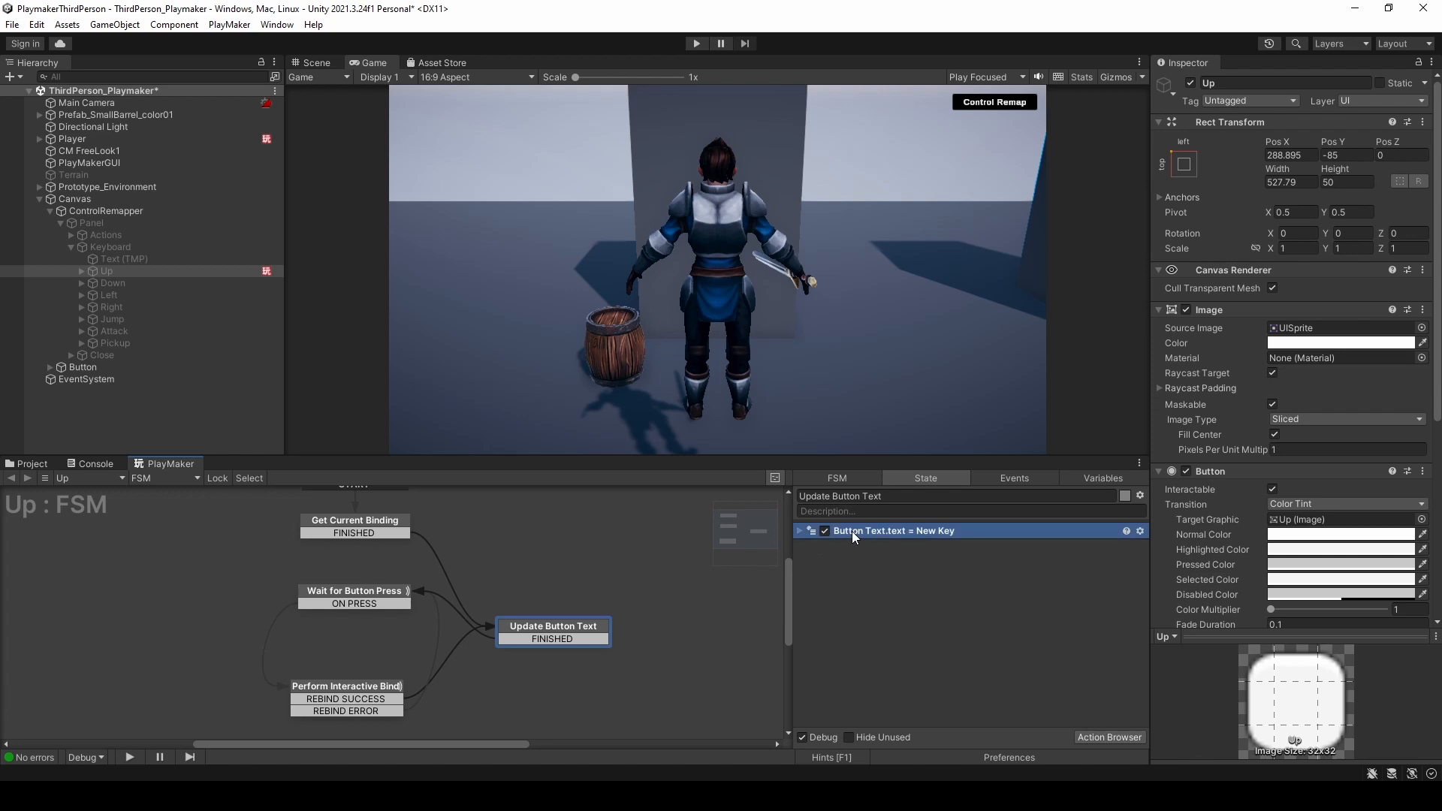
click(397, 686)
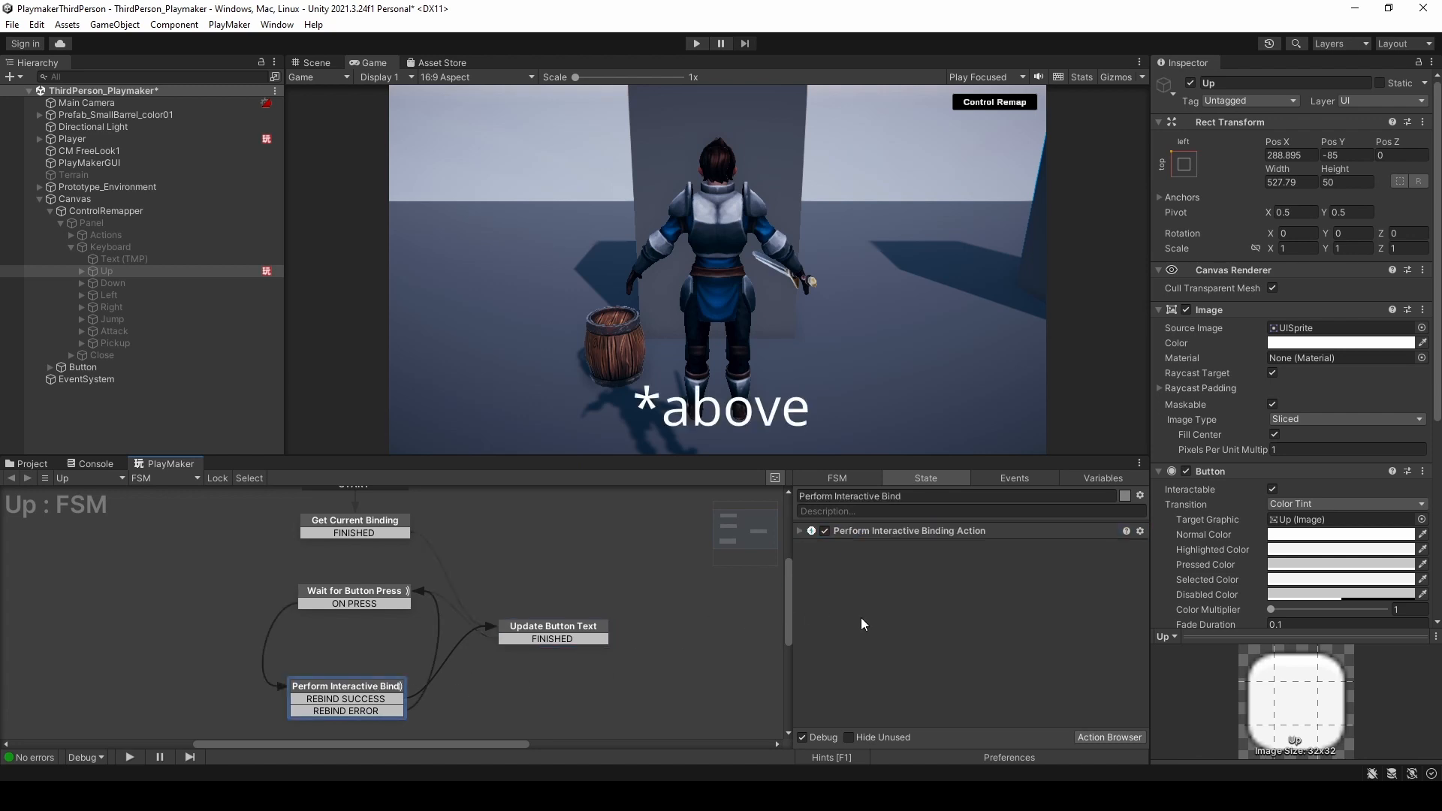
key(ctrl+v)
drag(872, 550, 873, 531)
- Set the copied Set Property action's value to the fixed text "Press a Key" instead of a variable
click(804, 534)
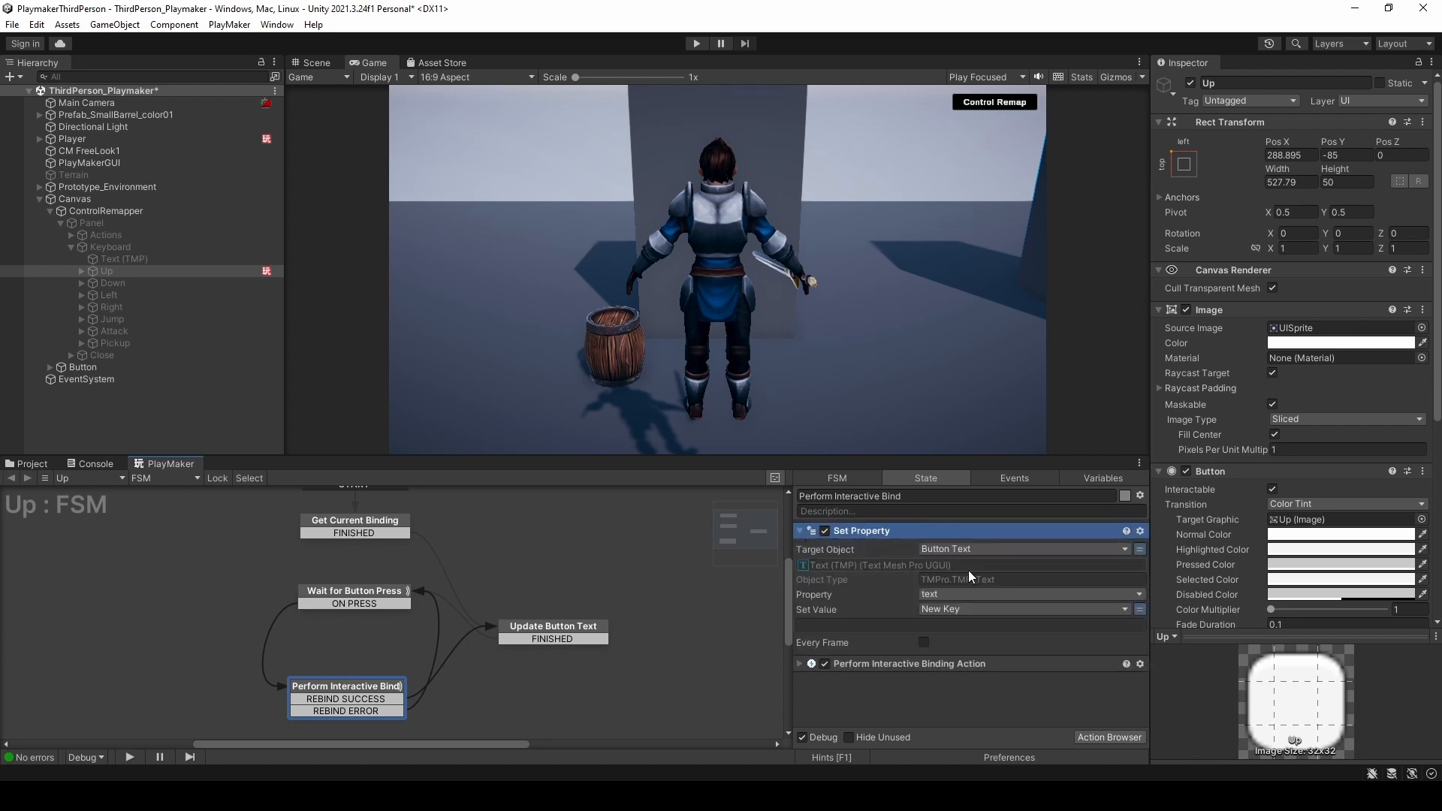
click(1140, 611)
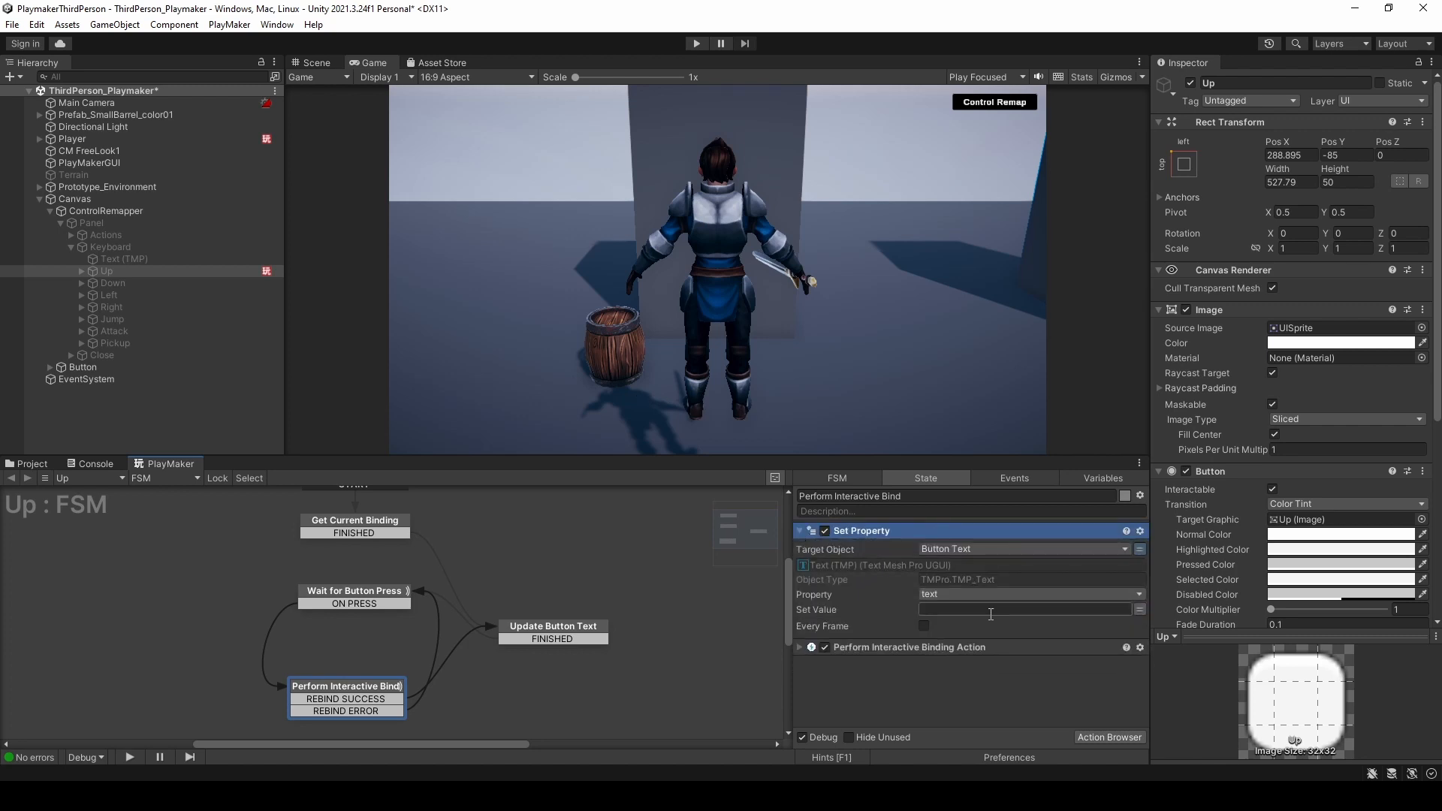
text(Press a Key)
- Add a UI Graphic Set Color action above Set Property in the Perform Interactive Bind state
click(1097, 738)
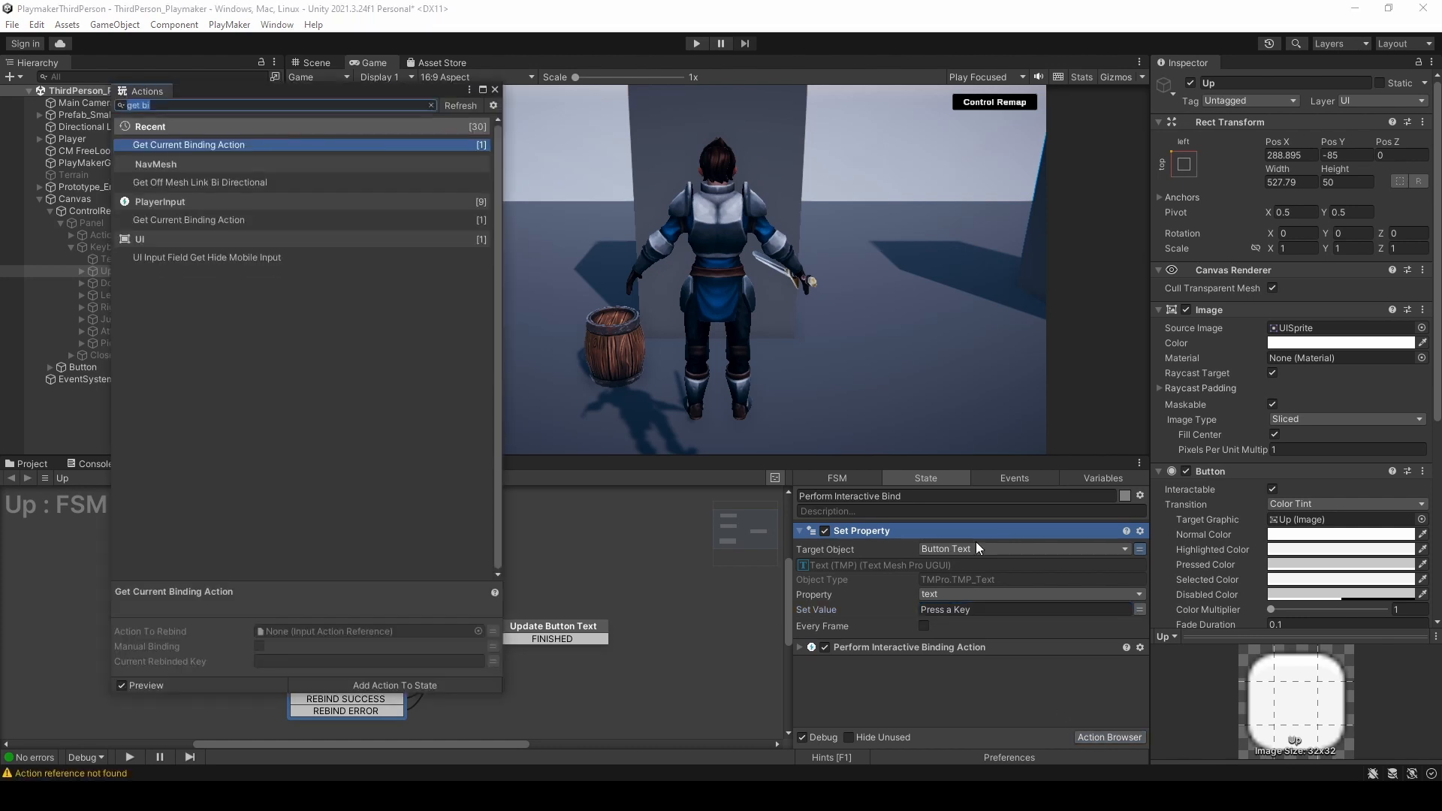
text(graphi)
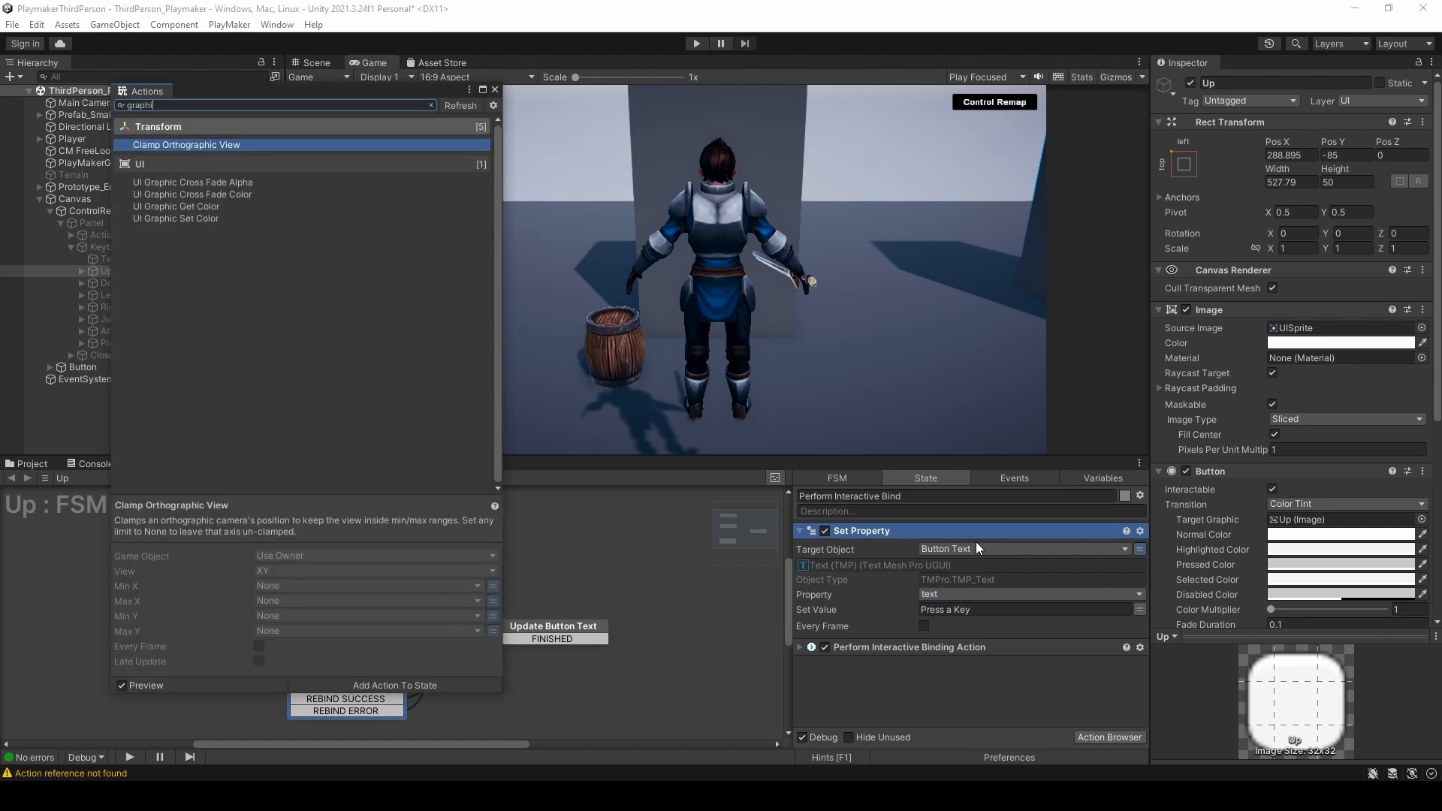
click(187, 218)
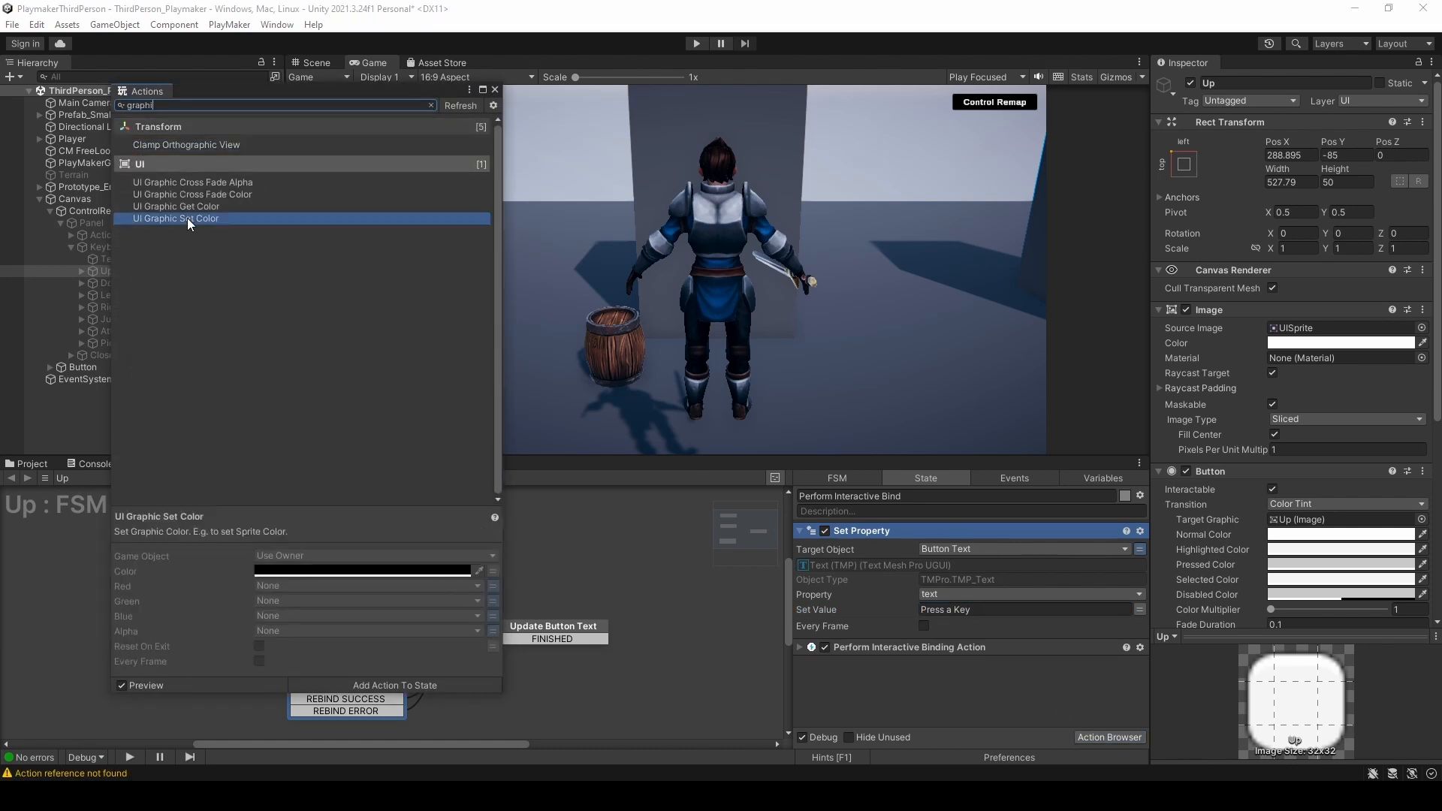
double_click(187, 218)
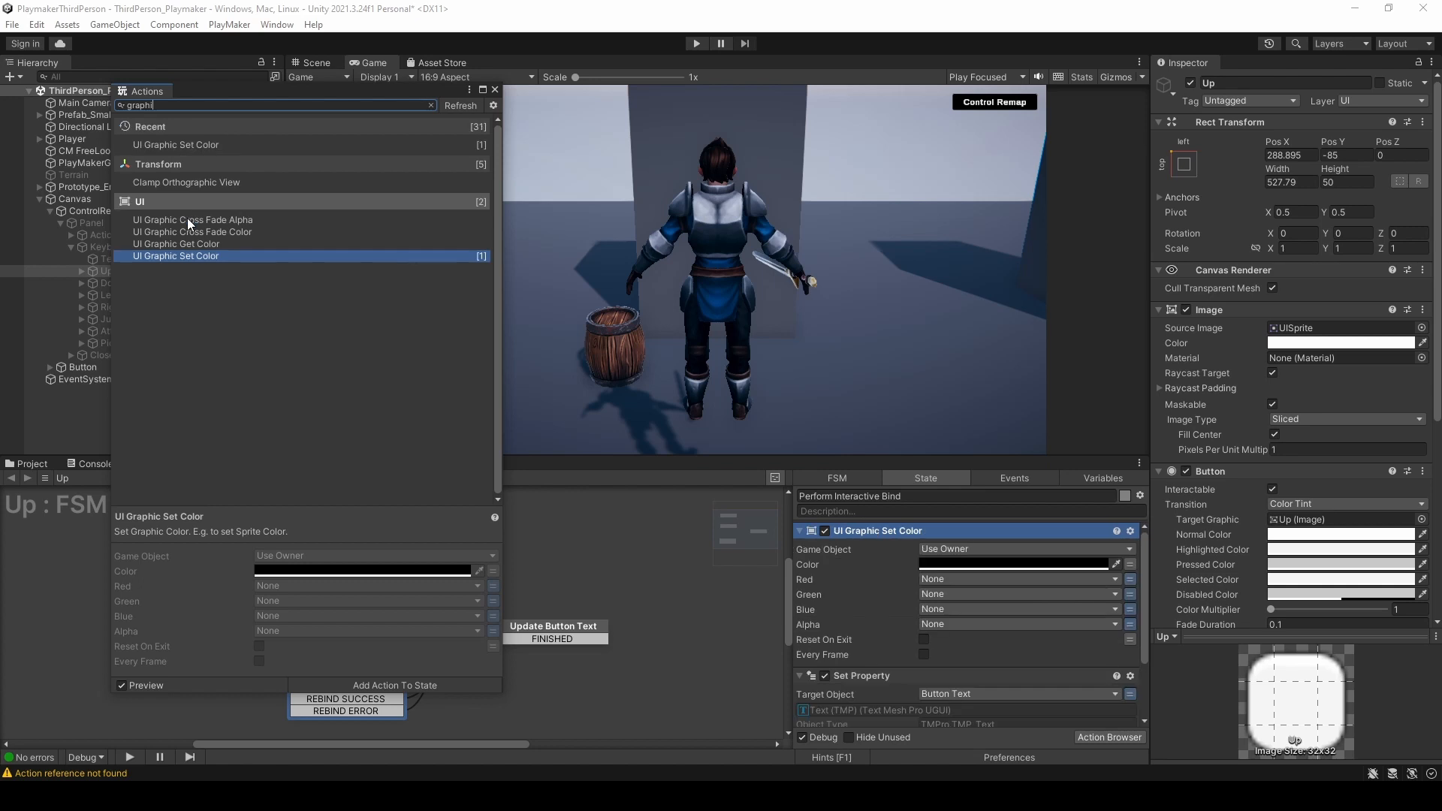
click(495, 90)
- Set the UI Graphic Set Color action's color to bright green, 3BFF1C
click(970, 564)
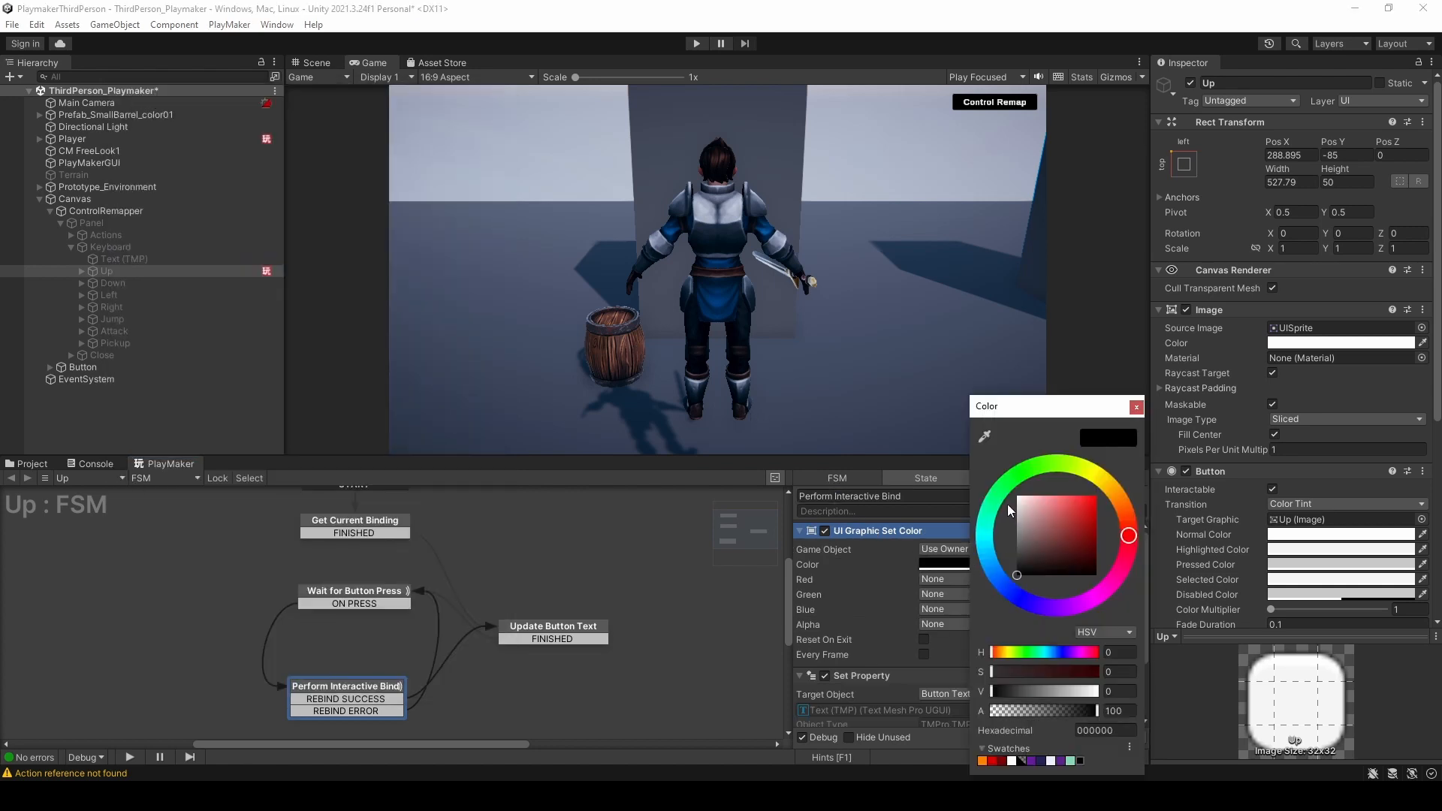
click(1029, 472)
click(1083, 514)
drag(1084, 513, 1089, 487)
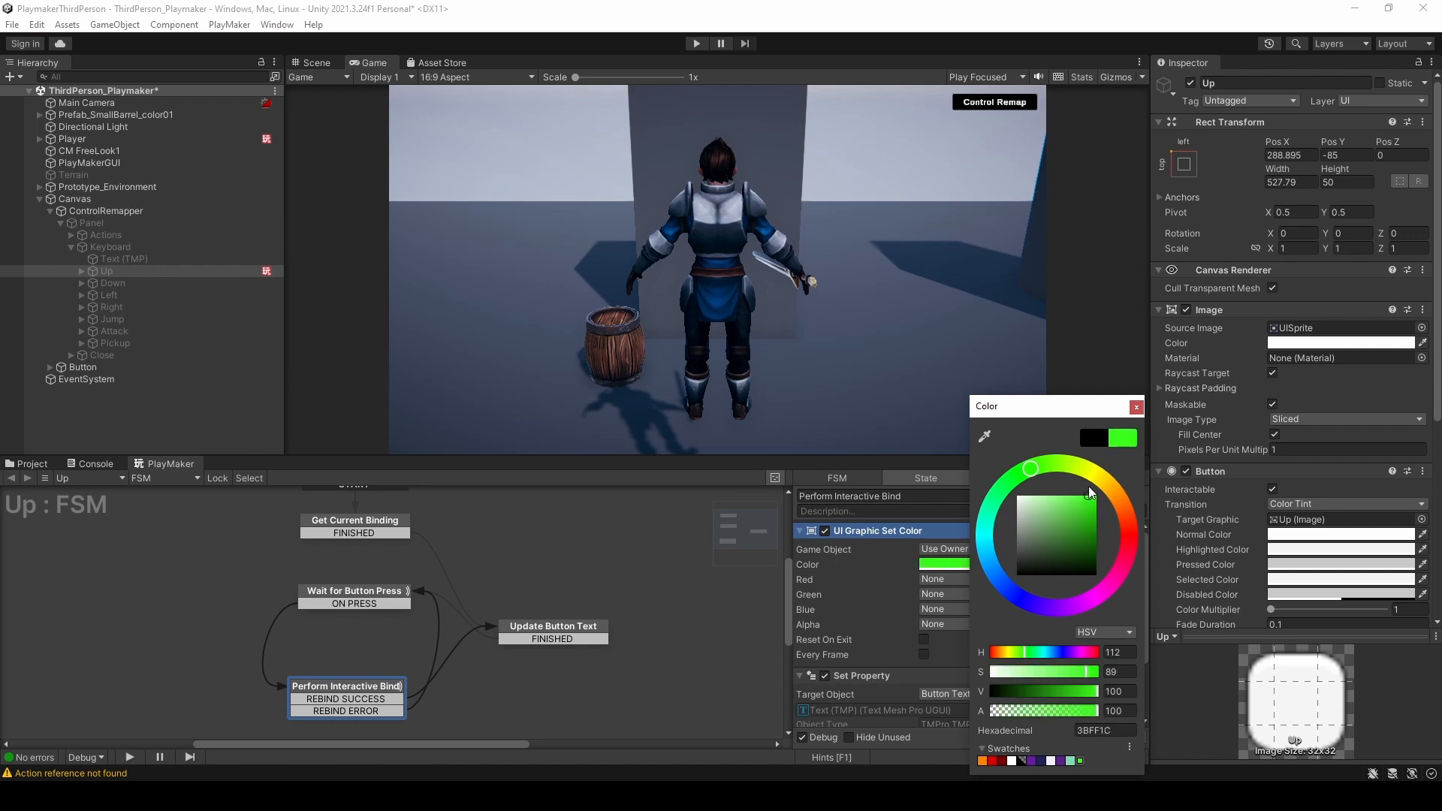
click(1137, 407)
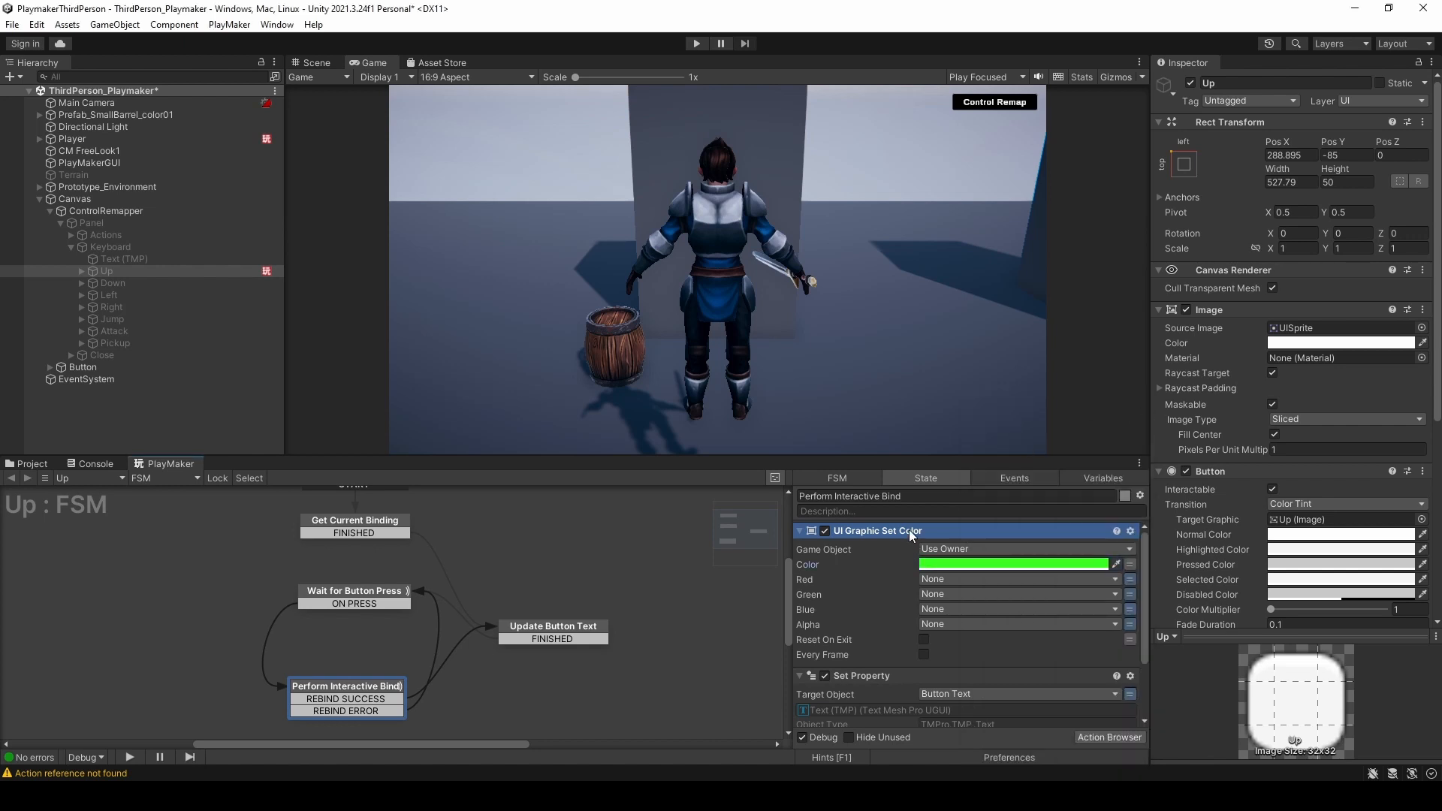
- Copy the UI Graphic Set Color action into the Update Button Text state with its color set to white, and save the scene
click(524, 628)
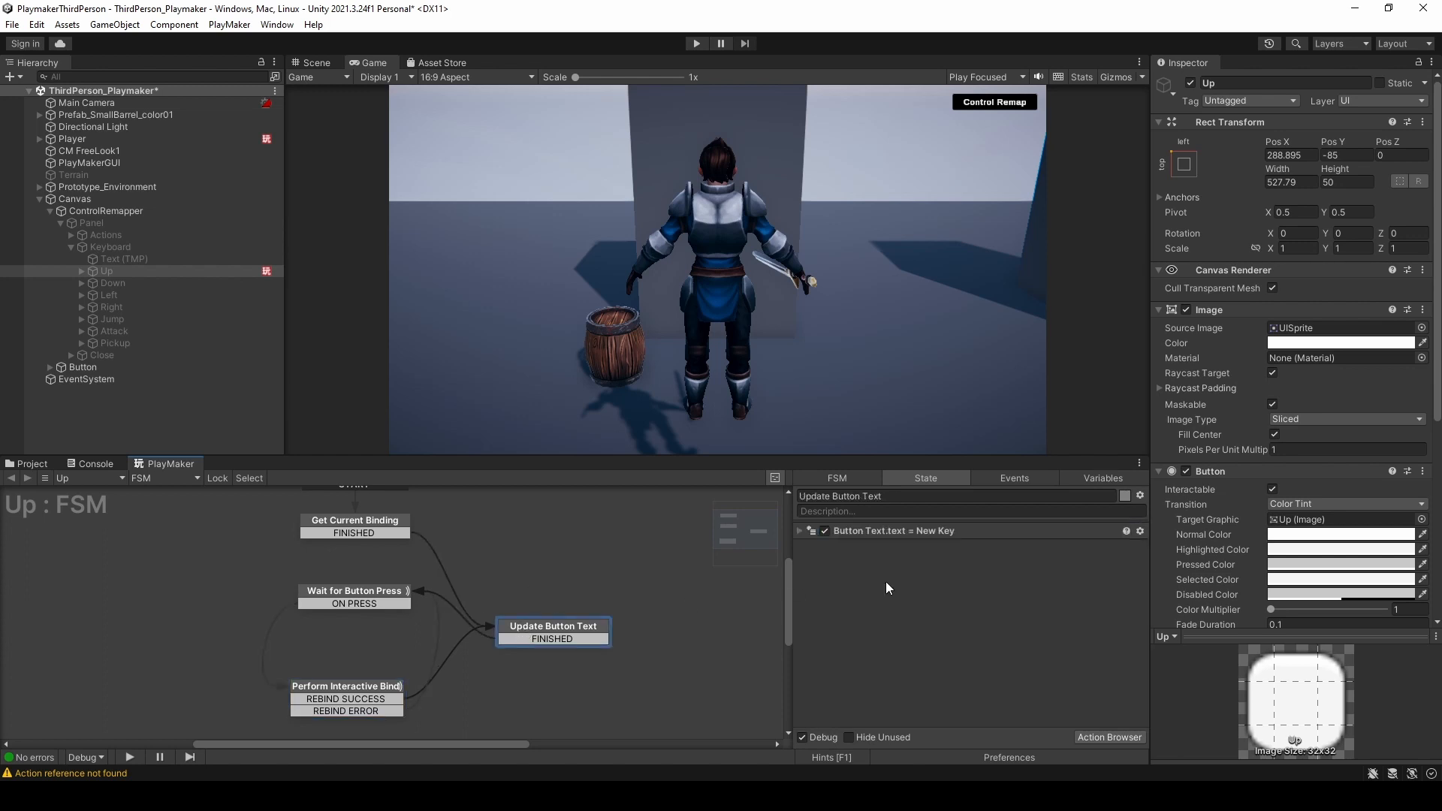
key(ctrl+v)
click(931, 581)
drag(987, 559, 947, 410)
click(681, 573)
key(ctrl+s)
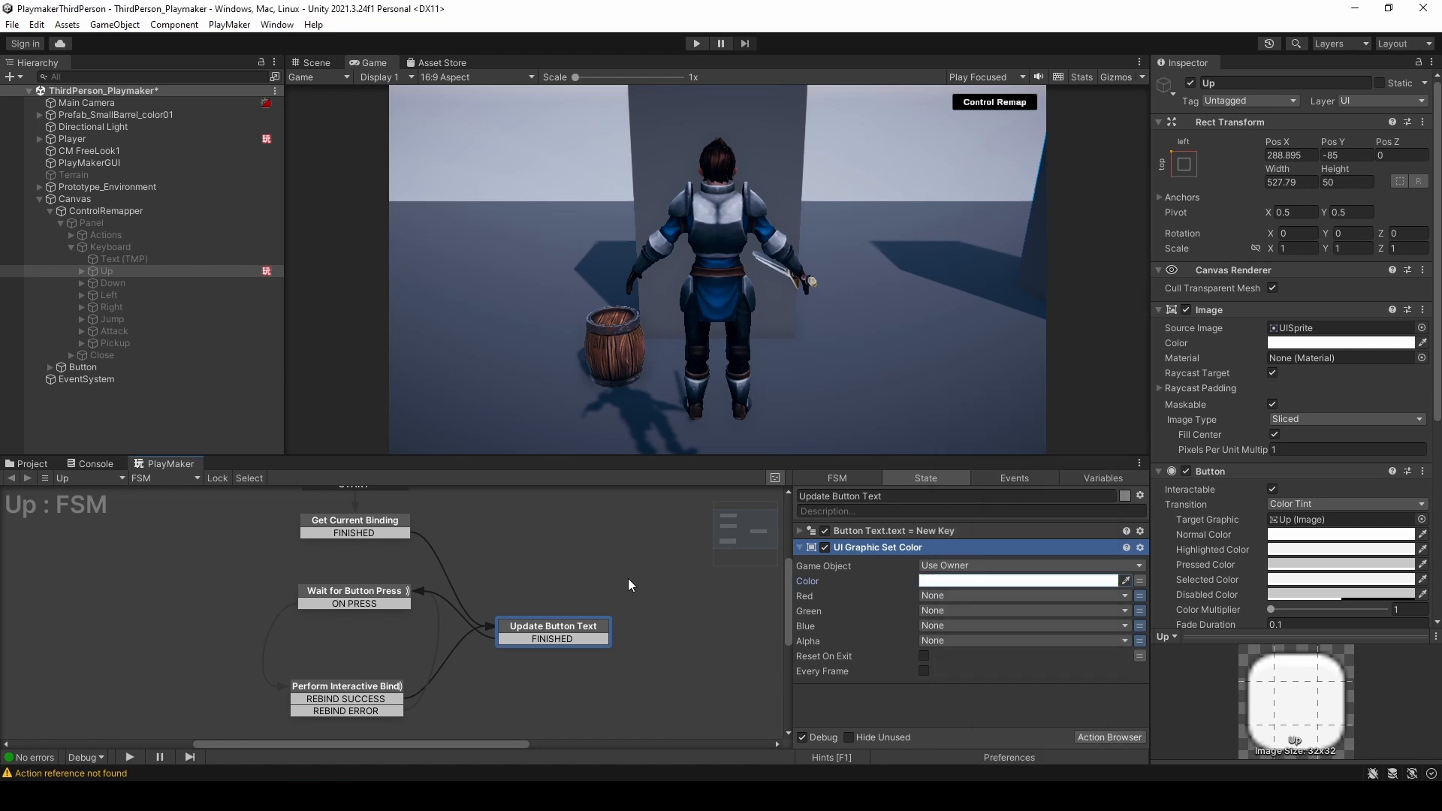
- Enable Manual Binding on the Perform Interactive Binding Action in the Perform Interactive Bind state
middle_drag(534, 610, 544, 615)
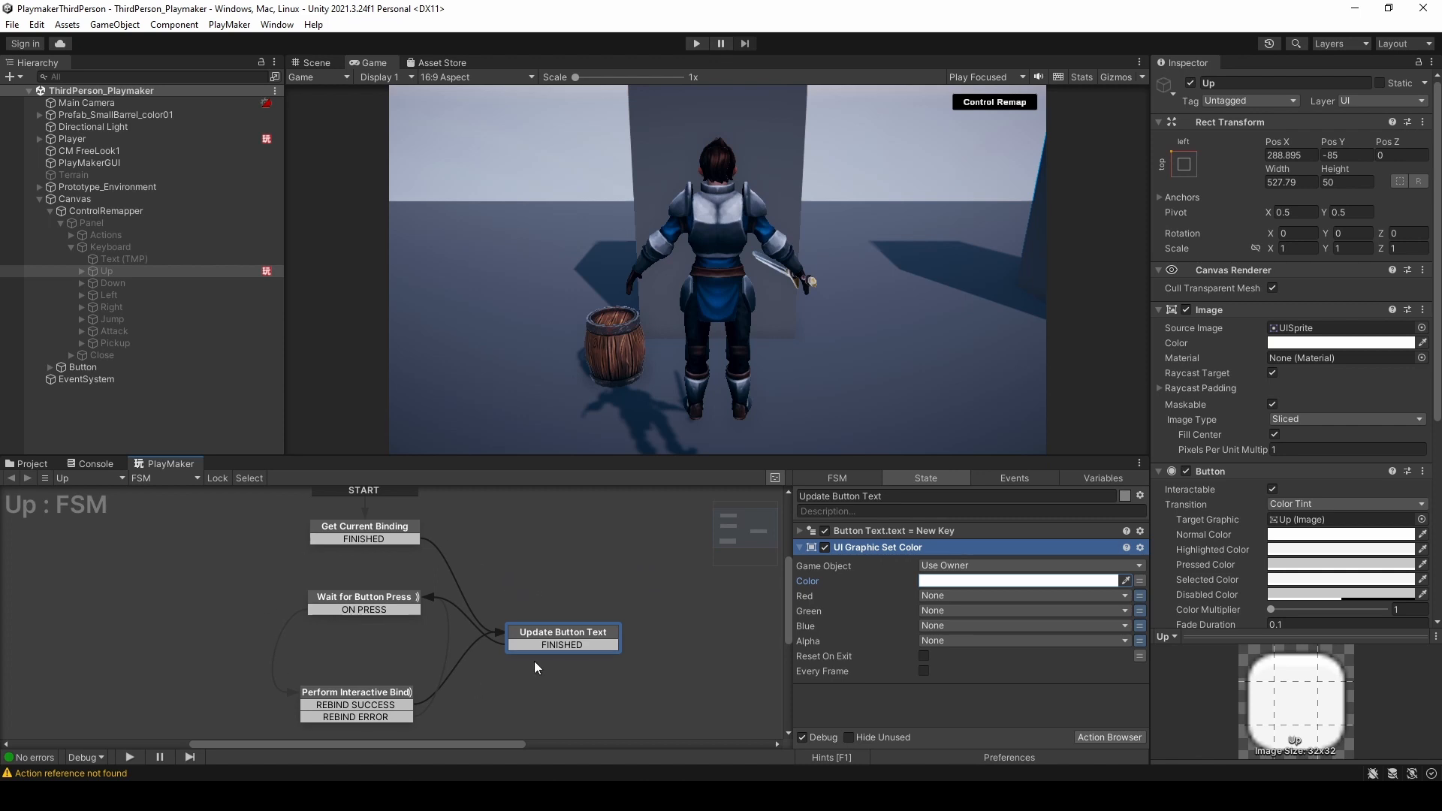
click(449, 583)
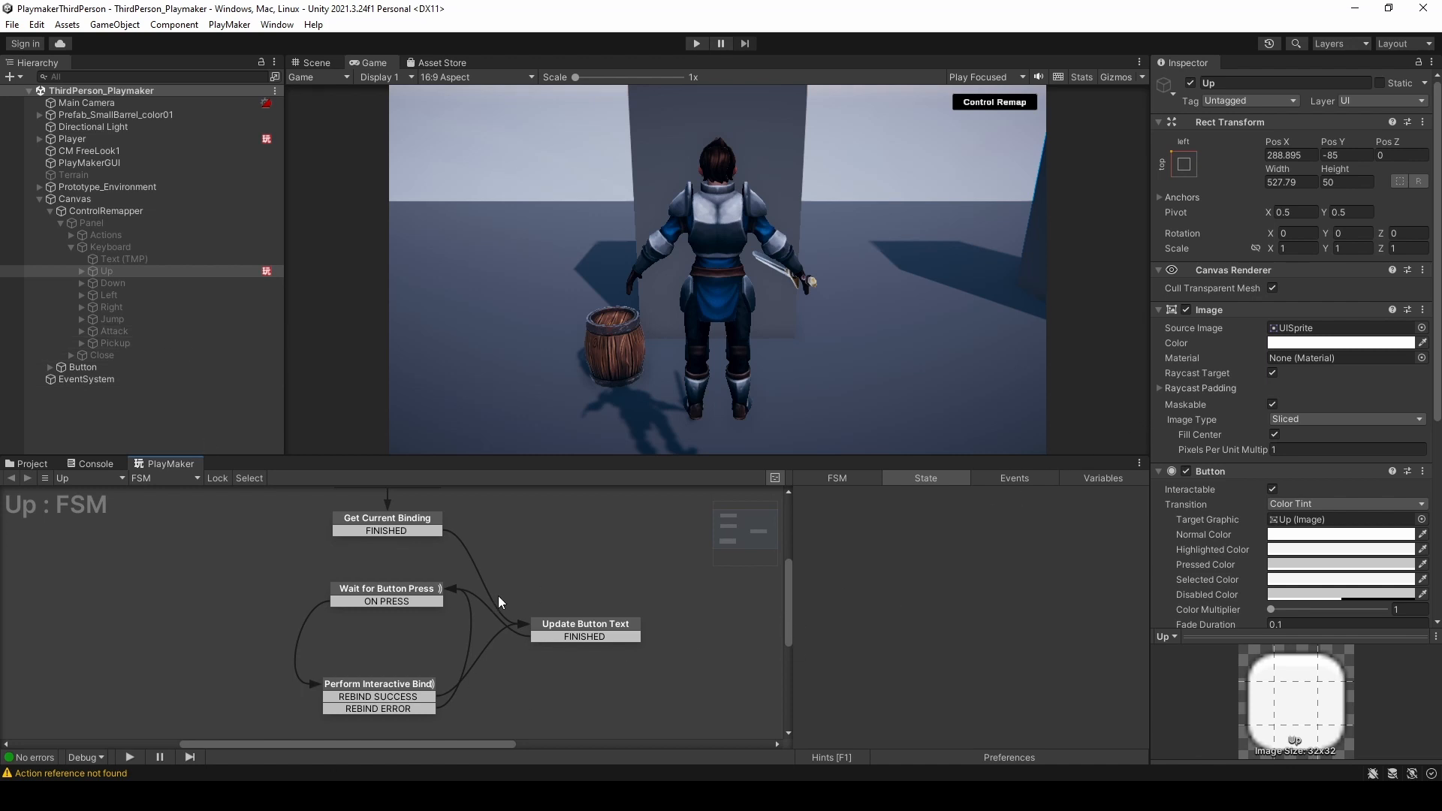
click(411, 687)
scroll(894, 592, down, 3)
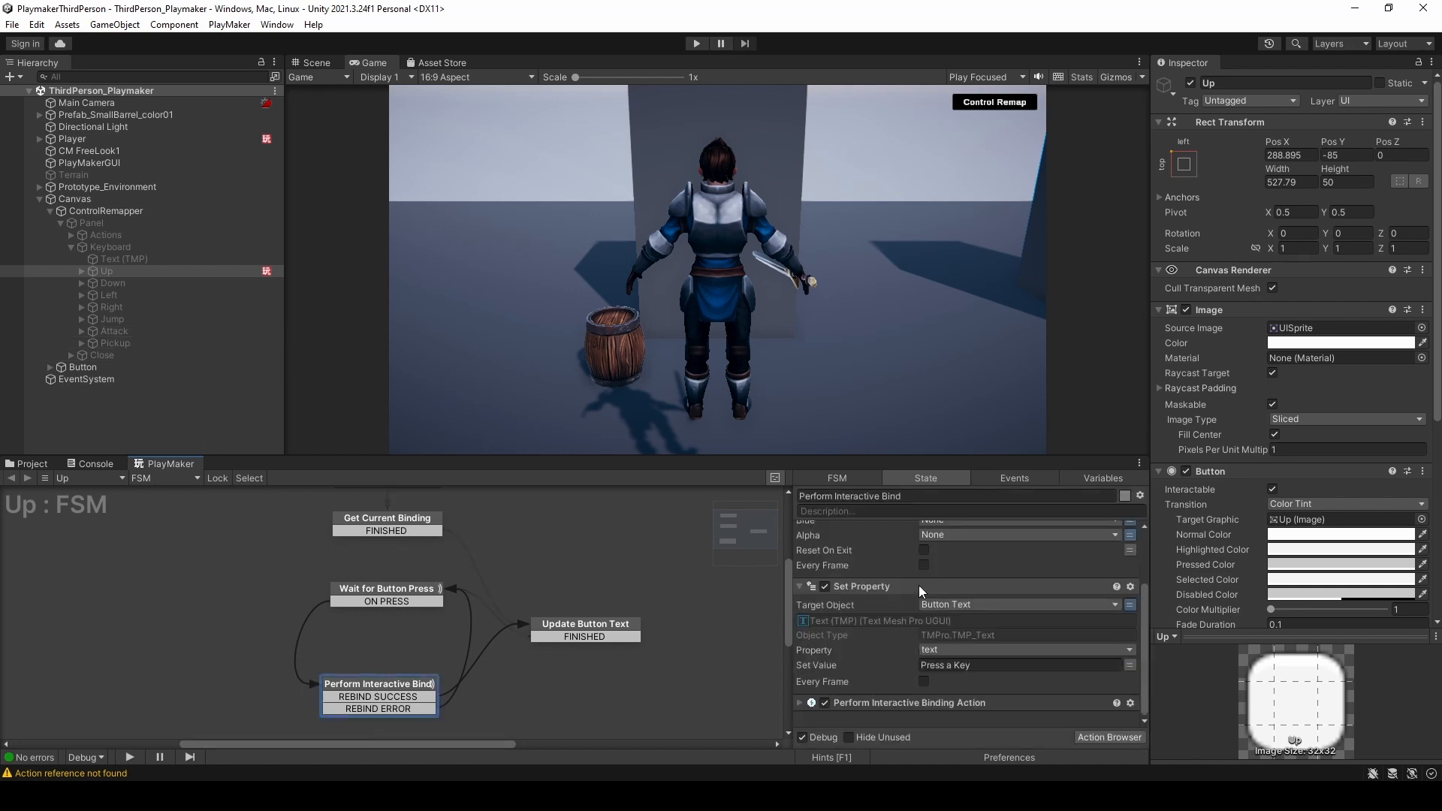
click(800, 703)
scroll(850, 661, down, 4)
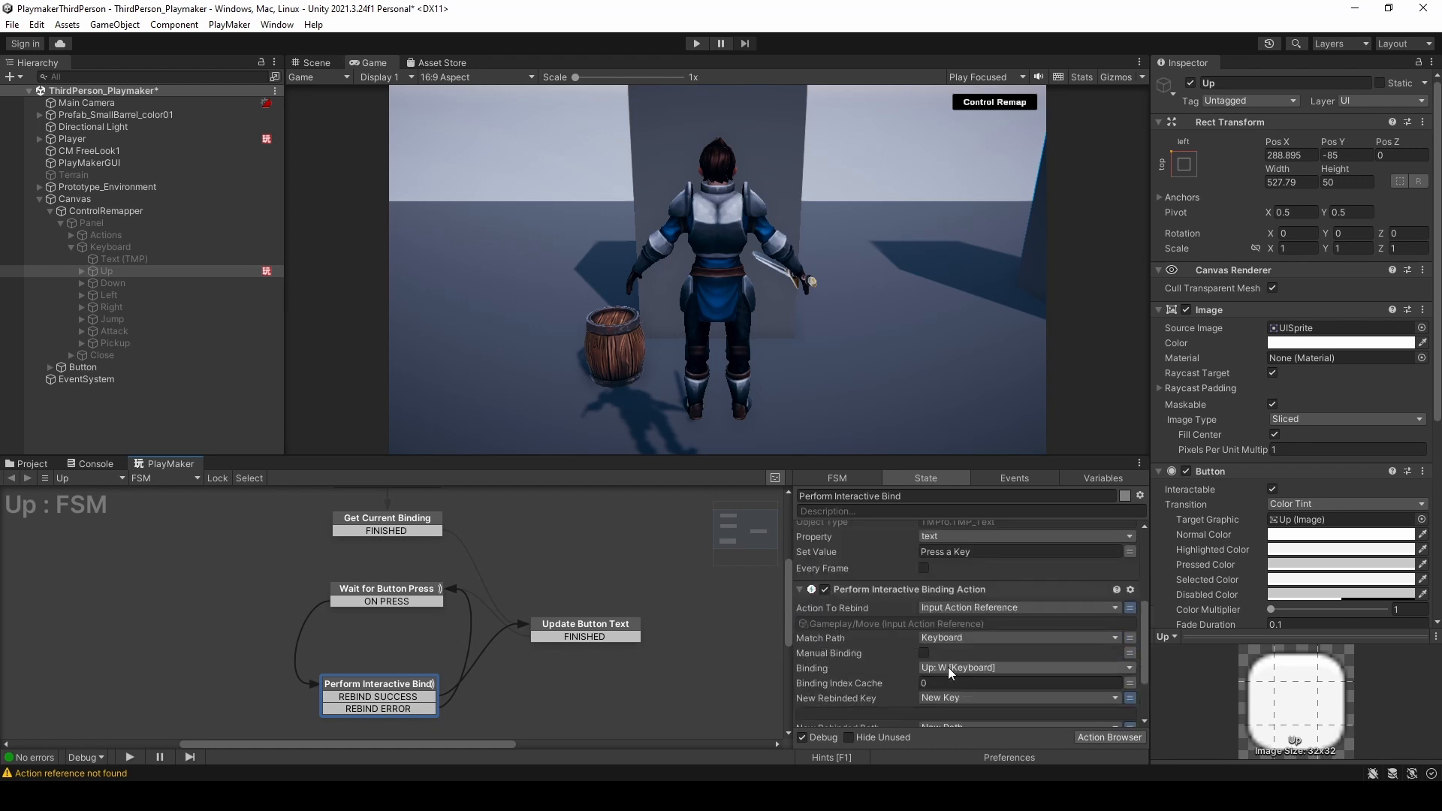
scroll(963, 665, down, 2)
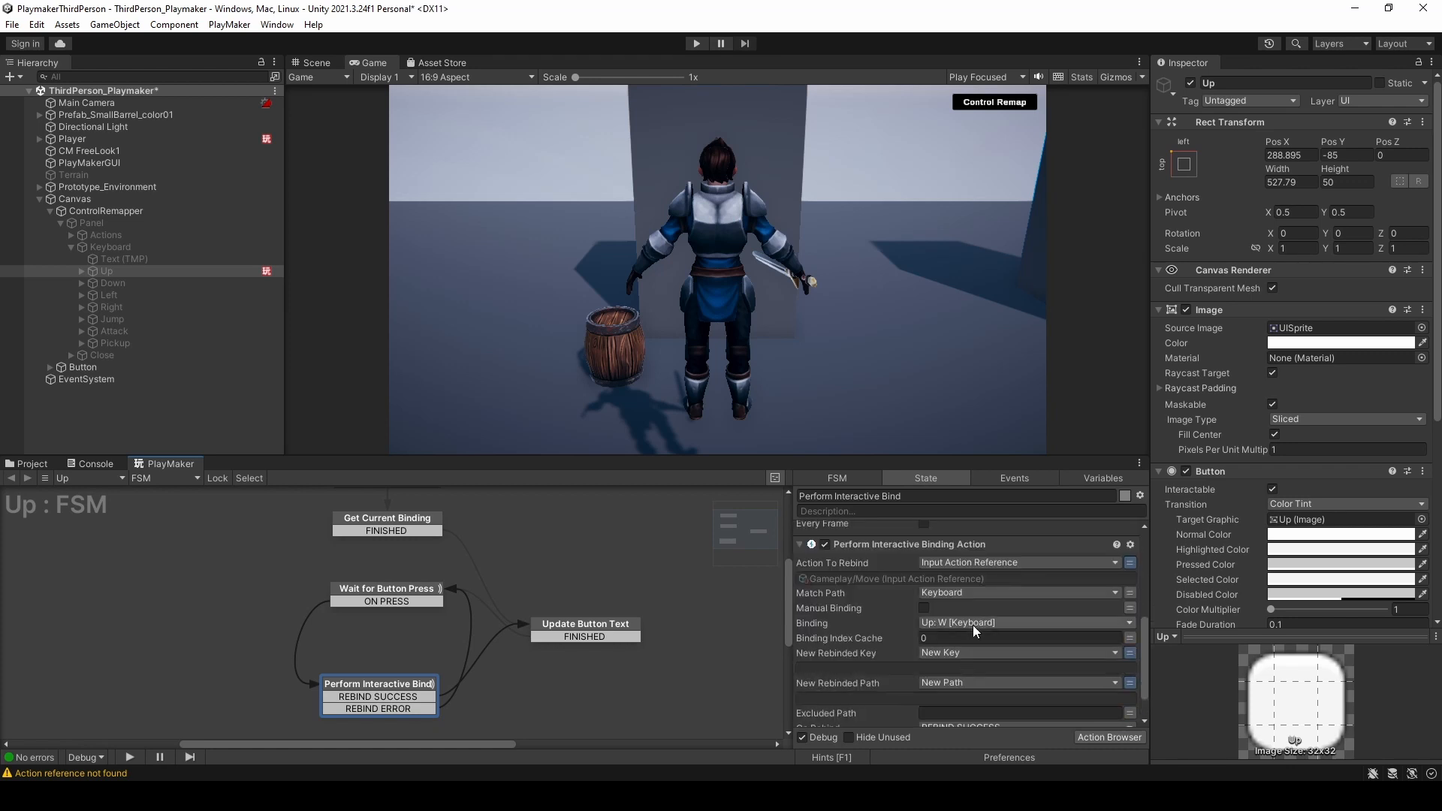
click(924, 608)
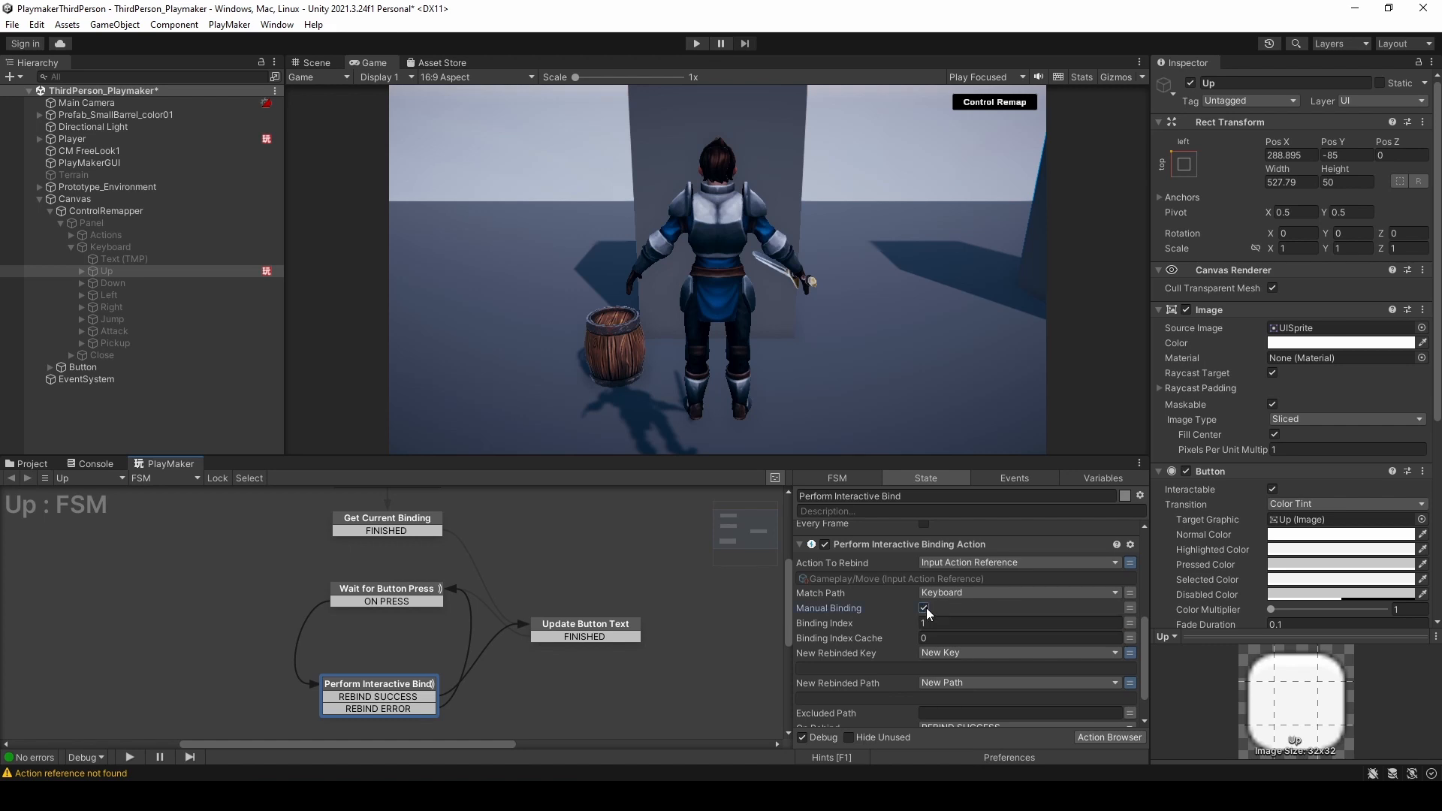
- Create a new variable named Binding Index and assign it to the binding action's Binding Index
click(1129, 620)
click(1002, 622)
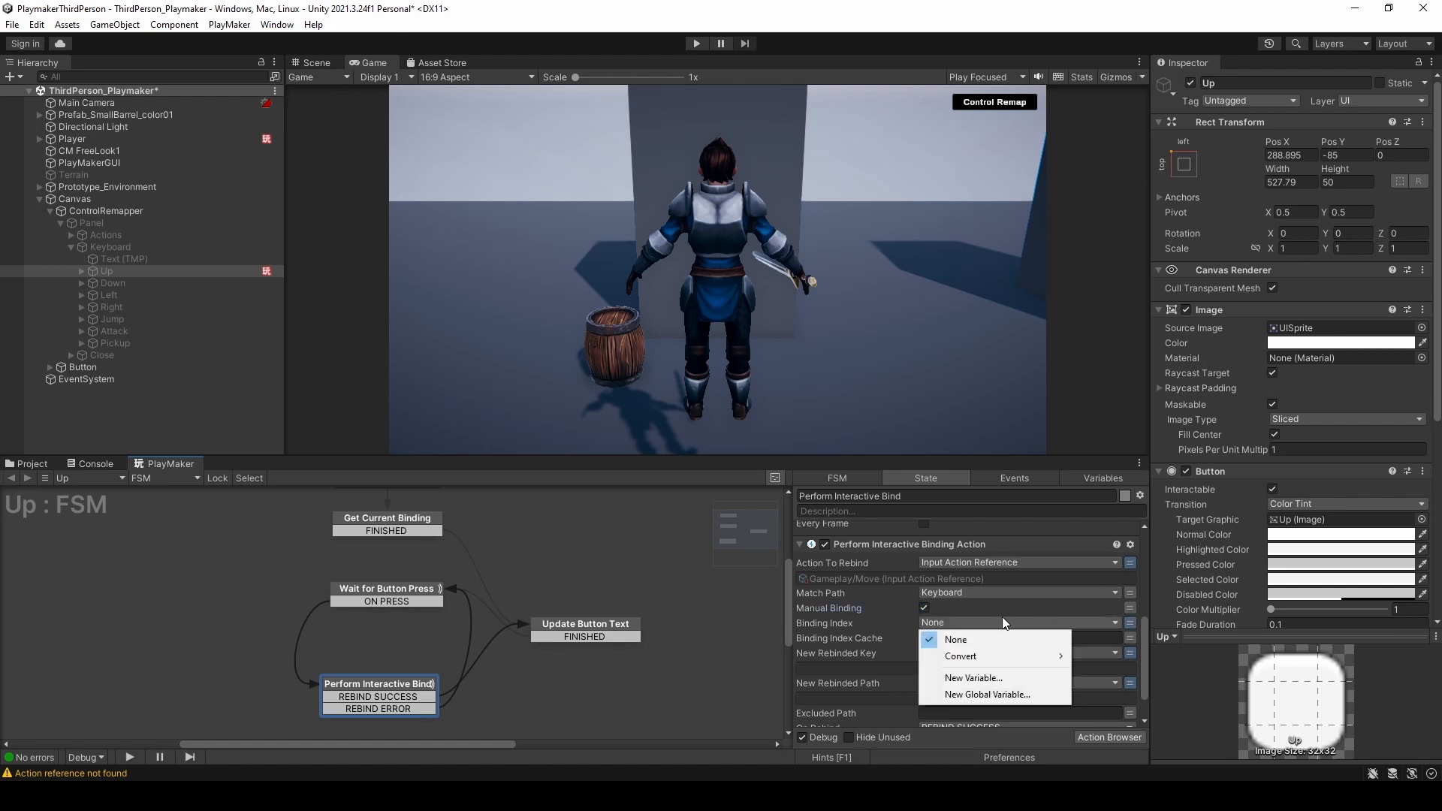
click(993, 678)
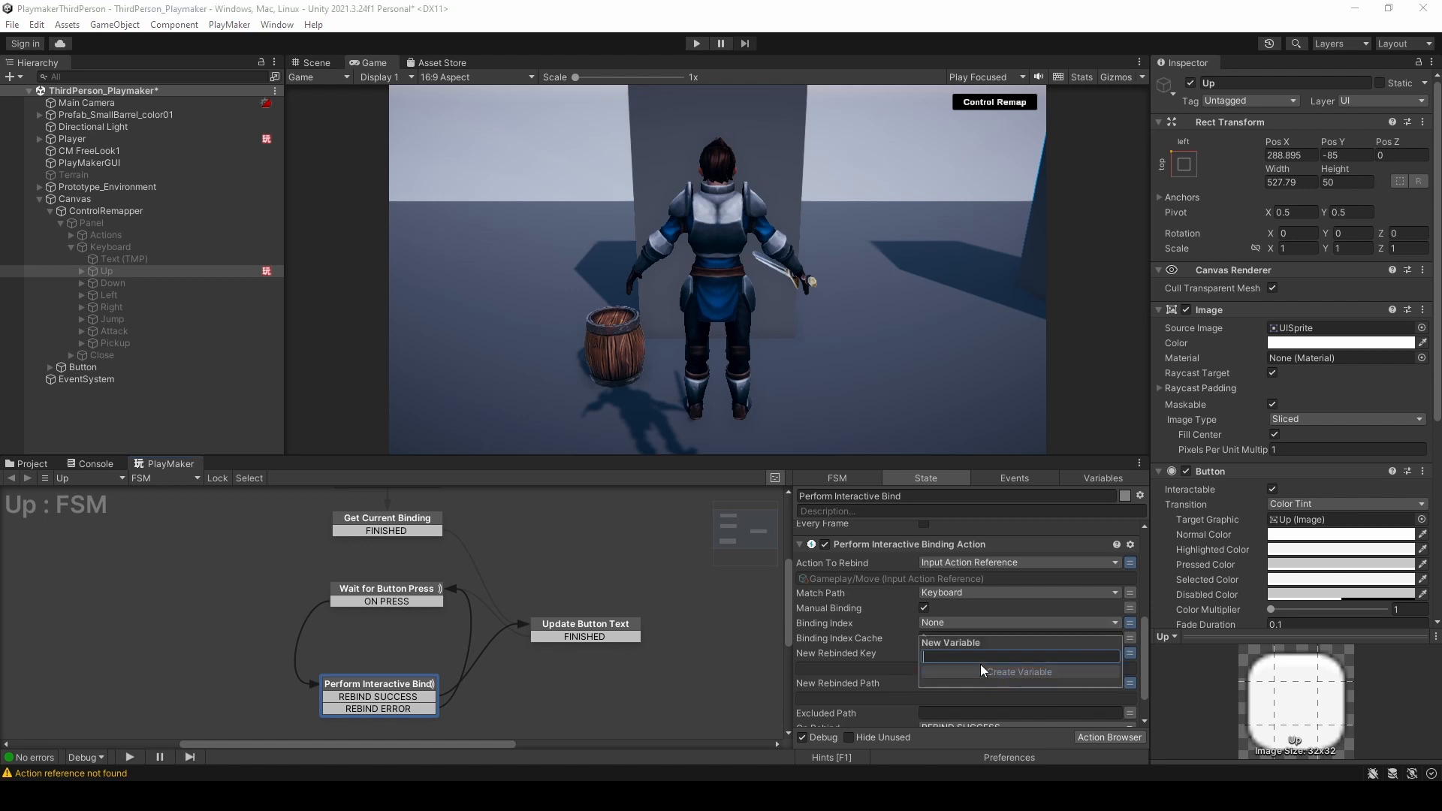
text(Bindin)
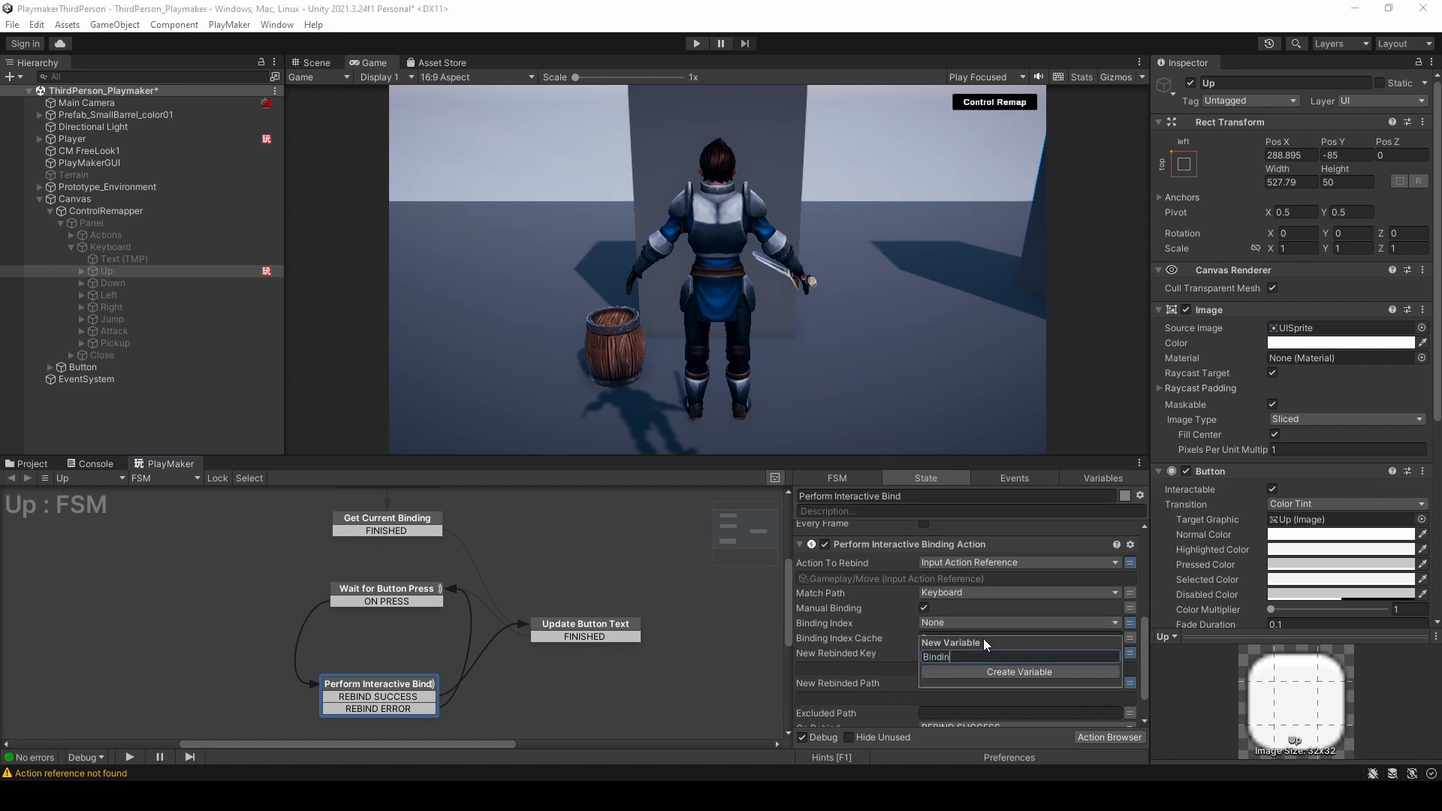
text(g Index)
key(Return)
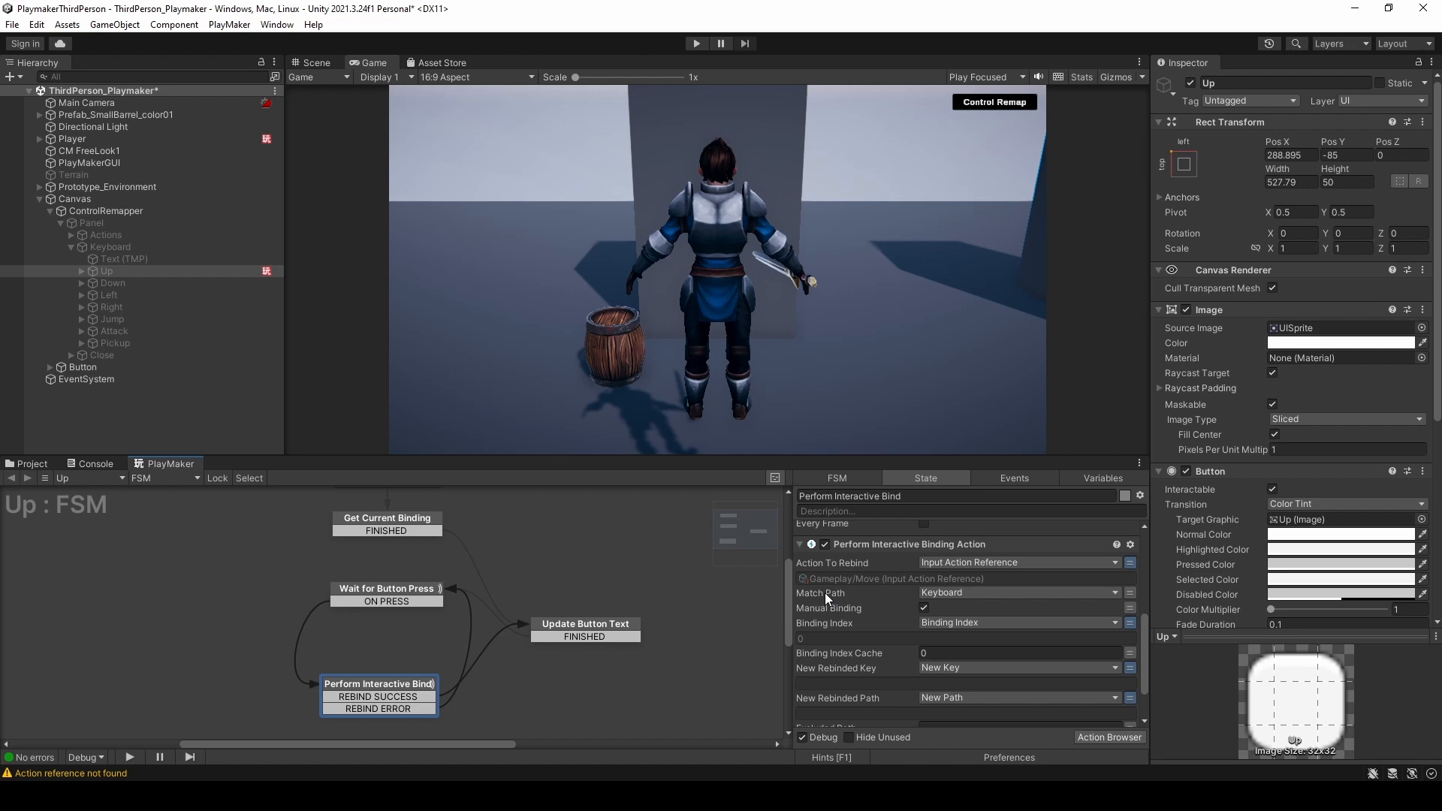
- Create a new variable named Match Path for the binding action's Match Path, and show the FSM's variables
click(1130, 592)
click(1077, 593)
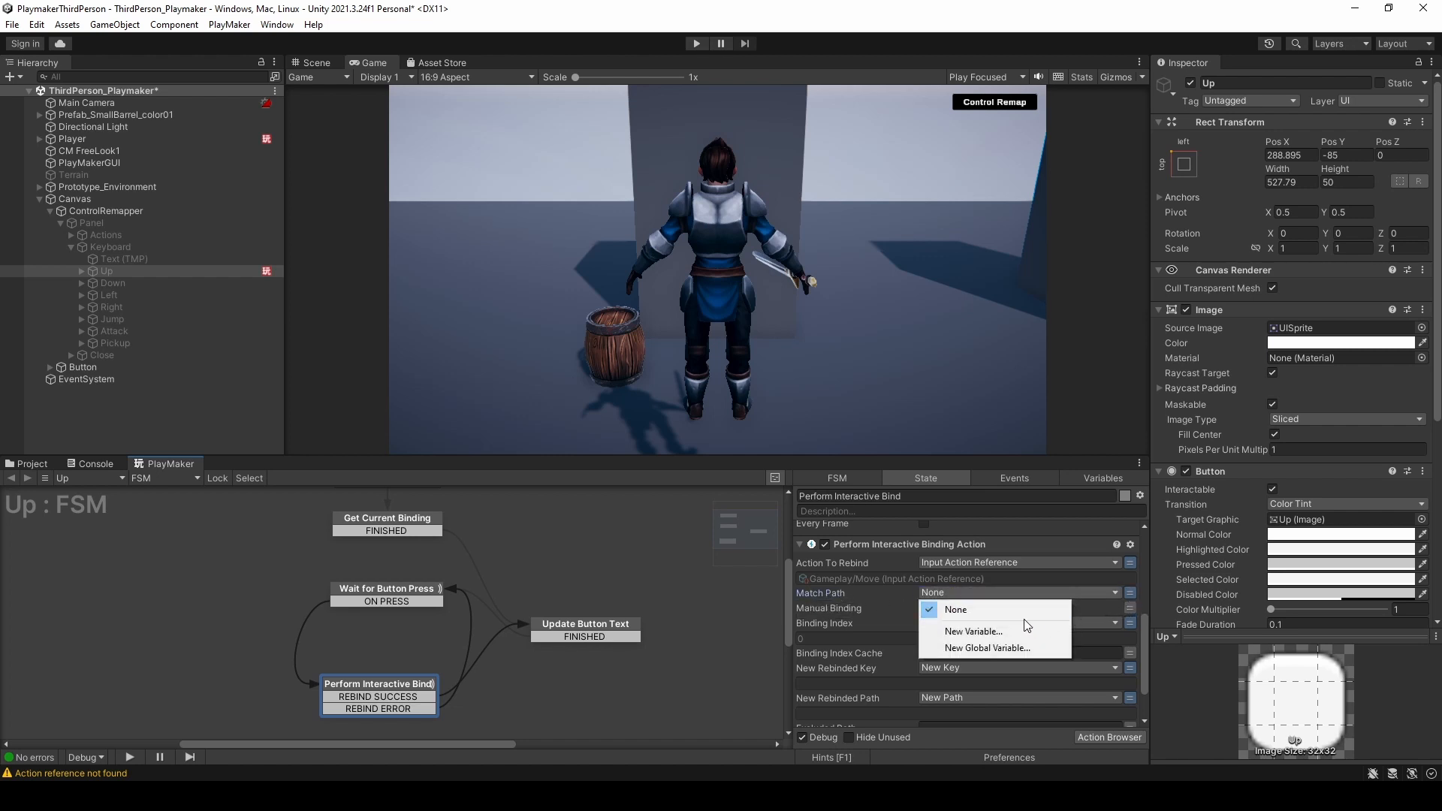
click(1007, 630)
text(Match Path)
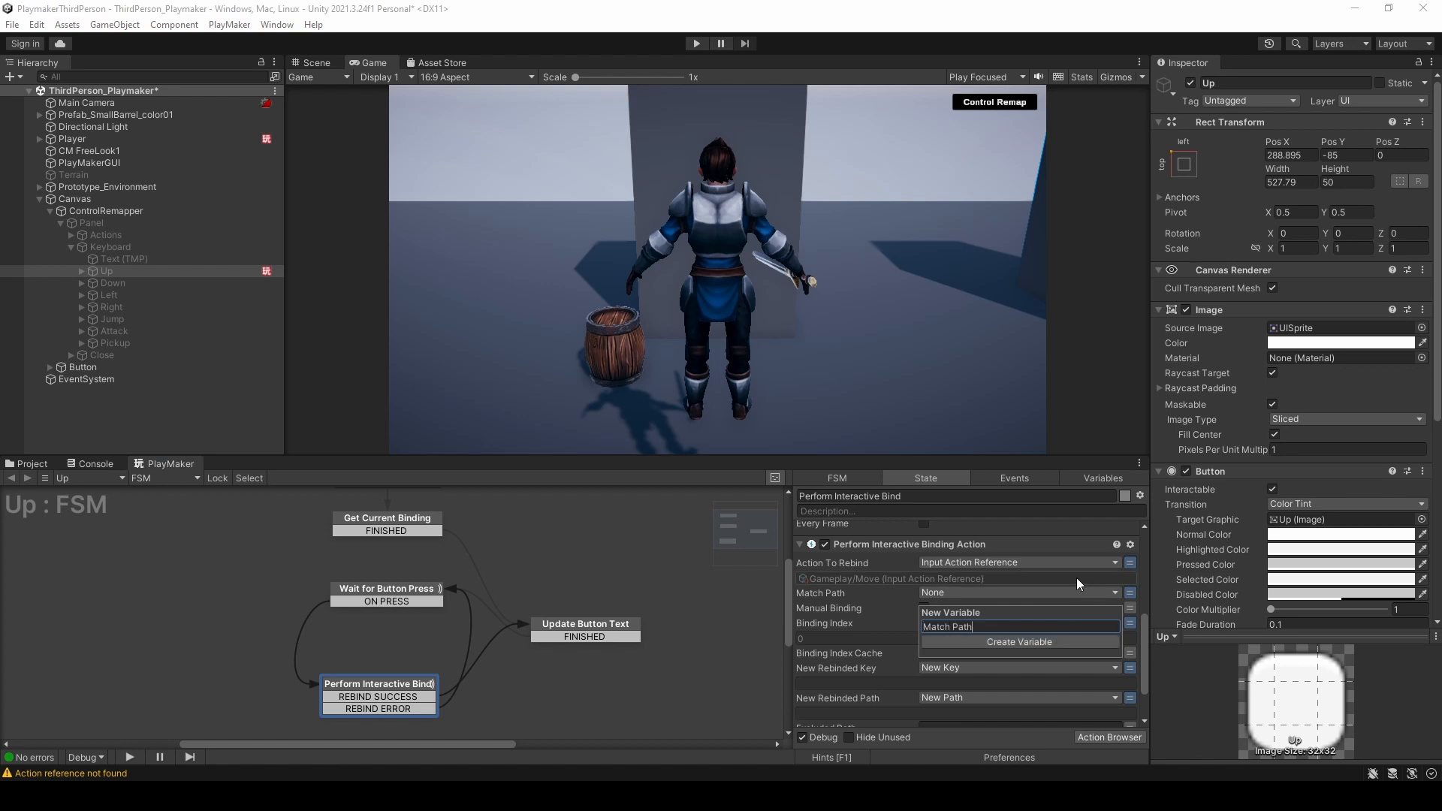
key(Return)
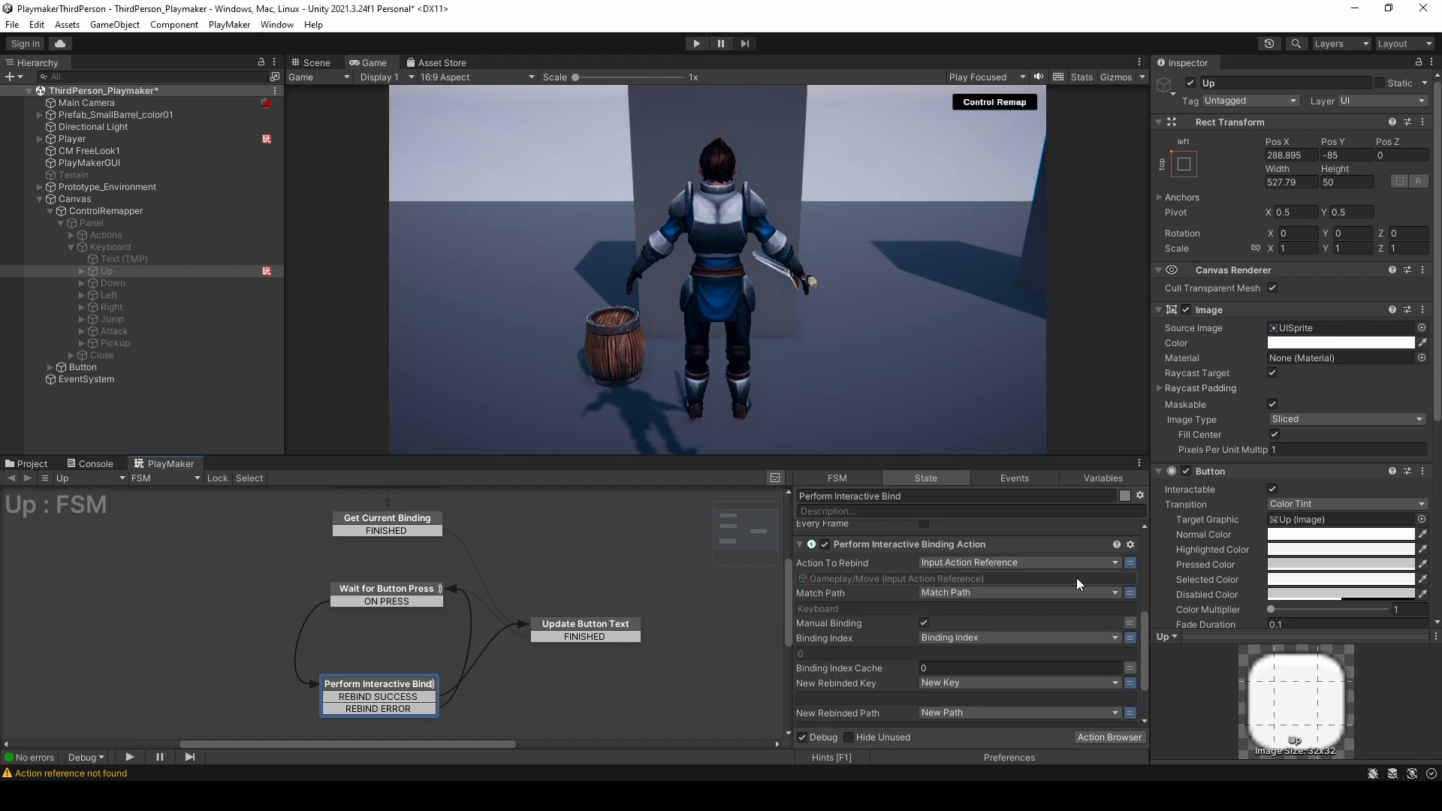
click(1111, 478)
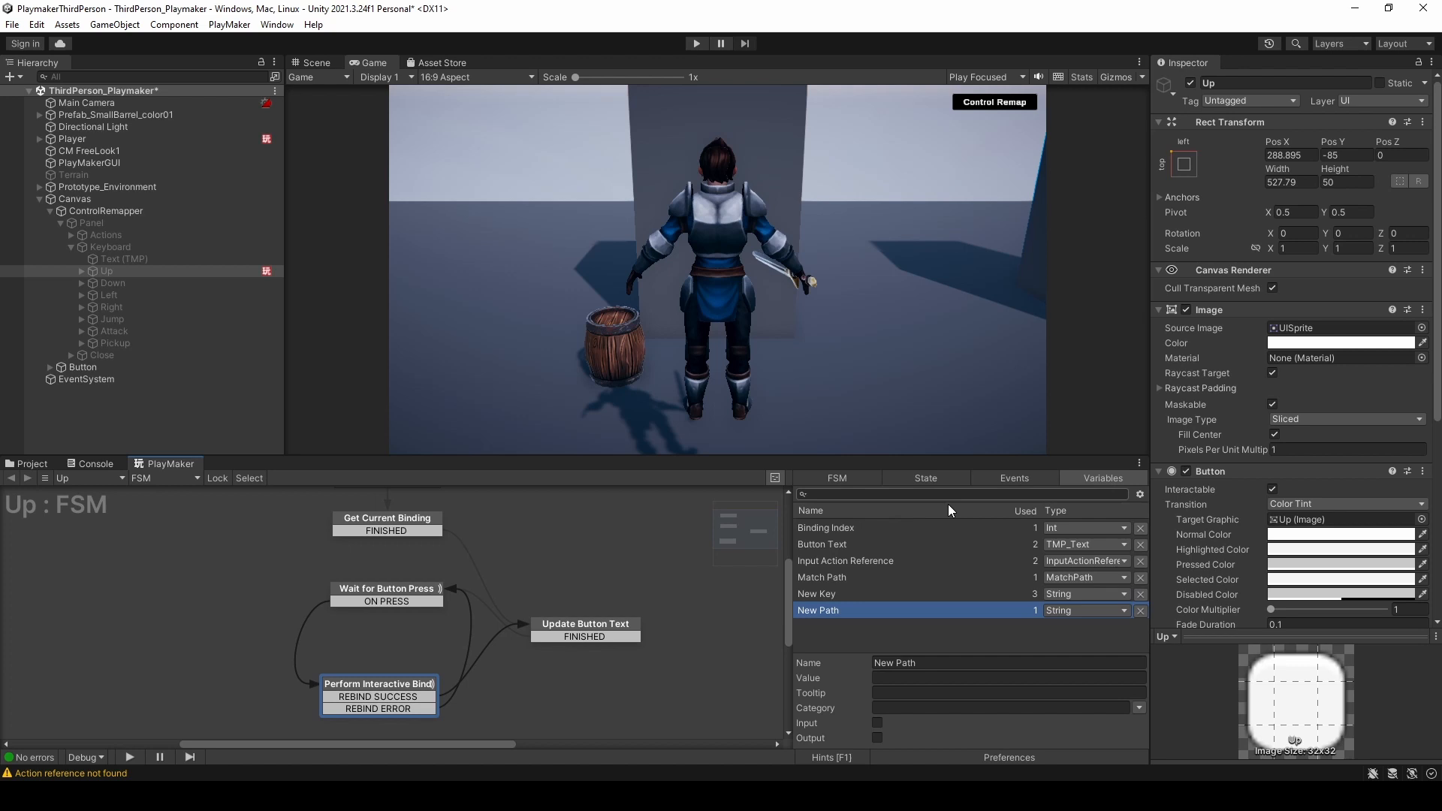
- Mark the Binding Index, Button Text, Input Action Reference and Match Path variables as inputs of the Up button's FSM
click(826, 578)
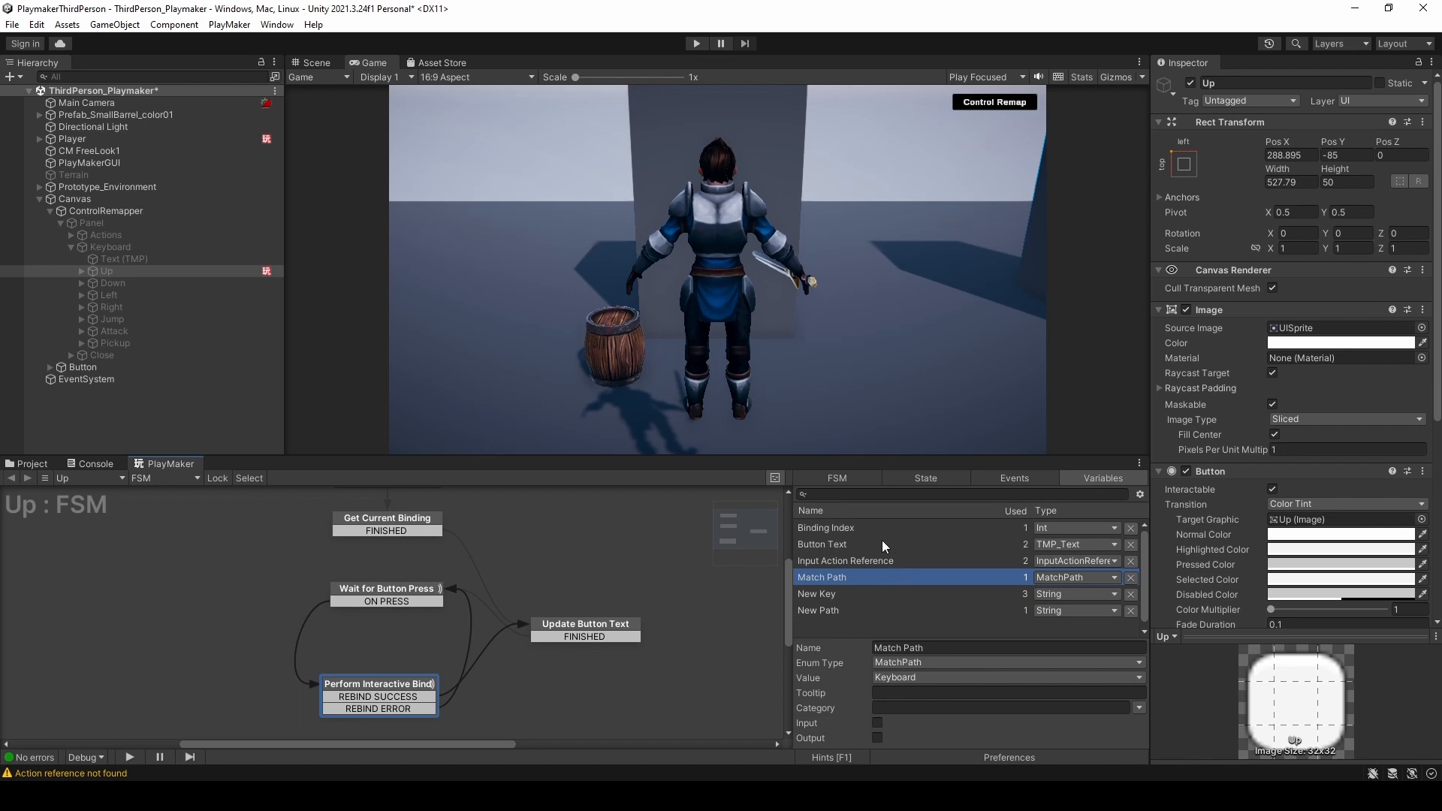
click(851, 533)
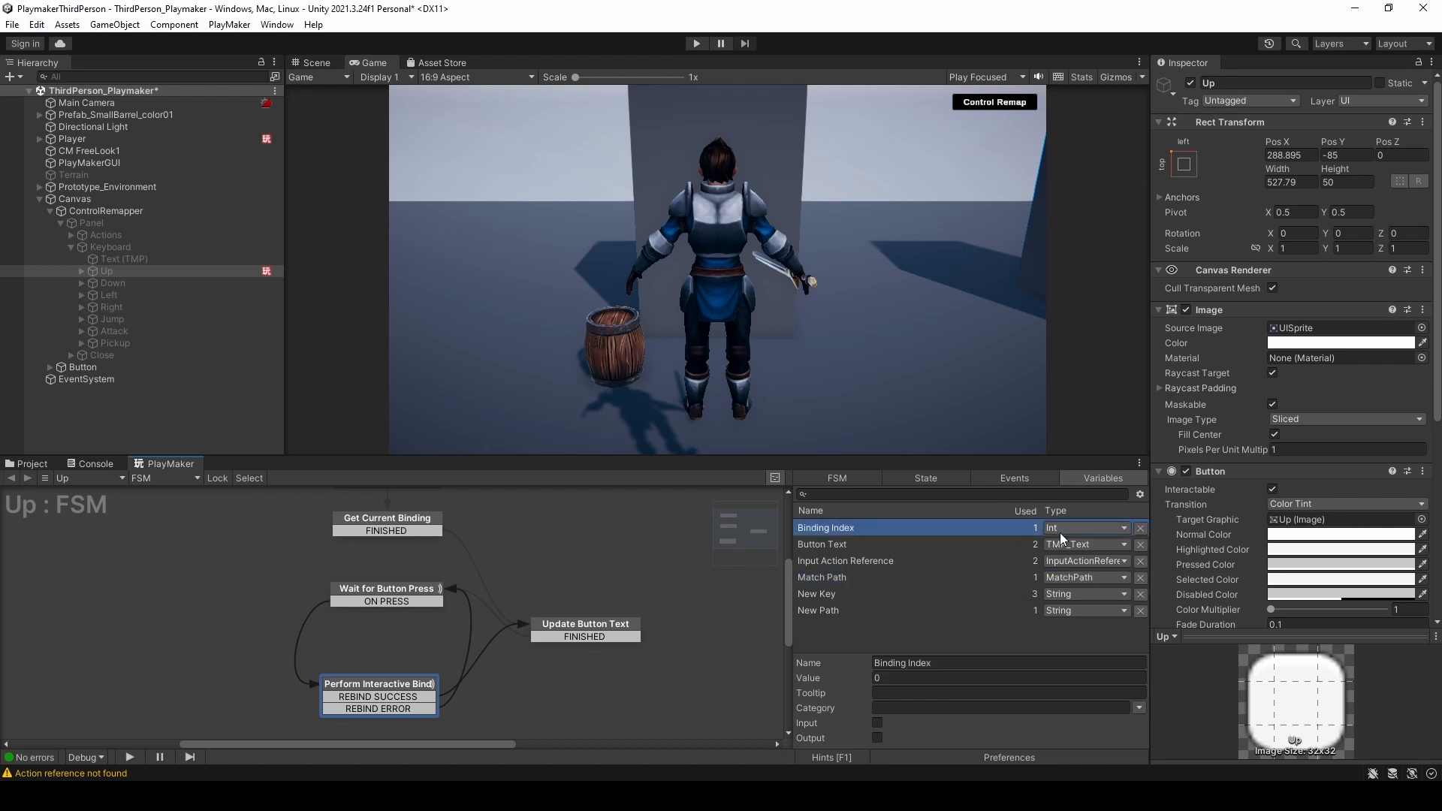
click(878, 722)
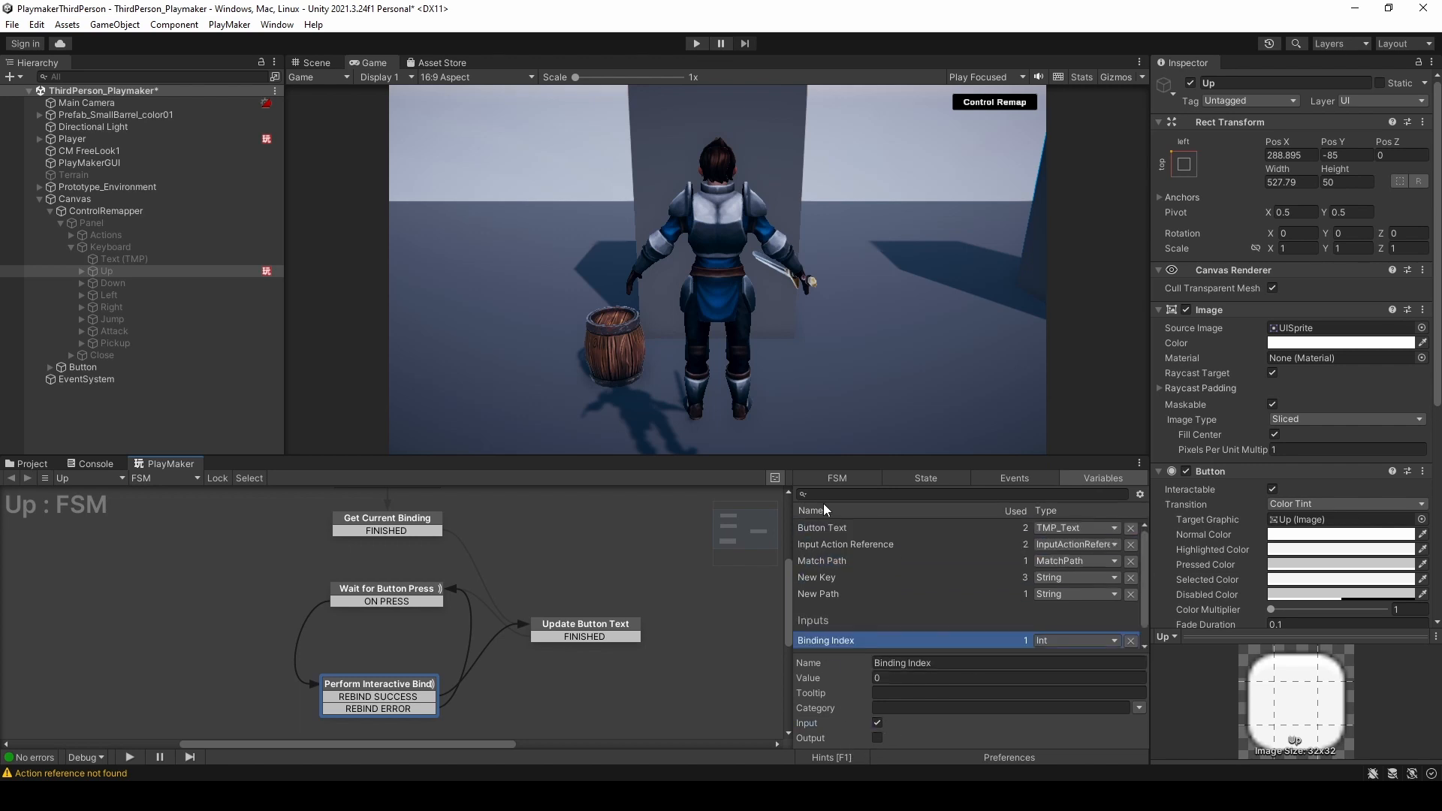
click(834, 528)
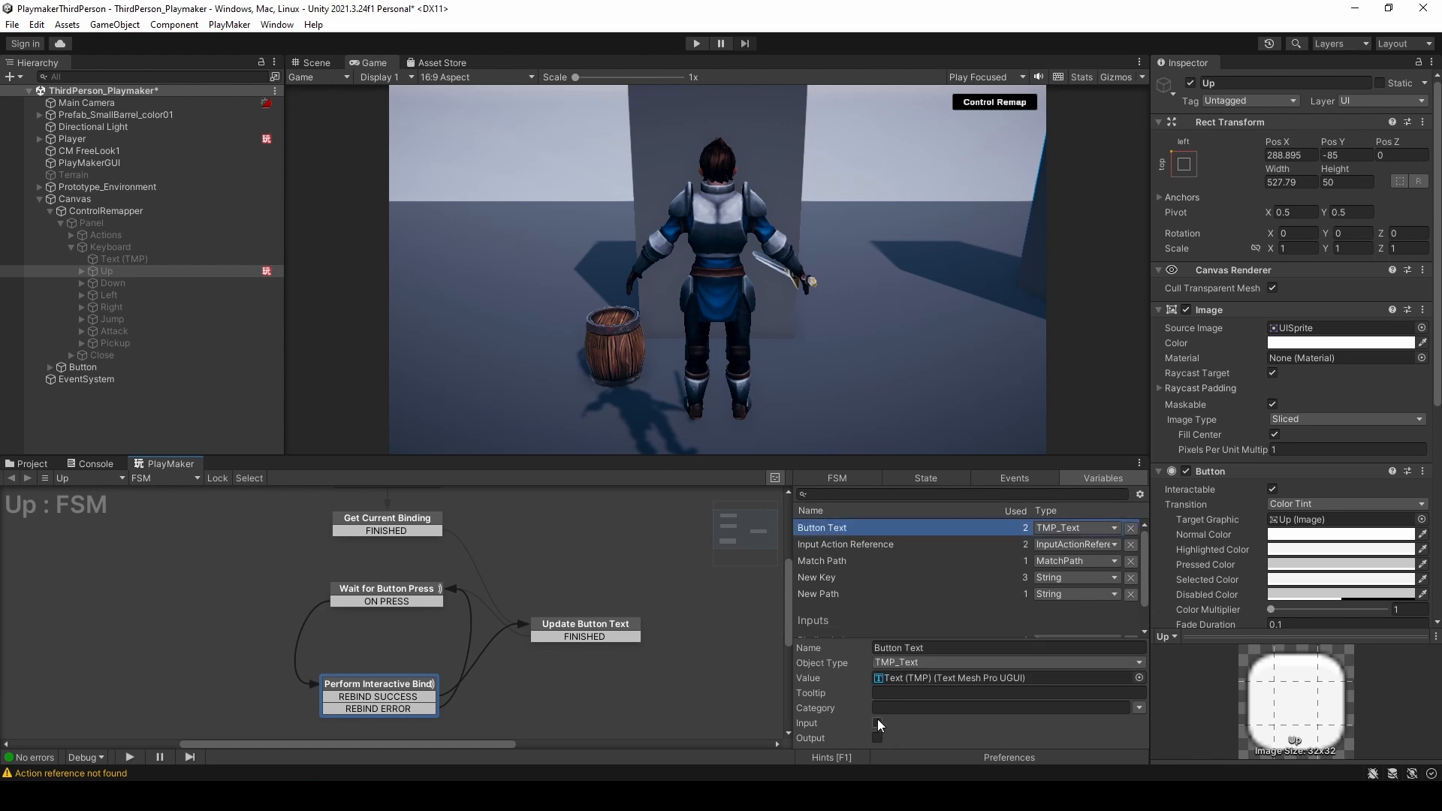
click(877, 723)
click(867, 527)
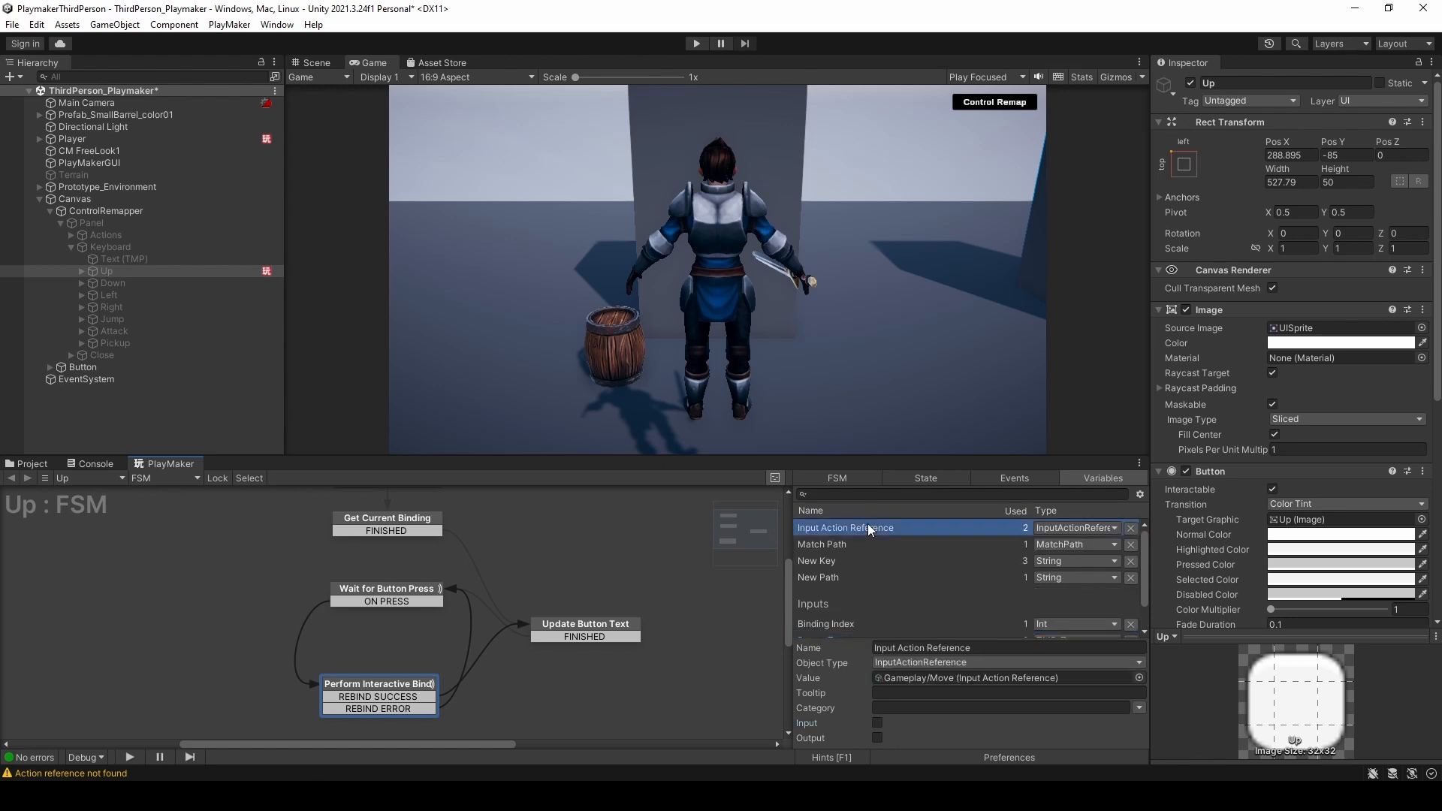
click(877, 722)
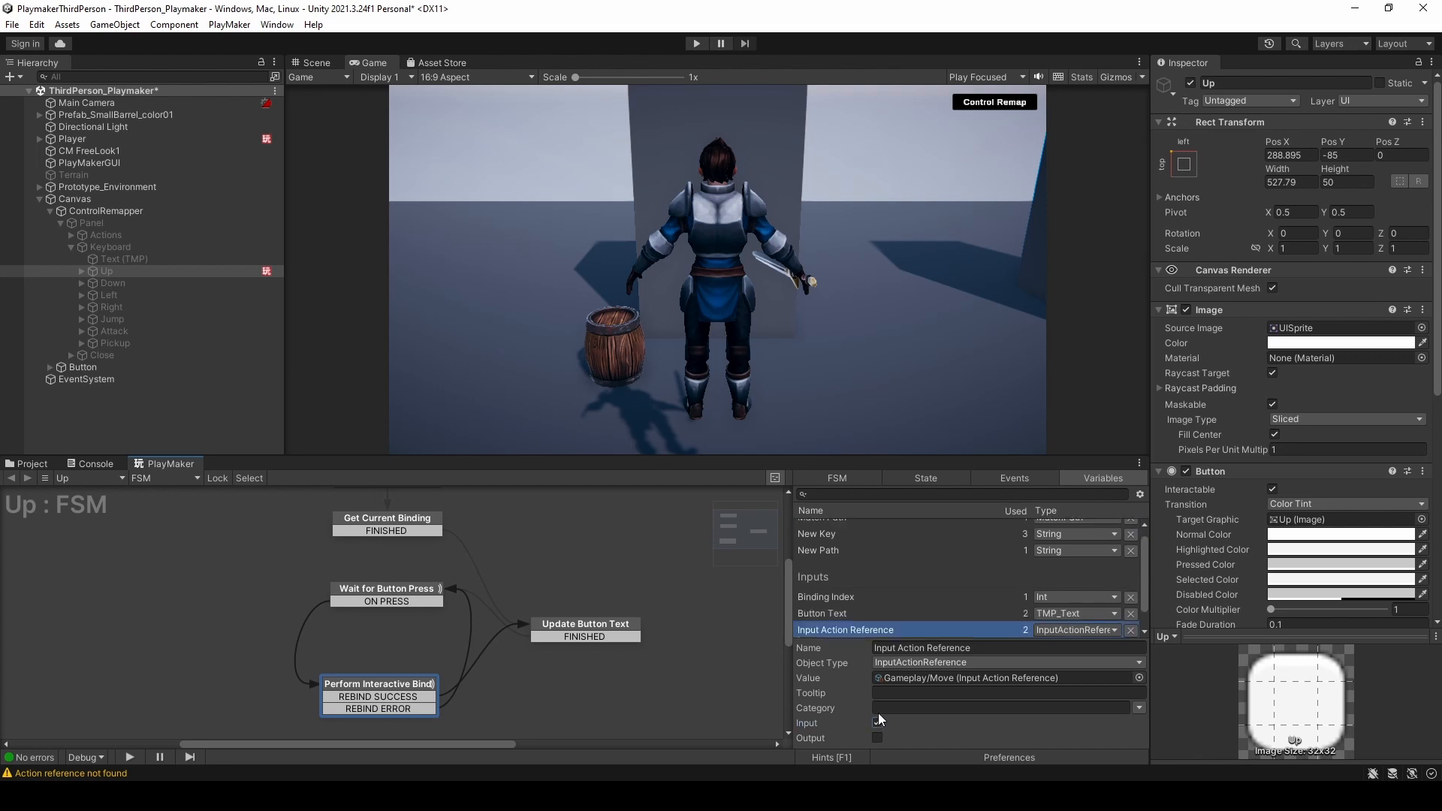
click(845, 528)
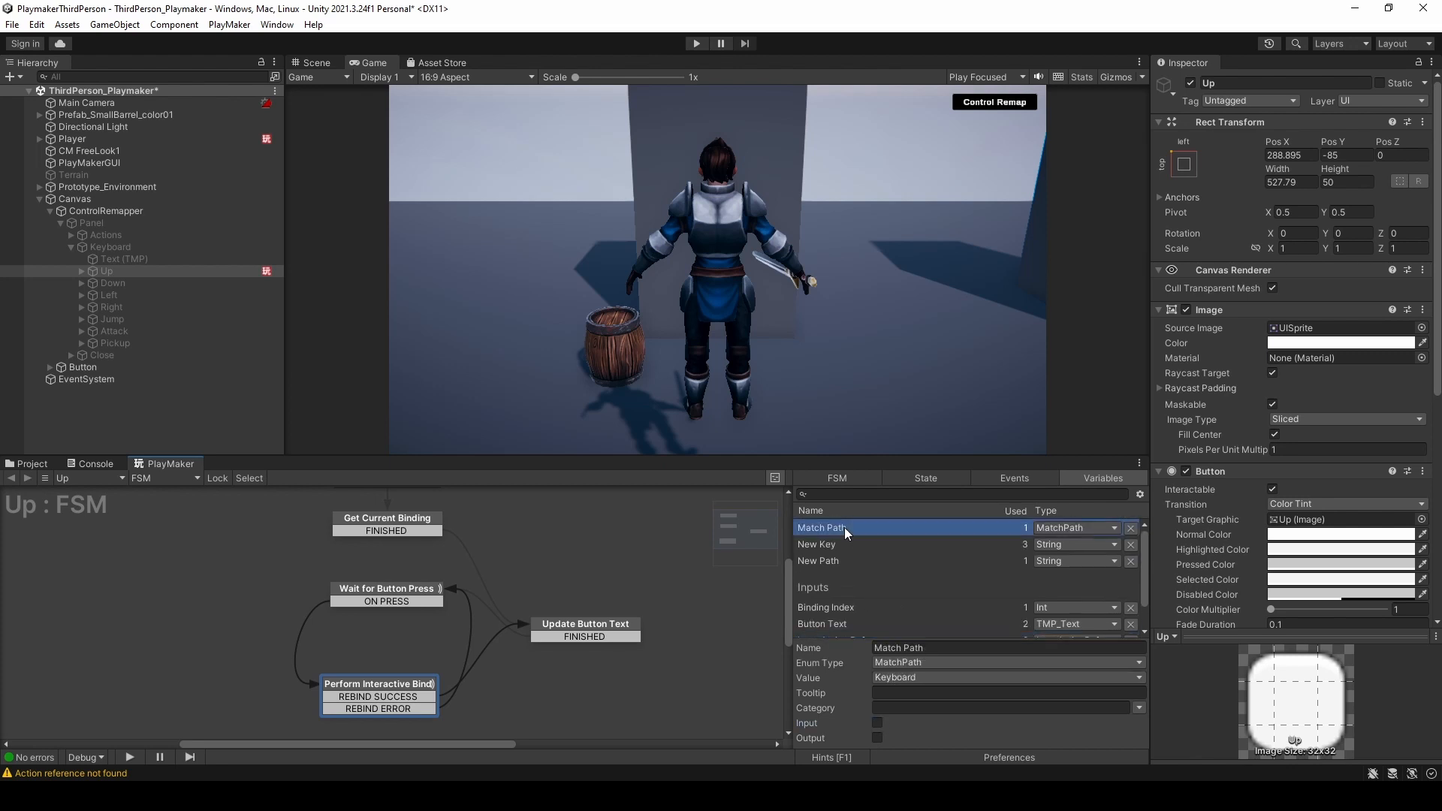
click(878, 723)
- Create a new variable named Exclude Path for the Excluded Path of the action in the Perform Interactive Bind state
click(924, 478)
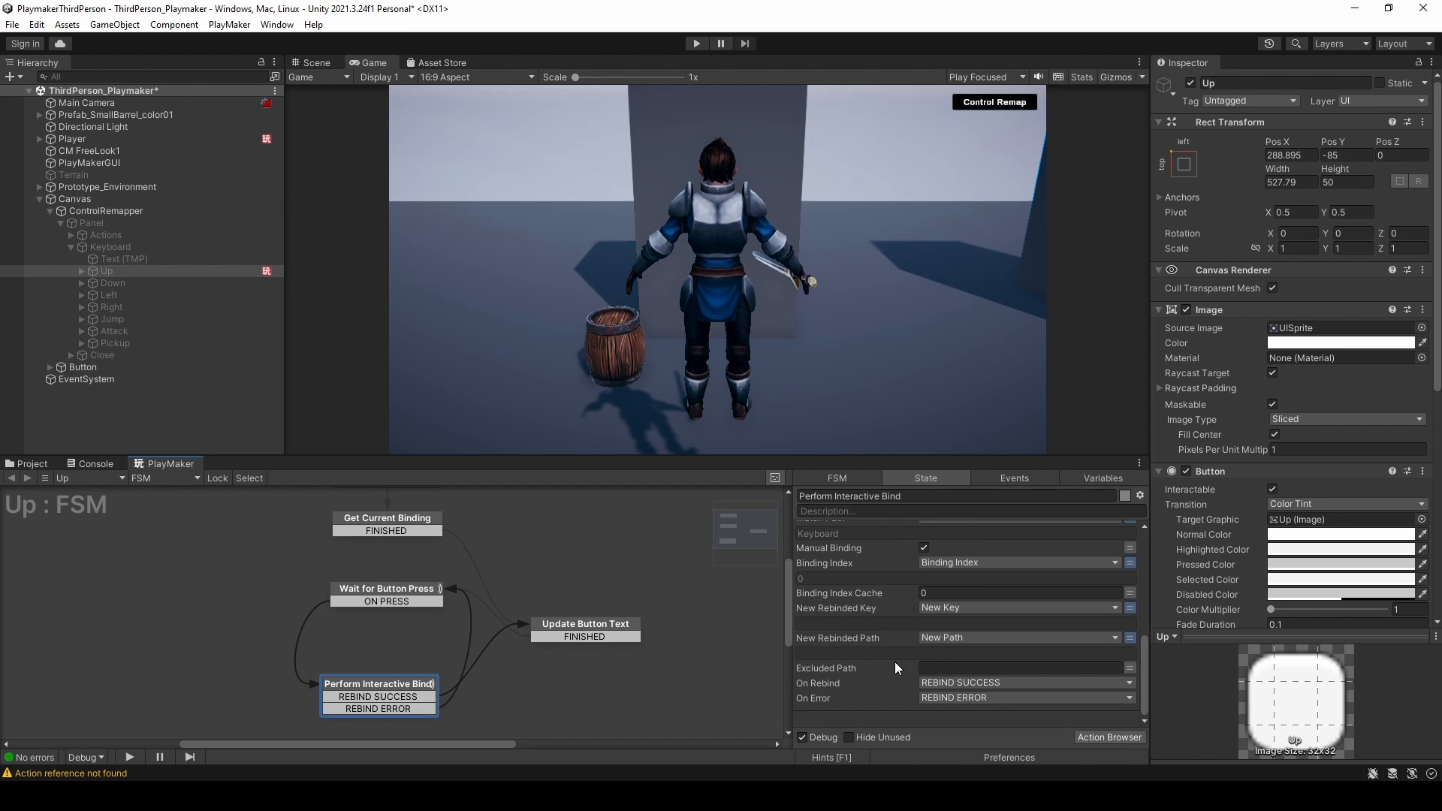
click(1130, 668)
click(1017, 668)
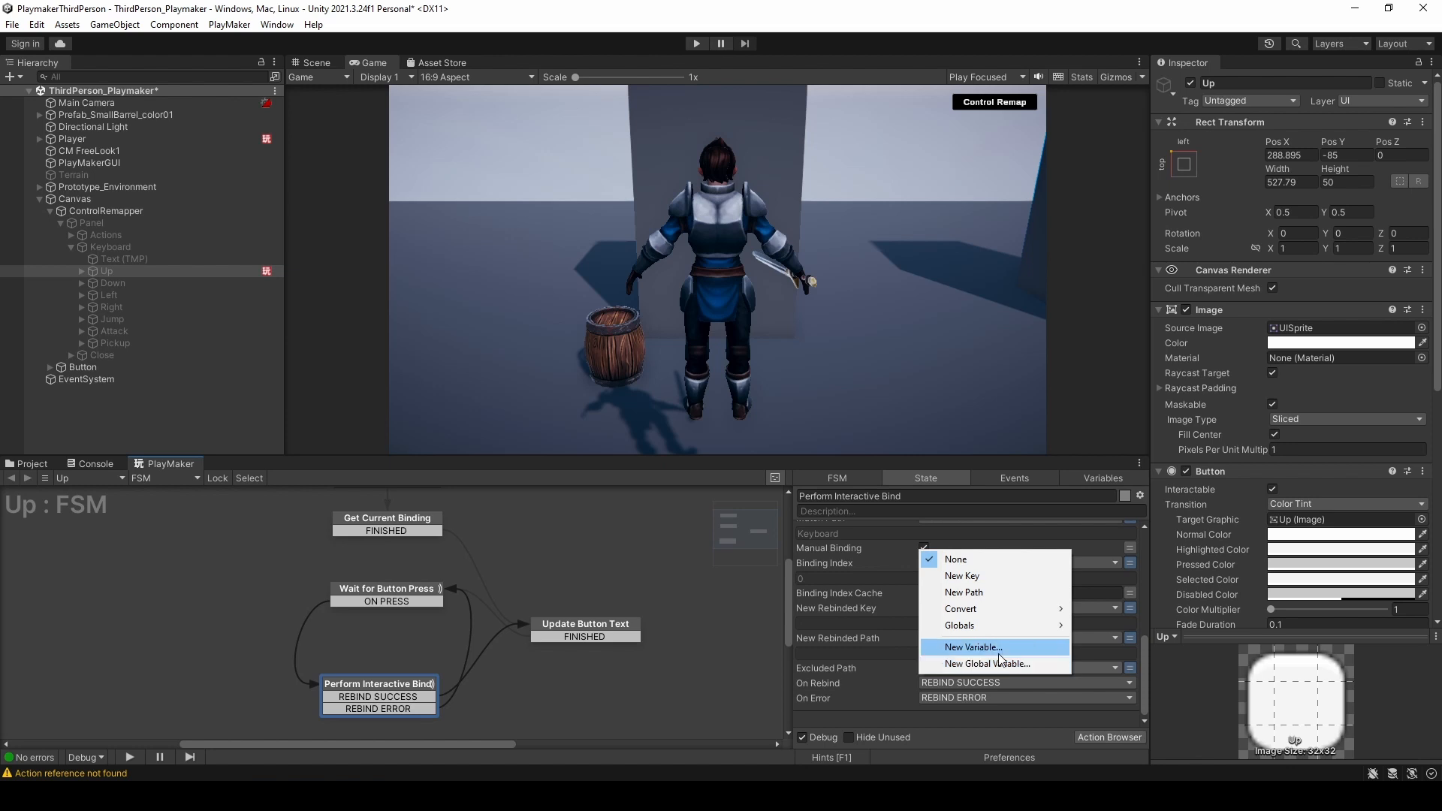
click(998, 649)
text(Exclude Path)
key(Return)
scroll(1026, 626, down, 1)
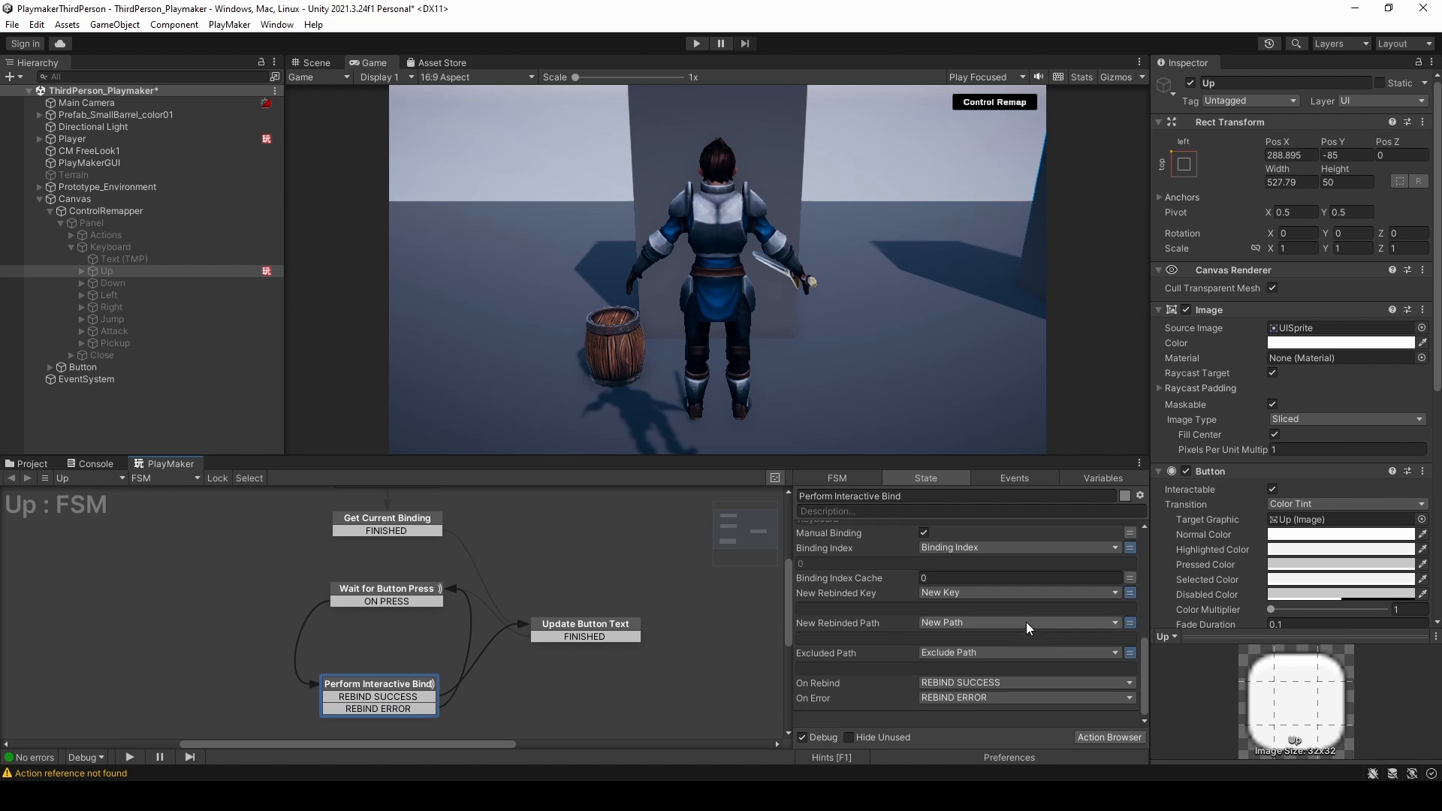
- Mark the Exclude Path variable as an FSM input and check the list of input variables
click(1097, 476)
scroll(856, 570, up, 1)
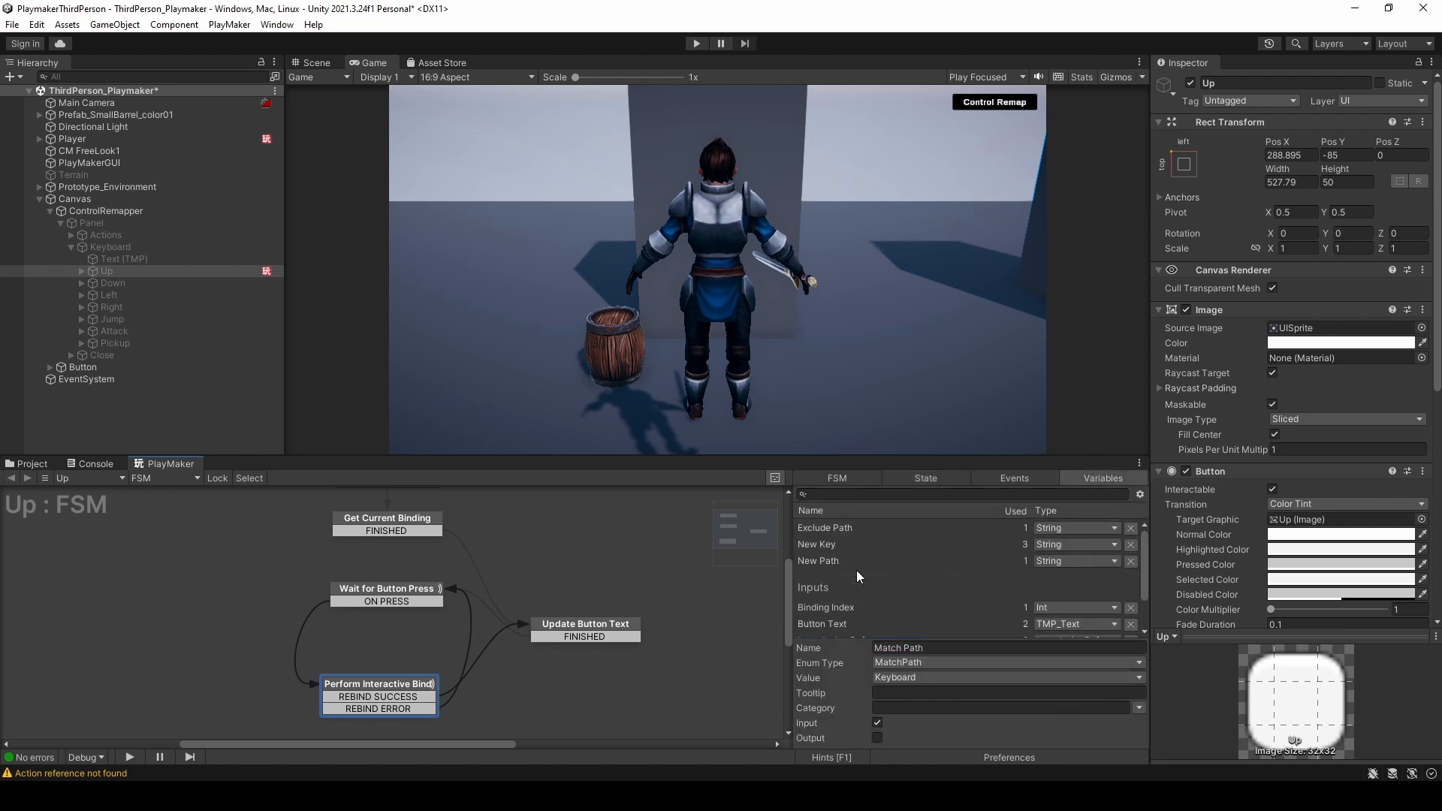
click(860, 530)
click(875, 722)
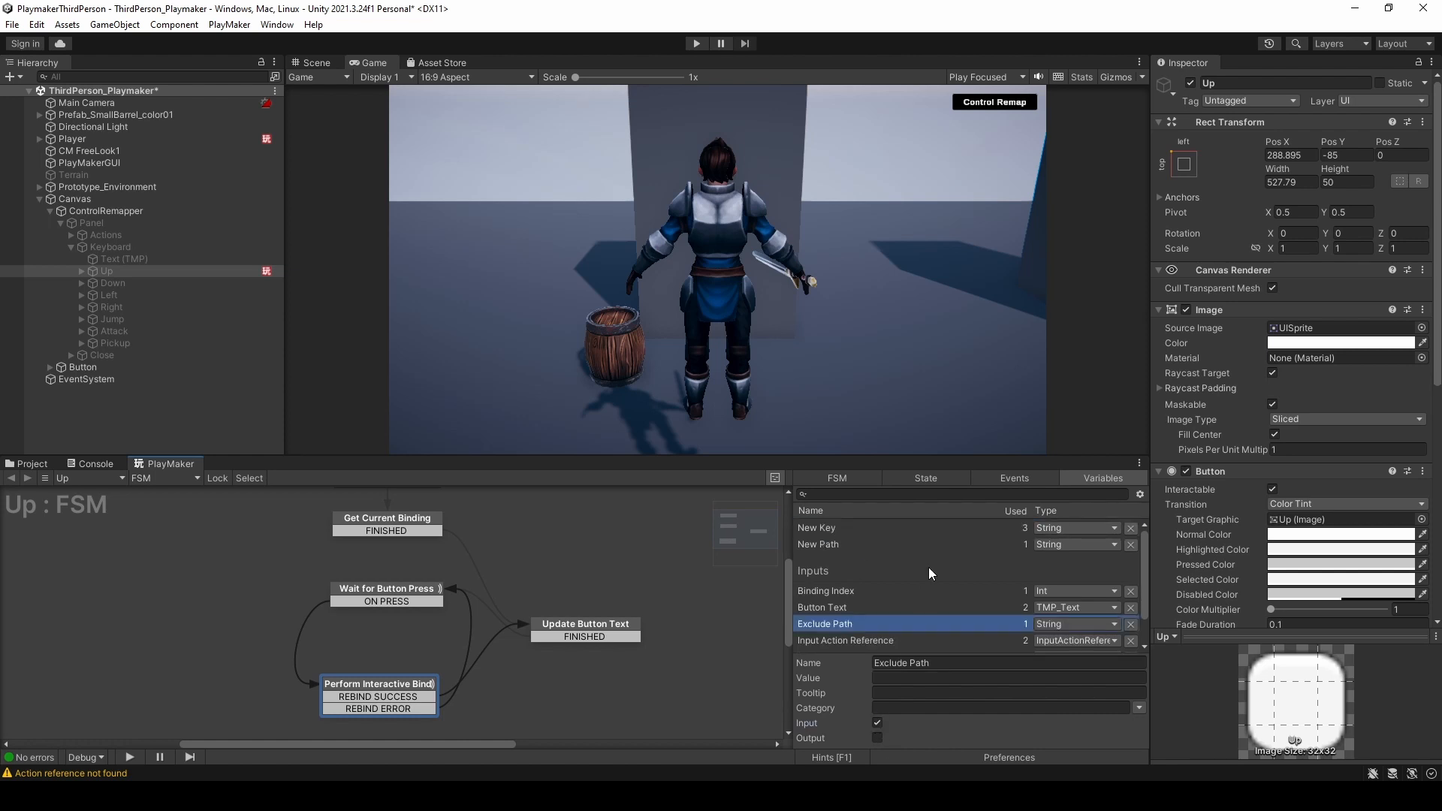
scroll(928, 566, down, 2)
scroll(946, 602, up, 1)
scroll(939, 601, down, 1)
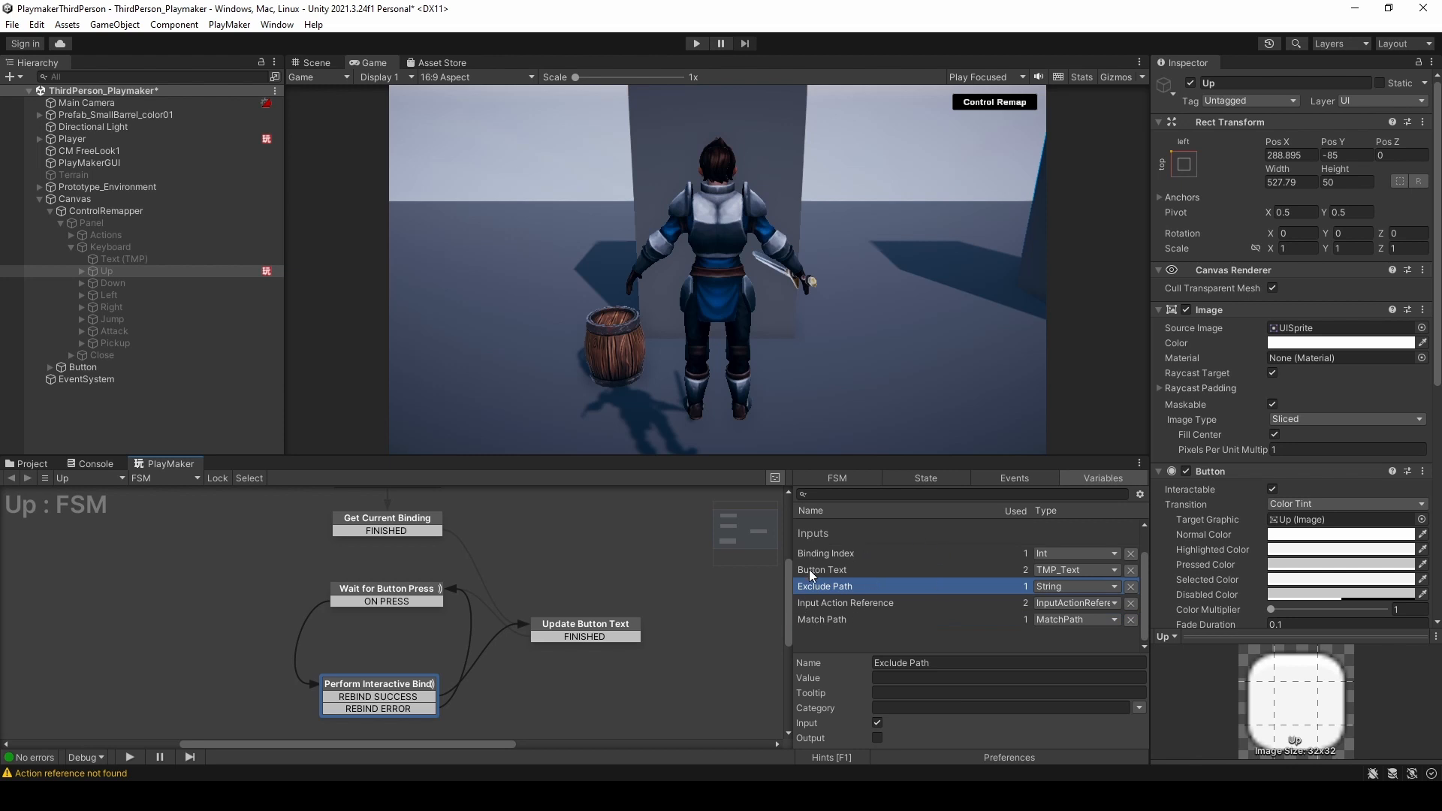
- Save the FSM as a template named Interactive_Binding_Template in PlayMaker Custom Actions/PlayerInput and use the saved template in this FSM
click(546, 565)
right_click(533, 542)
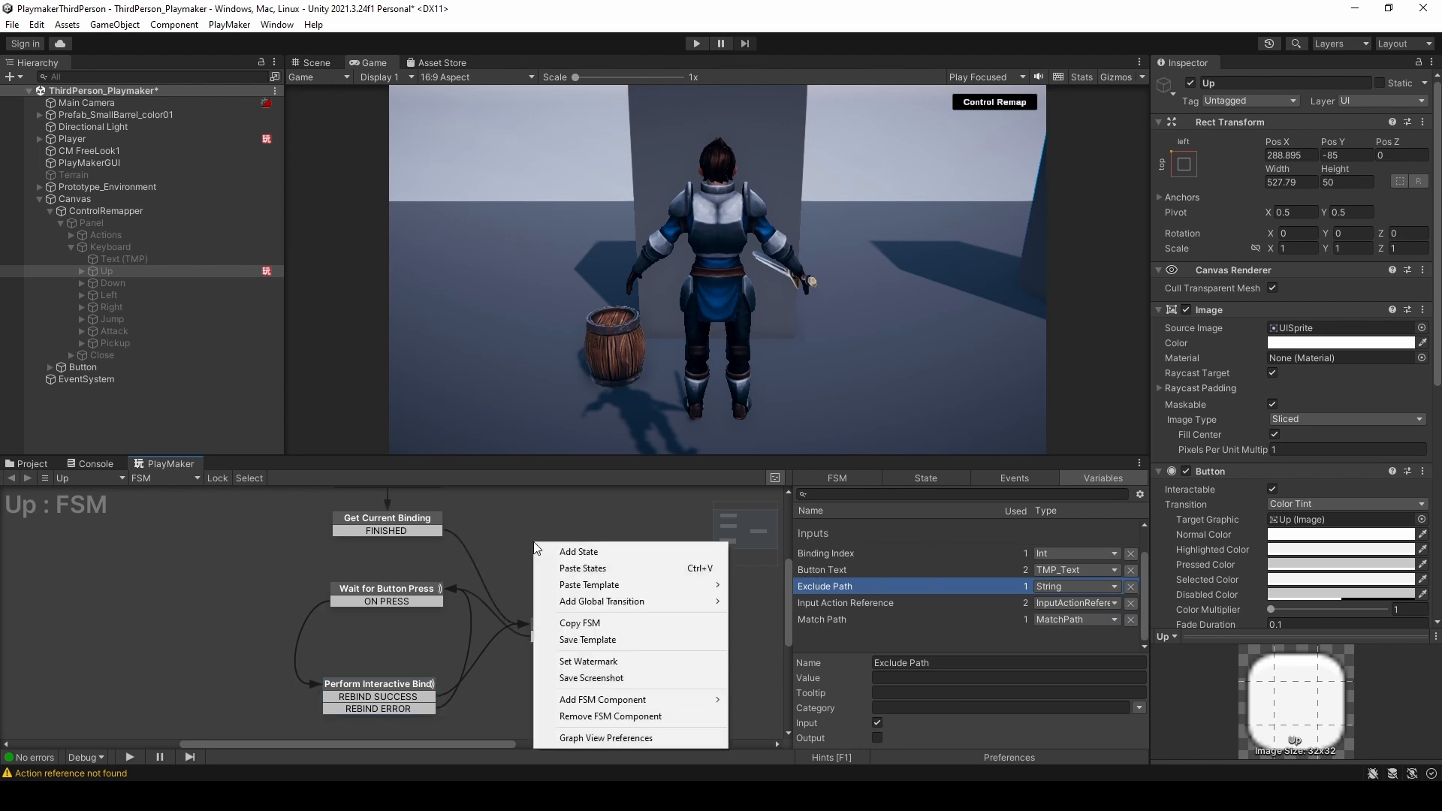
click(621, 647)
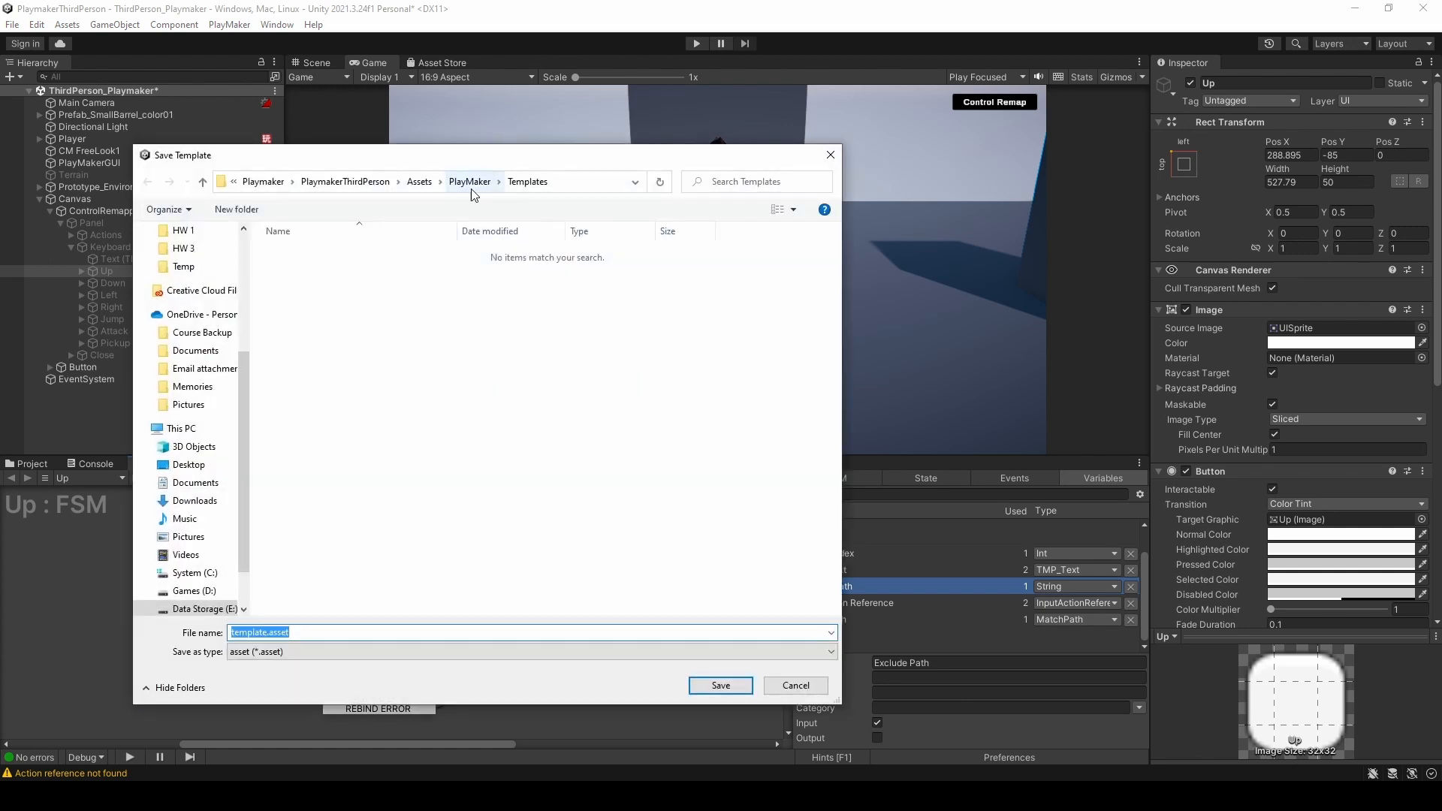
click(346, 181)
double_click(296, 254)
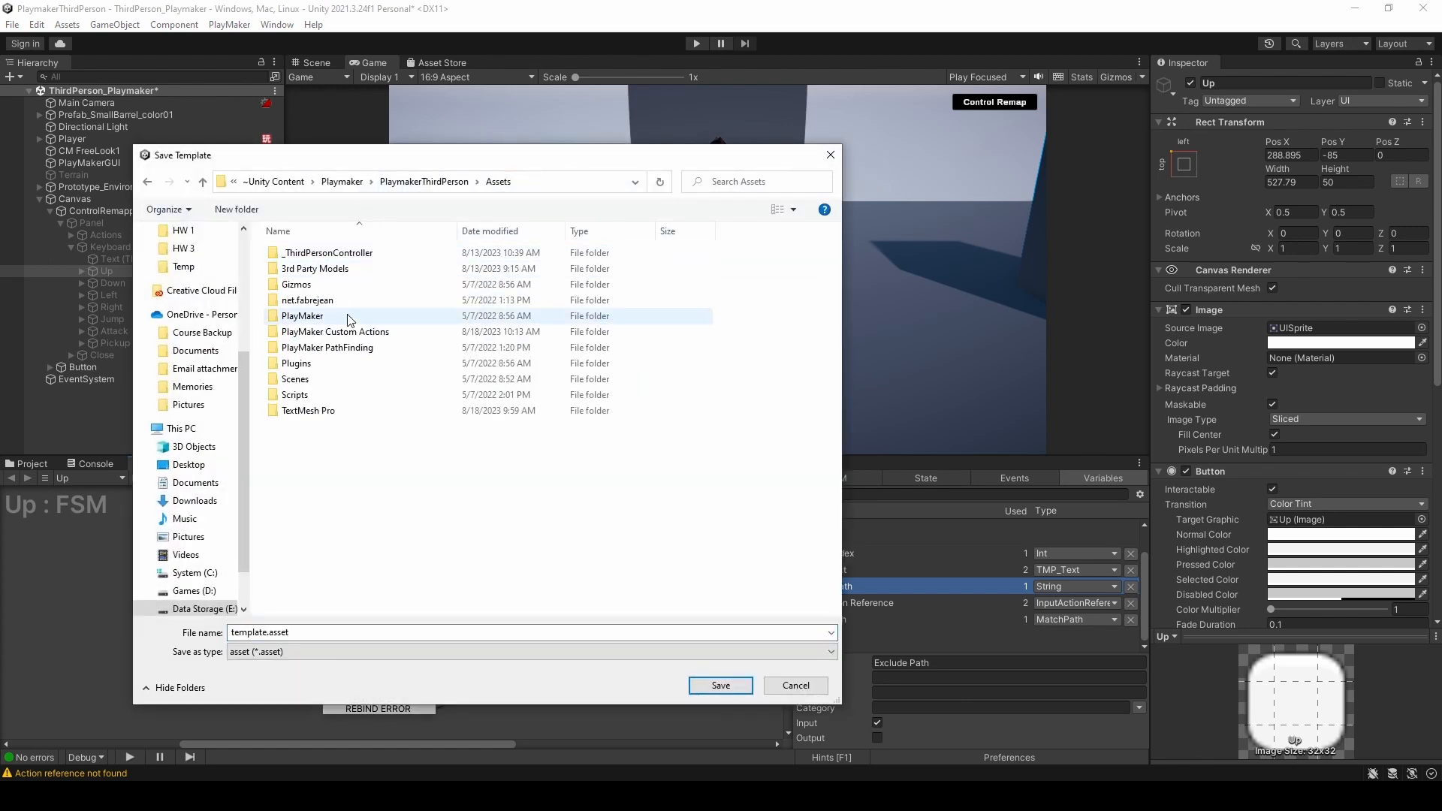
double_click(356, 334)
double_click(323, 270)
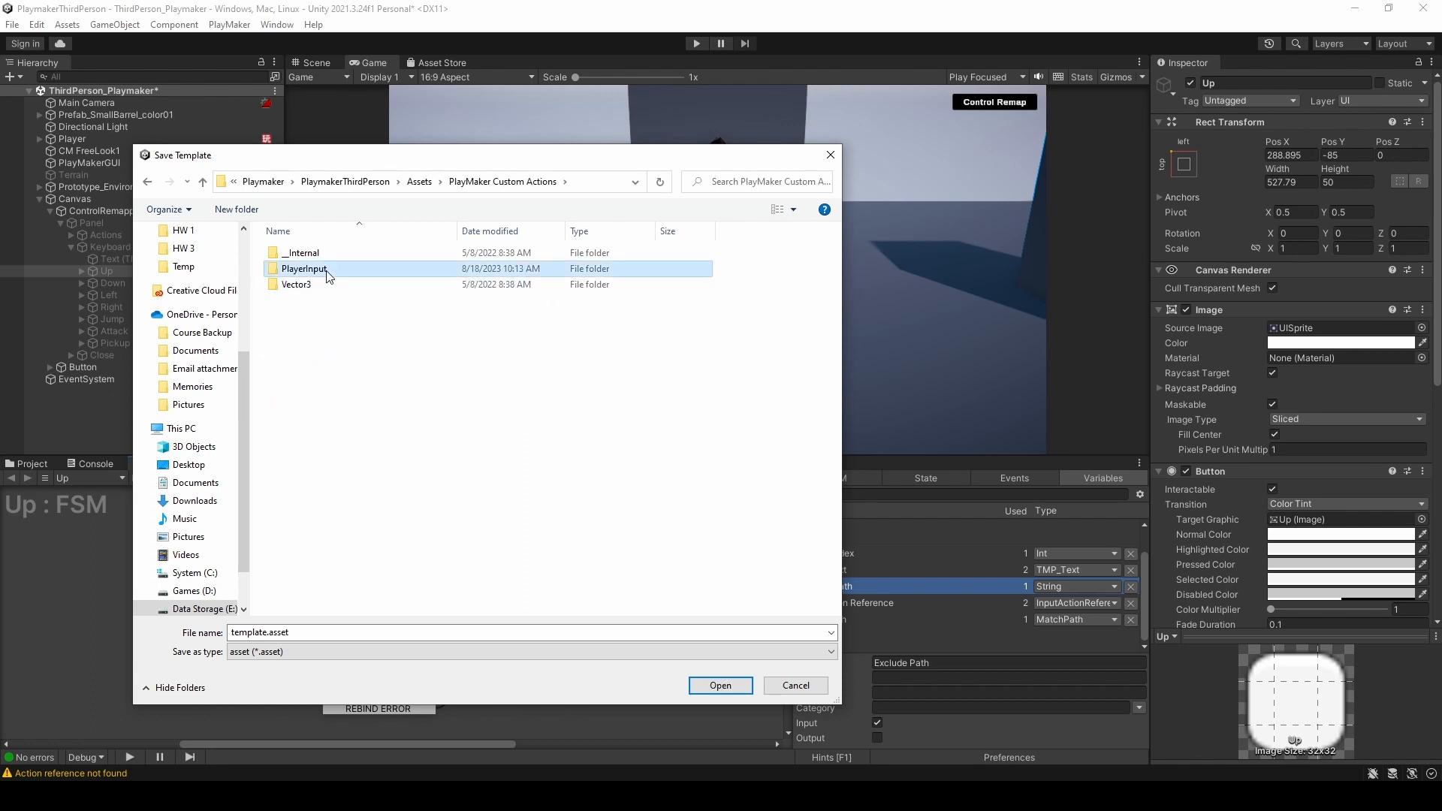
double_click(256, 632)
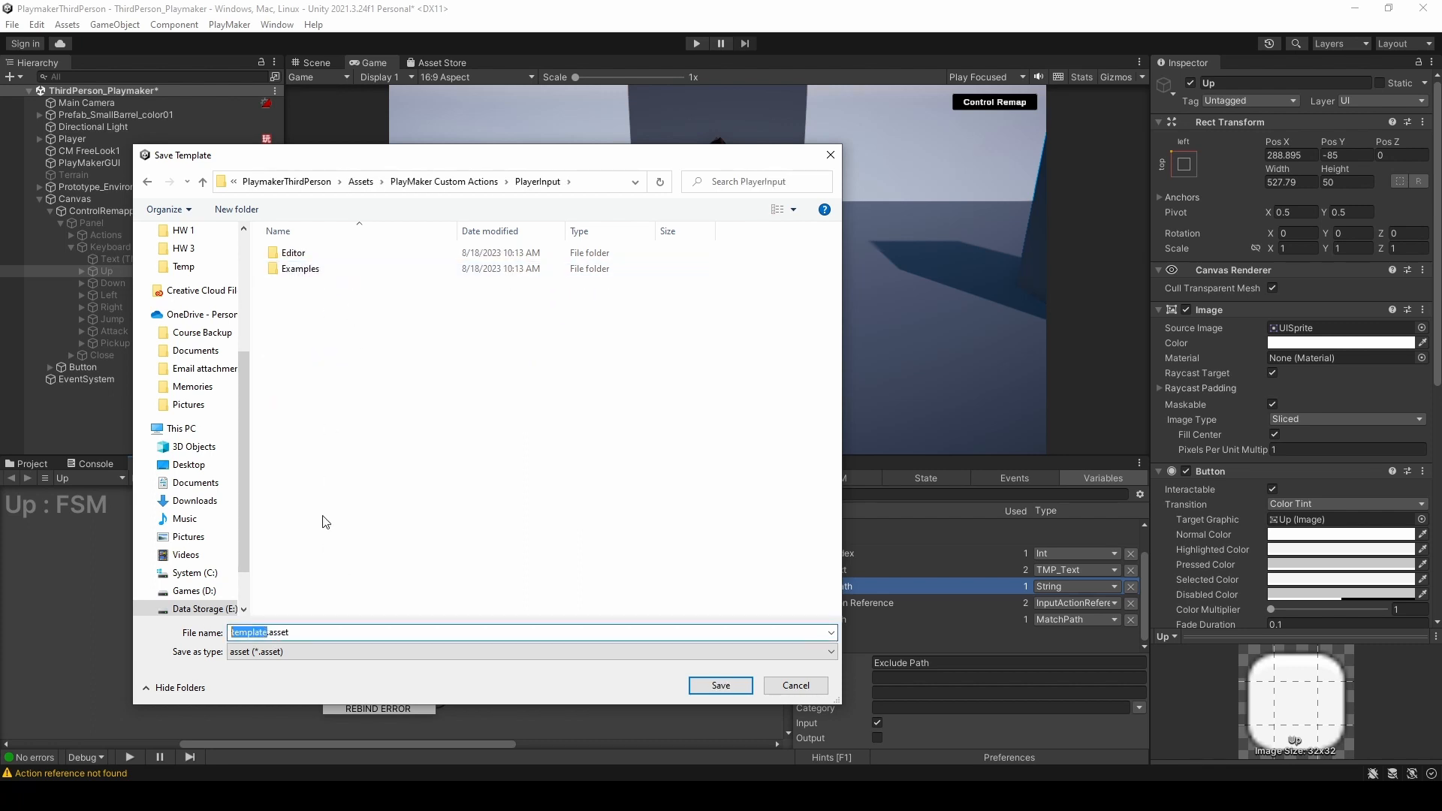
text(Interactive_Binding_Template)
key(Return)
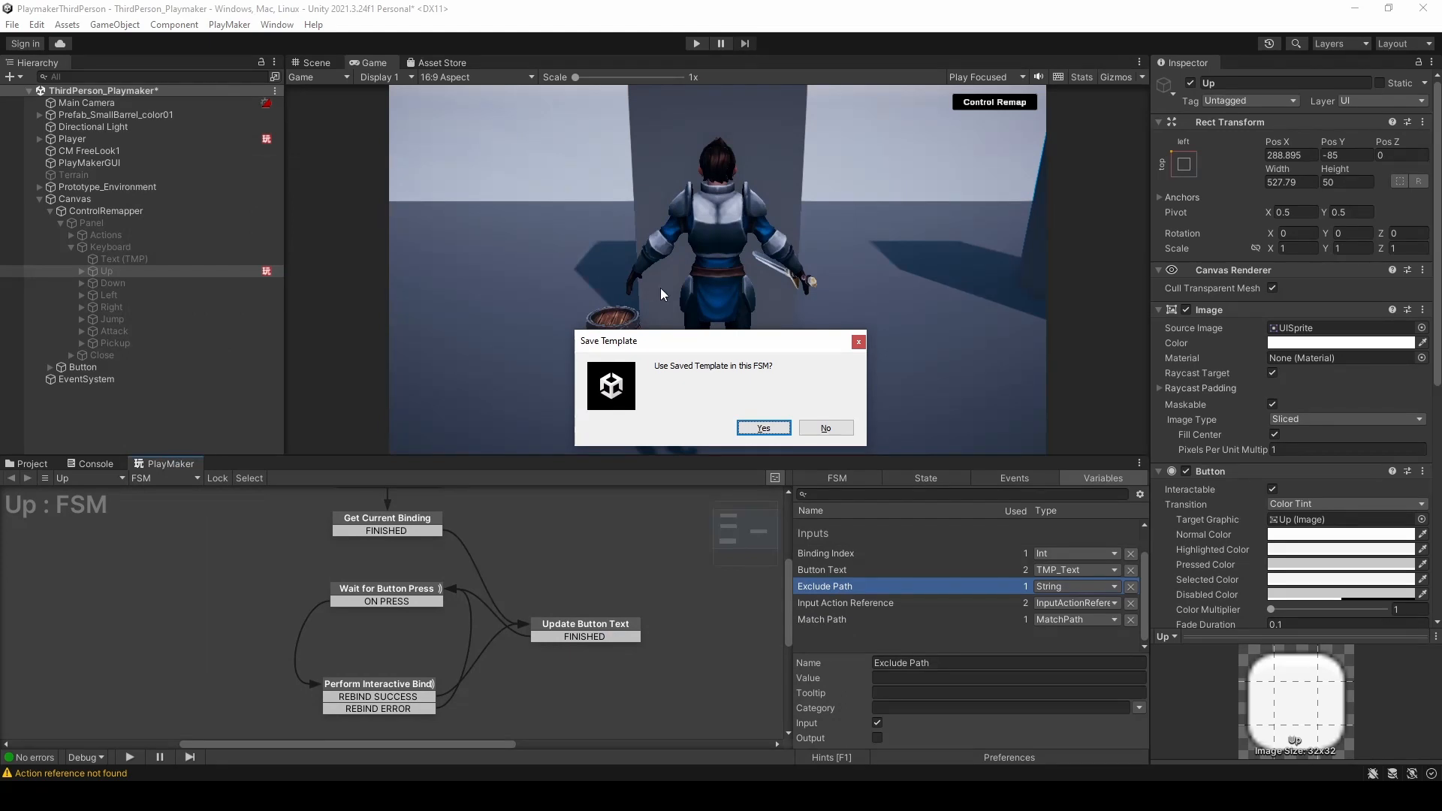
click(763, 428)
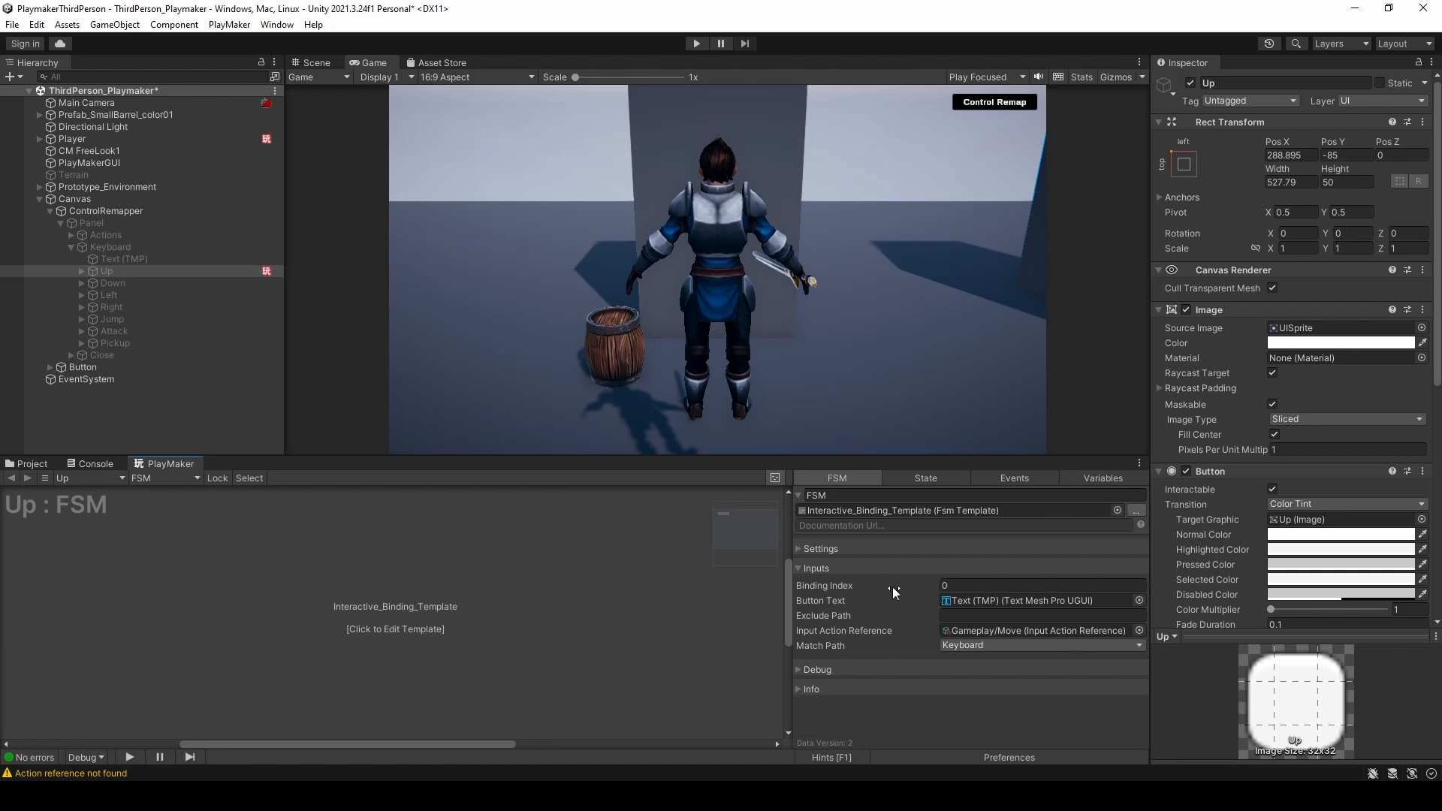
- Open the Control Map input actions asset from the InputSystems folder of _ThirdPersonController
click(944, 585)
key(BackSpace)
right_click(69, 464)
click(31, 467)
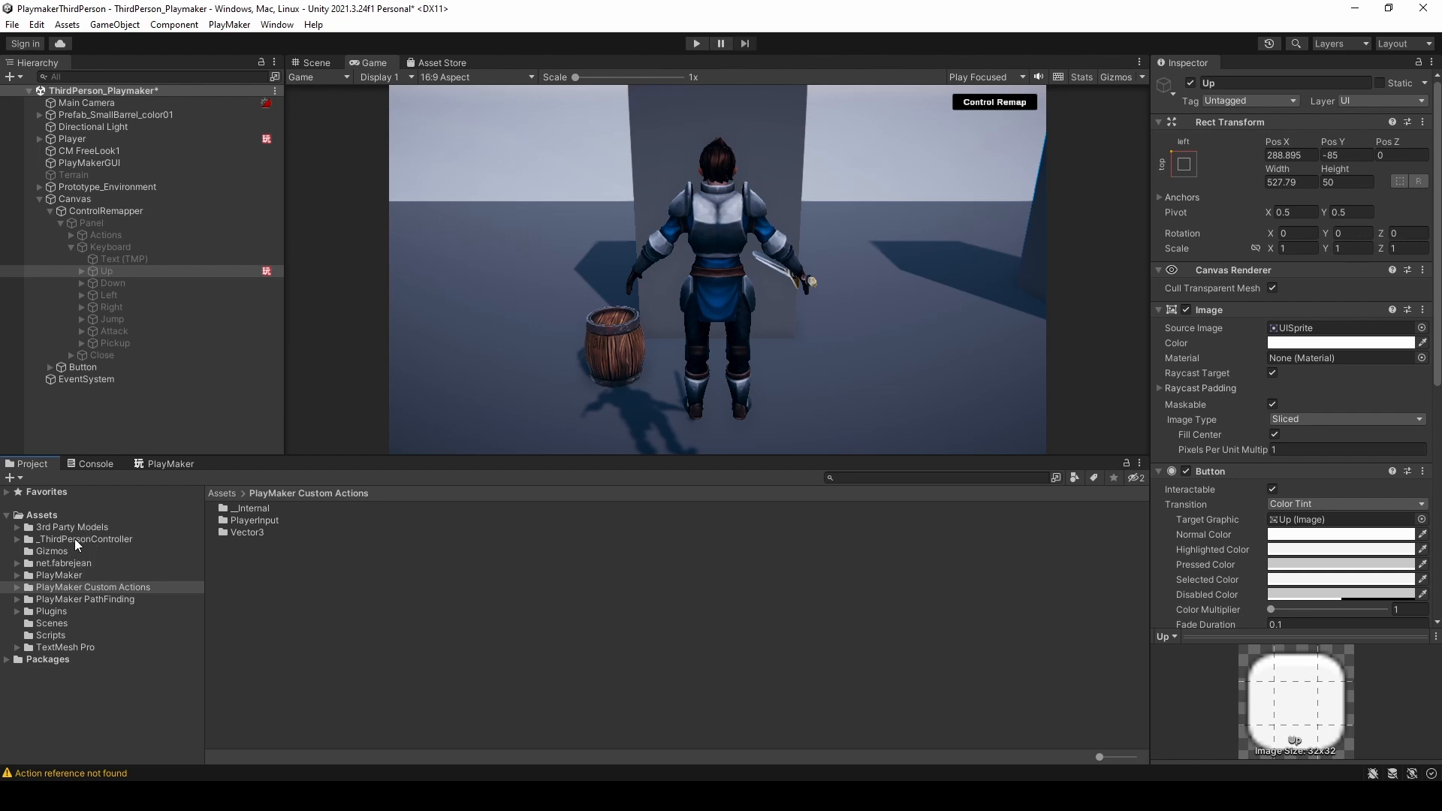
click(105, 539)
double_click(264, 534)
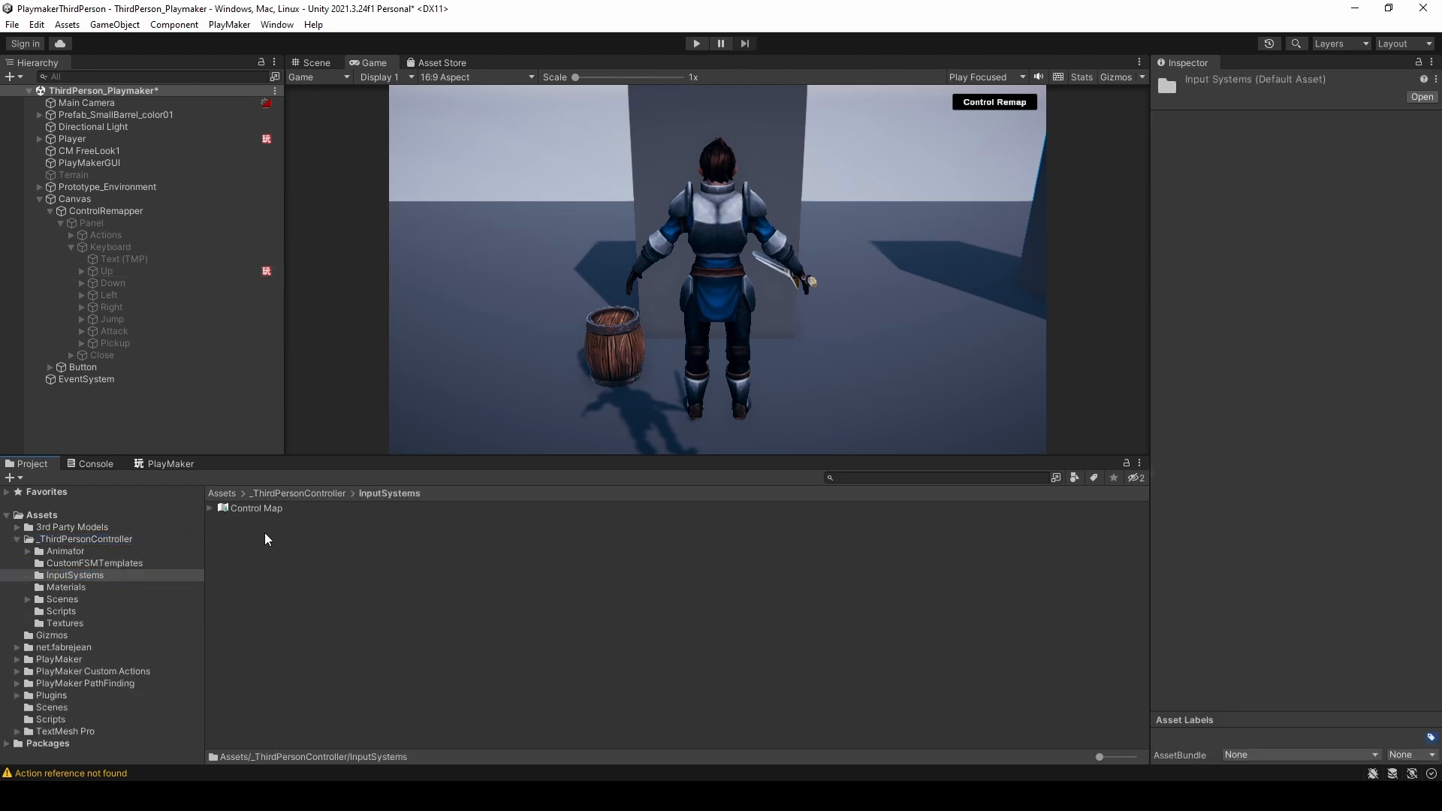
click(265, 511)
double_click(265, 511)
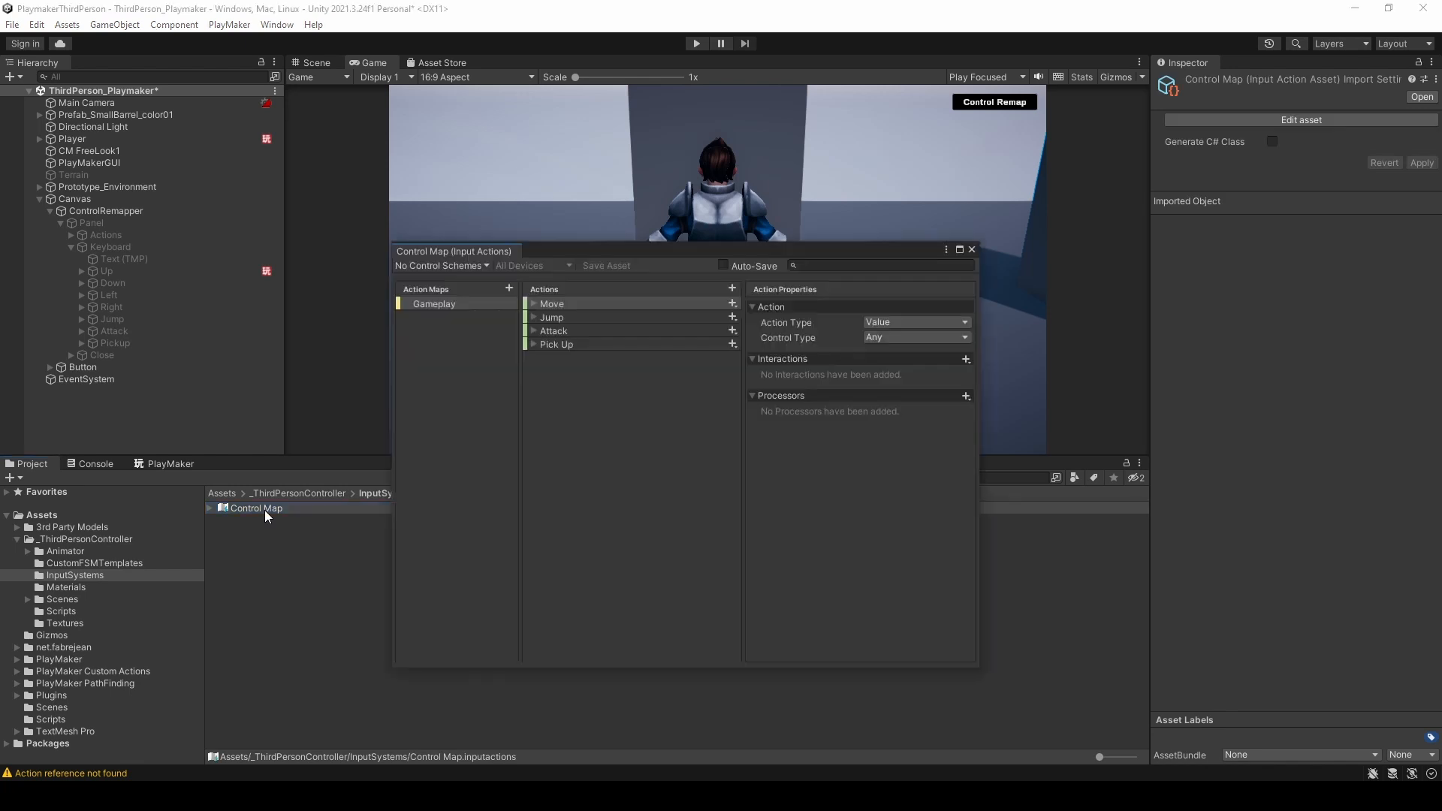
- Expand the Move action's Keyboard and Gamepad composites and go through their bindings in order to count the binding indexes
click(530, 304)
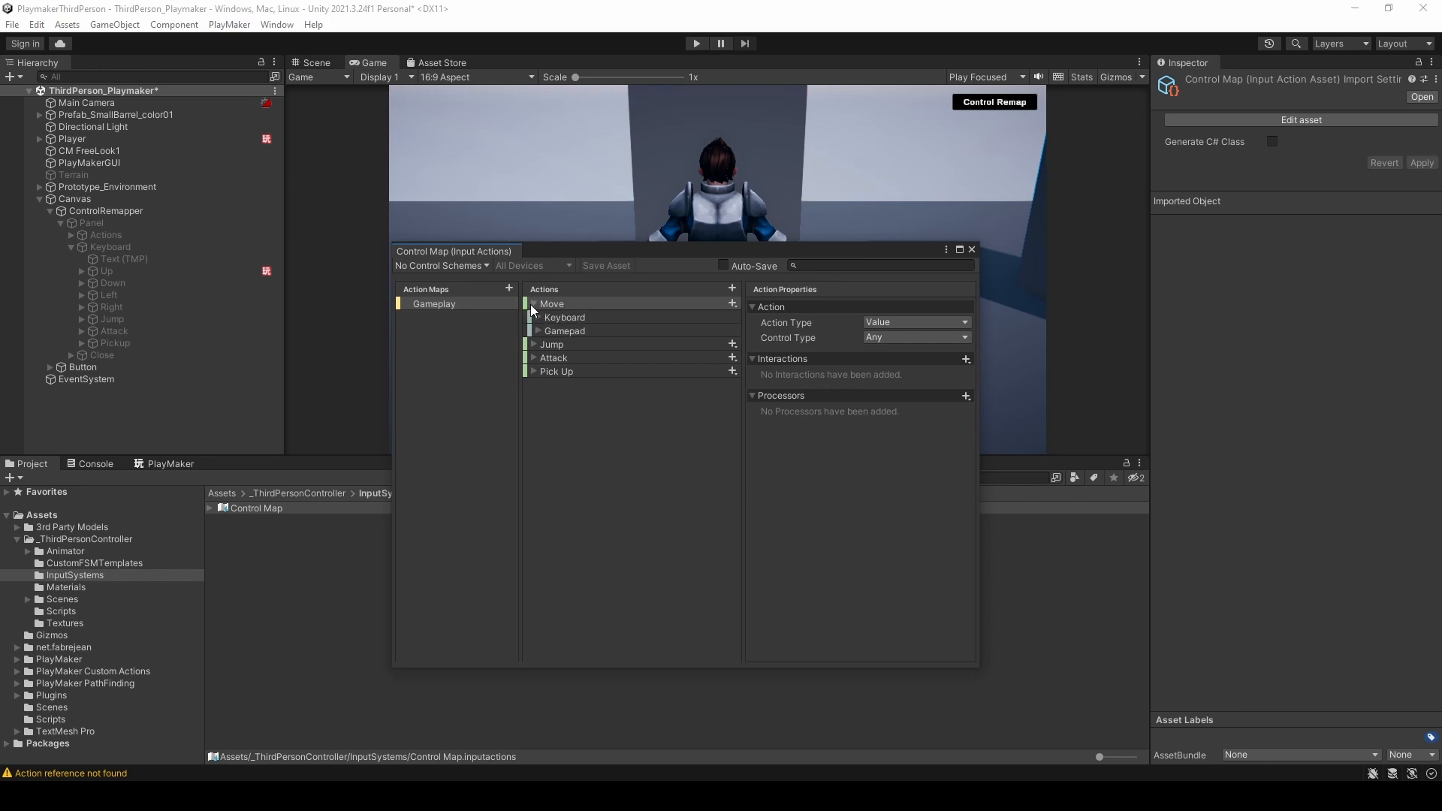
click(534, 320)
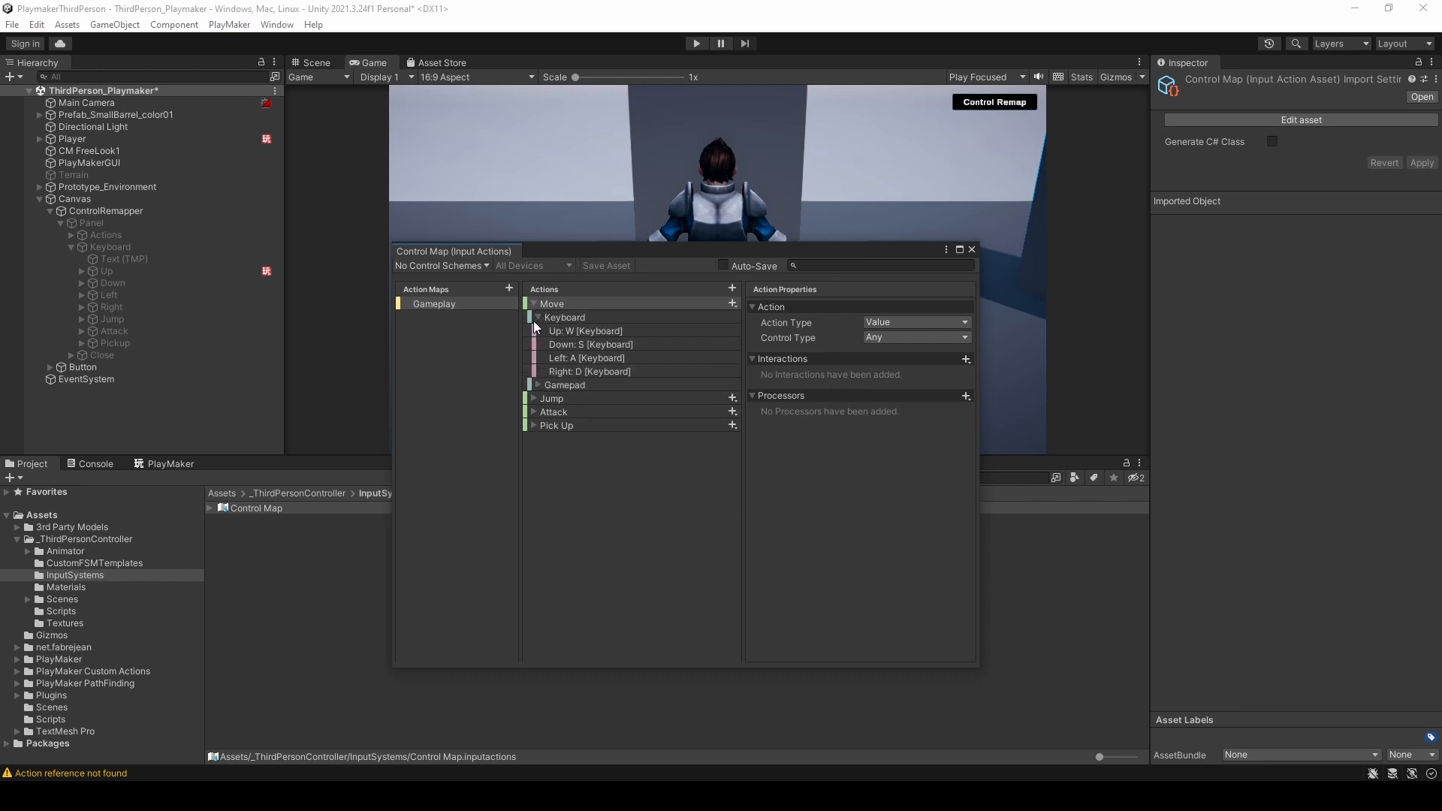
click(536, 387)
click(538, 385)
click(536, 386)
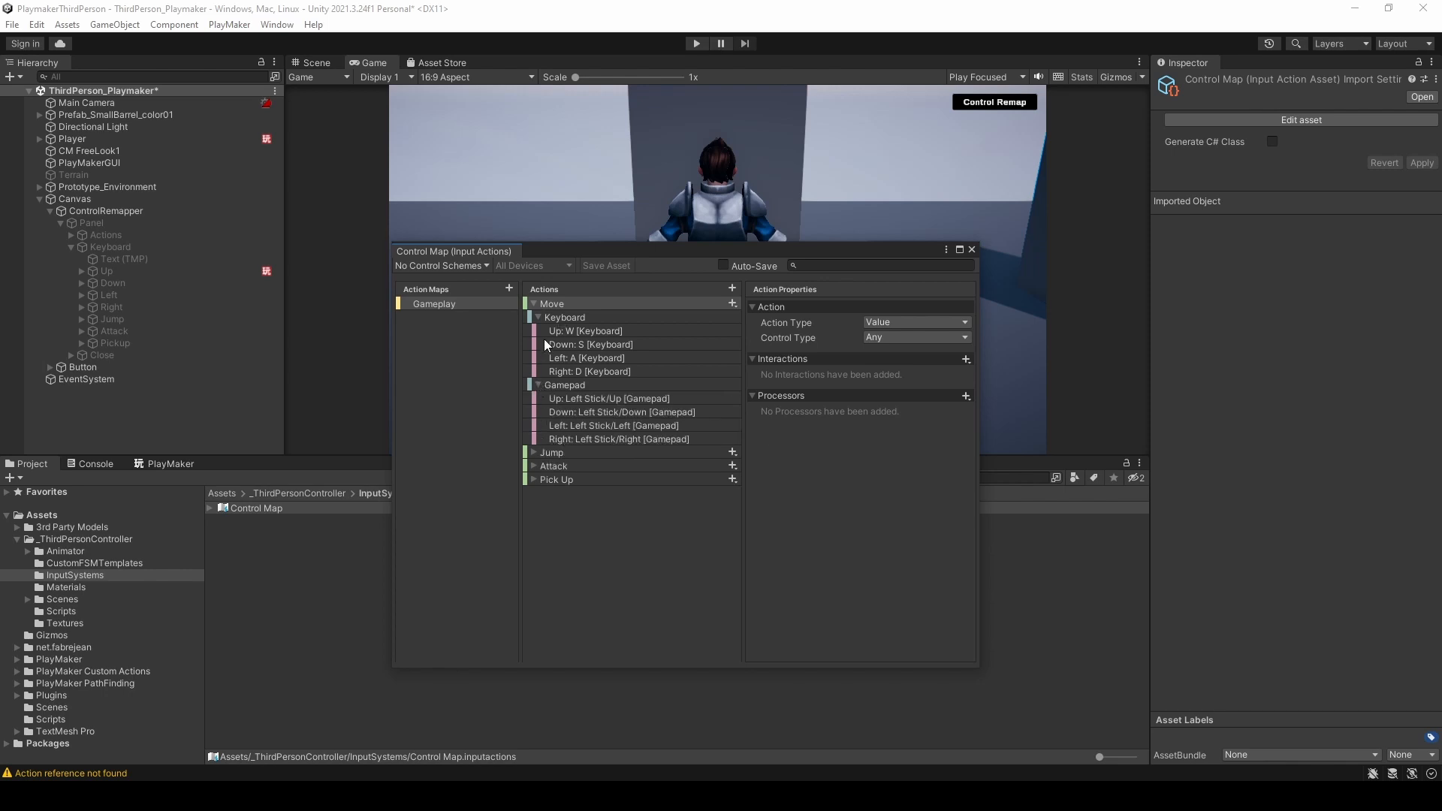
click(573, 315)
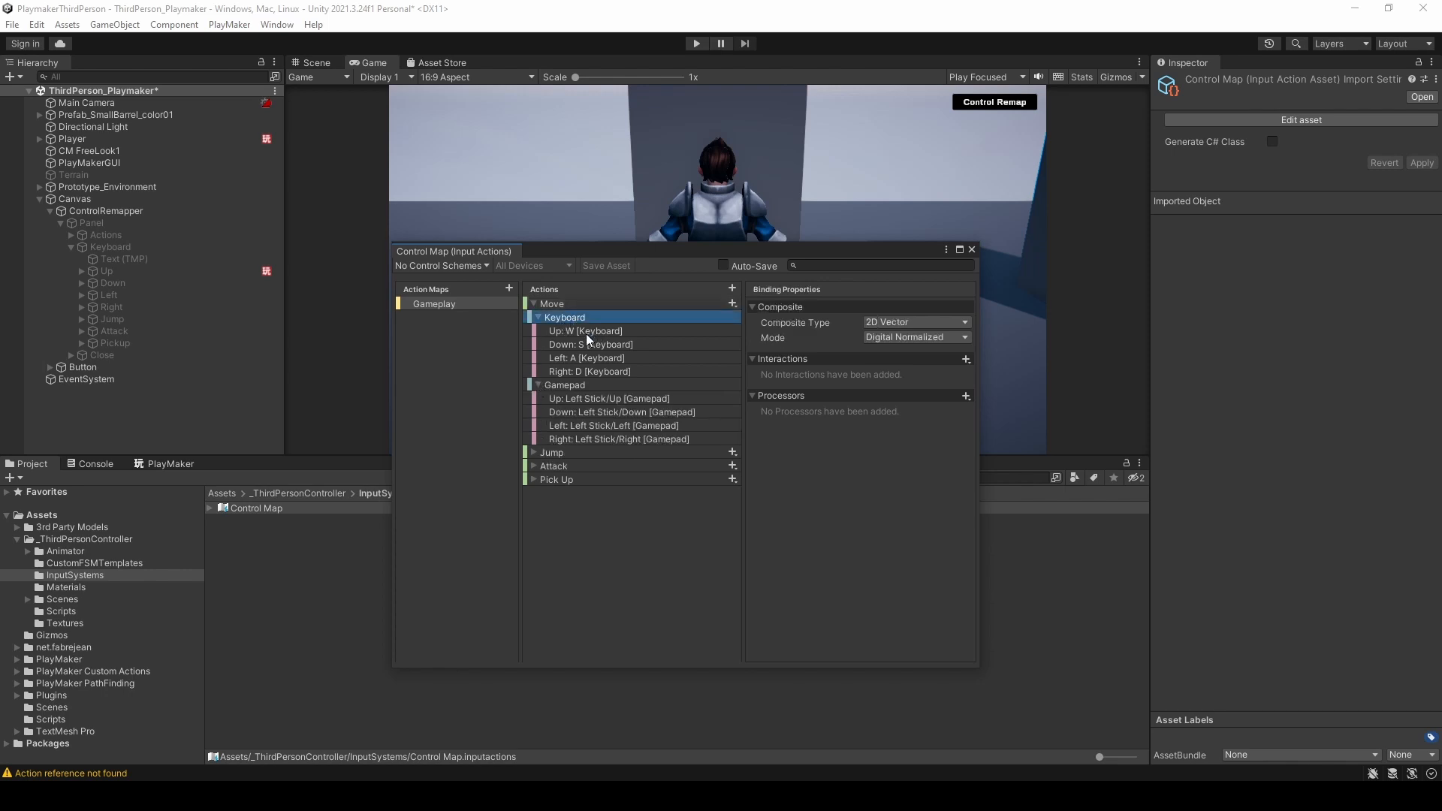
click(586, 334)
click(583, 344)
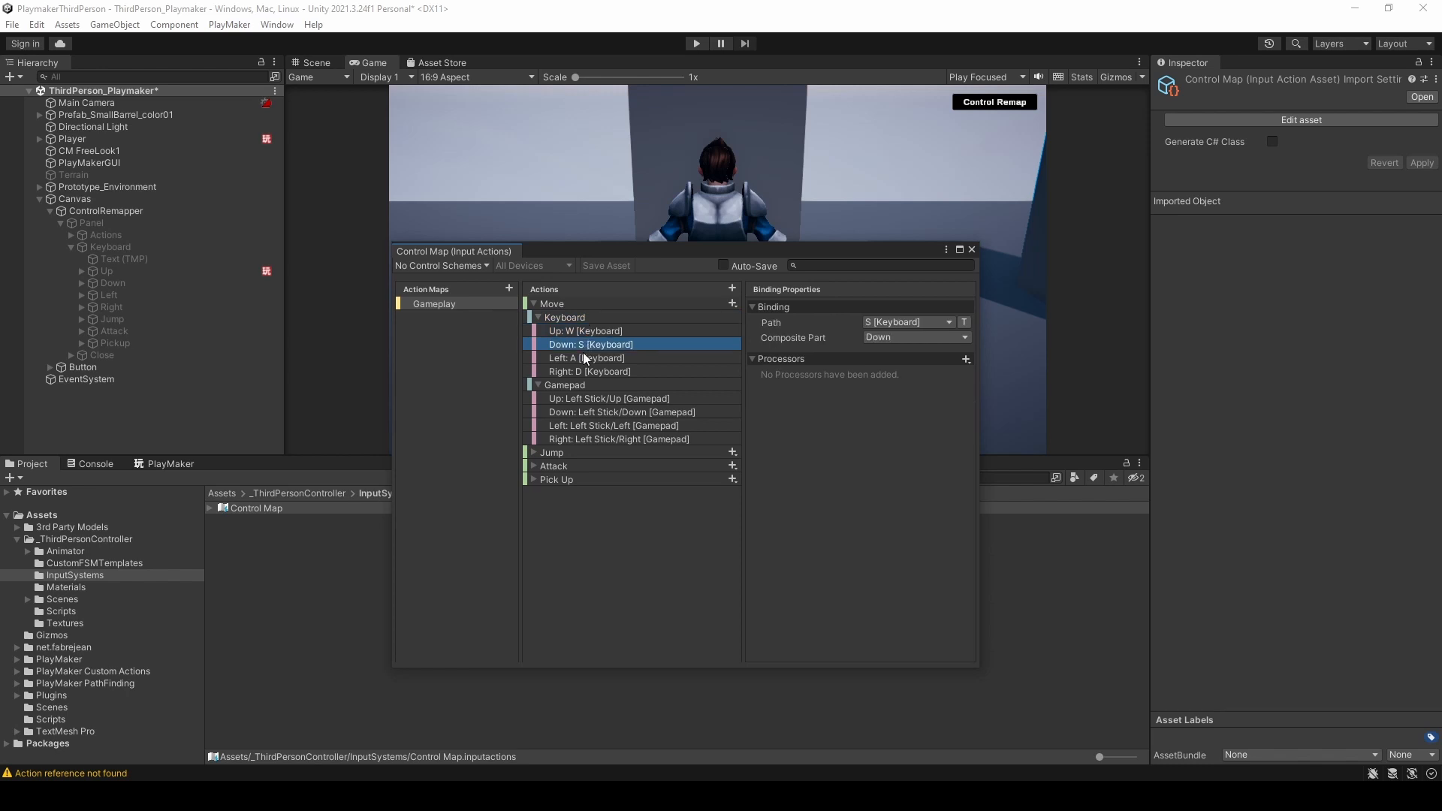
click(585, 358)
click(586, 371)
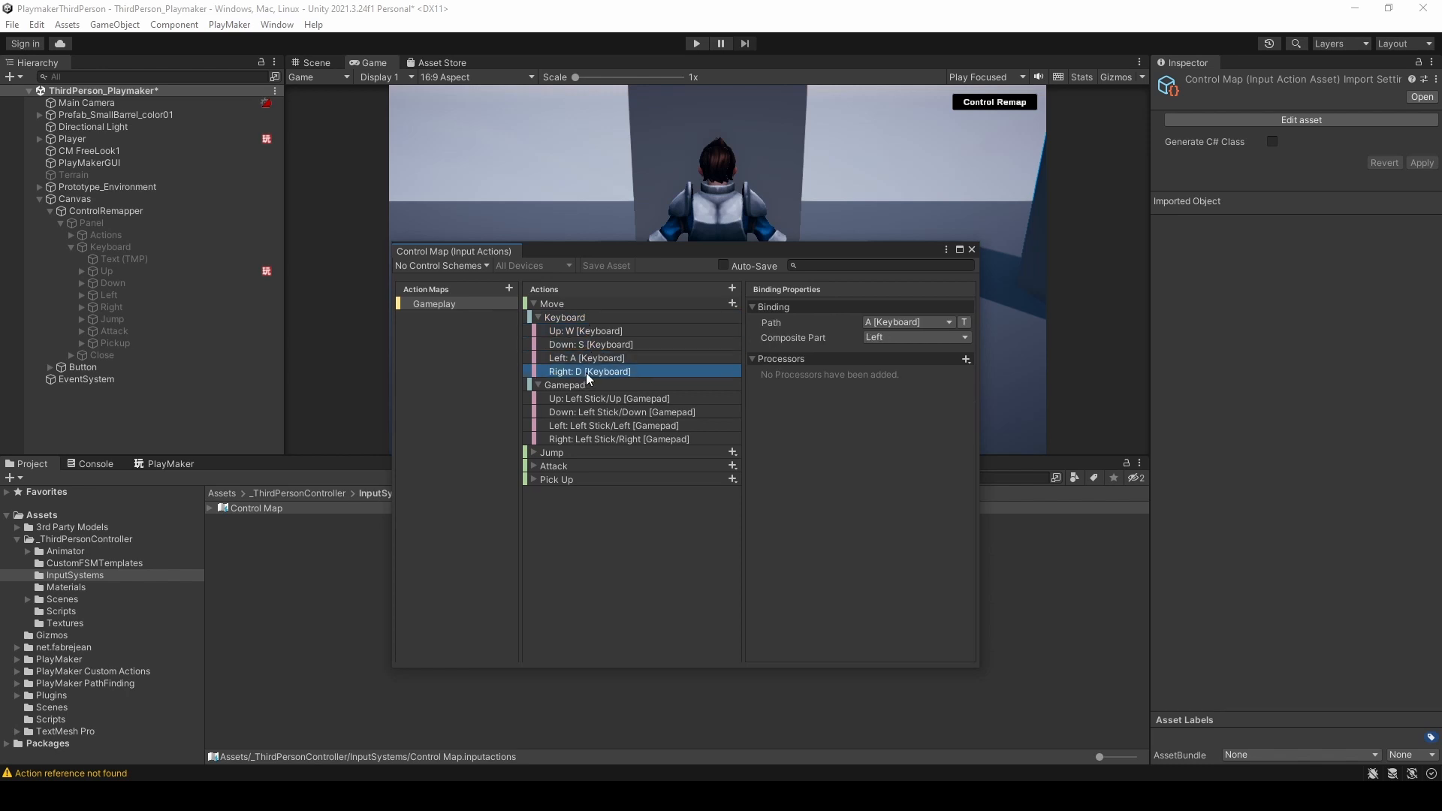
click(570, 383)
click(570, 399)
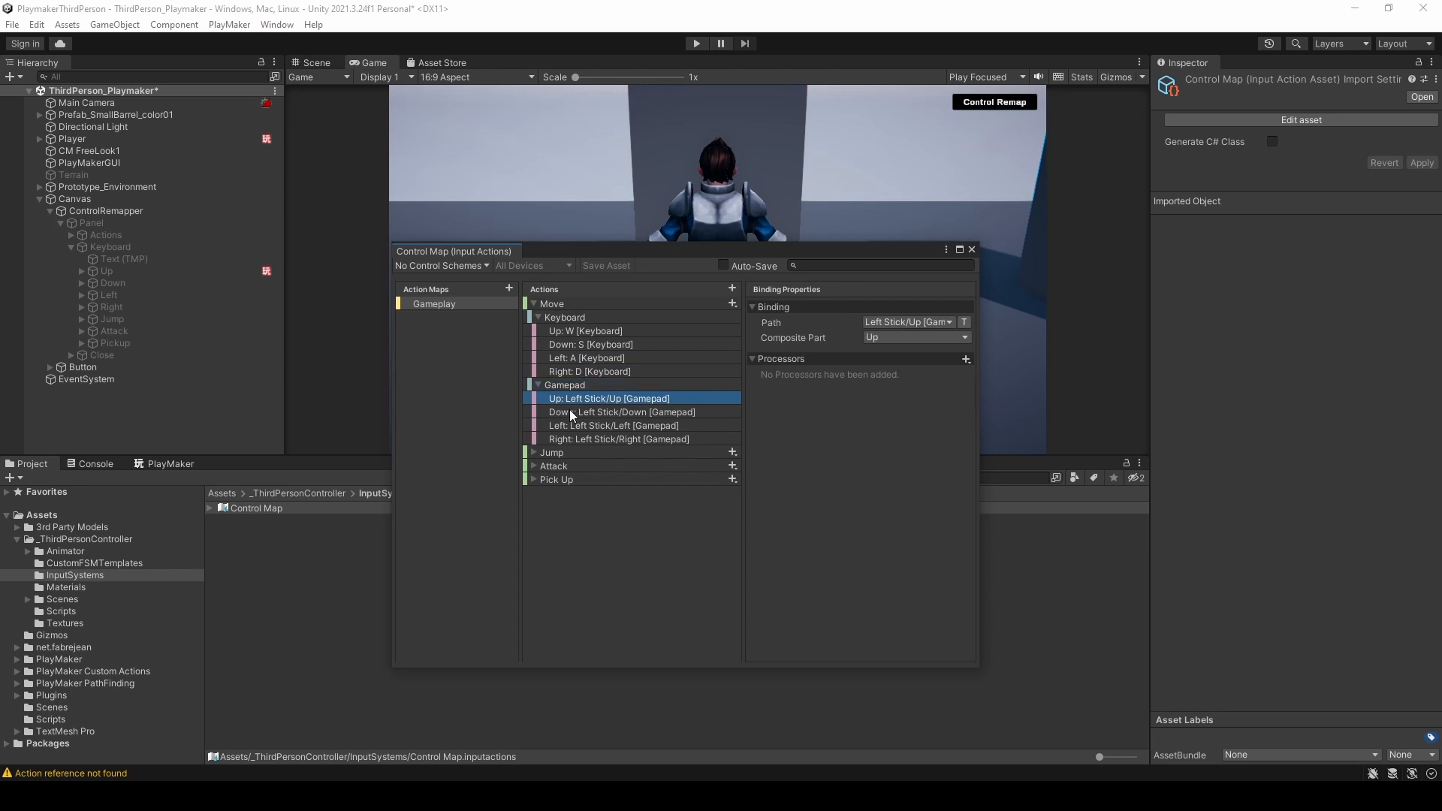
click(574, 425)
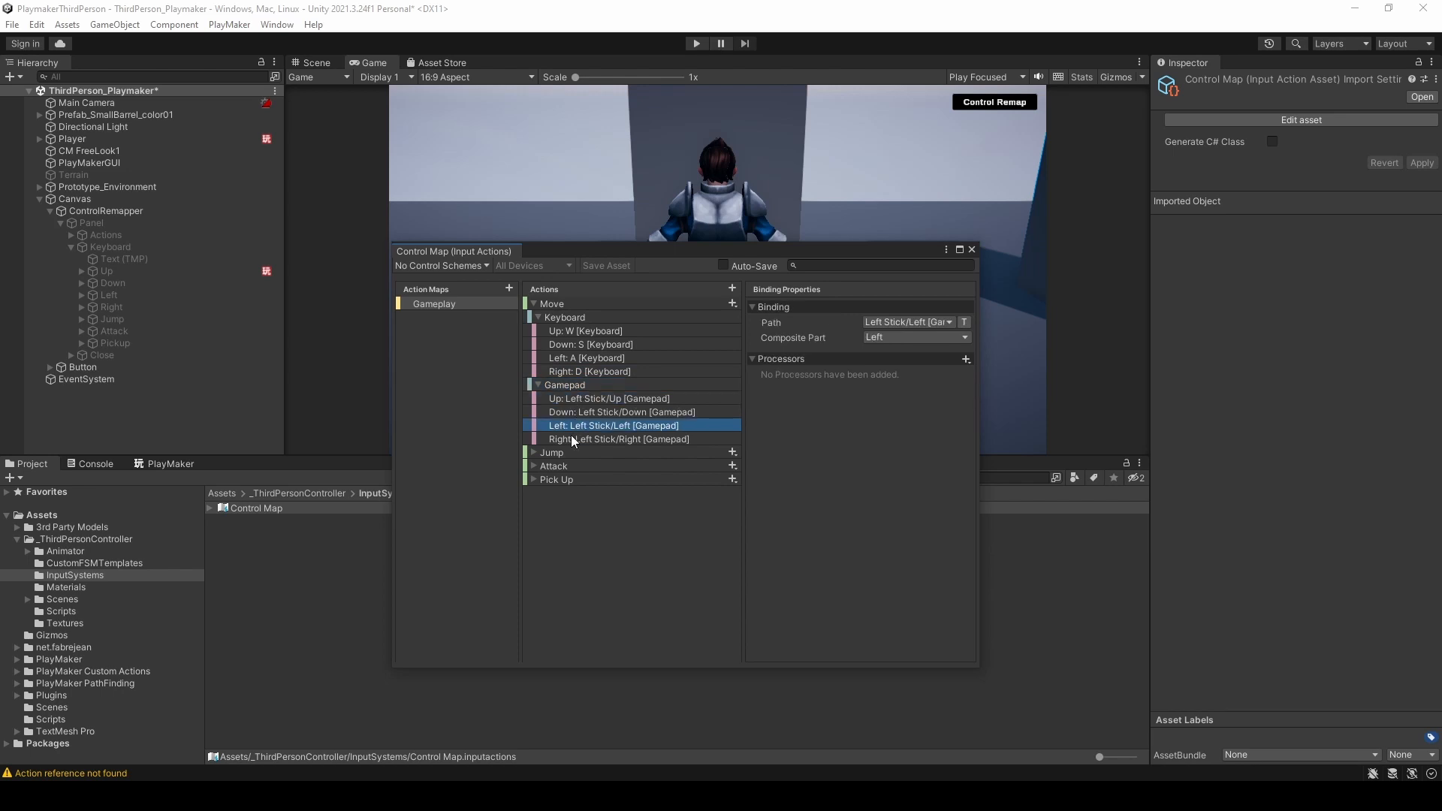
click(571, 437)
- Expand the Jump, Attack and Pick Up actions and go through their keyboard and gamepad bindings to count the indexes, closing the asset when done
click(533, 452)
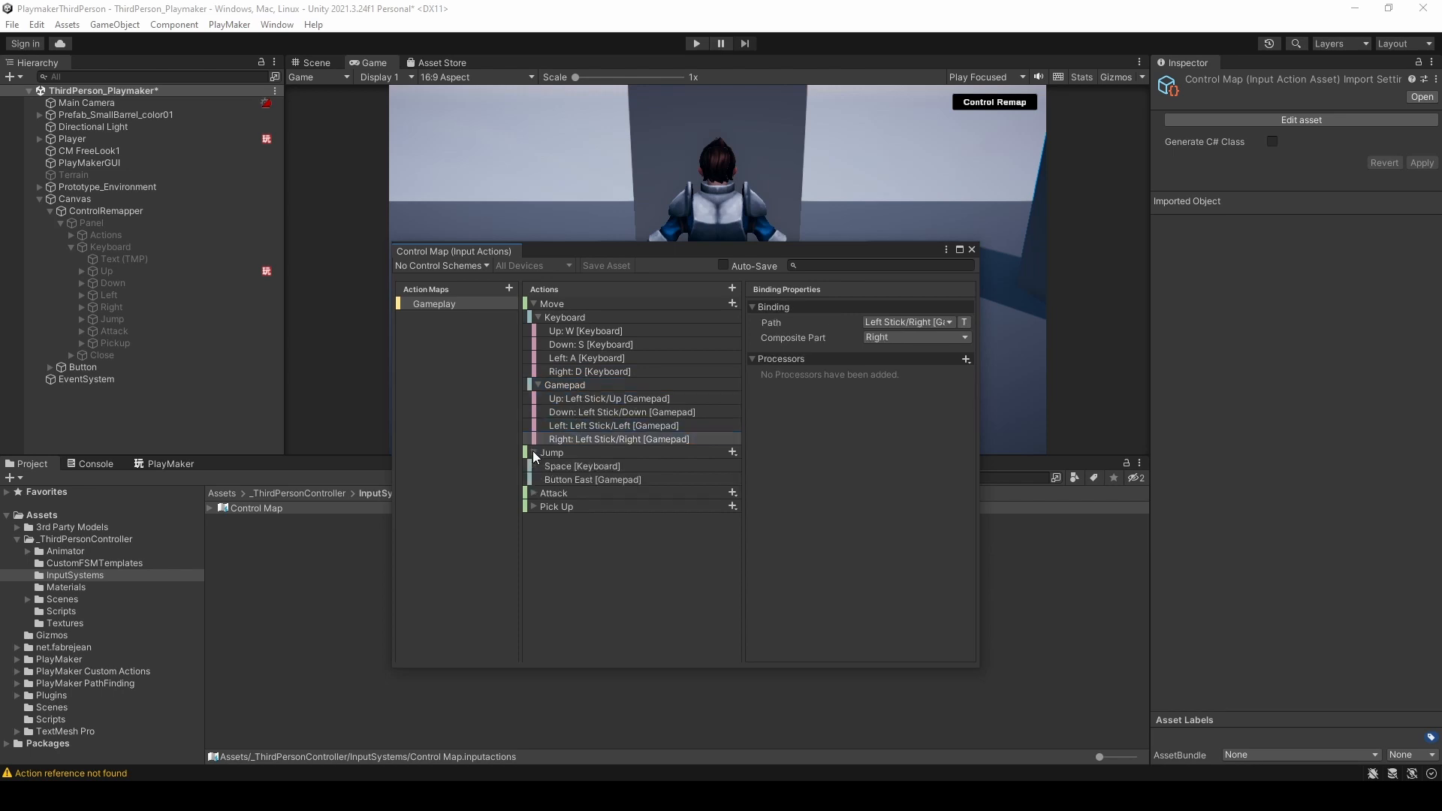
click(543, 452)
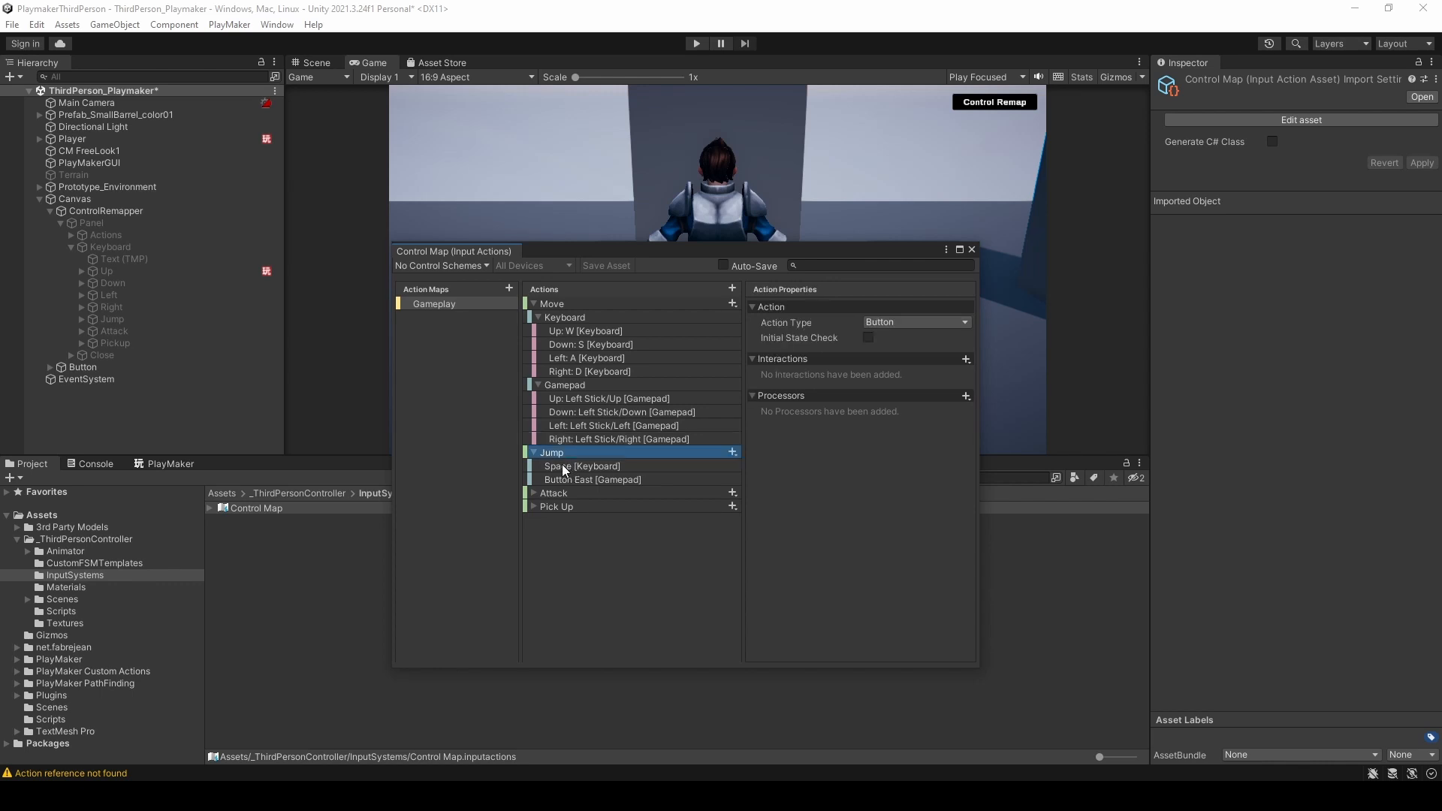
click(562, 466)
click(561, 480)
click(534, 492)
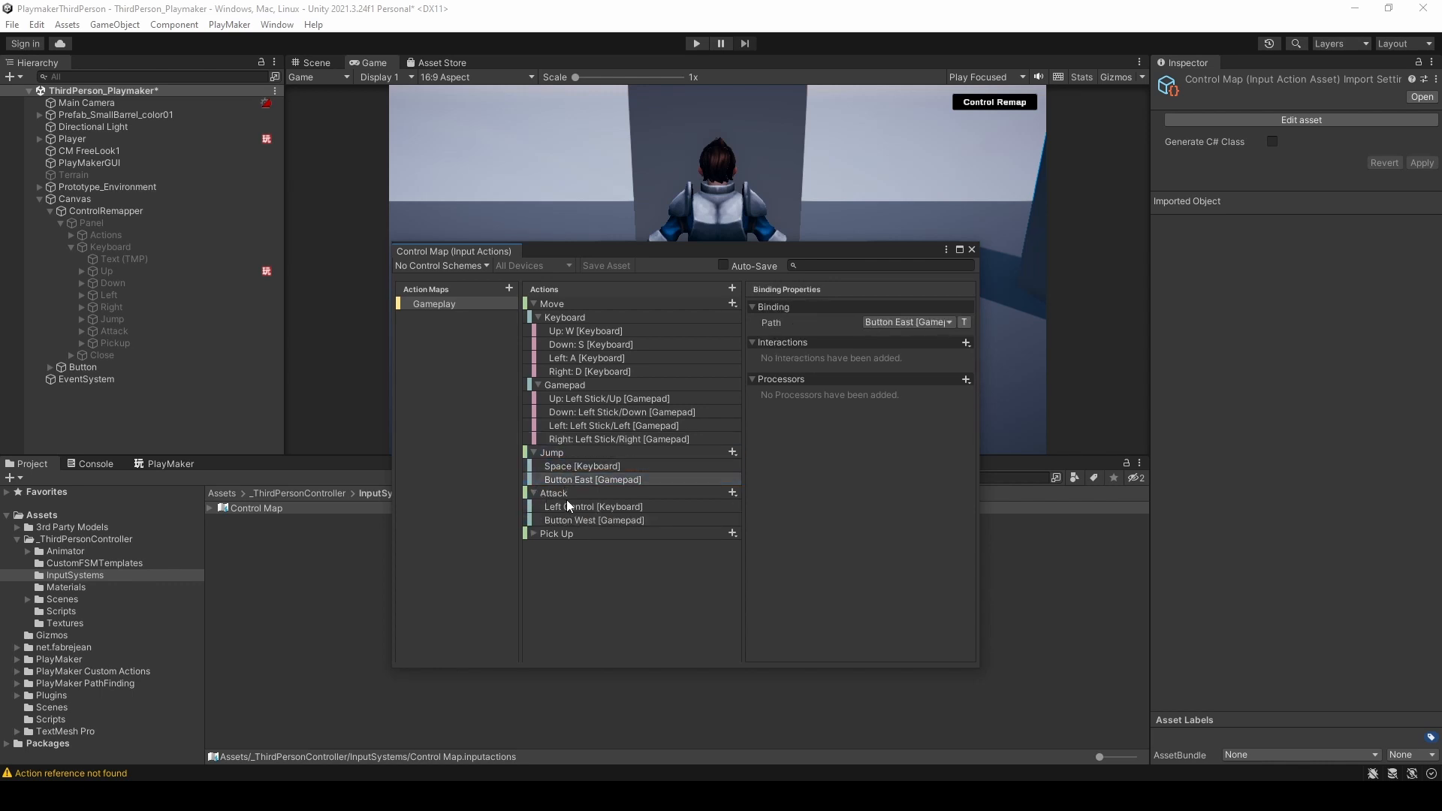
click(569, 507)
click(564, 522)
click(535, 534)
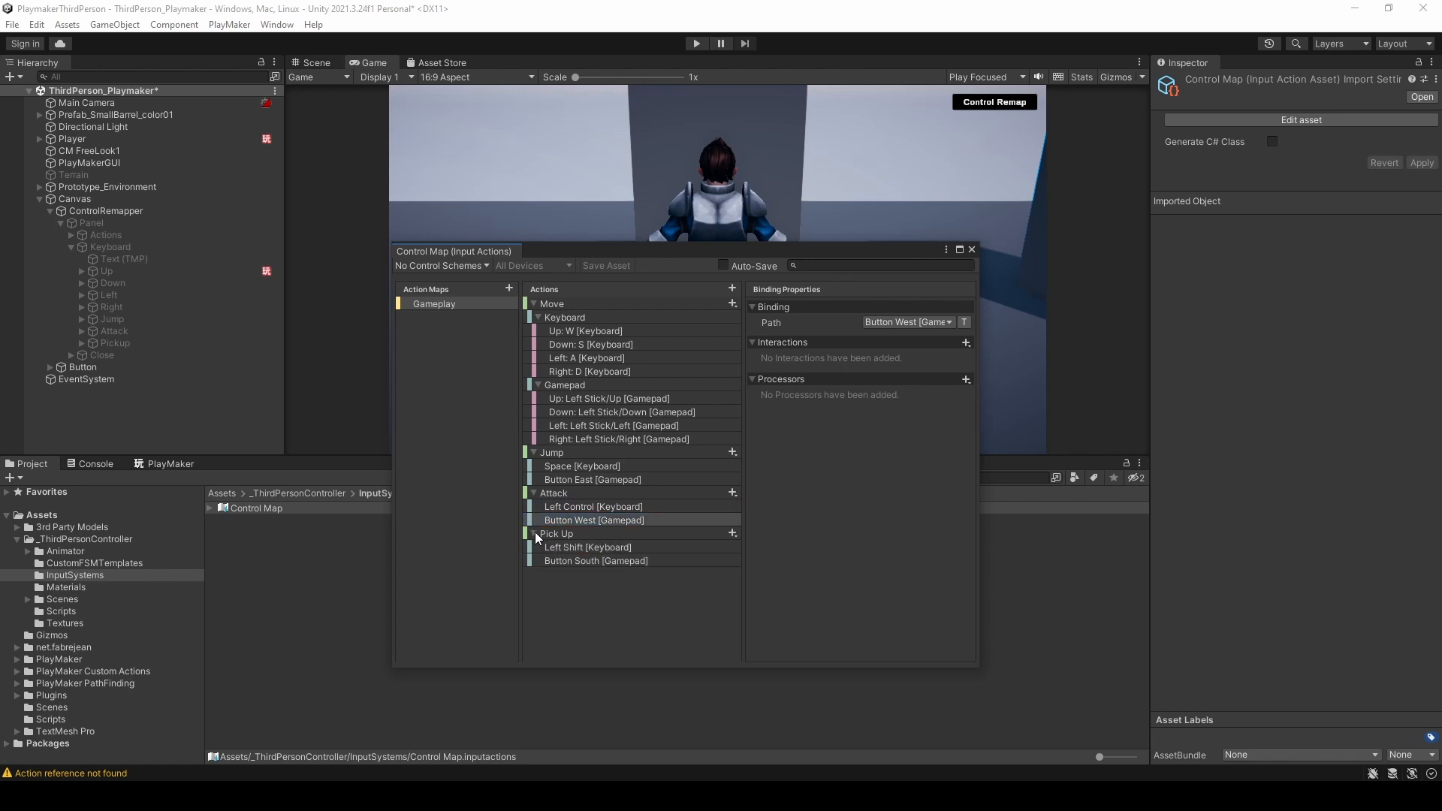
click(566, 546)
click(560, 561)
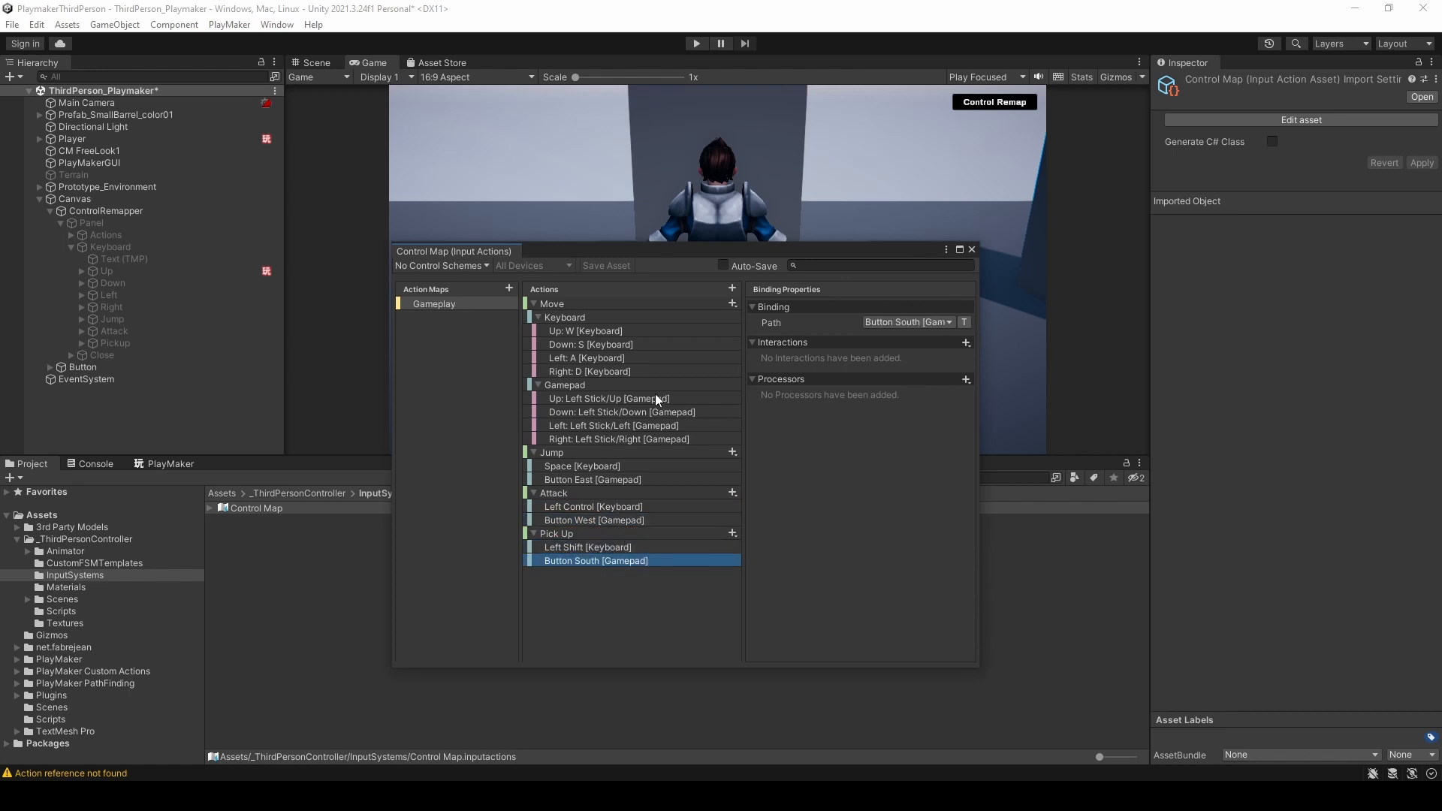
click(972, 249)
- Set the Binding Index input of the Up button's FSM to 1
click(162, 463)
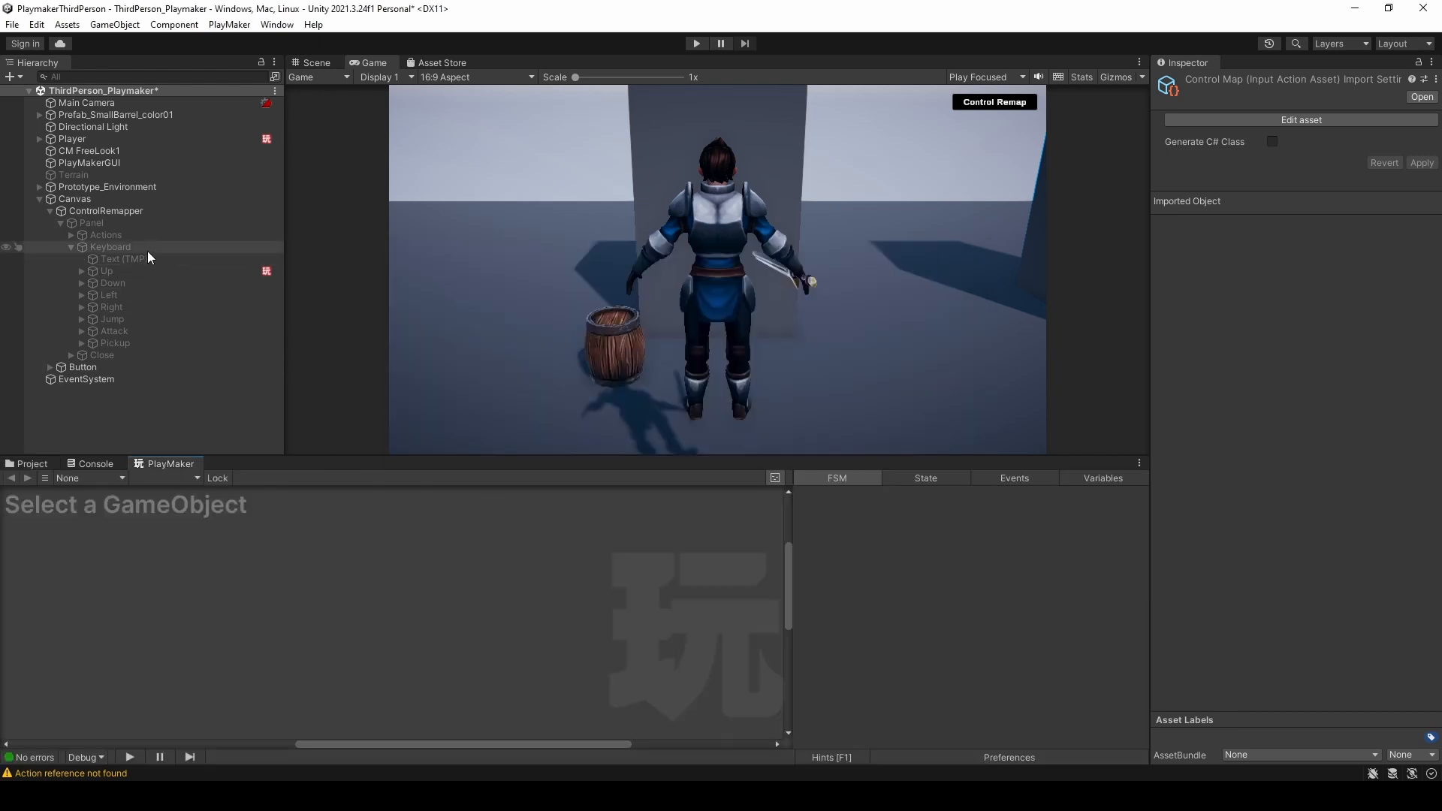
click(119, 271)
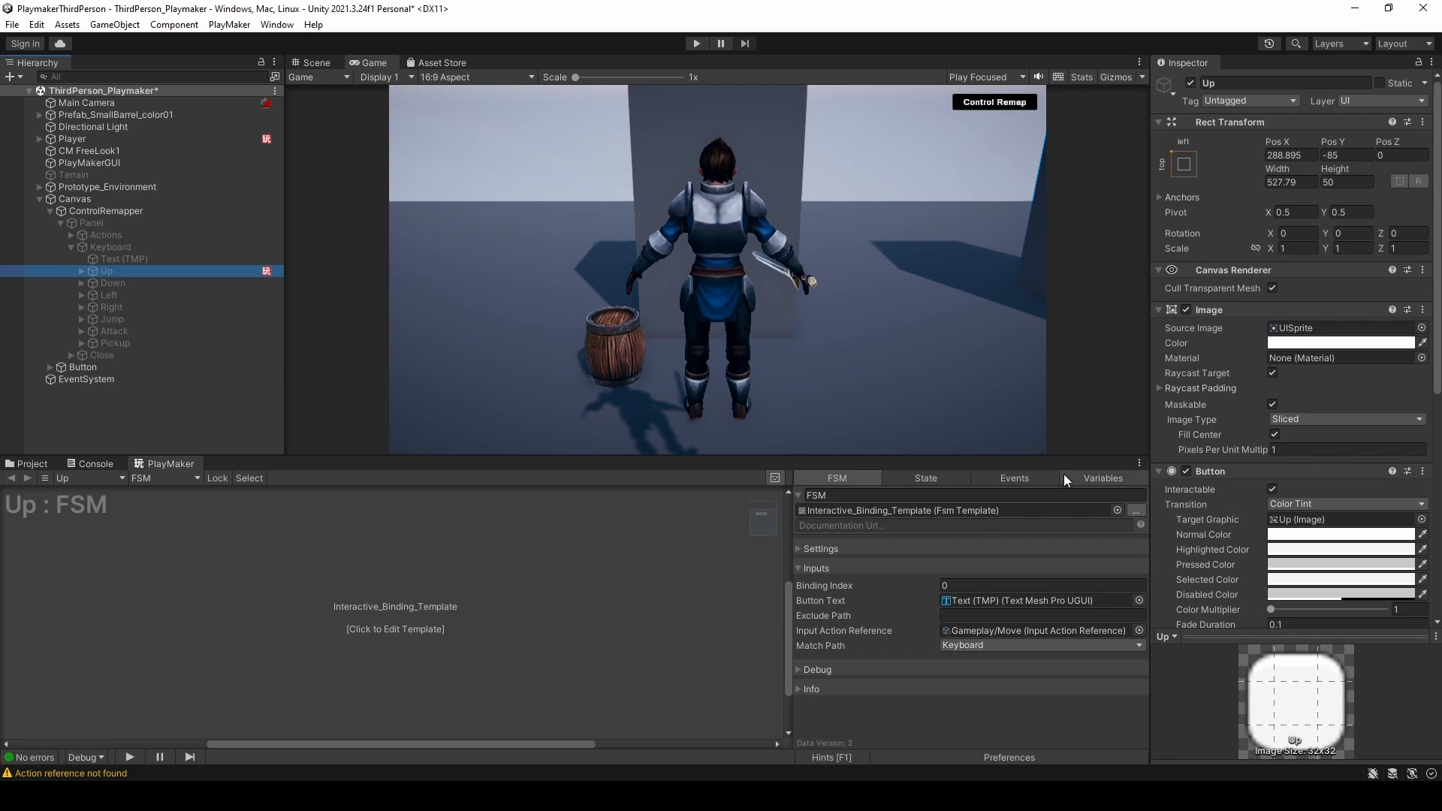
scroll(1315, 443, down, 3)
scroll(1314, 442, down, 5)
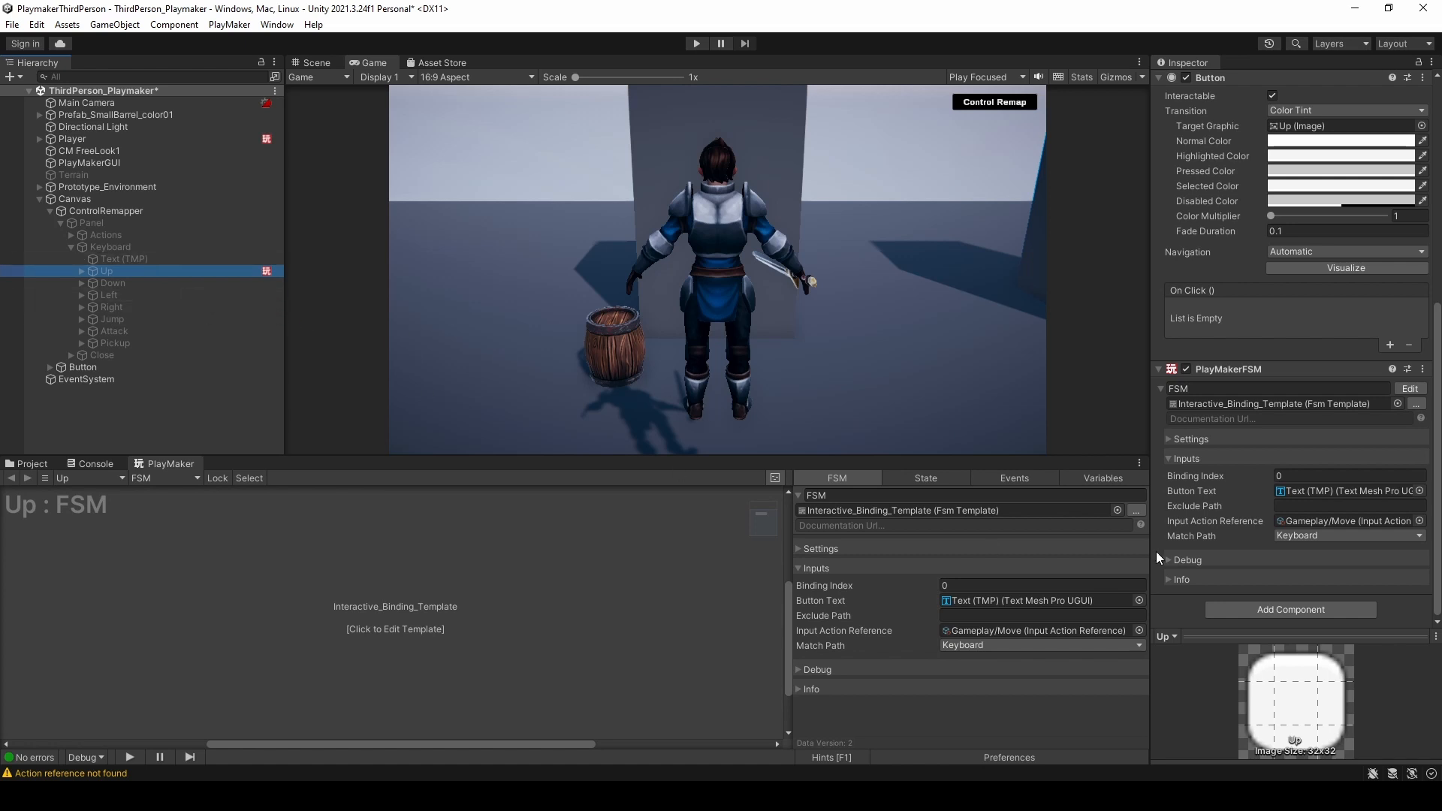
click(1294, 475)
text(1)
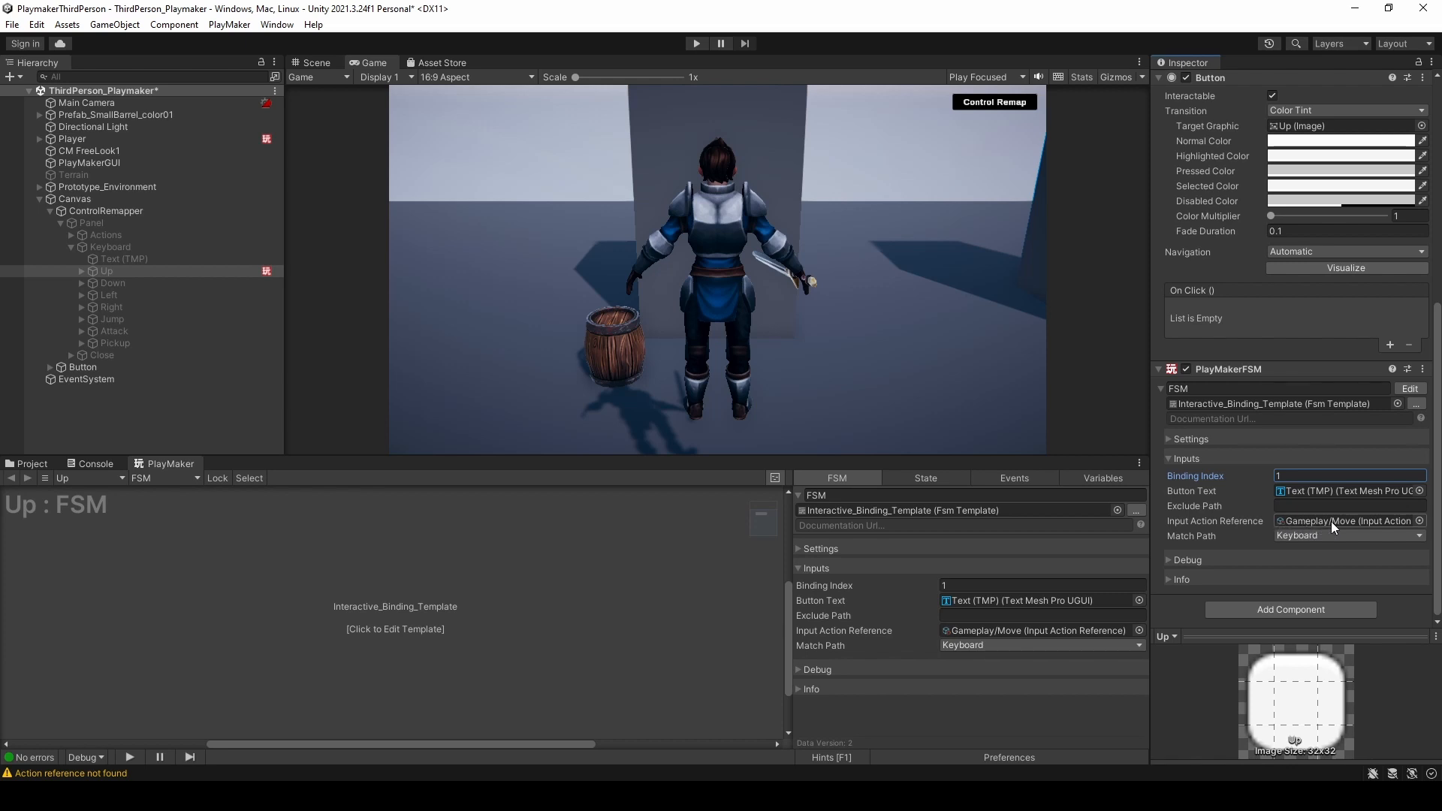
click(362, 331)
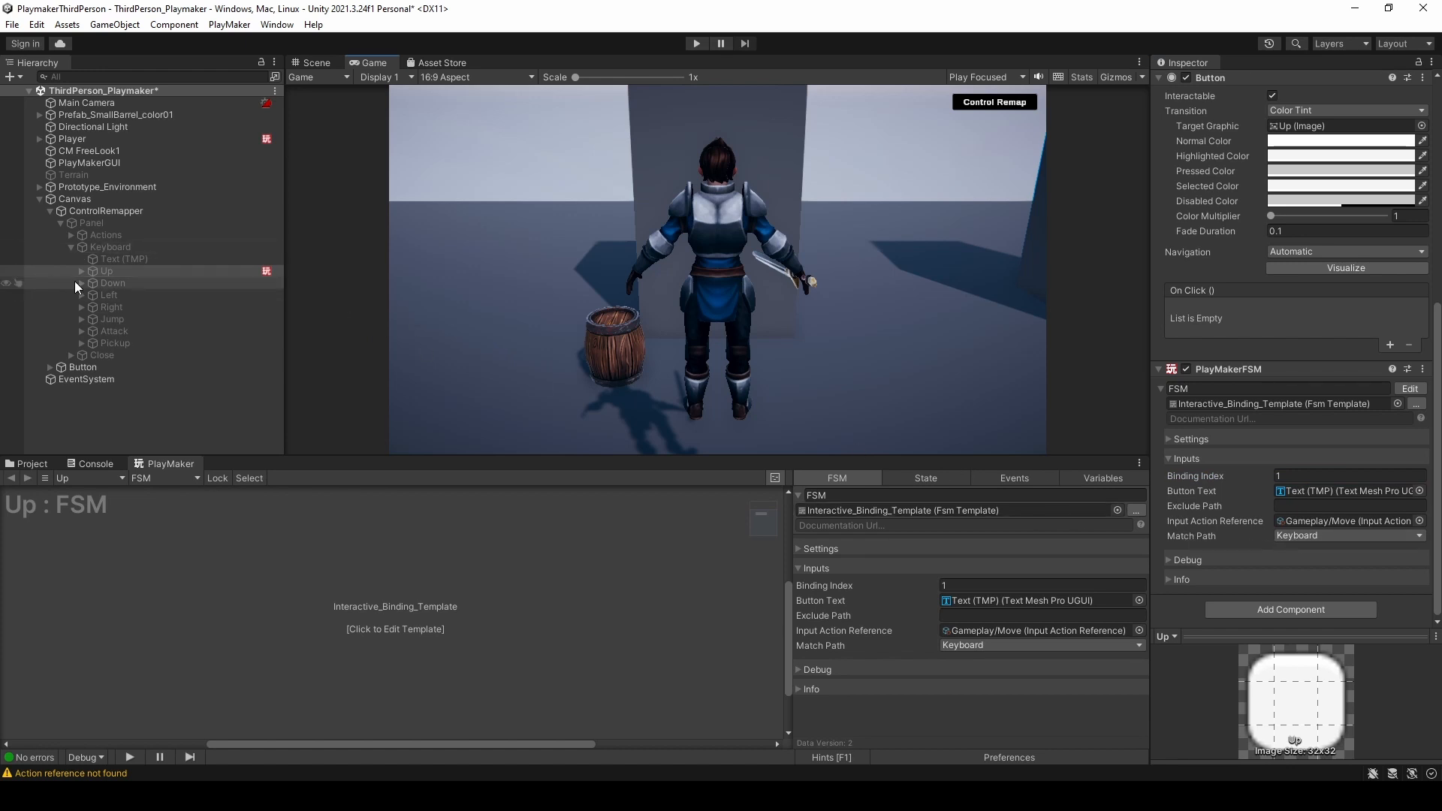
- Add an FSM to the Down button that uses Interactive_Binding_Template
click(122, 283)
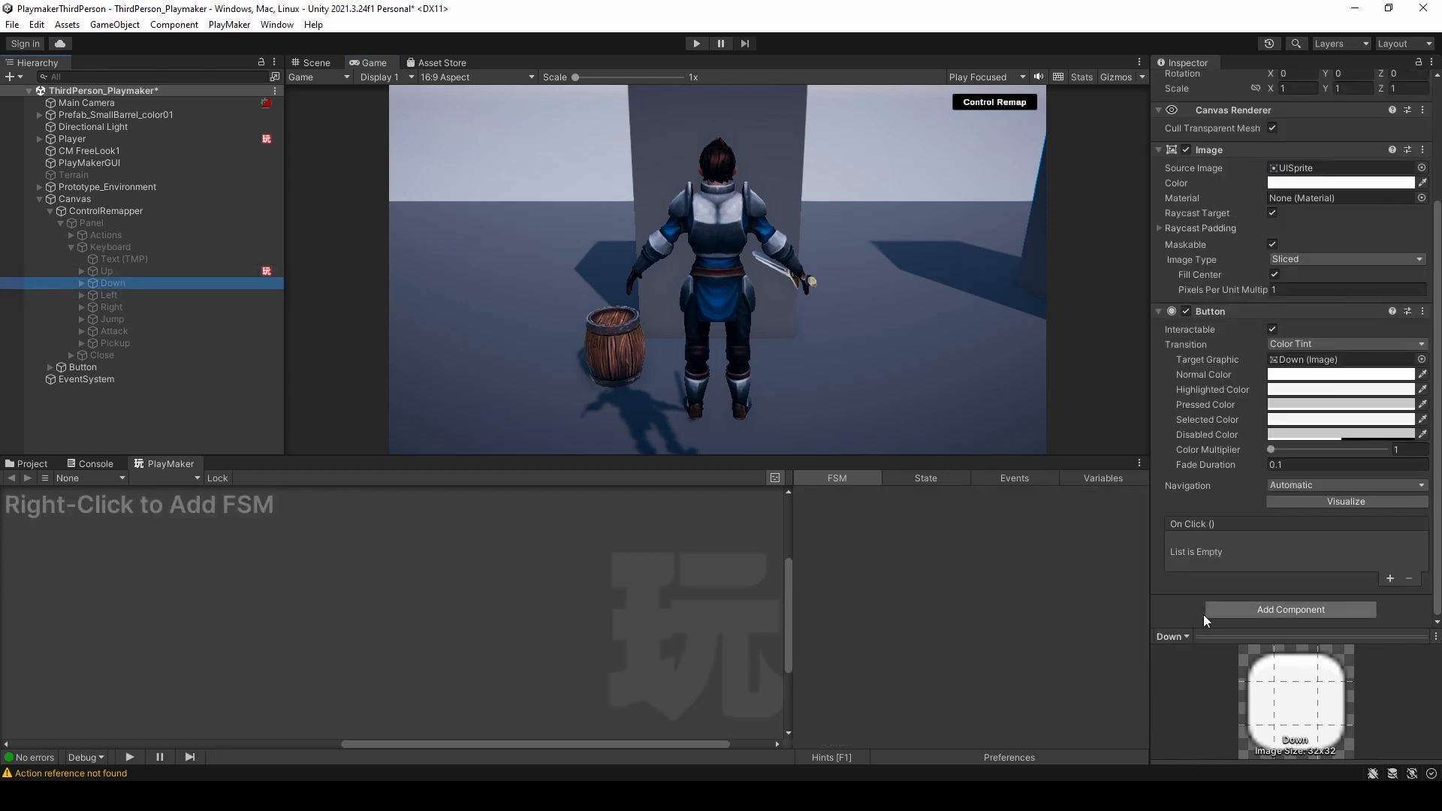
right_click(586, 597)
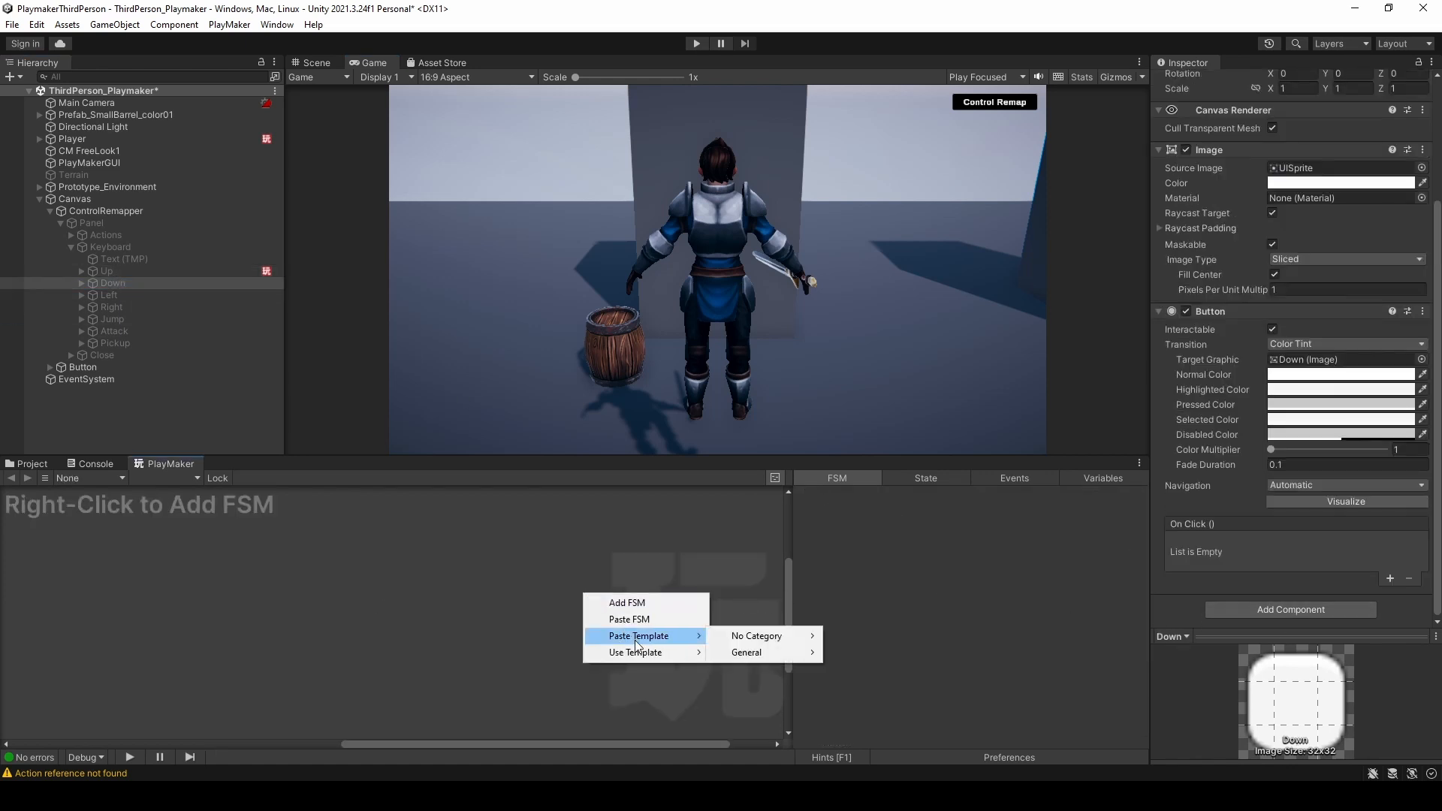
mouse_move(647, 652)
click(330, 583)
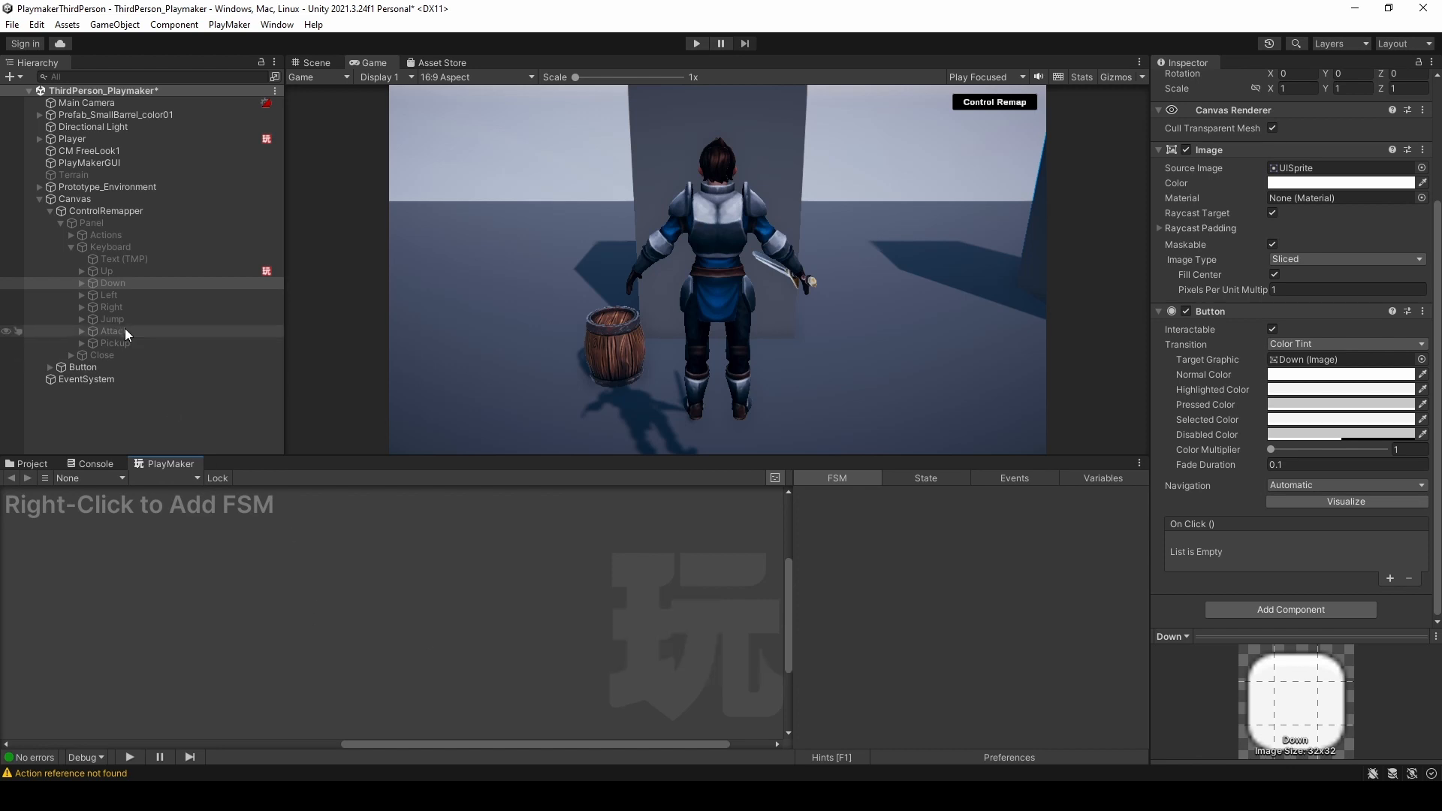
right_click(404, 632)
mouse_move(475, 692)
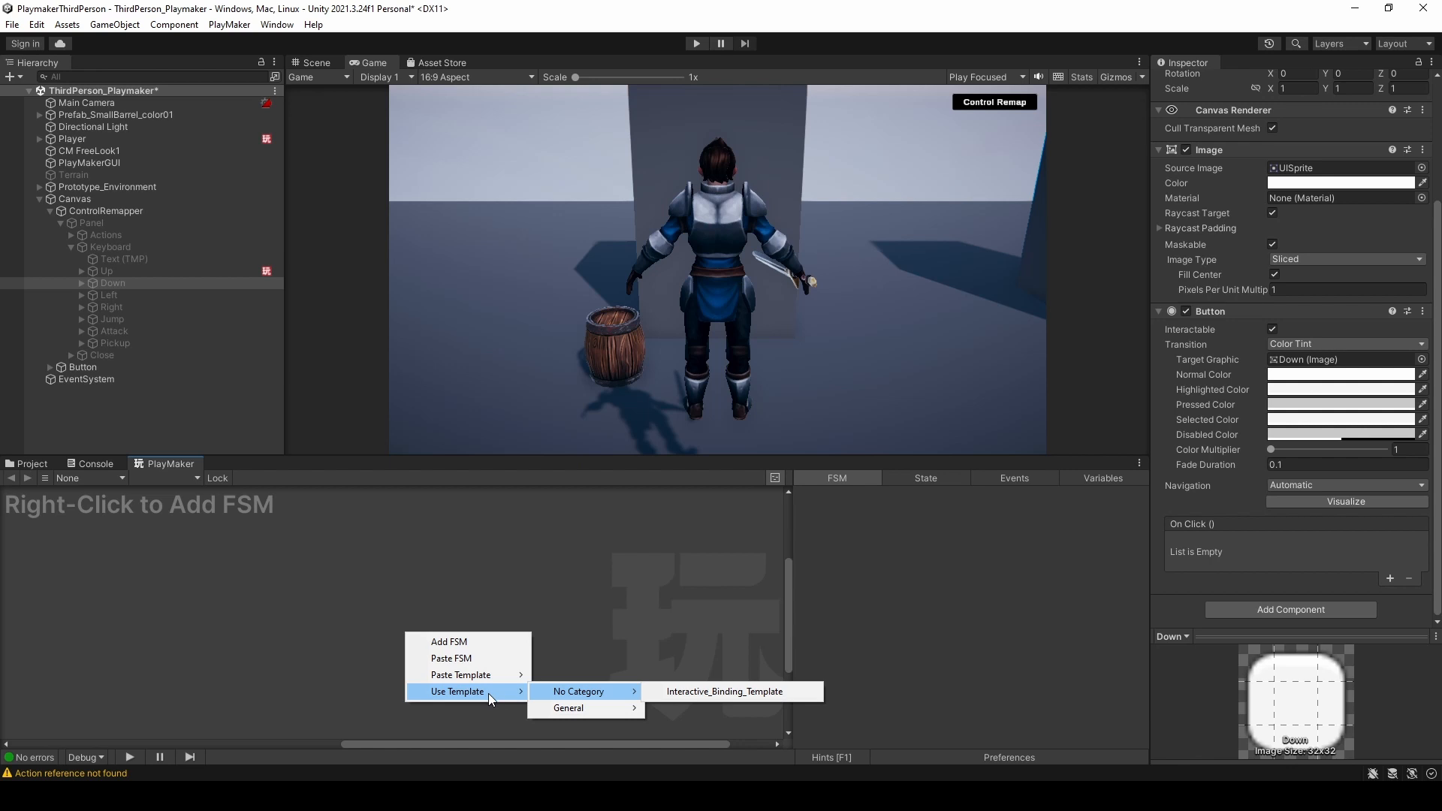
click(718, 693)
scroll(1232, 444, down, 3)
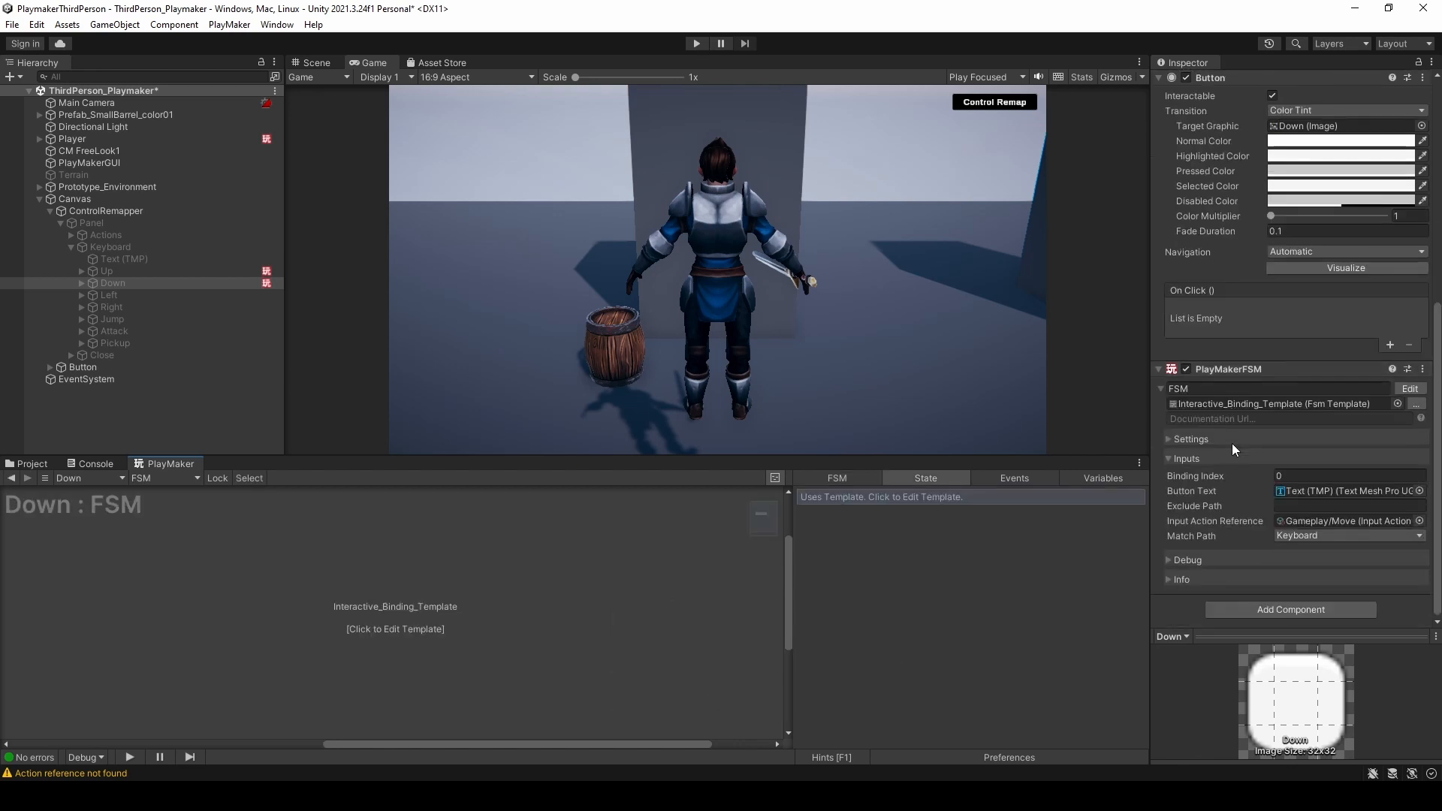
- Assign the Down button's own Text (TMP) as Button Text and set its Binding Index to 2
click(81, 283)
drag(112, 294, 1327, 488)
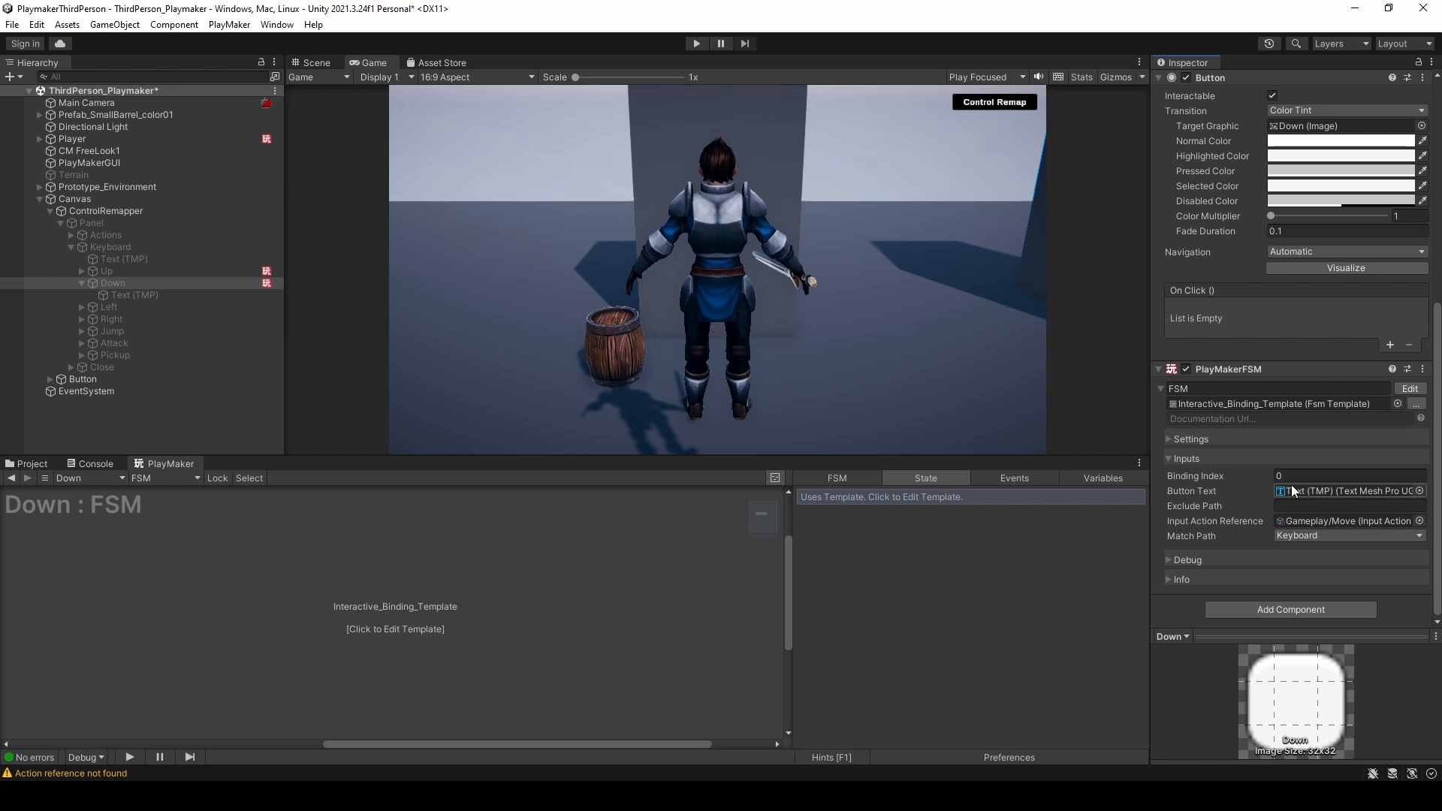
click(1310, 476)
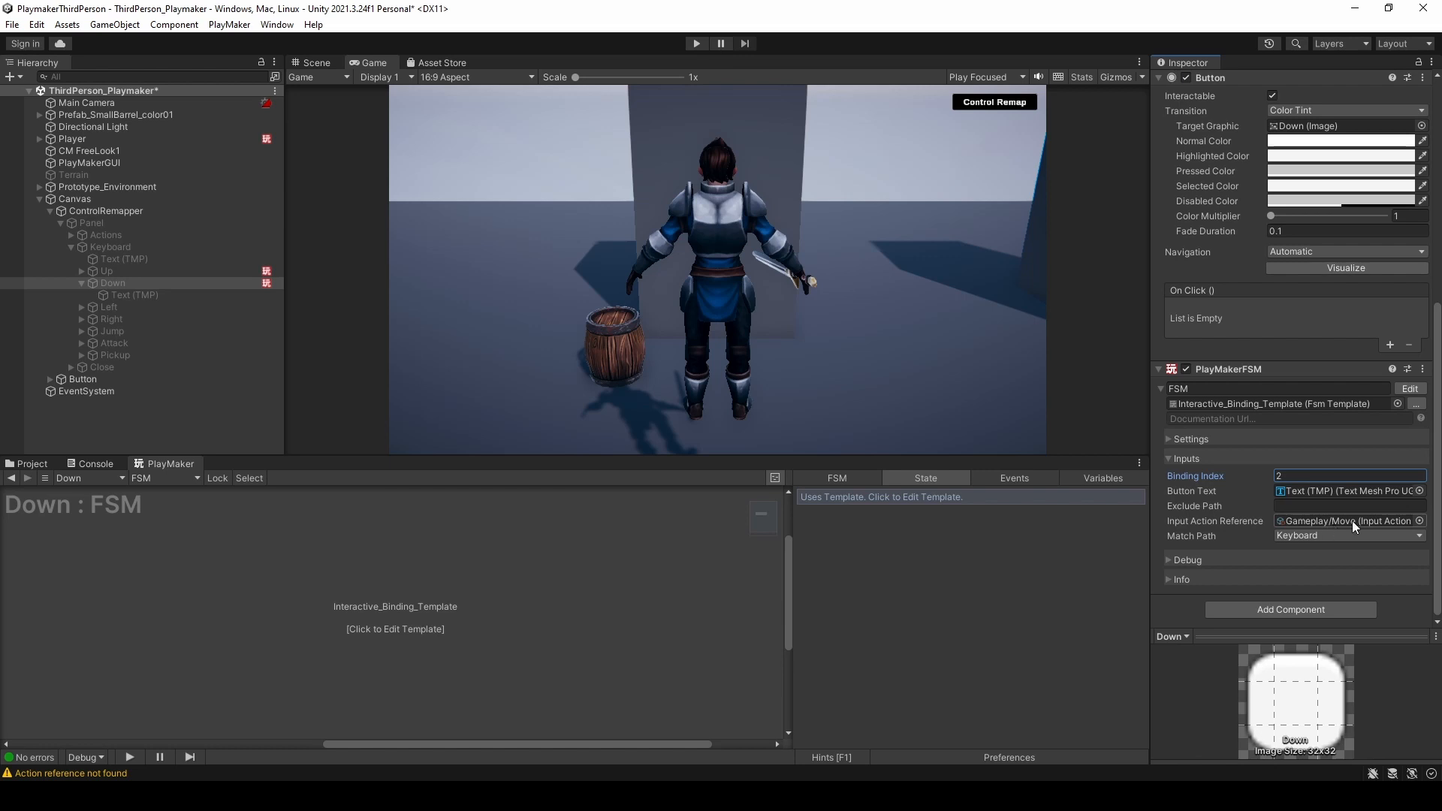
click(80, 283)
- Add an FSM using Interactive_Binding_Template to the Left button and set its Binding Index to 3
click(107, 296)
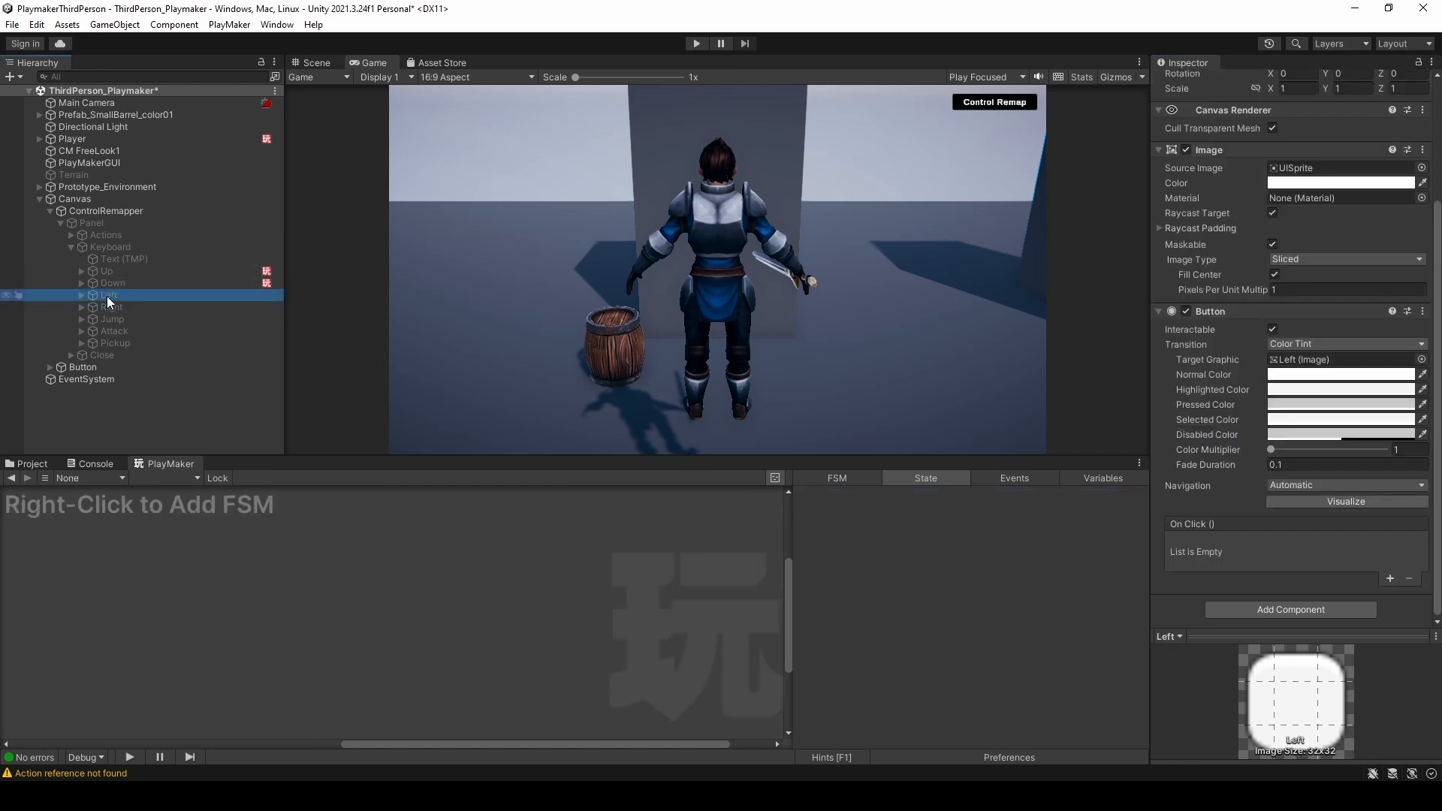
right_click(313, 550)
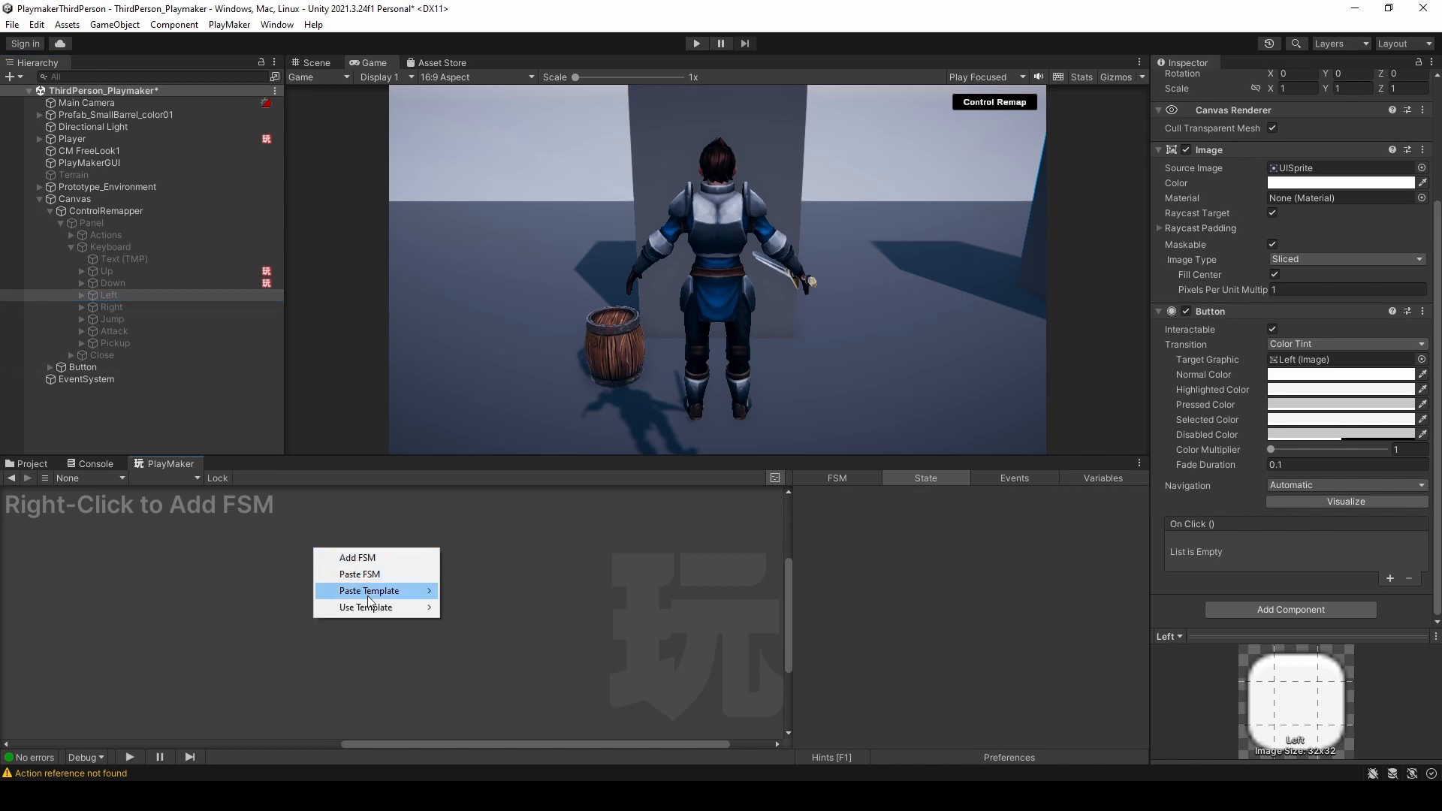
mouse_move(375, 609)
mouse_move(477, 610)
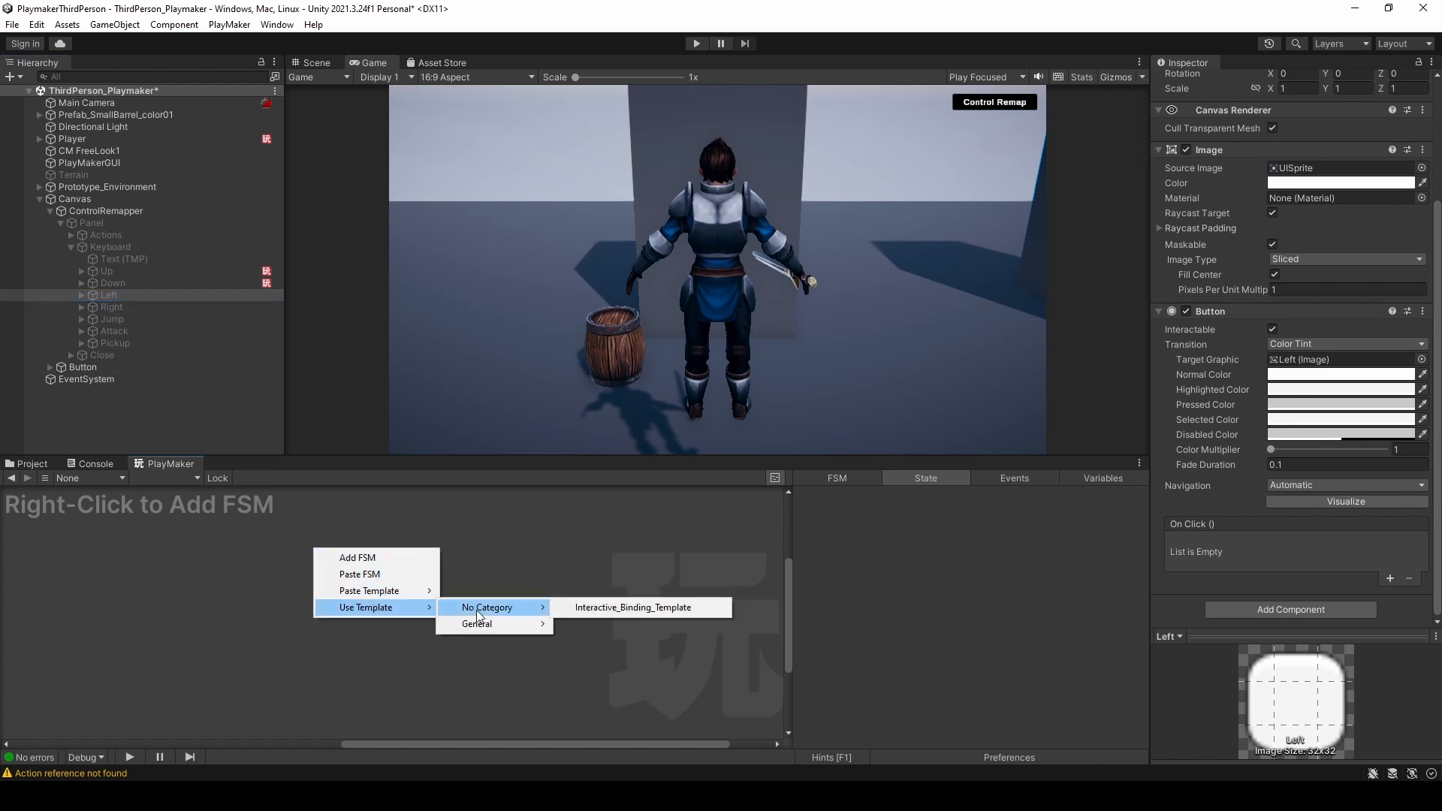
click(610, 608)
scroll(1263, 467, down, 6)
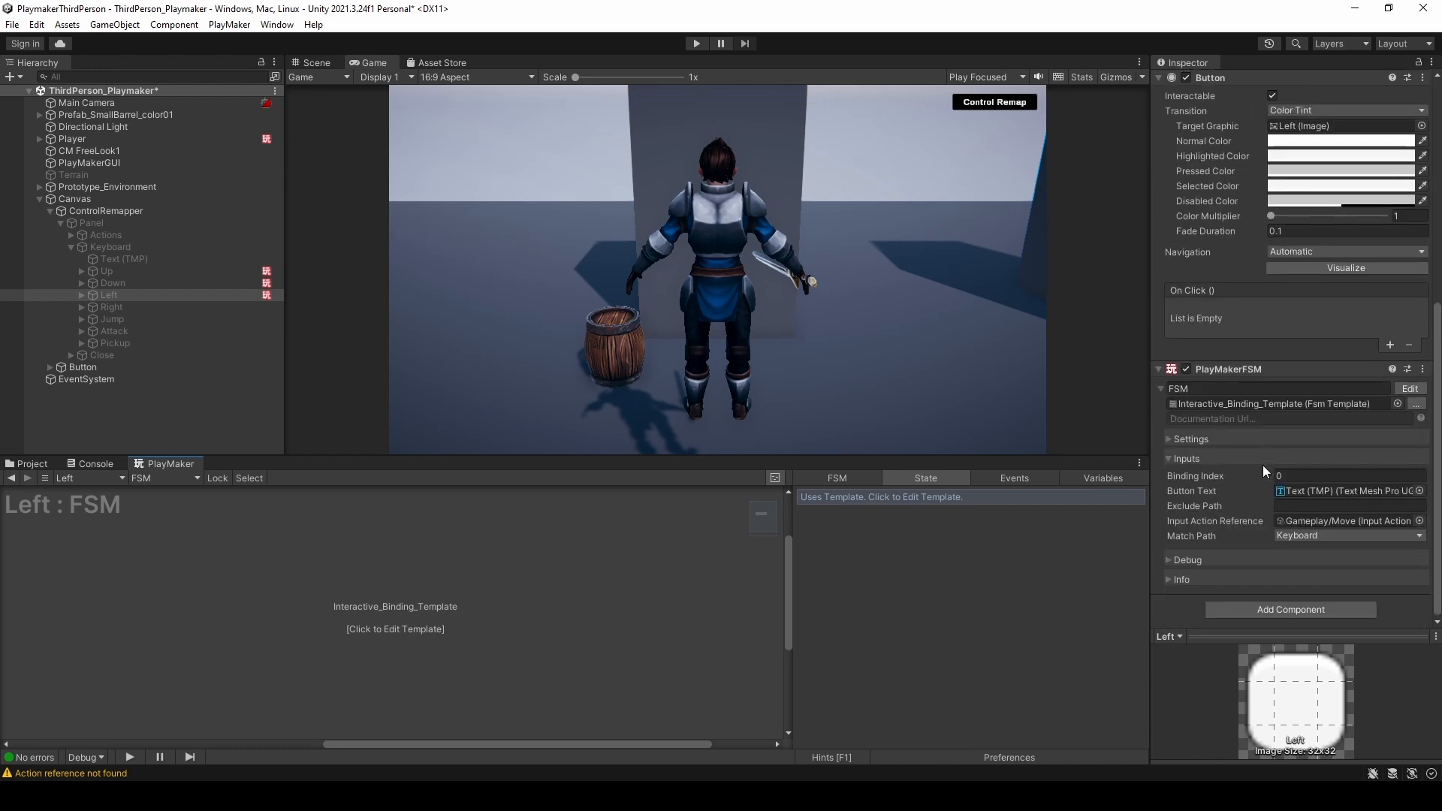
click(1294, 477)
text(3)
- Add an FSM using Interactive_Binding_Template to the Right button and set its Binding Index to 4
click(67, 308)
right_click(461, 583)
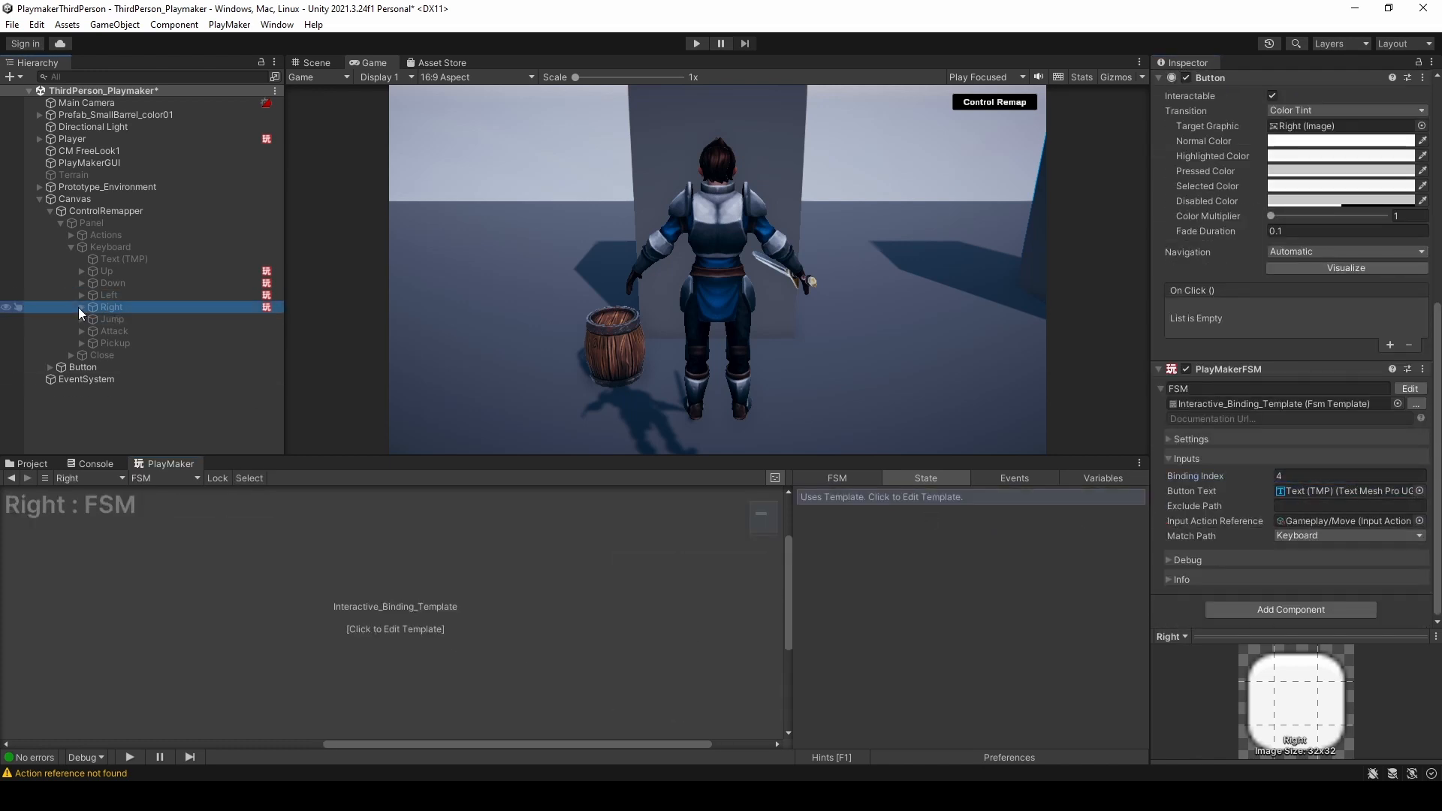
- Add an FSM to the Jump button that uses Interactive_Binding_Template
click(105, 320)
right_click(348, 601)
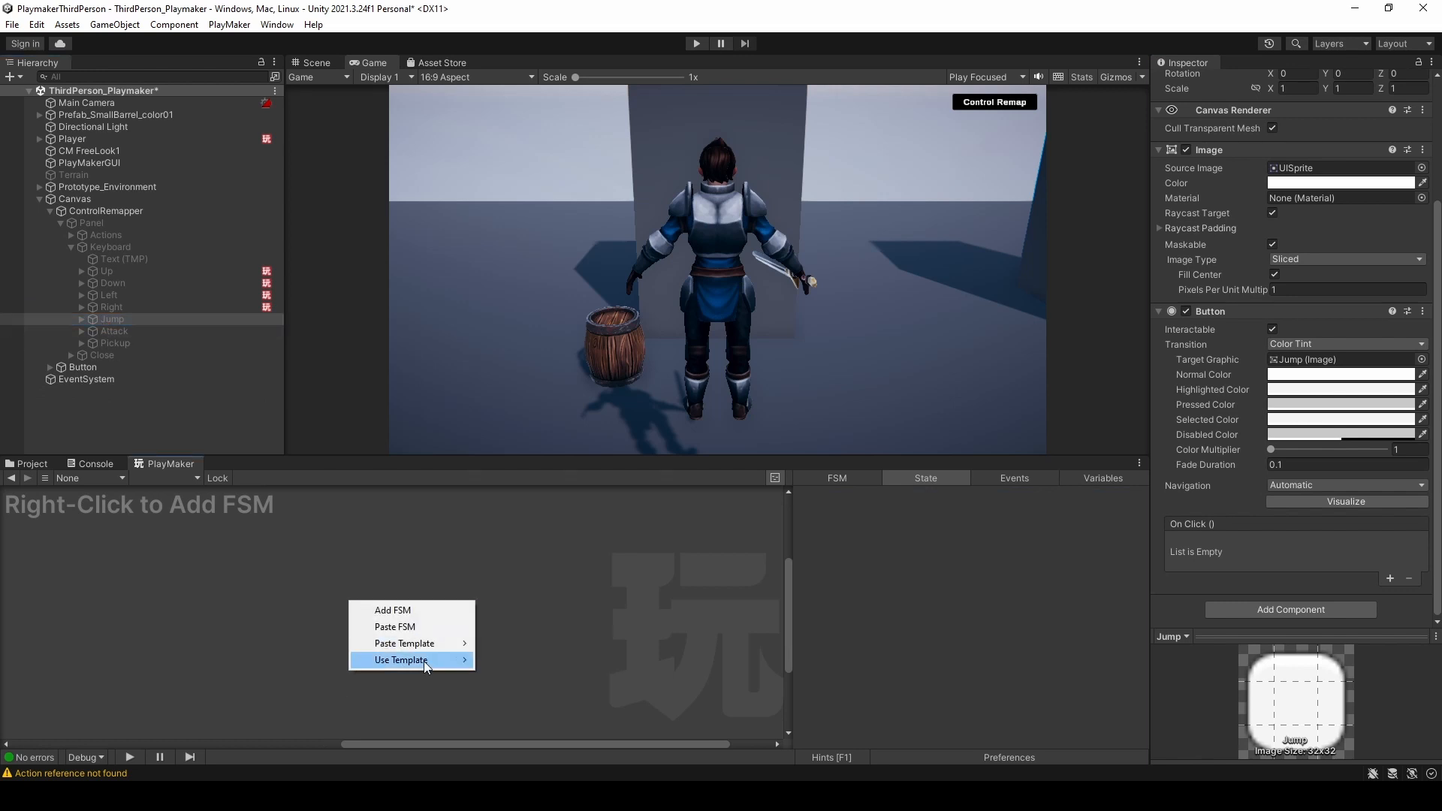
mouse_move(423, 661)
mouse_move(517, 661)
click(663, 660)
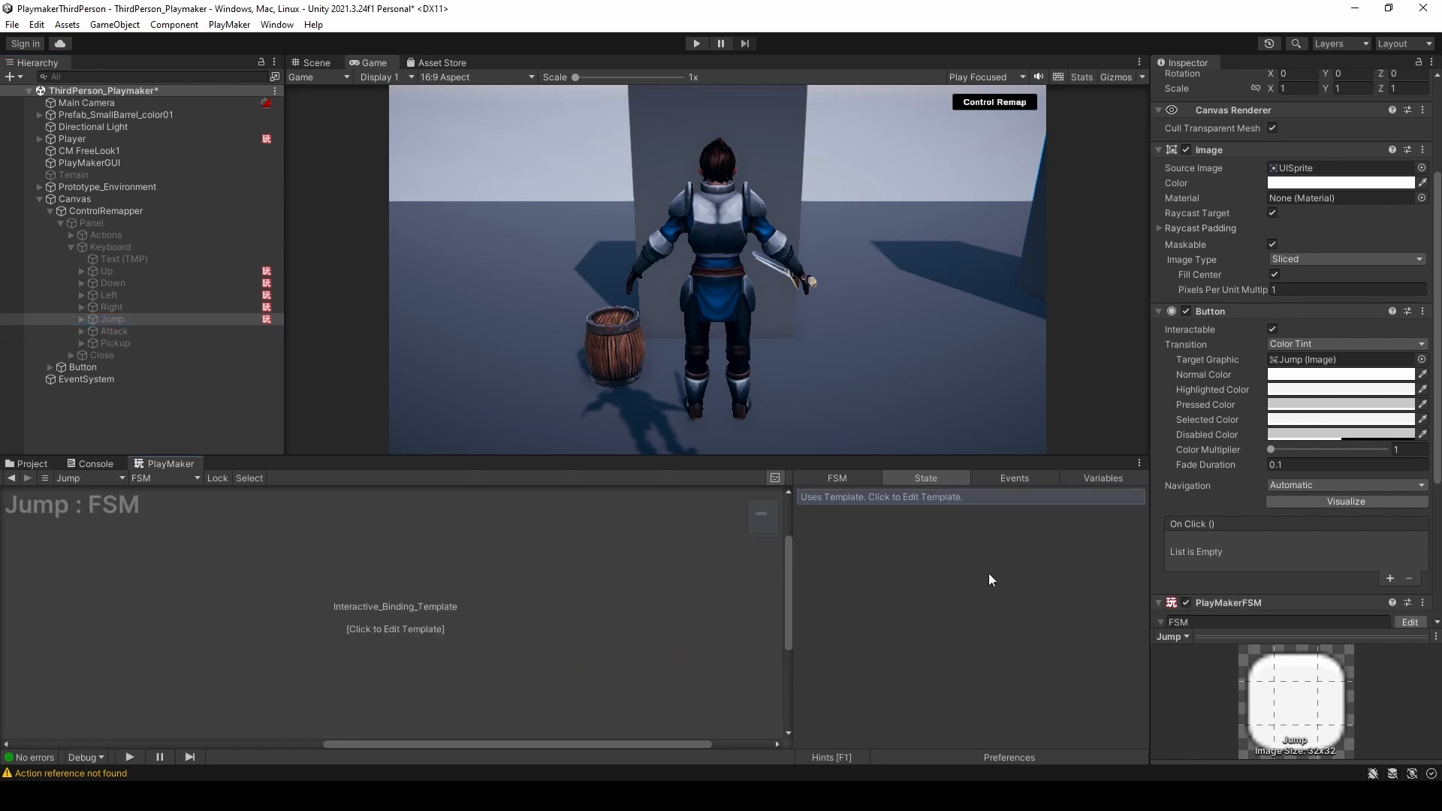
scroll(1286, 406, down, 5)
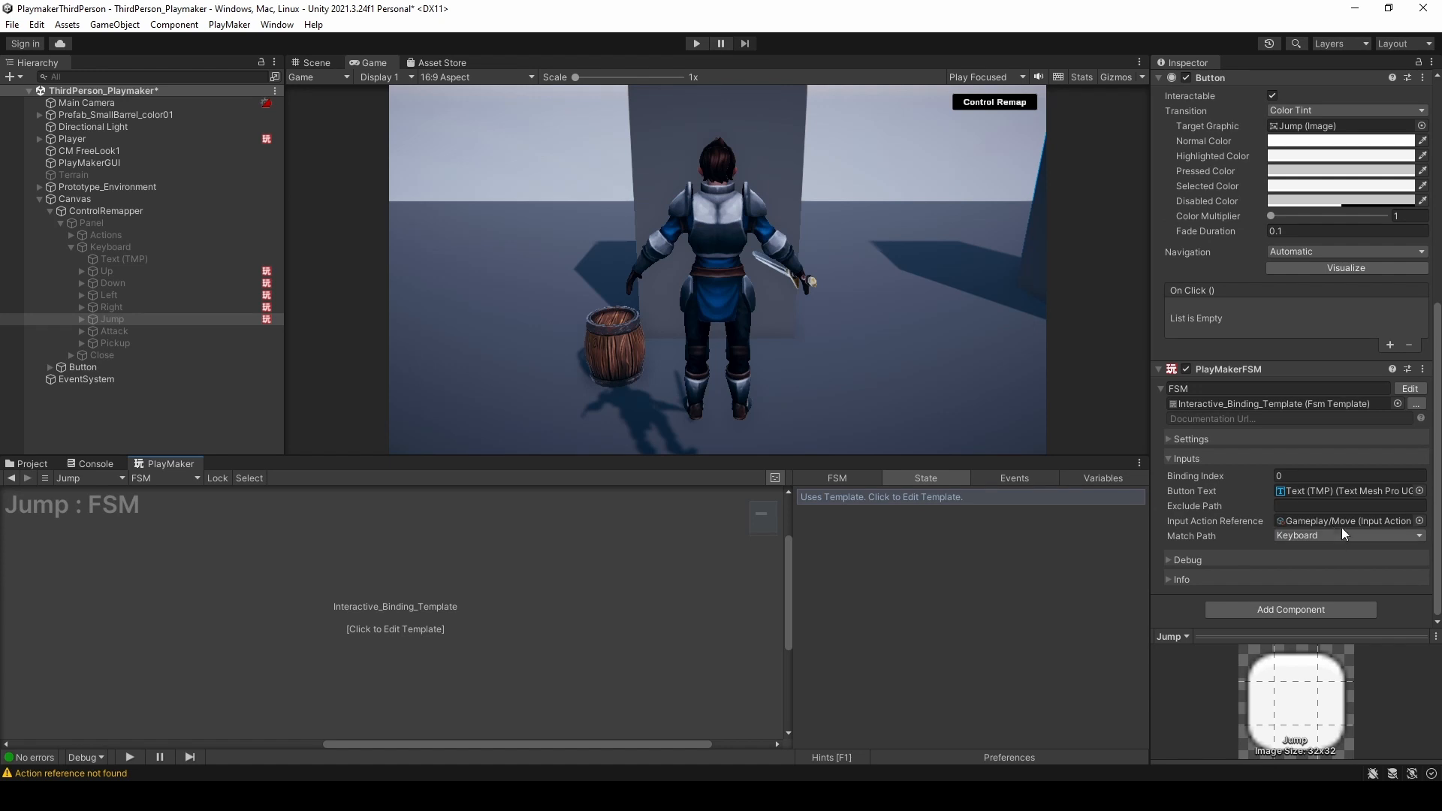
- Set the Jump FSM's Input Action Reference to Gameplay/Jump and assign the button's own Text (TMP) as Button Text
click(1420, 521)
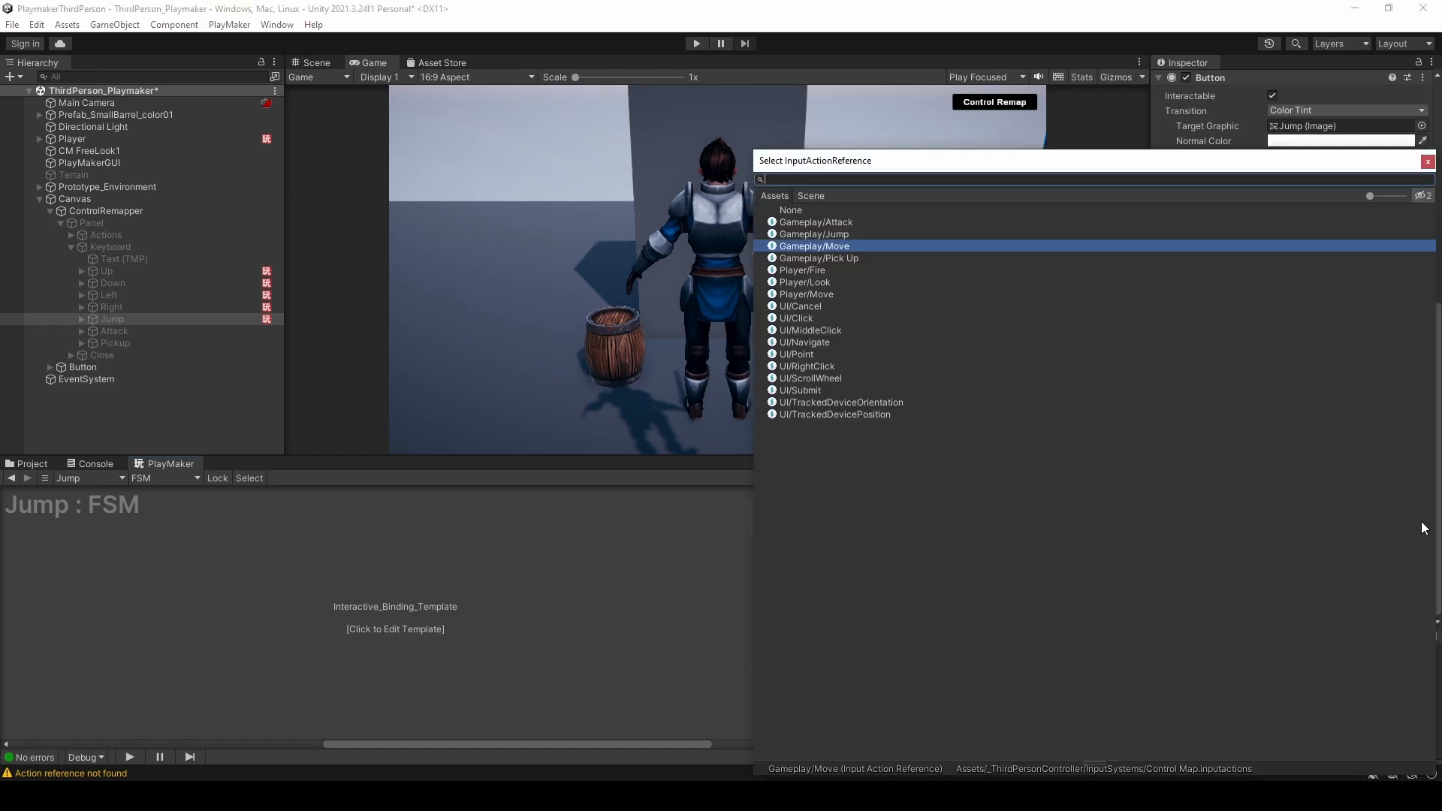
double_click(856, 235)
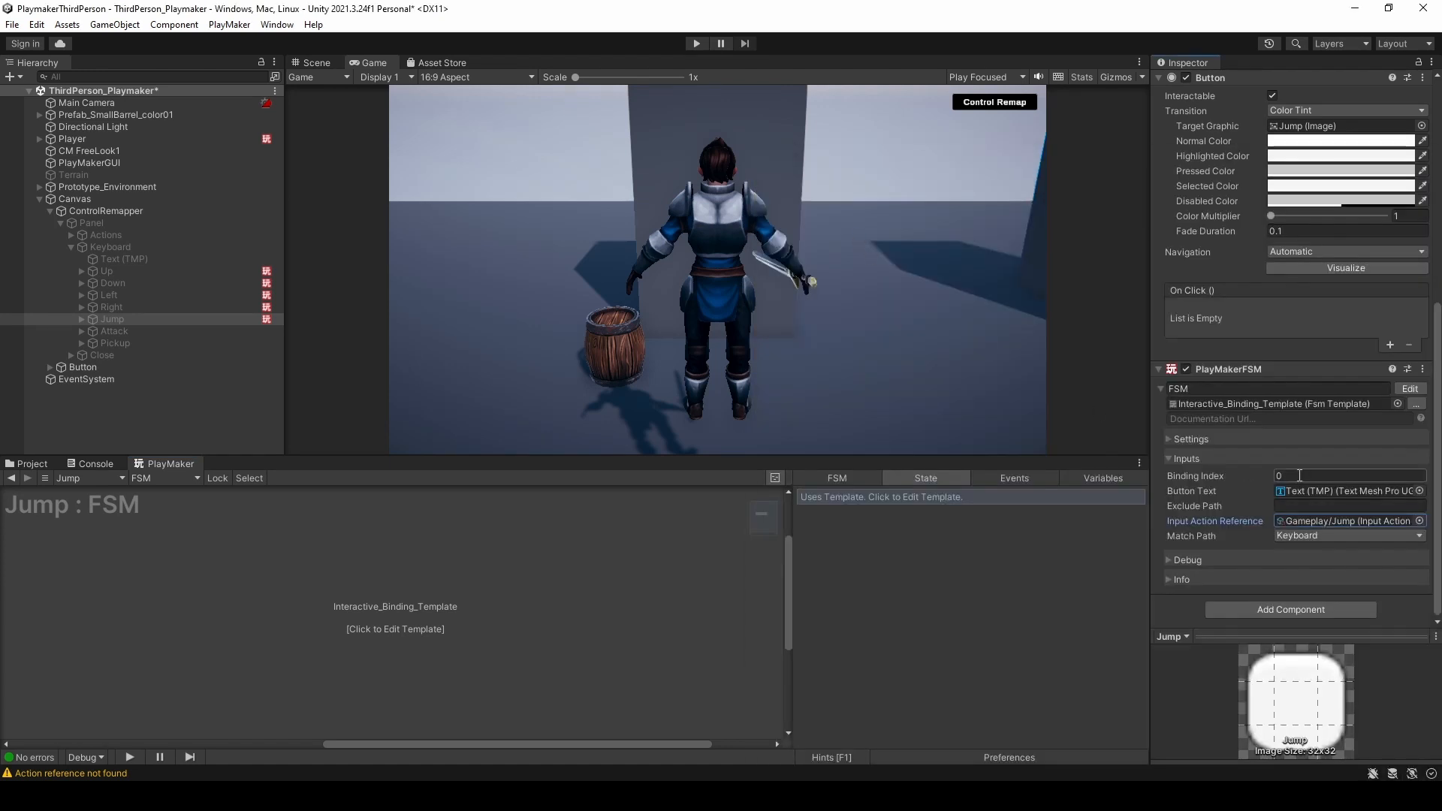
click(83, 319)
drag(1289, 495, 1291, 494)
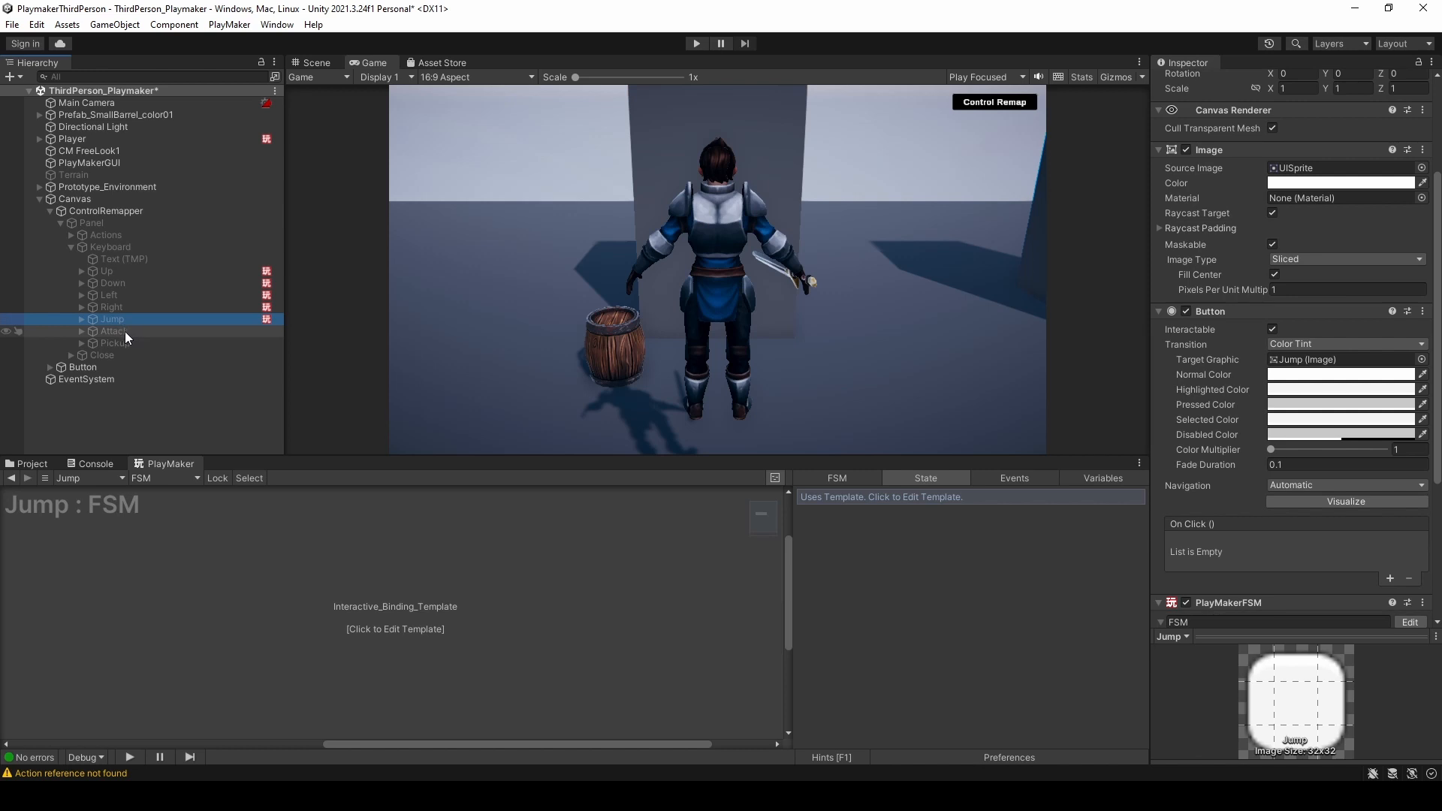
- Add the template FSM to the Attack button and assign the button's own text as Button Text
click(125, 332)
scroll(1307, 458, down, 3)
click(81, 331)
click(81, 332)
- Add an FSM to the Pickup button that uses Interactive_Binding_Template
click(115, 344)
right_click(403, 599)
mouse_move(467, 658)
click(698, 661)
scroll(1307, 458, down, 5)
- Assign the Pickup button's own Text (TMP) as Button Text, with Gameplay/Pick Up as the Input Action Reference
click(81, 344)
drag(124, 356, 1324, 493)
click(81, 344)
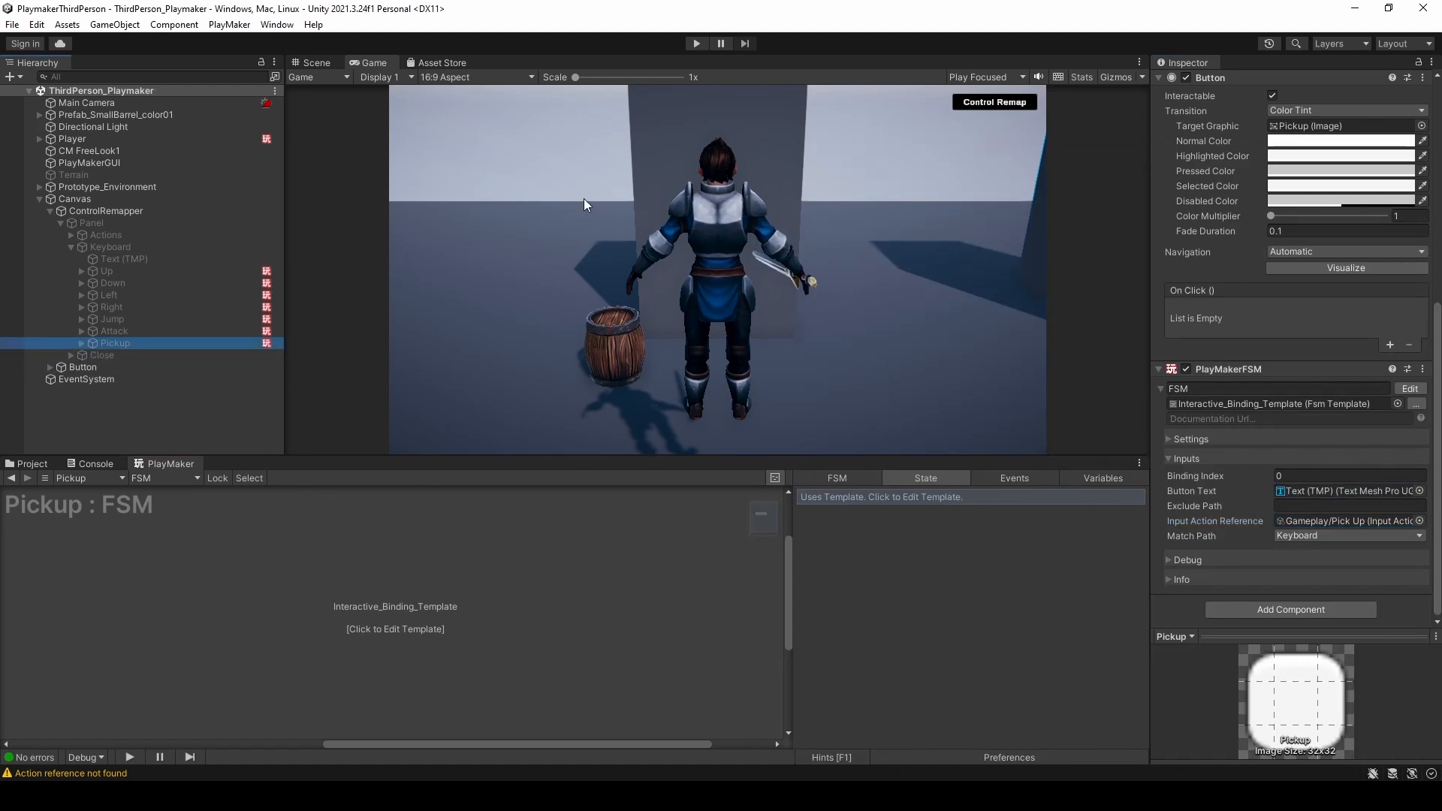
- Run the game with the Control Remap panel open and inspect the Get Current Binding state in the Down button's FSM
click(698, 44)
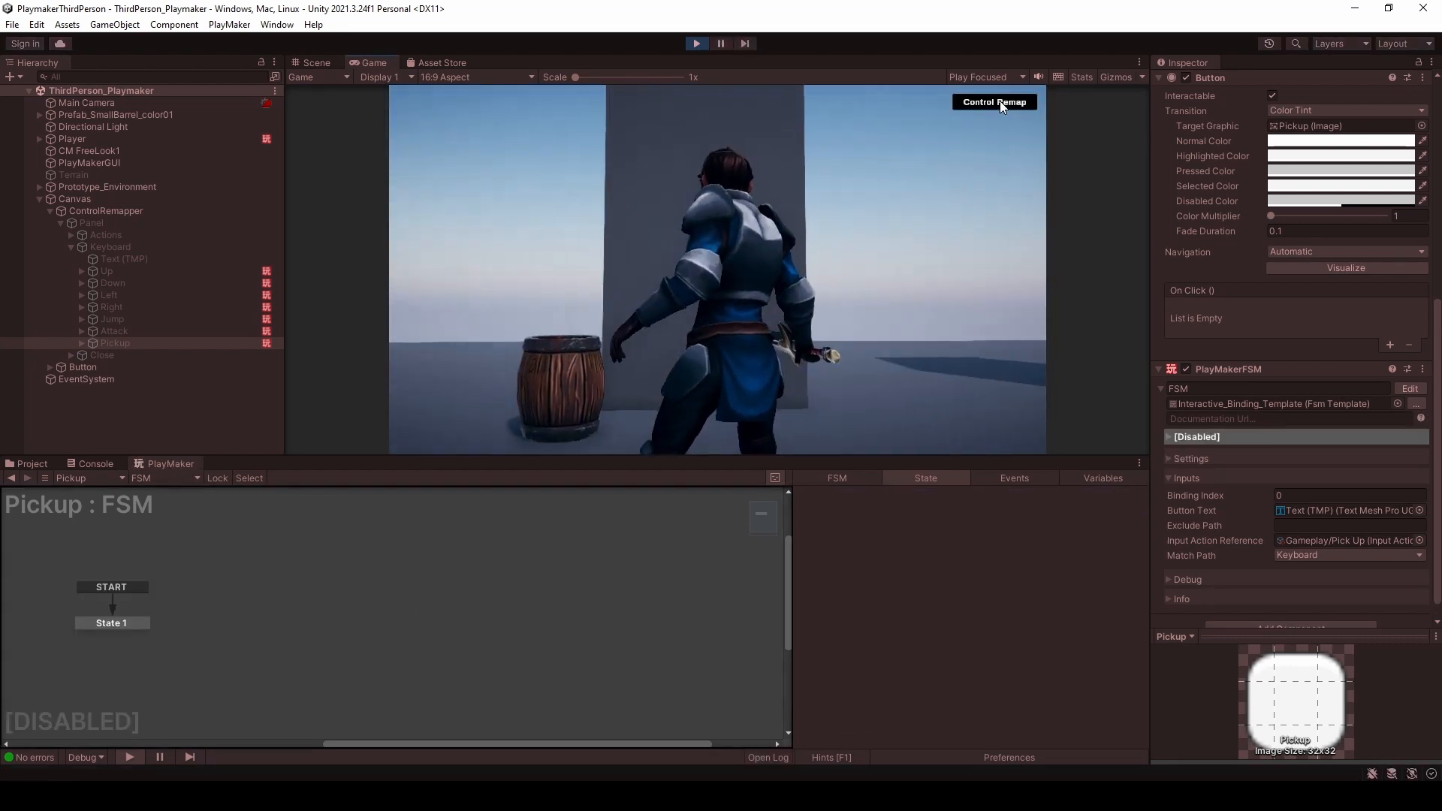
click(996, 102)
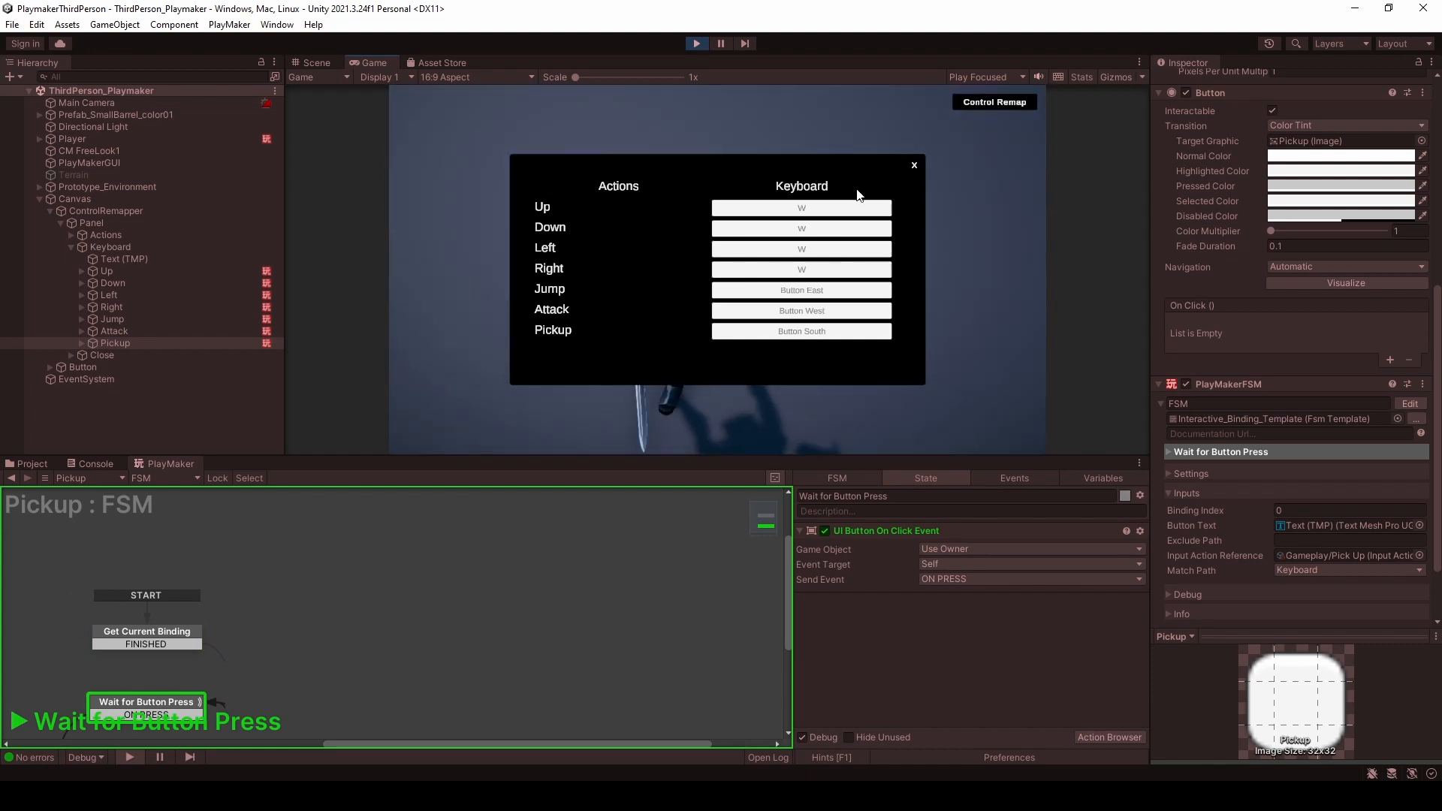
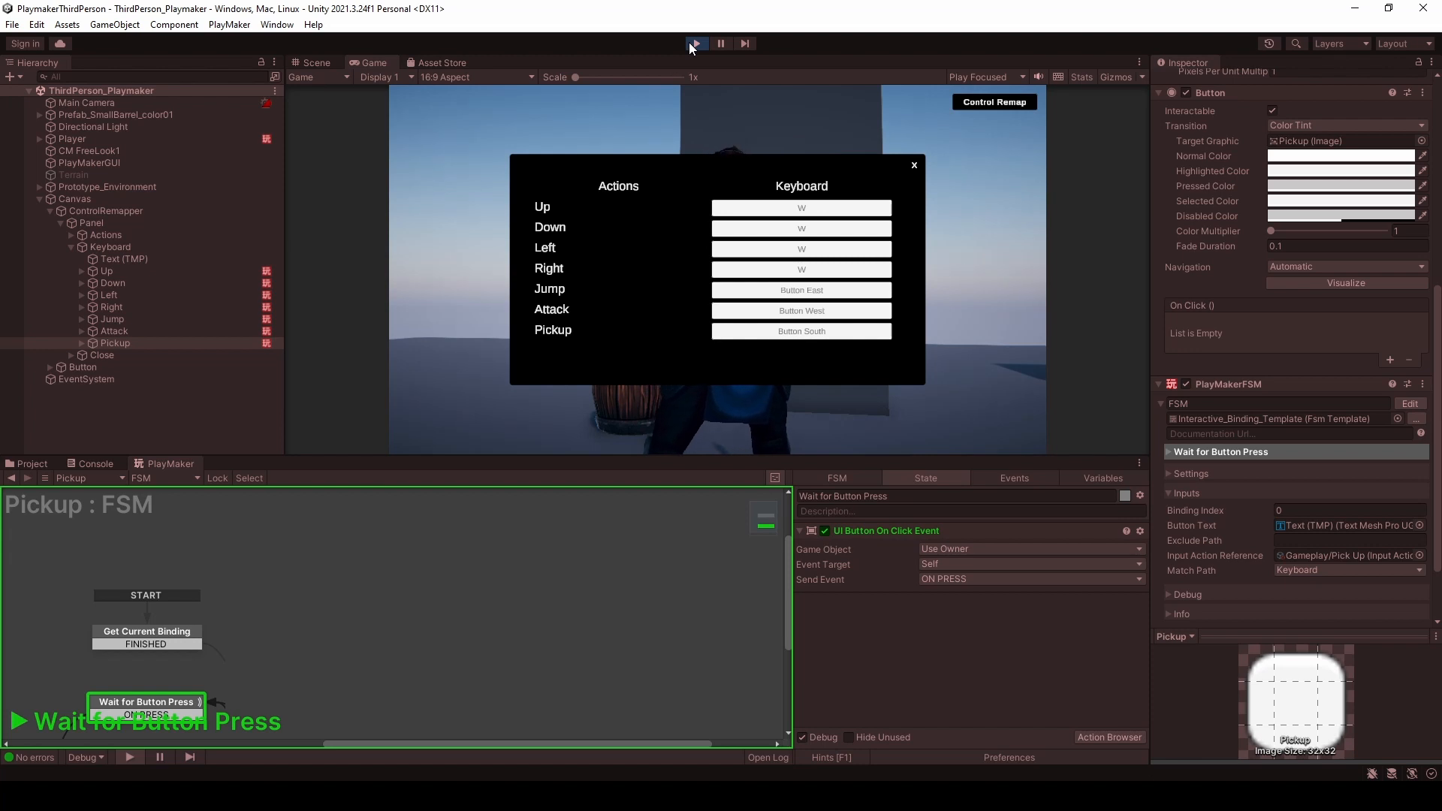
click(108, 283)
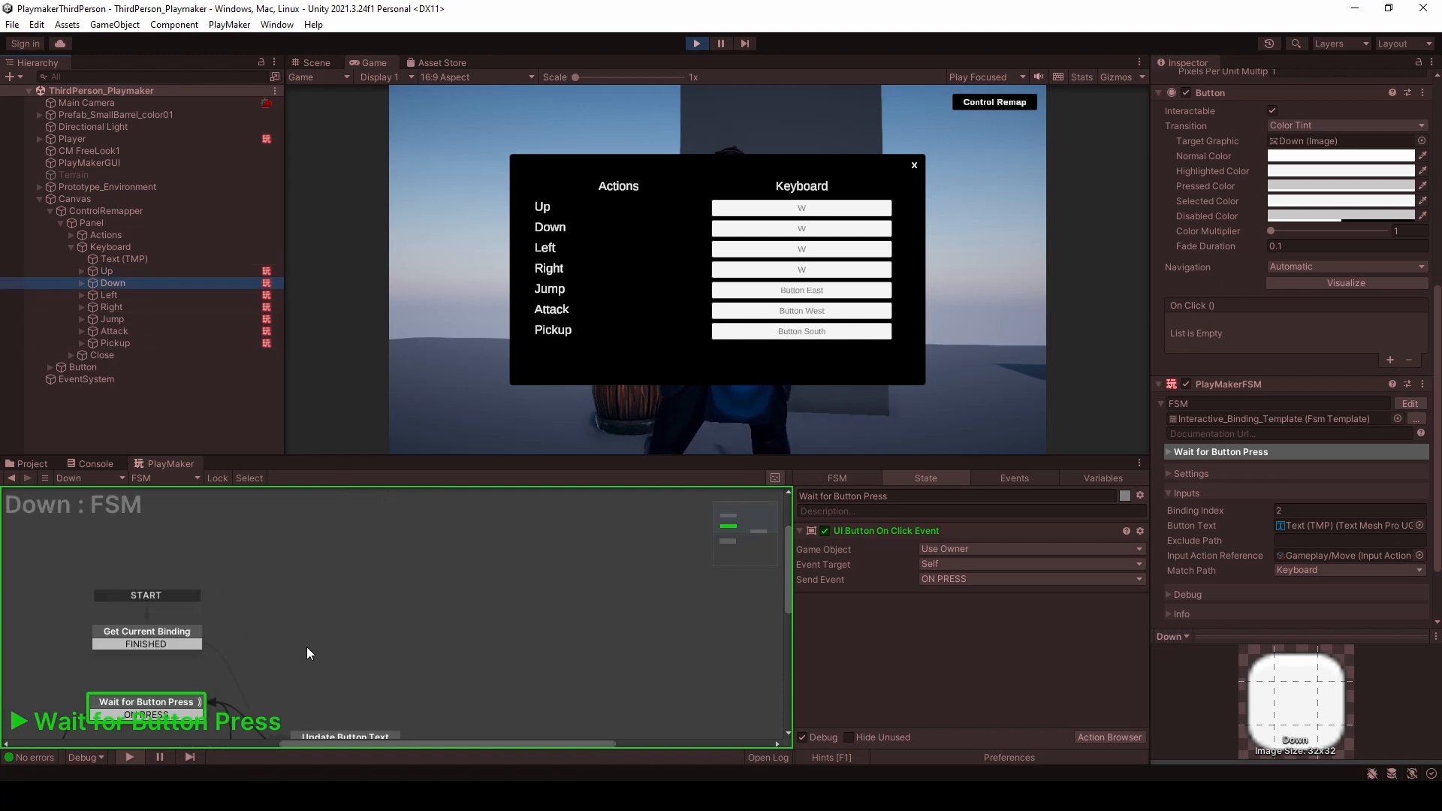
middle_drag(307, 646, 579, 563)
click(436, 537)
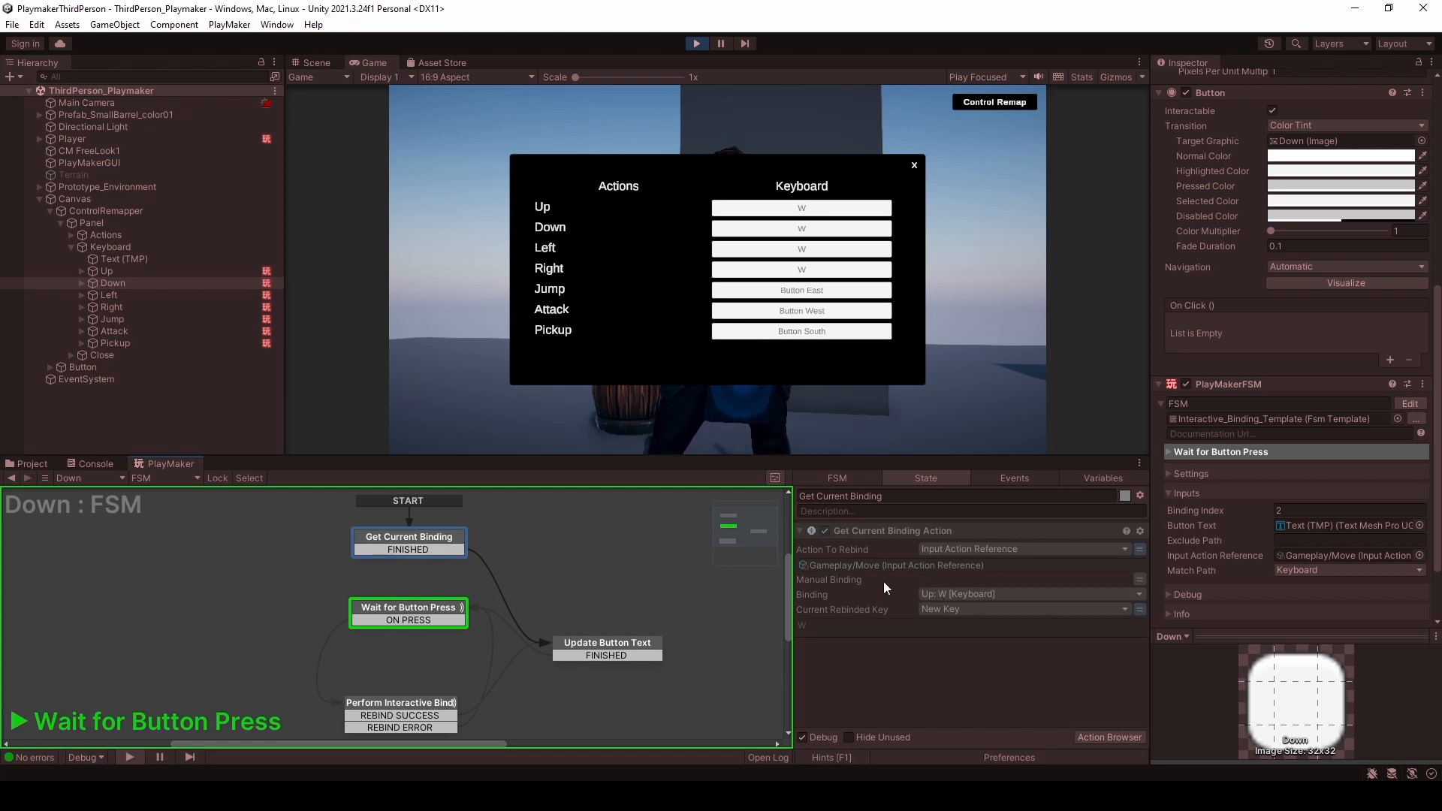
click(696, 45)
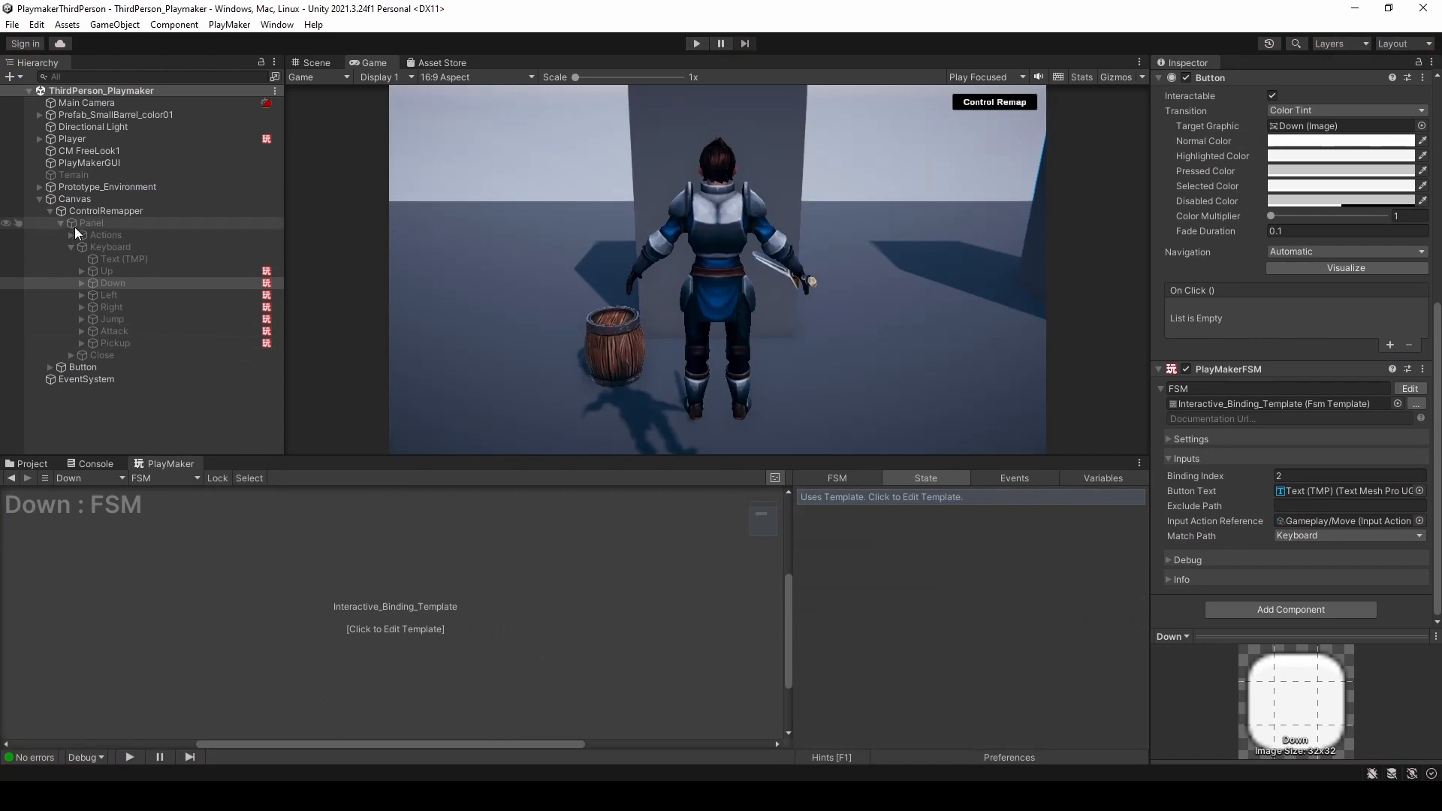
- In the Interactive_Binding_Template's Get Current Binding state, enable Manual Binding and set Binding Index to the Binding Index variable
click(124, 272)
click(412, 658)
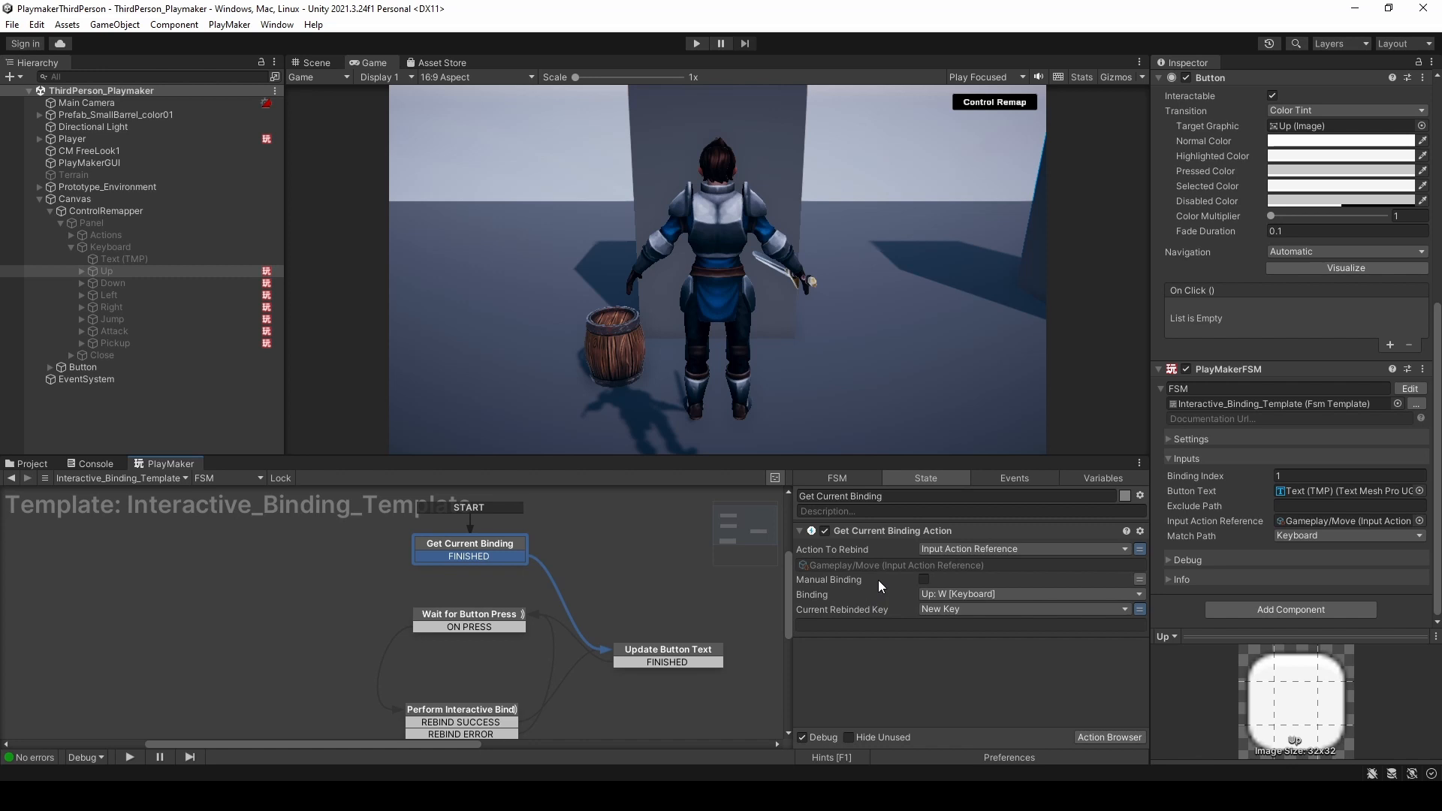
click(925, 579)
click(1140, 595)
click(978, 592)
click(990, 620)
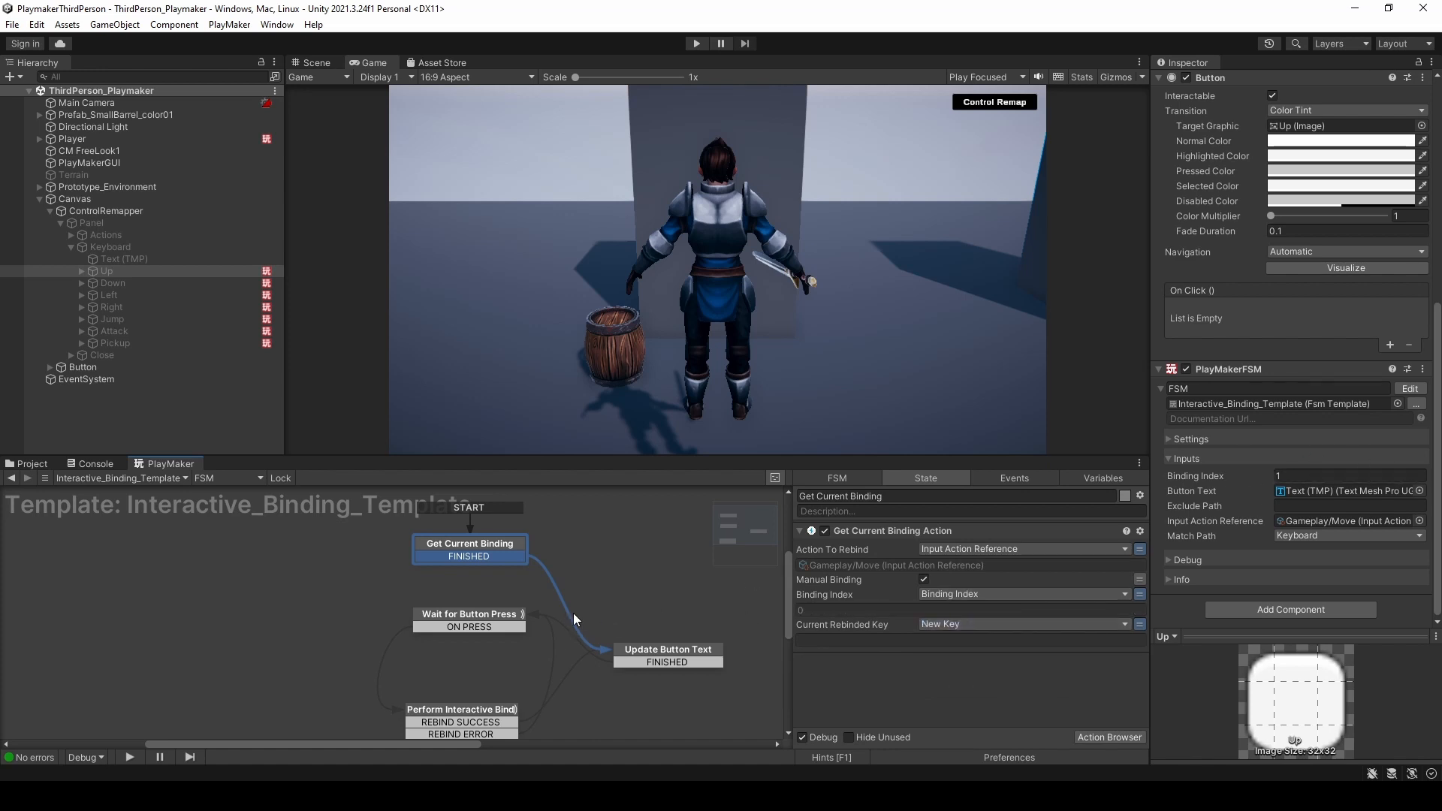
- Review the Perform Interactive Bind state's action settings in the template and save the project
middle_drag(482, 622, 518, 569)
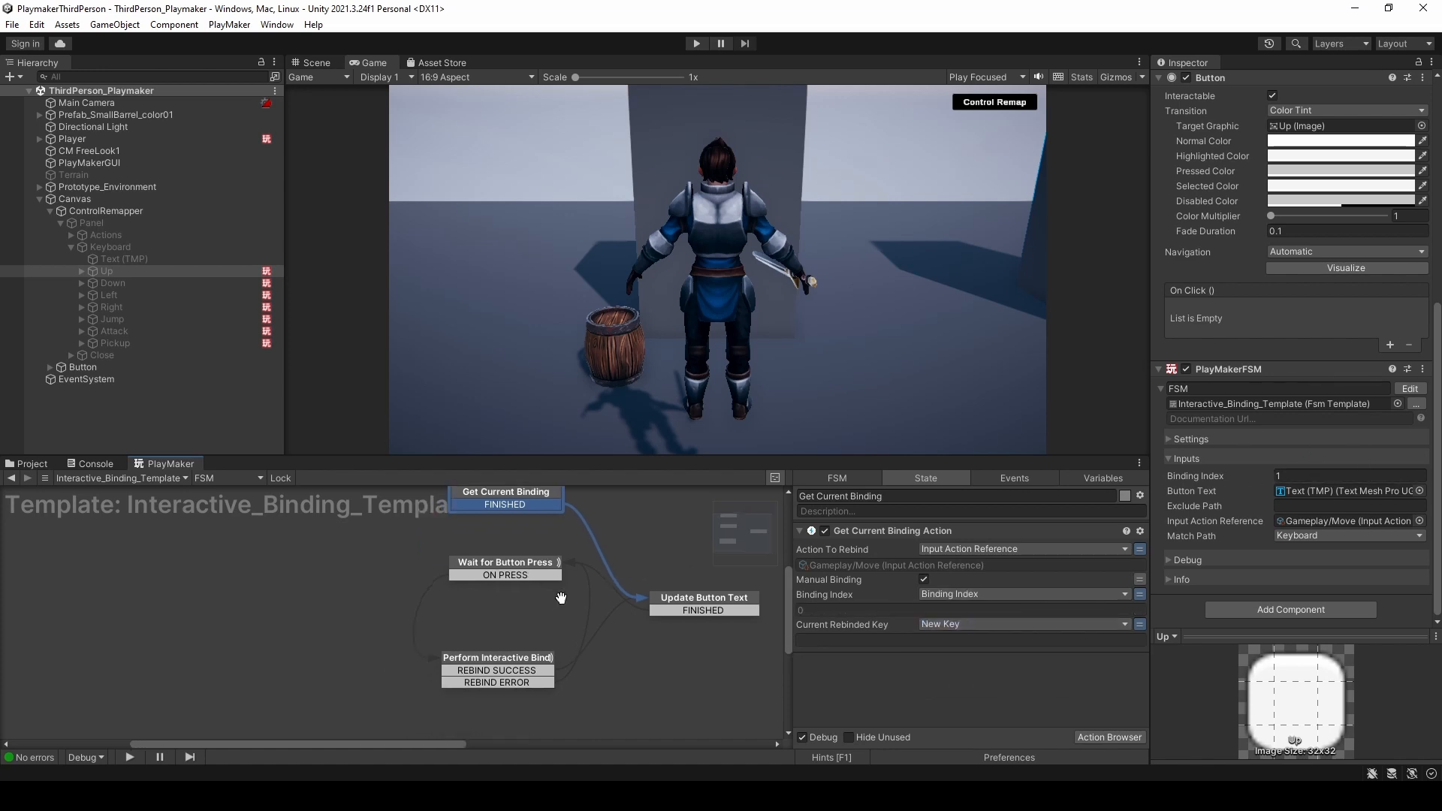
click(499, 658)
scroll(981, 551, down, 10)
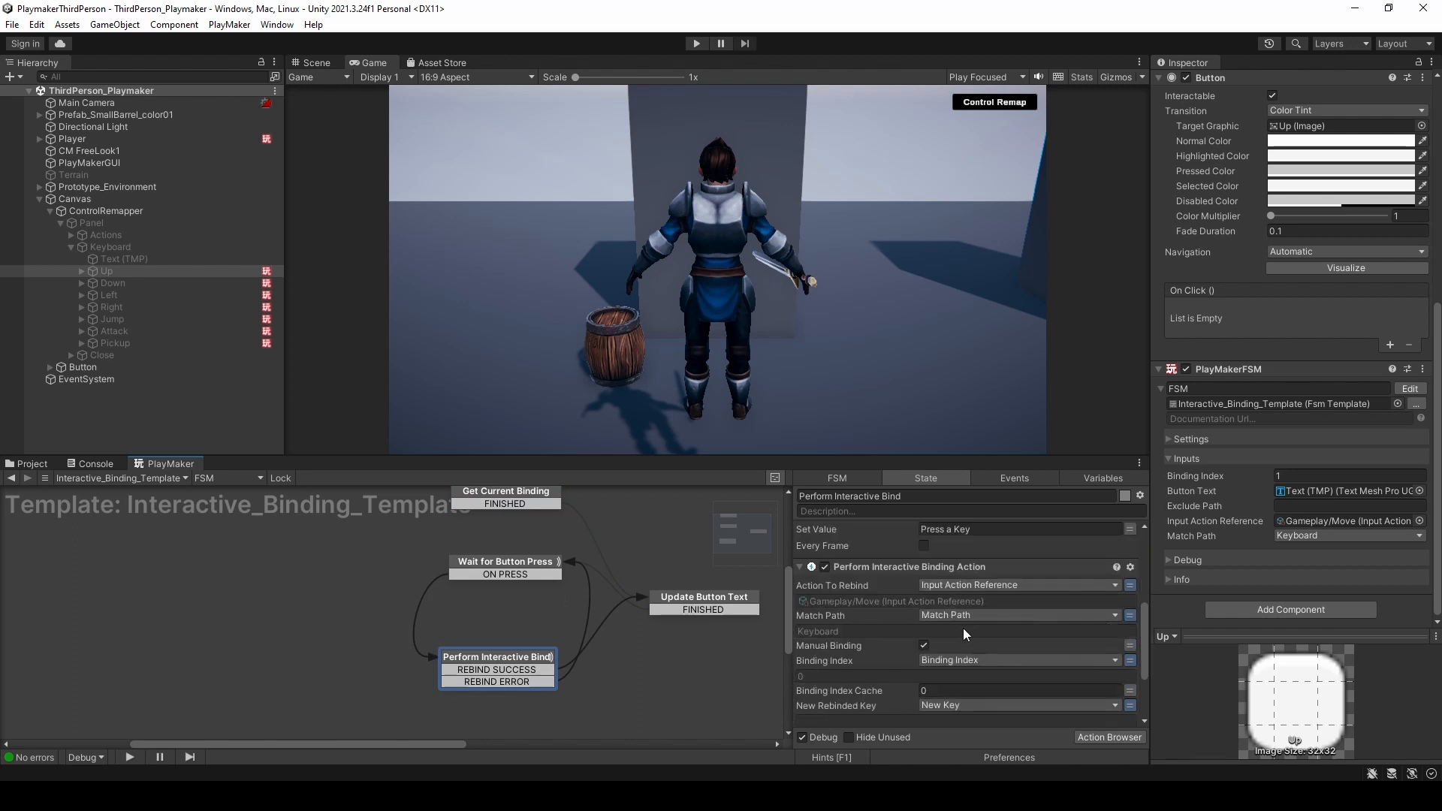
scroll(963, 631, down, 1)
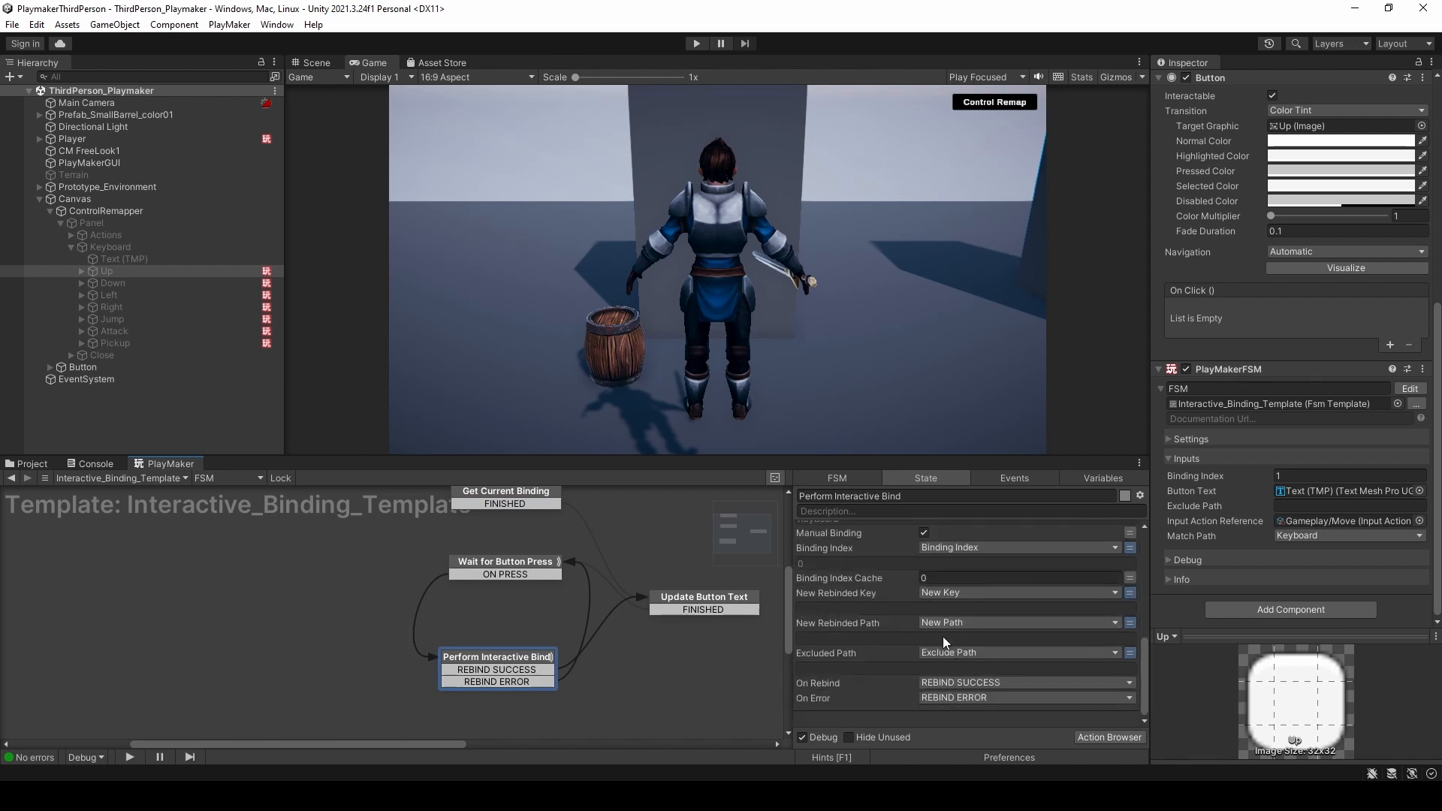
scroll(940, 631, up, 2)
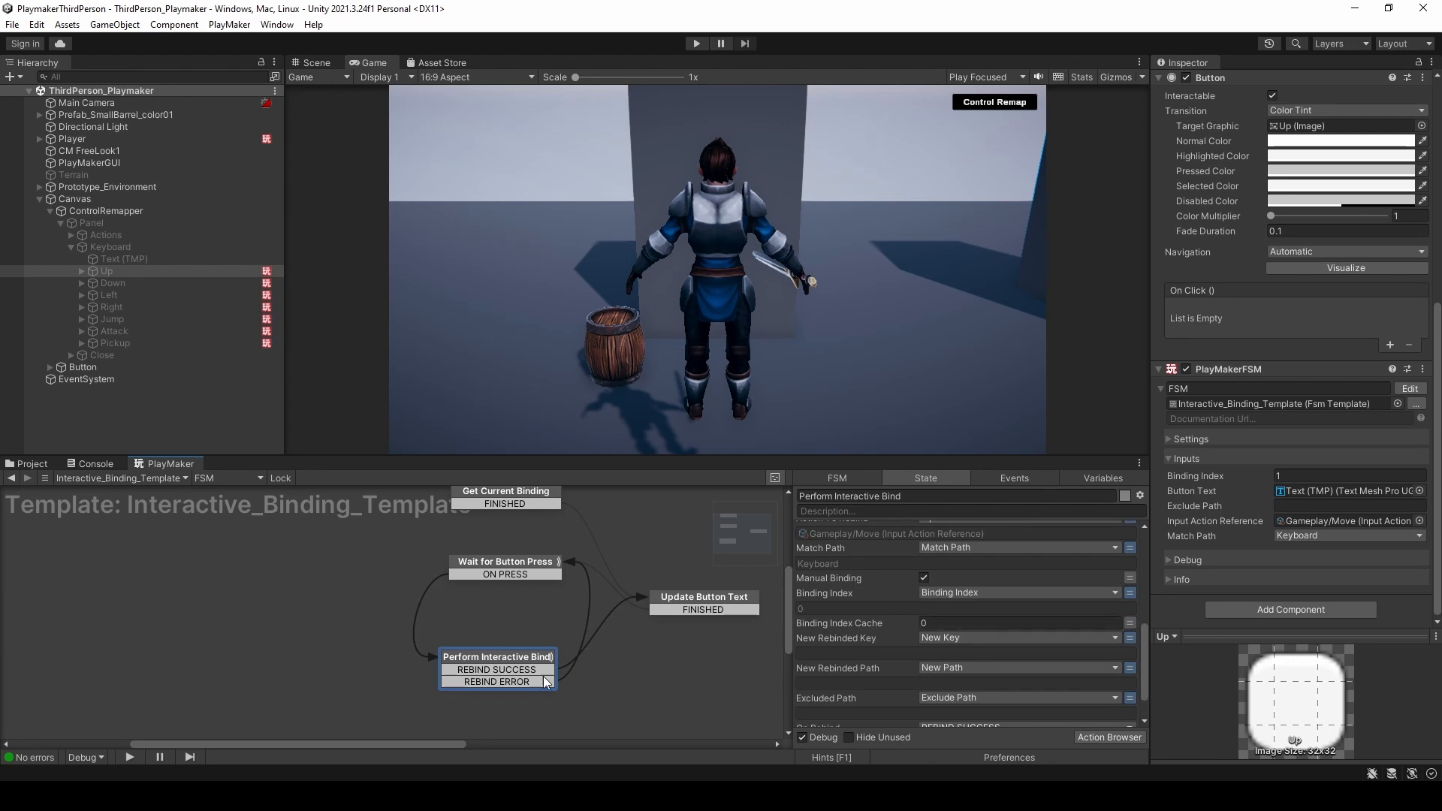
scroll(850, 613, up, 5)
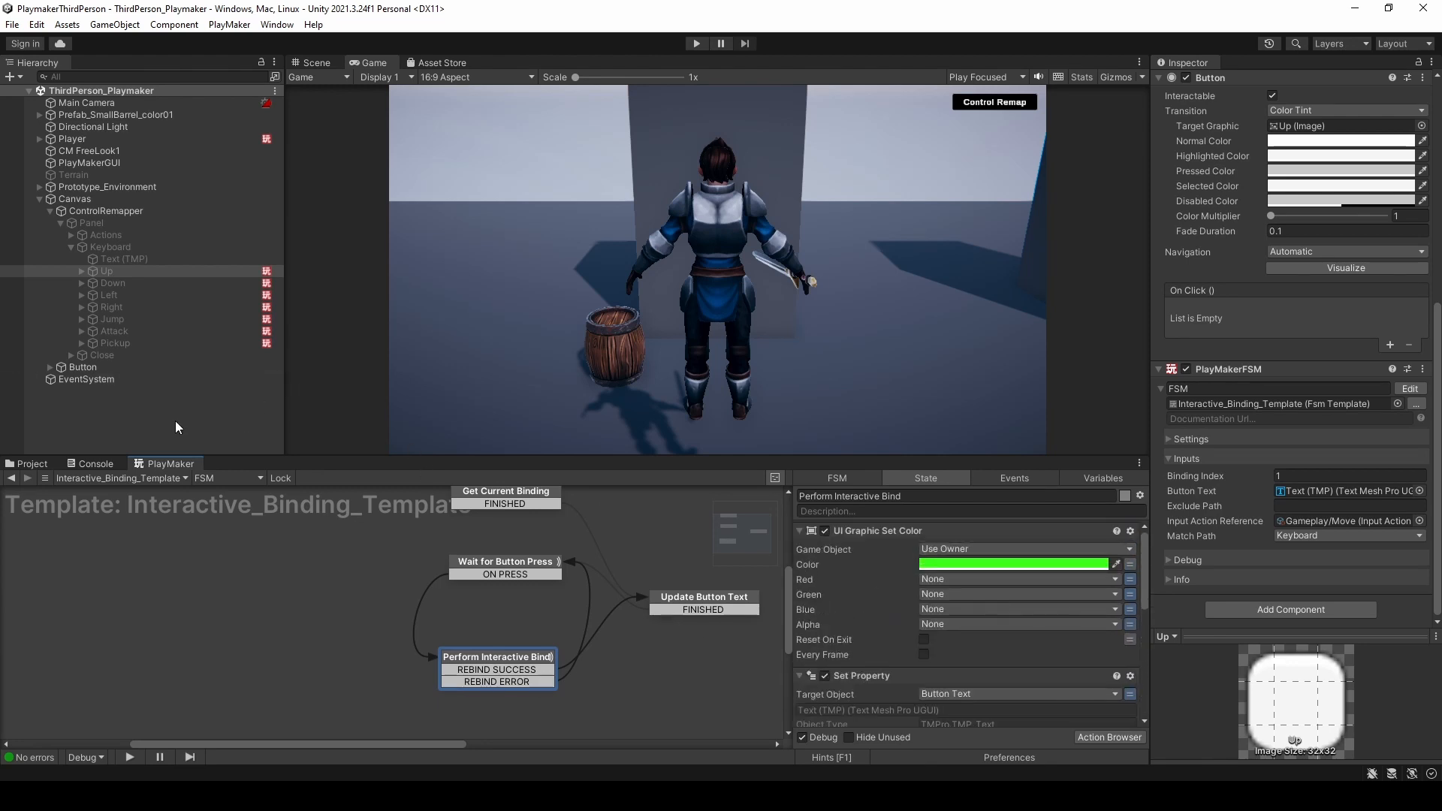
click(174, 421)
click(12, 24)
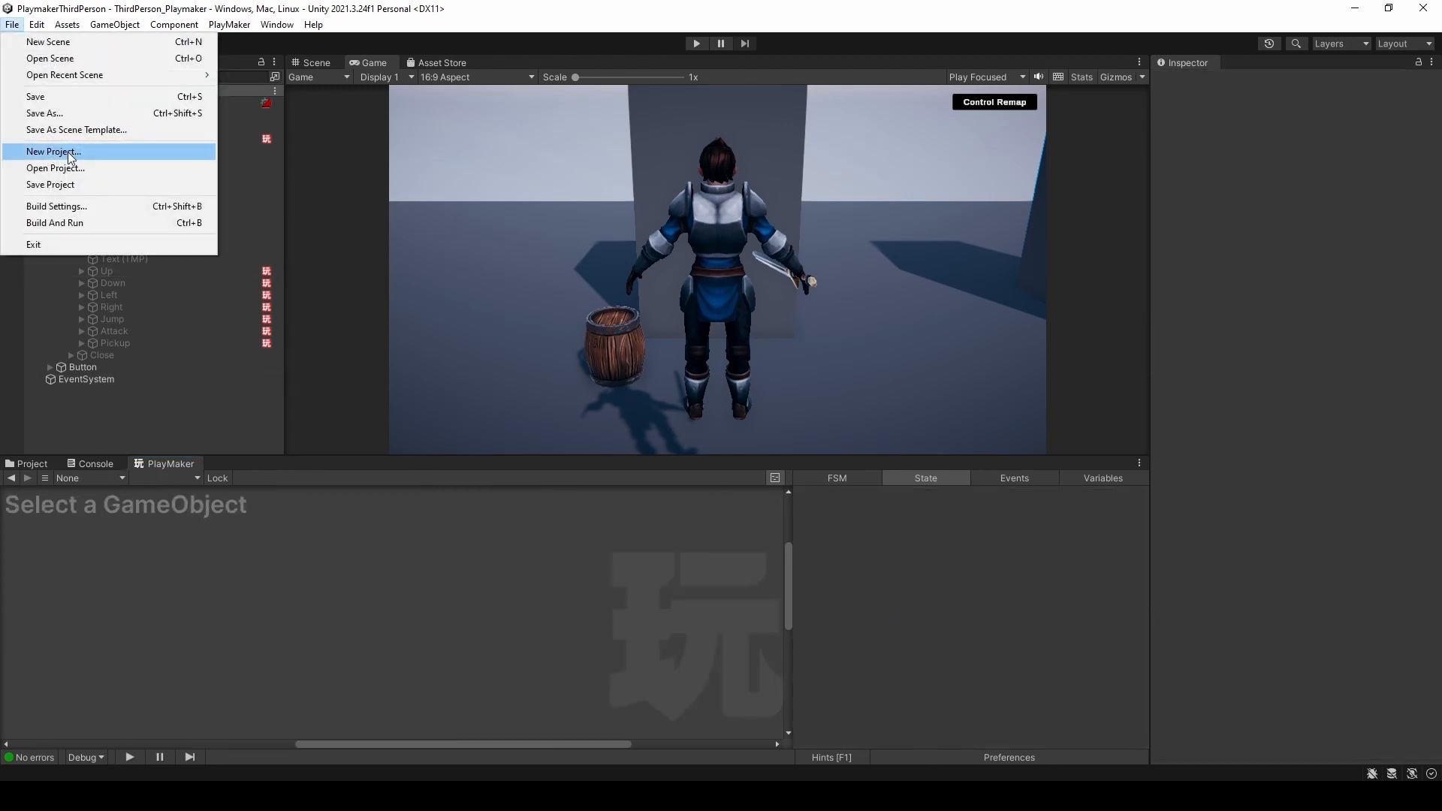
click(50, 185)
- Run the game and check the keyboard bindings listed in the Control Remap panel, closing and reopening it
click(697, 44)
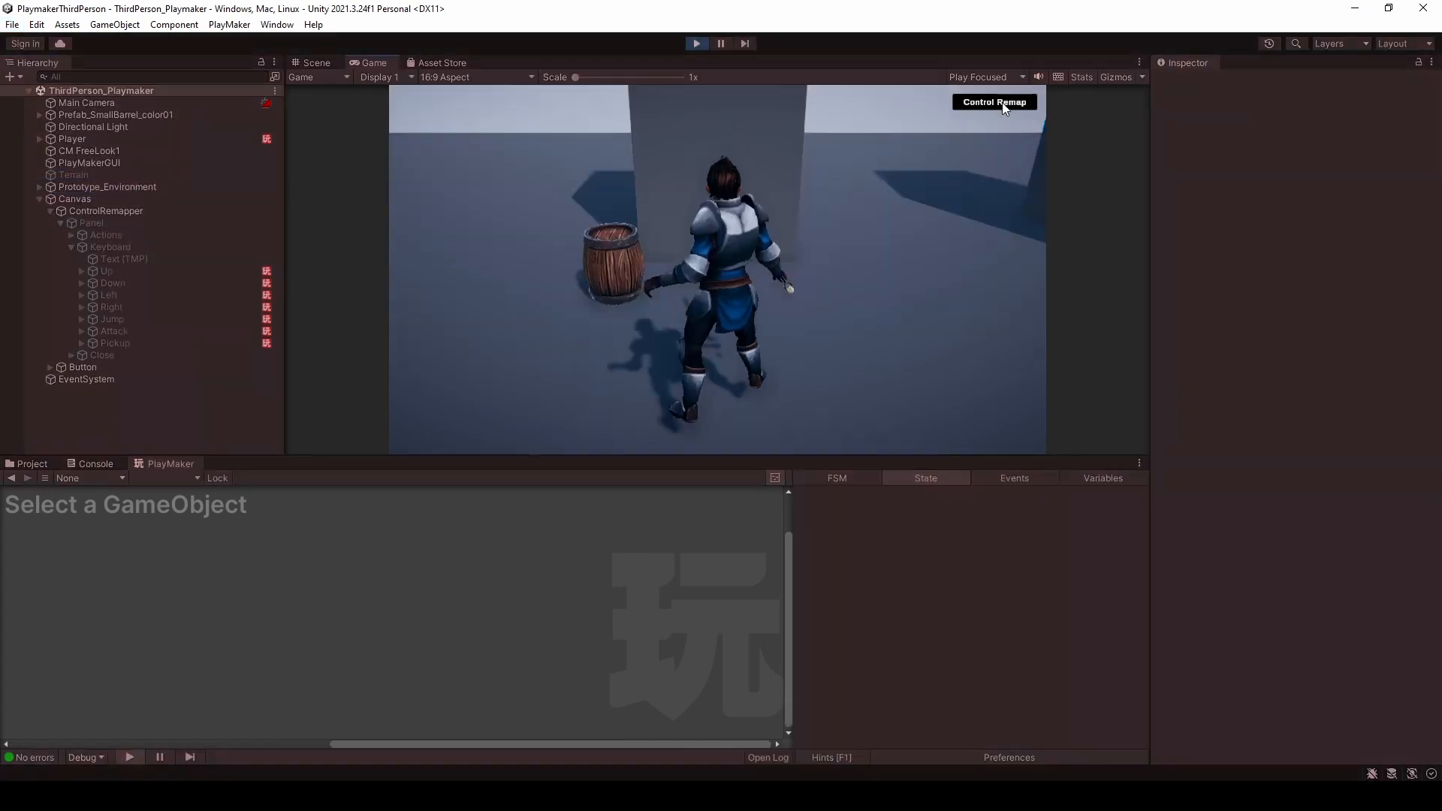
click(999, 102)
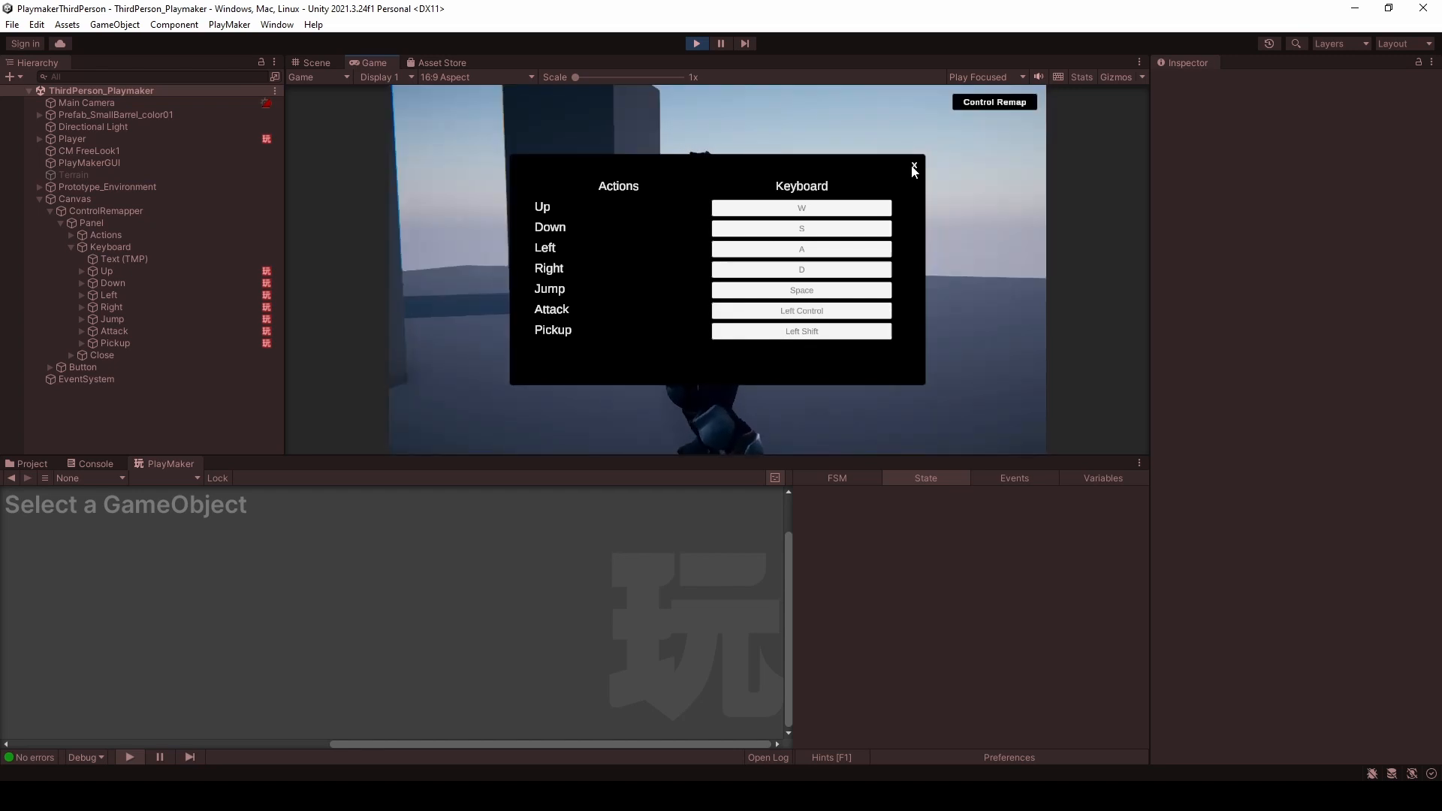
click(914, 167)
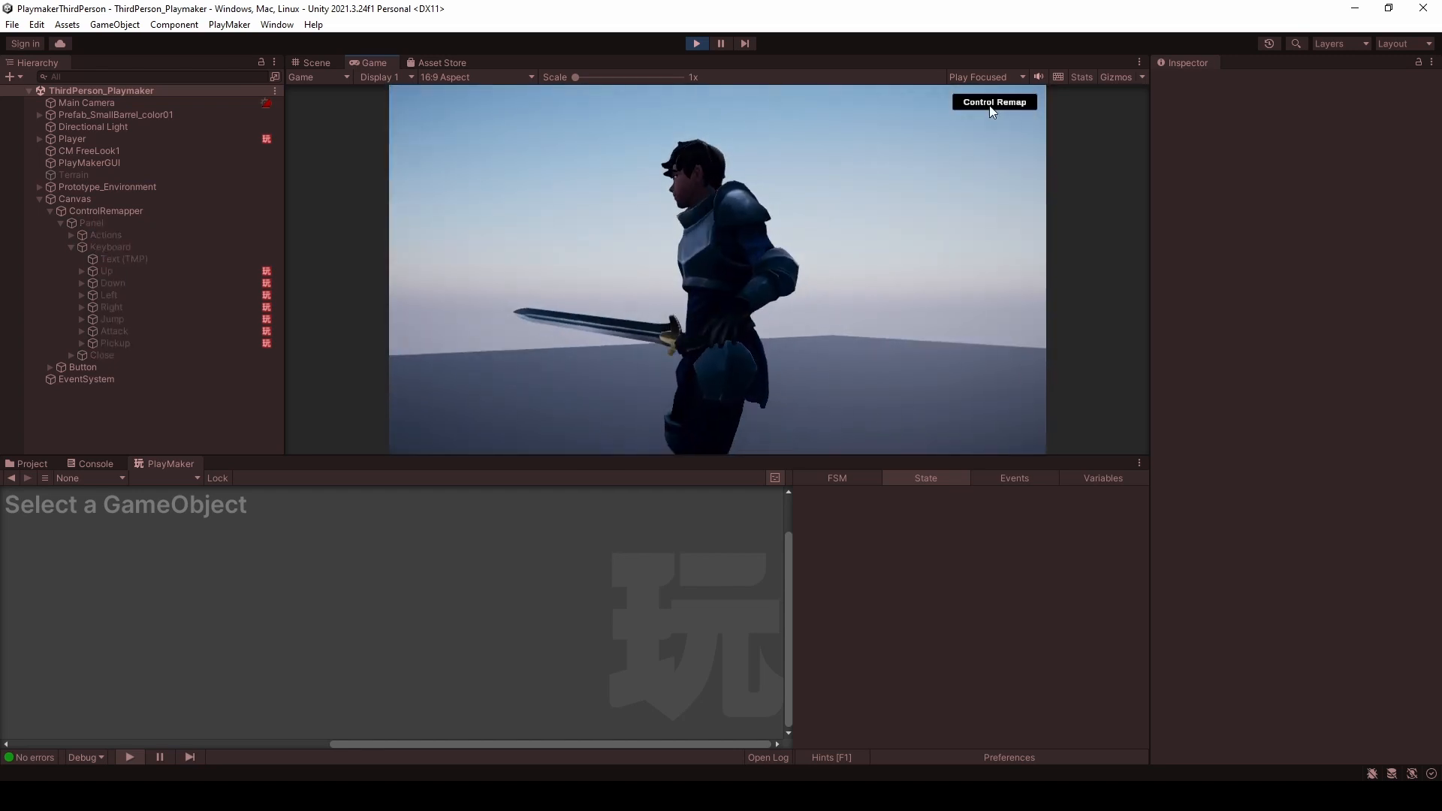
click(994, 103)
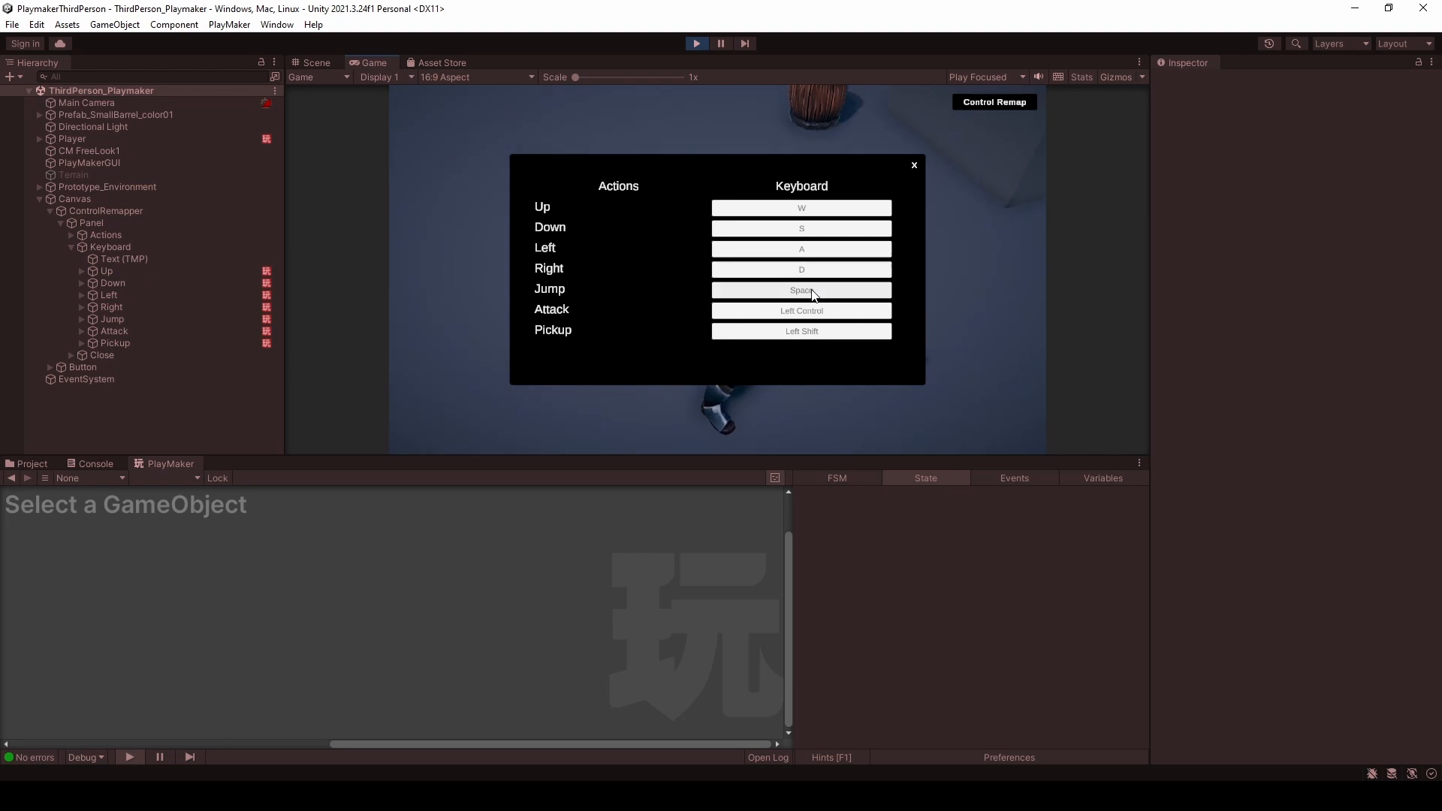
- Rebind Attack to Z, Pickup to X and Jump to C in the running game's remap panel
click(800, 313)
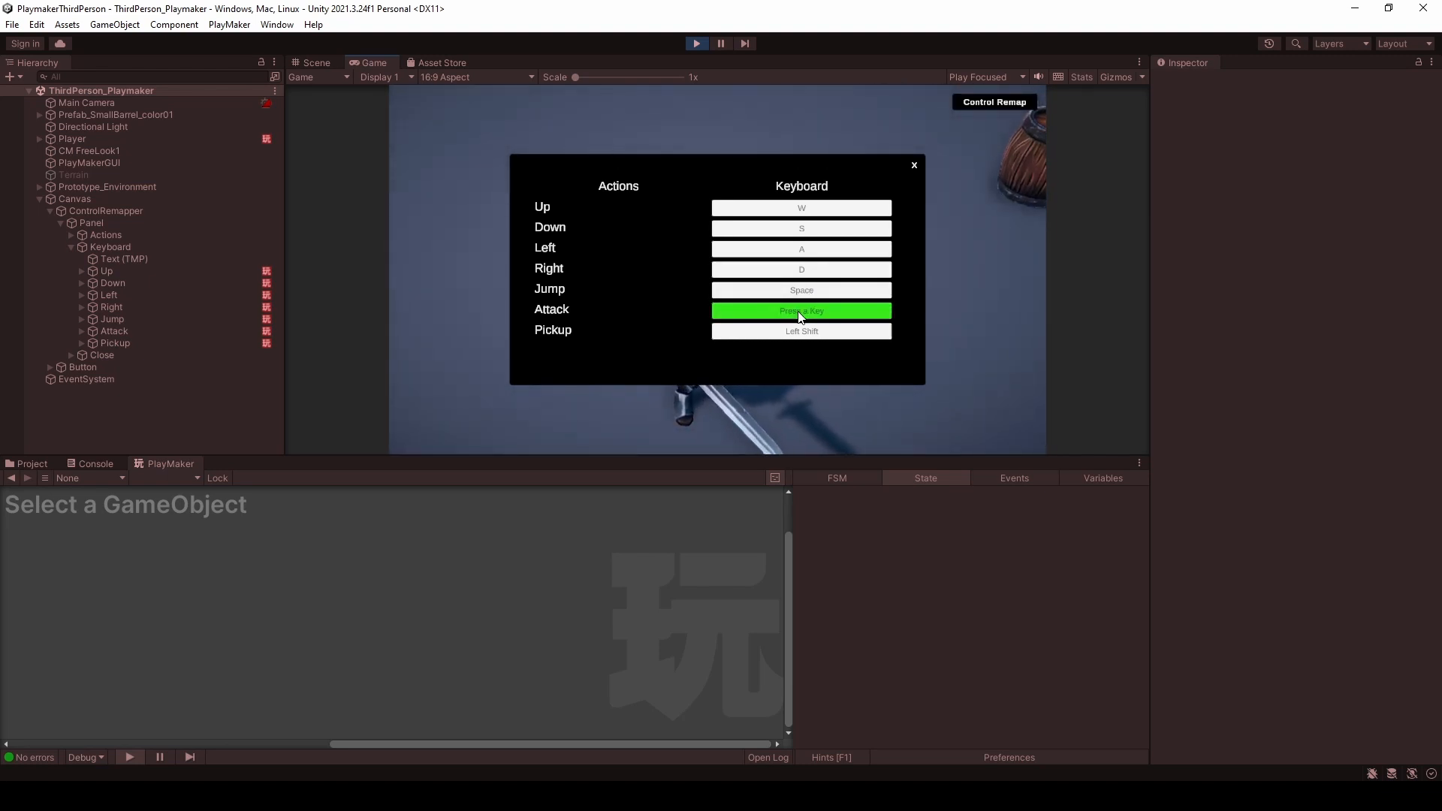
key(z)
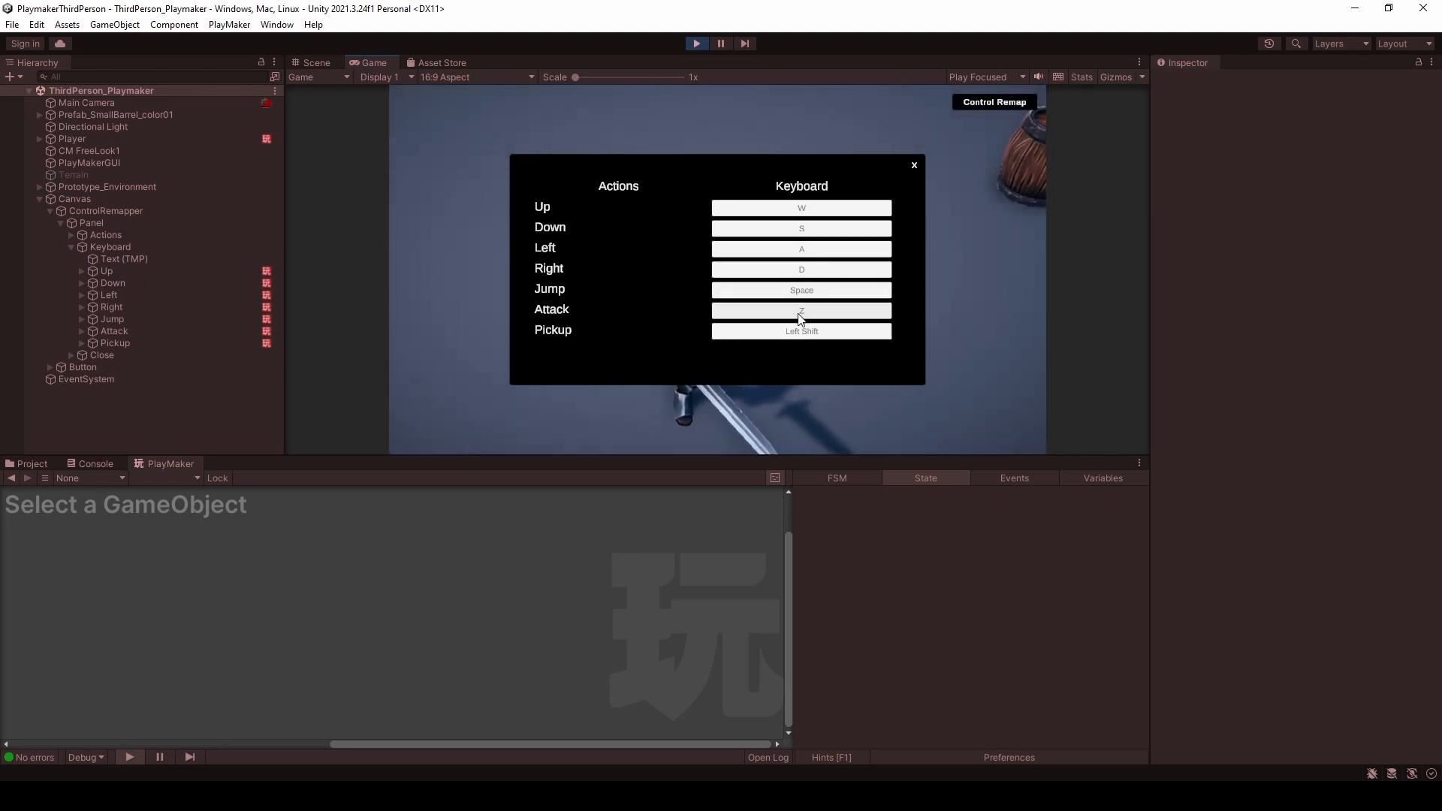
click(801, 331)
key(x)
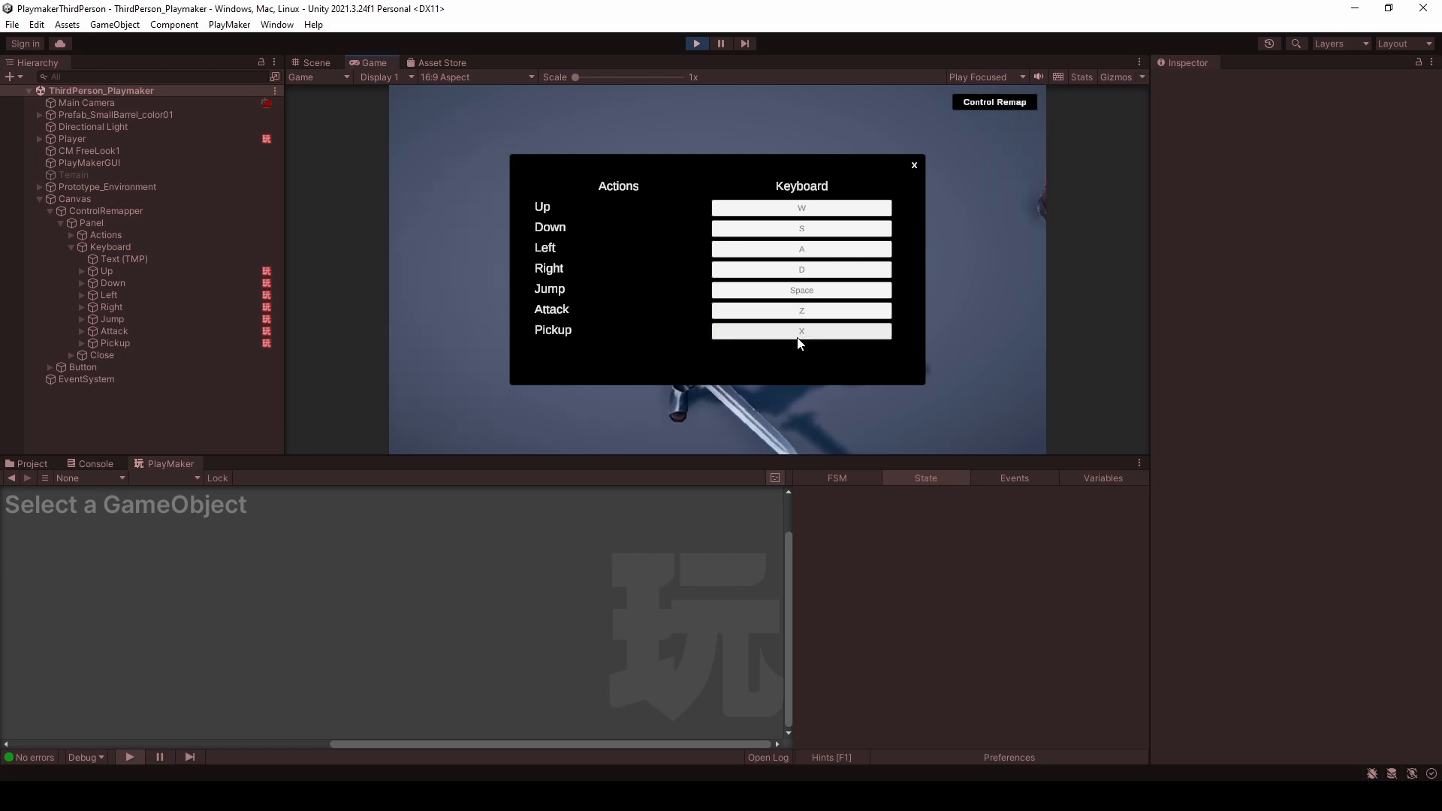
click(814, 293)
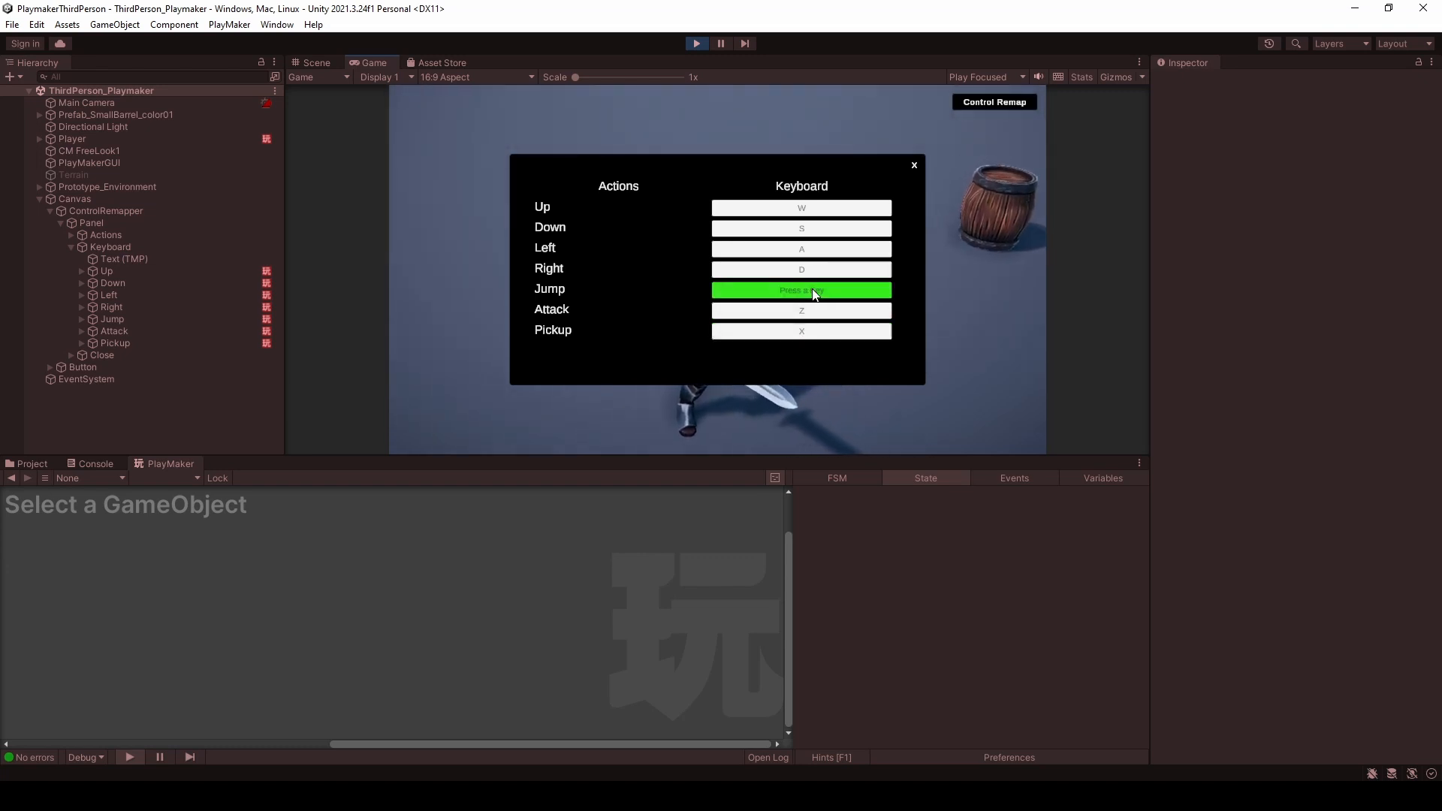
key(c)
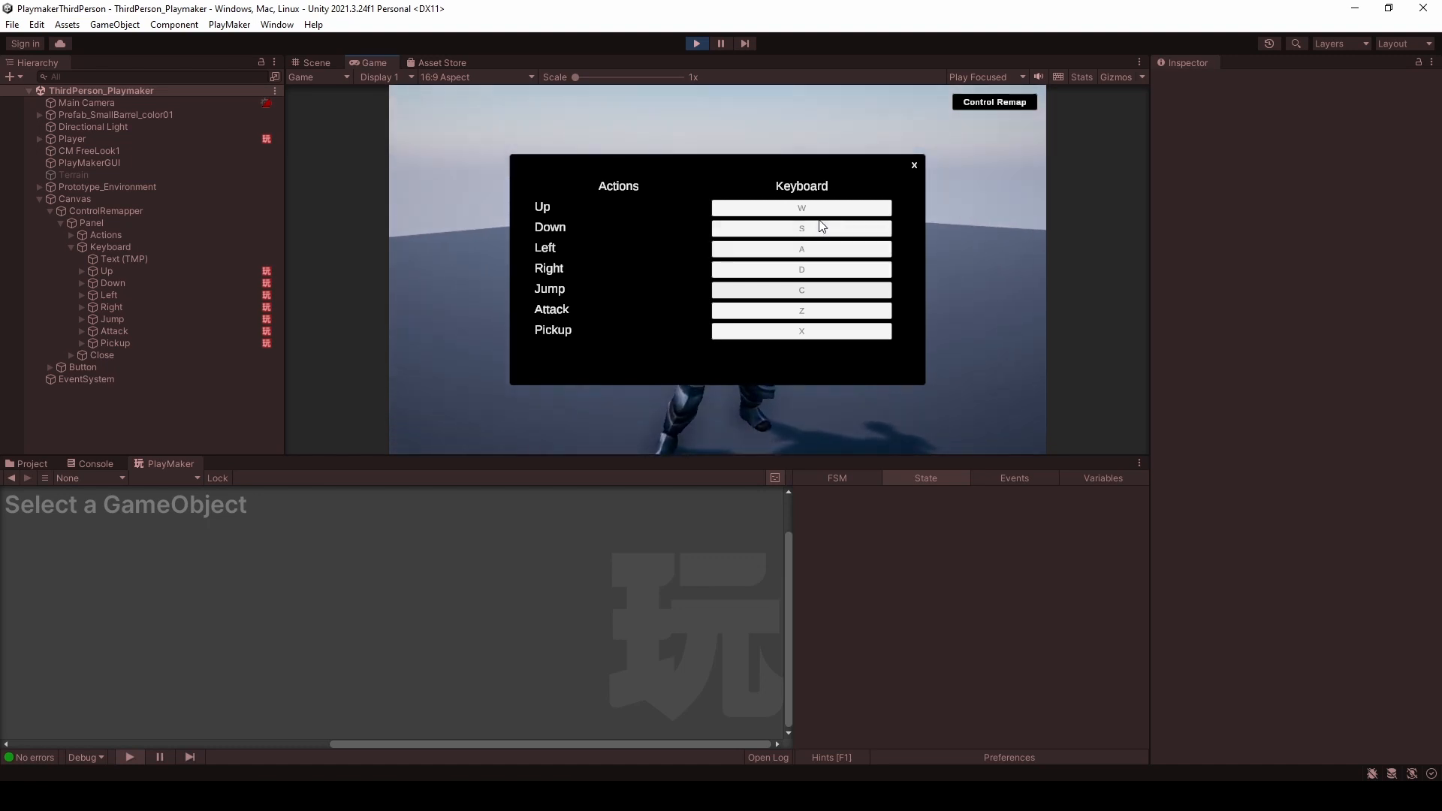
- Rebind Up to T, Down to G, Left to F and Right to H, and close the remap panel
click(816, 209)
key(t)
click(818, 229)
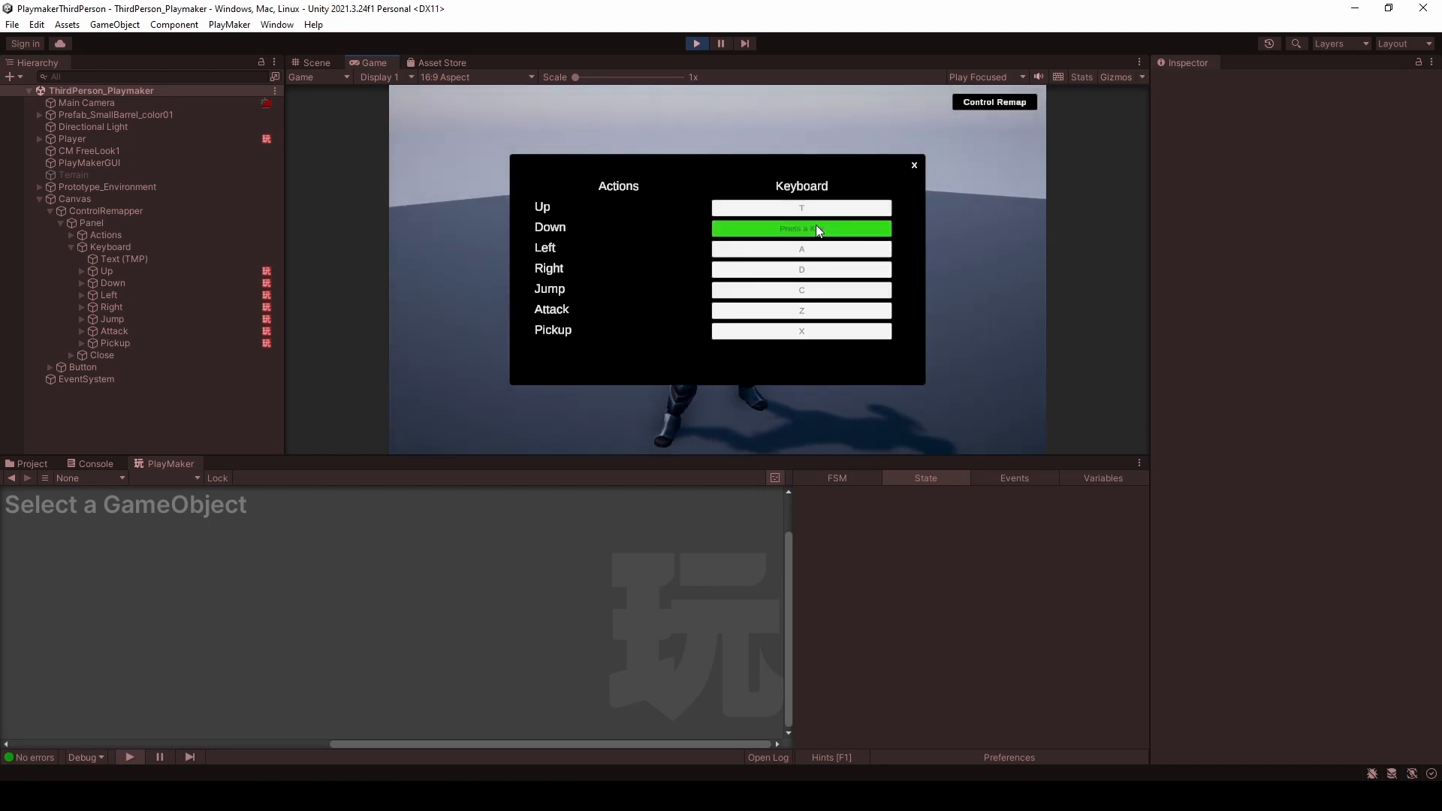
key(g)
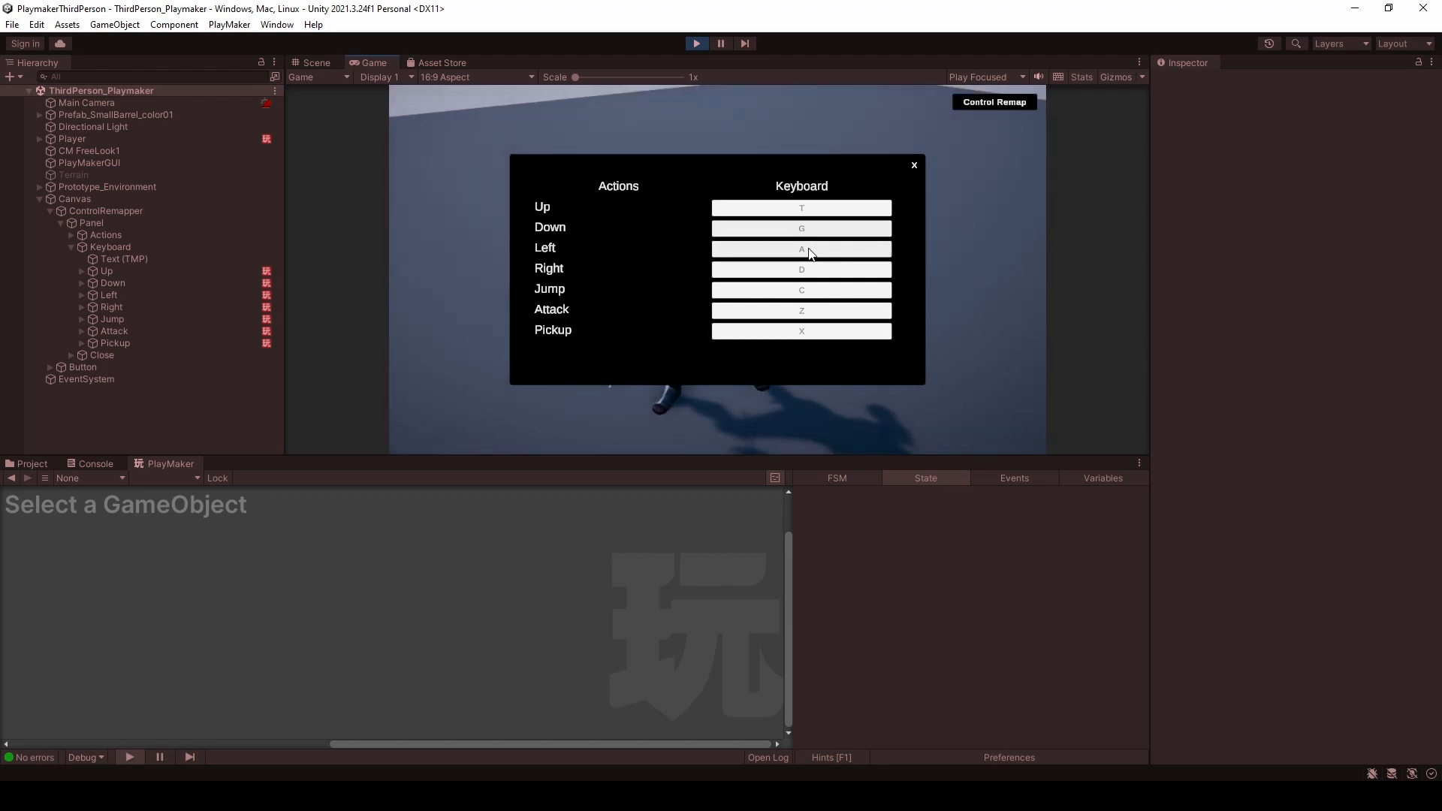
click(811, 252)
key(f)
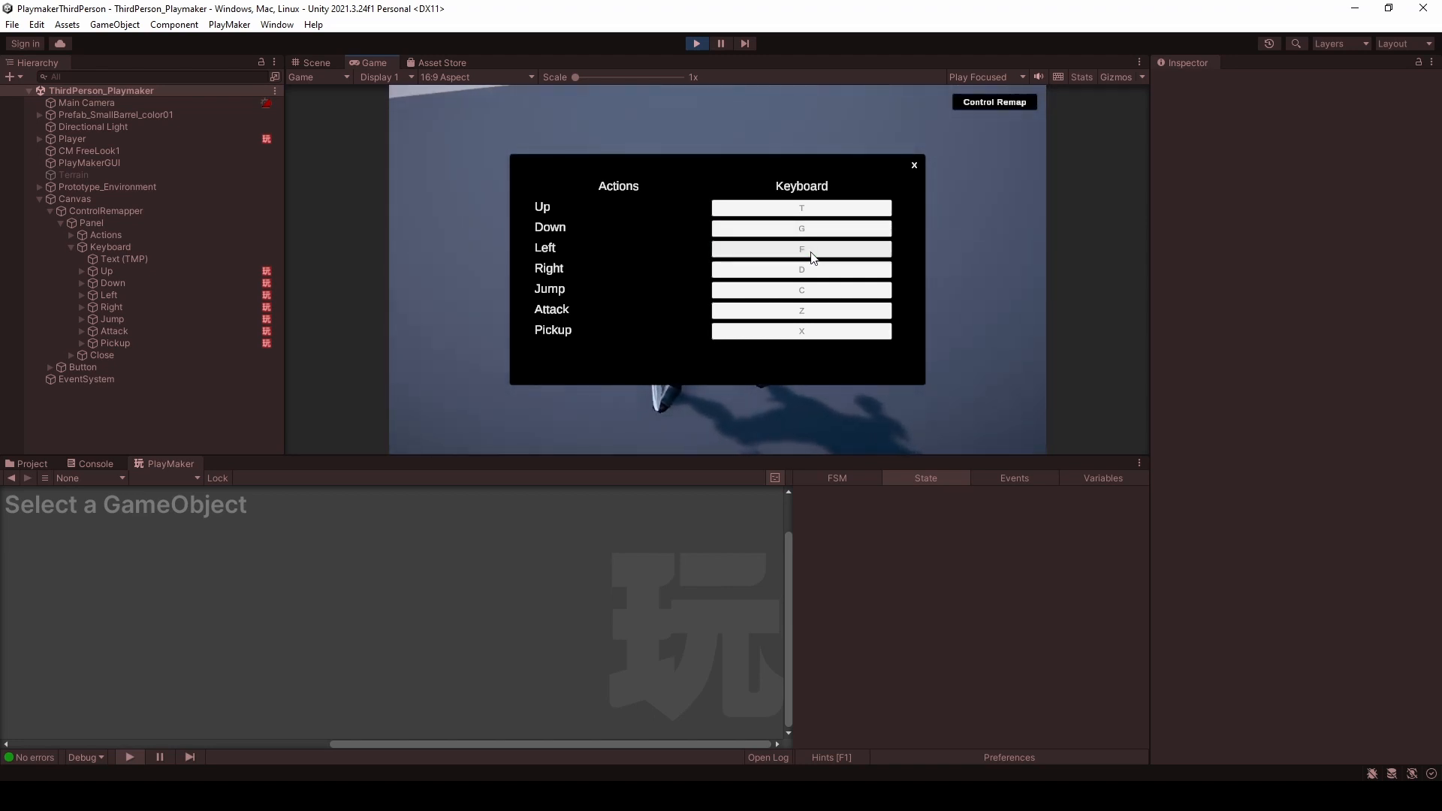
click(809, 272)
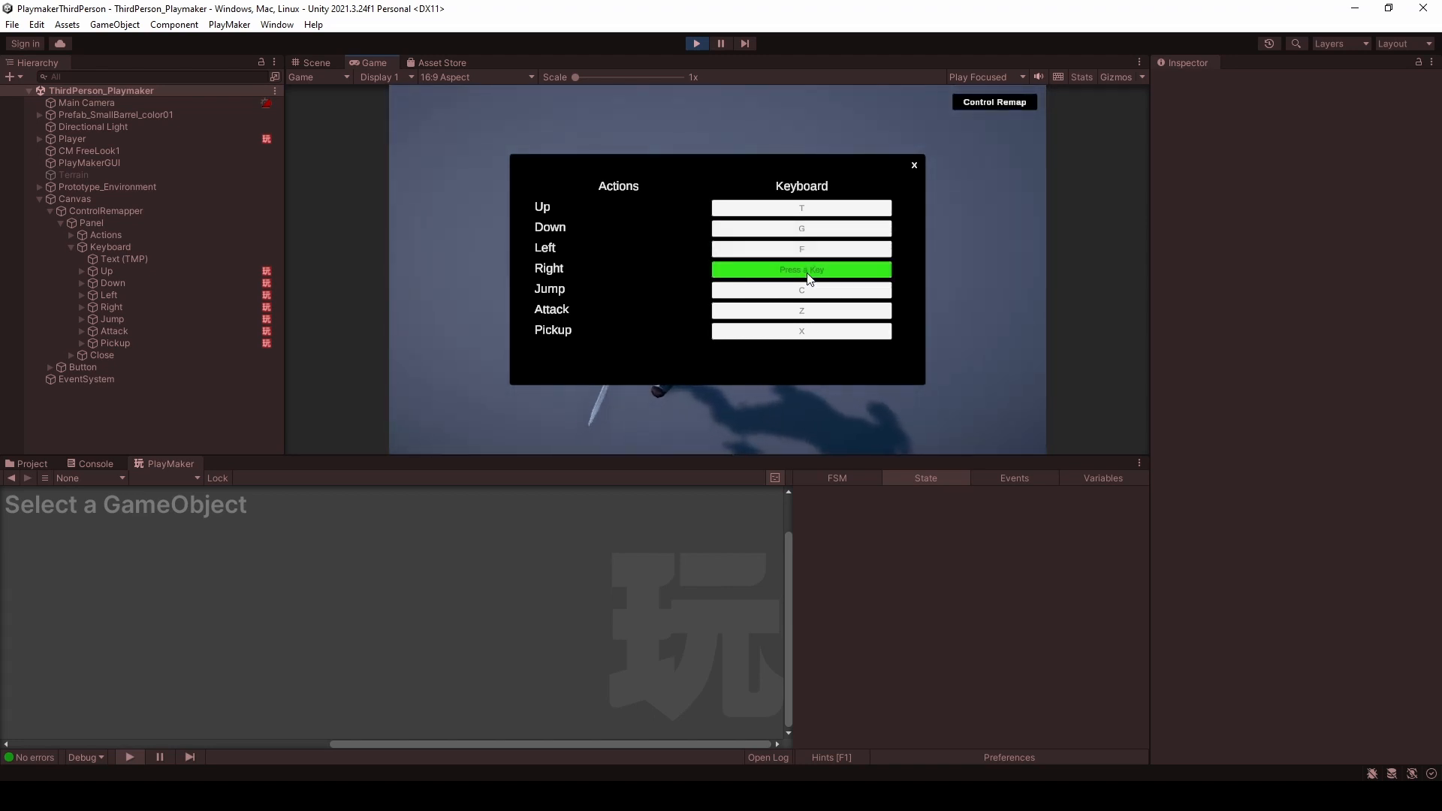
key(h)
click(913, 166)
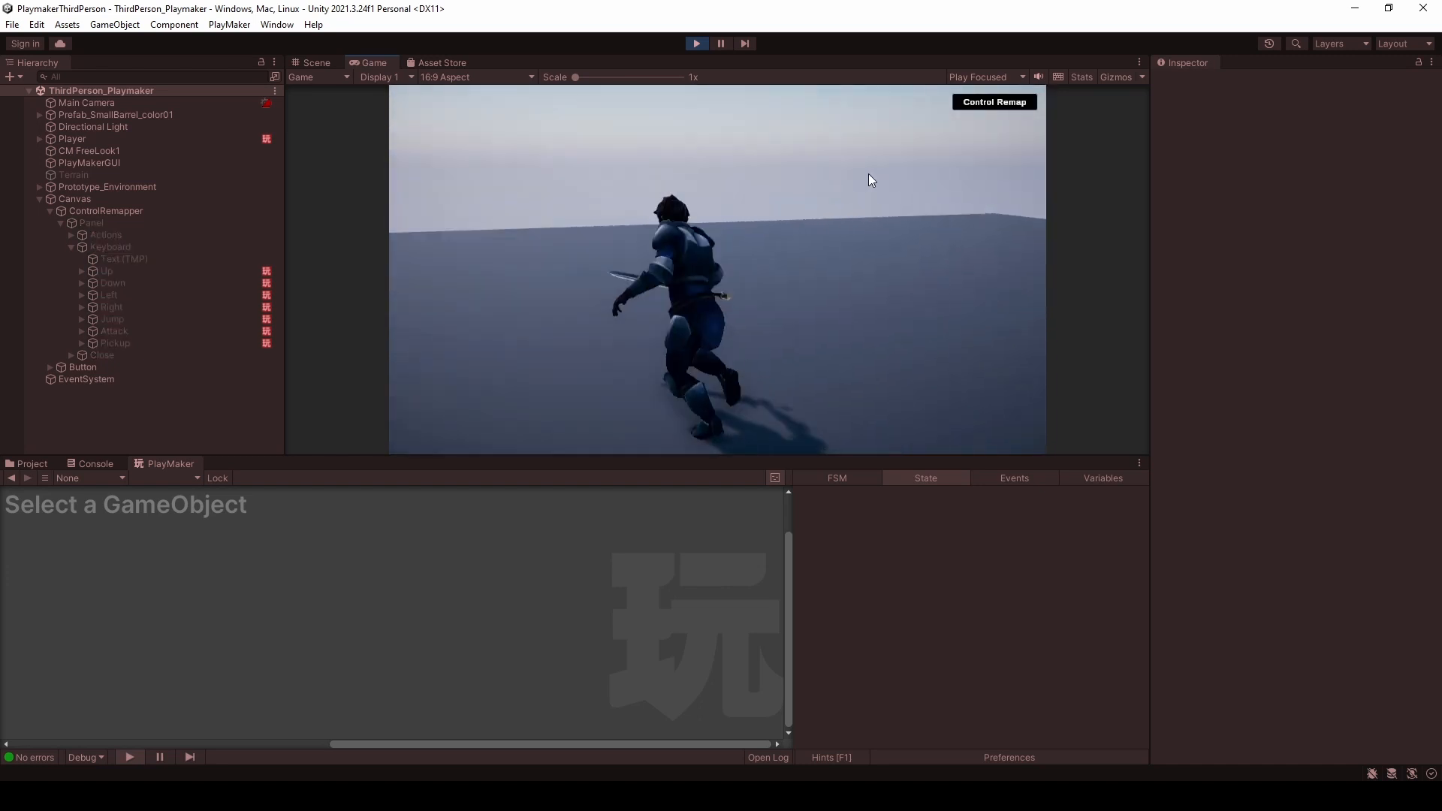
- Test the remapped controls in the game by moving the character around, attacking, jumping and picking up the barrel
key(t)
key(h)
key(f)
key(t)
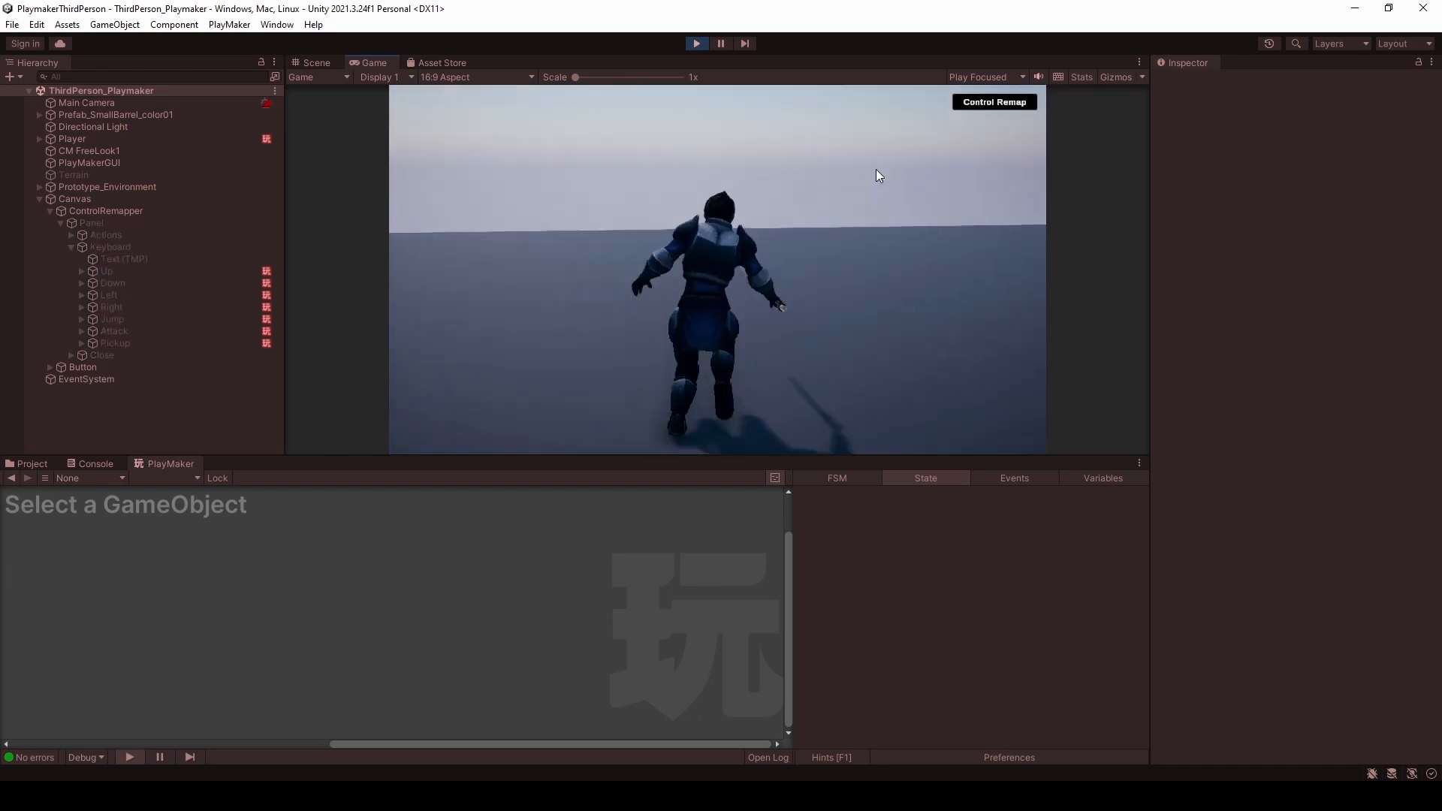
click(928, 171)
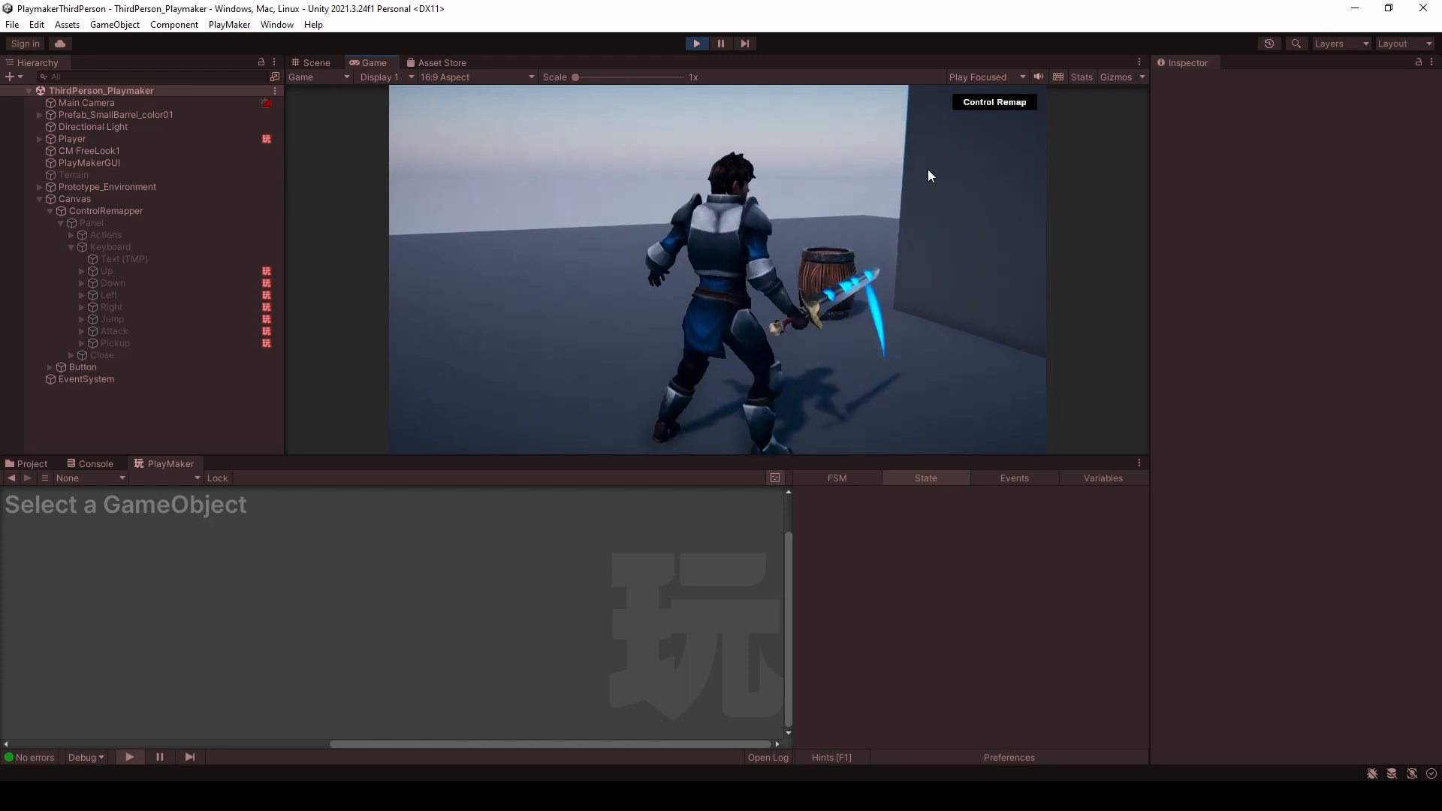
key(e)
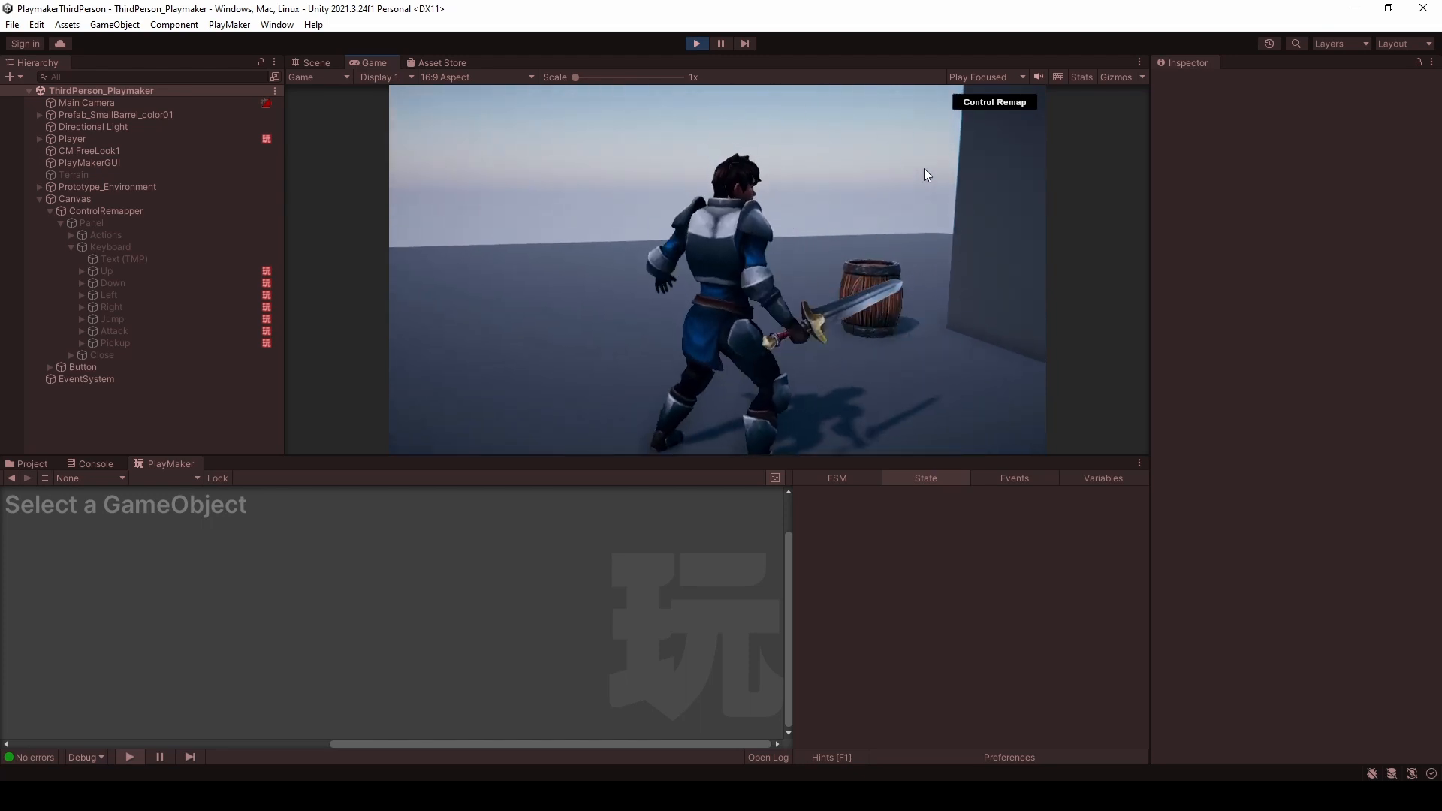
key(space)
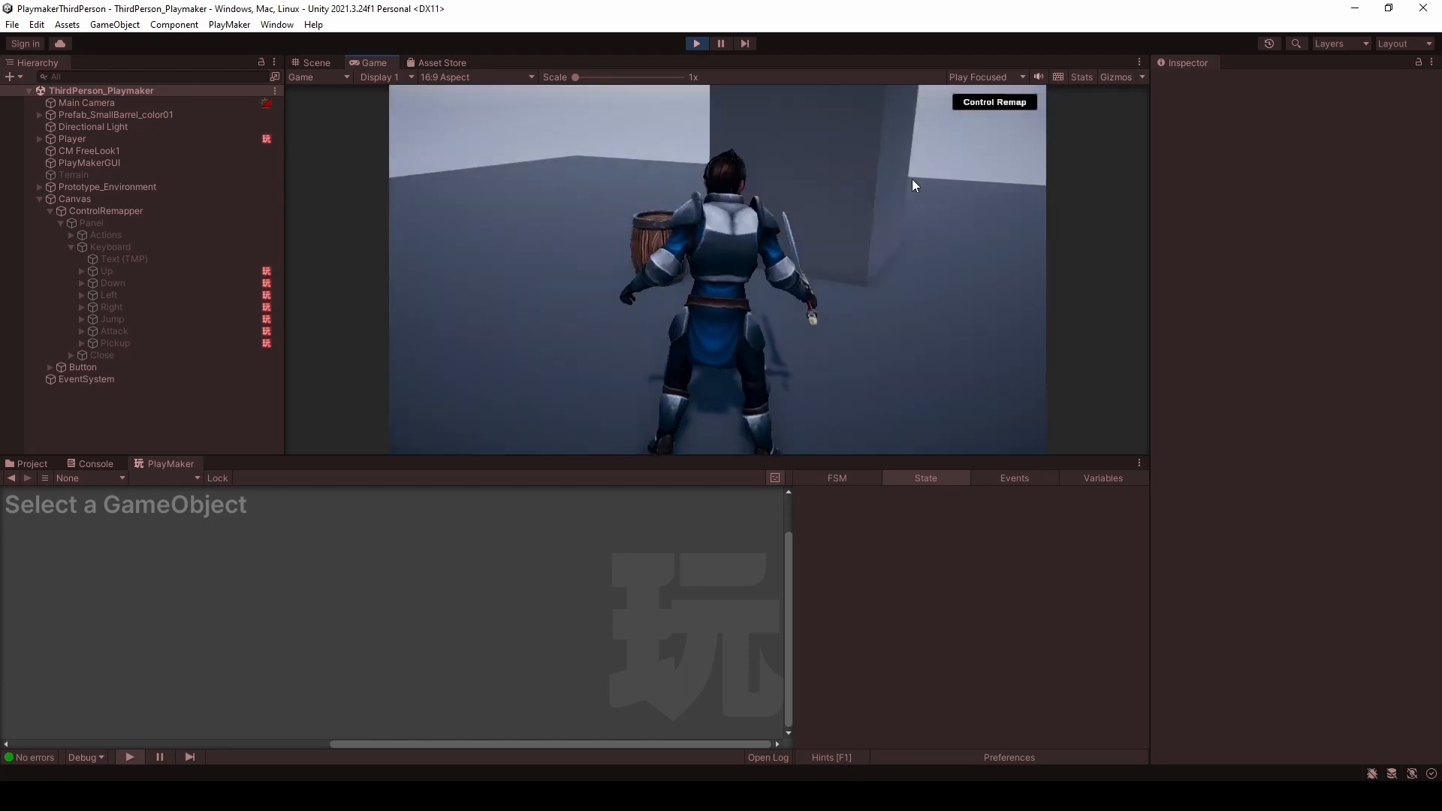
key(d)
key(a)
key(space)
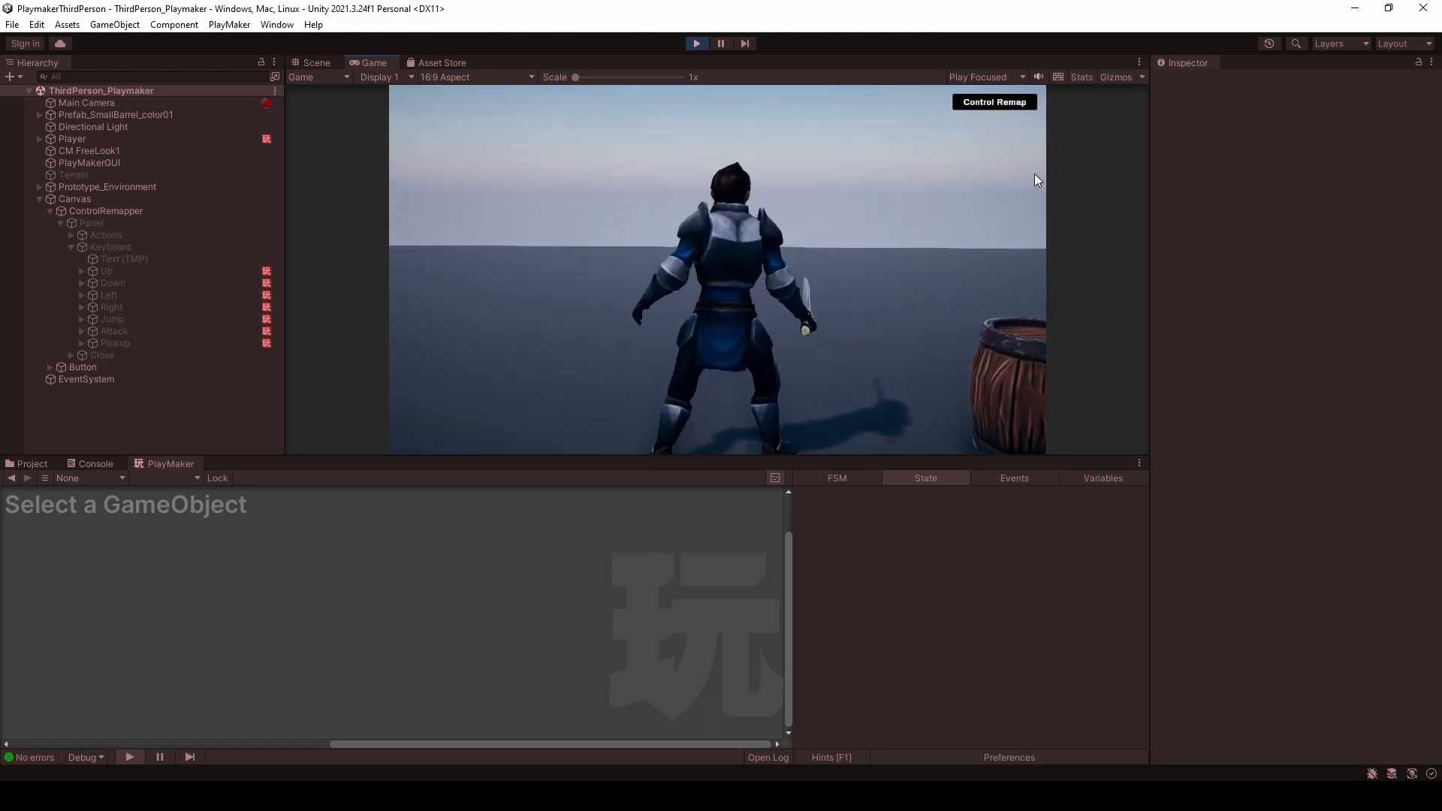
key(d)
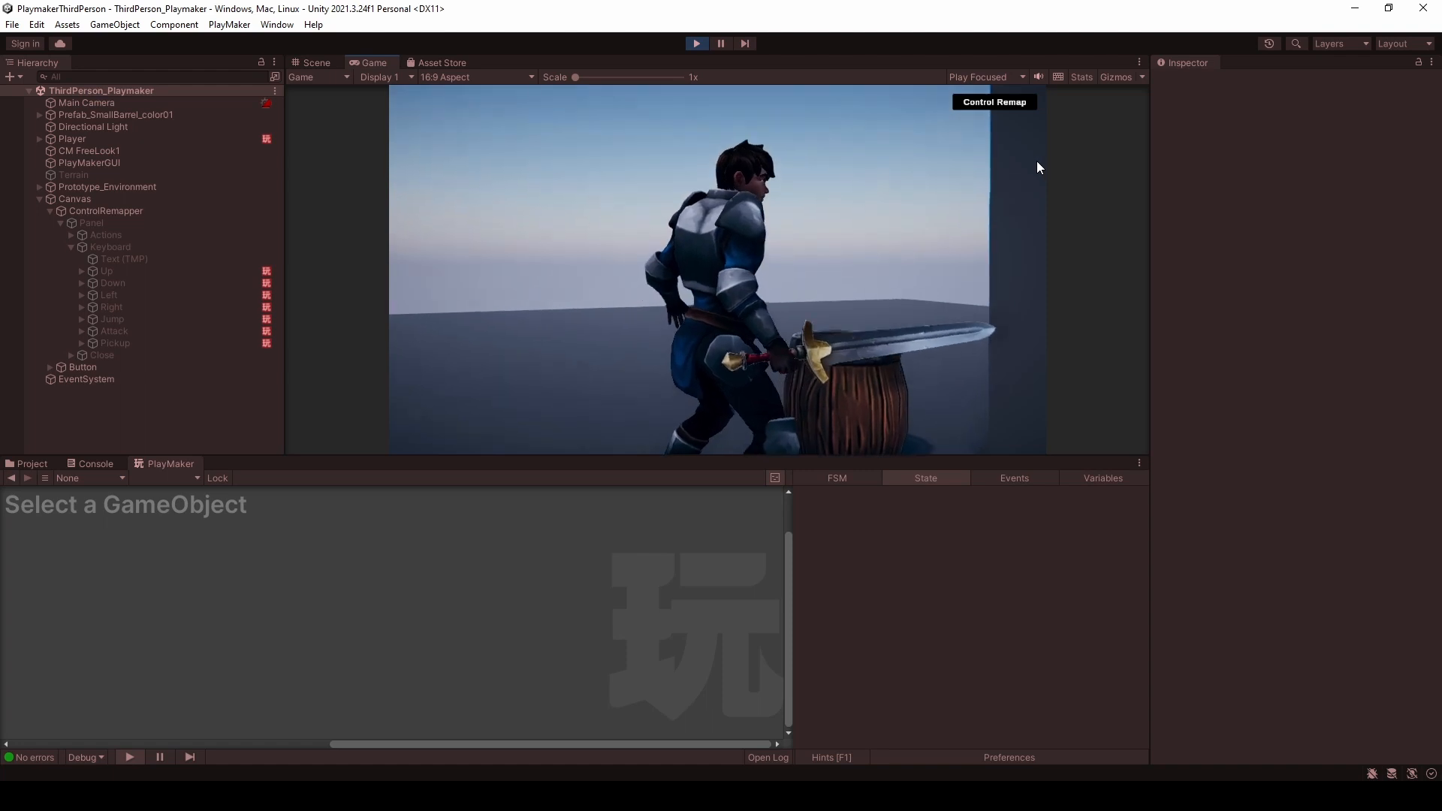
key(e)
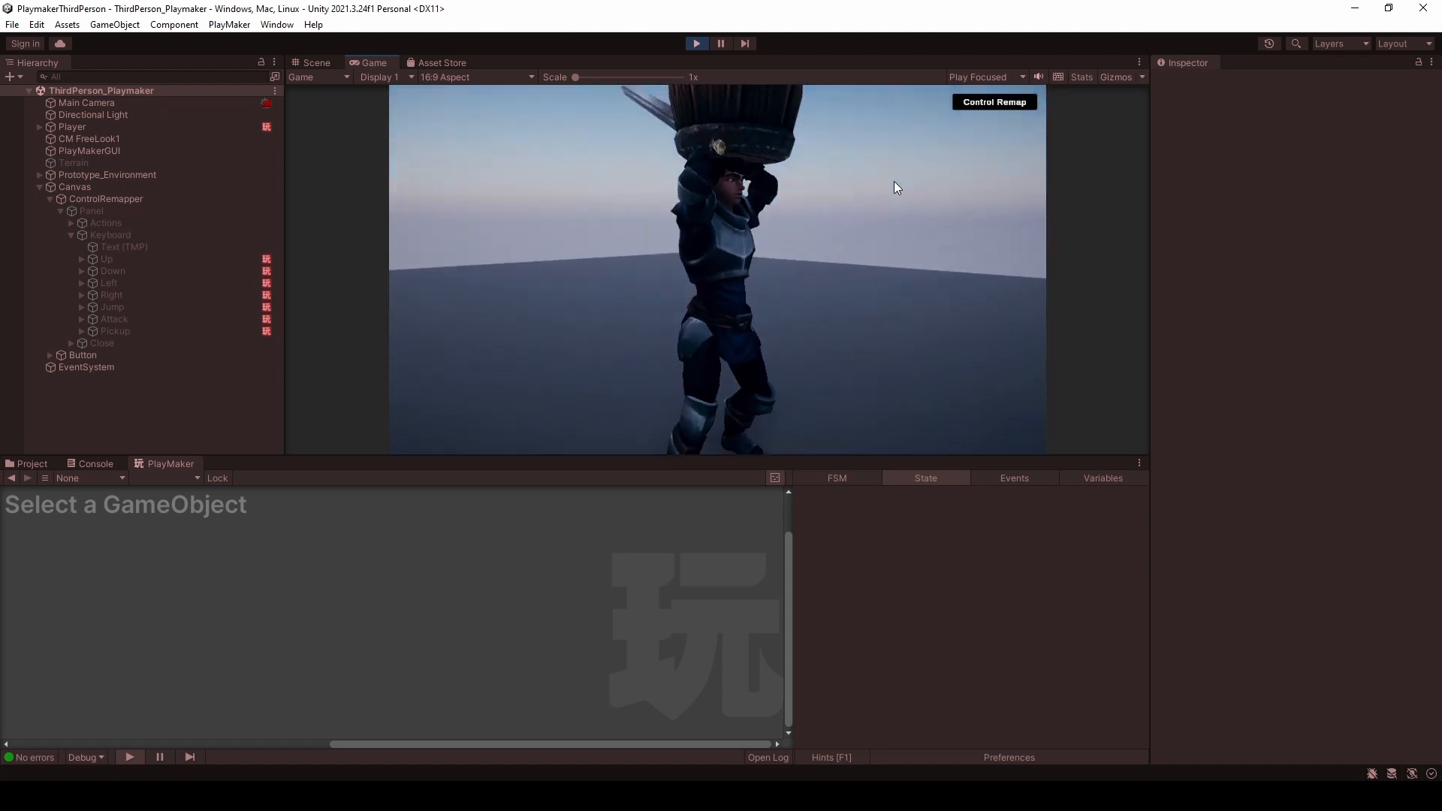
- Run the character around while carrying the barrel to test the remapped movement, and stop the game
key(w)
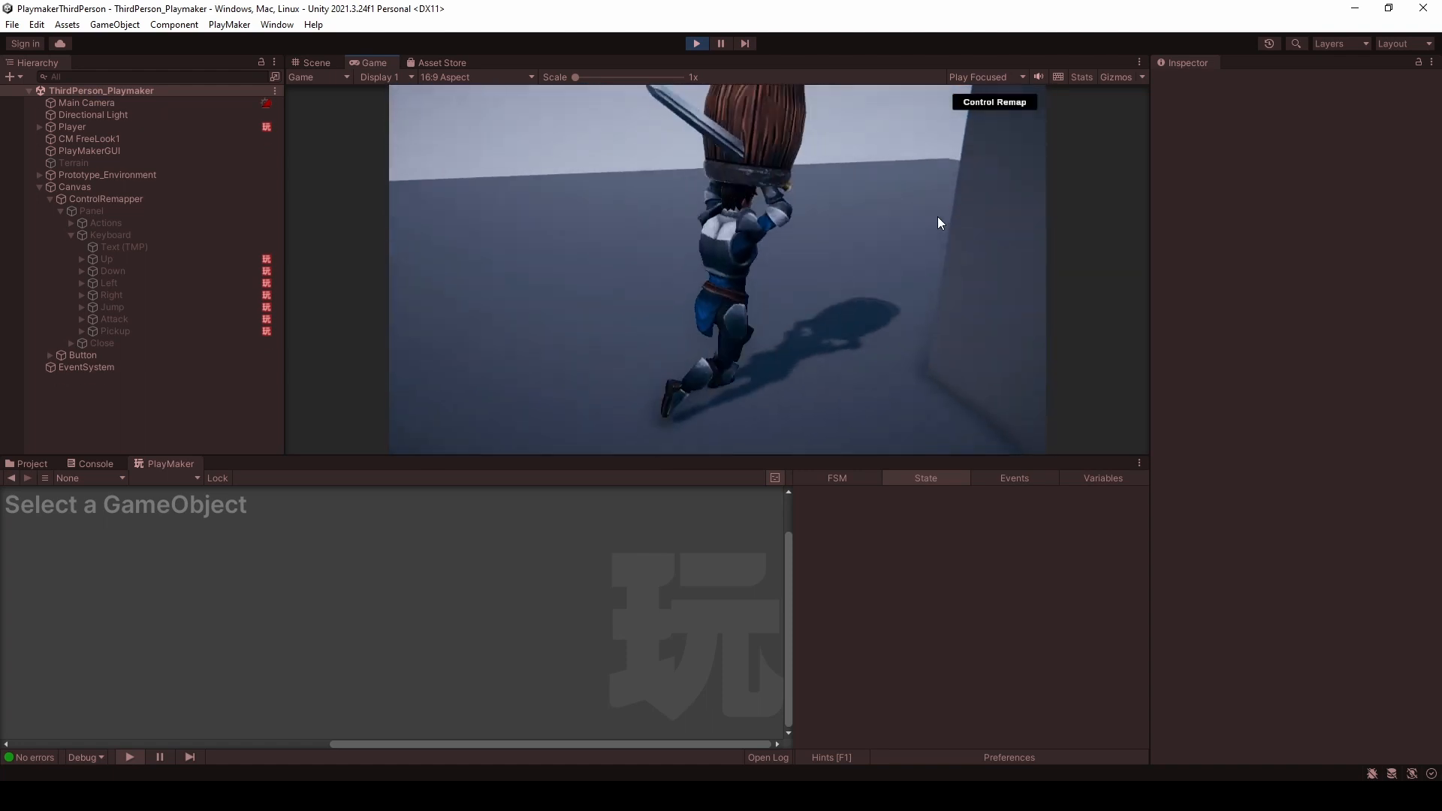
key(w)
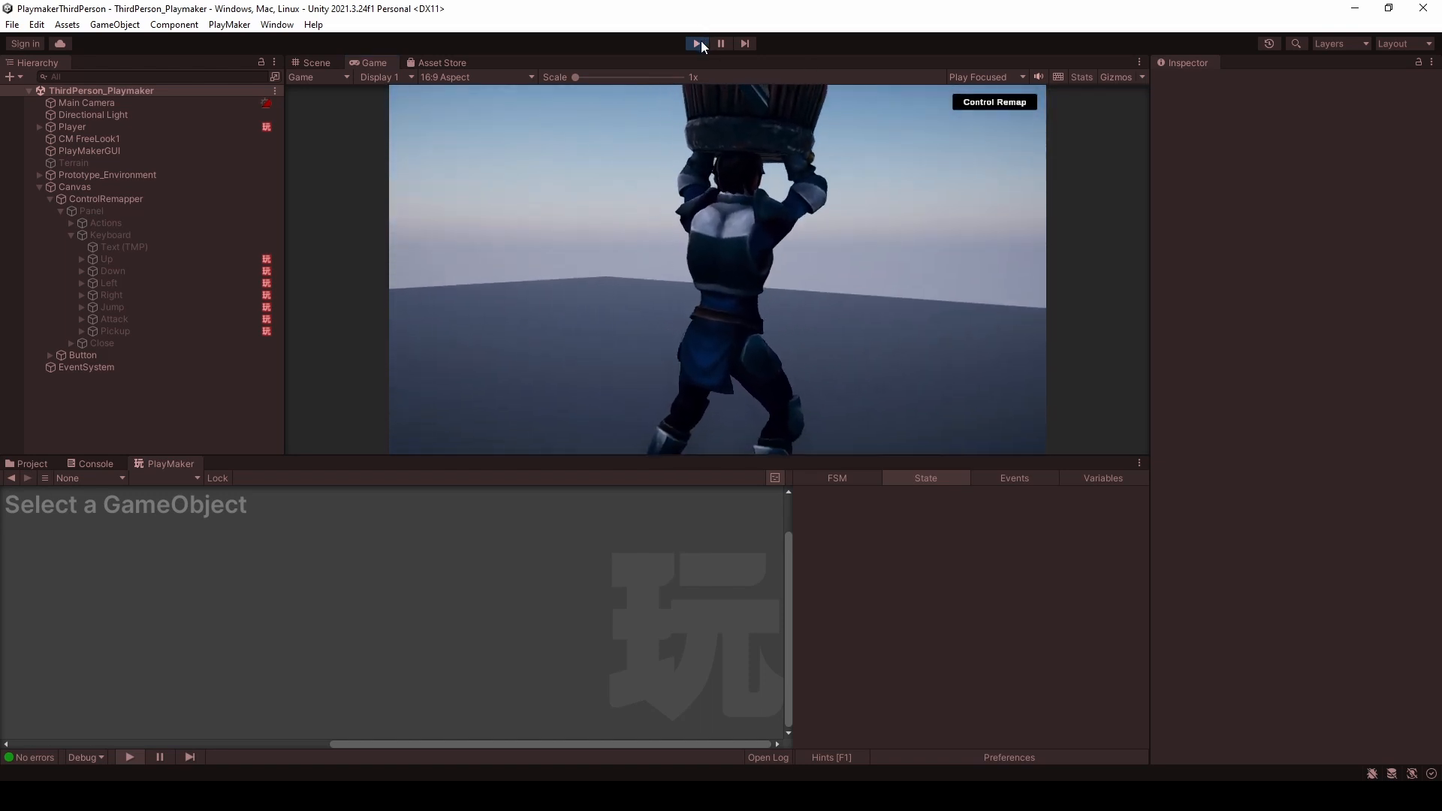
click(699, 43)
- Activate the Panel object under ControlRemapper
click(130, 245)
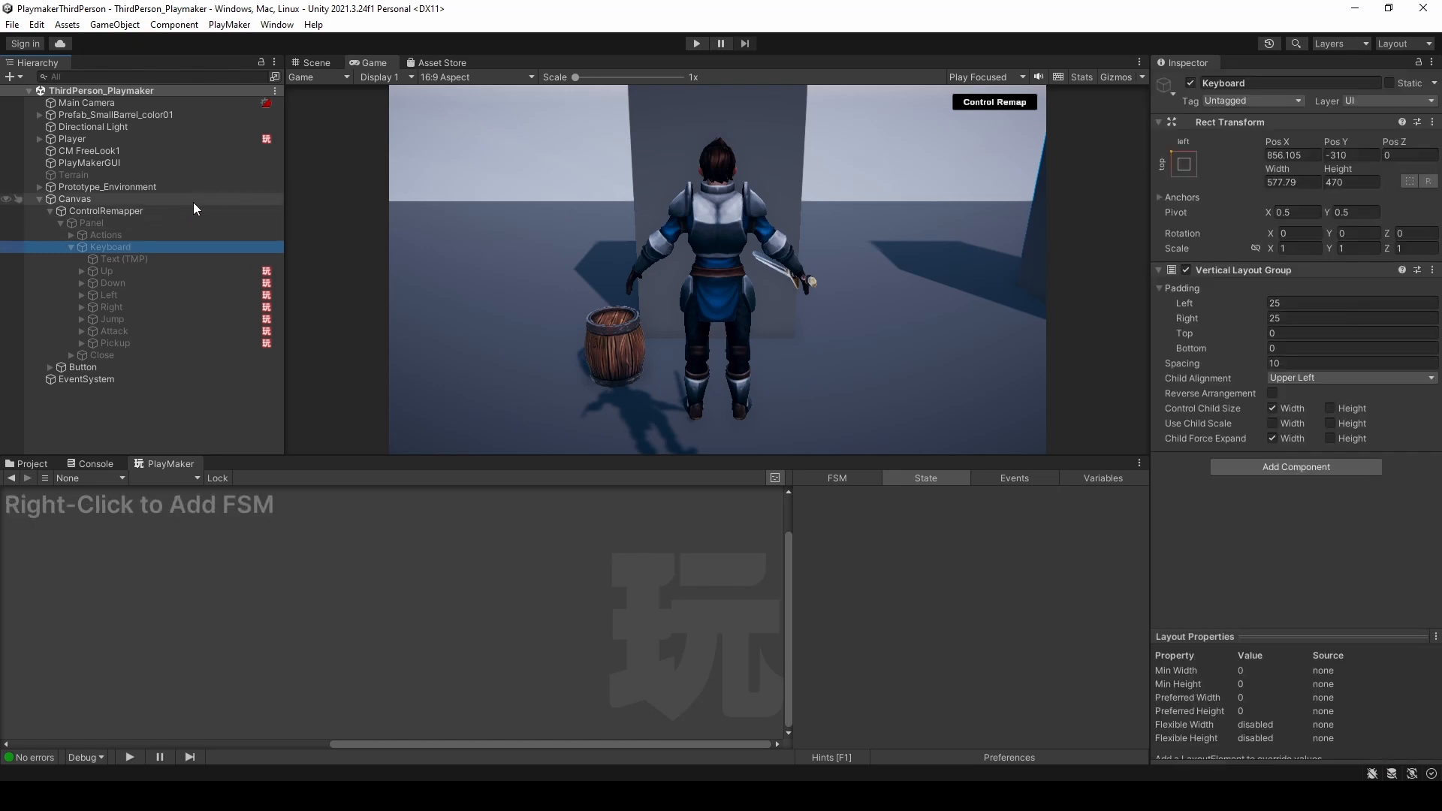
click(141, 222)
click(1191, 84)
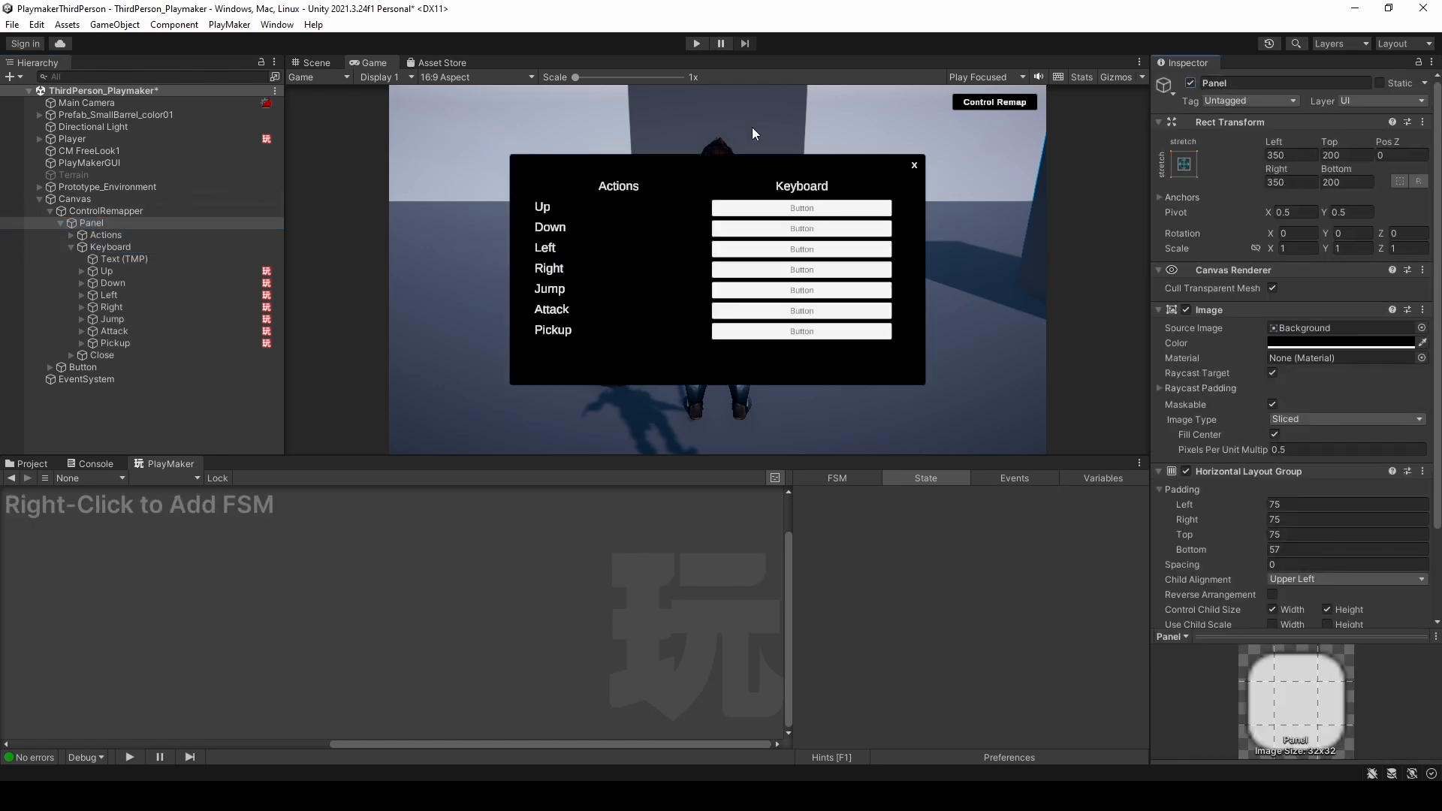
- Duplicate the Keyboard column in the Panel and move the copy above Close in the hierarchy
click(119, 249)
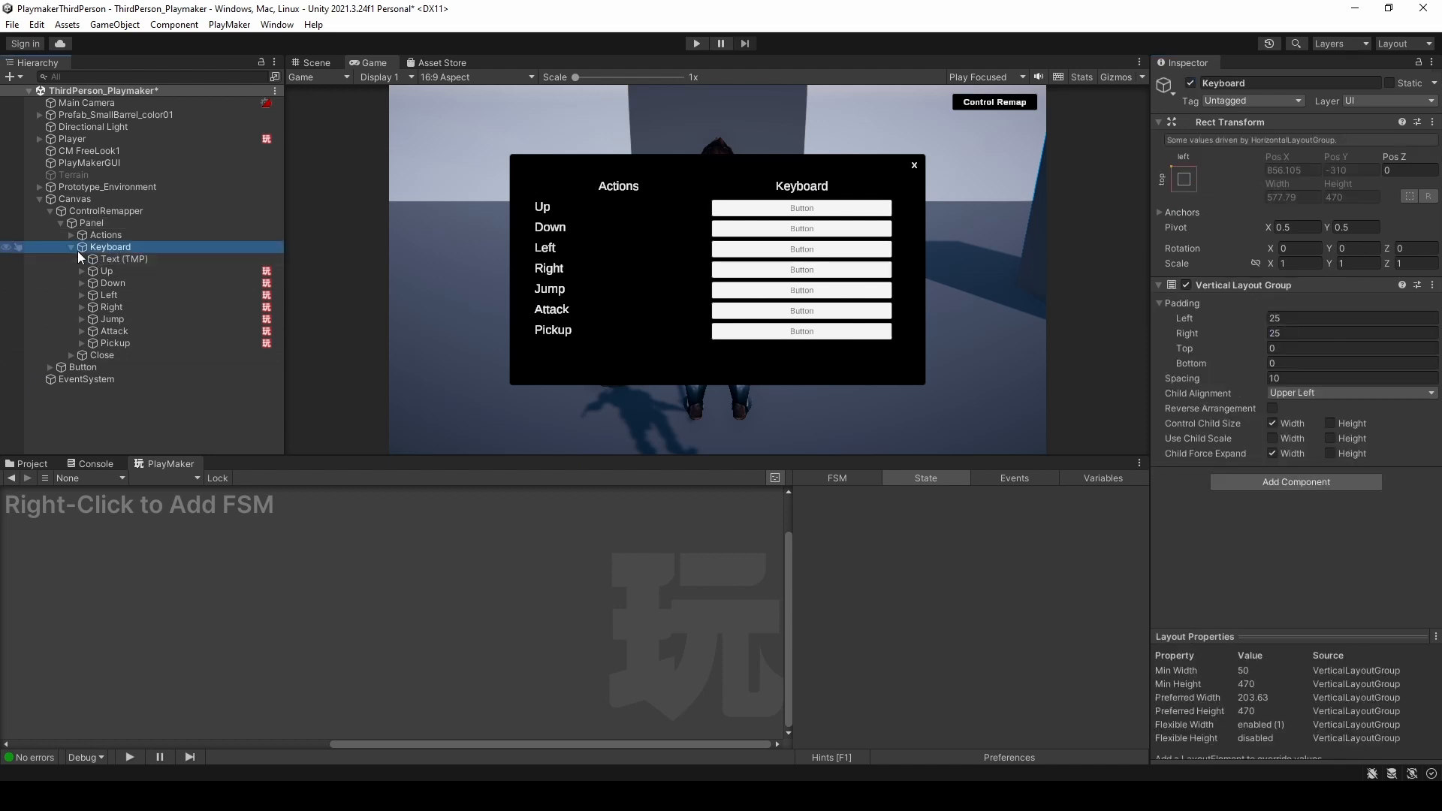
click(72, 247)
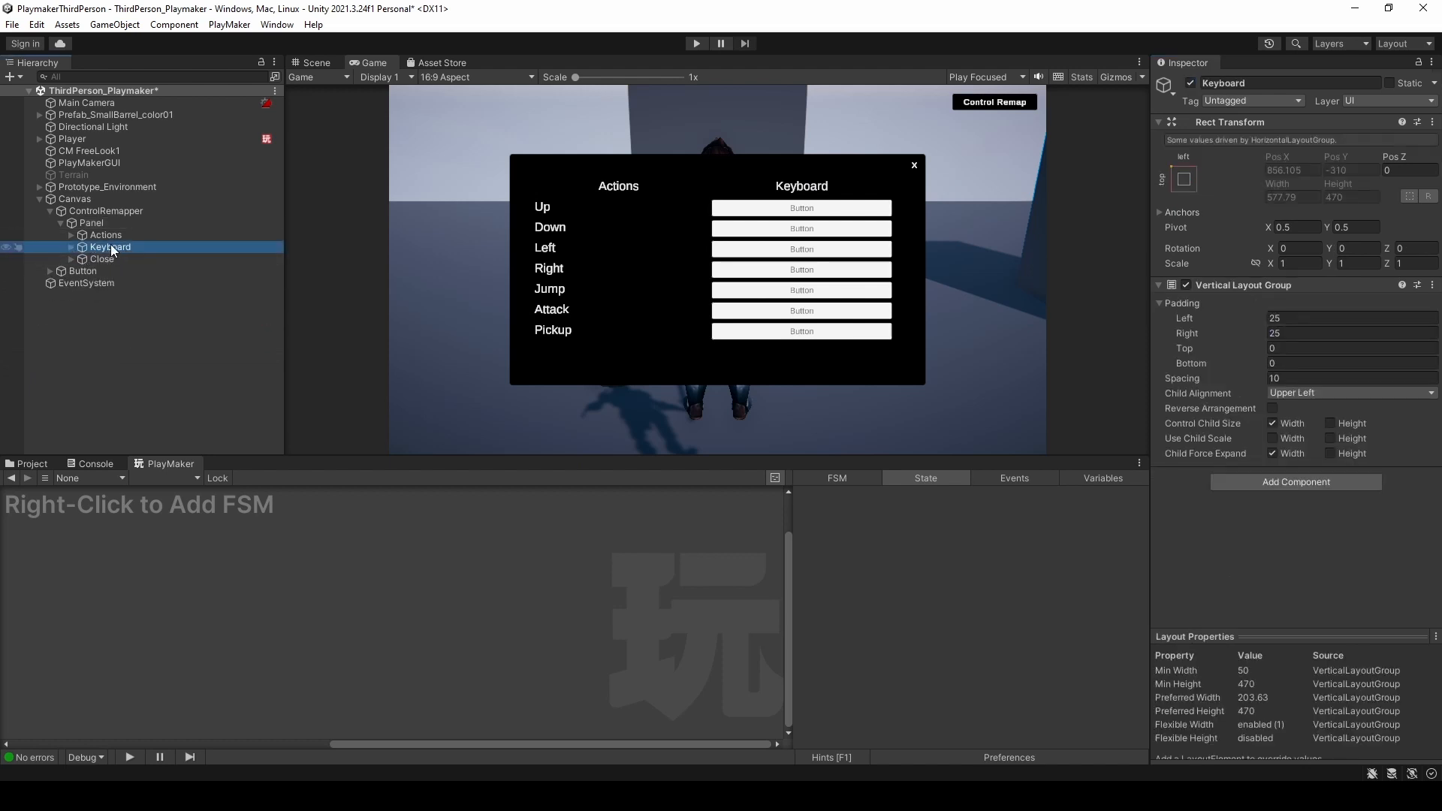
key(ctrl+d)
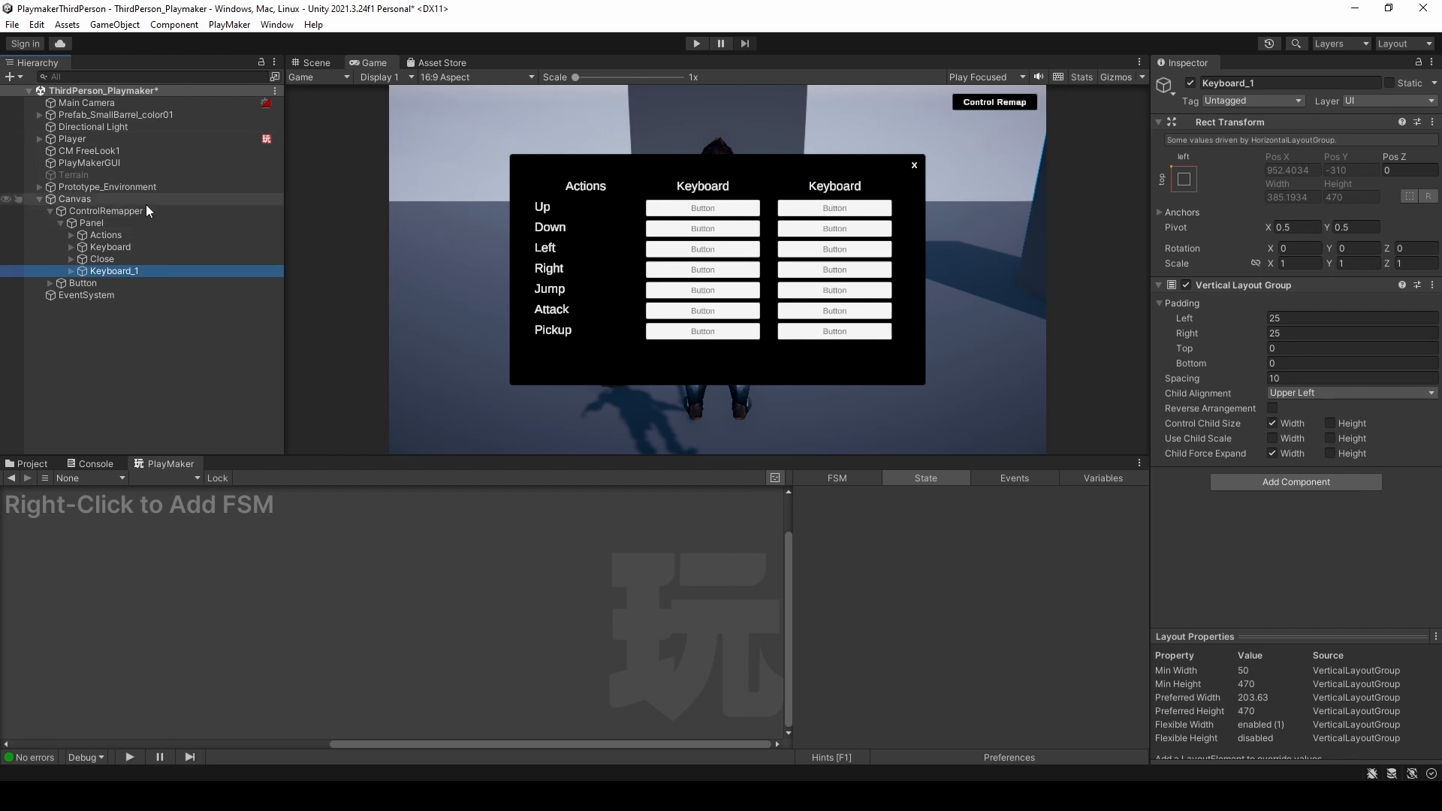
click(103, 224)
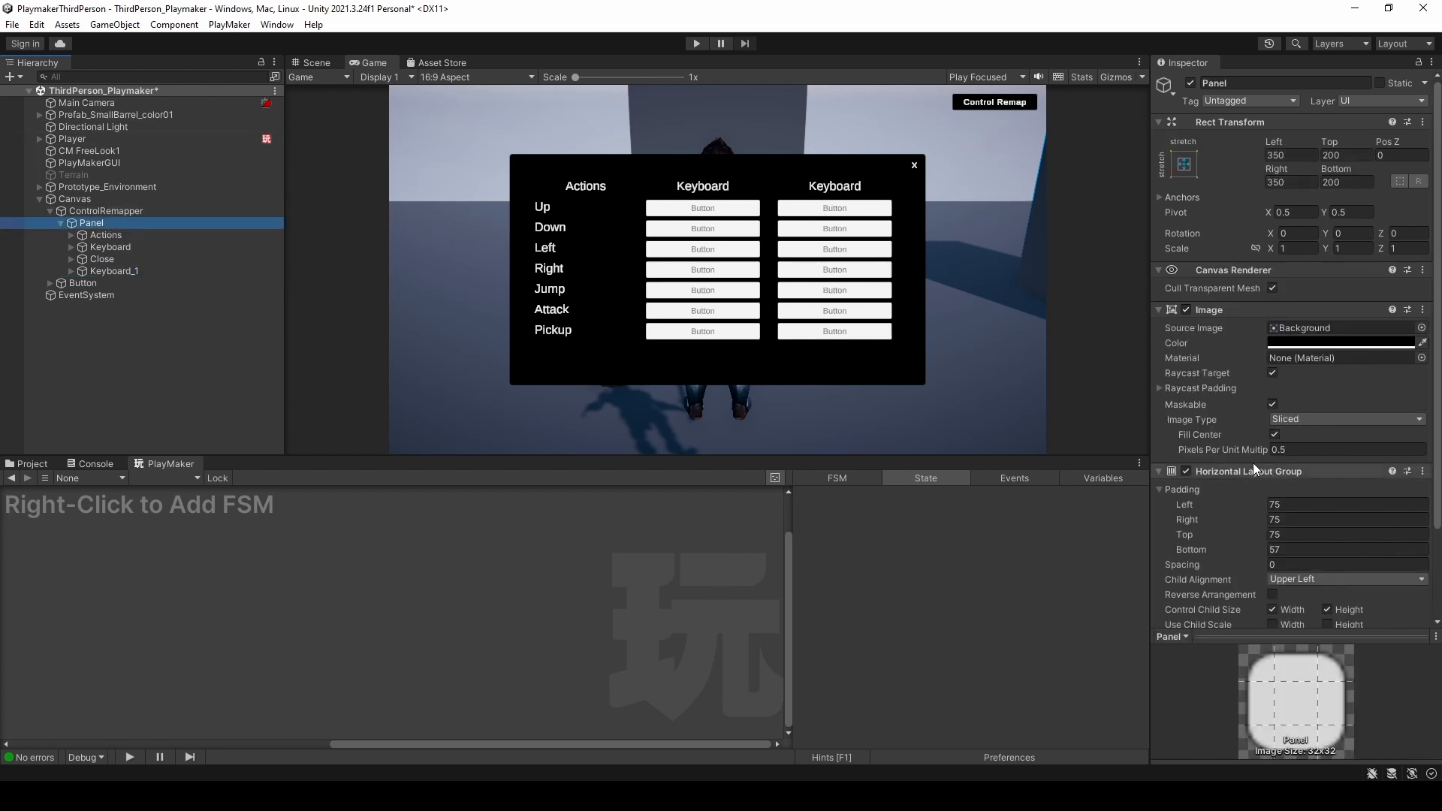
drag(92, 269, 97, 260)
- Rename the duplicated Keyboard column as Gamepad
click(1273, 81)
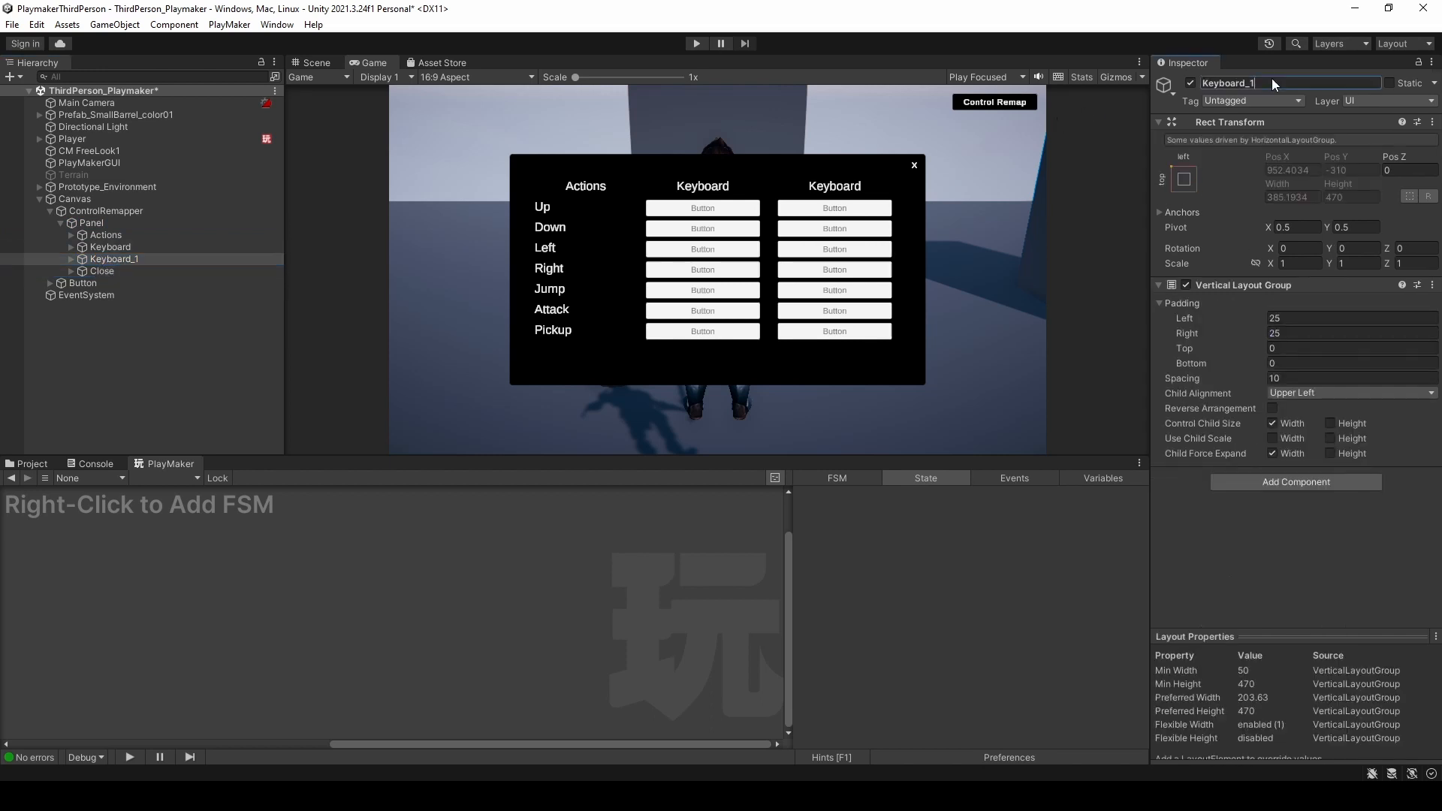
text(Gamepad)
key(Return)
- Set the FSM's Match Path to Gamepad for the Up and Down buttons in the Gamepad column
click(72, 258)
click(112, 282)
scroll(1372, 391, down, 8)
click(1290, 487)
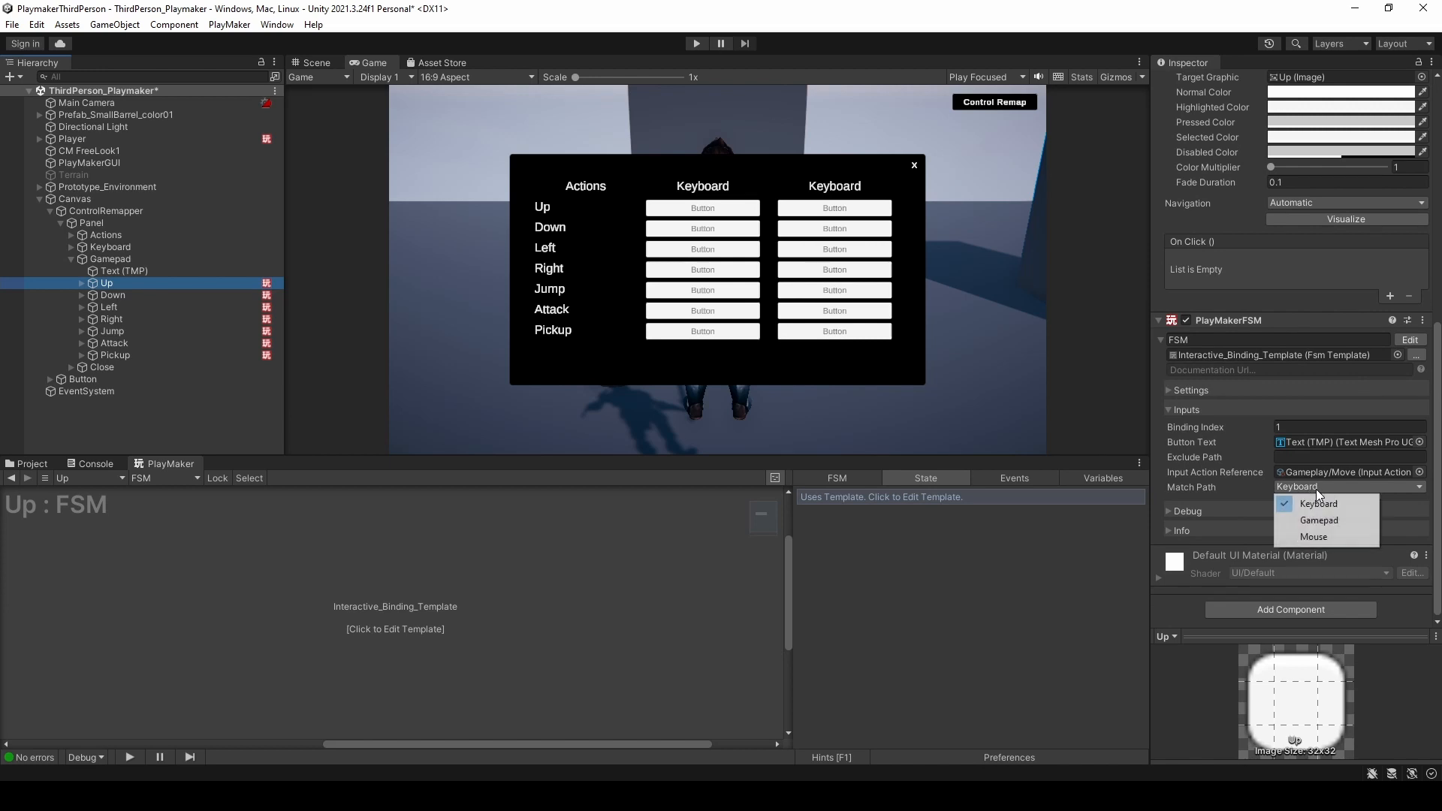
click(1314, 518)
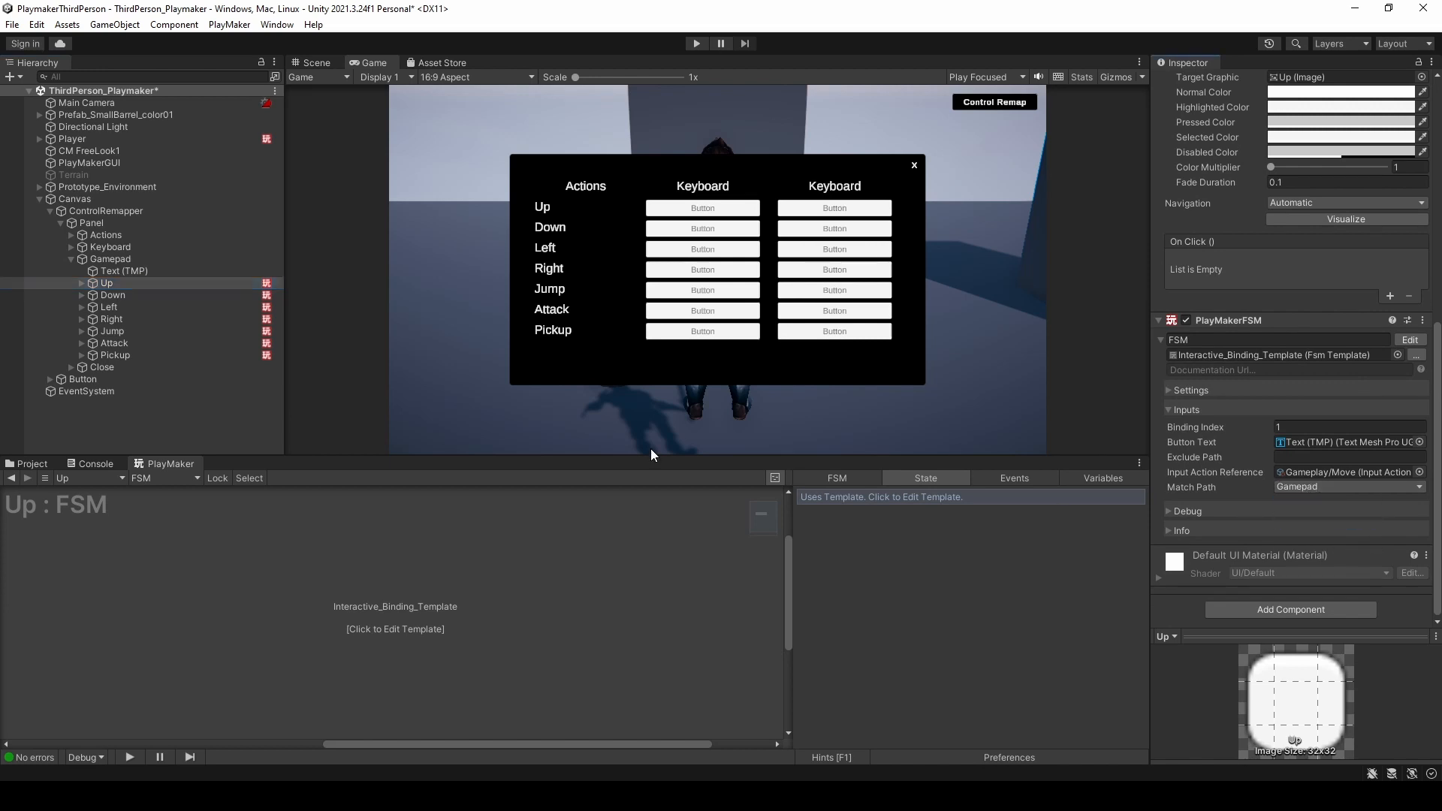
click(187, 296)
click(1294, 487)
click(1319, 520)
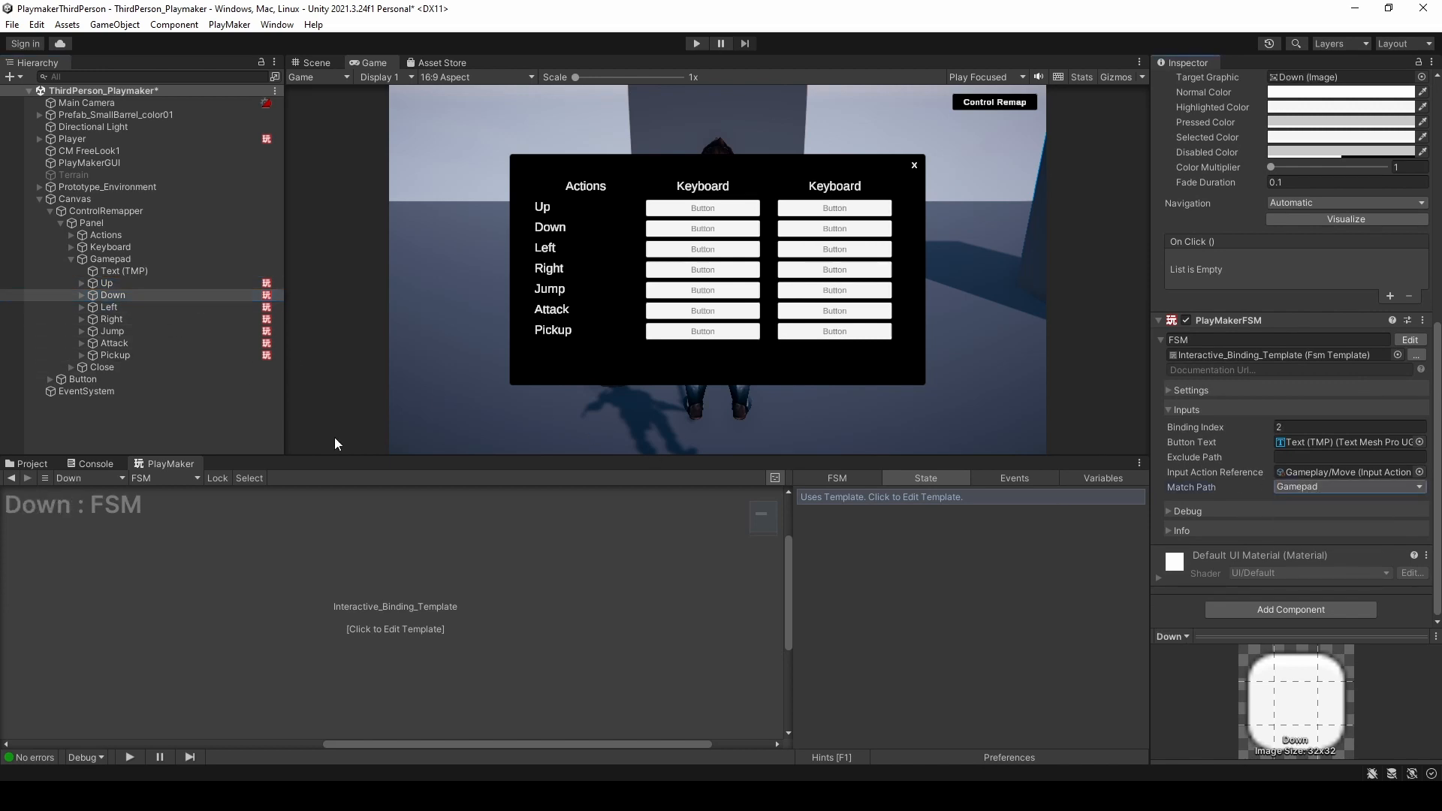
- Set the Match Path to Gamepad for the Left and Right buttons in the Gamepad column
click(173, 308)
click(1315, 487)
click(1319, 520)
click(180, 321)
click(1314, 488)
click(1319, 520)
- Set the Match Path to Gamepad for the Gamepad column's Jump, Attack and Pickup buttons
click(123, 333)
click(115, 355)
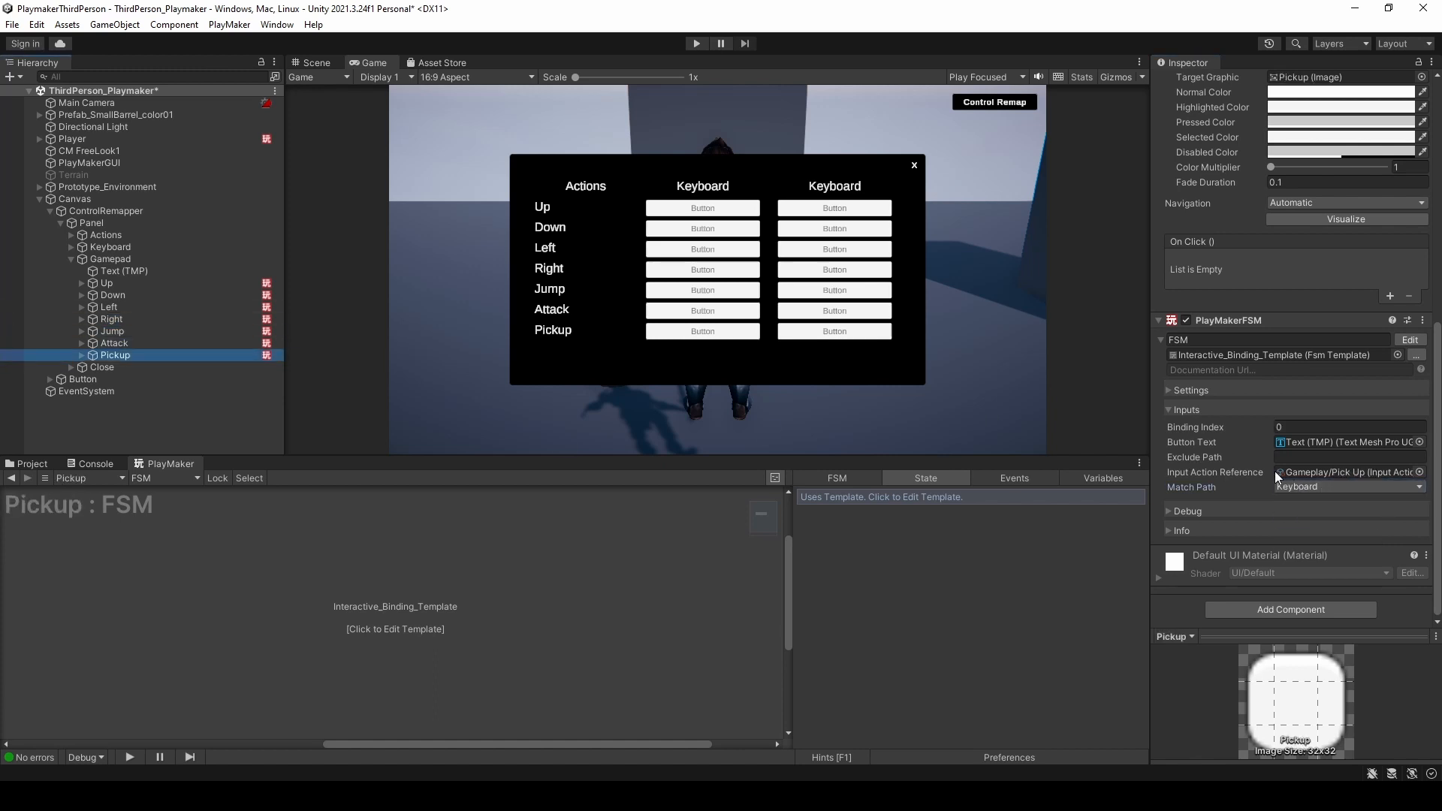
click(1314, 488)
click(1316, 520)
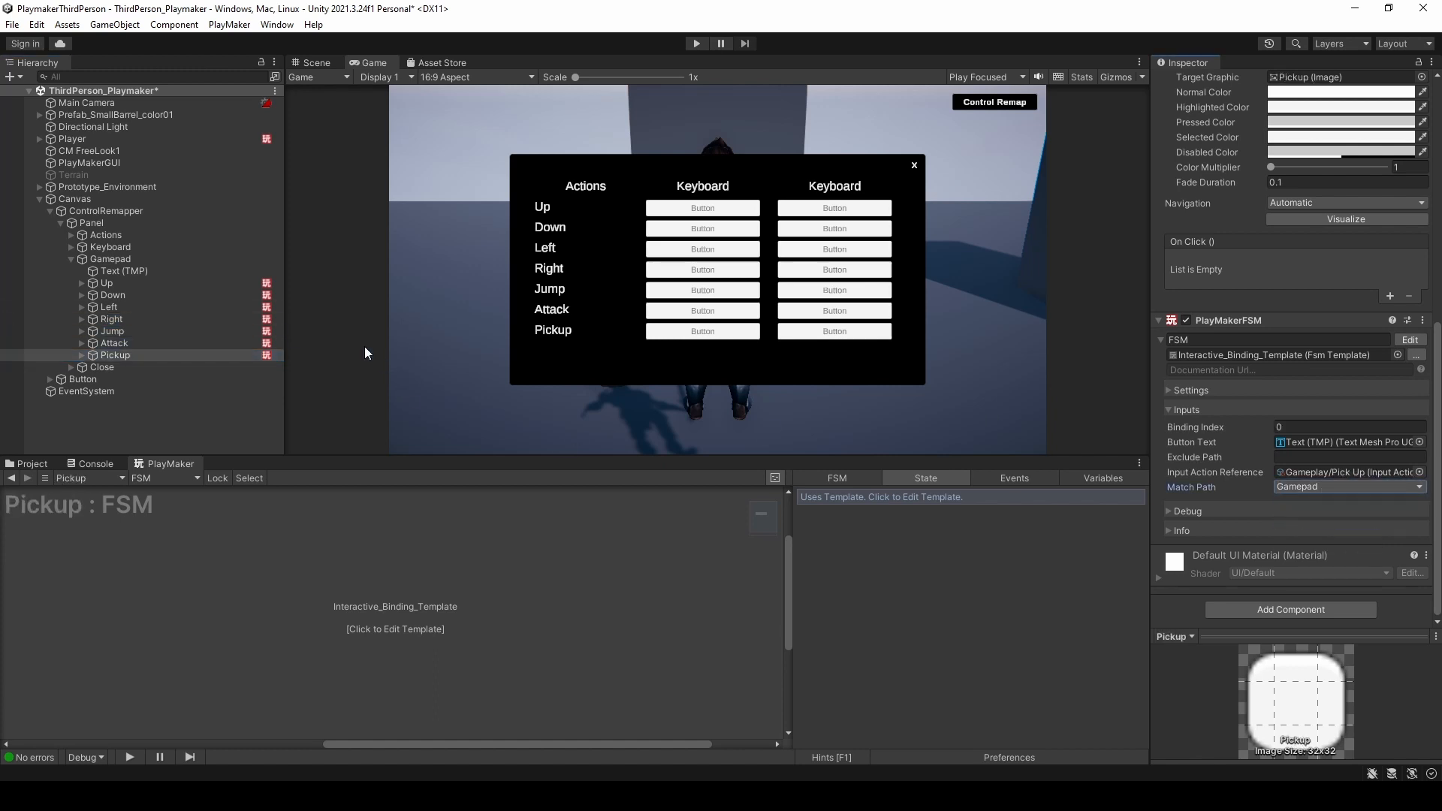
- Set the Binding Index of the Gamepad column's Up button to 6 and update that of Down
click(106, 283)
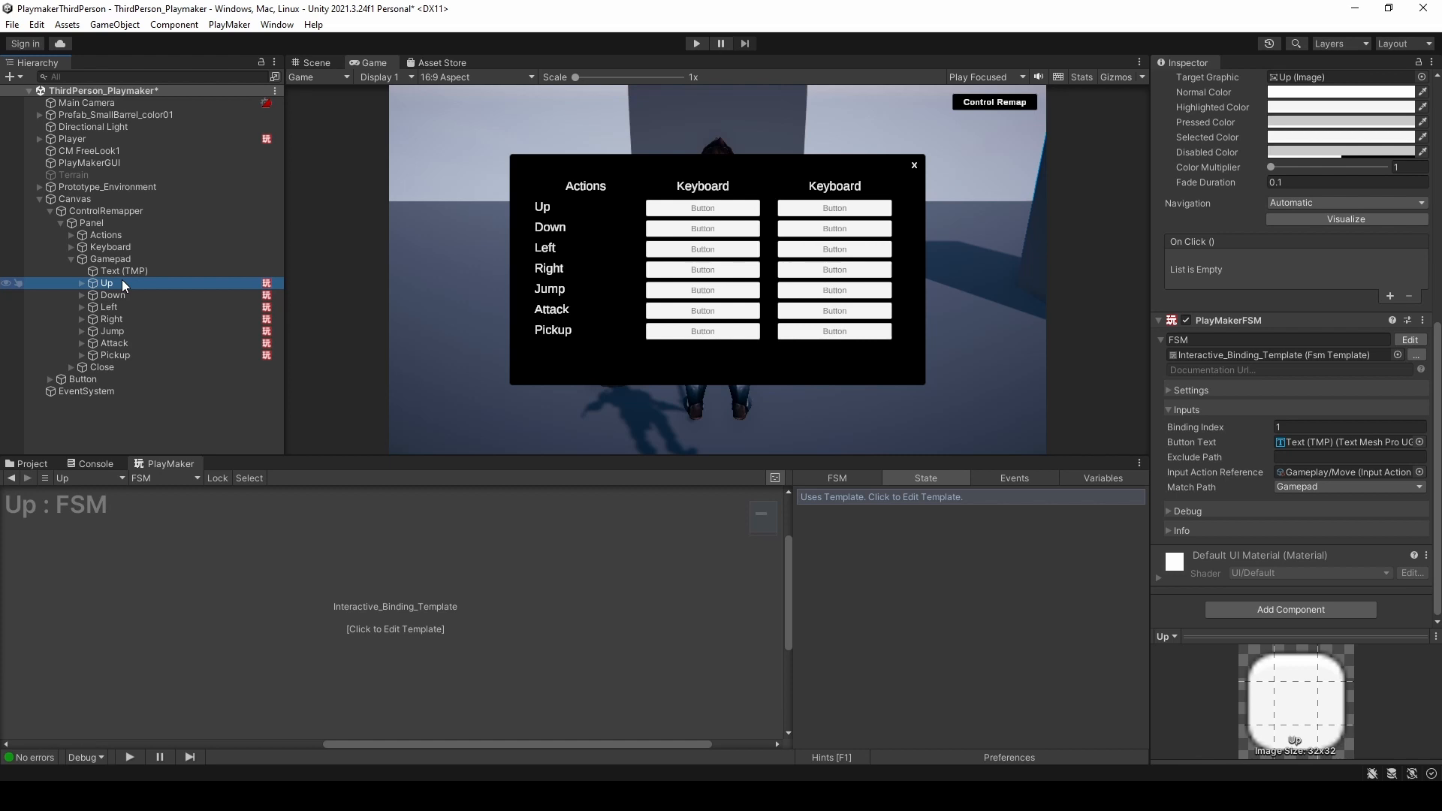
click(1299, 427)
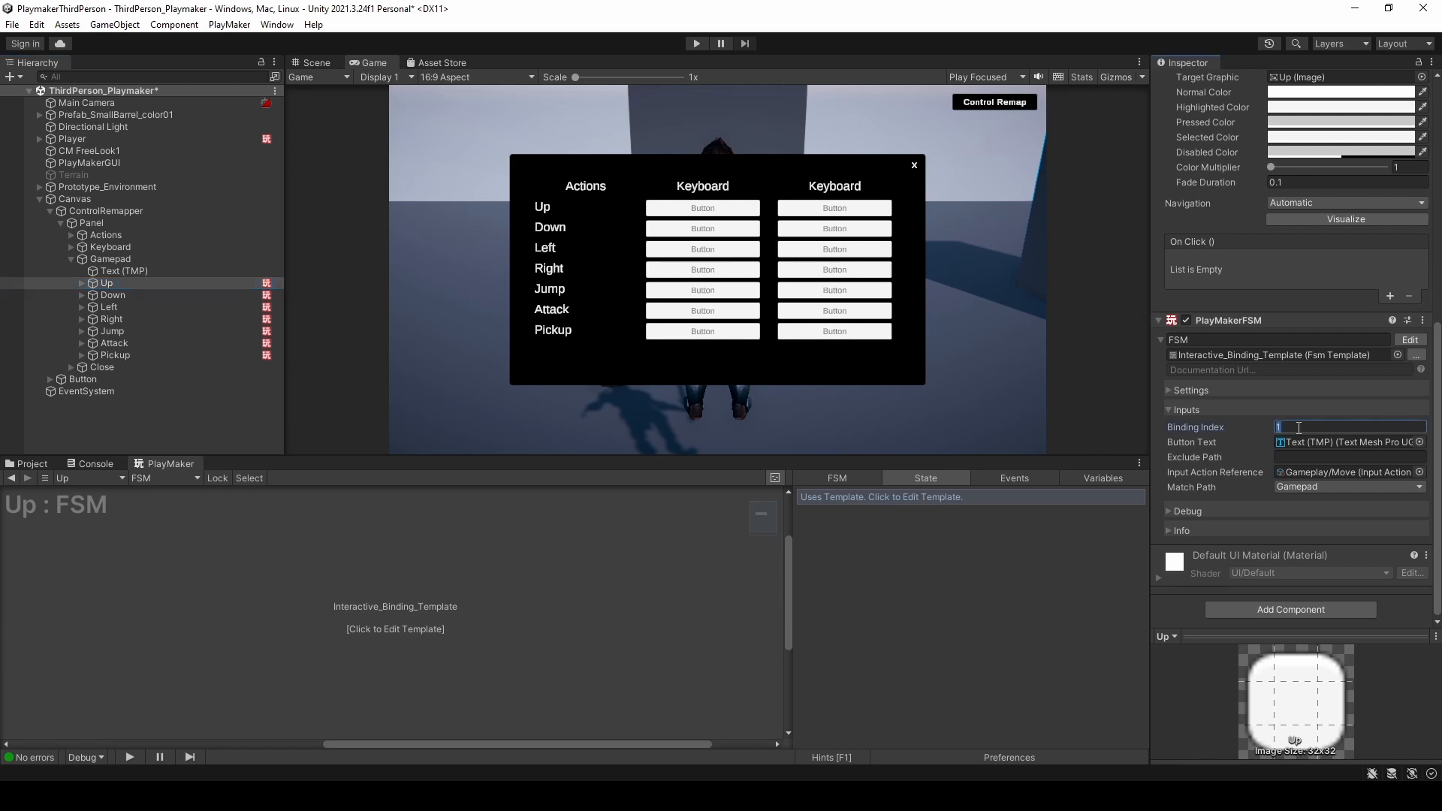
text(6)
click(226, 295)
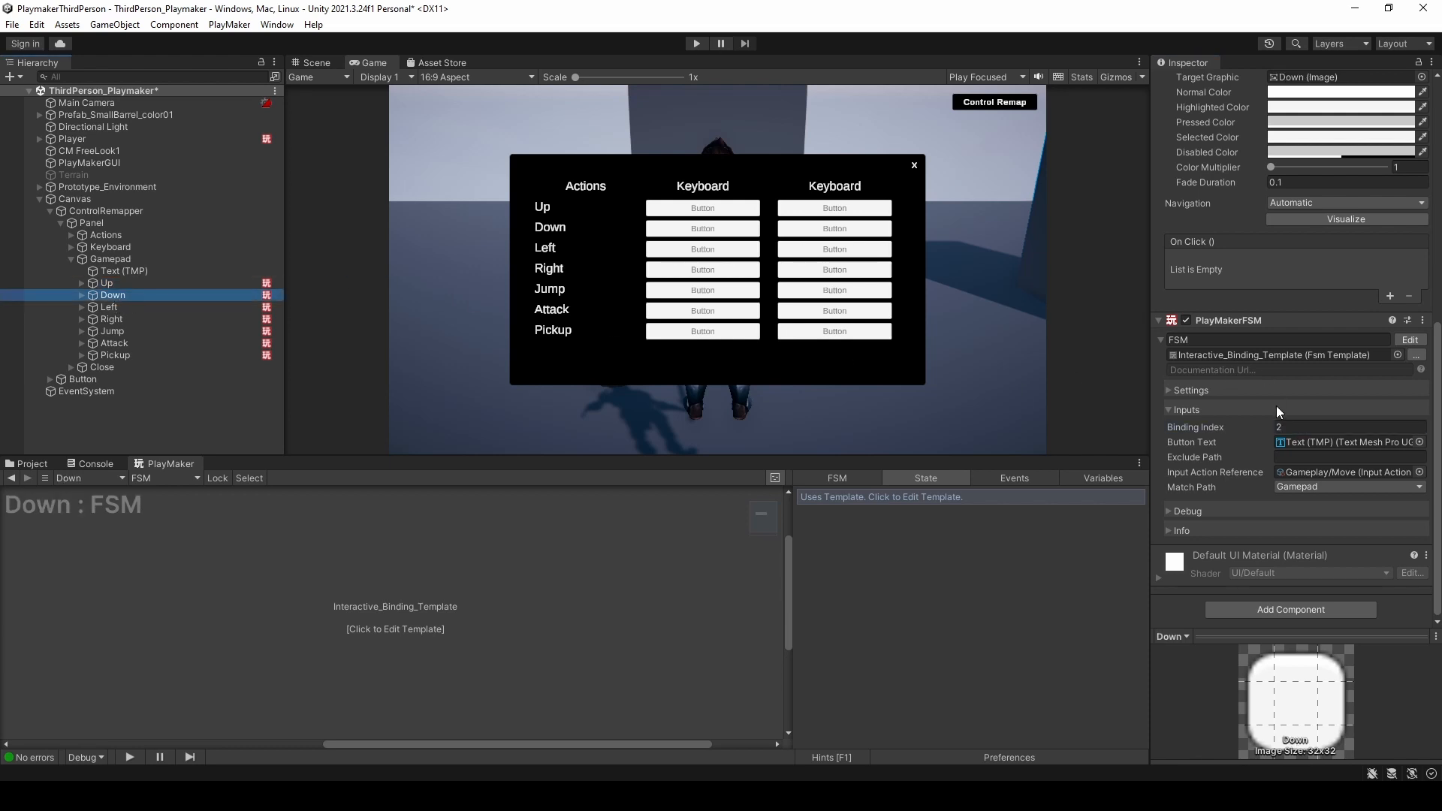
click(1290, 427)
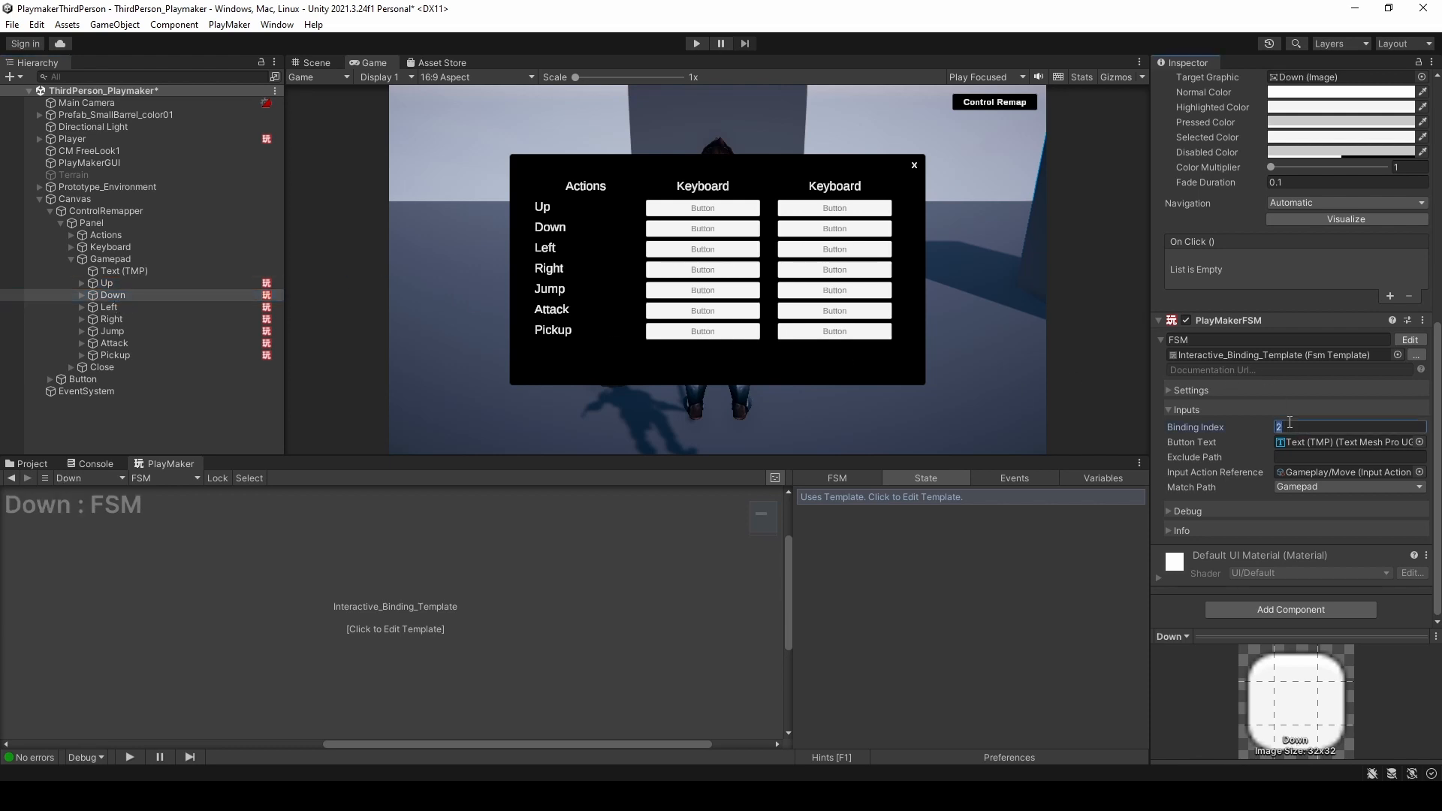
- Set the Binding Index to 8 for Left and 9 for Right in the Gamepad column
click(155, 307)
click(1314, 426)
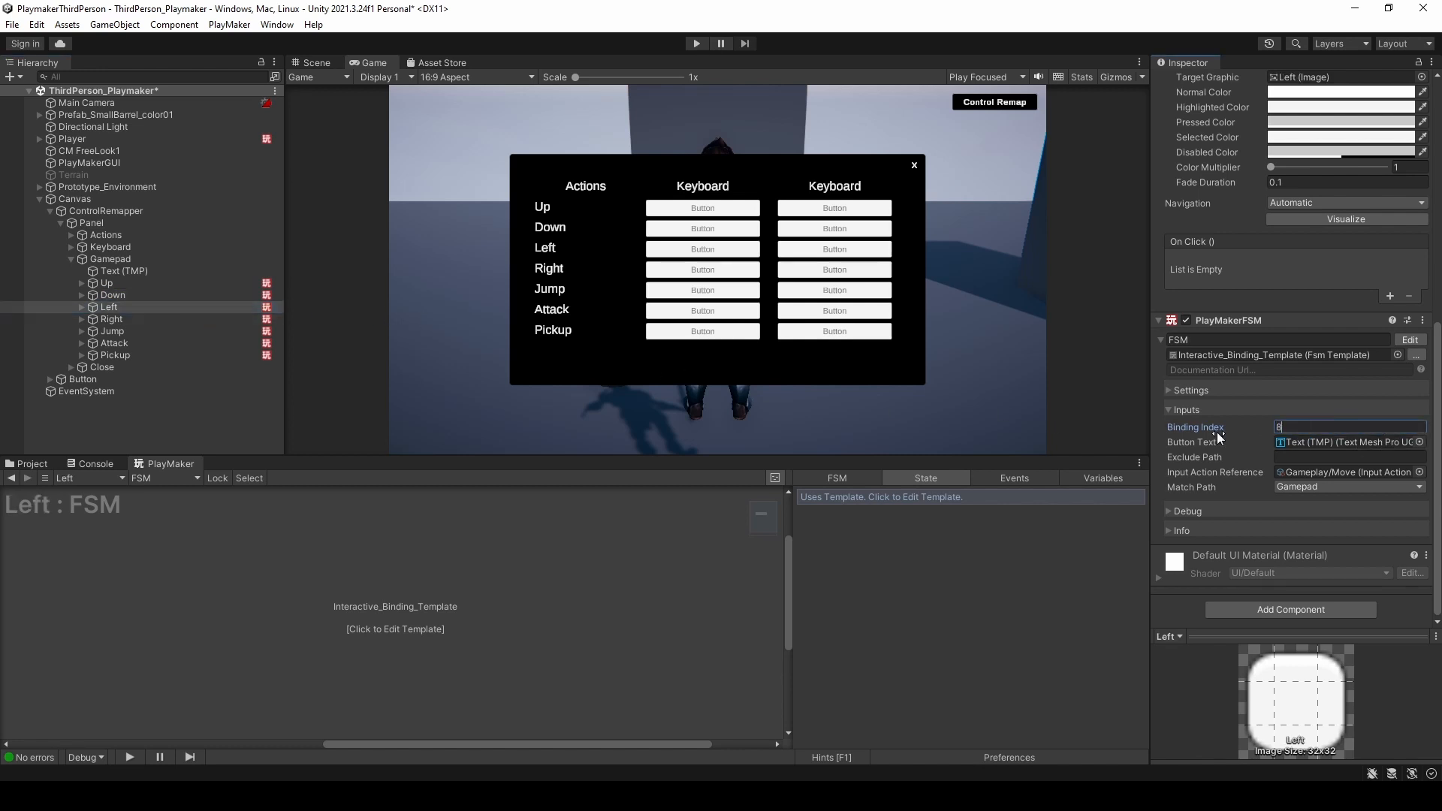
click(199, 319)
click(1307, 427)
text(9)
- Update the Binding Index of the Gamepad column's Jump button, and set it to 1 for Attack and Pickup
click(197, 342)
click(202, 332)
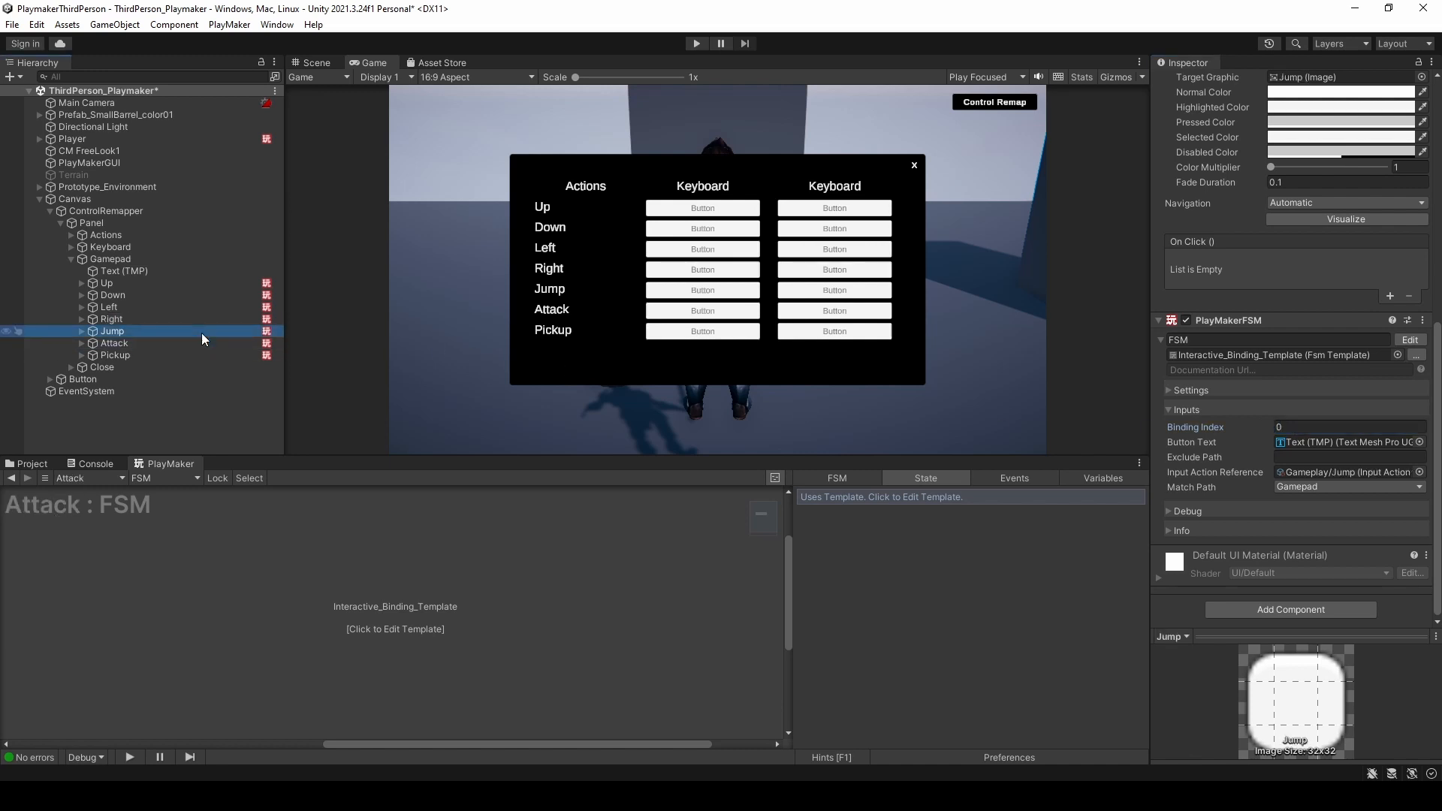
click(1296, 427)
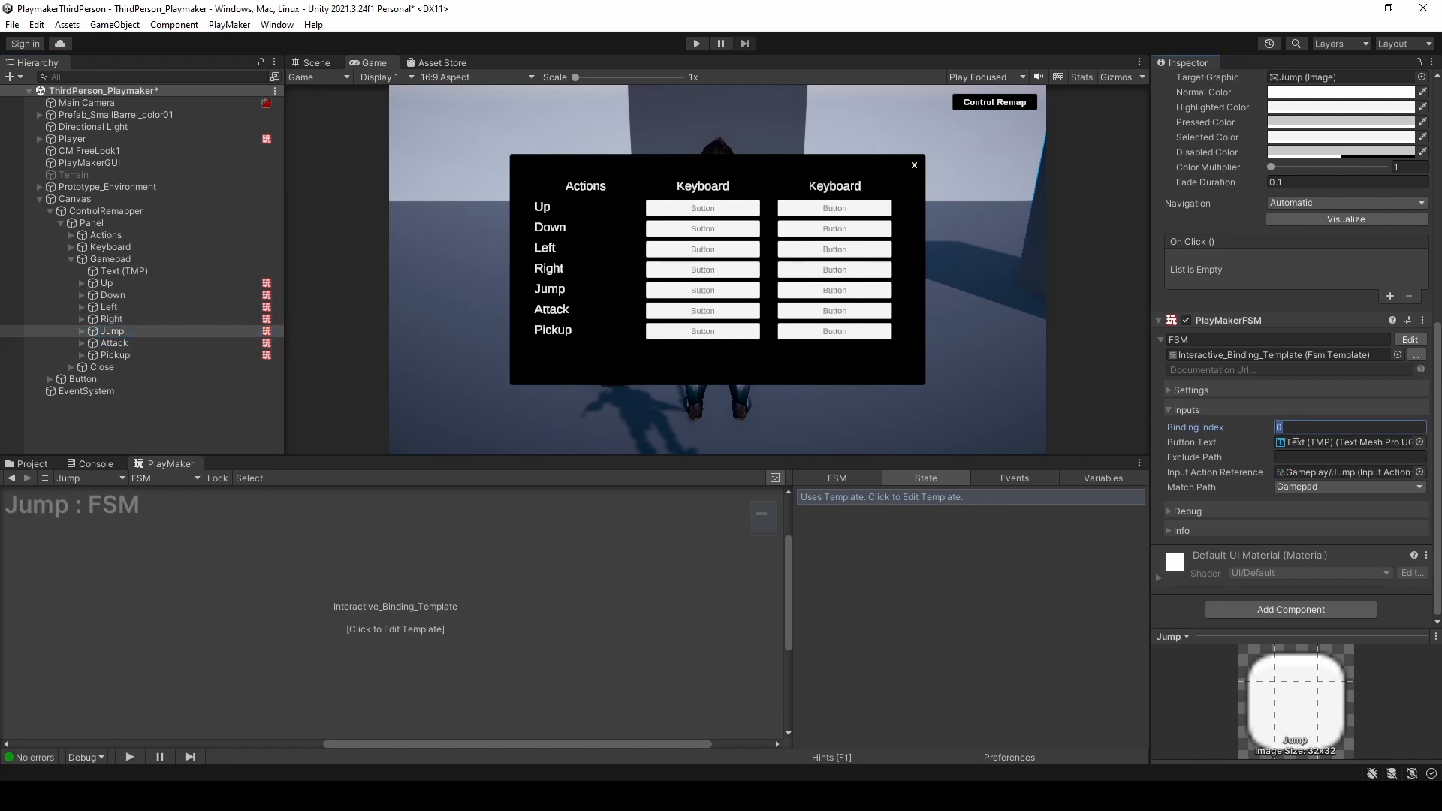
right_click(174, 350)
click(120, 343)
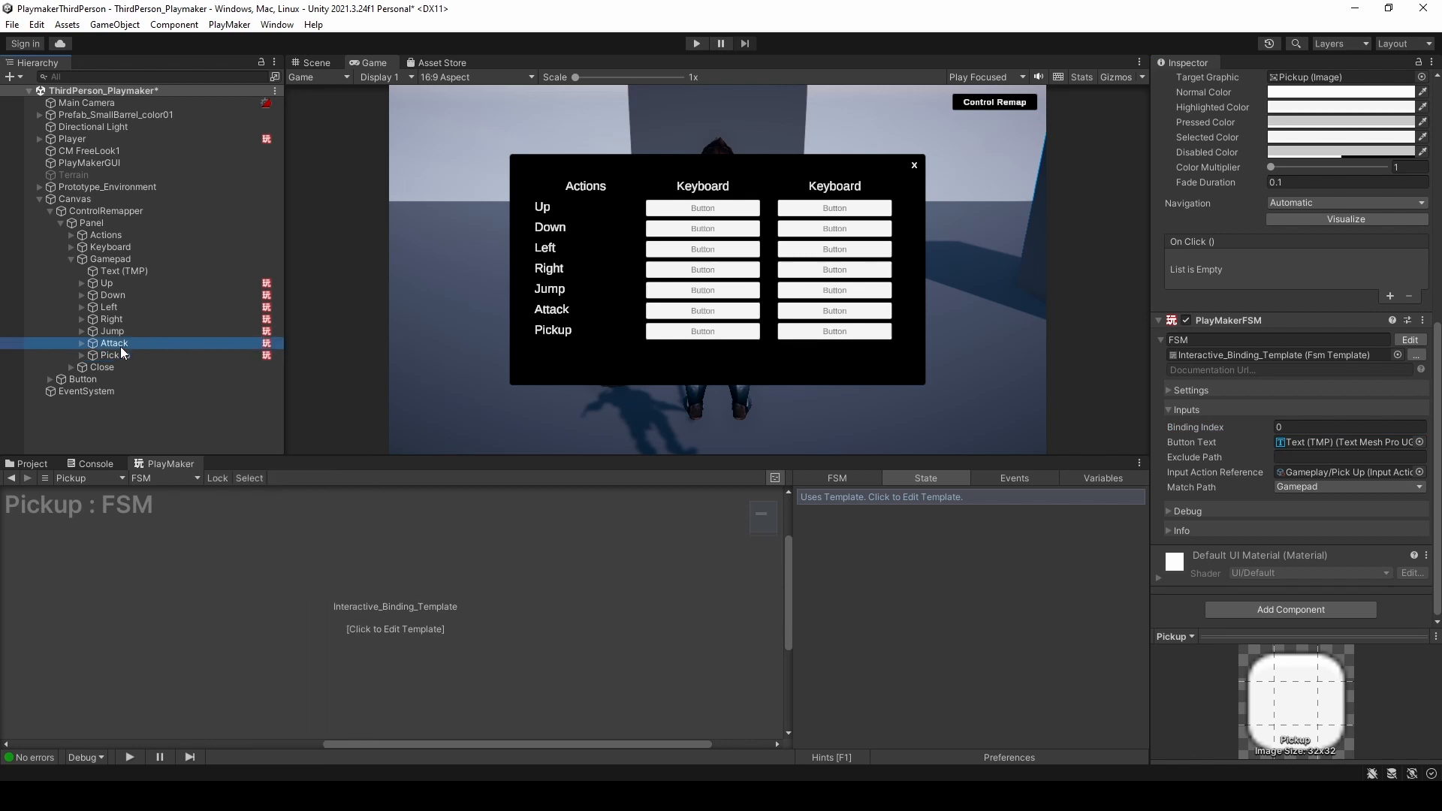
click(1308, 428)
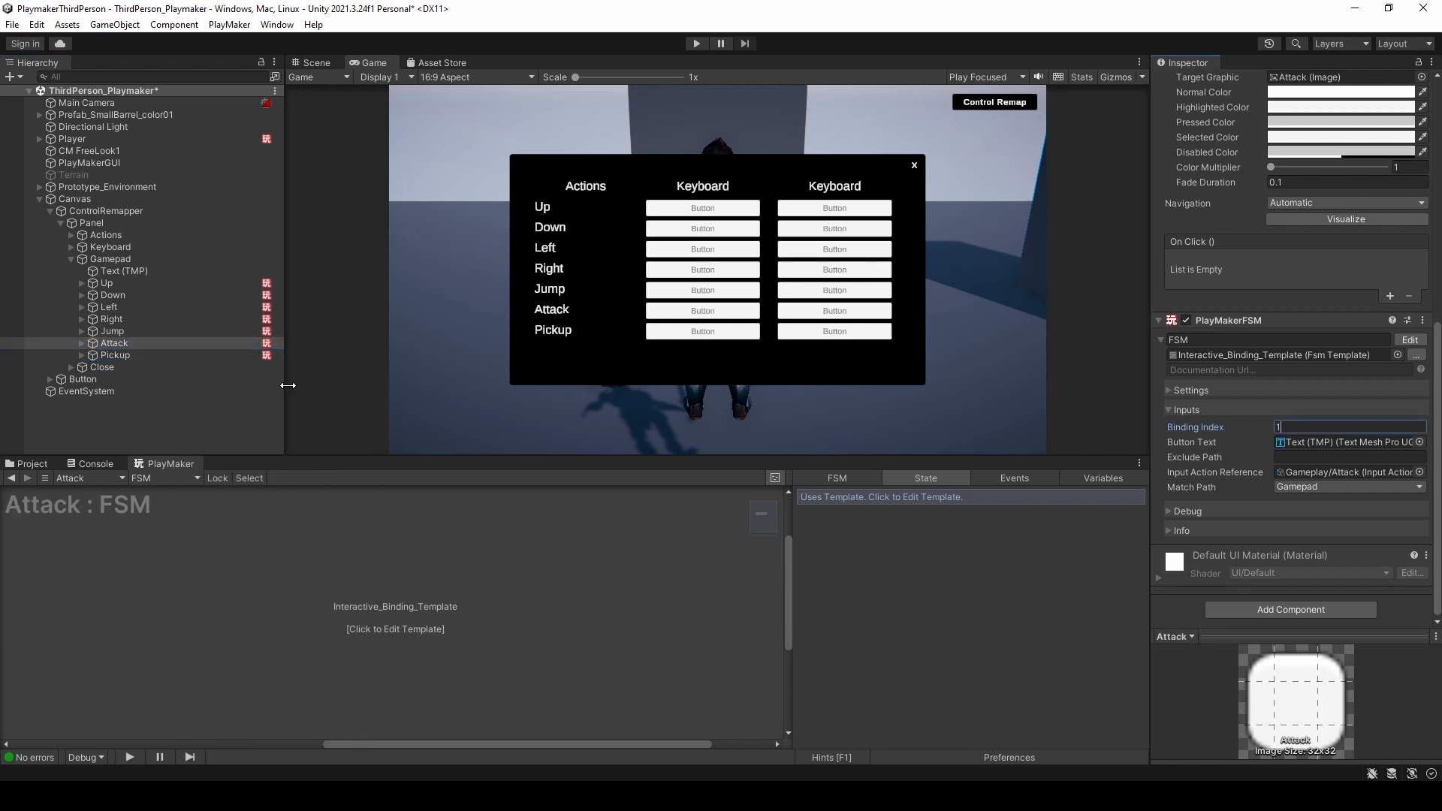
click(116, 355)
click(1338, 427)
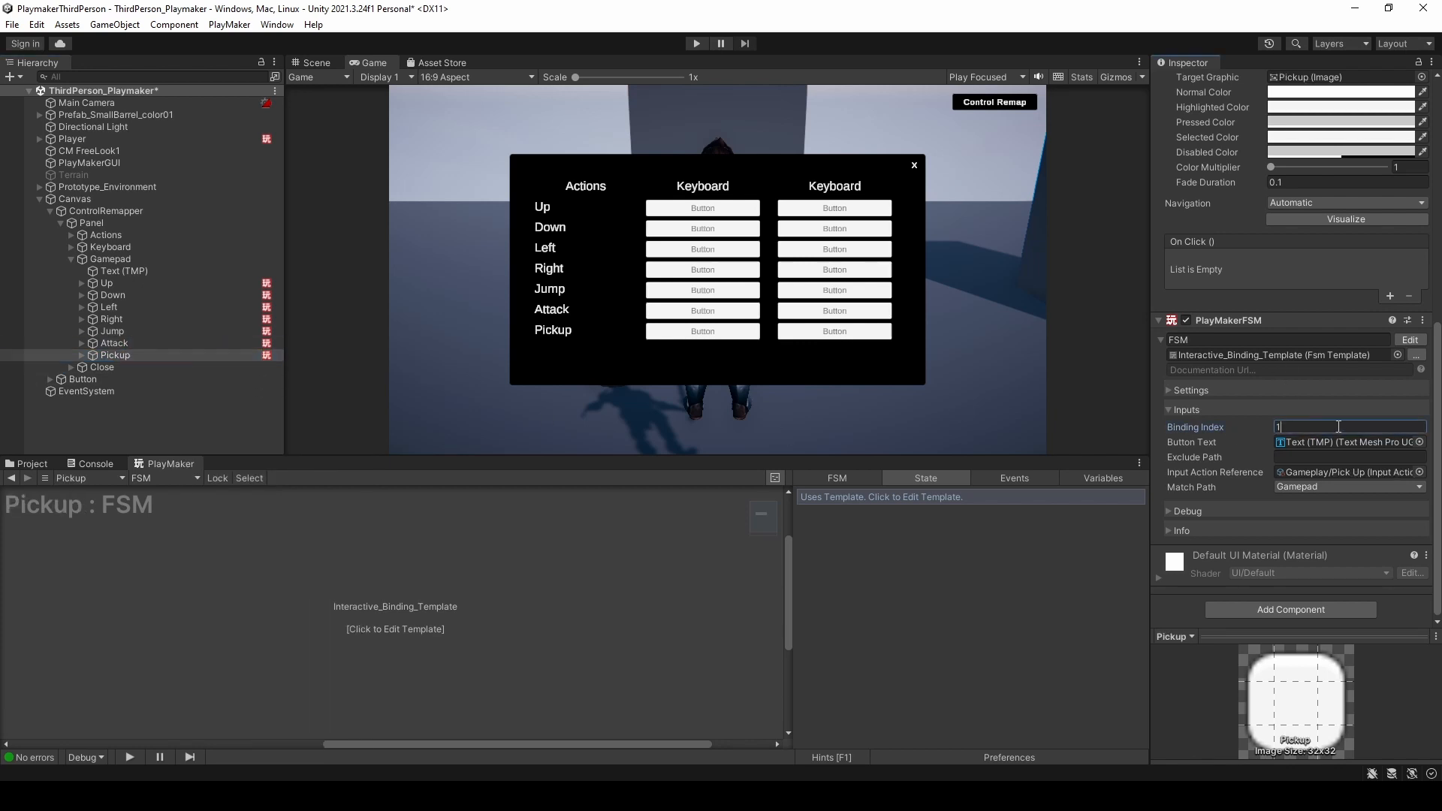
text(1)
- Check which text objects the Pickup and Attack Button Text inputs reference, and save the scene
click(1305, 443)
click(115, 343)
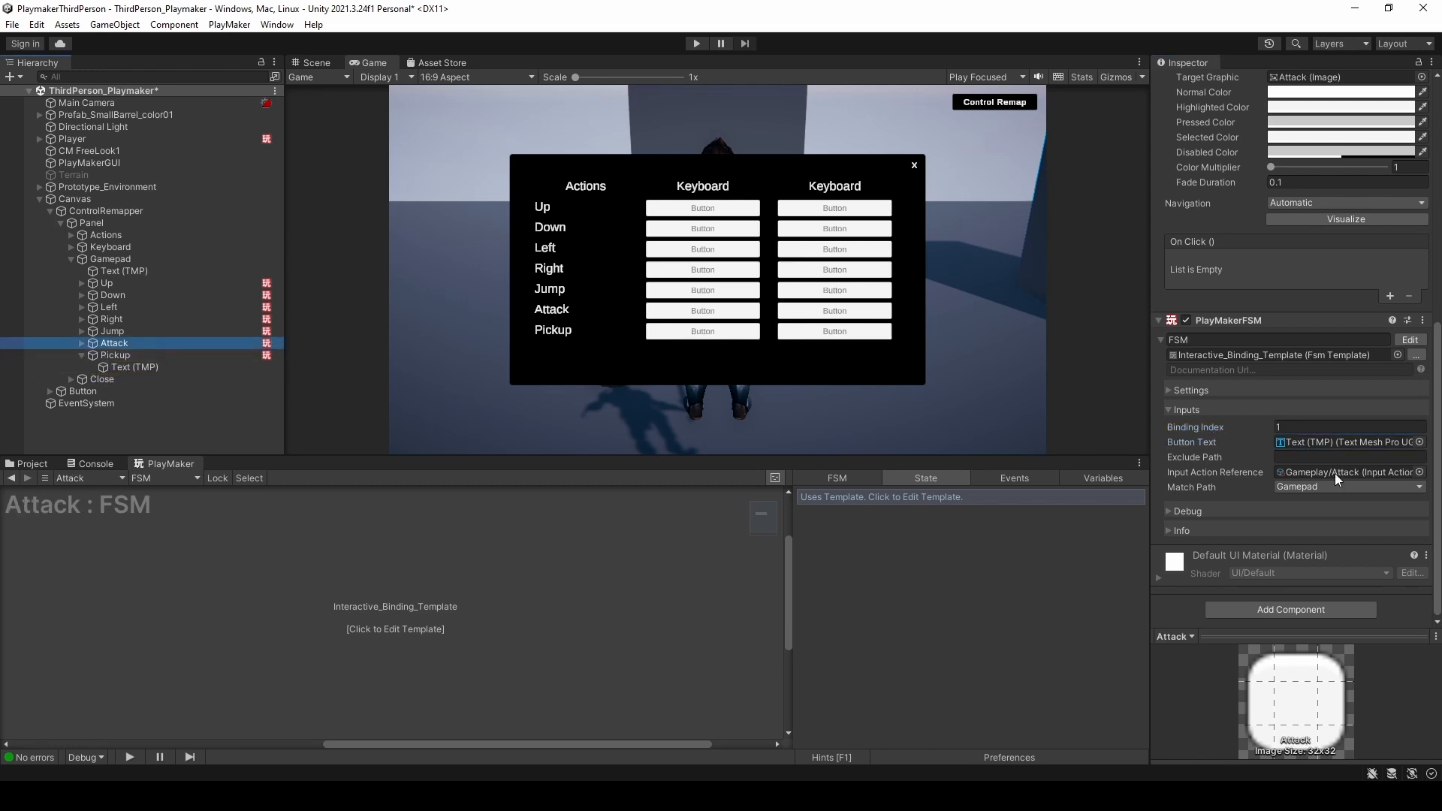
click(1344, 442)
click(82, 344)
click(82, 356)
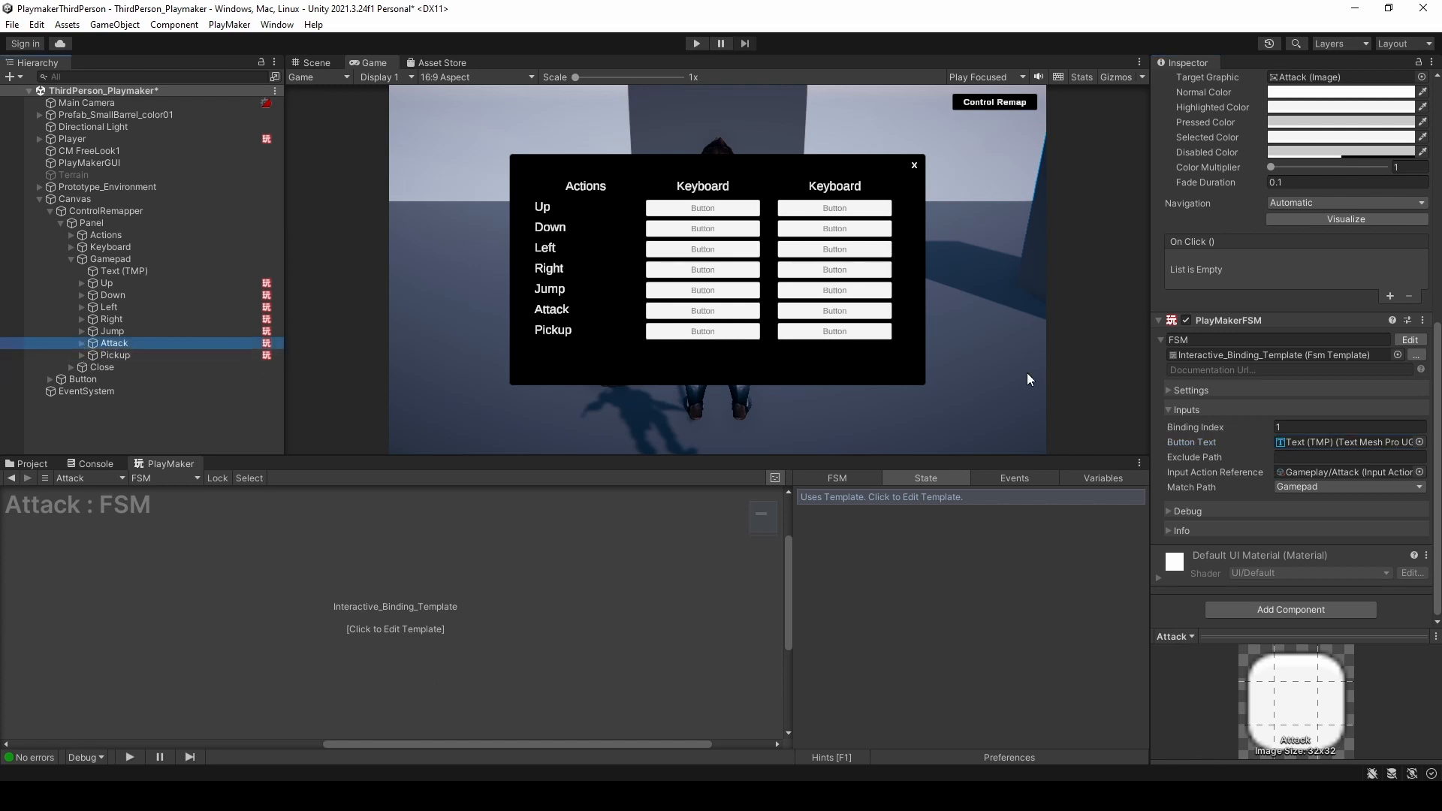
key(ctrl+s)
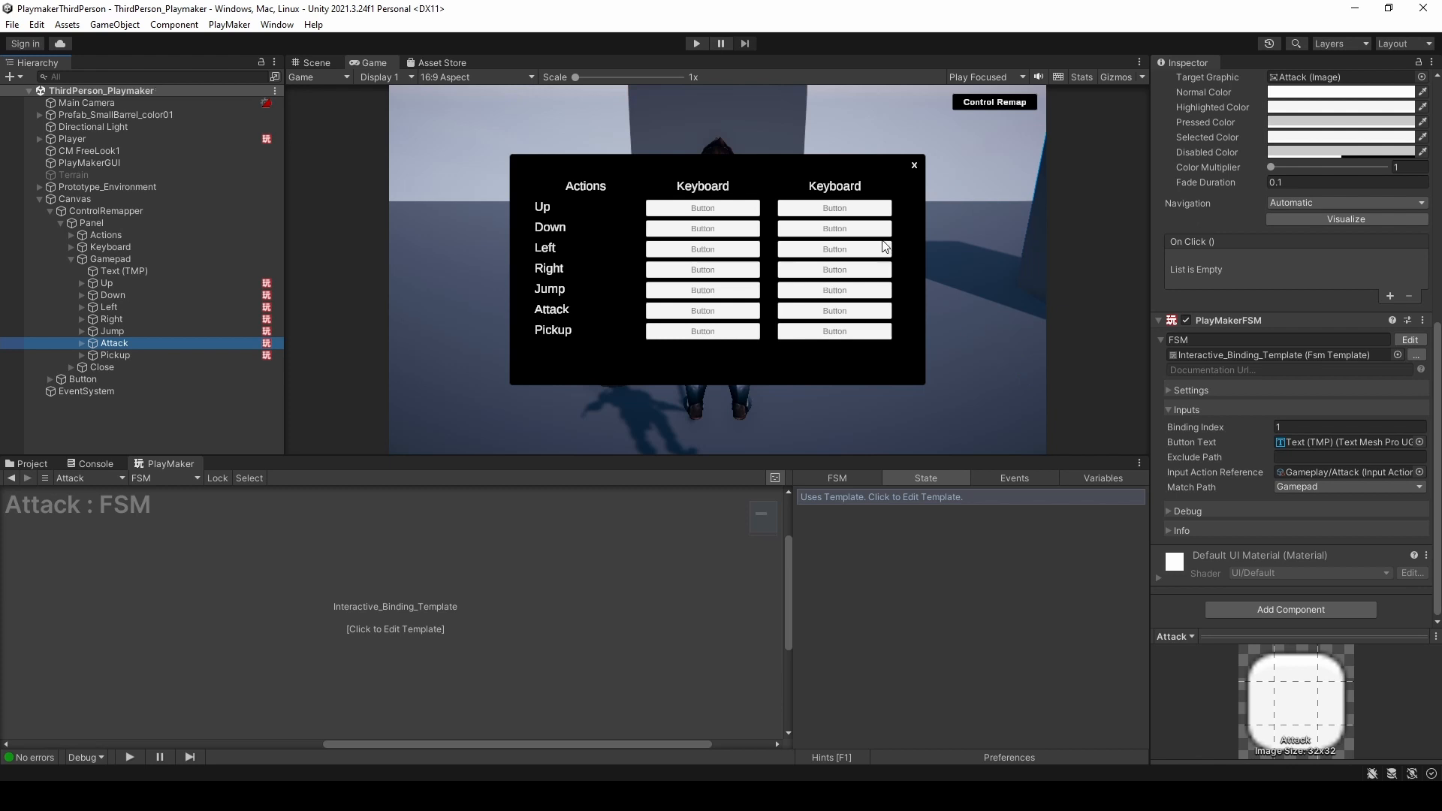
- Deactivate the Panel object and run the game to view both binding columns in the Control Remap panel
click(126, 226)
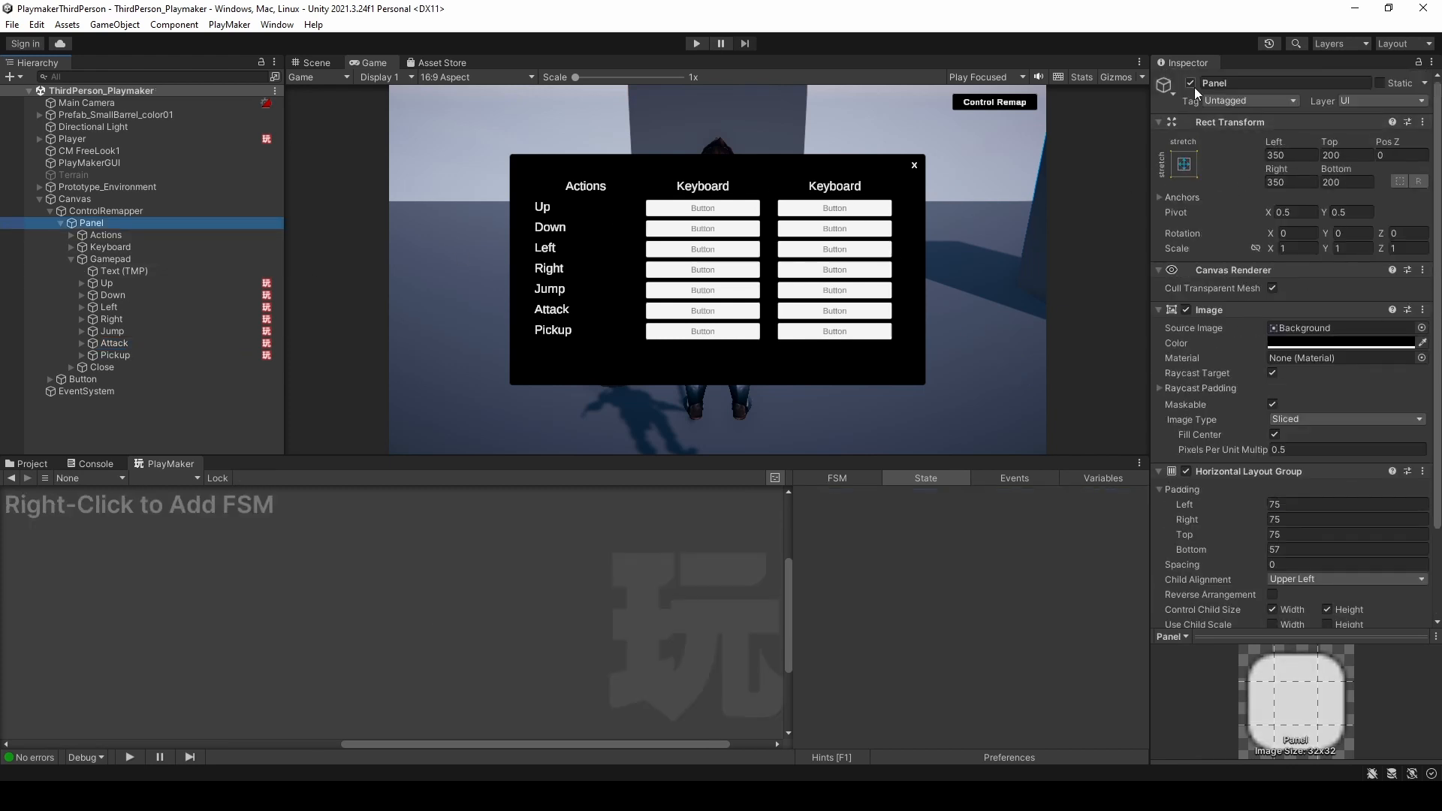
click(1190, 82)
click(691, 42)
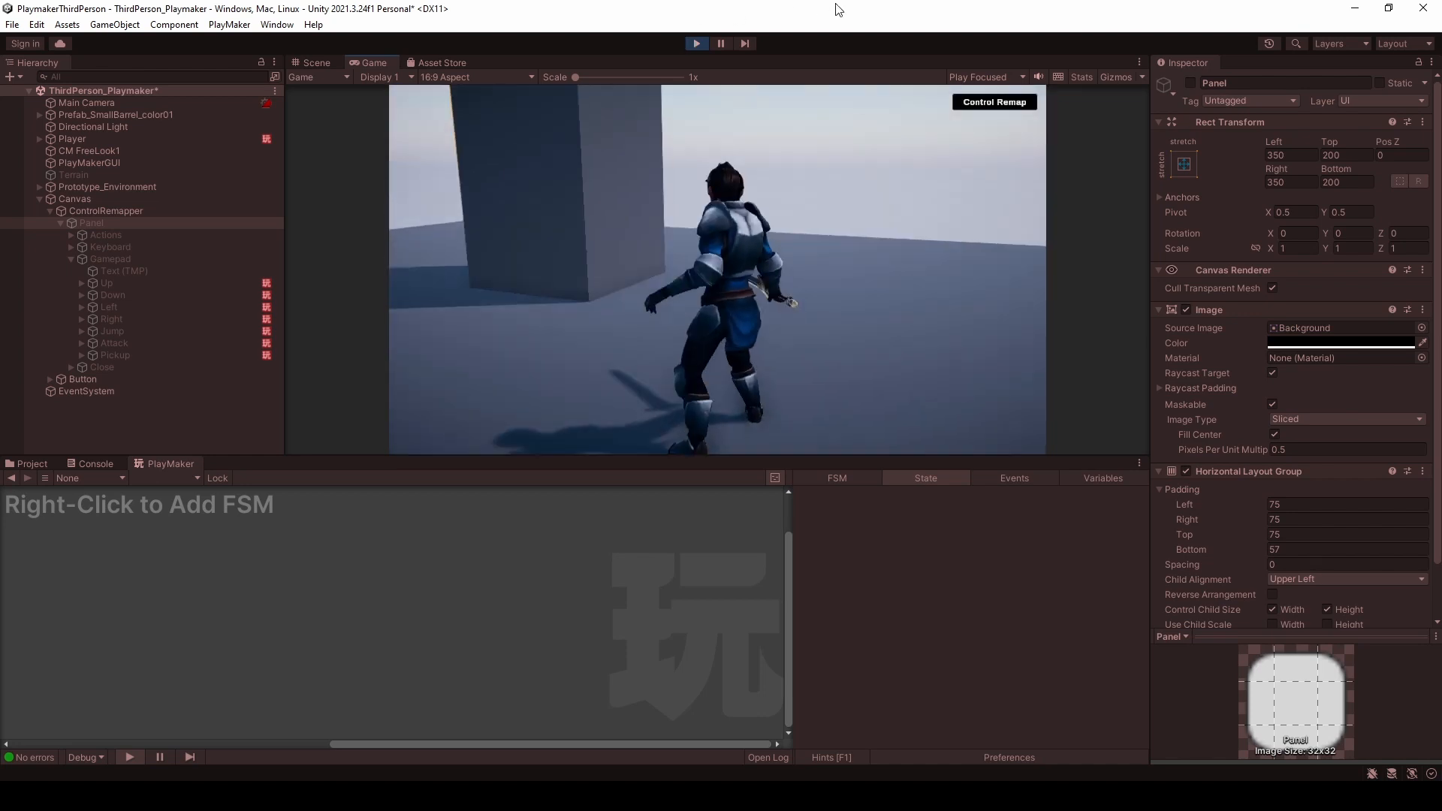
click(1007, 107)
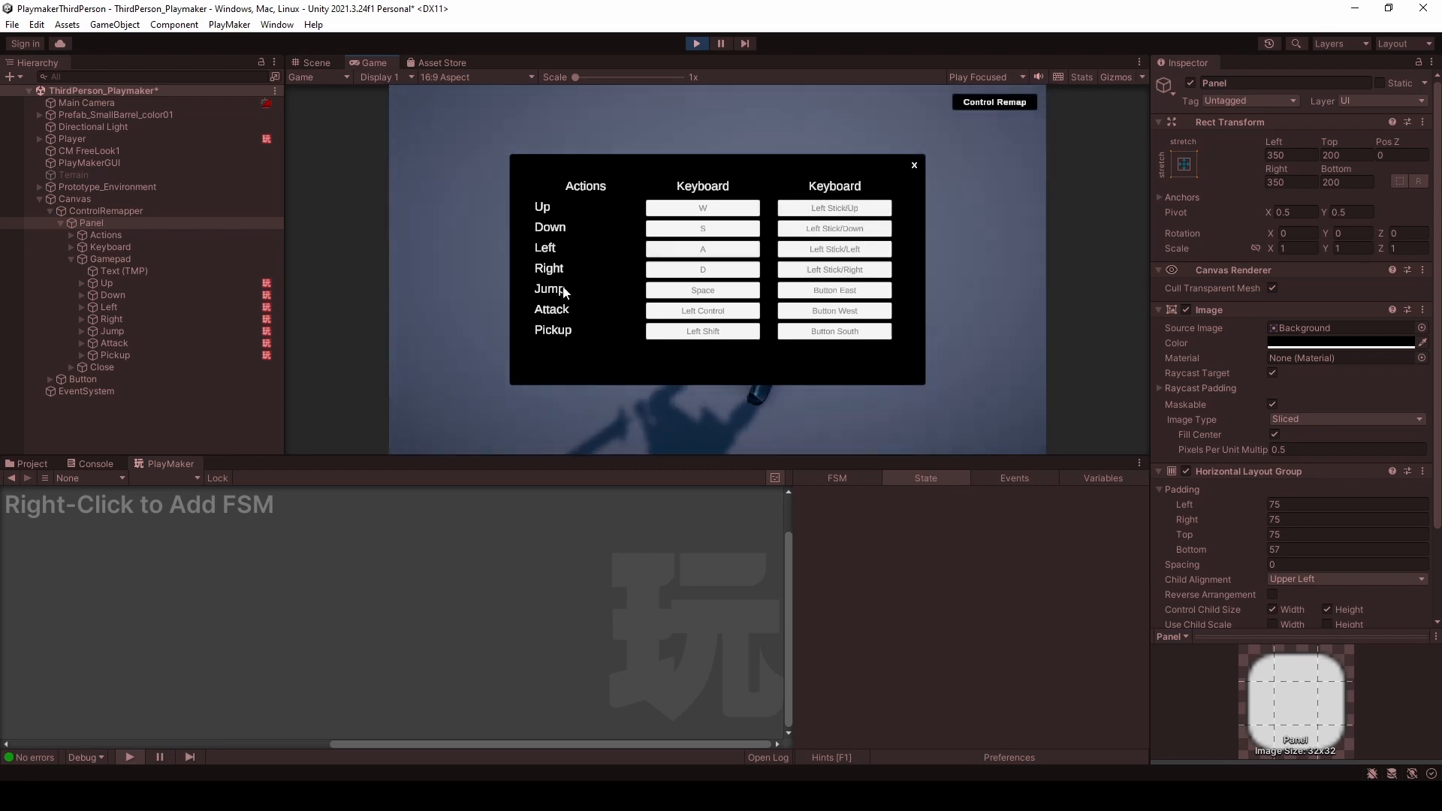
- Rebind the gamepad's Right action to Right Stick/Right, close the remap panel to try it, and stop the game
click(826, 272)
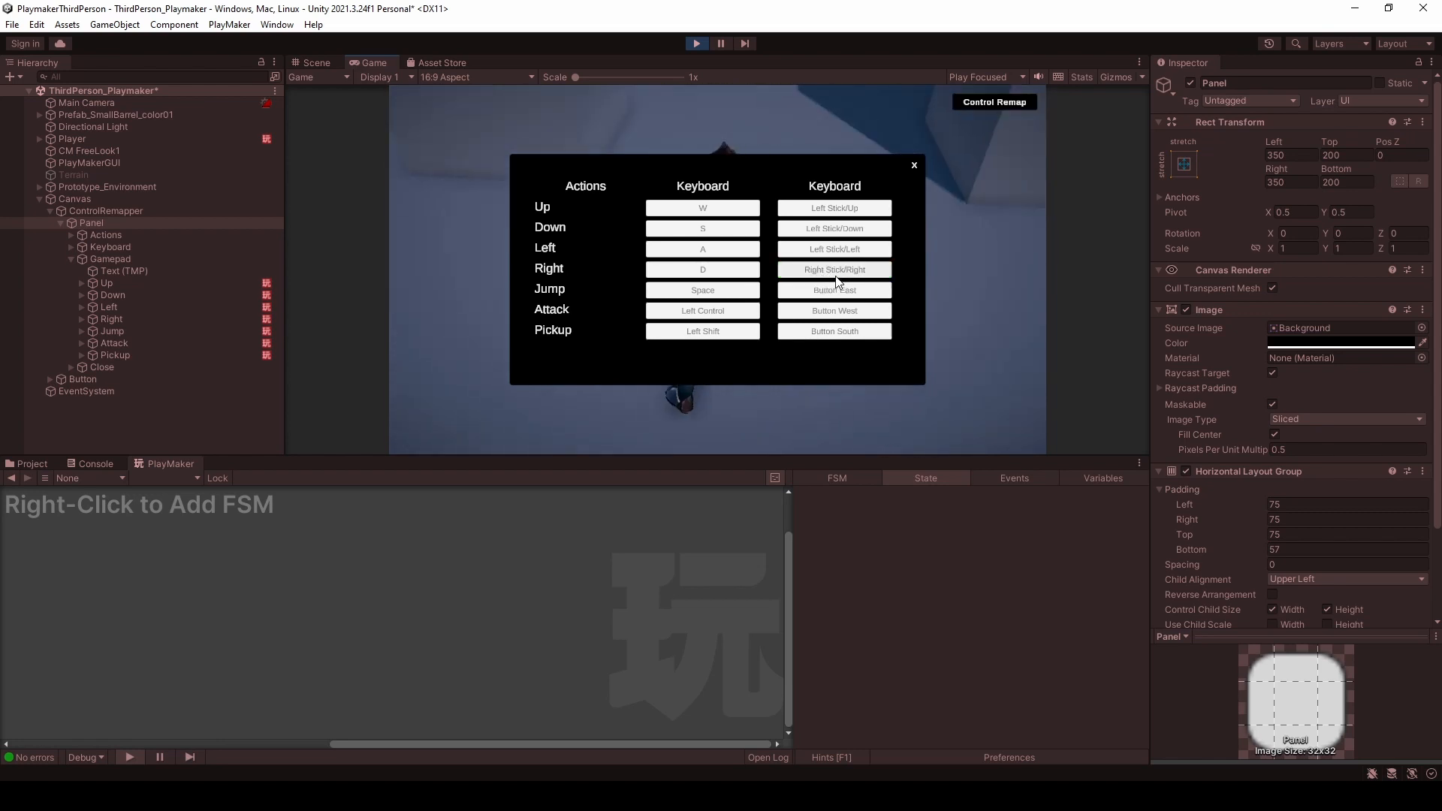
click(915, 166)
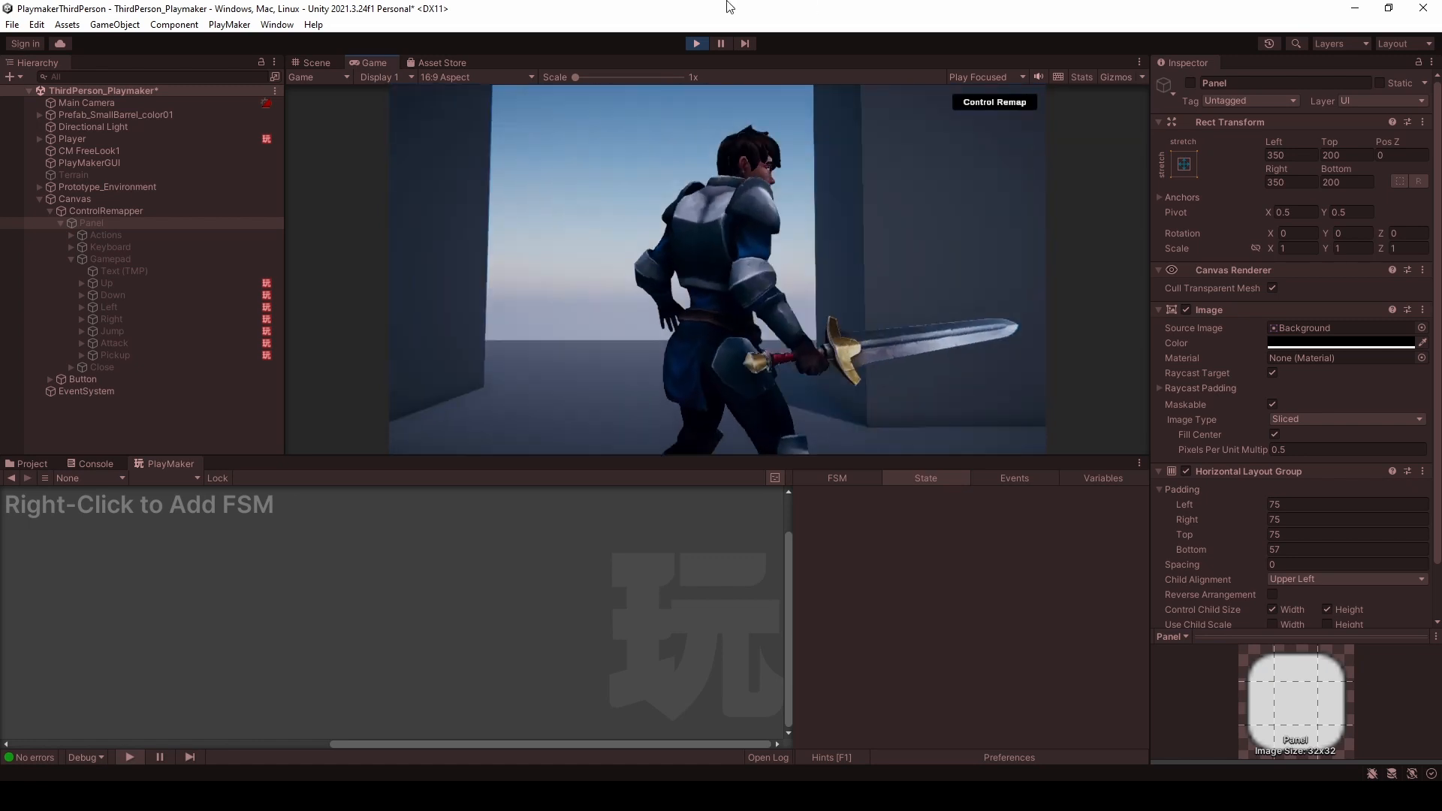
click(699, 43)
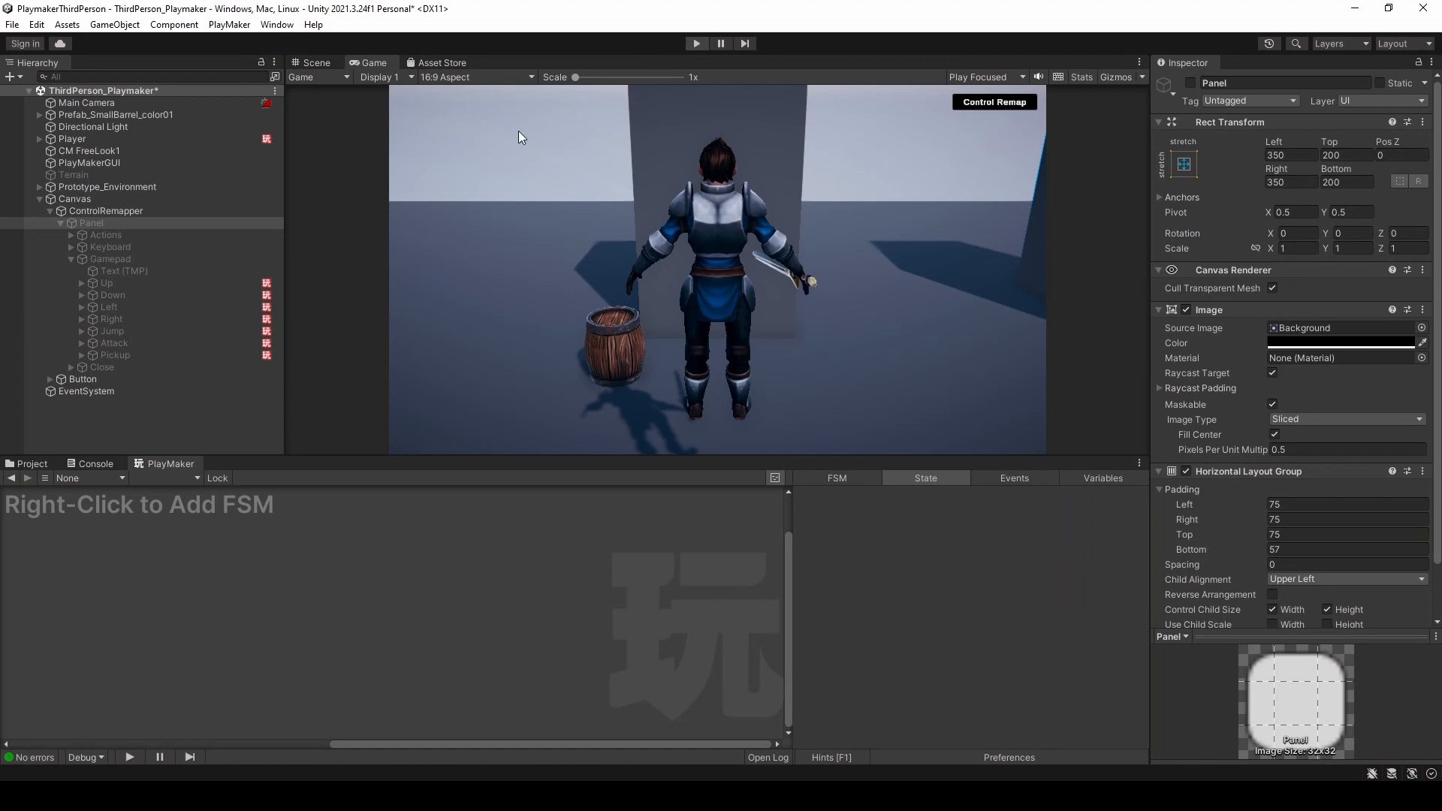
- Examine the FSM inputs of the Left and Right buttons in the Gamepad column
click(120, 306)
click(120, 317)
click(123, 306)
click(118, 317)
scroll(1313, 507, down, 10)
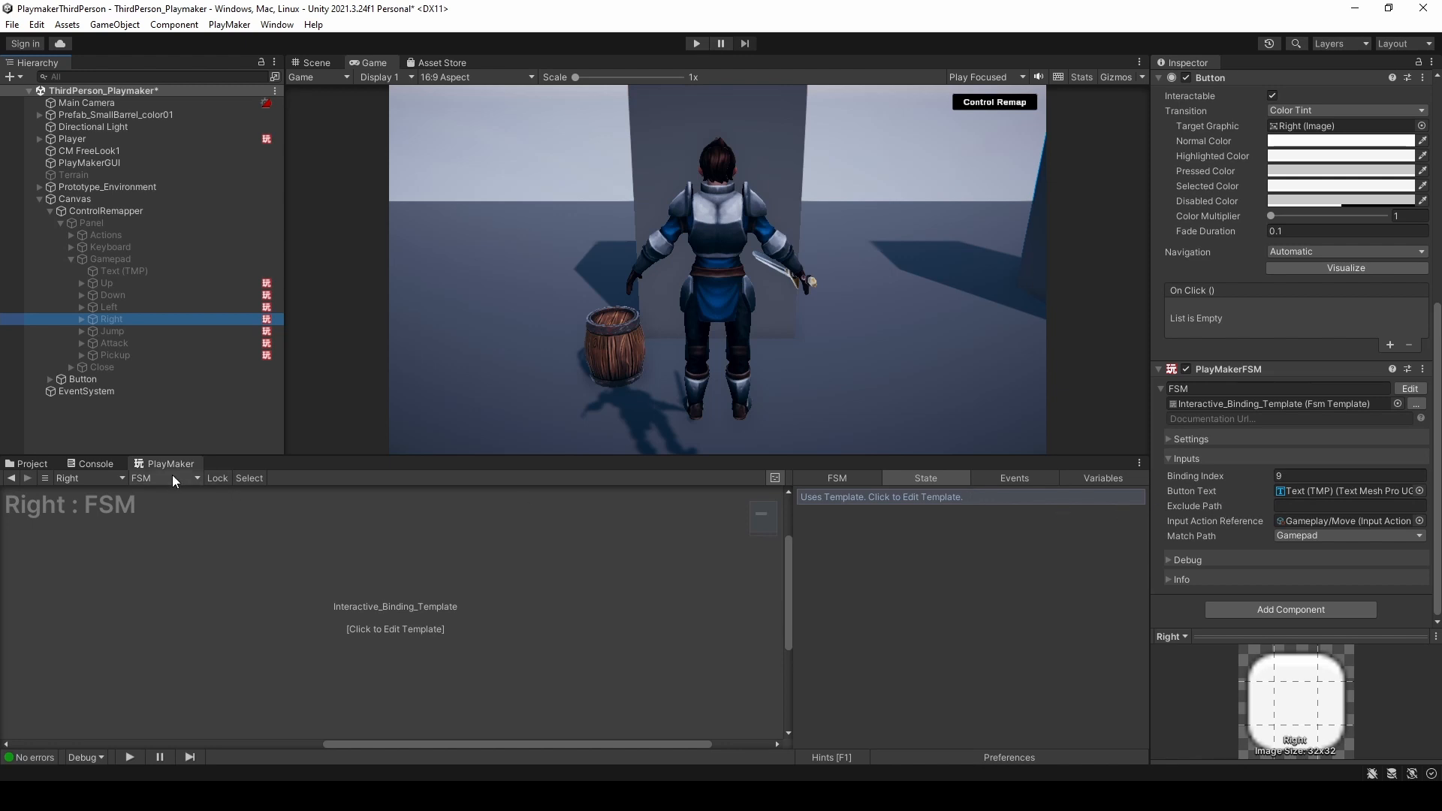
- Open the Control Map asset, expand the Move action's Gamepad composite and display the Up binding's properties
click(36, 464)
click(264, 508)
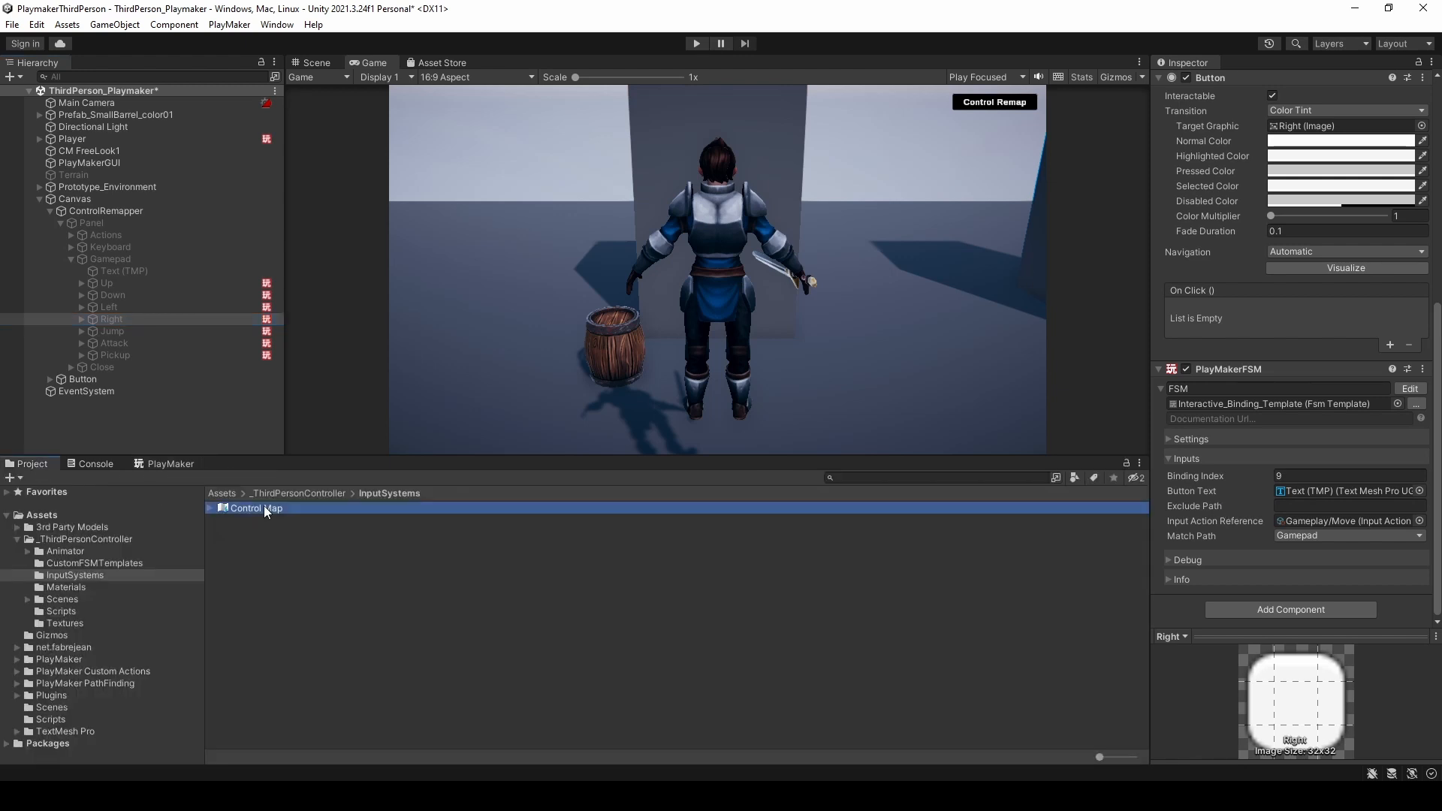
double_click(263, 508)
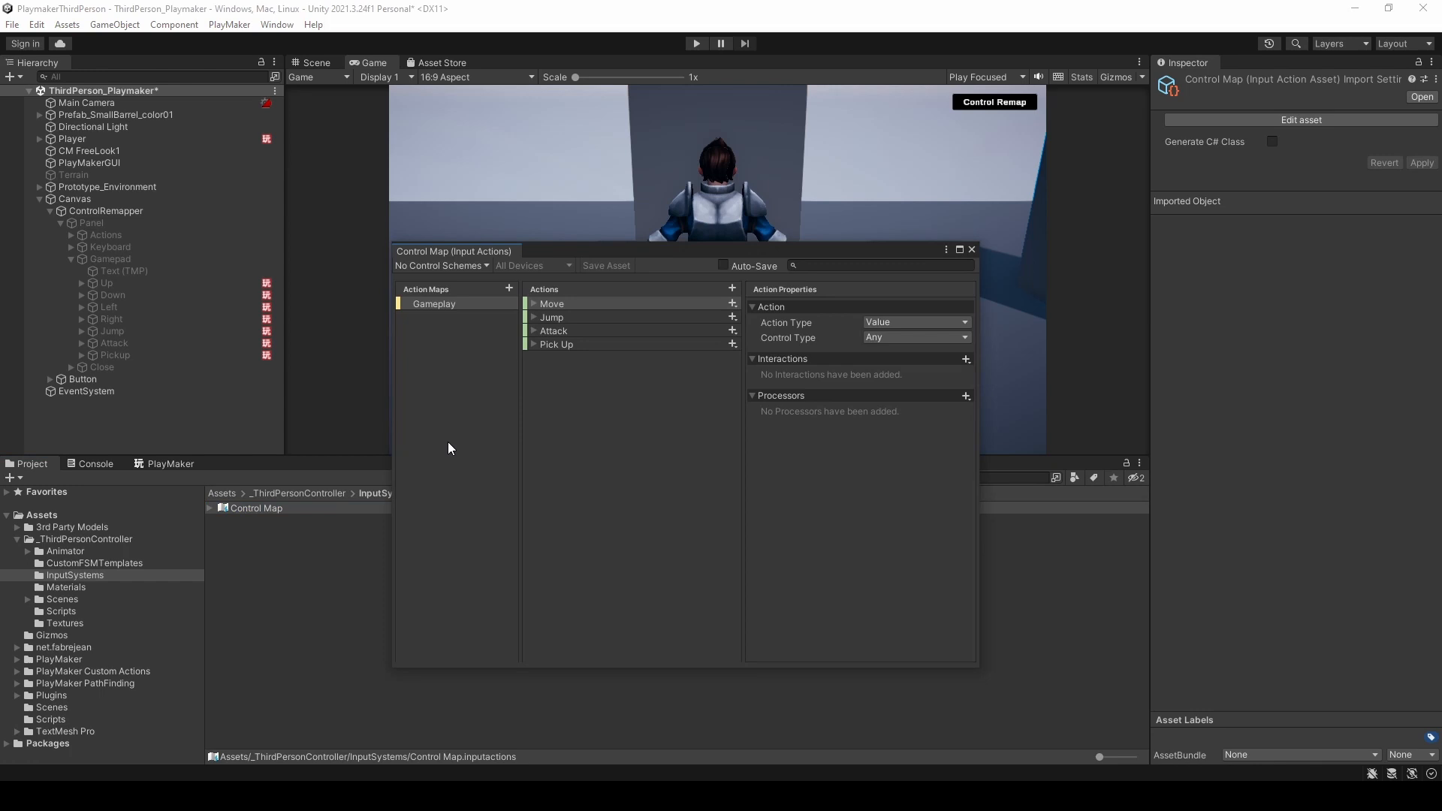
click(534, 304)
click(539, 329)
click(586, 345)
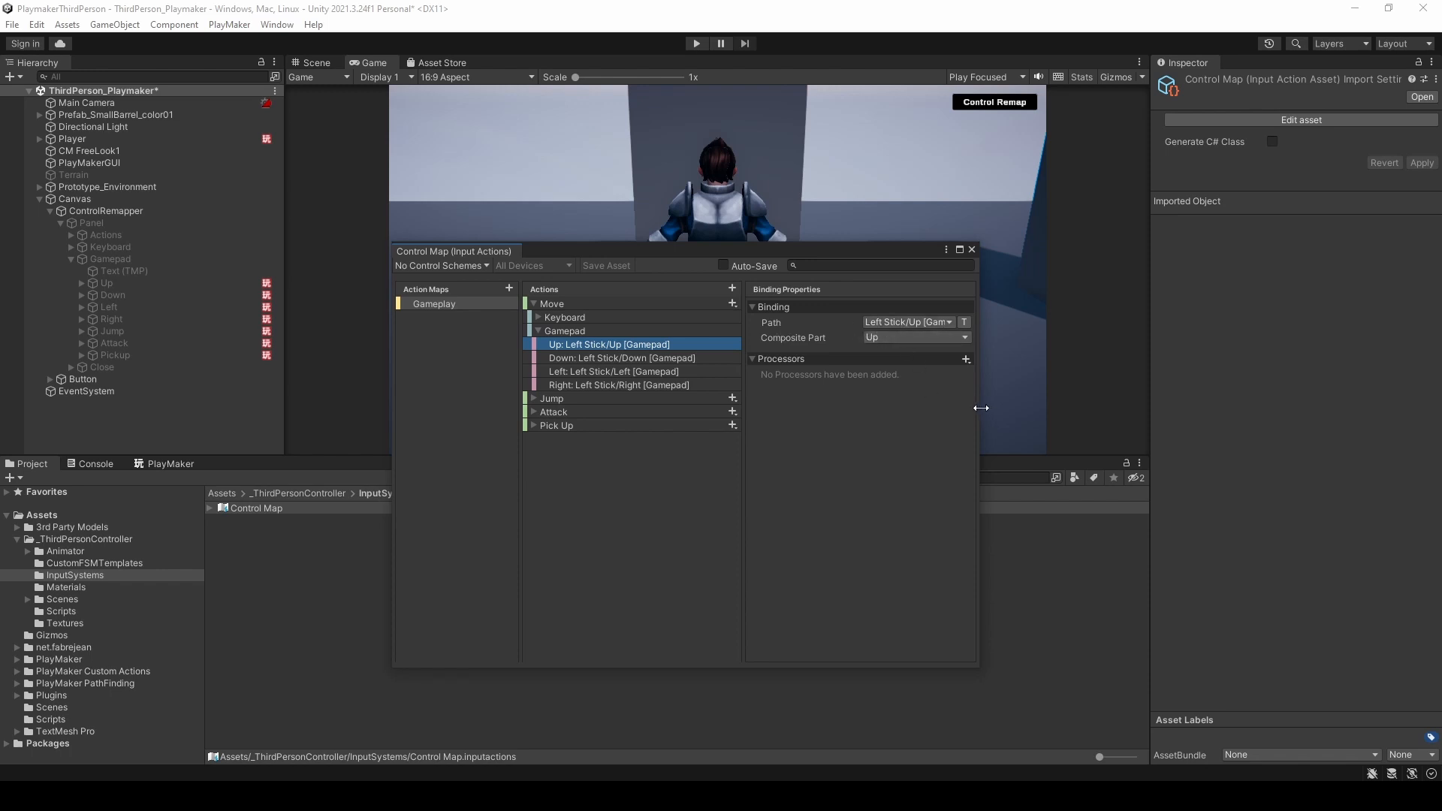
drag(980, 407, 1077, 406)
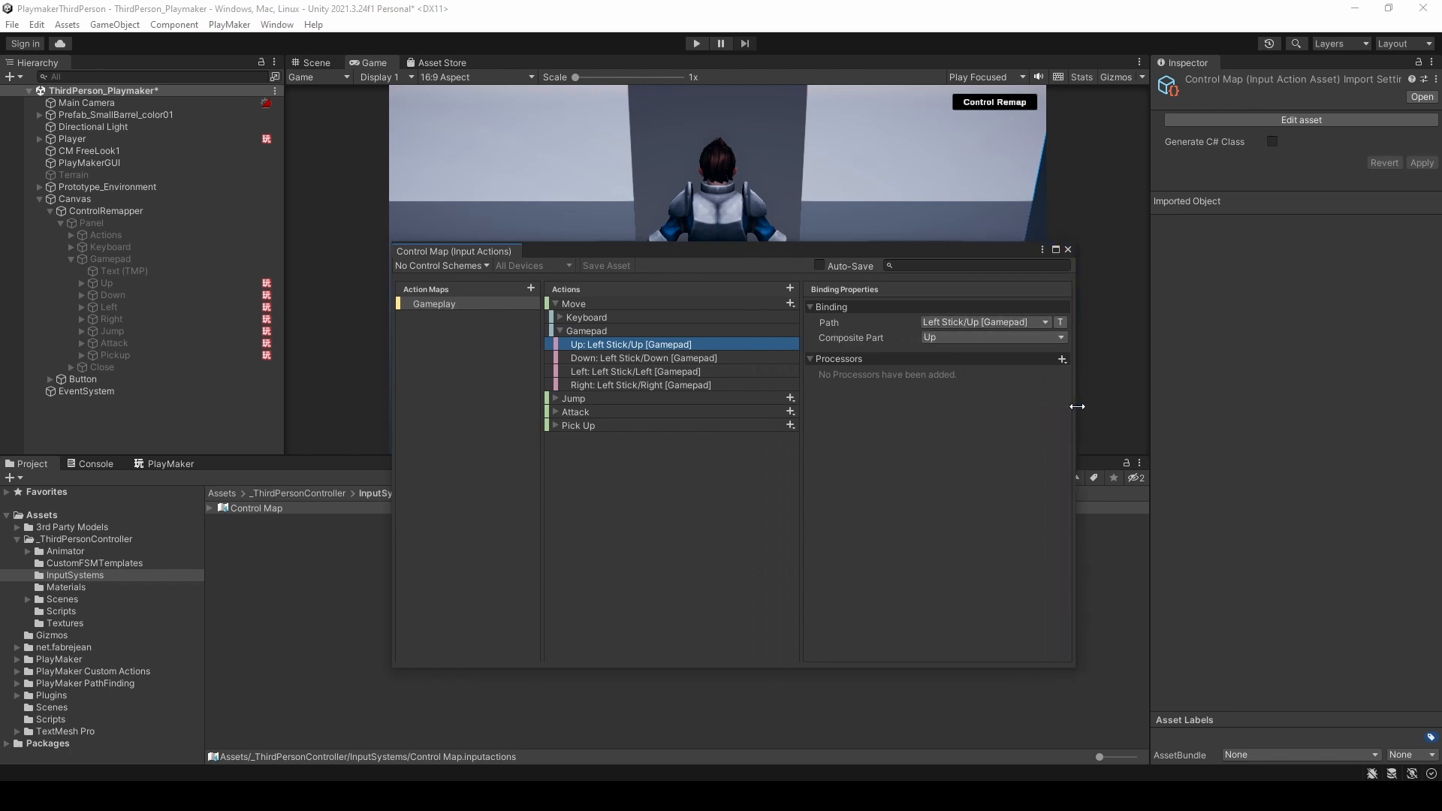
- Show the Up binding's path as text and examine its device and stick portions
click(1062, 321)
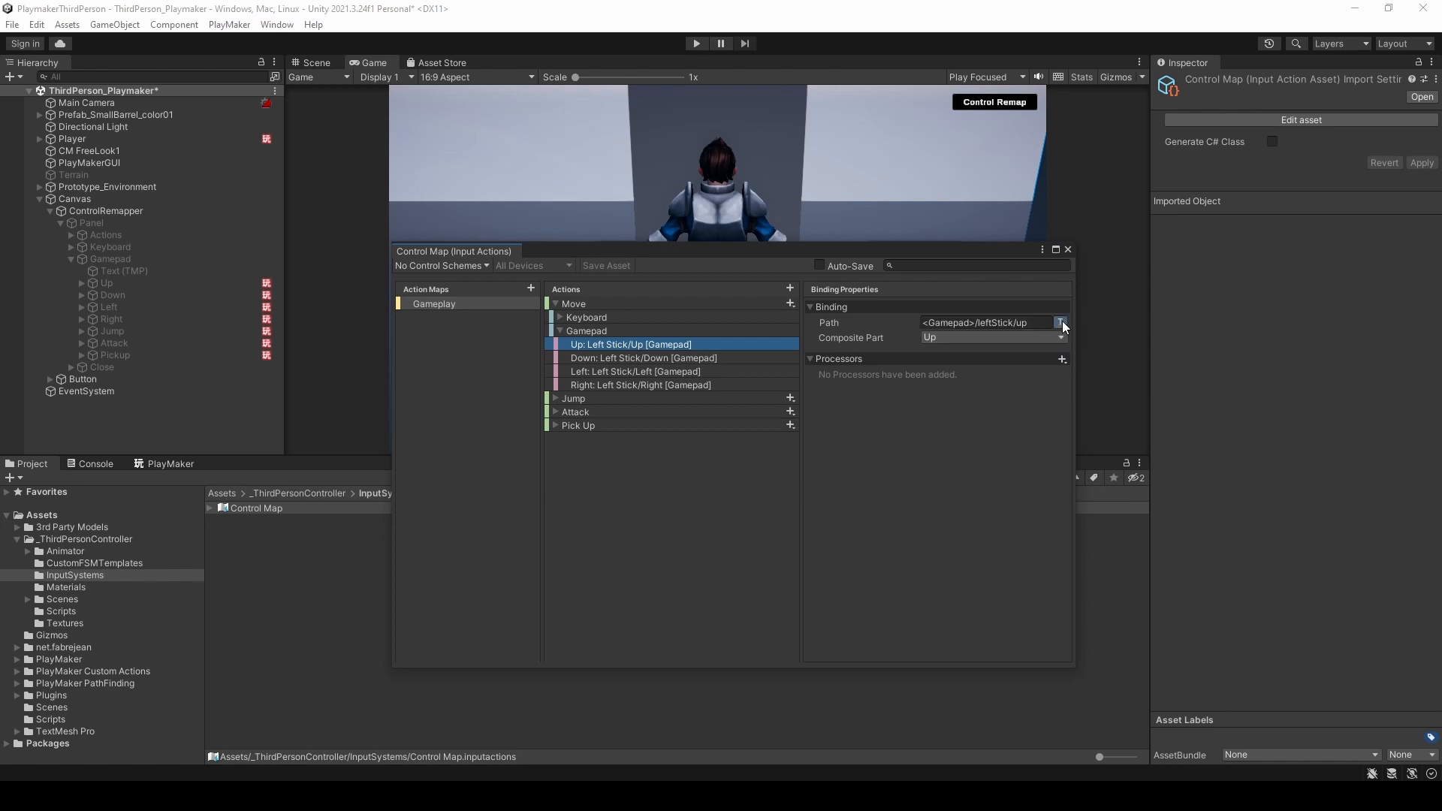
click(926, 320)
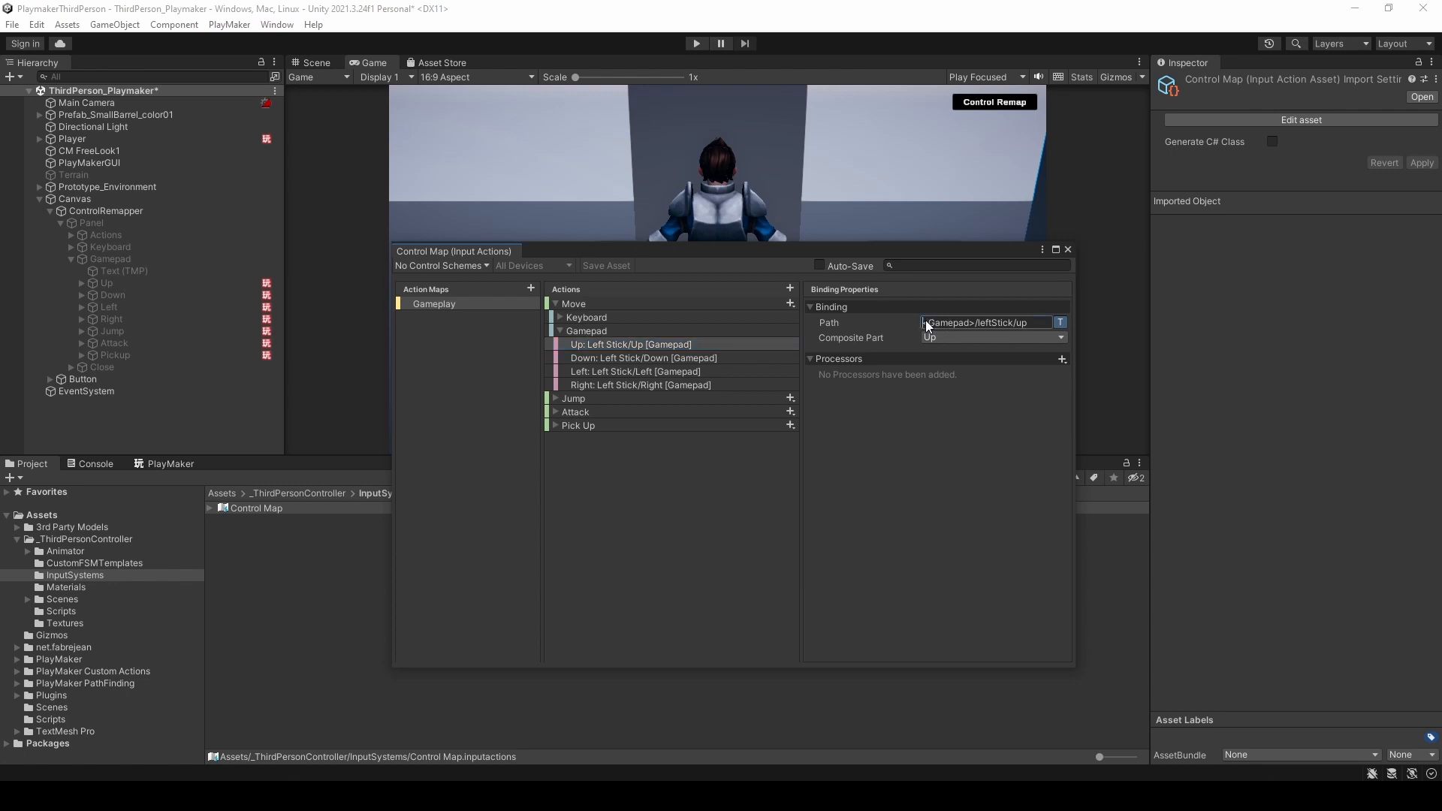
double_click(945, 323)
click(994, 323)
double_click(993, 323)
click(1059, 323)
- Add an Up\Down\Left\Right composite to the Move action with its default 2D Vector name
click(592, 305)
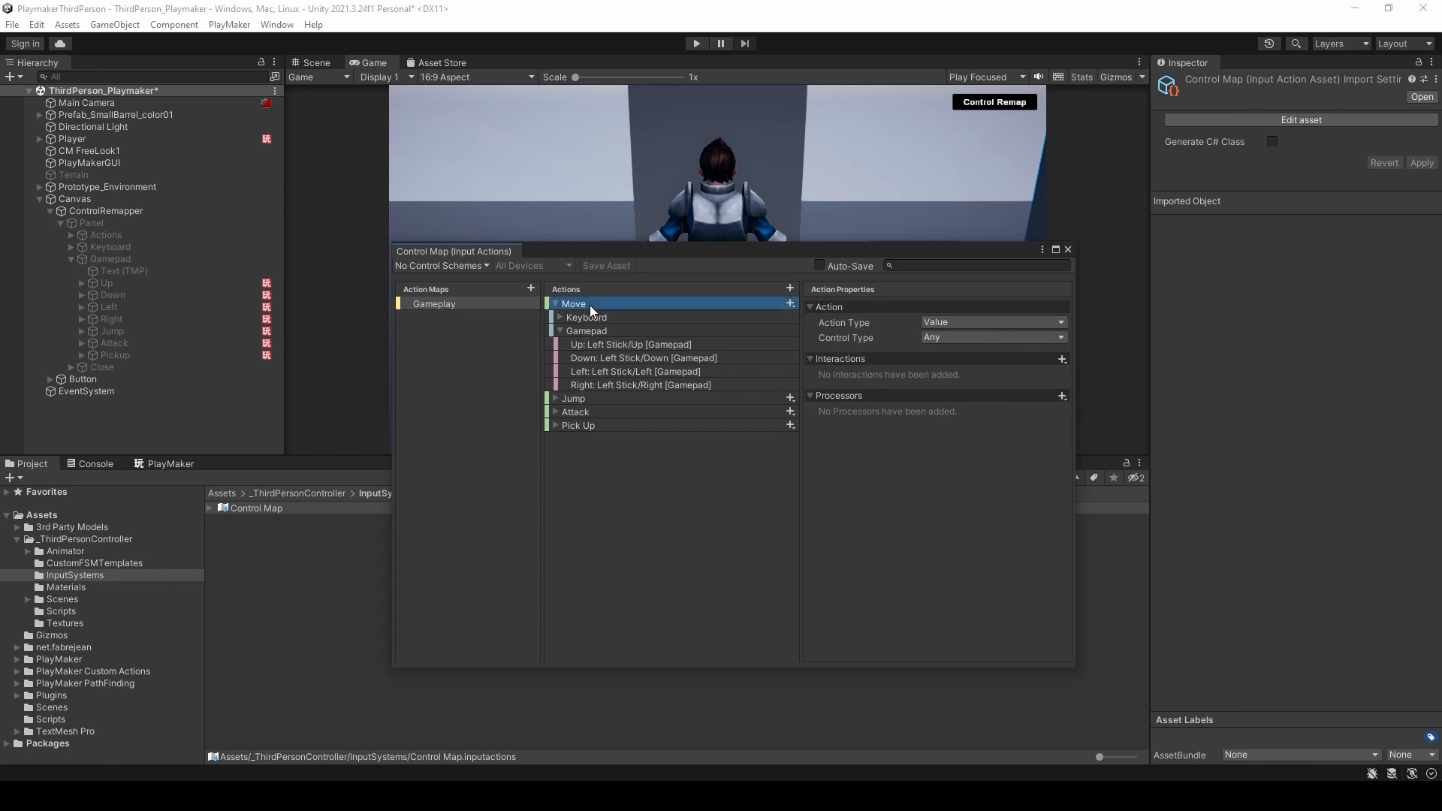
click(790, 304)
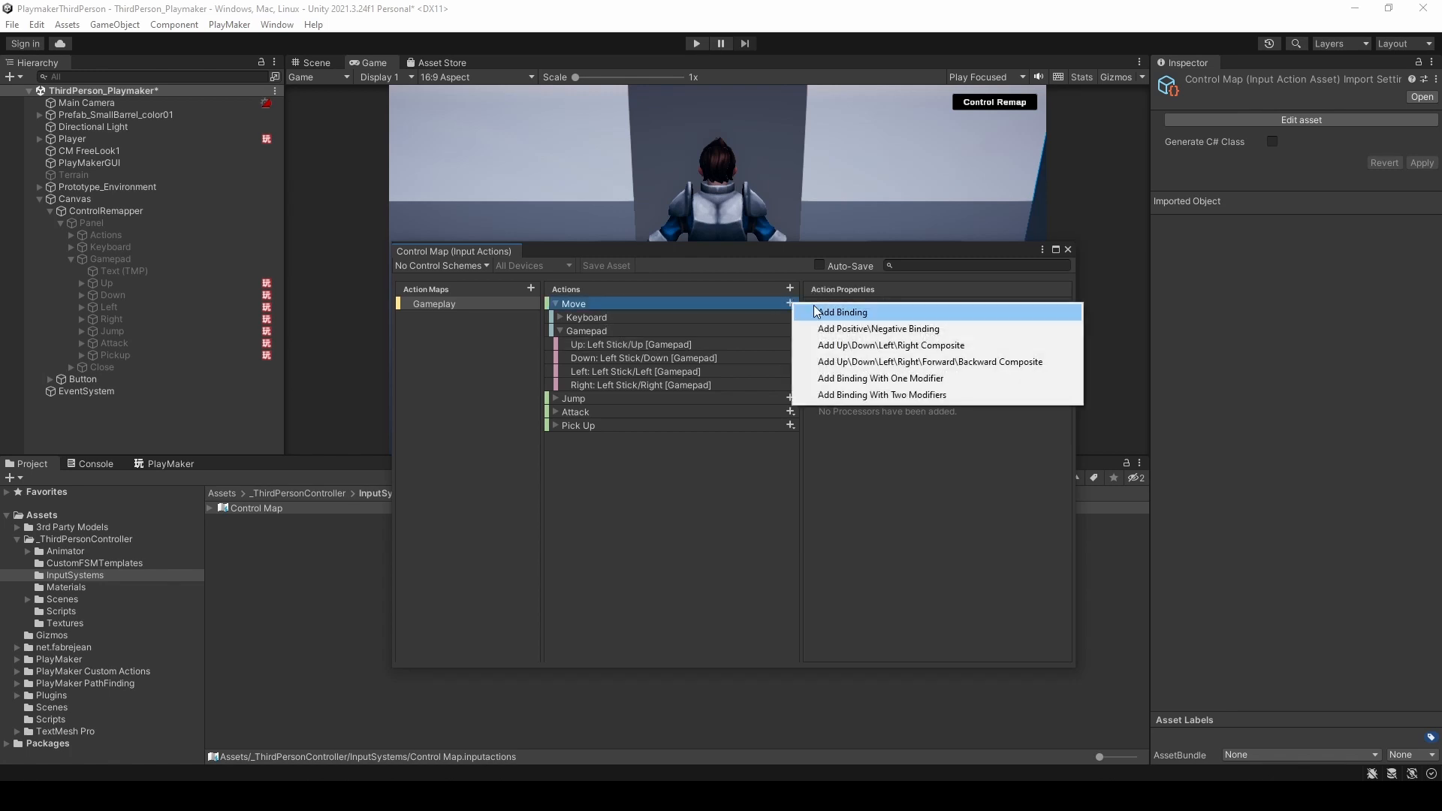
click(875, 346)
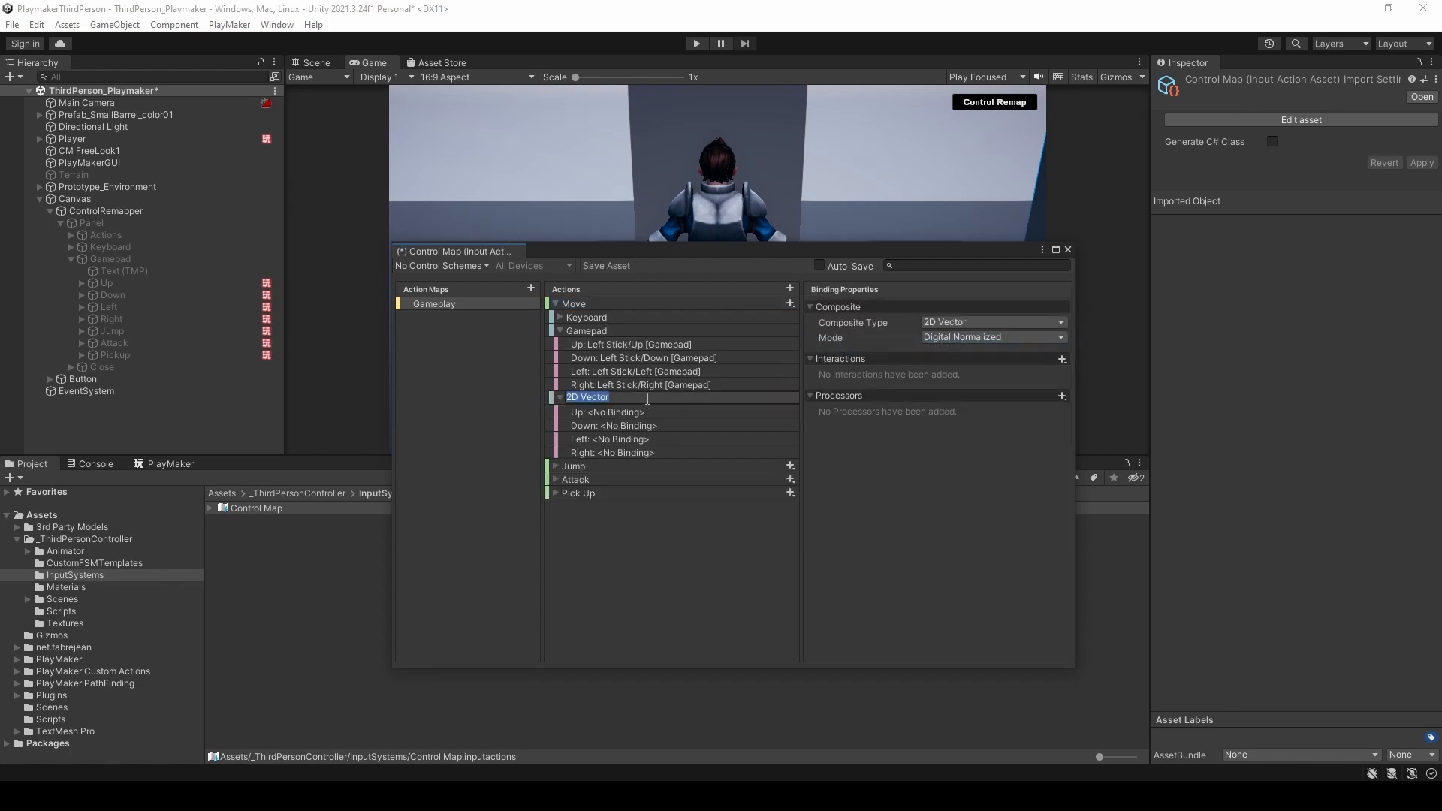
click(635, 425)
click(620, 412)
click(615, 399)
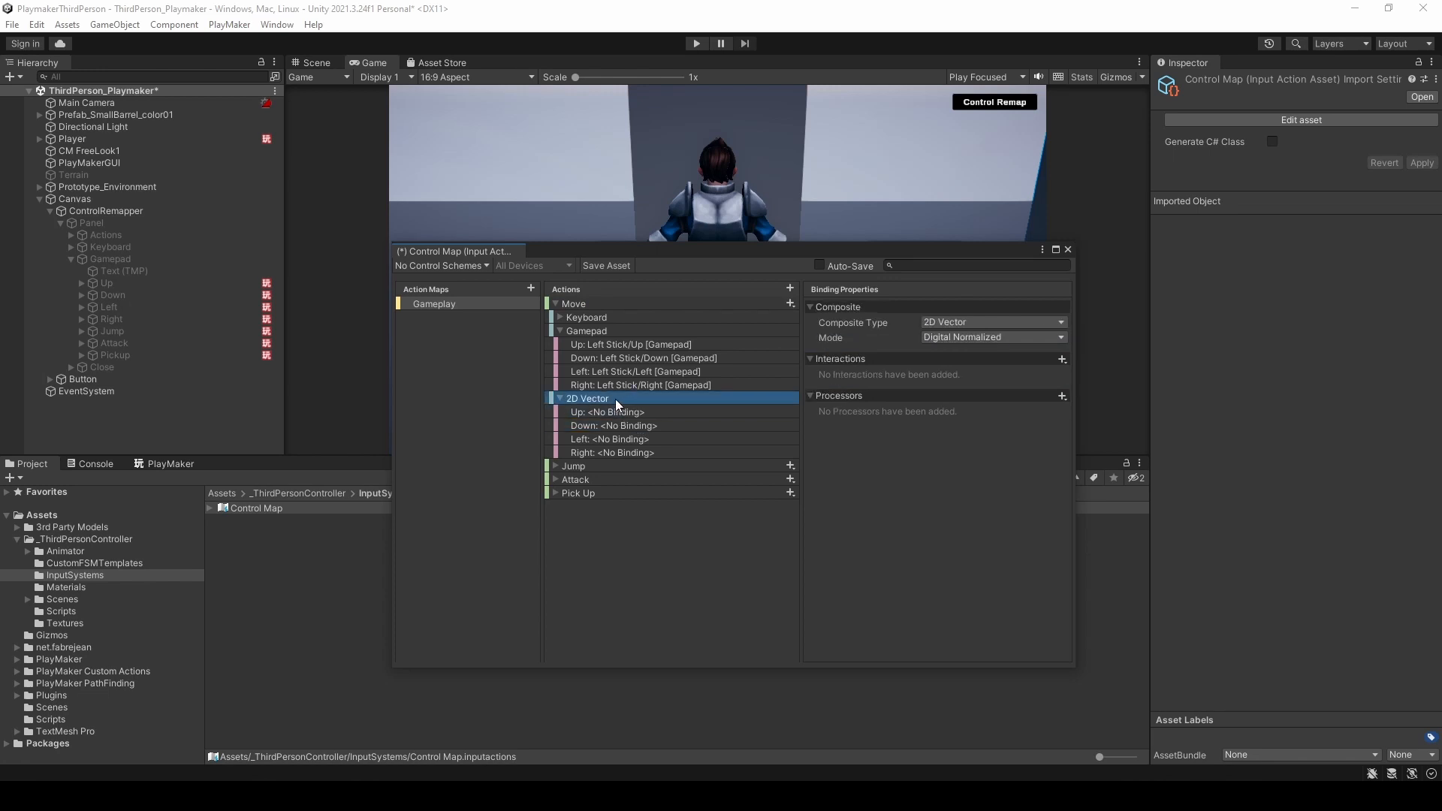
- Bind the Up part of the 2D Vector composite to the gamepad's Right Stick/Up
click(669, 413)
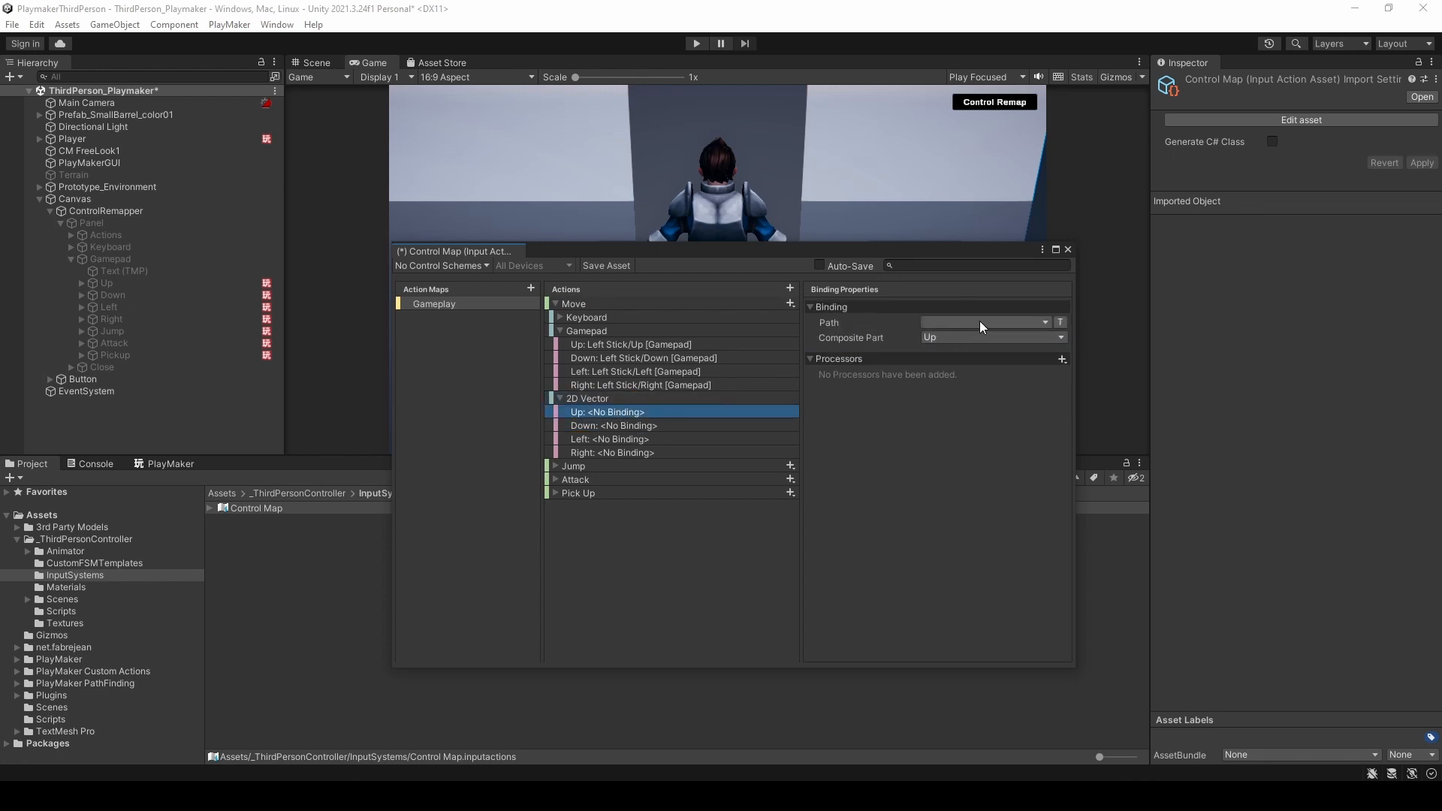
click(1045, 322)
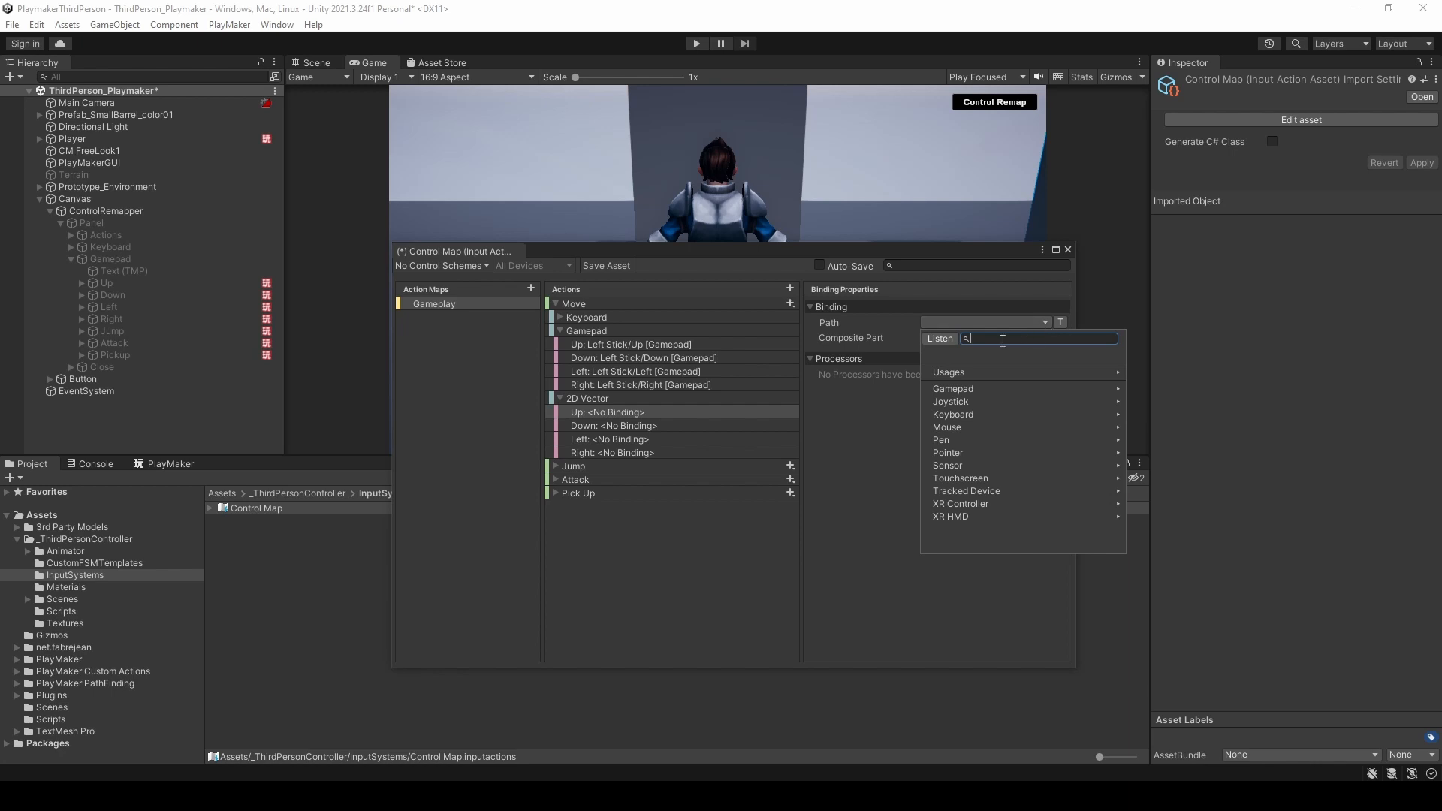
click(981, 386)
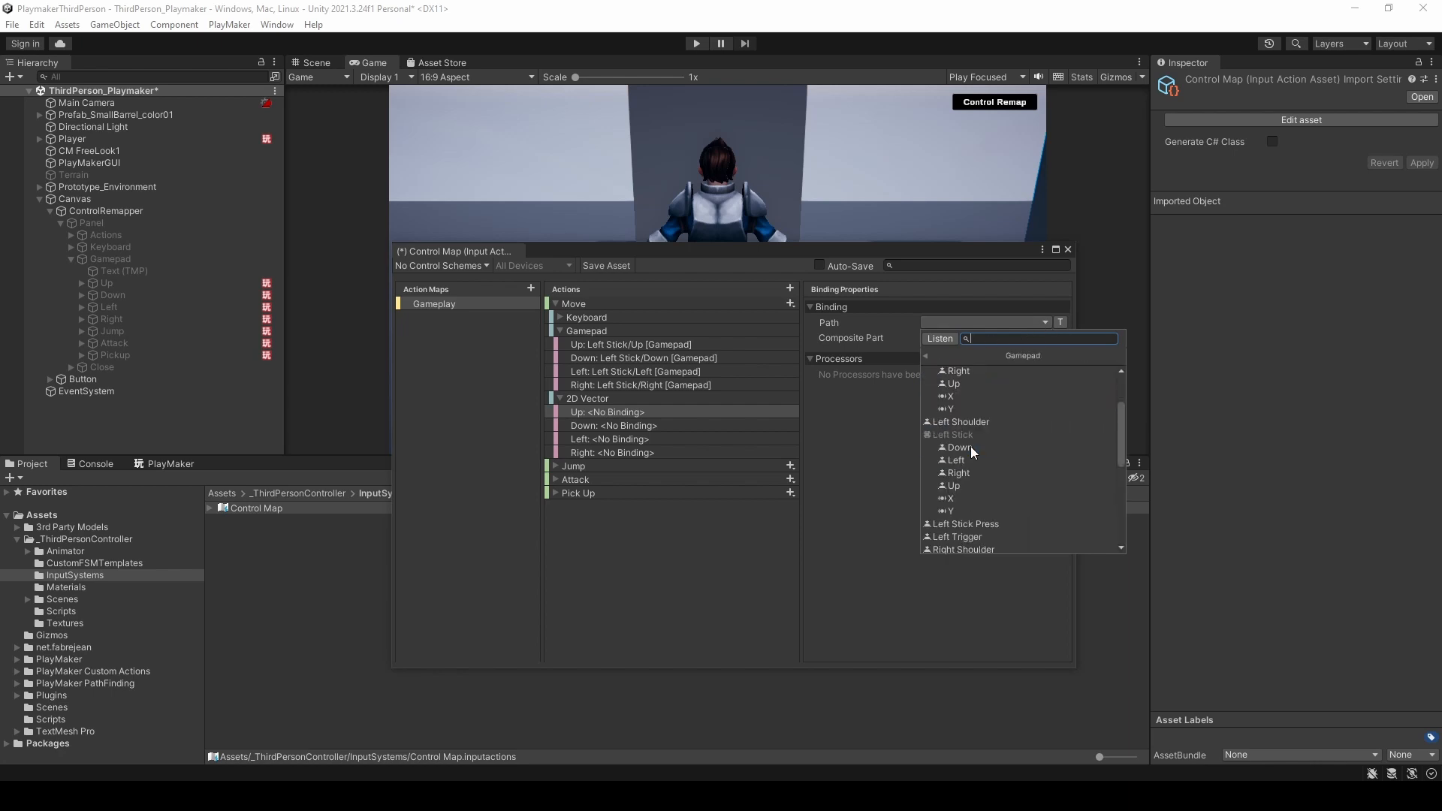
scroll(977, 457, down, 3)
scroll(977, 426, down, 3)
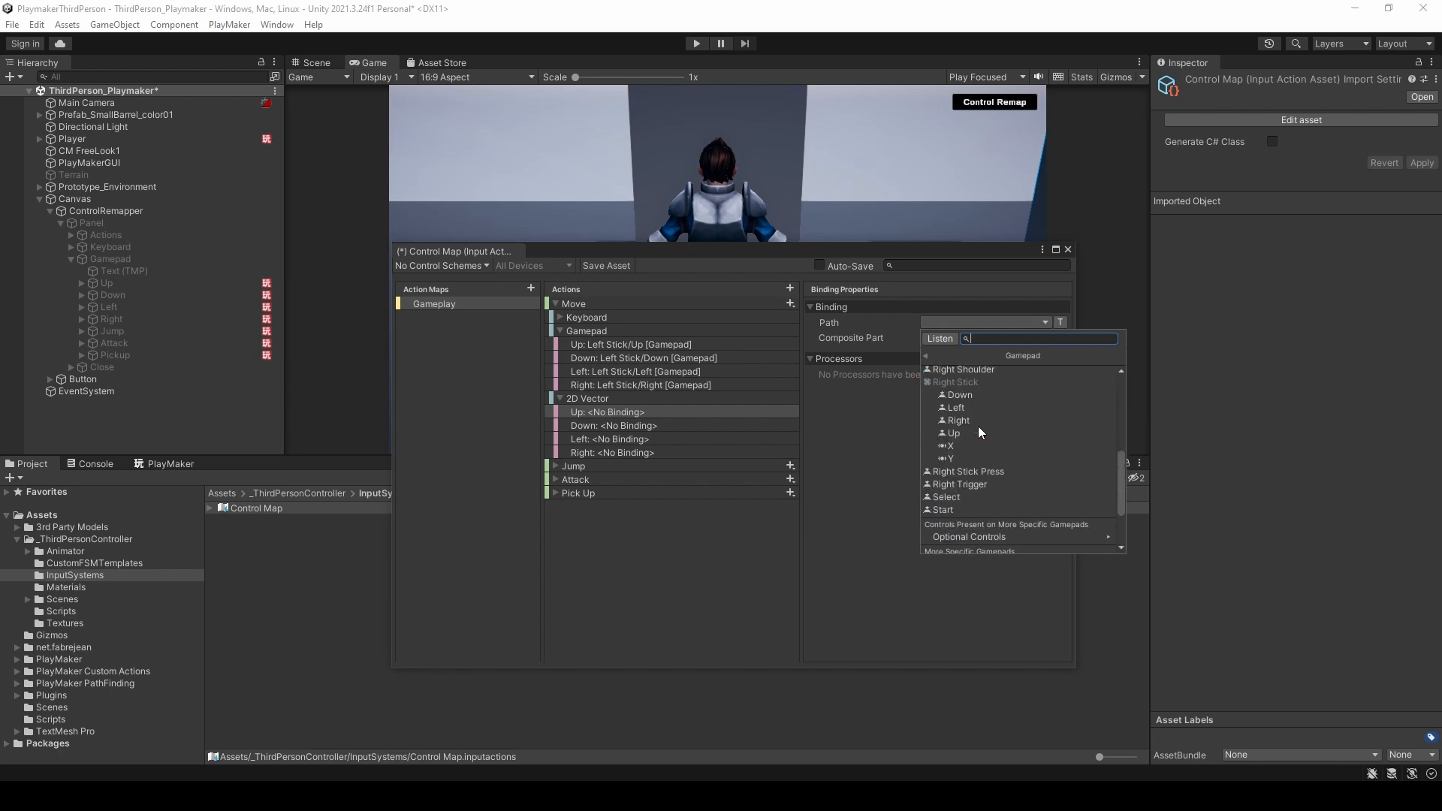
click(960, 434)
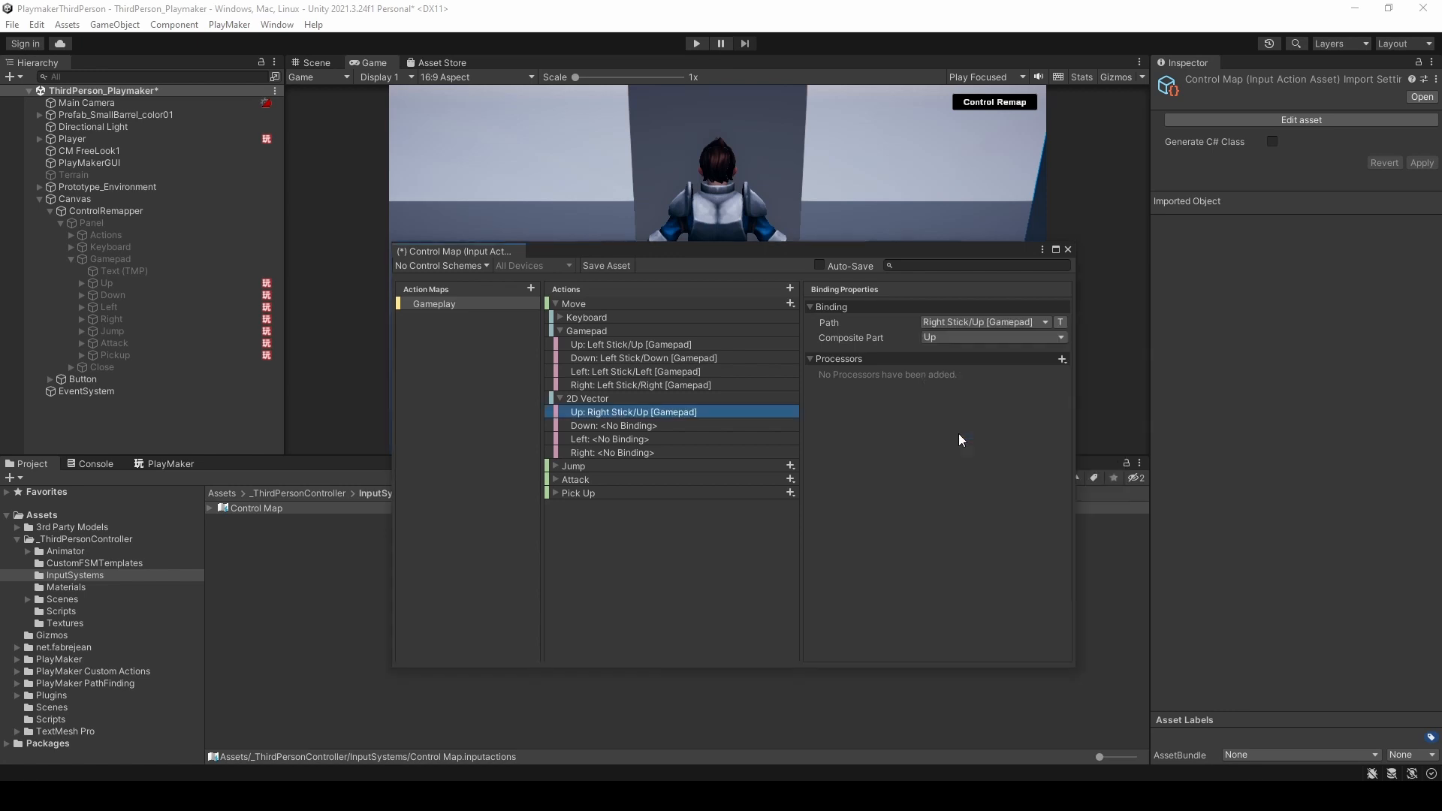
- Show the Right Stick/Up path as text and copy its <Gamepad>/rightStick portion
click(1060, 321)
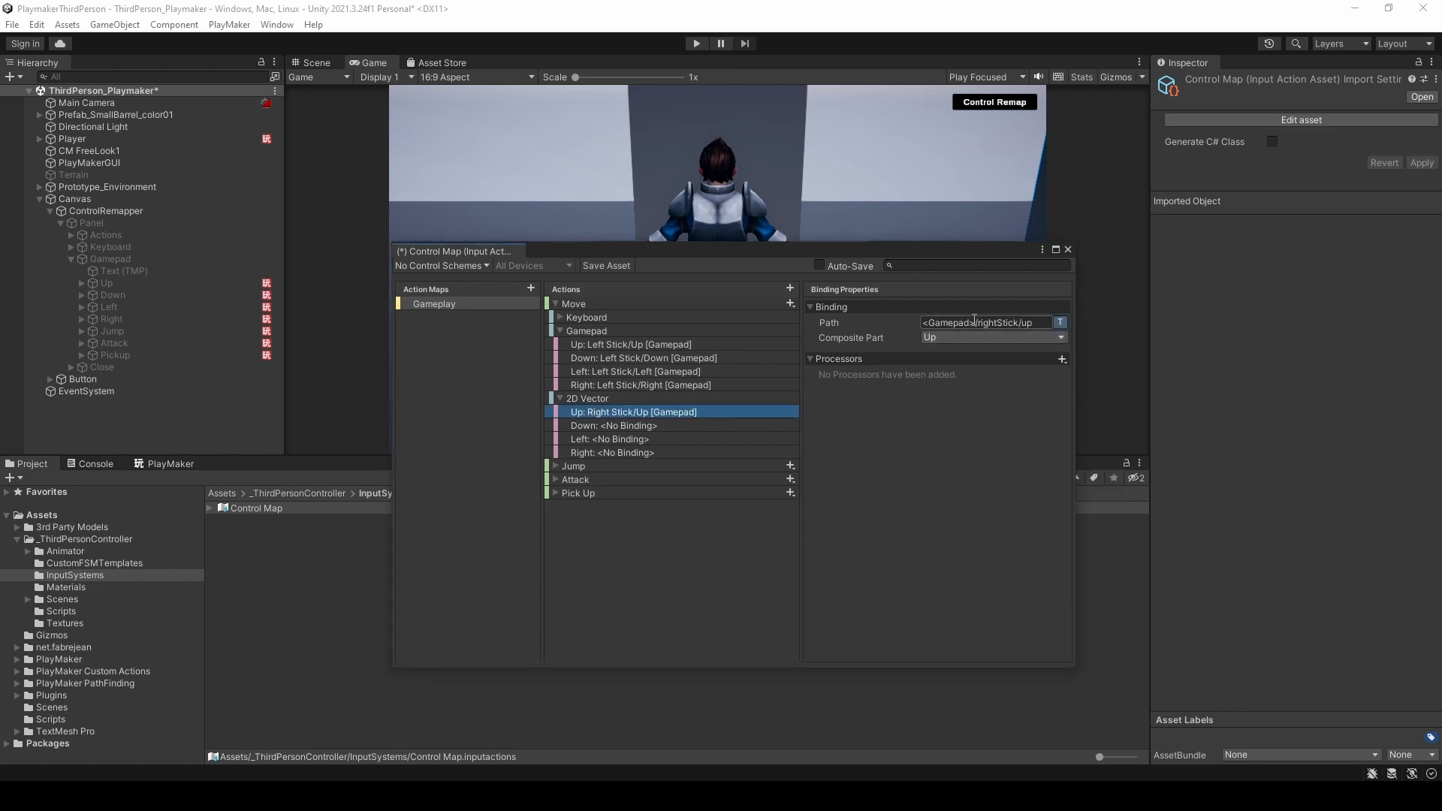
double_click(1024, 324)
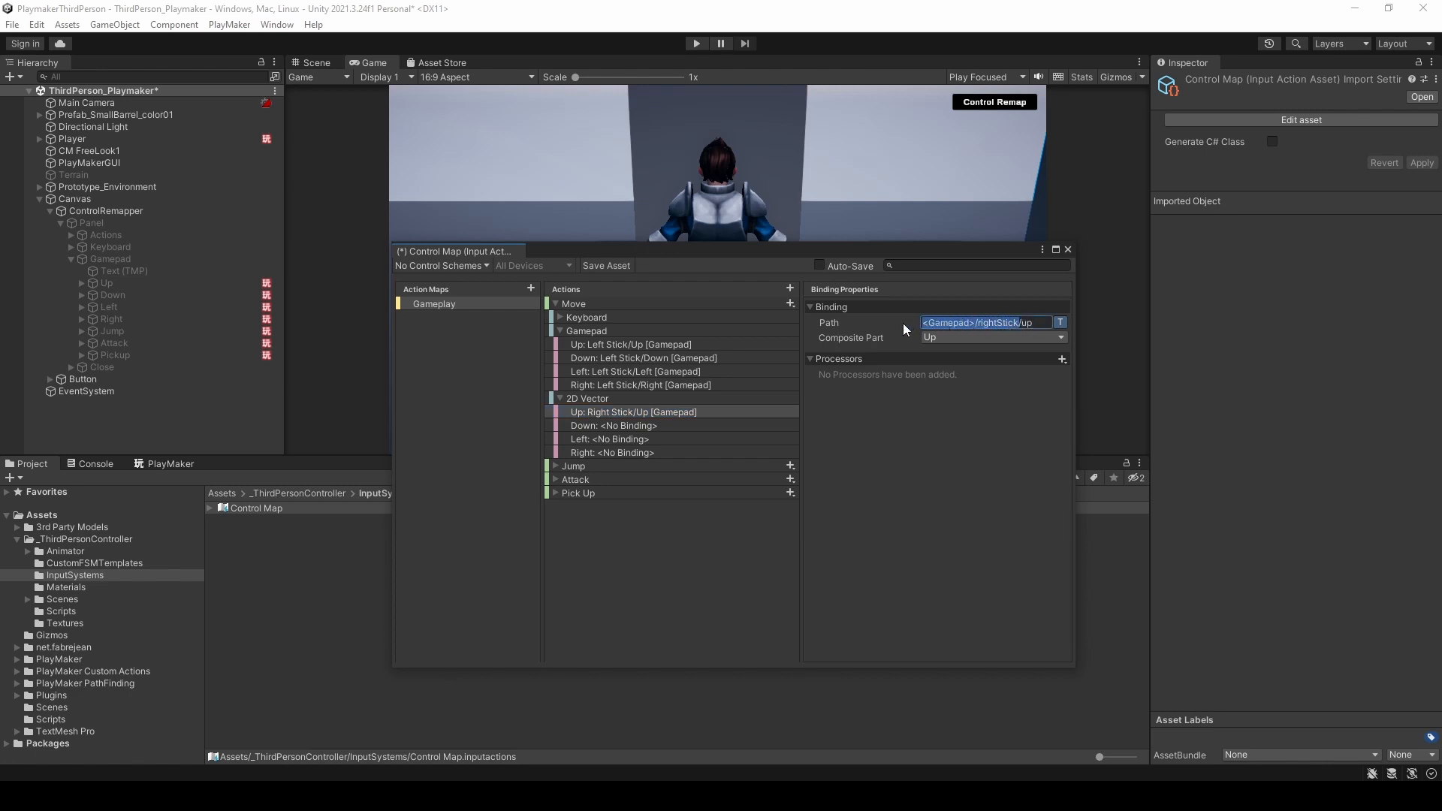
right_click(955, 328)
click(992, 353)
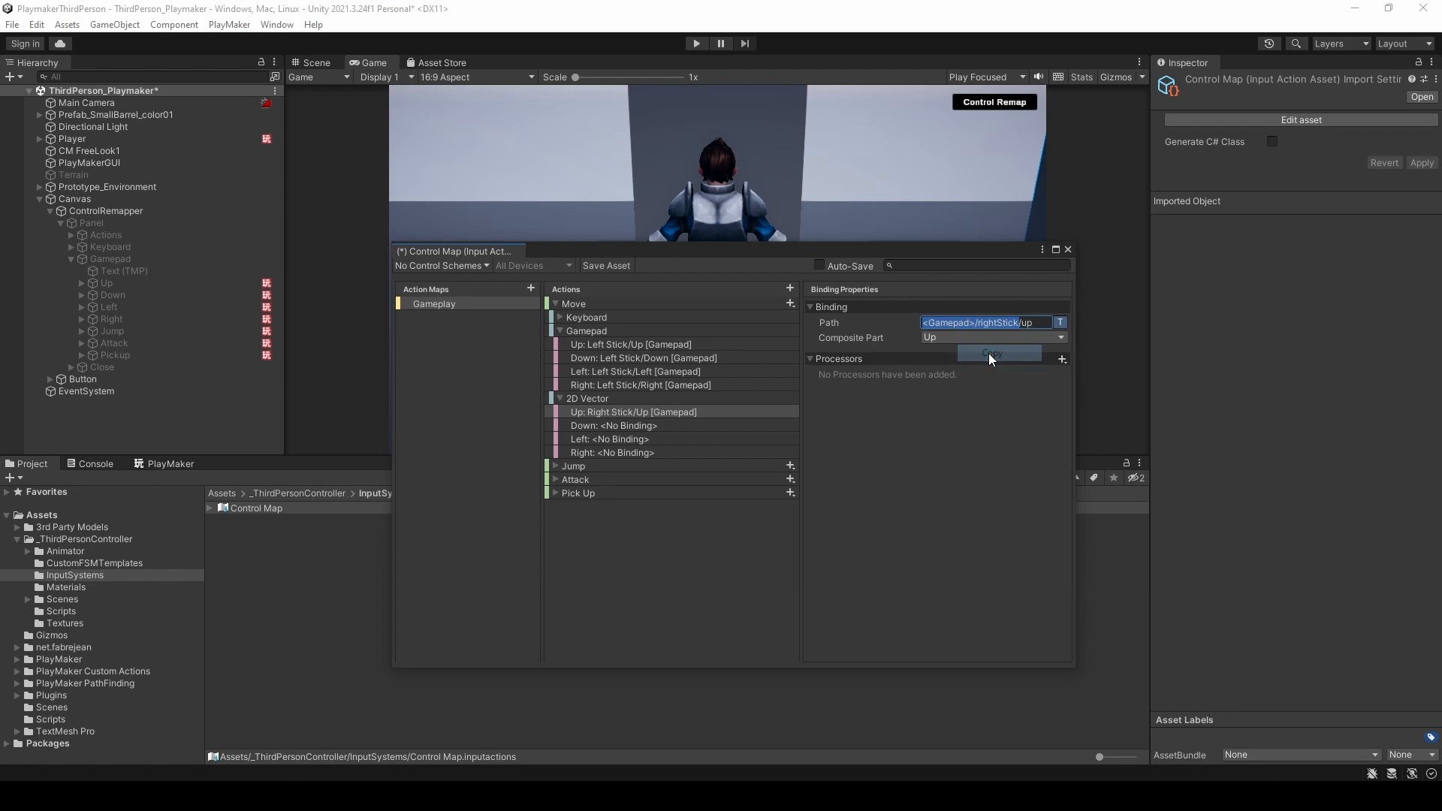
- Delete the 2D Vector composite from the Move action and close the Control Map editor
click(599, 400)
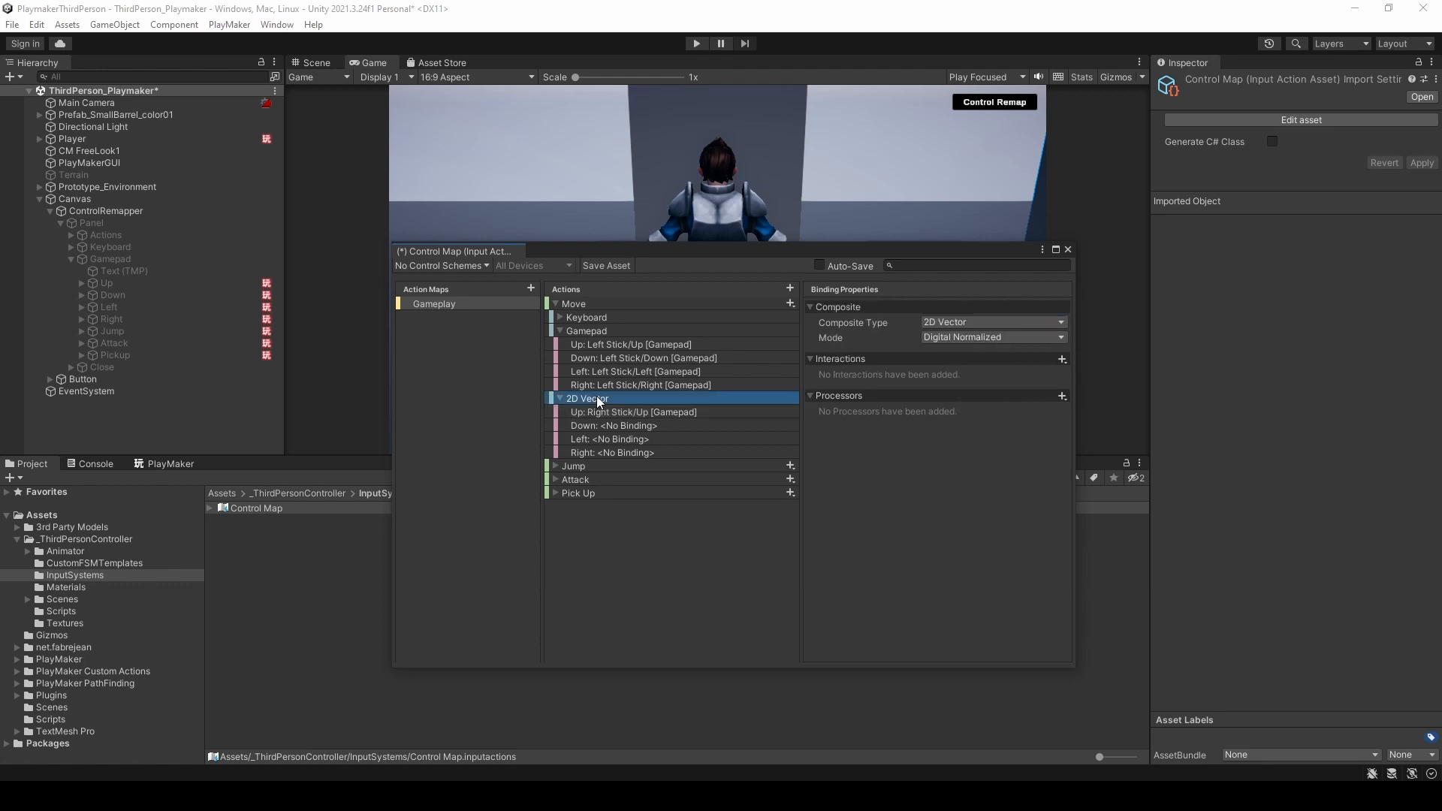
right_click(601, 401)
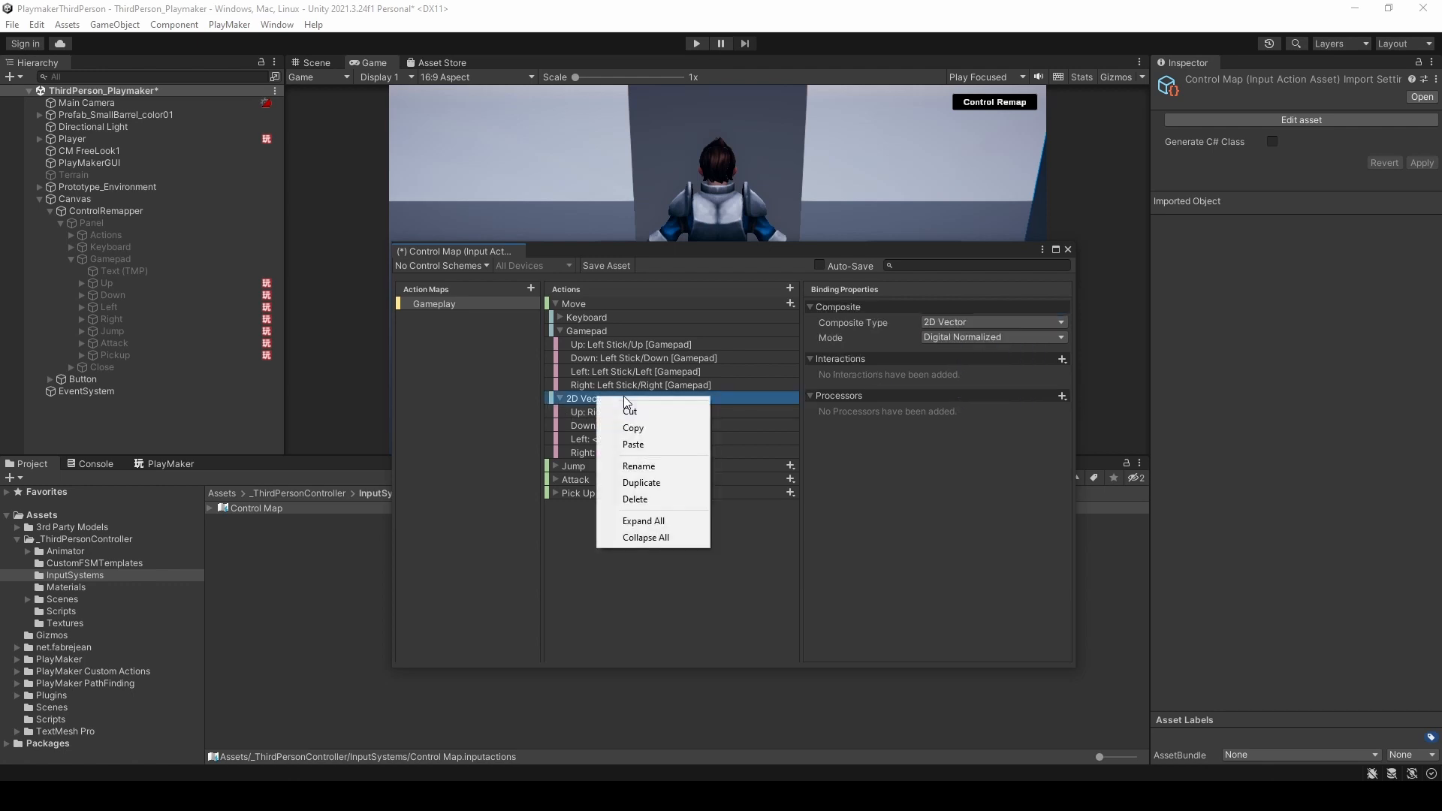
click(647, 501)
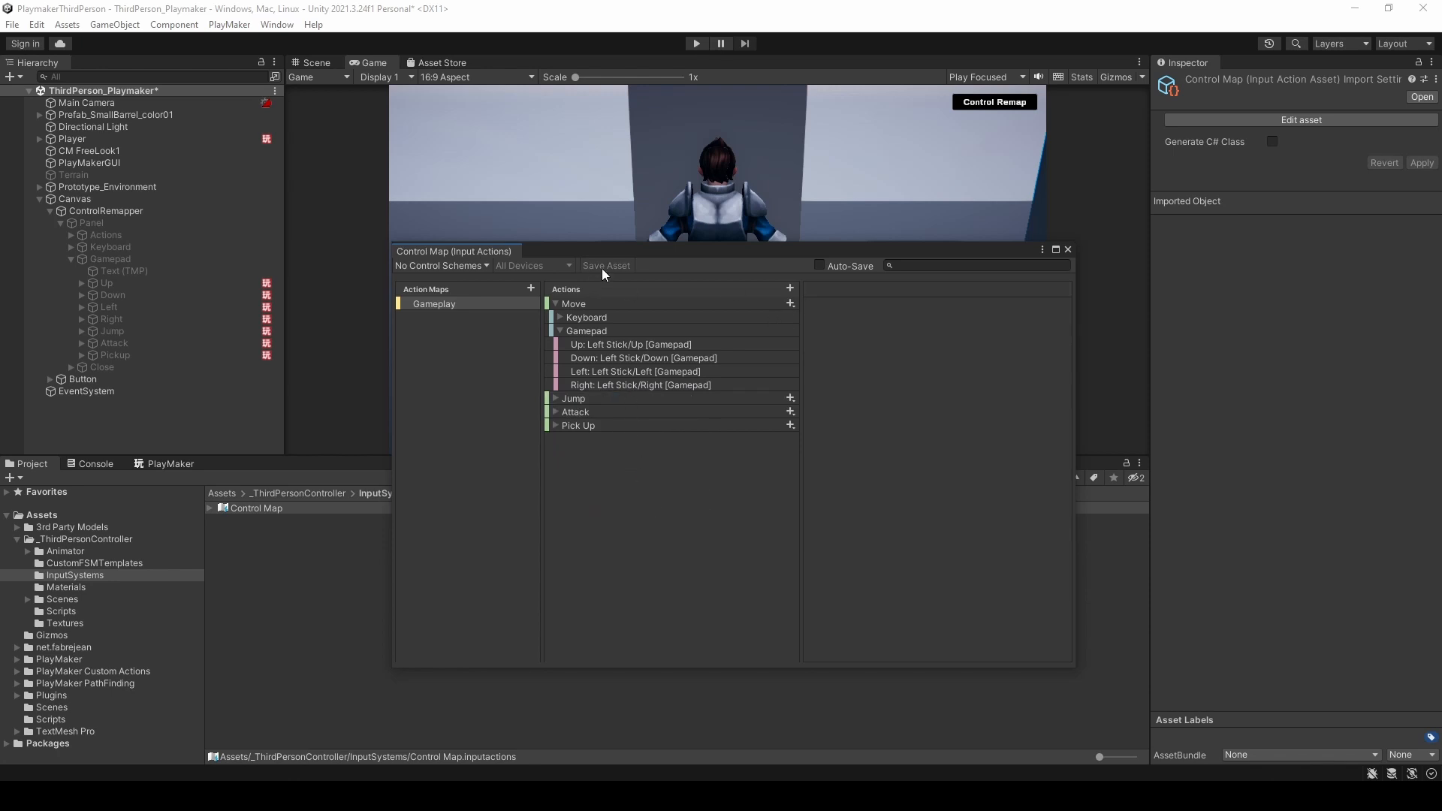
click(1069, 250)
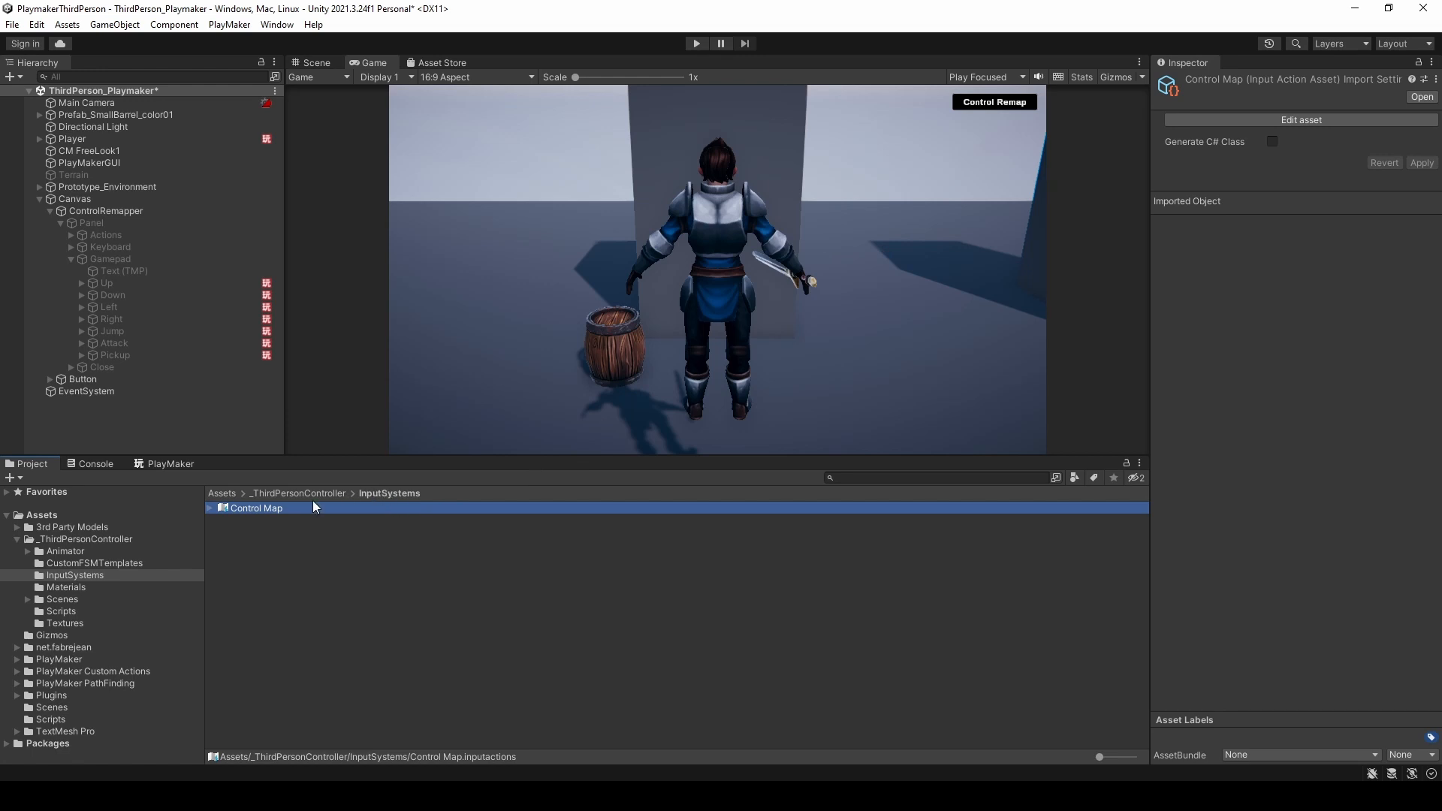
- Select the Up button in the Gamepad group and display its PlayMakerFSM inputs
click(137, 286)
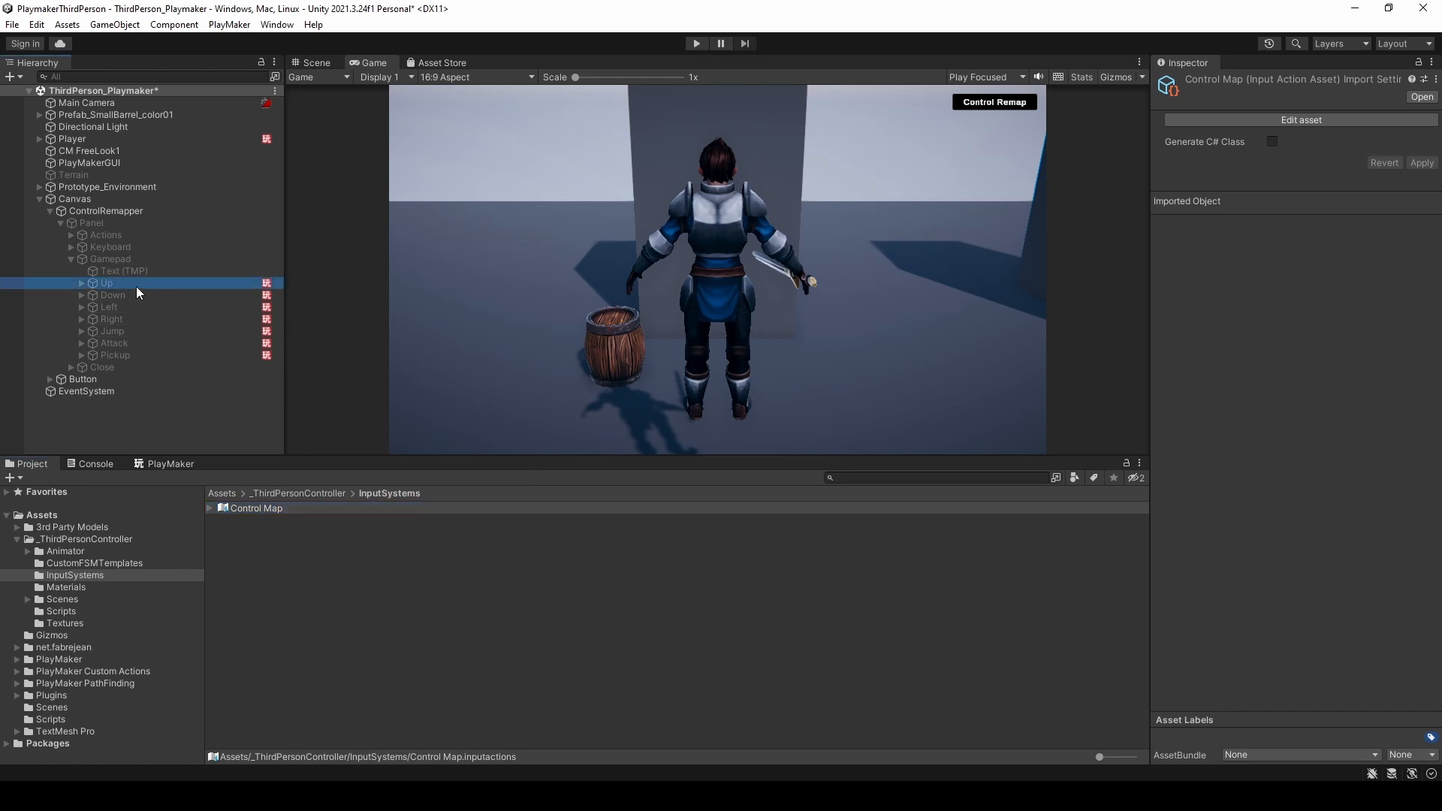
click(127, 320)
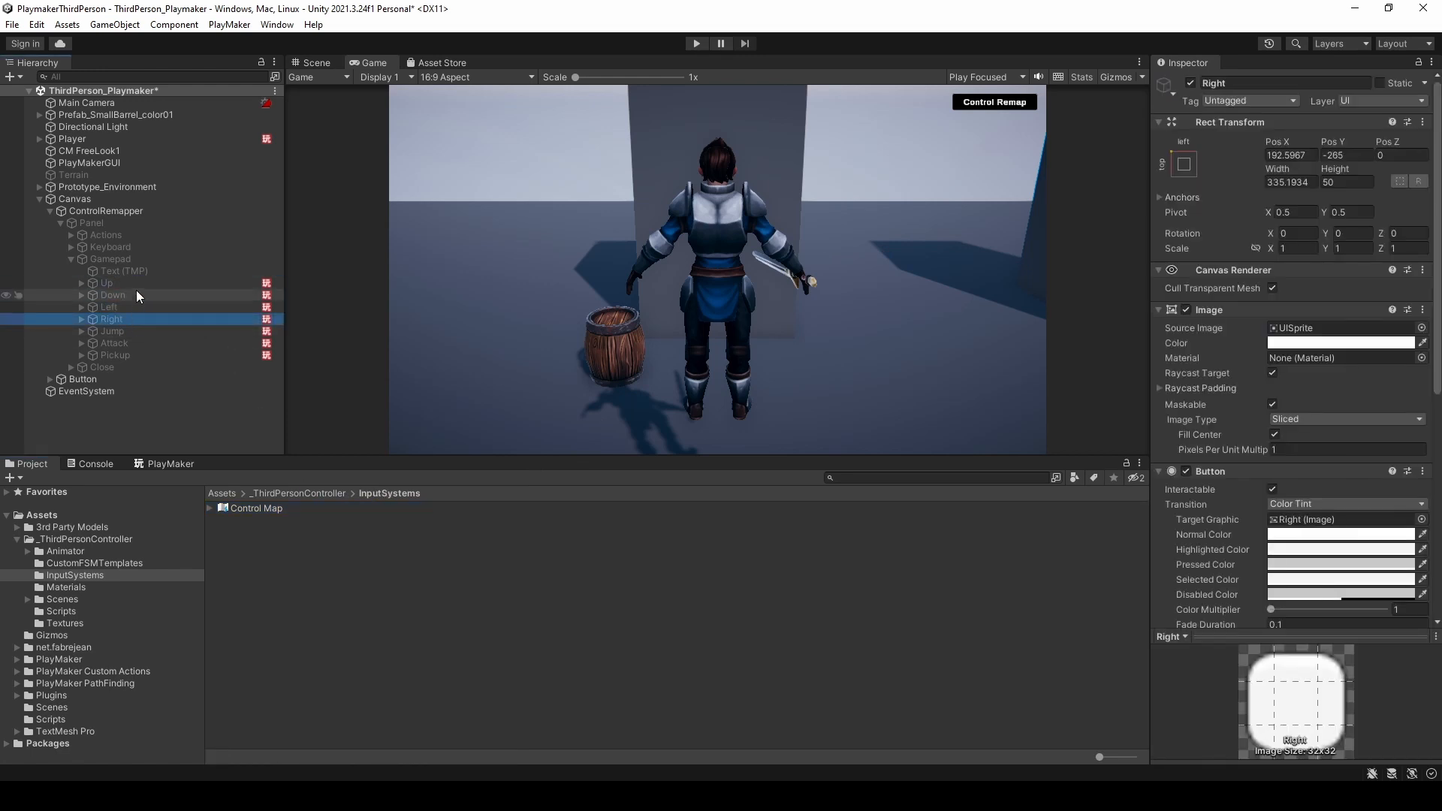
click(136, 285)
scroll(1335, 451, down, 10)
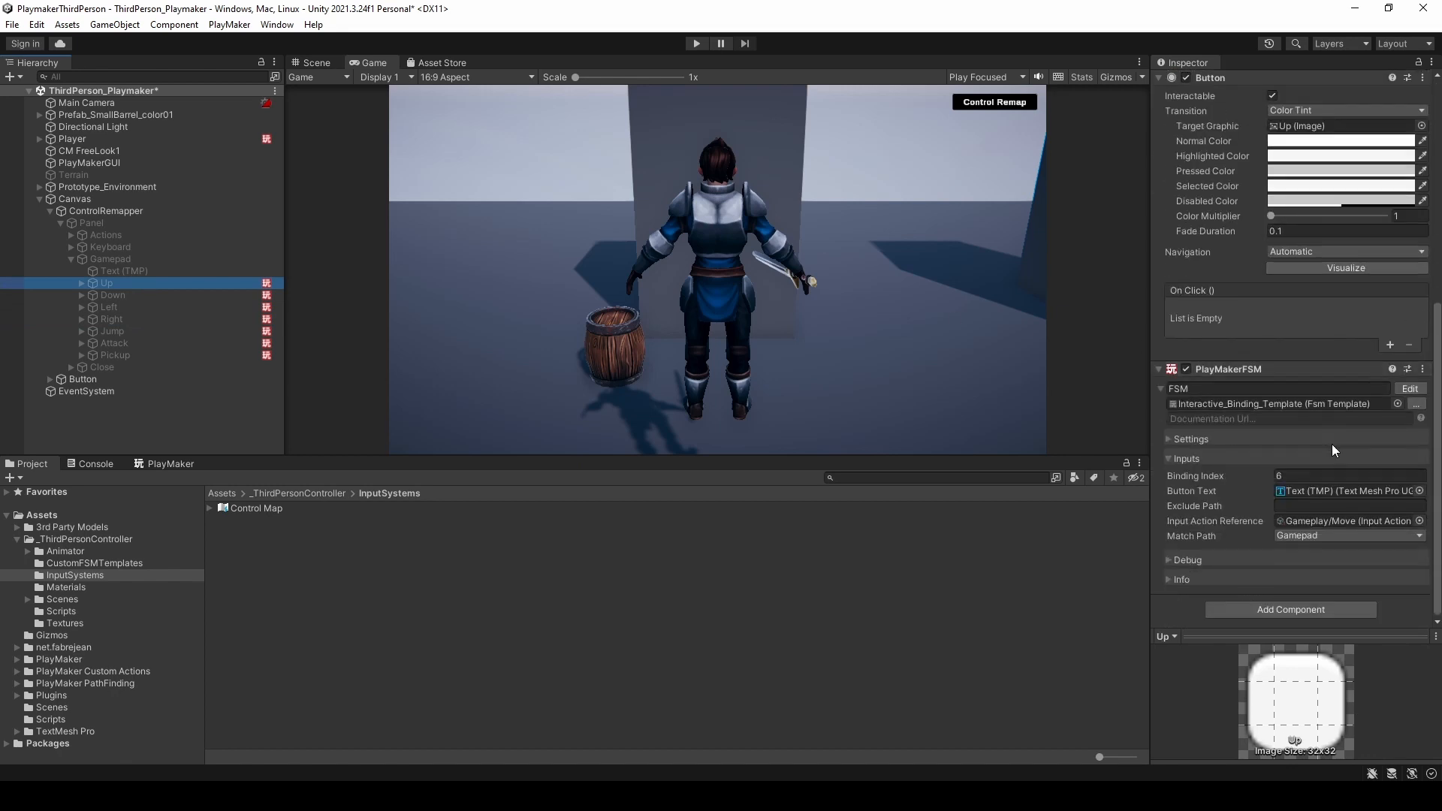
- Try to paste the copied path into the Up button's Exclude Path input, and clear the input
click(1290, 505)
key(ctrl+v)
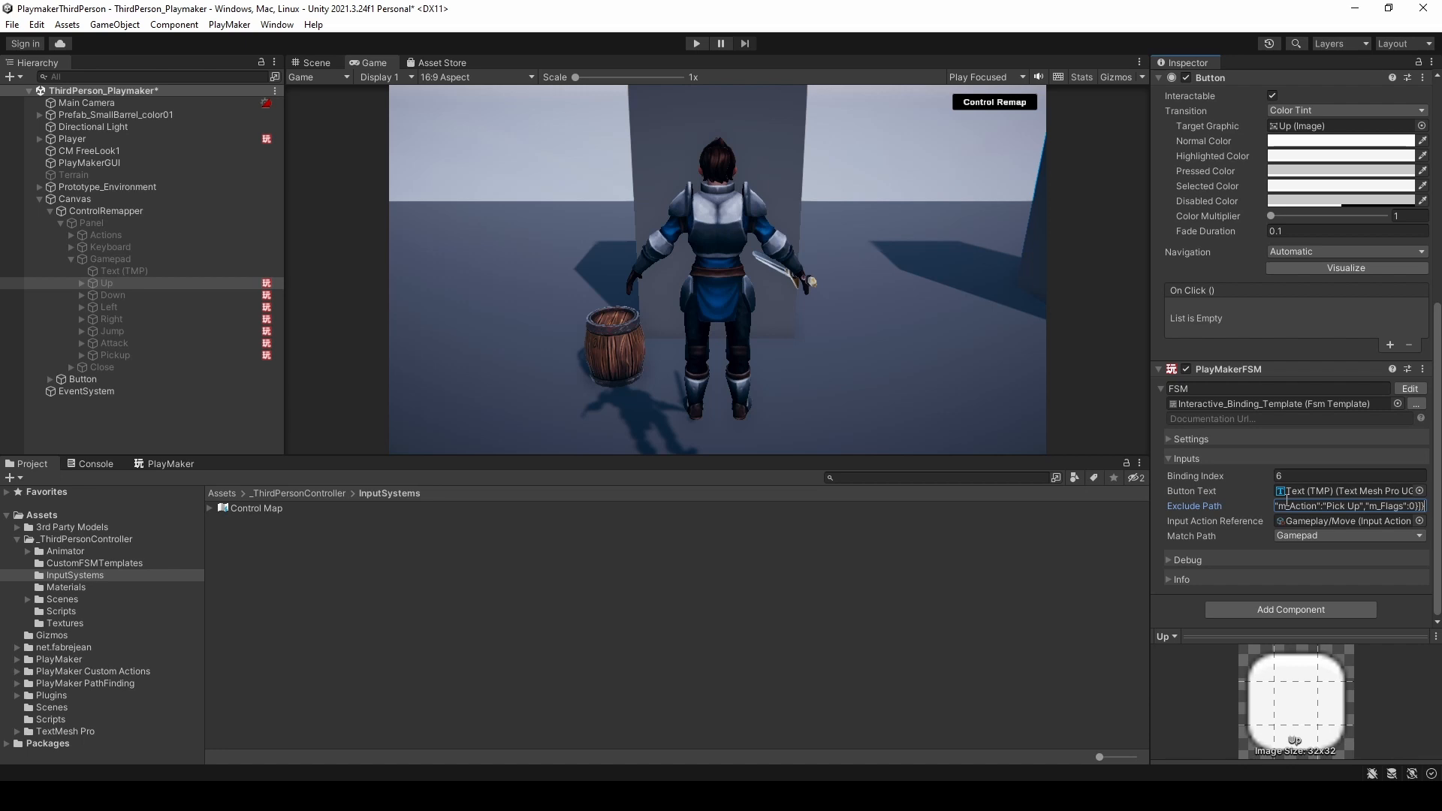
key(ctrl+a)
key(BackSpace)
- Open Notepad and paste the clipboard contents into an empty document
key(super)
text(note)
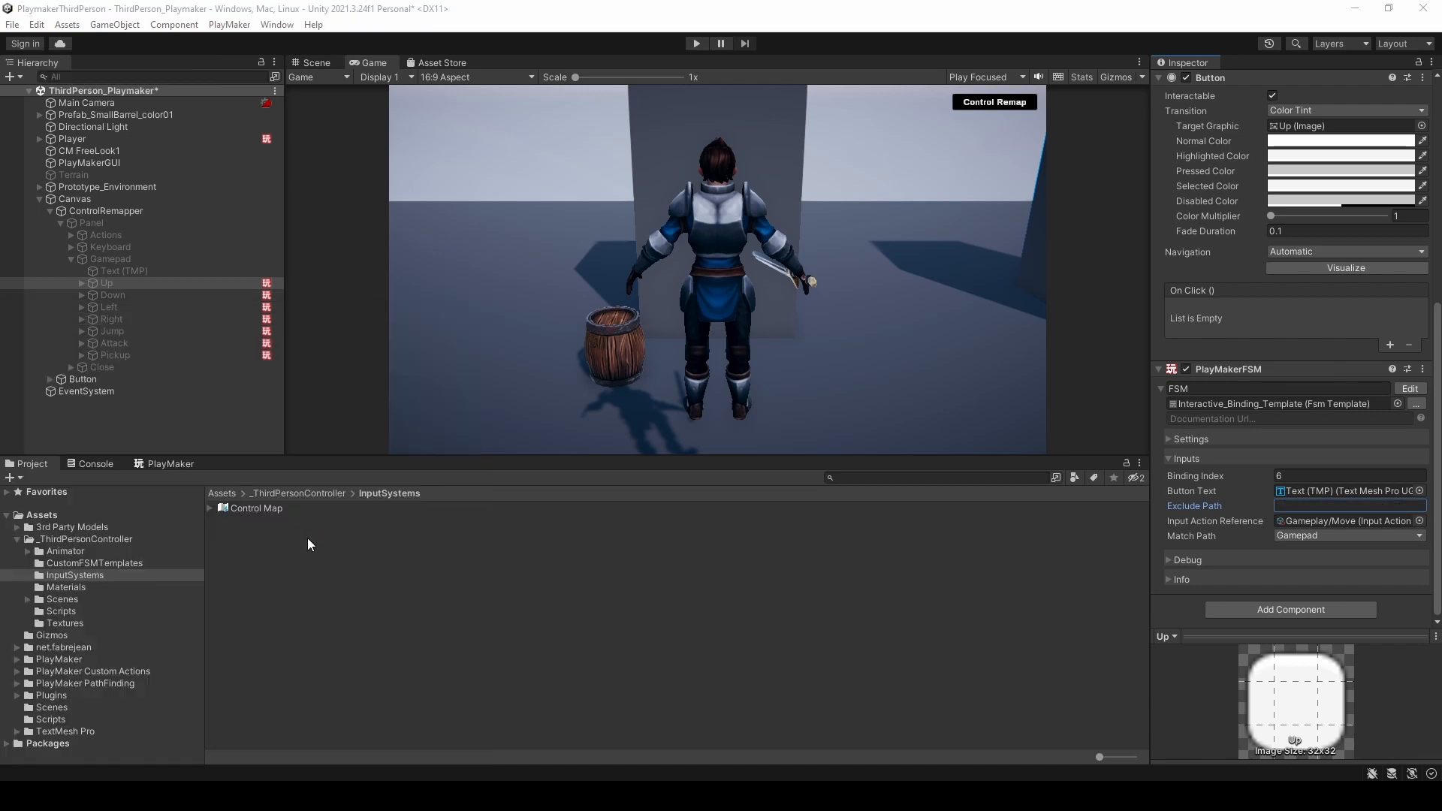
key(Return)
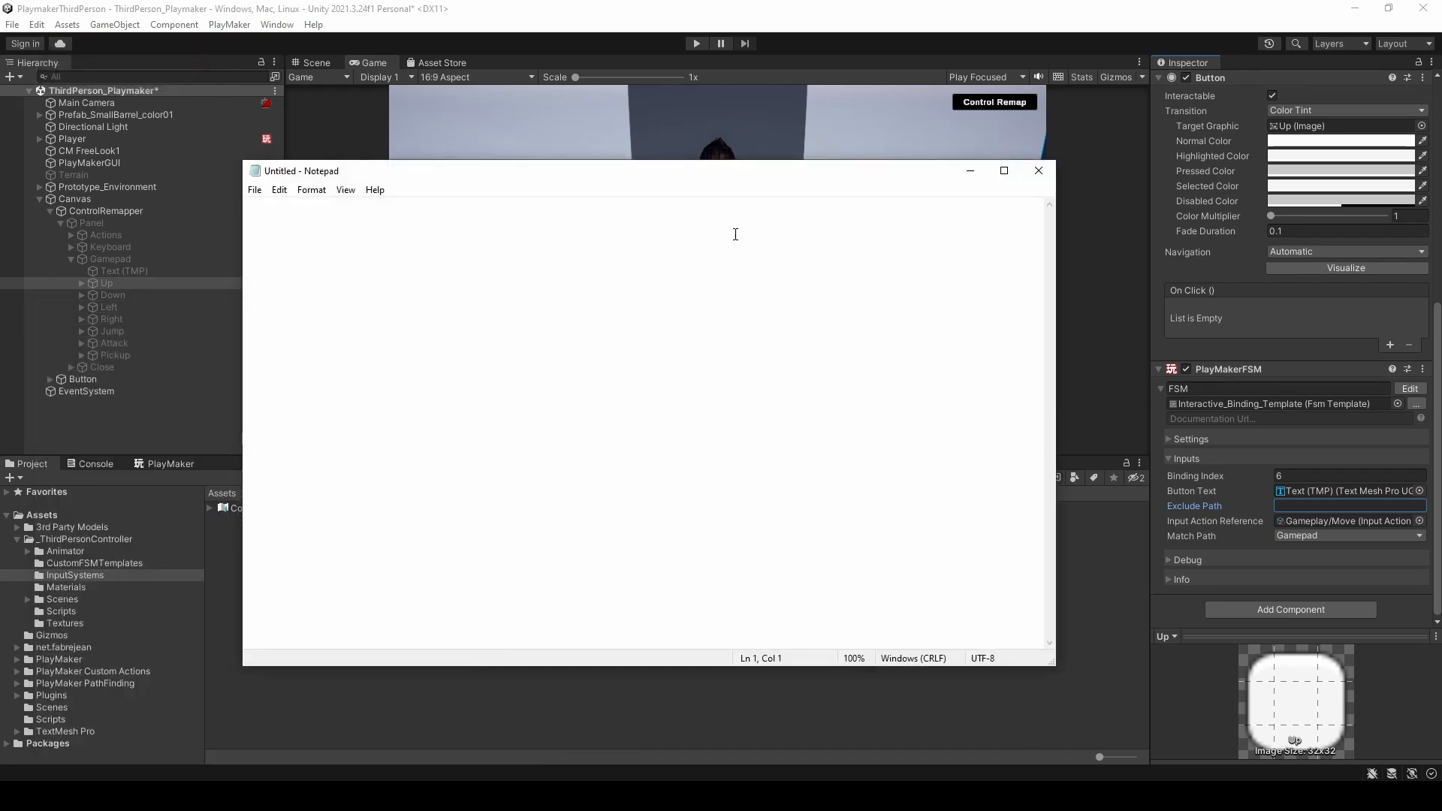
drag(709, 180, 799, 187)
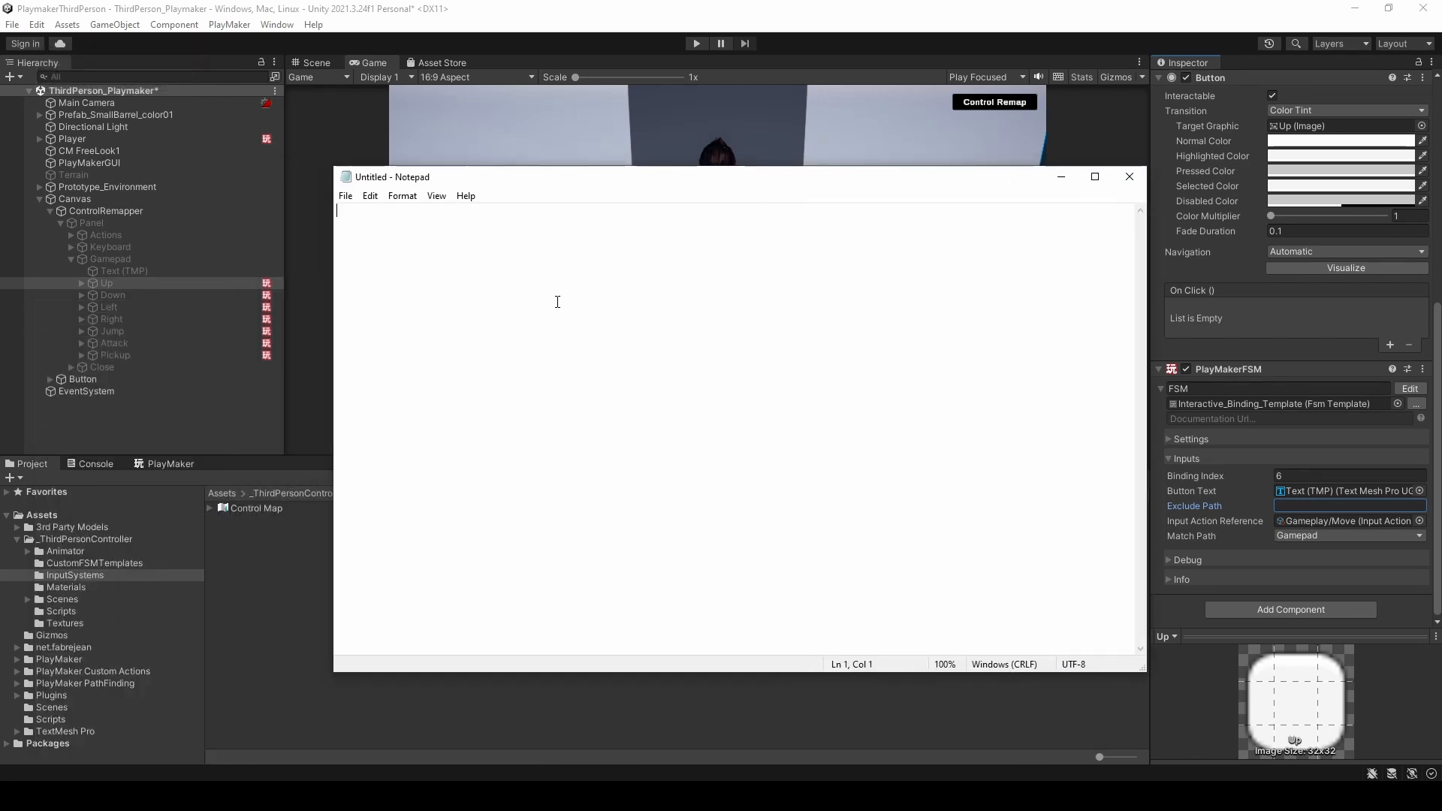
key(ctrl+v)
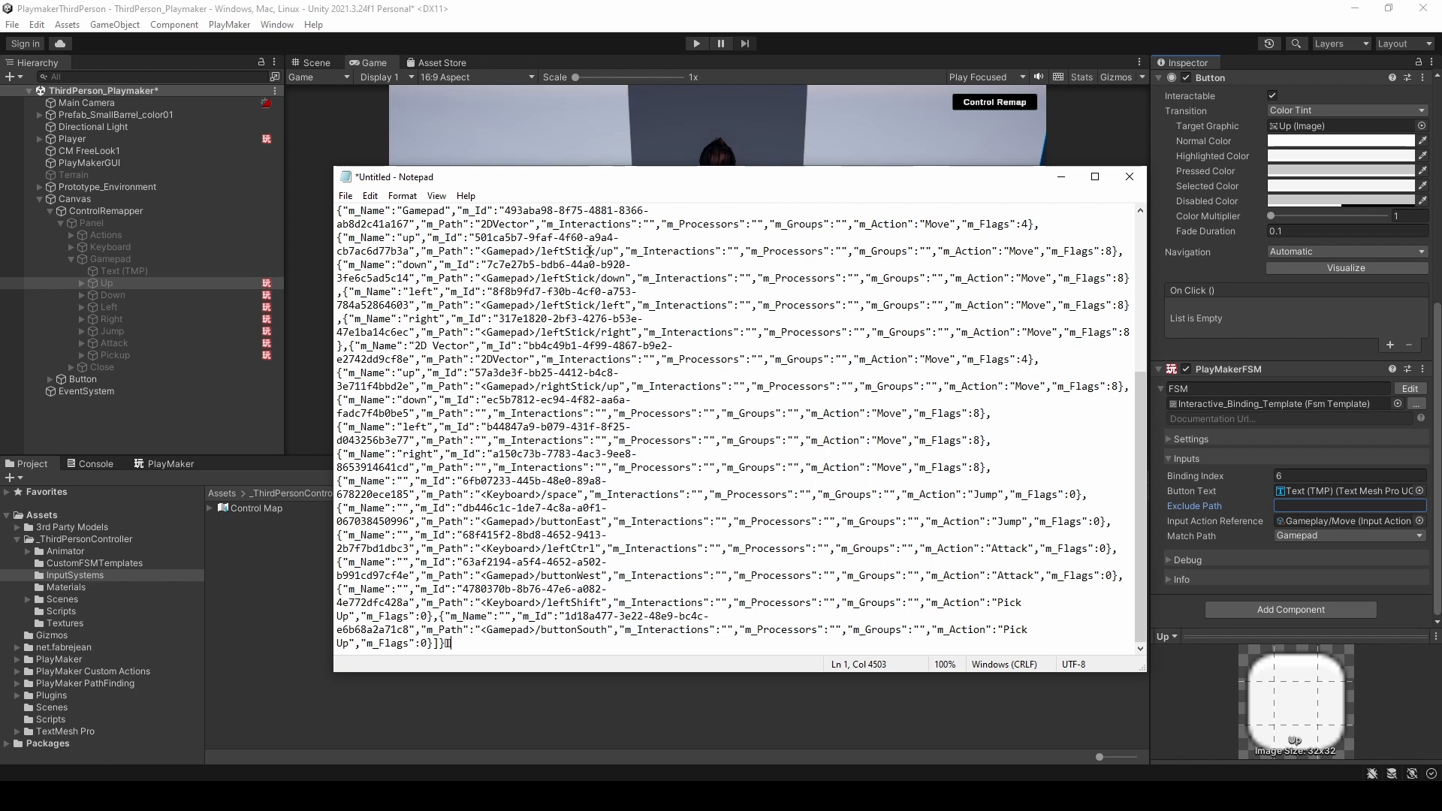
- Copy <Gamepad>/rightStick from the pasted text and close Notepad without saving
drag(337, 386, 1130, 386)
click(598, 386)
drag(599, 386, 482, 389)
key(ctrl+c)
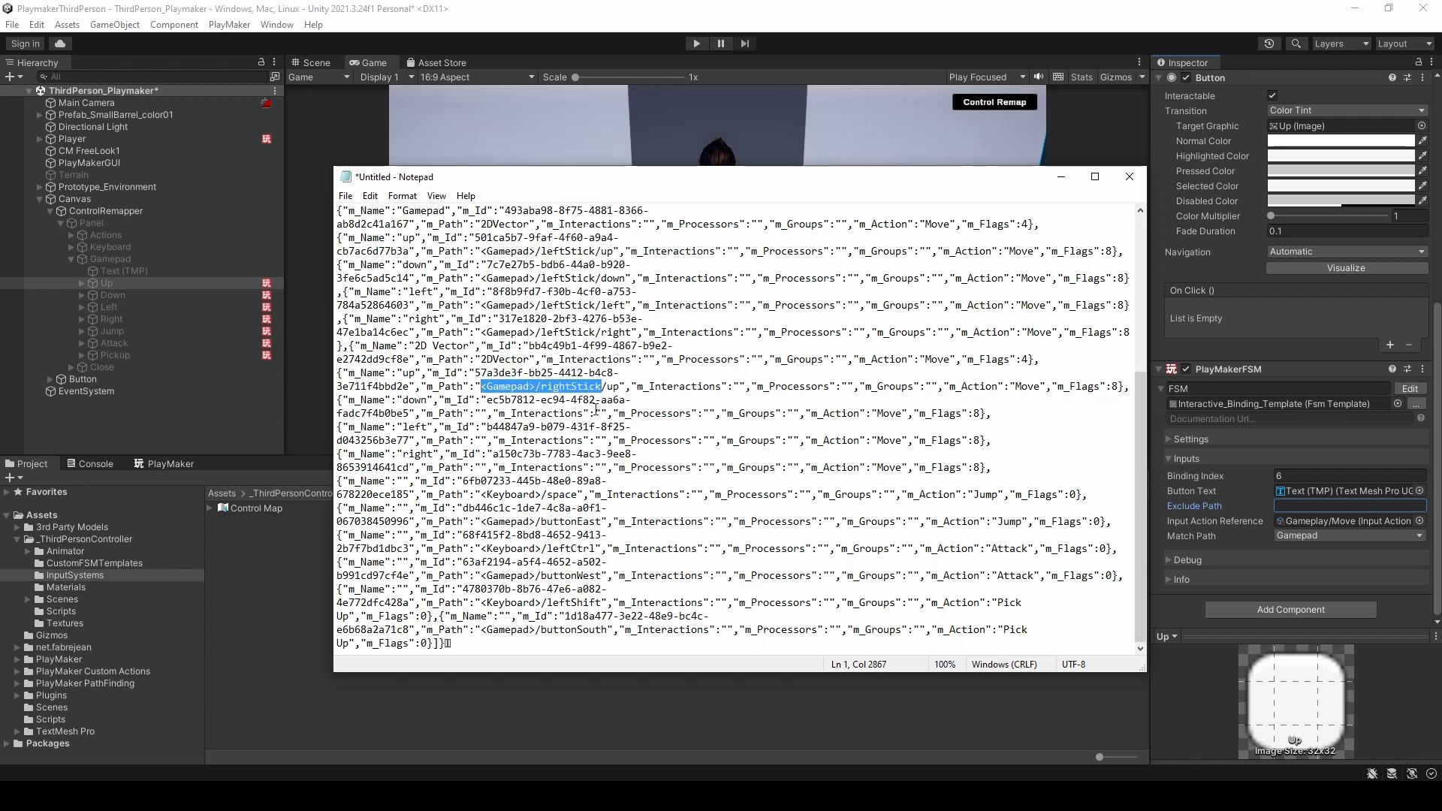
click(1130, 177)
click(744, 400)
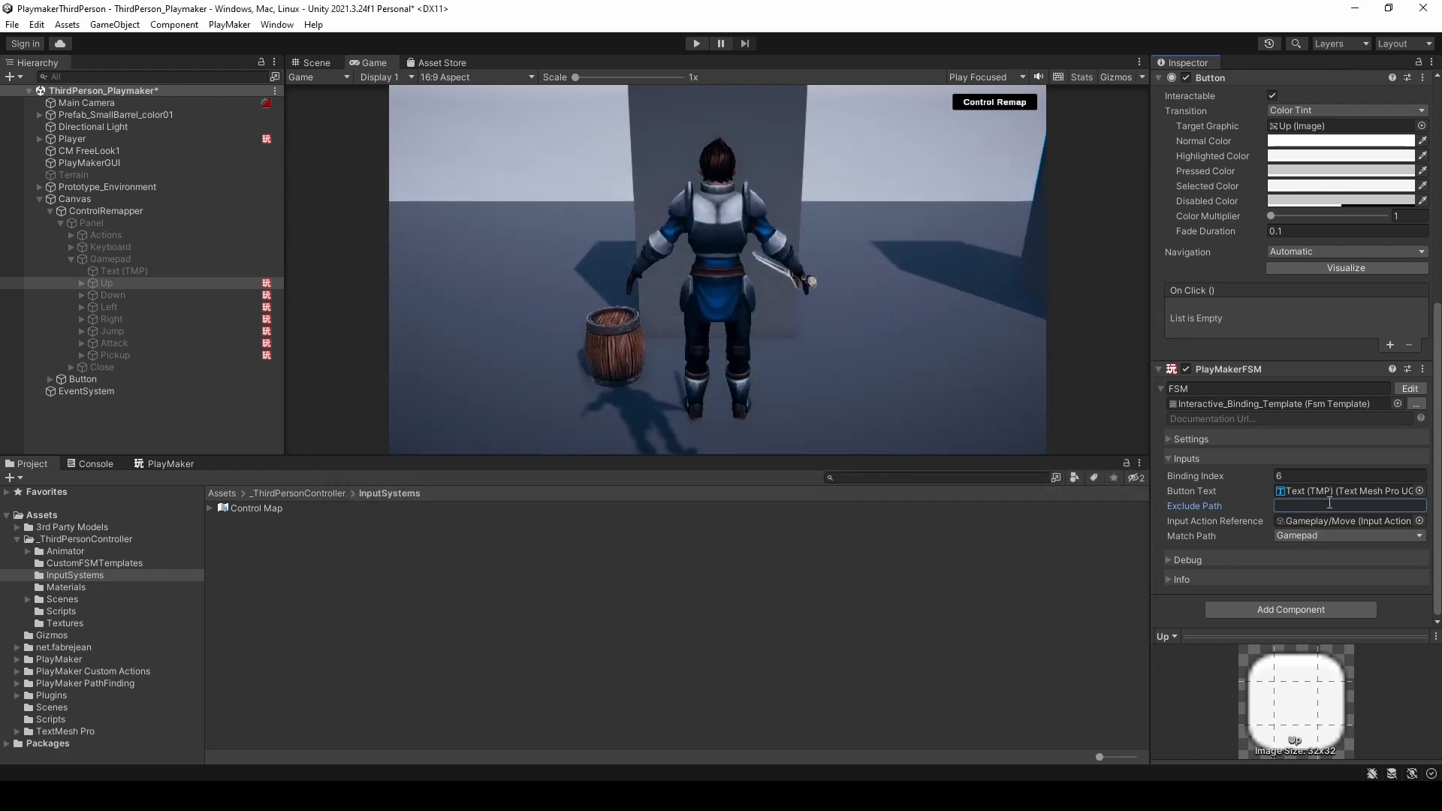
- Set the Up button's Exclude Path to <Gamepad>/rightStick and copy that value
key(ctrl+v)
drag(1395, 505, 1178, 503)
key(ctrl+c)
- Set Exclude Path to <Gamepad>/rightStick on the Down, Left and Right buttons of the Gamepad group
click(160, 296)
click(1292, 505)
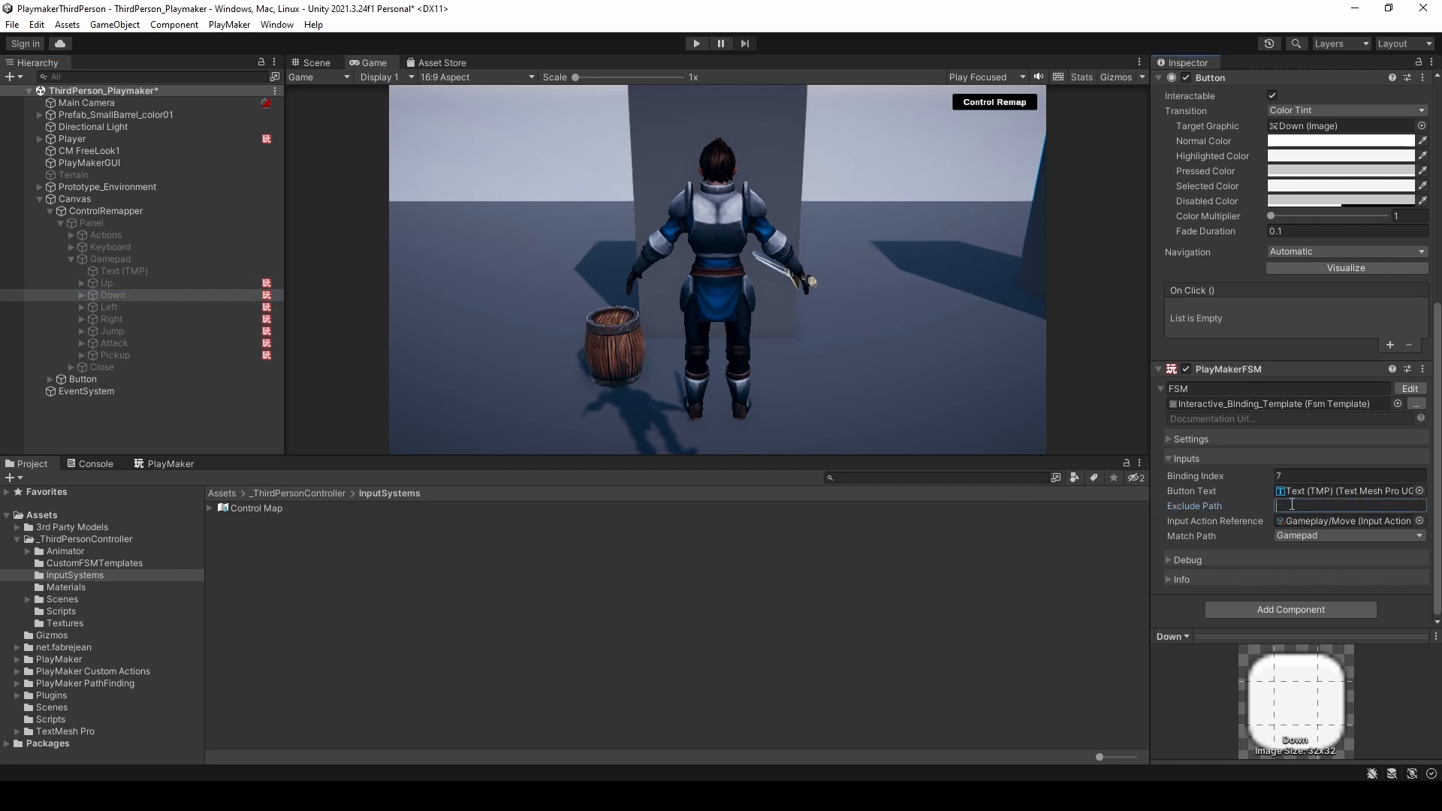
click(155, 308)
click(1277, 506)
key(ctrl+v)
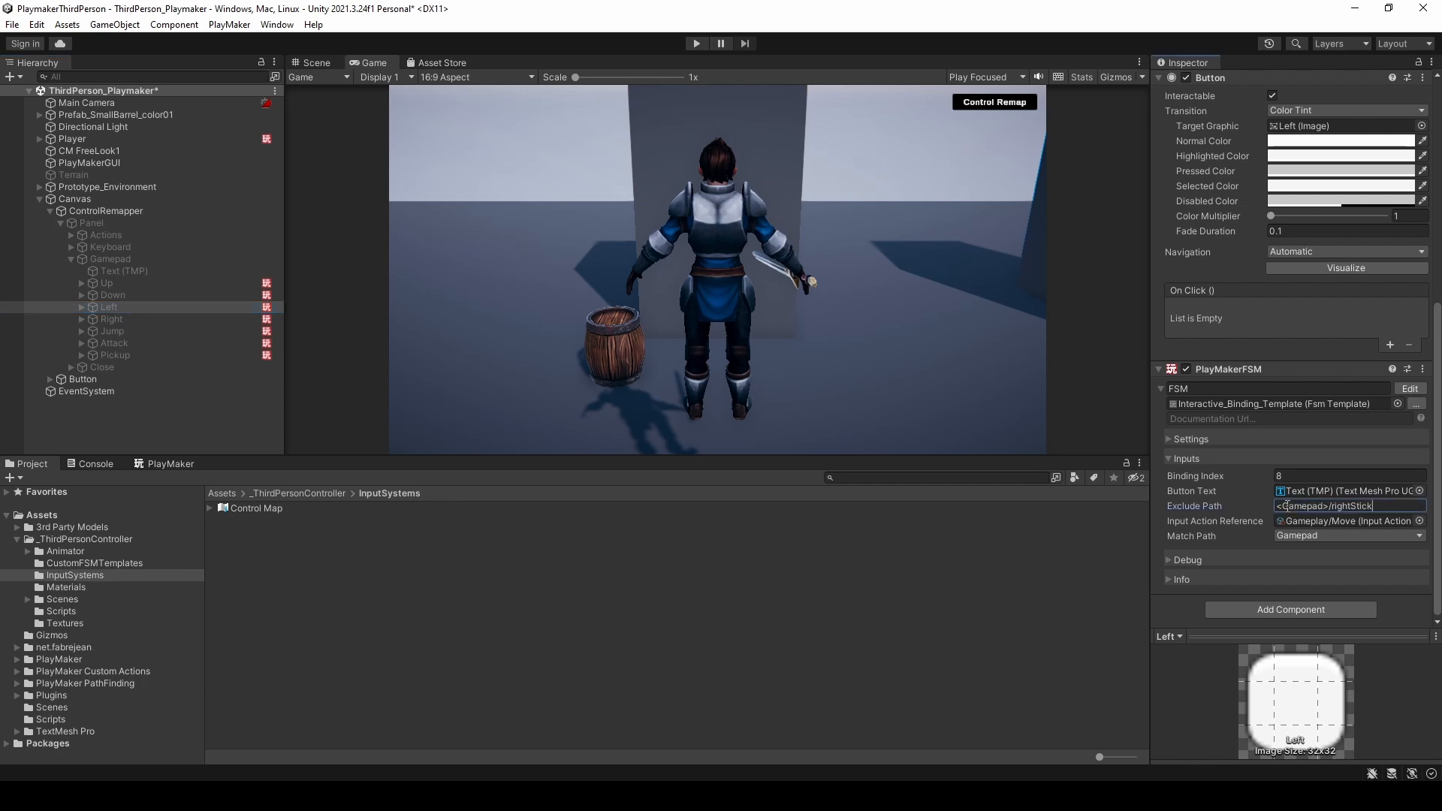
click(124, 321)
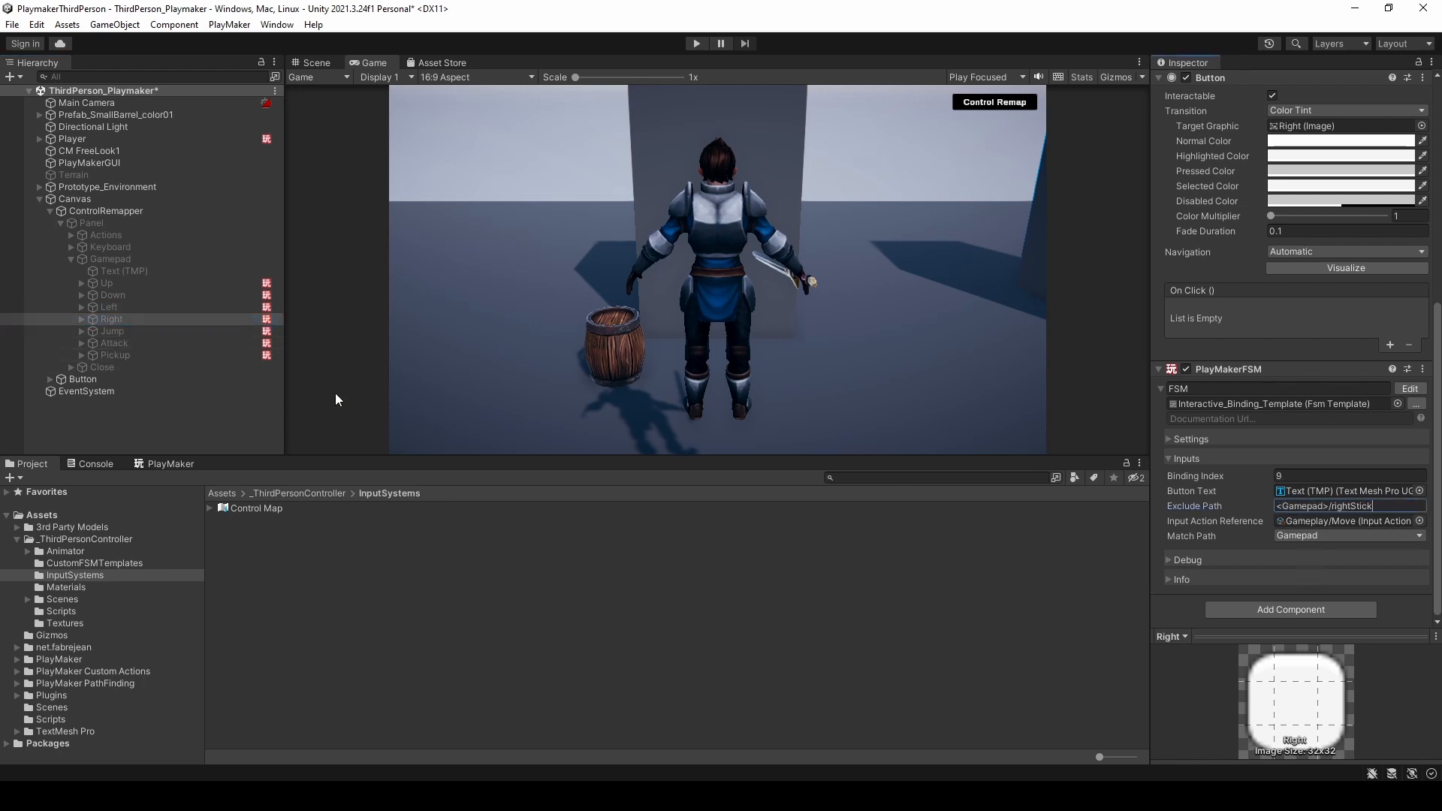
- Set Exclude Path to <Gamepad>/rightStick on the Jump, Attack and Pickup buttons of the Gamepad group and save the scene
click(132, 332)
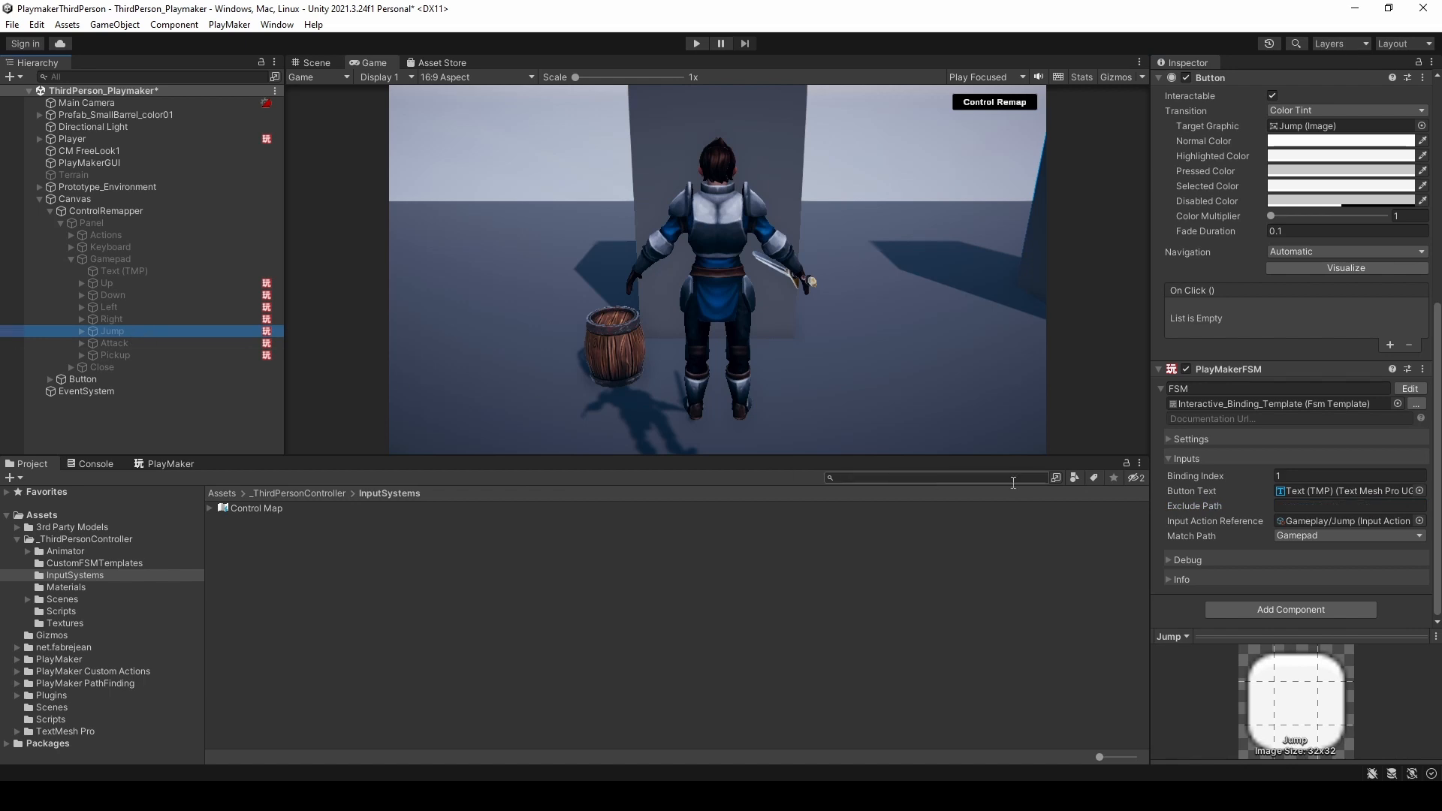
click(1292, 506)
key(ctrl+v)
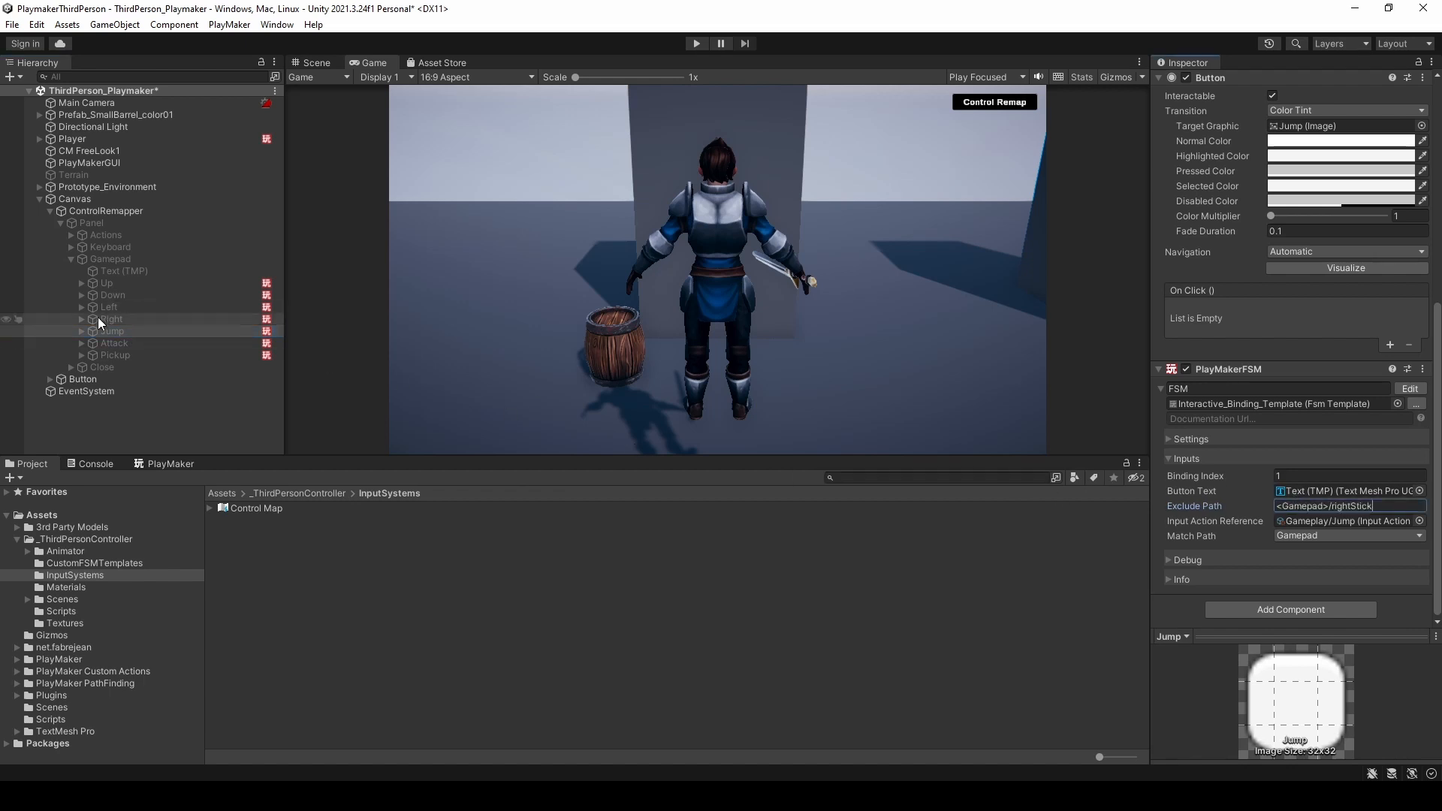
click(121, 344)
click(1279, 505)
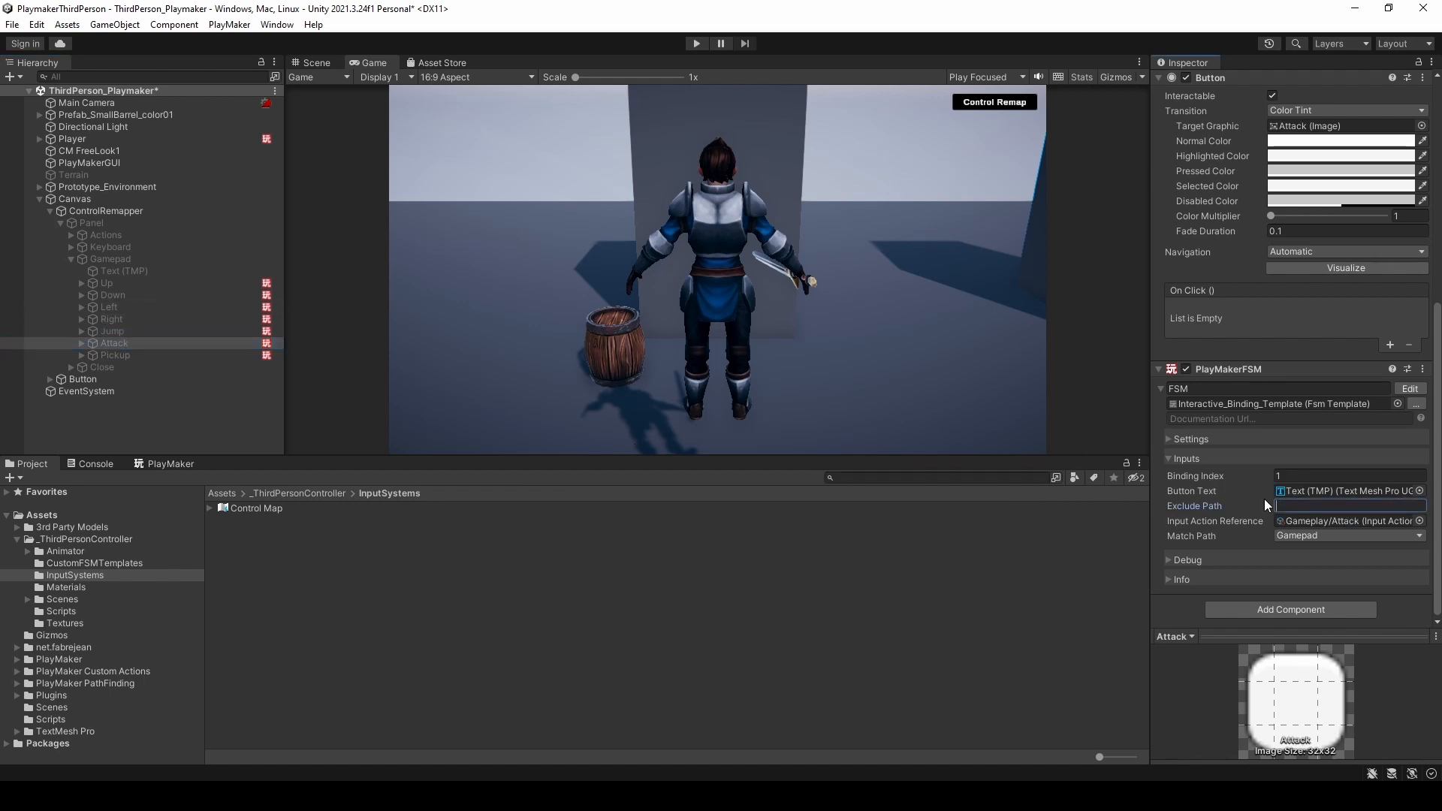
click(130, 355)
click(1308, 505)
key(ctrl+v)
key(ctrl+s)
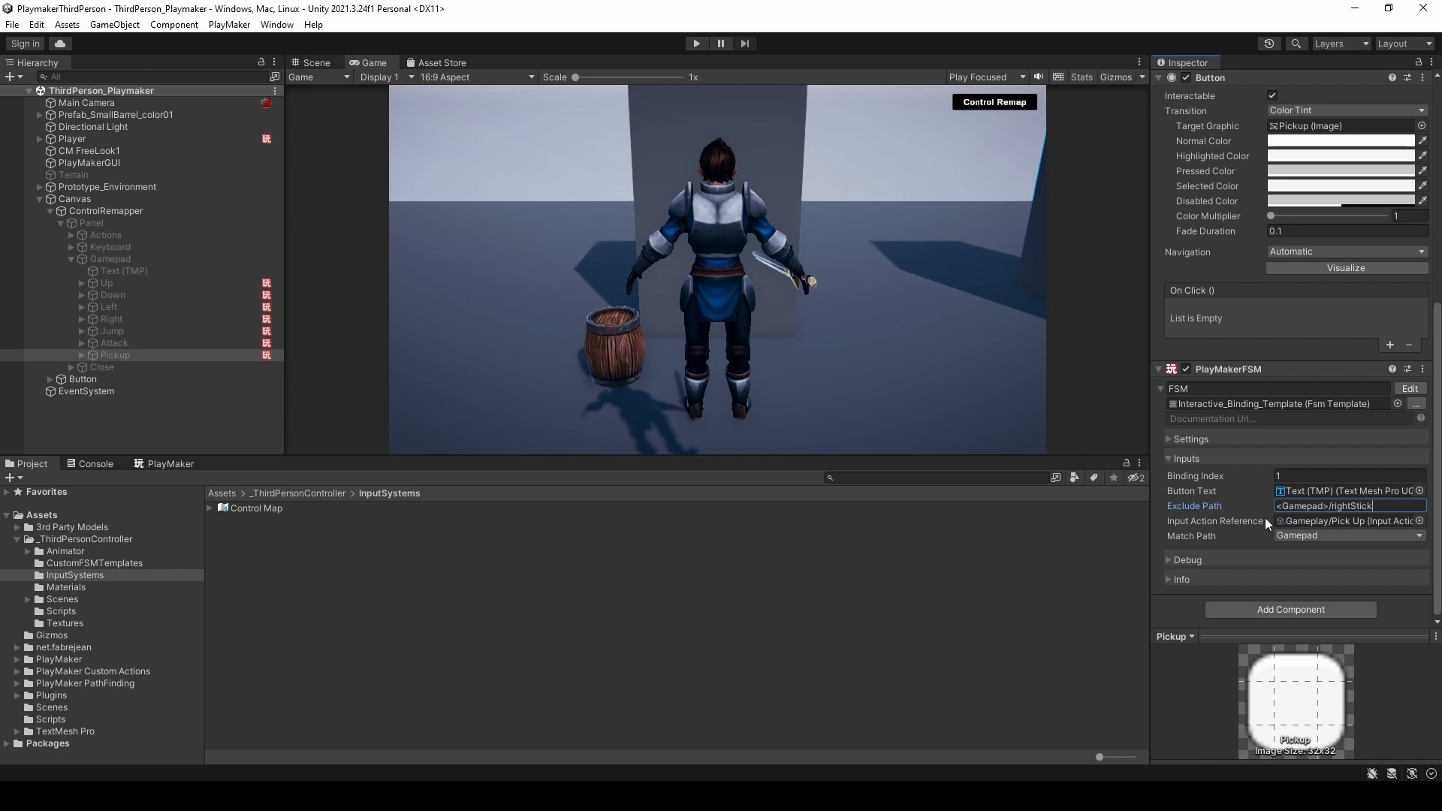
key(Return)
- Play the scene and test rebinding the four gamepad movement directions, using D-Pad/Up, D-Pad/Down and D-Pad/Left for Up, Down and Left
click(695, 42)
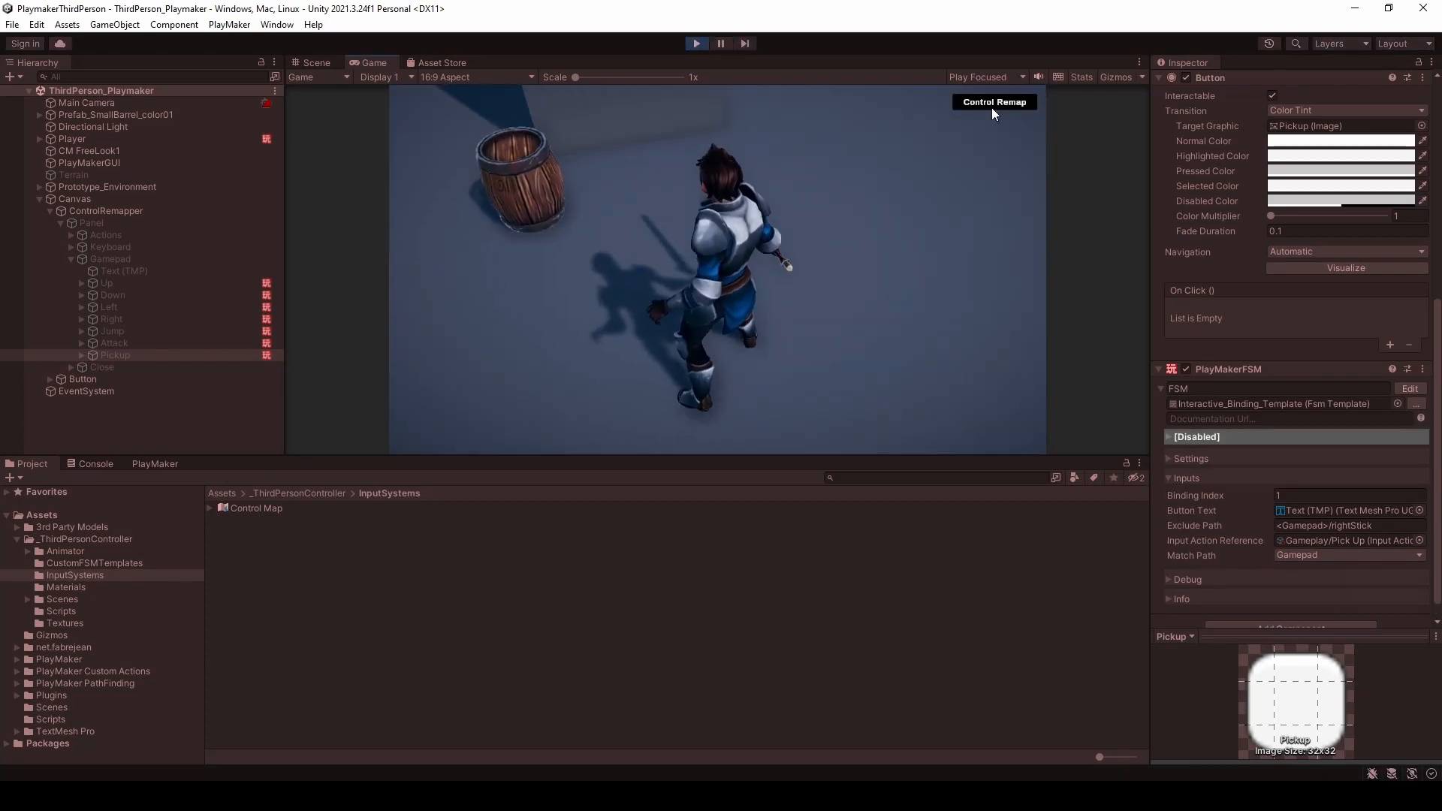
click(992, 106)
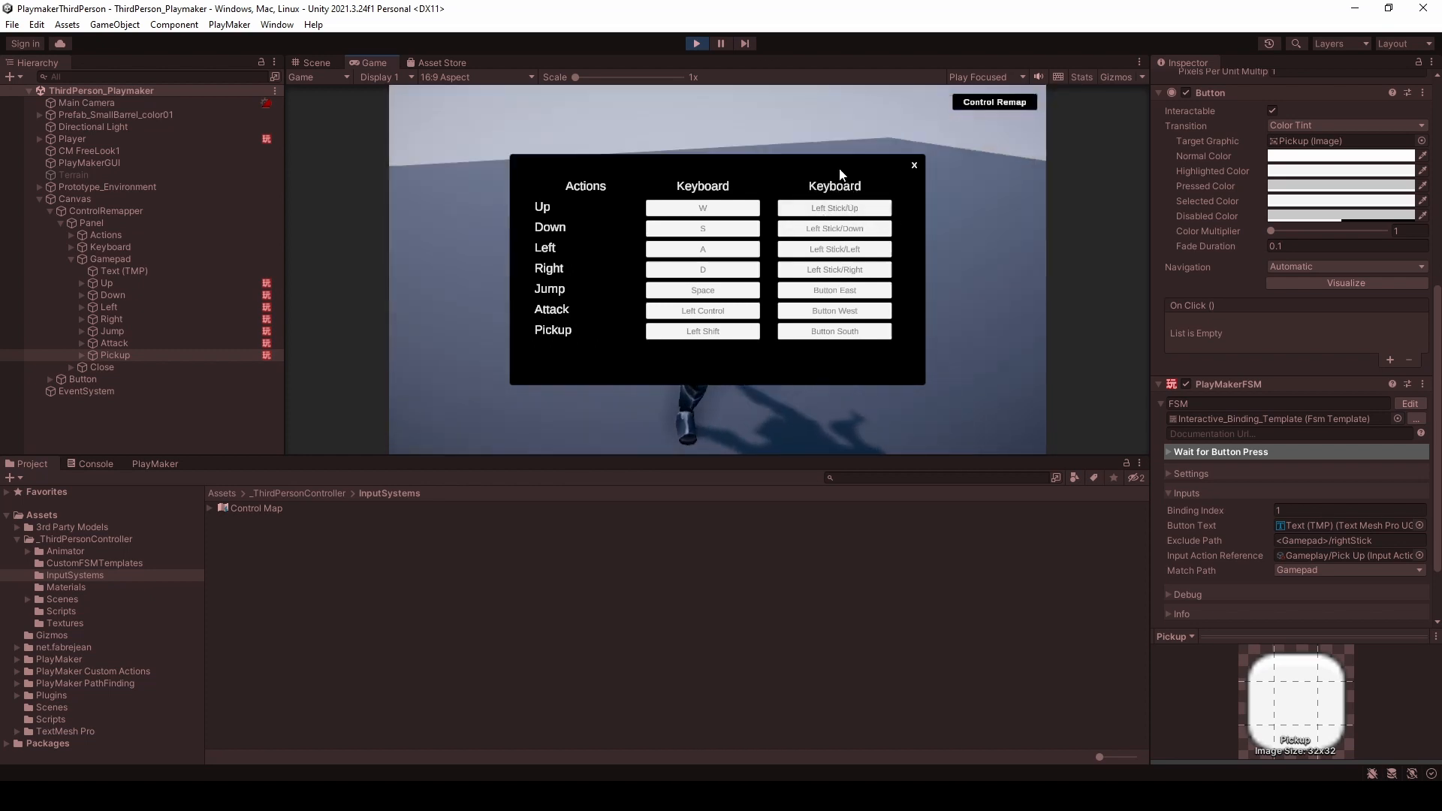
click(834, 203)
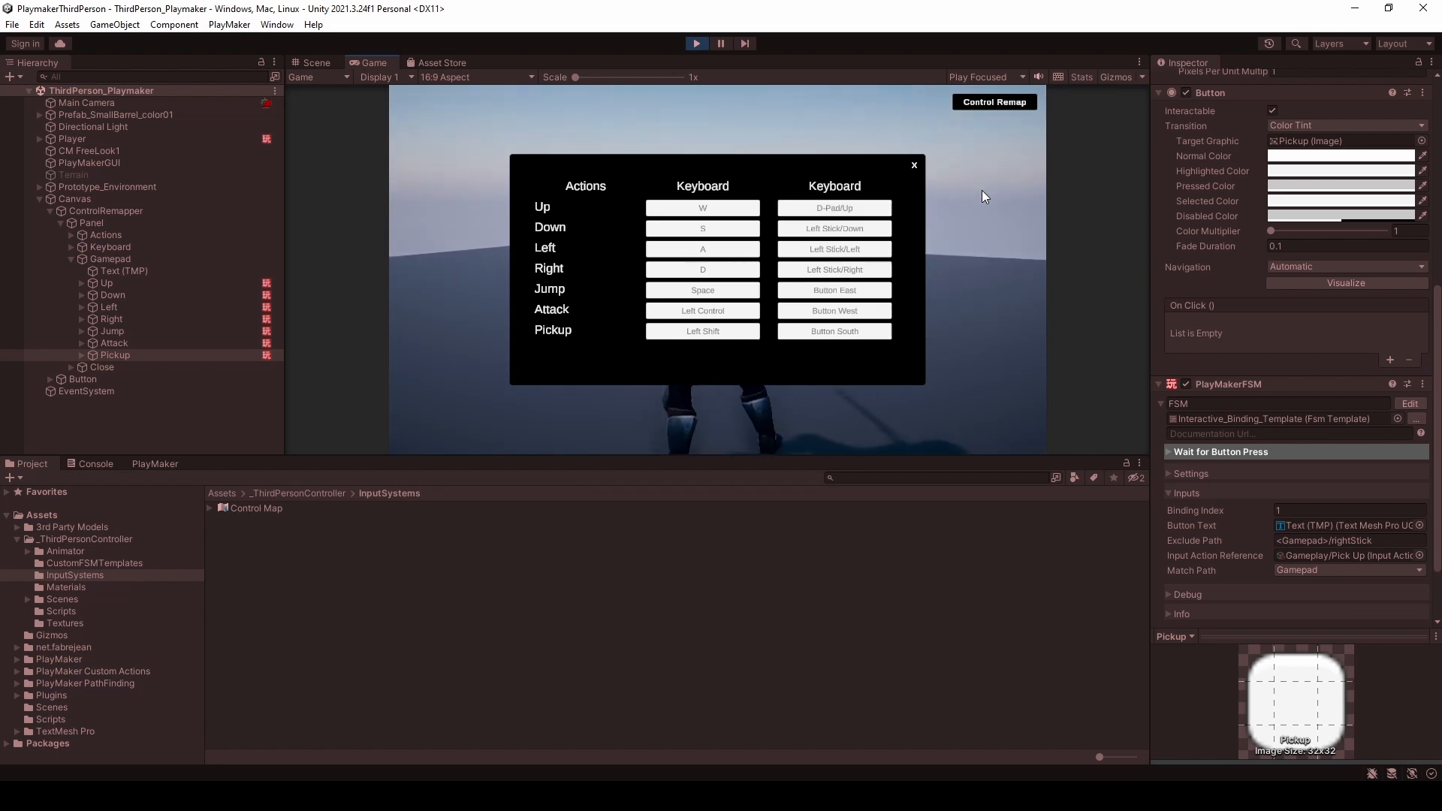
click(857, 230)
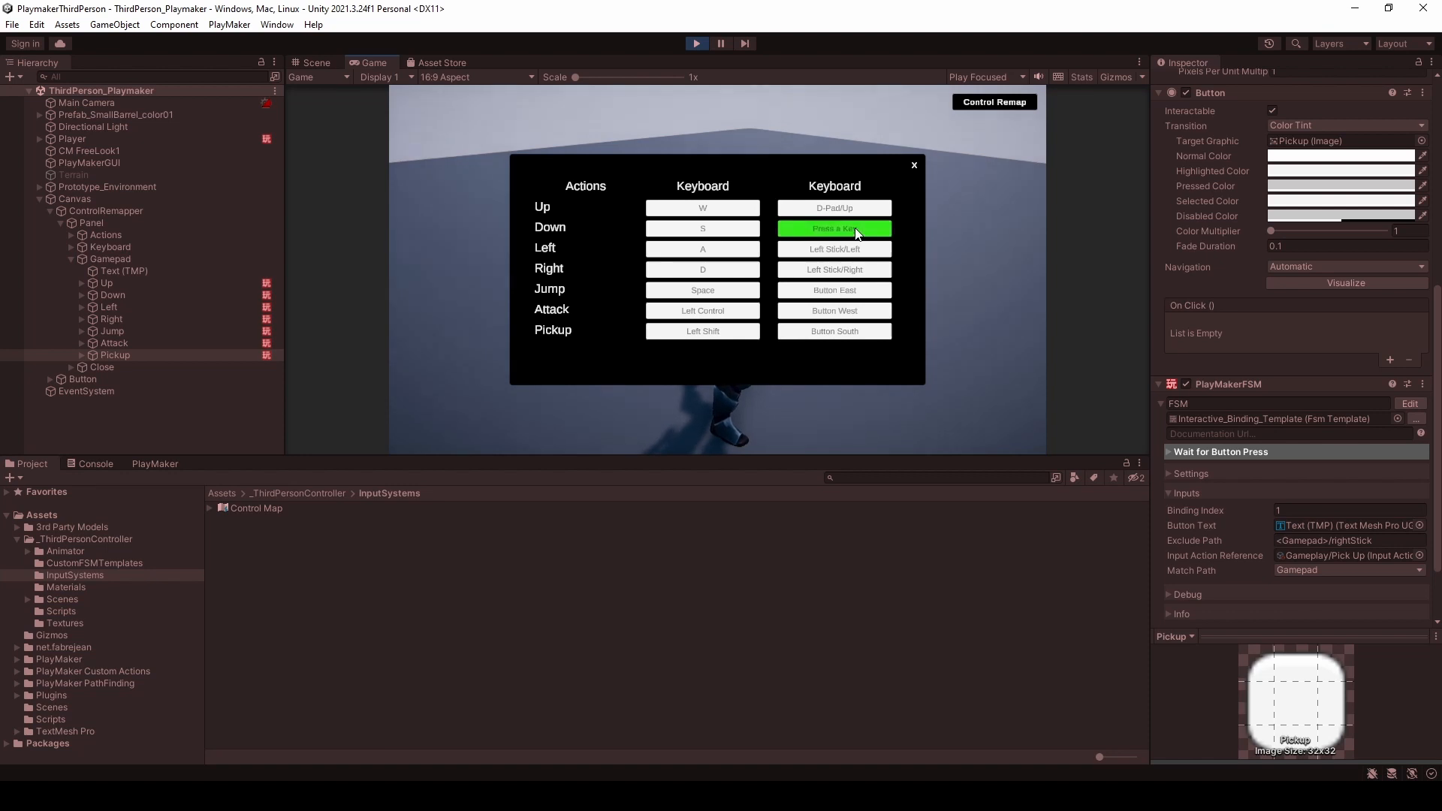
click(854, 250)
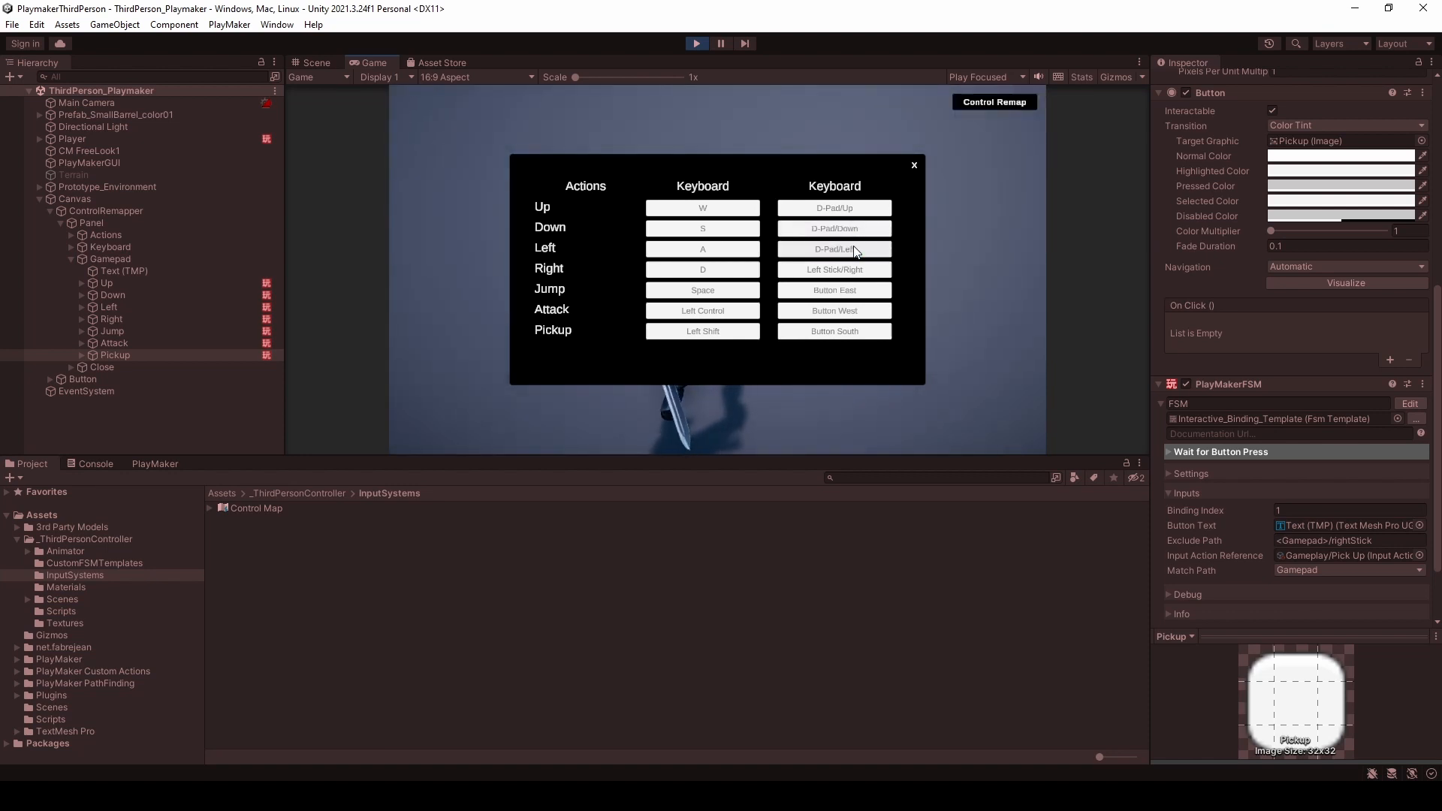
click(855, 271)
click(909, 167)
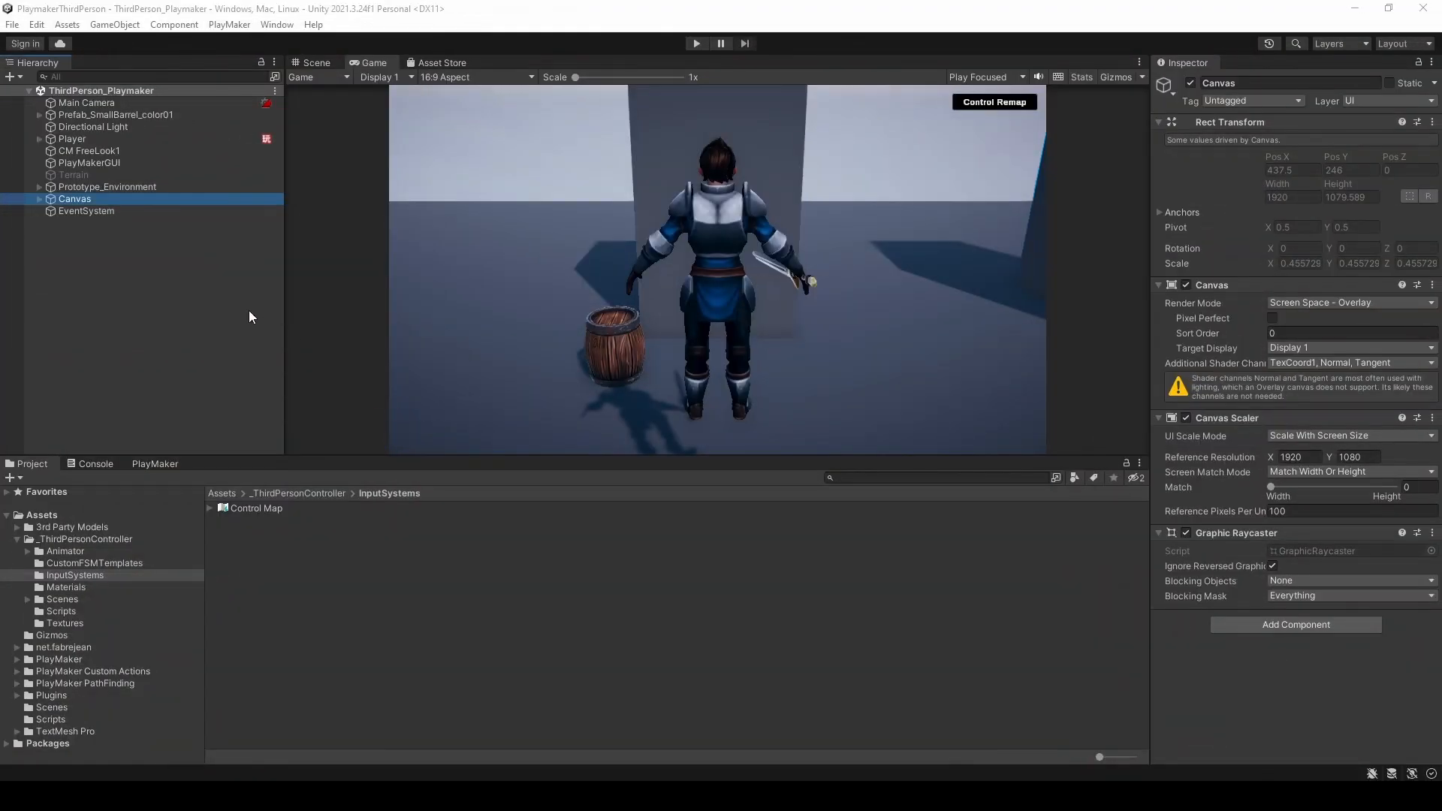
- Activate the Panel object under Canvas > ControlRemapper so the remap panel is shown in edit mode
click(37, 199)
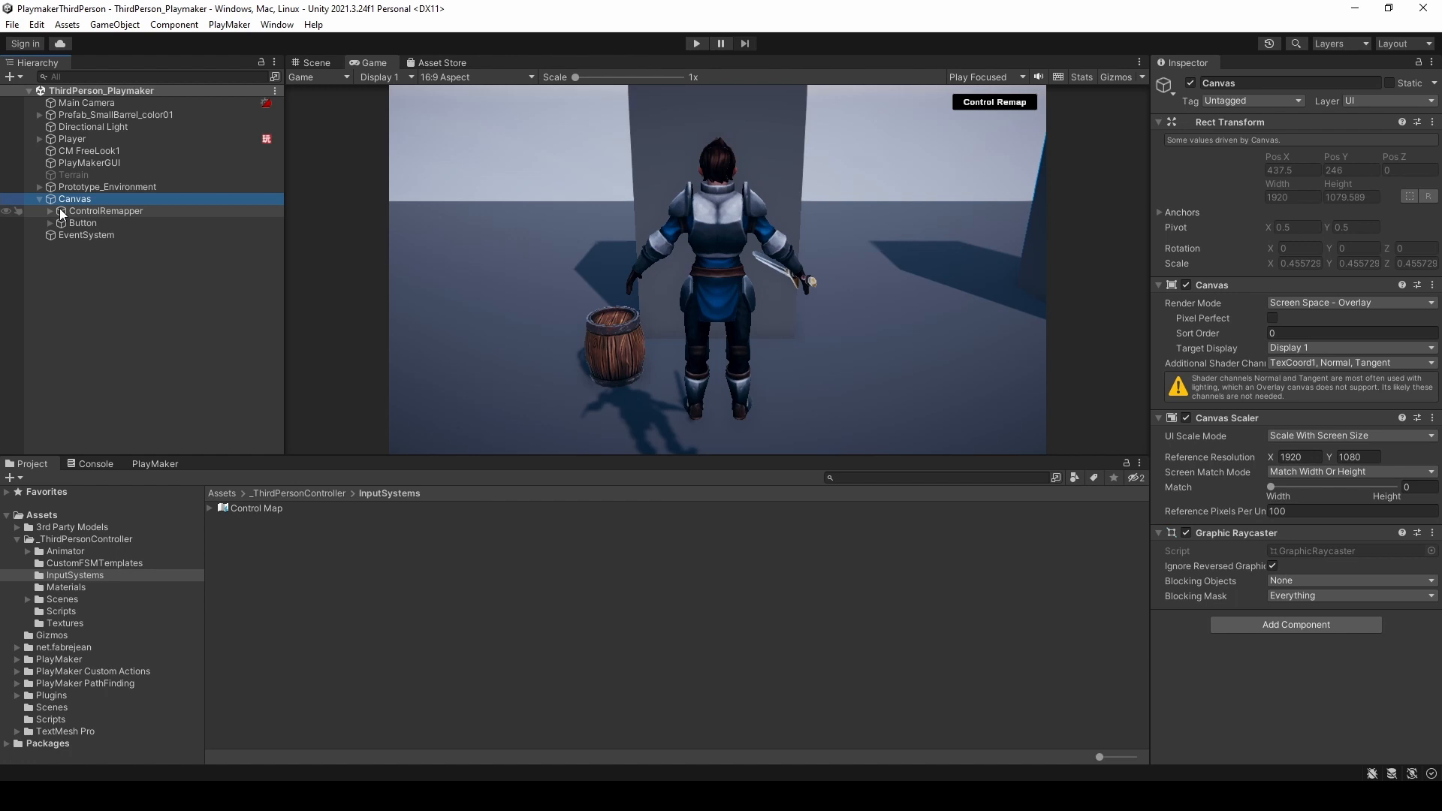
click(48, 213)
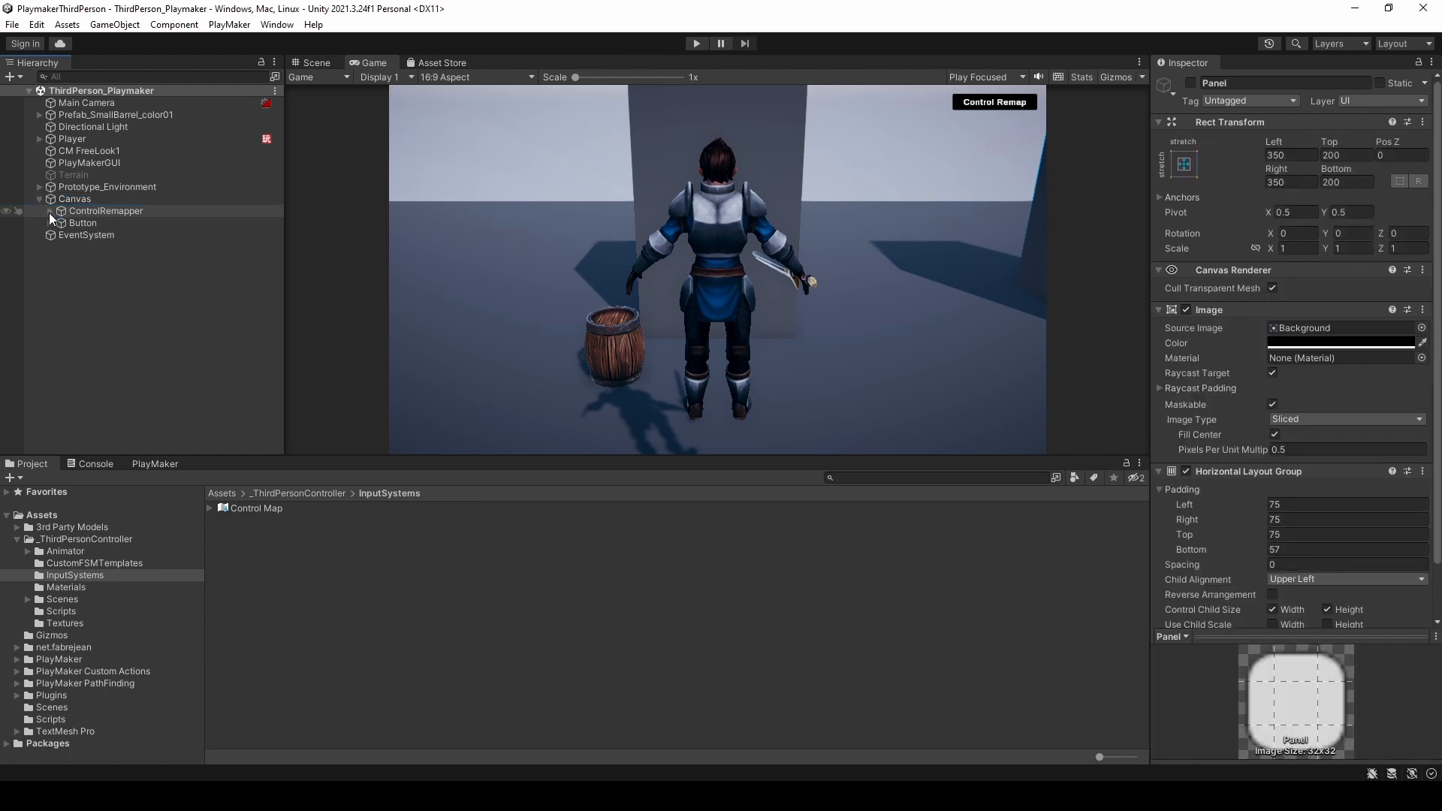
click(49, 212)
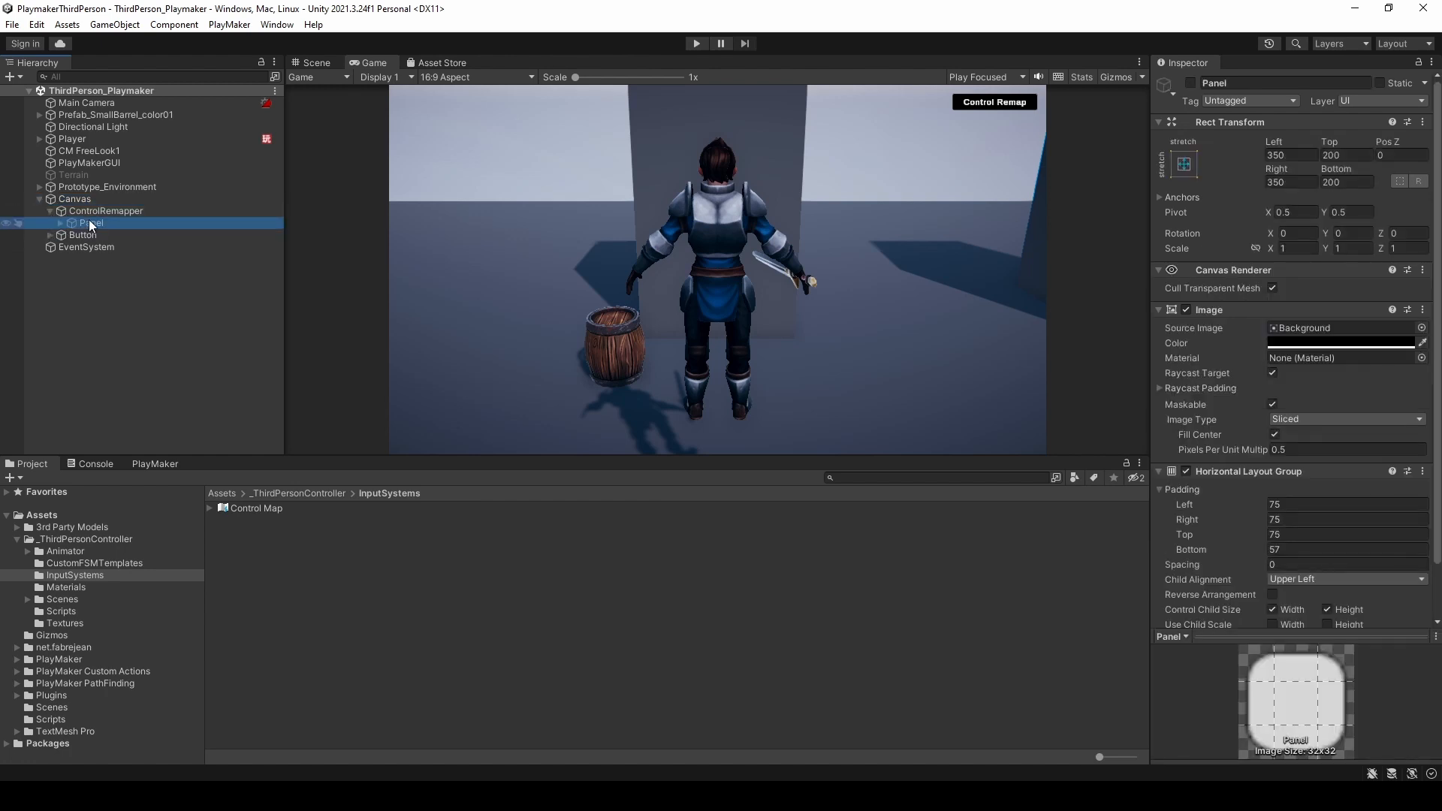
click(1183, 82)
click(1192, 83)
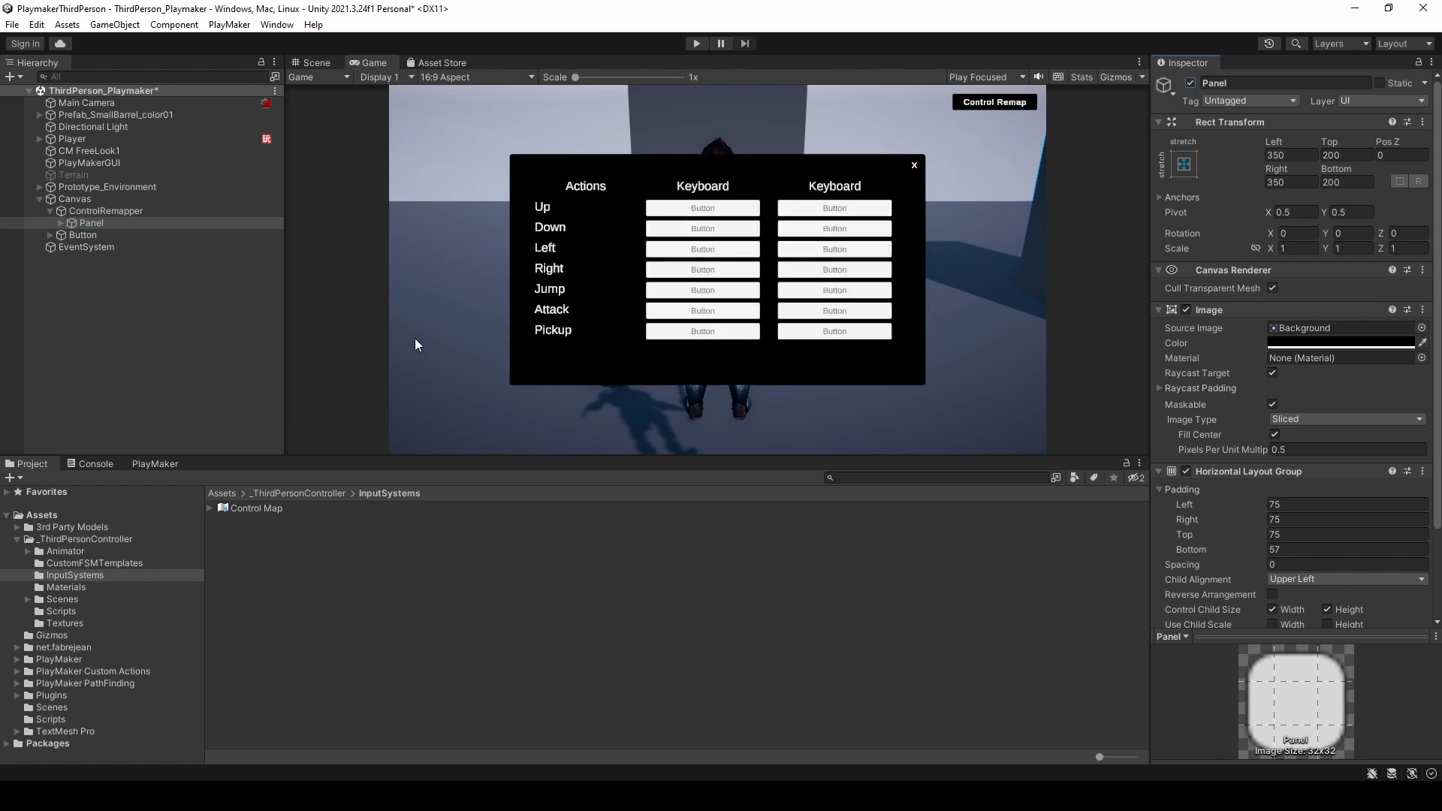
- Add a Button - TextMeshPro object as a child of the remapper's Panel
click(60, 224)
right_click(93, 221)
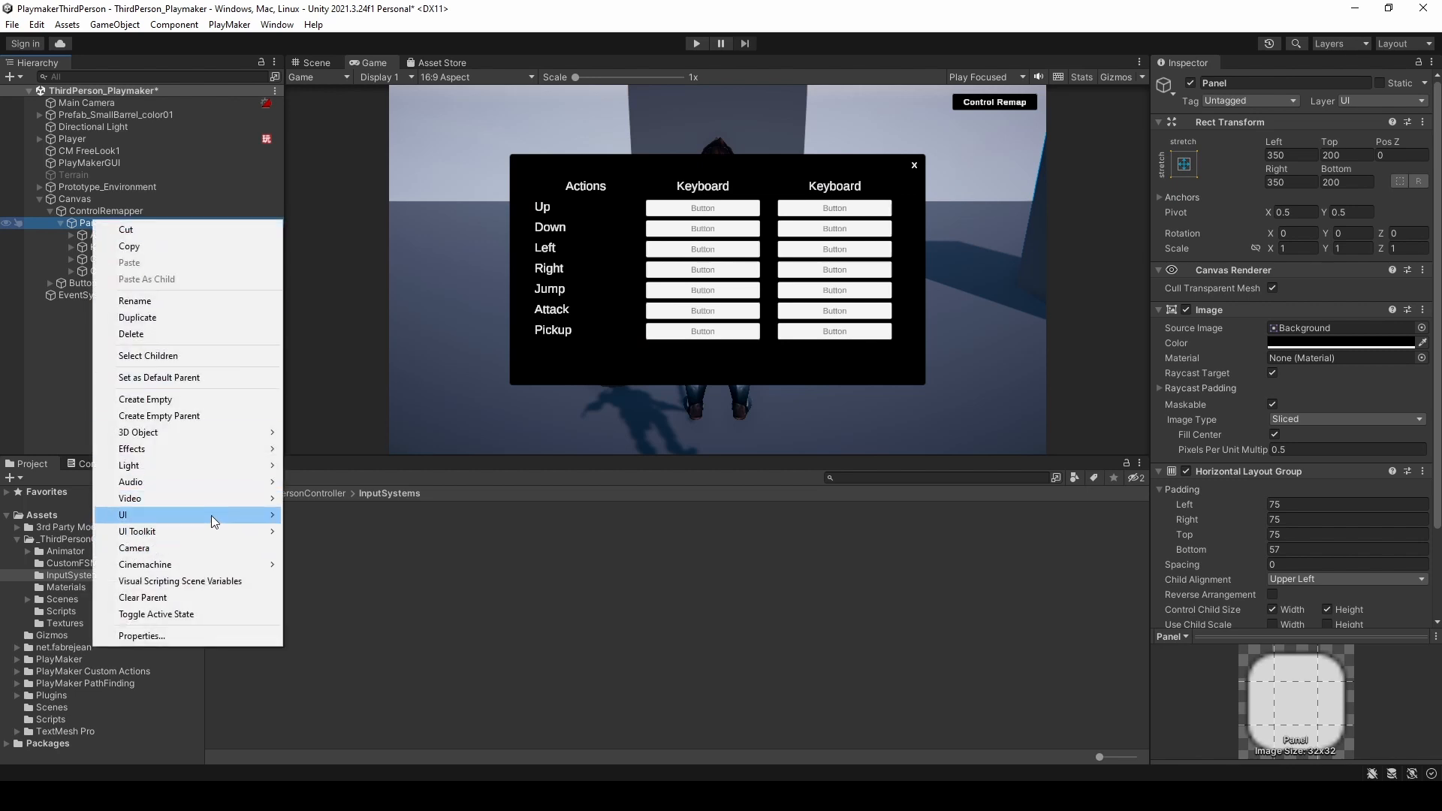
mouse_move(211, 521)
click(345, 651)
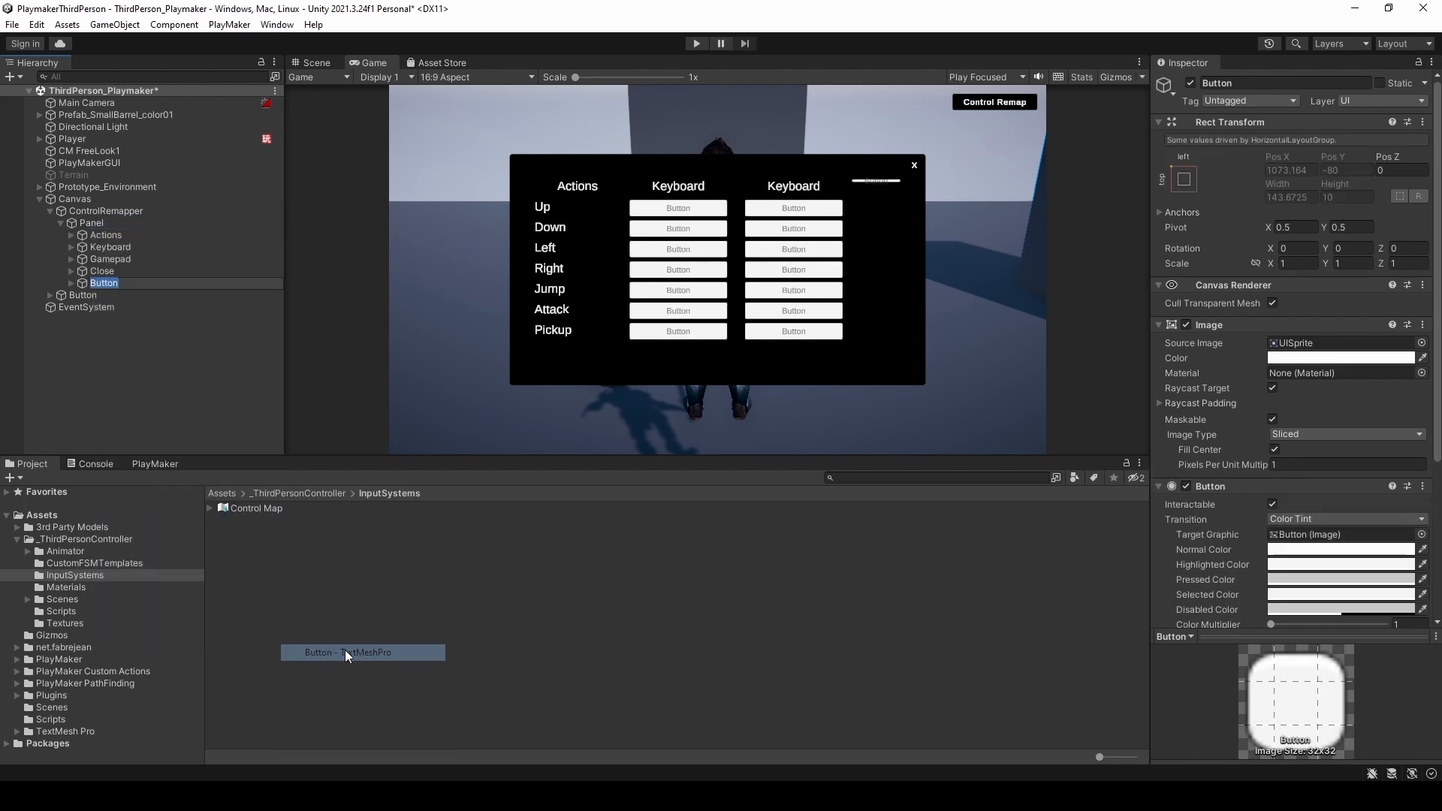
click(128, 209)
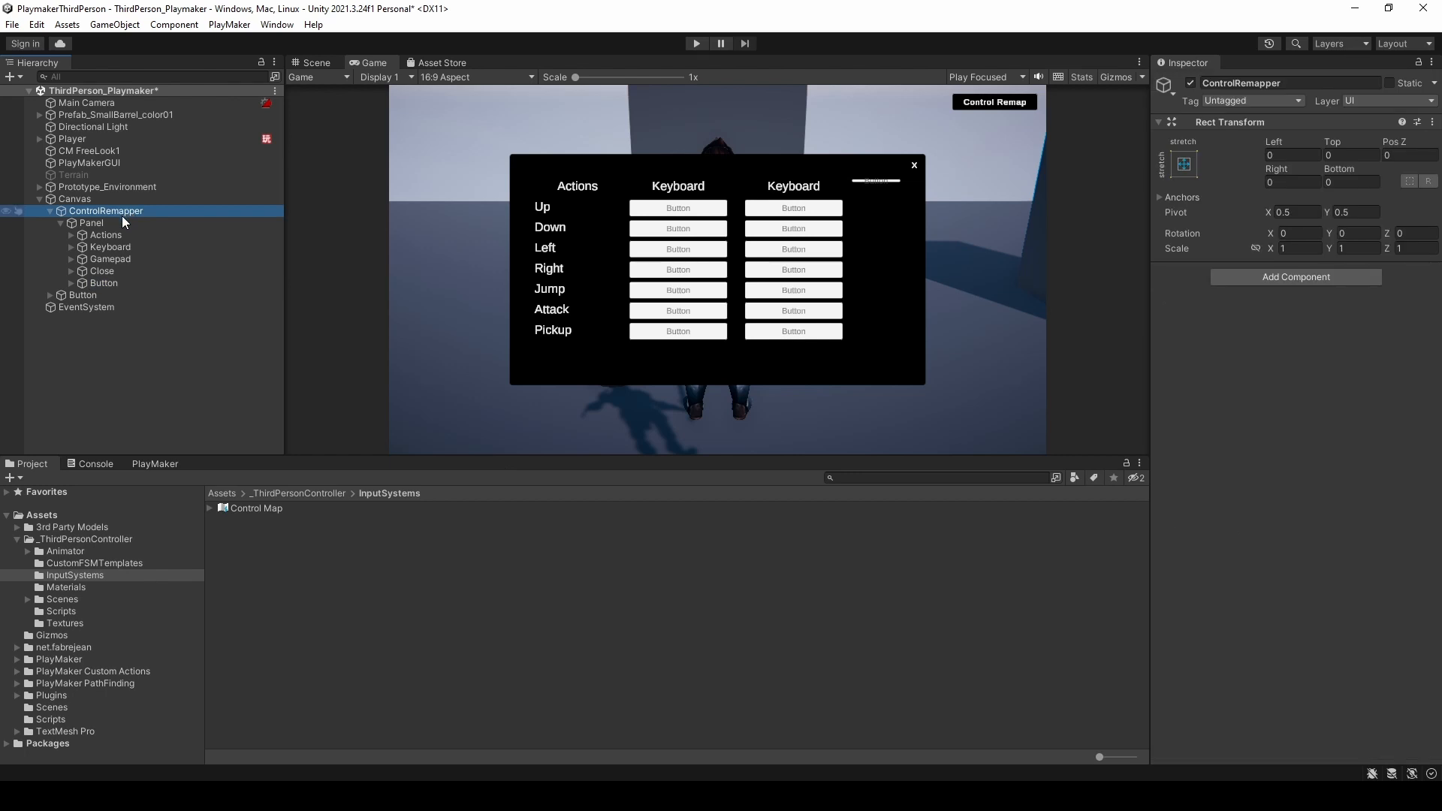
click(113, 223)
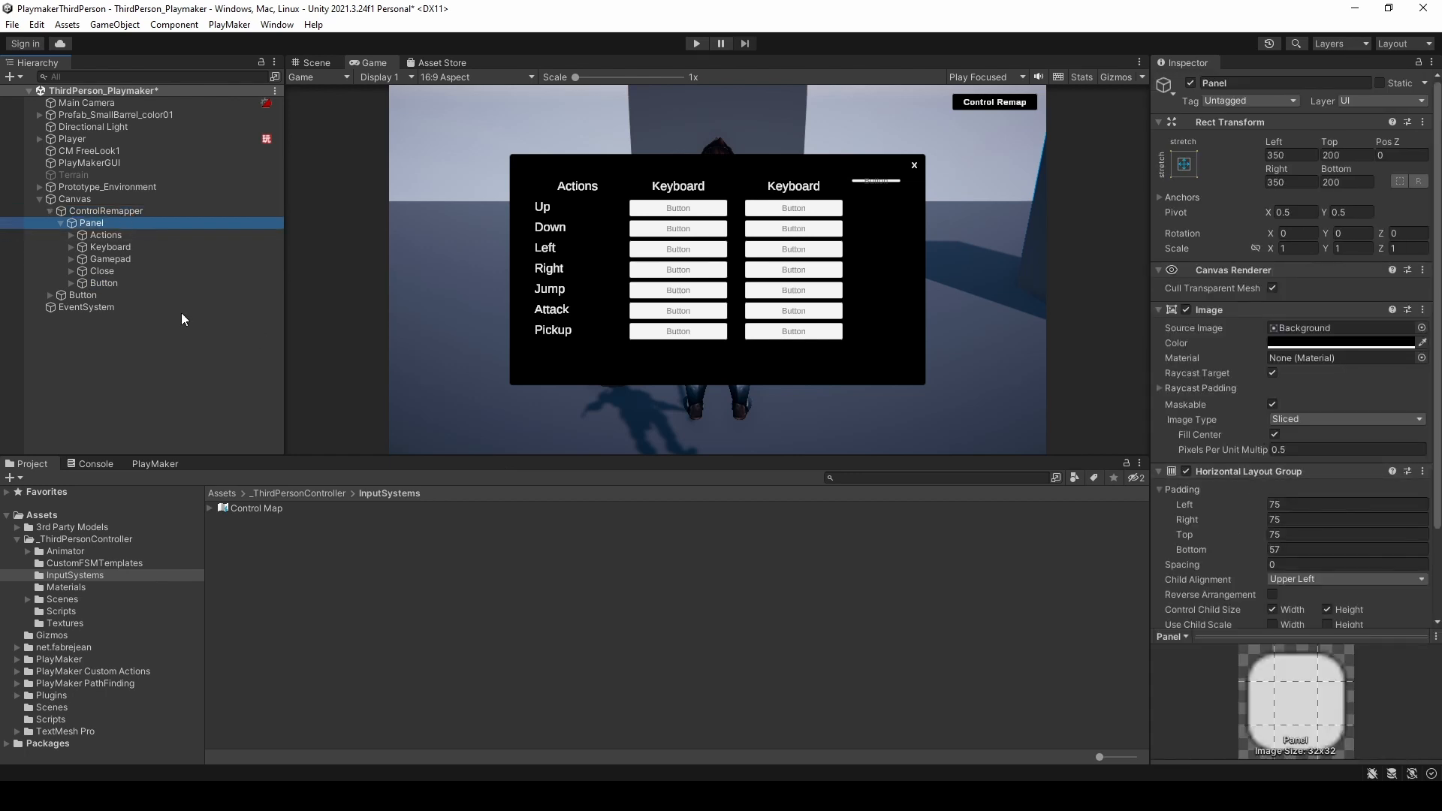
- Add a Layout Element component to the Panel's new Button and enable Ignore Layout
click(124, 282)
scroll(1277, 338, down, 5)
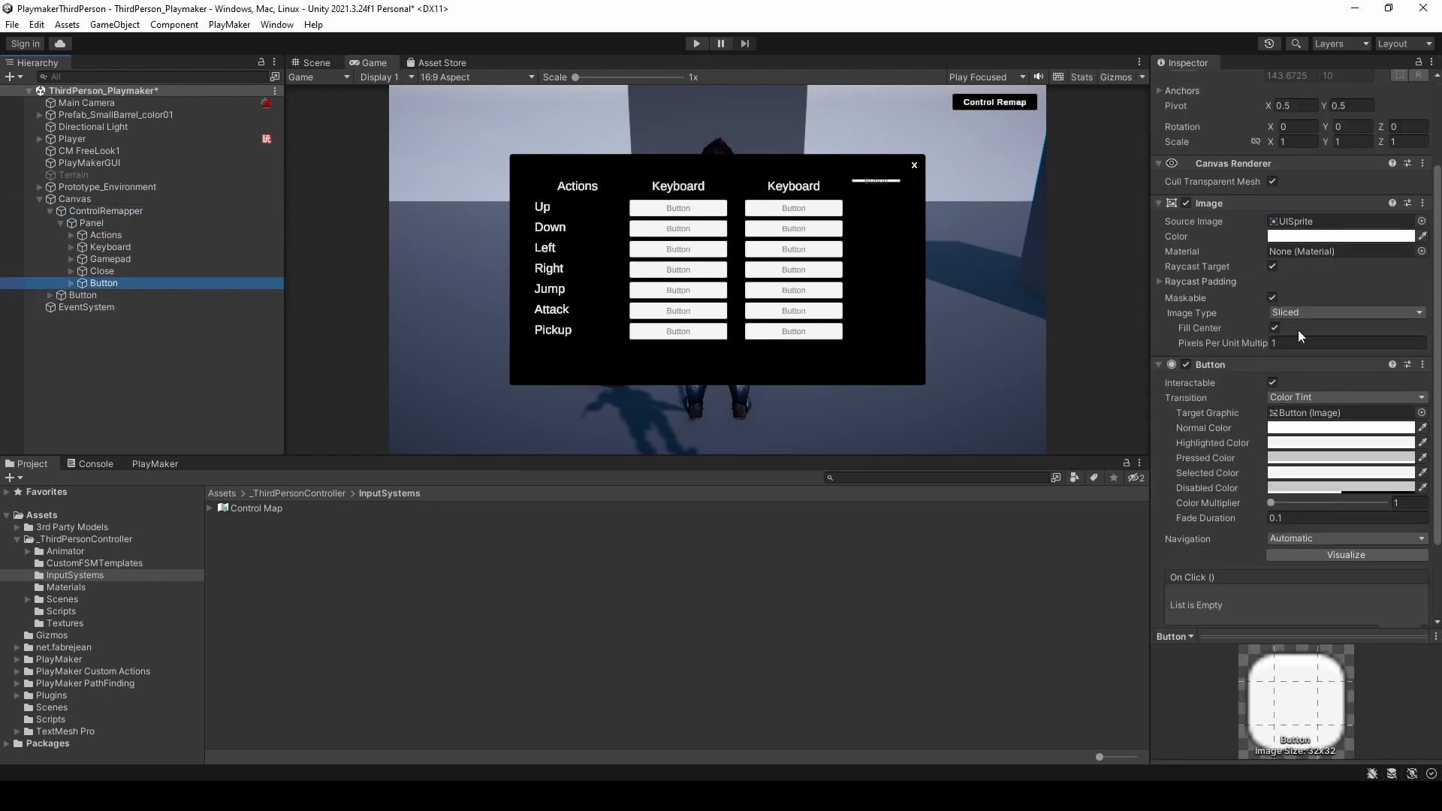
click(1291, 609)
text(l)
click(1291, 606)
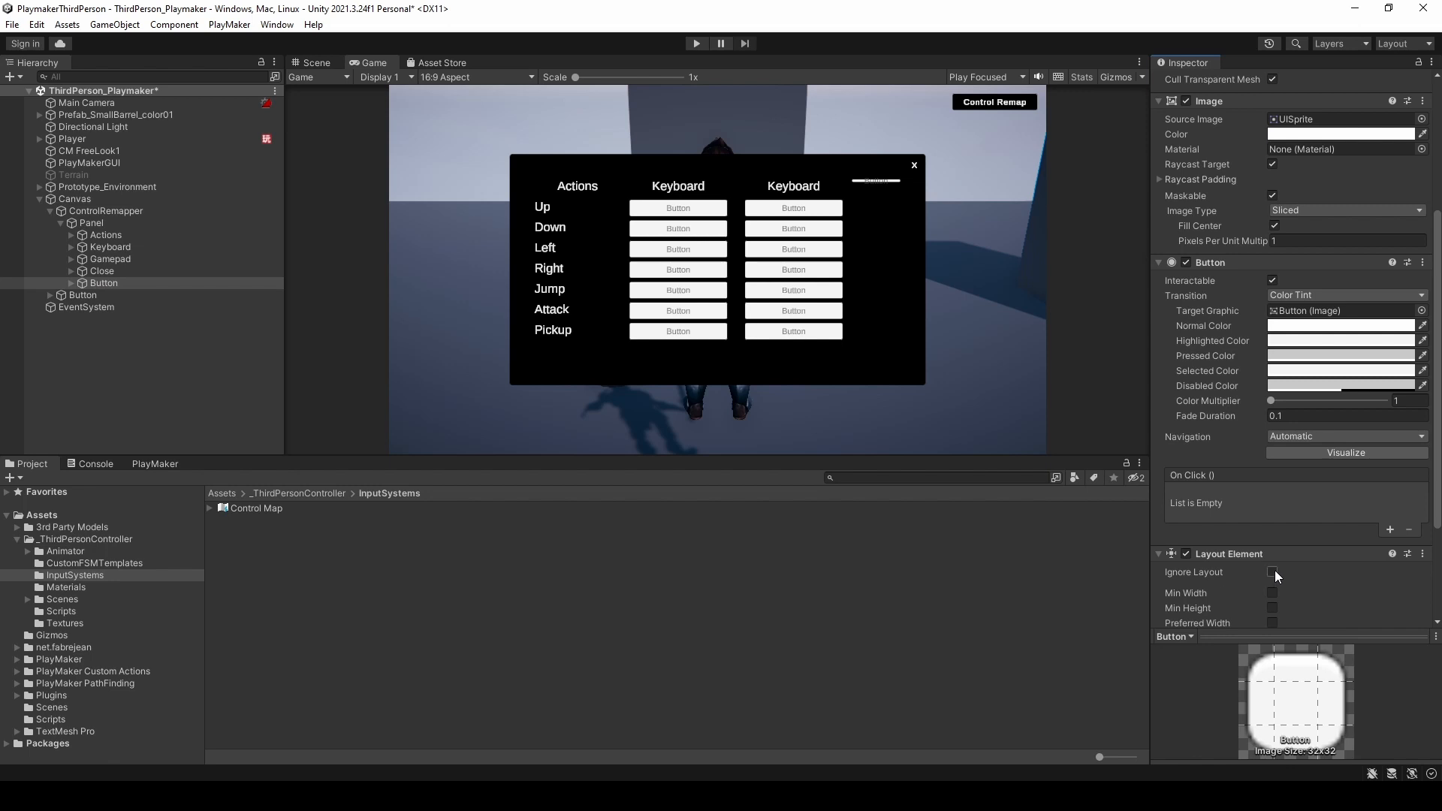
click(1272, 572)
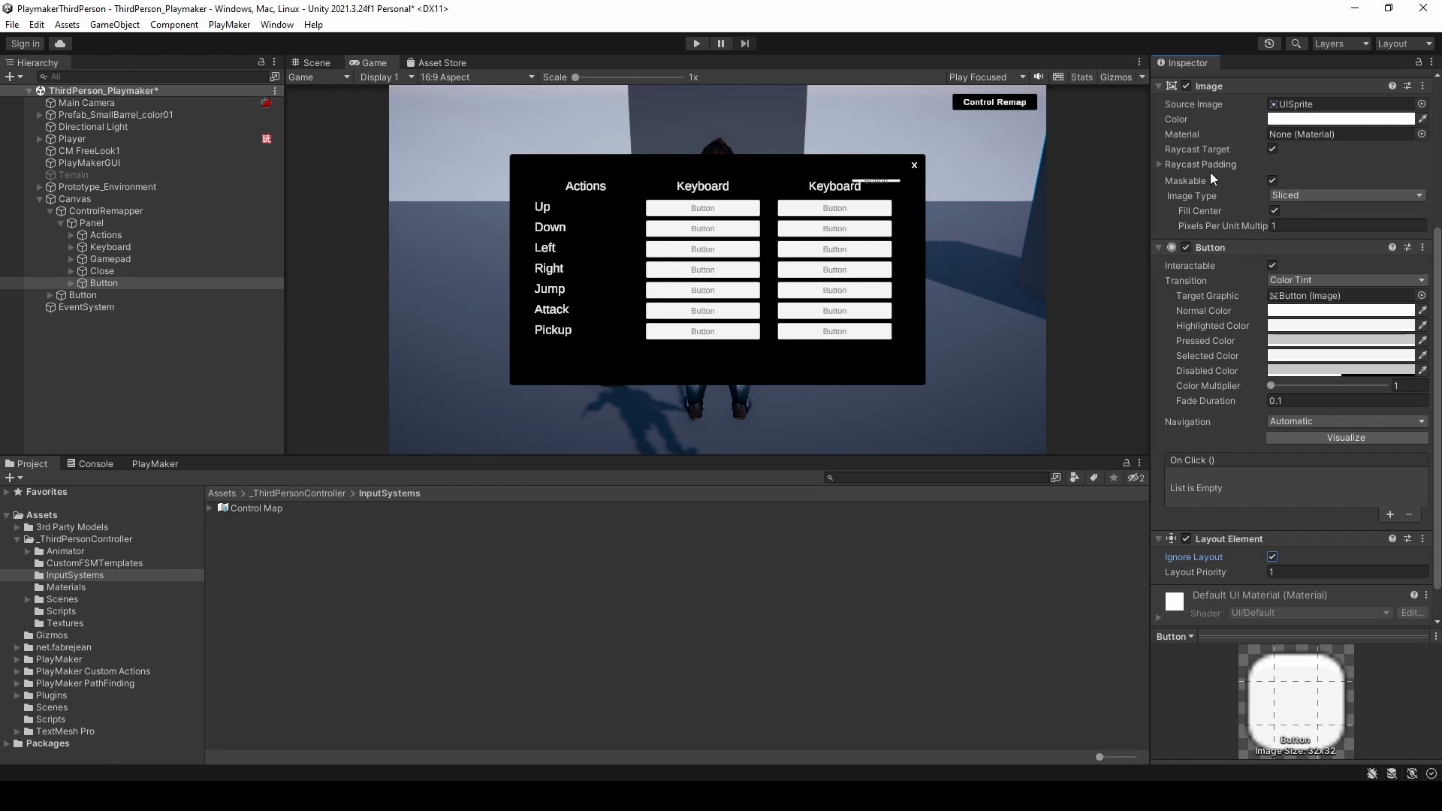
- Anchor the new Button to the bottom centre of the Panel and move its position there as well
scroll(1213, 173, up, 5)
click(1185, 164)
key(shift+alt)
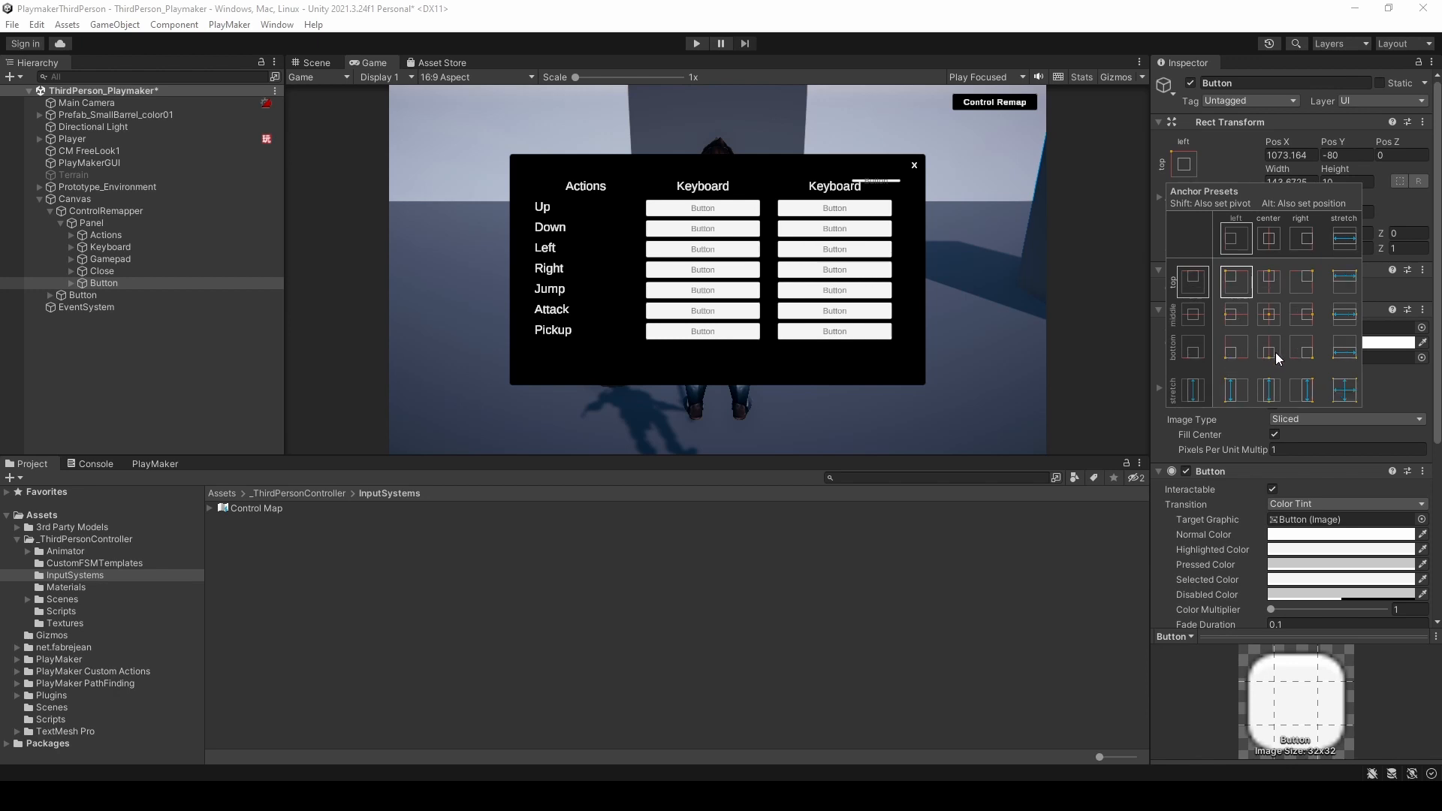
alt+shift+click(1268, 351)
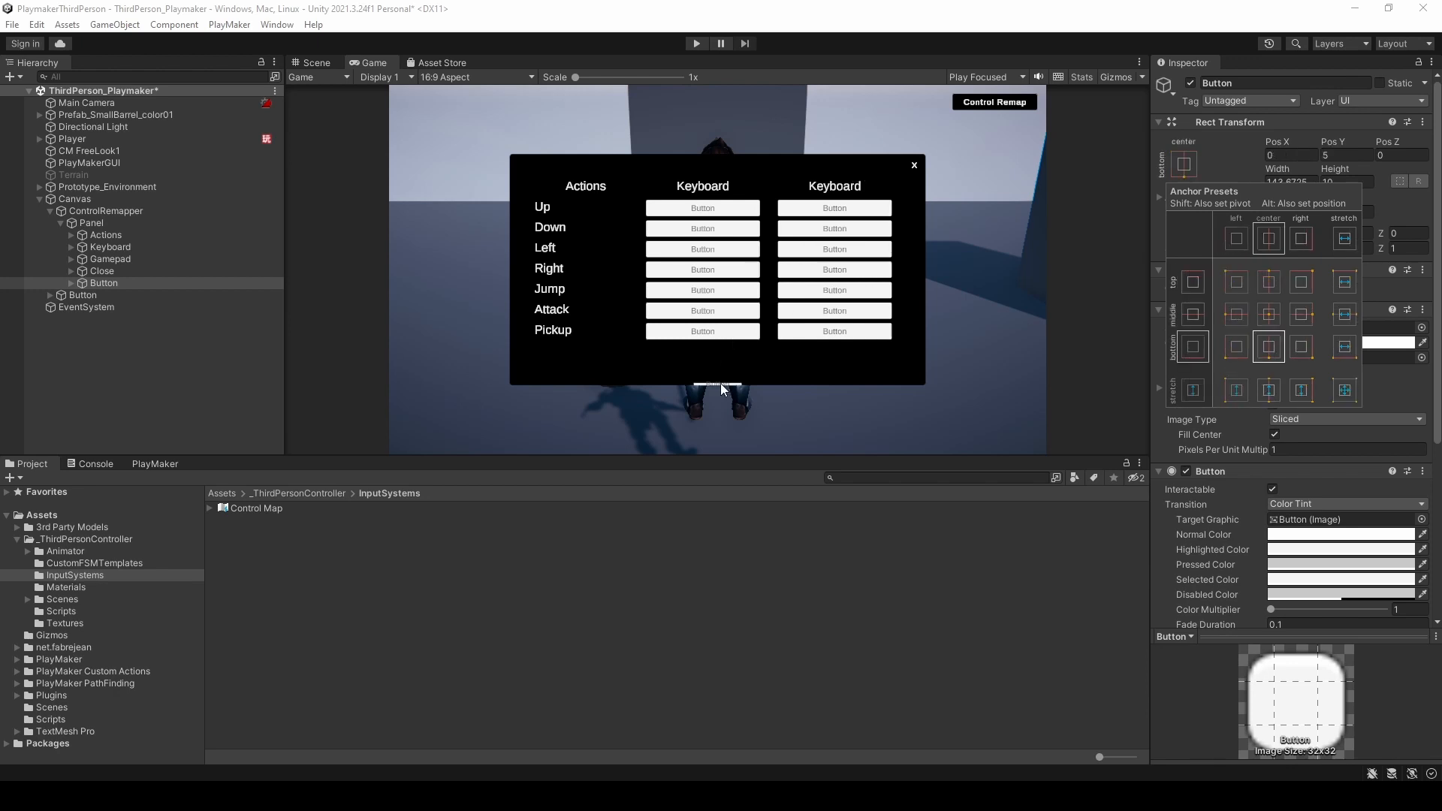
- Set the new Button's height to 65, width to 200 and Pos Y to 60
click(1337, 173)
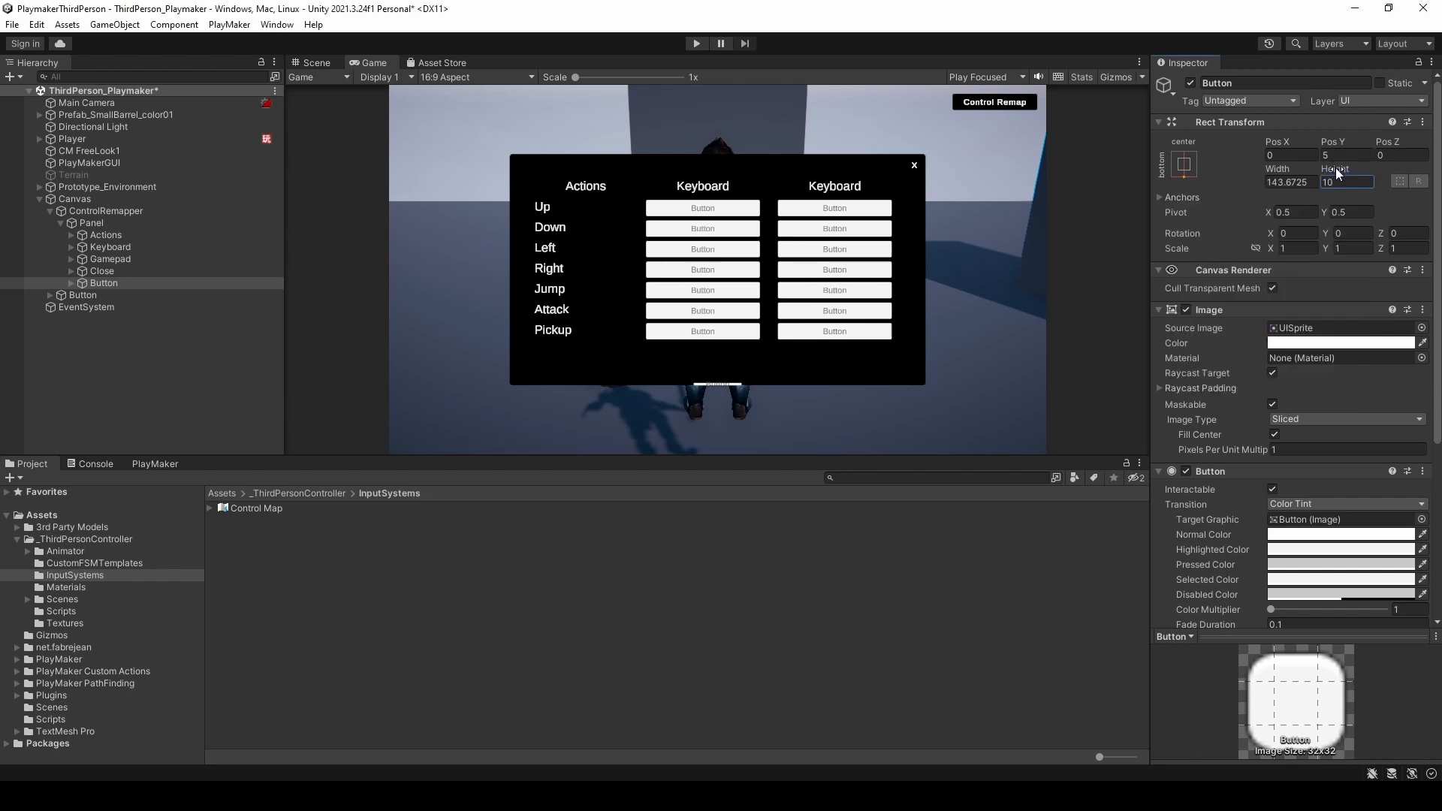
text(50)
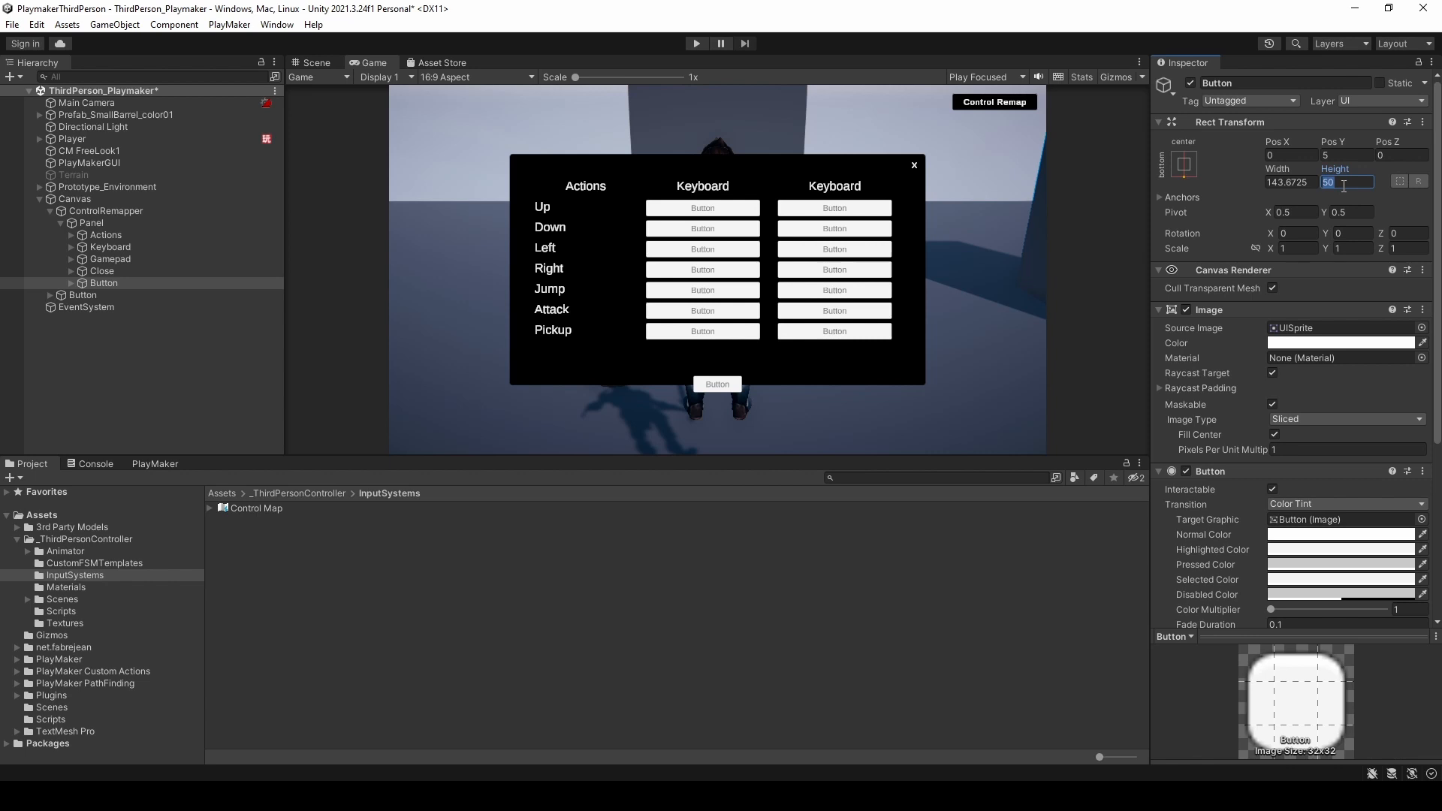
text(65)
click(1309, 187)
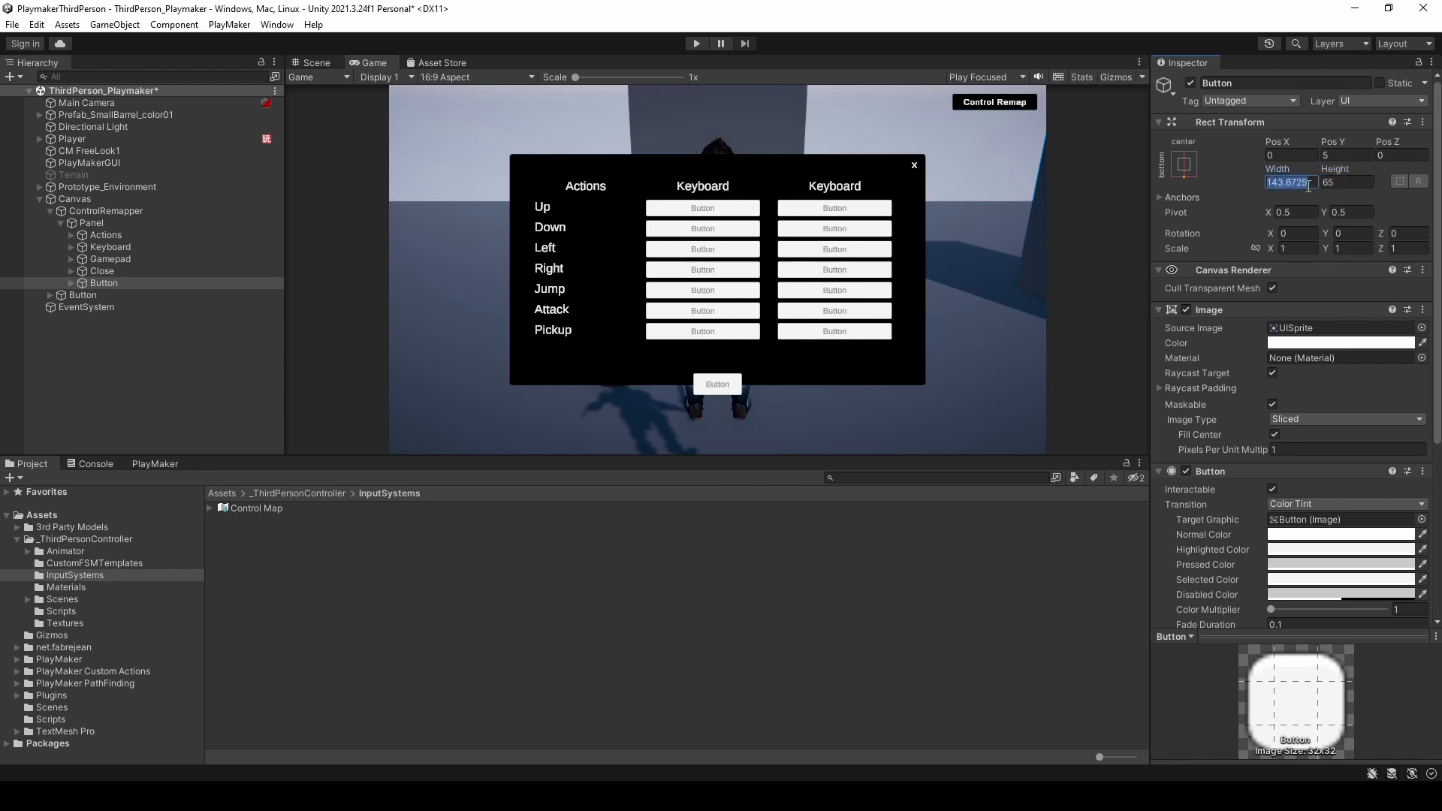
text(200)
drag(1329, 141, 507, 139)
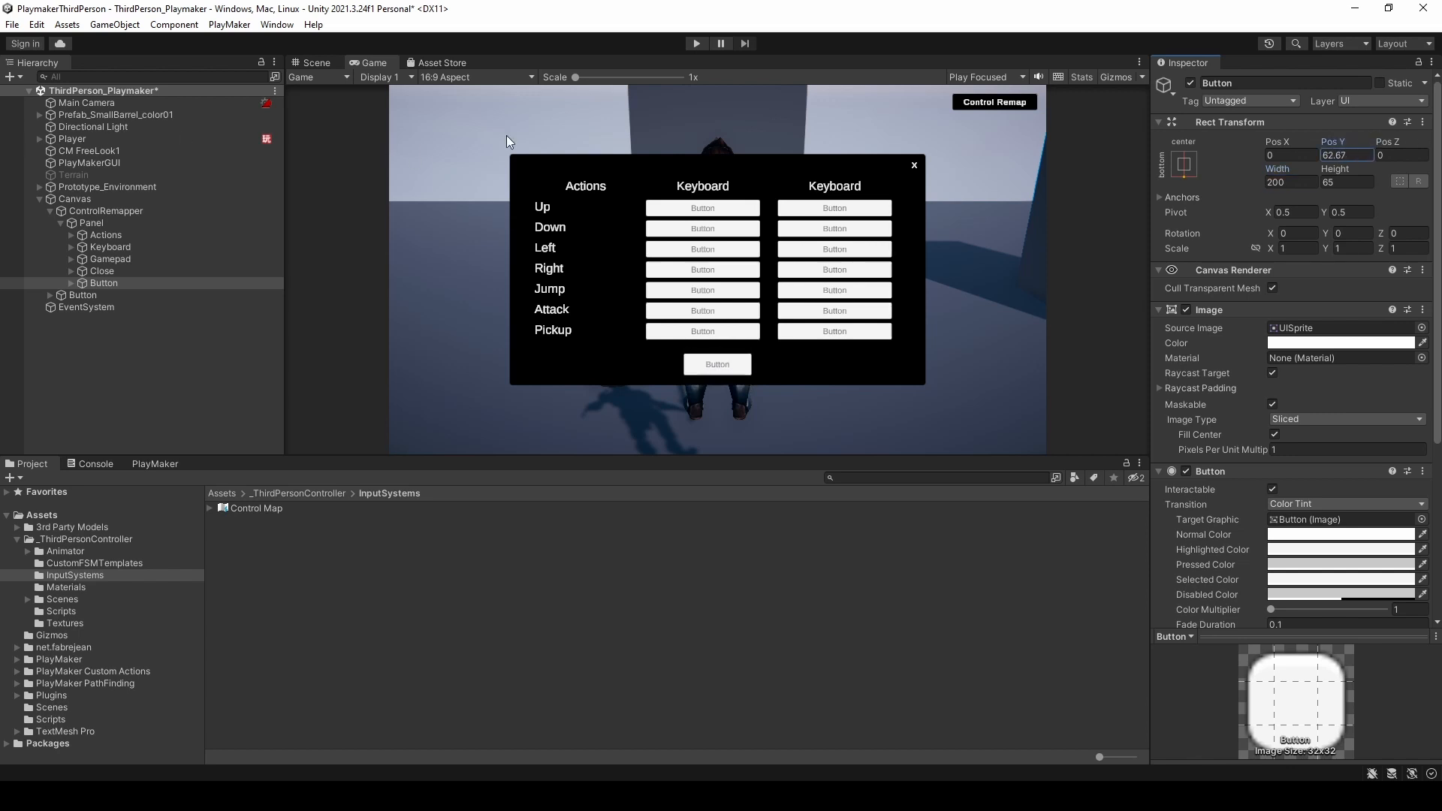
click(1351, 155)
text(60)
- Change the new Button's label text to SAVE and save the scene
click(73, 282)
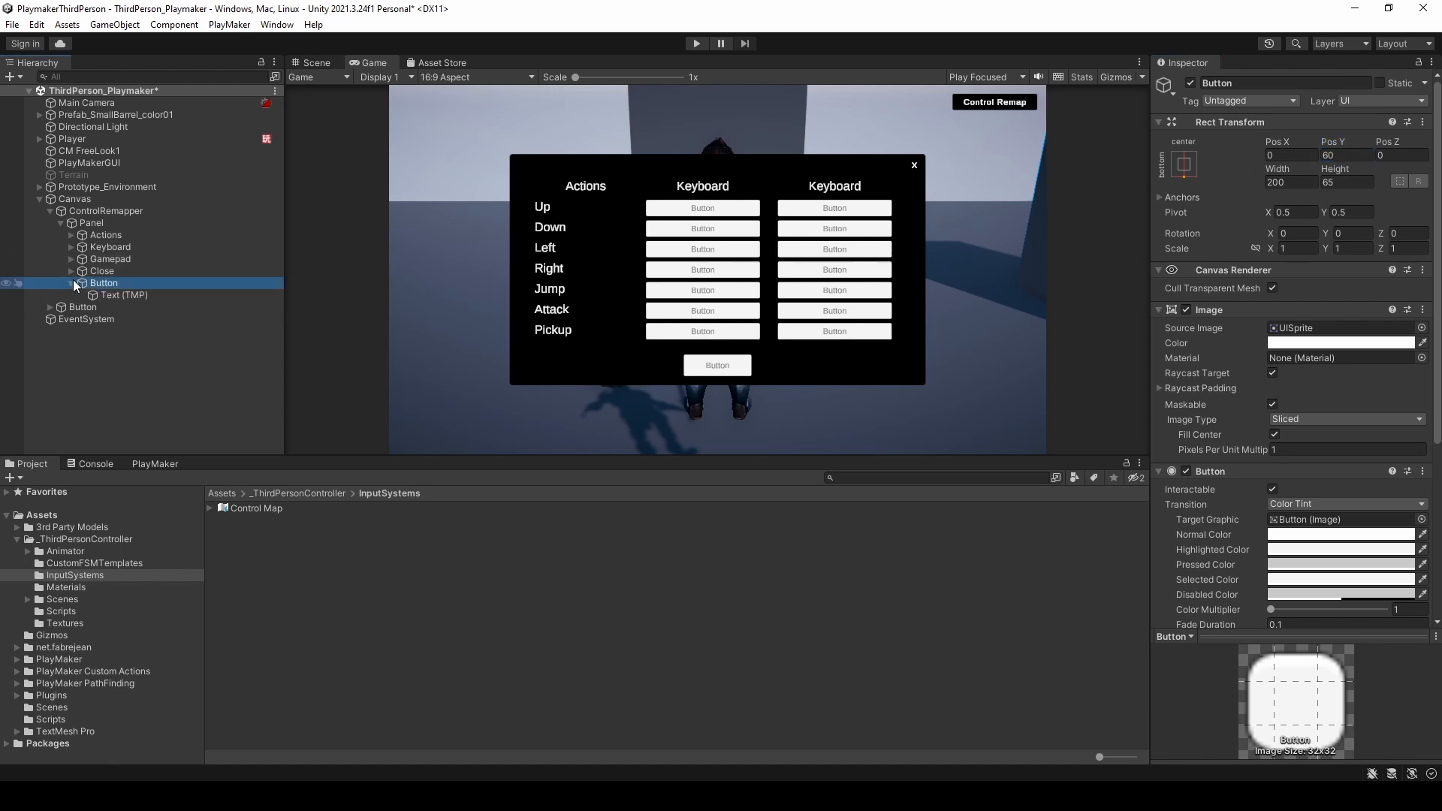
click(106, 294)
click(1241, 364)
text(SAVE)
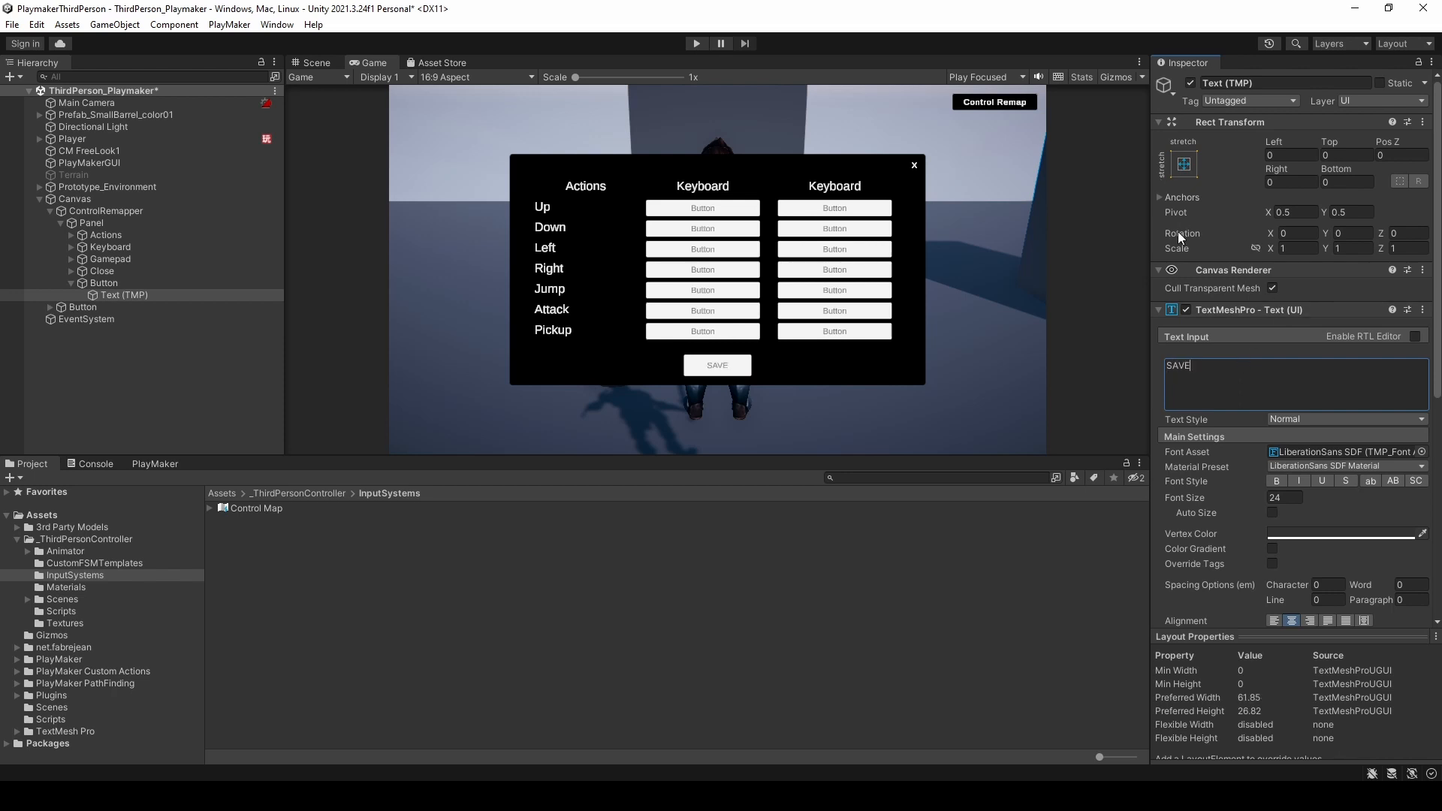
key(ctrl+s)
- Add a PlayMaker FSM to the remapper's Panel object
click(60, 293)
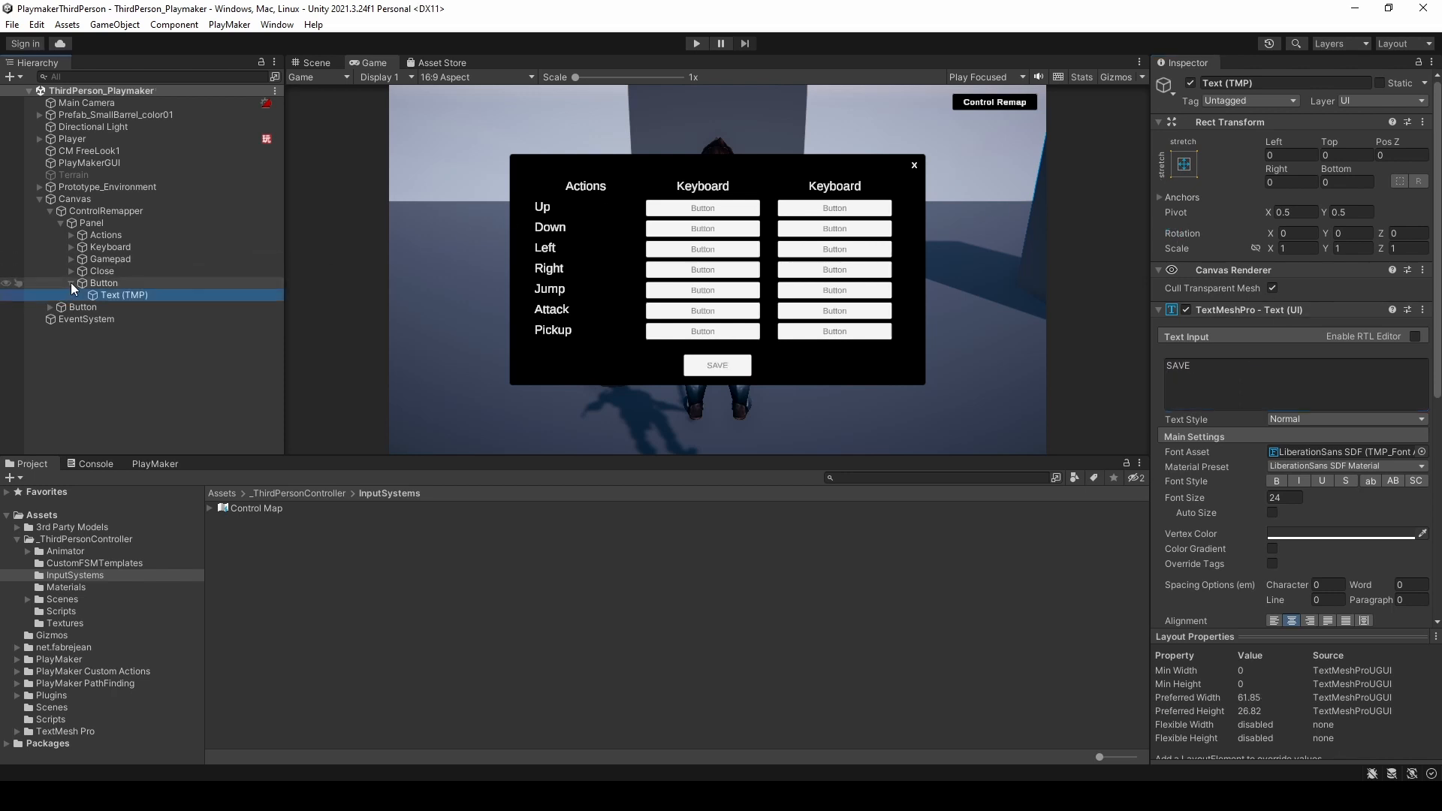
click(71, 282)
click(106, 283)
click(90, 223)
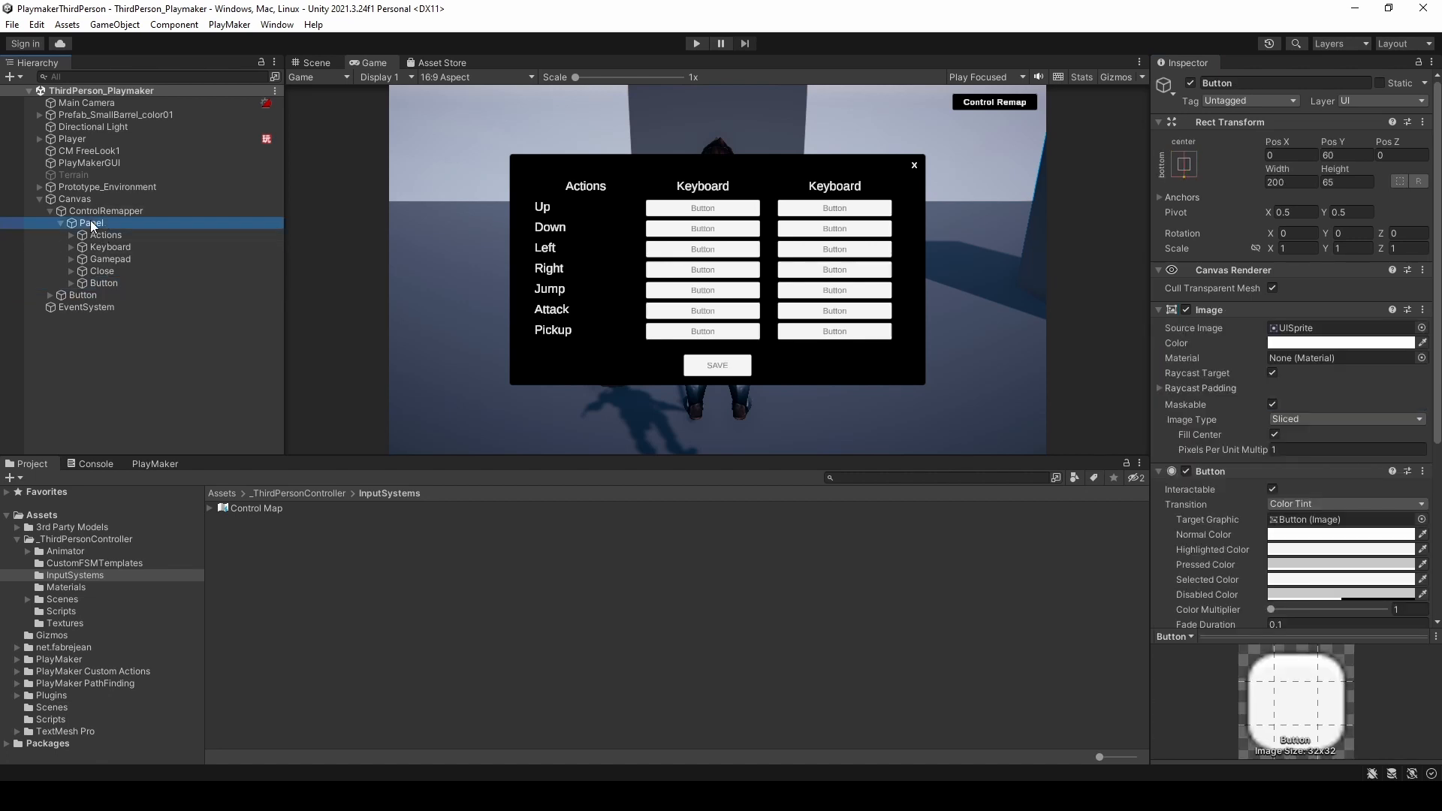
scroll(1305, 385, down, 3)
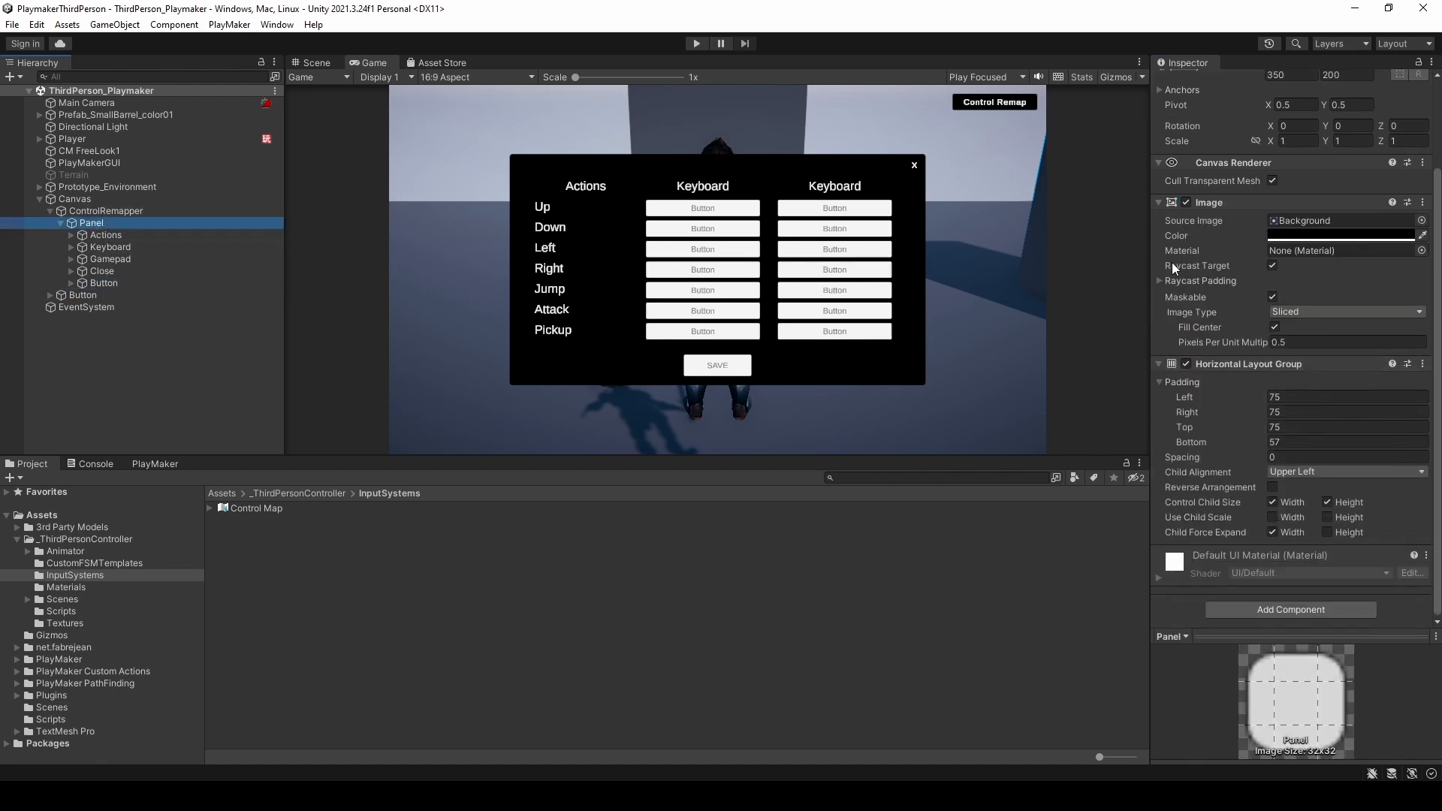
click(157, 462)
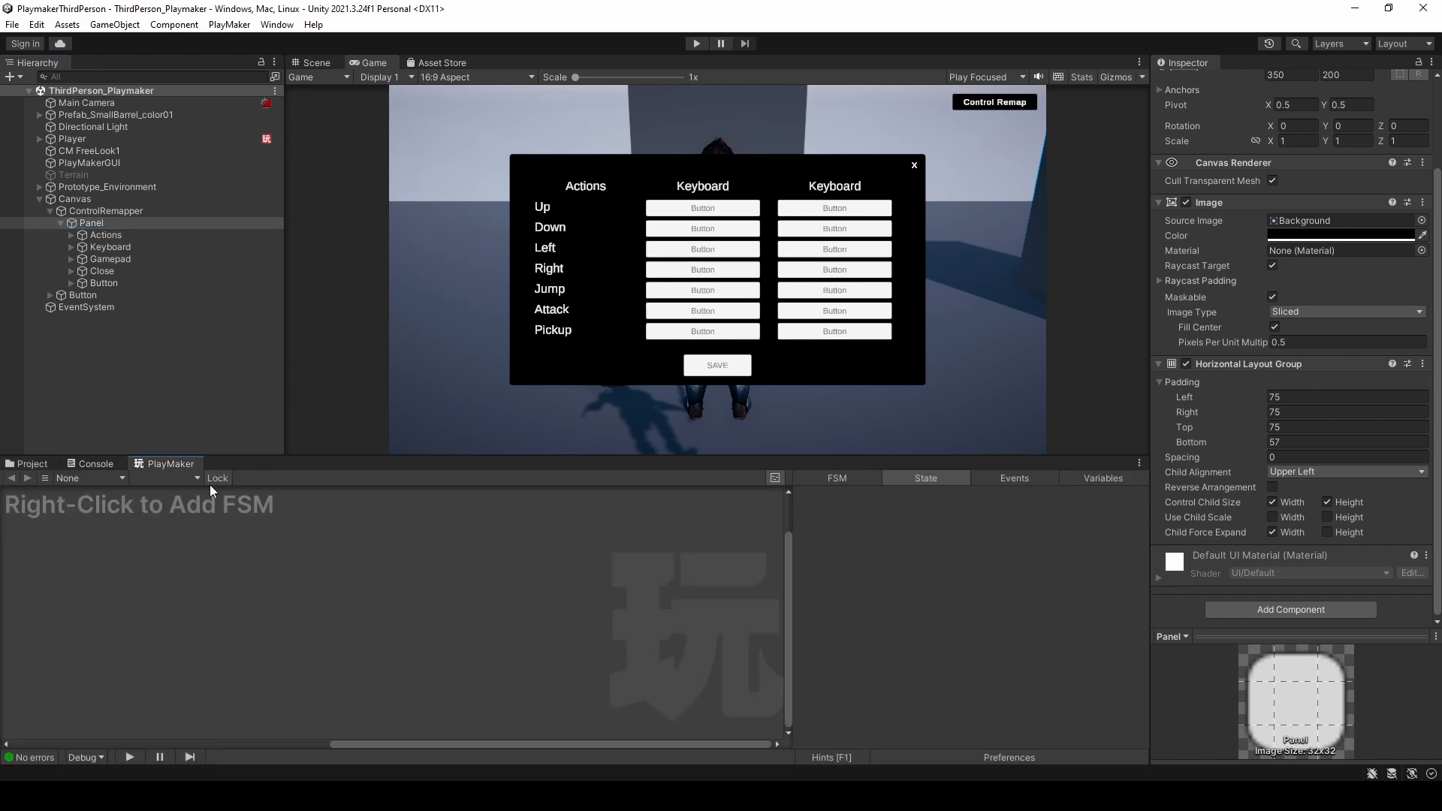
right_click(397, 587)
click(441, 590)
middle_drag(203, 615, 472, 573)
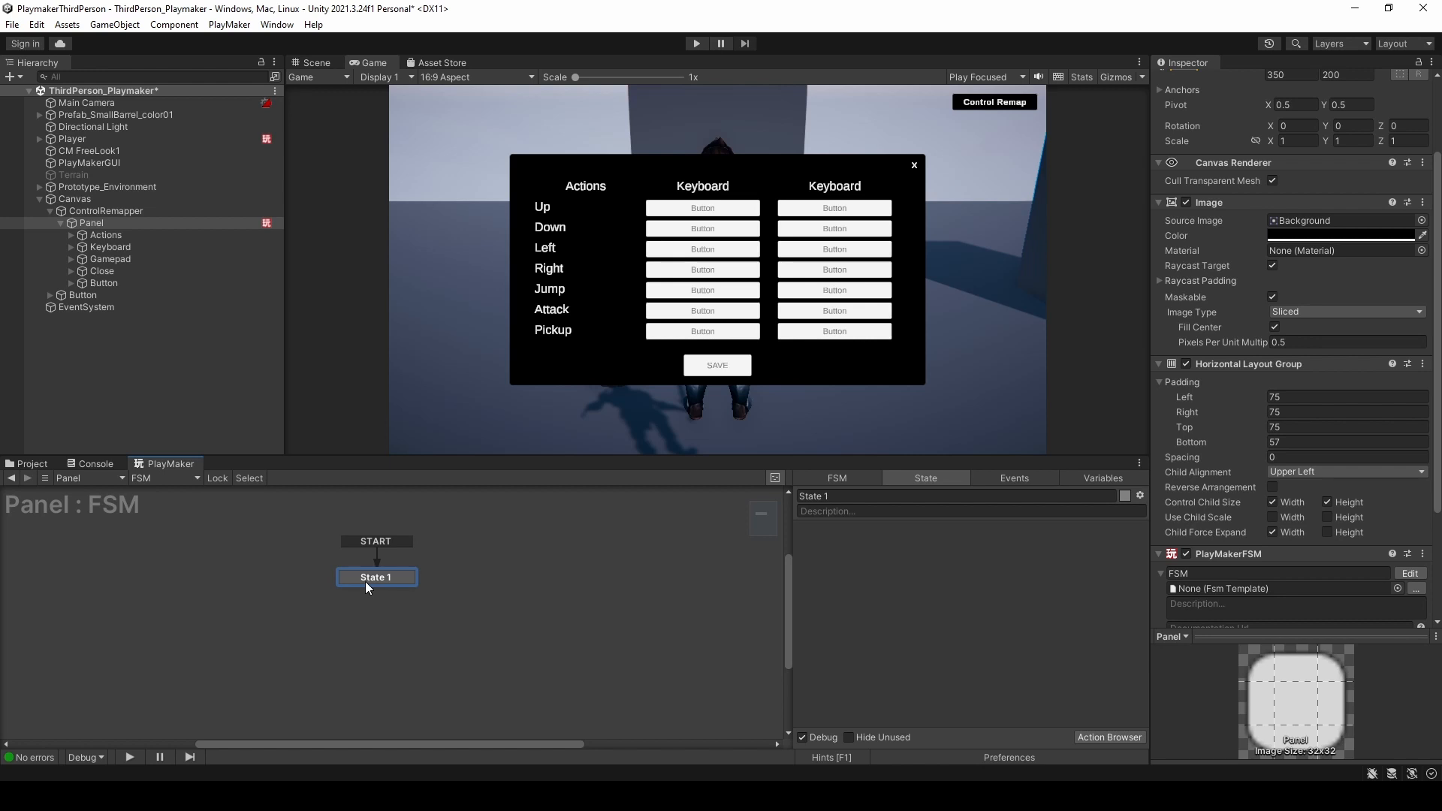
scroll(1206, 574, down, 5)
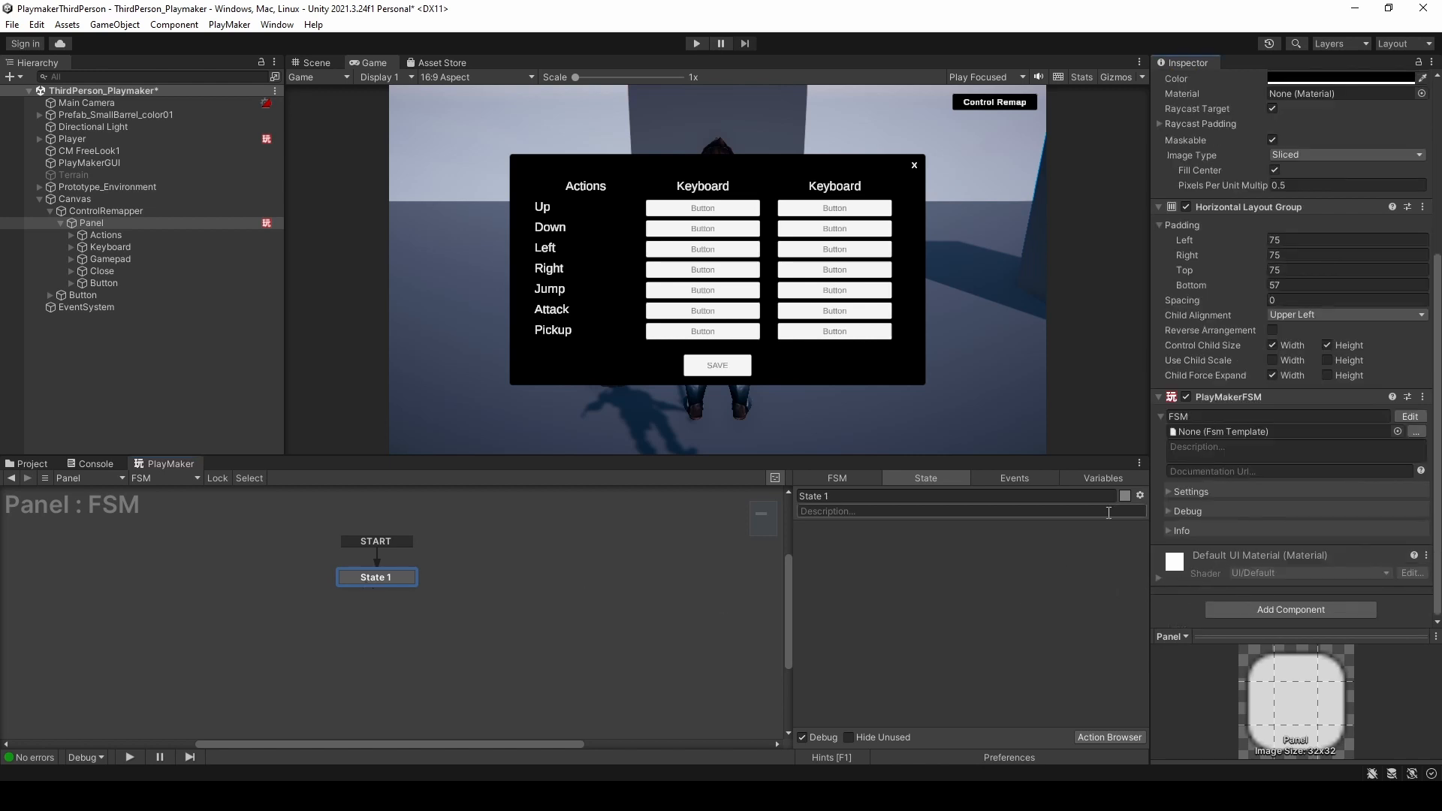
- Create the string variables Save Key and JSON Data in the Panel's FSM, and mark Save Key as an input
click(1102, 480)
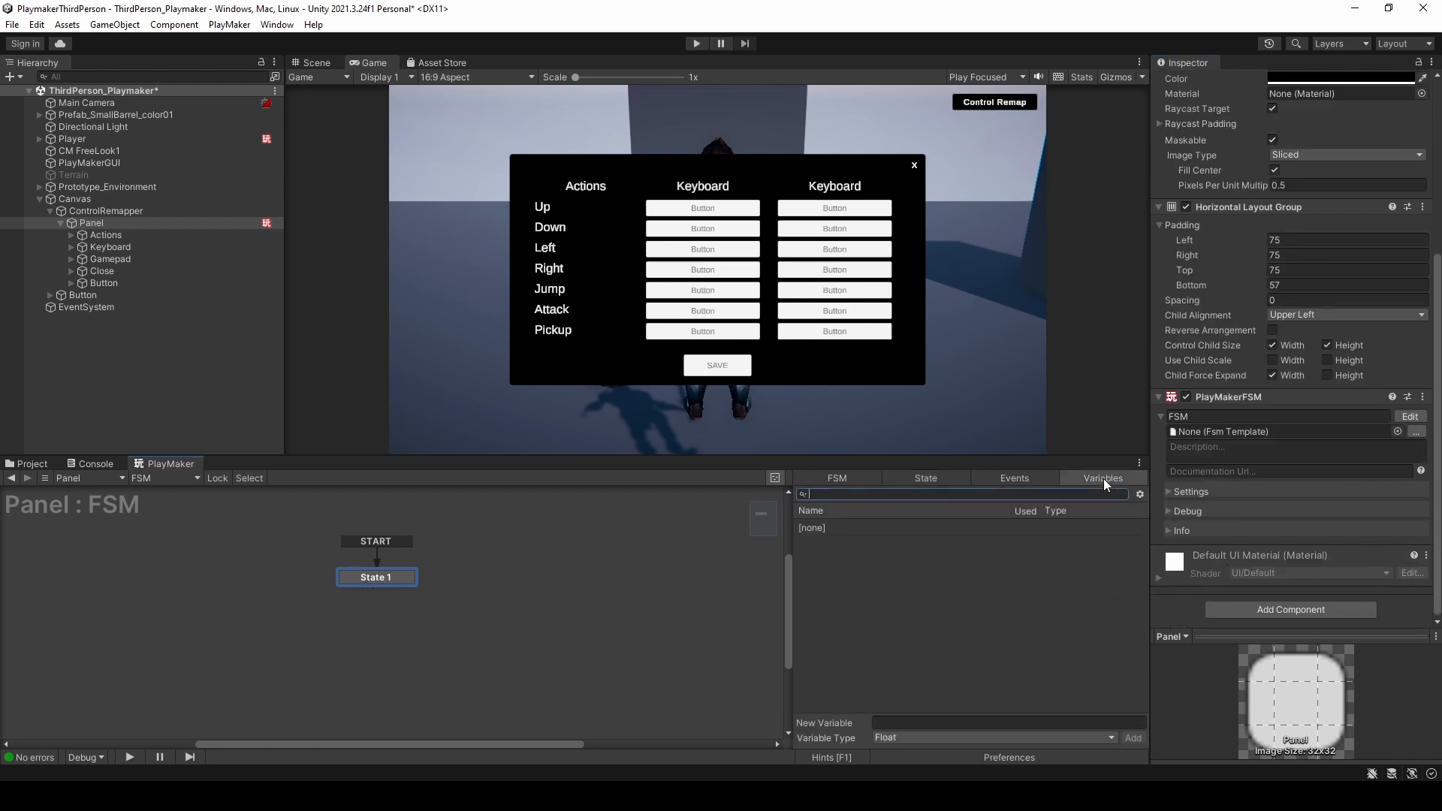
click(899, 738)
click(920, 535)
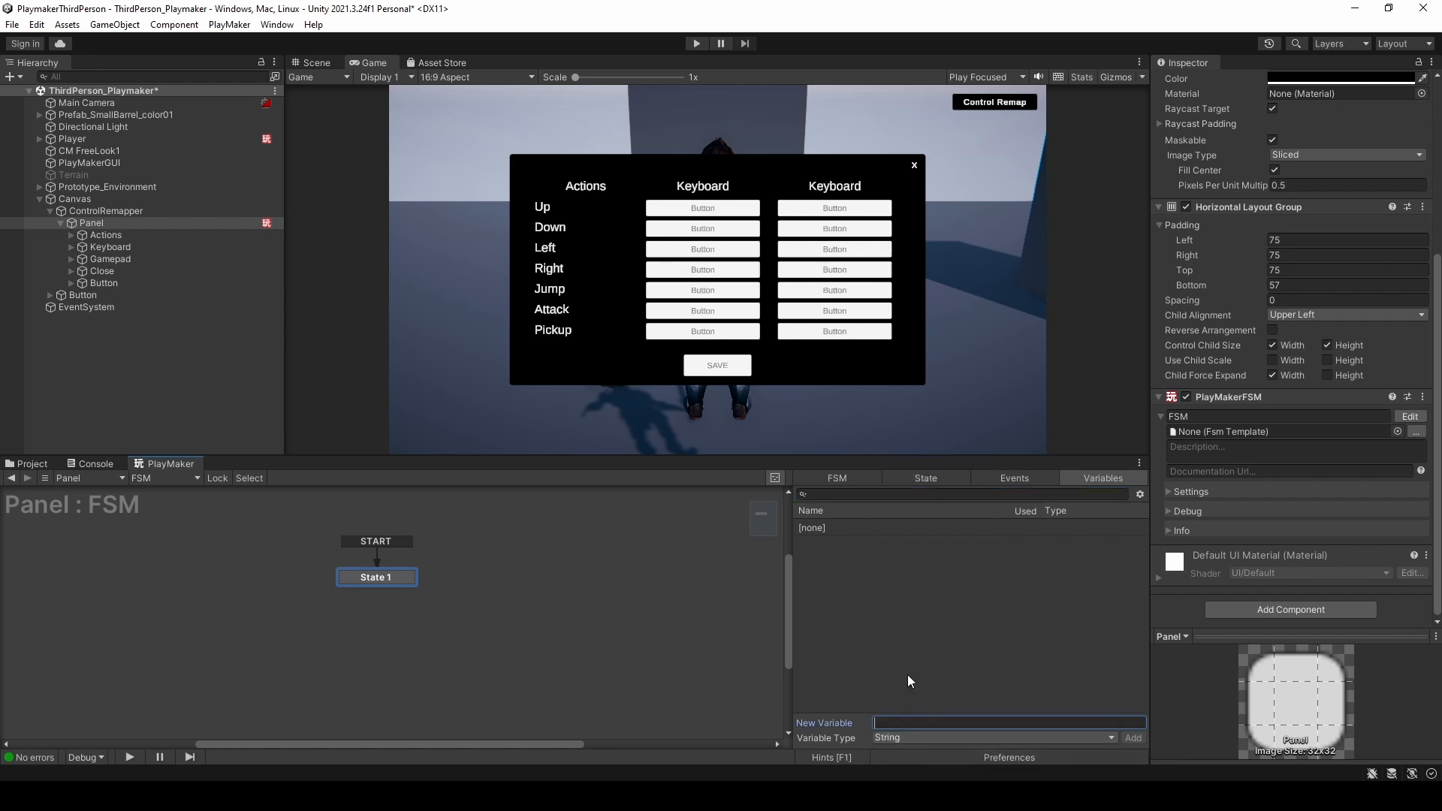
text(Save Key)
key(Return)
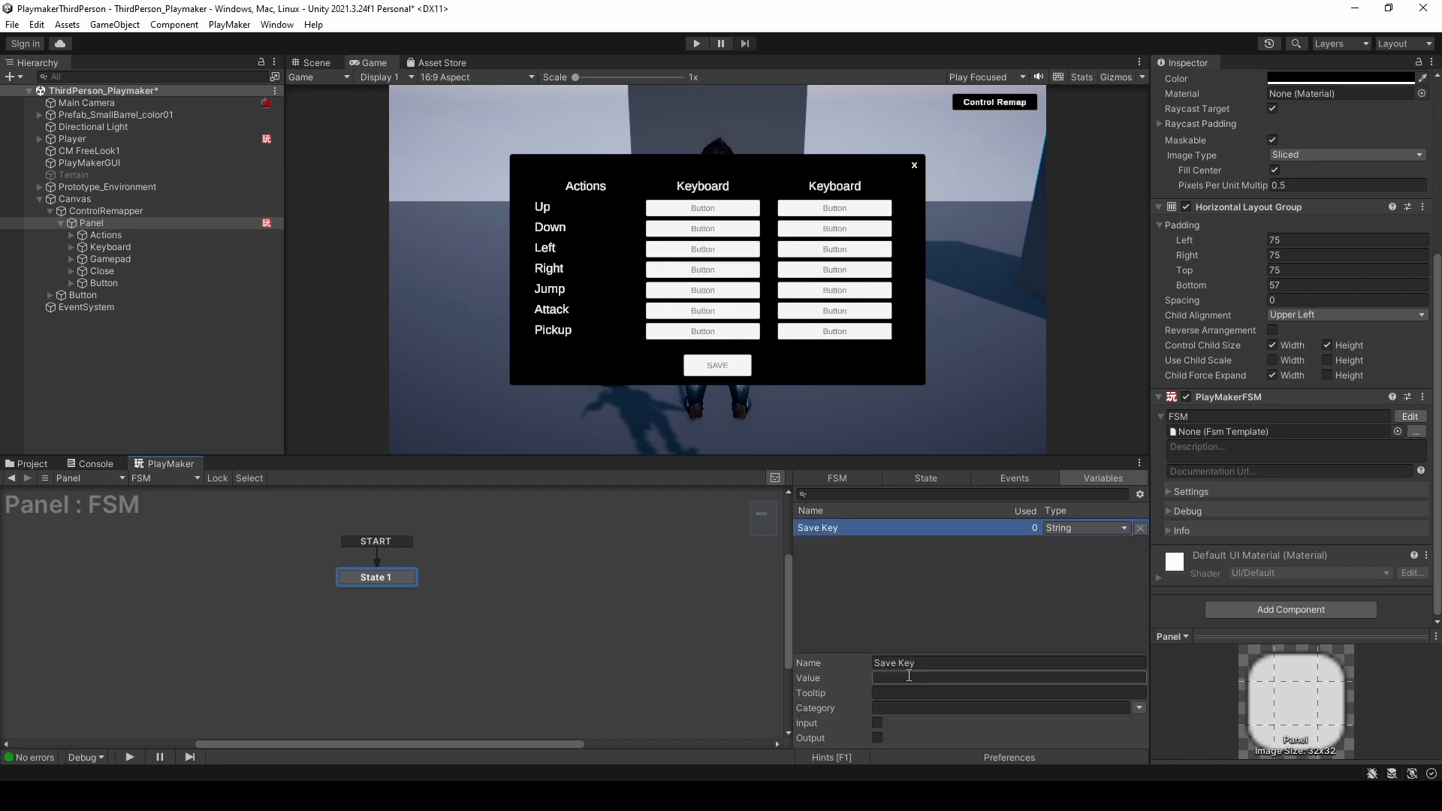
click(892, 572)
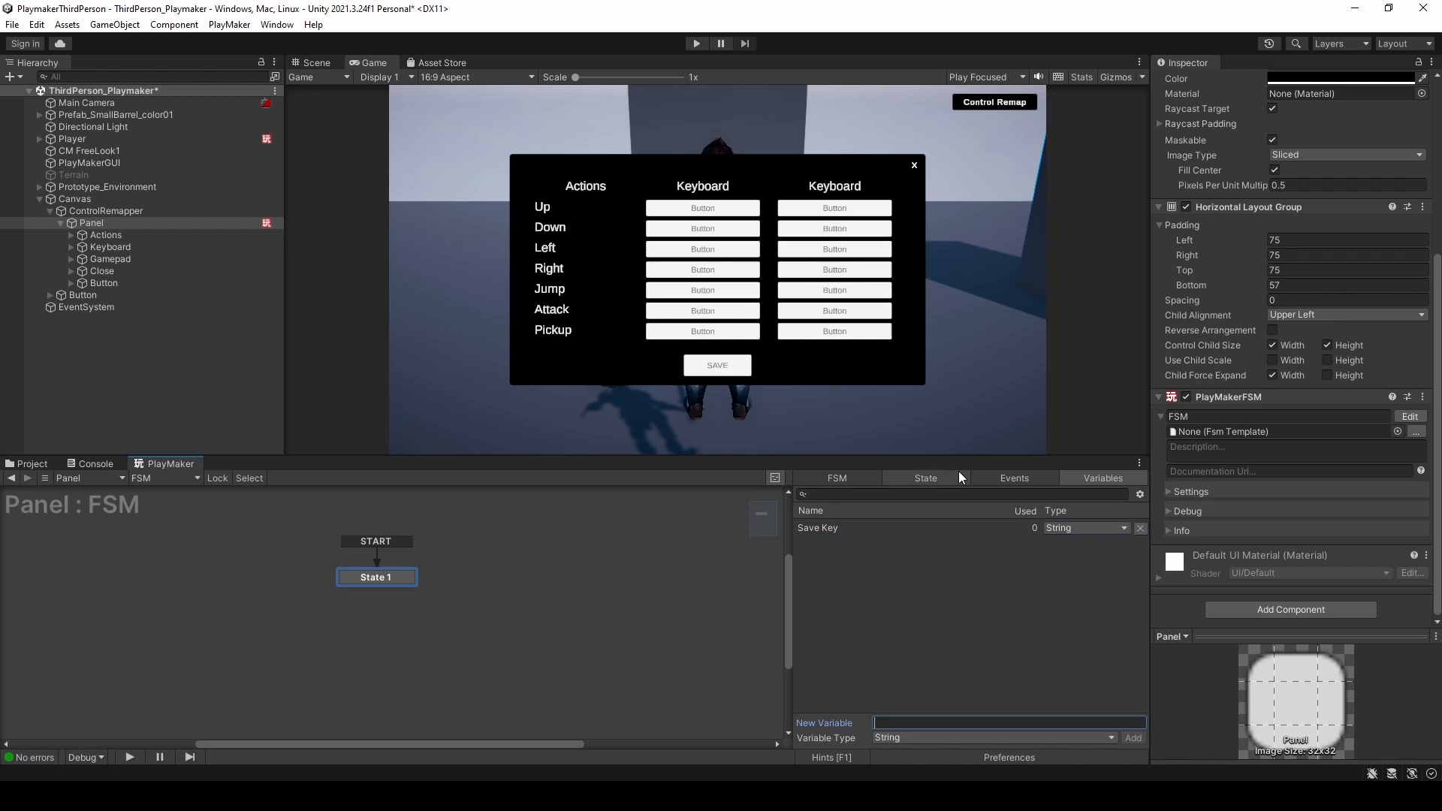
text(JSON Data)
key(Return)
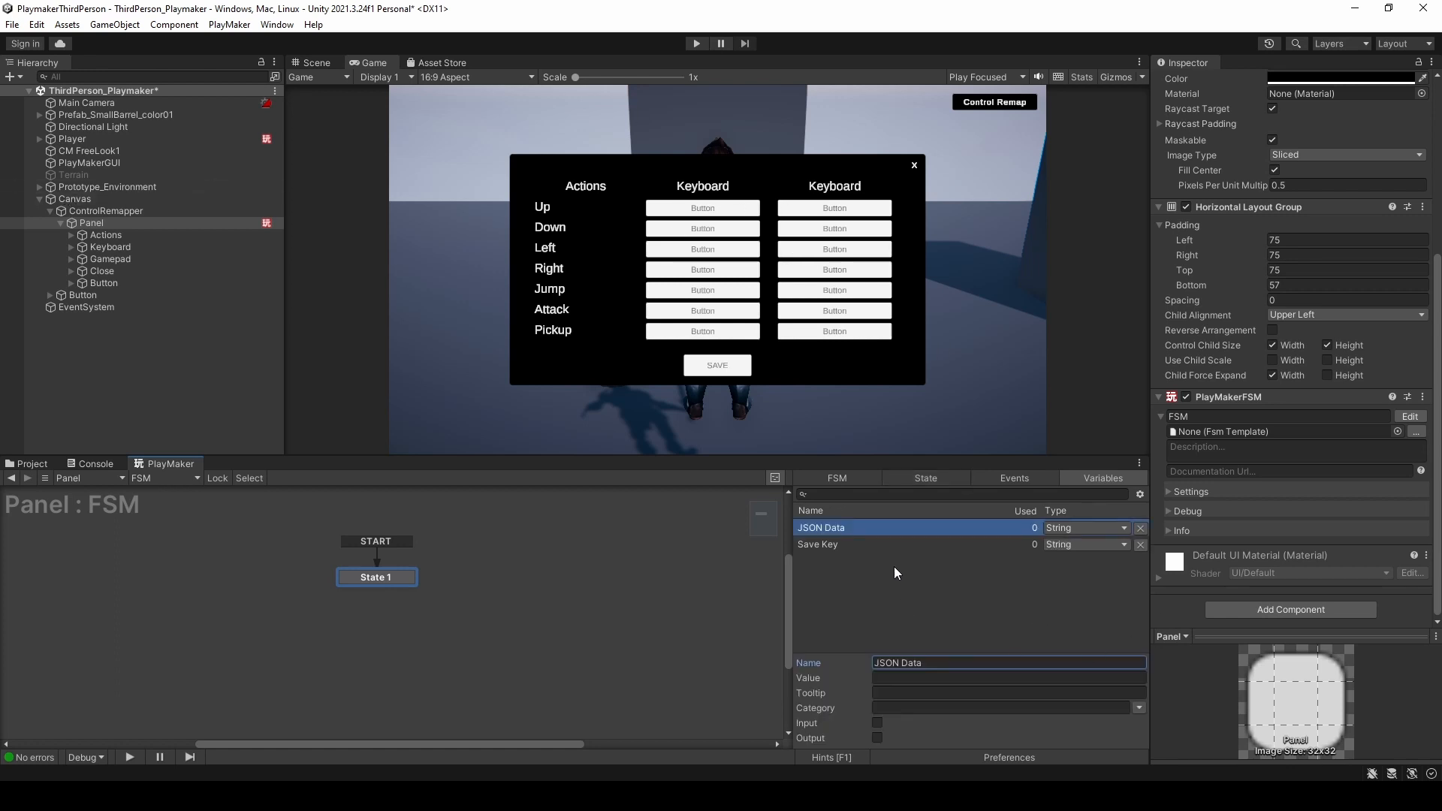
click(884, 542)
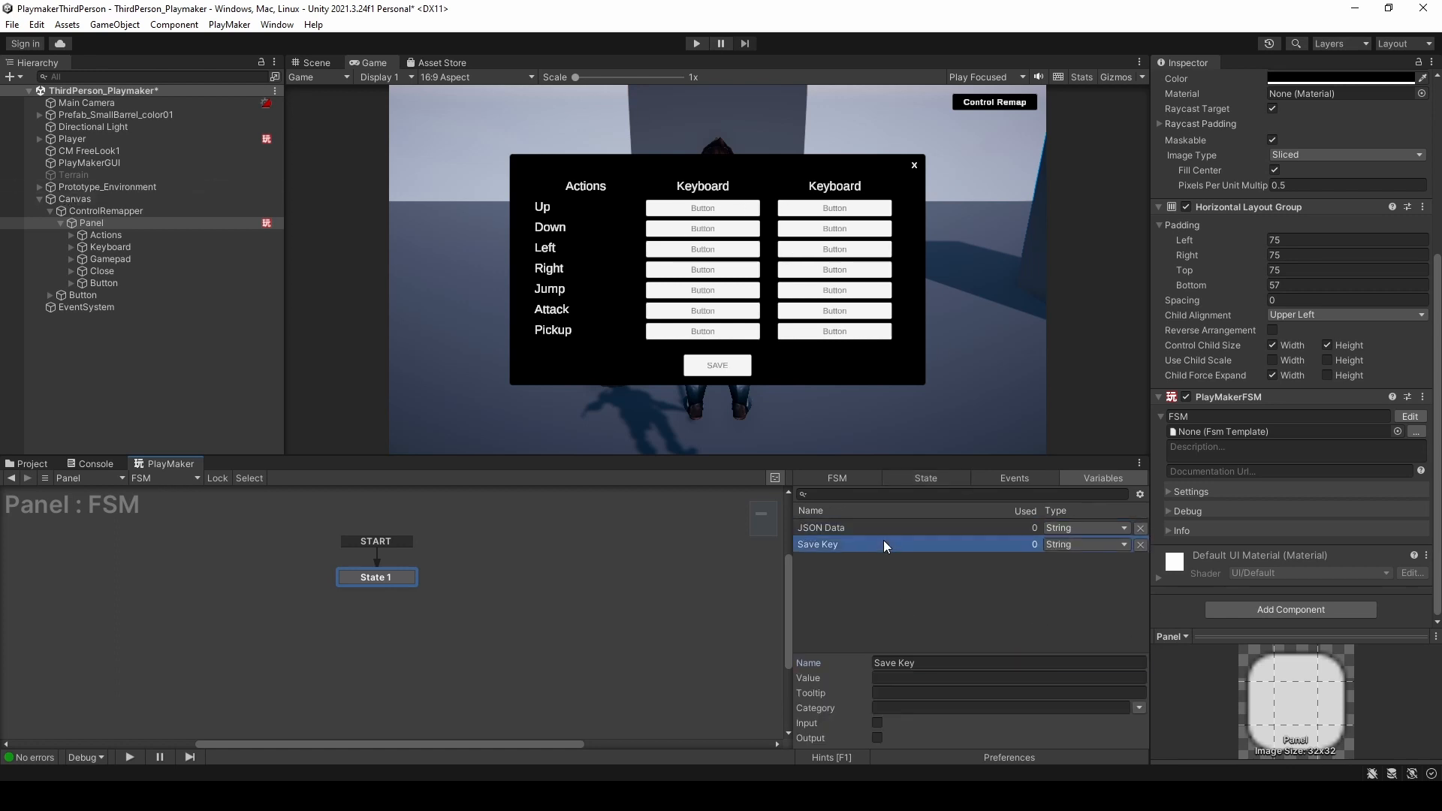
click(876, 722)
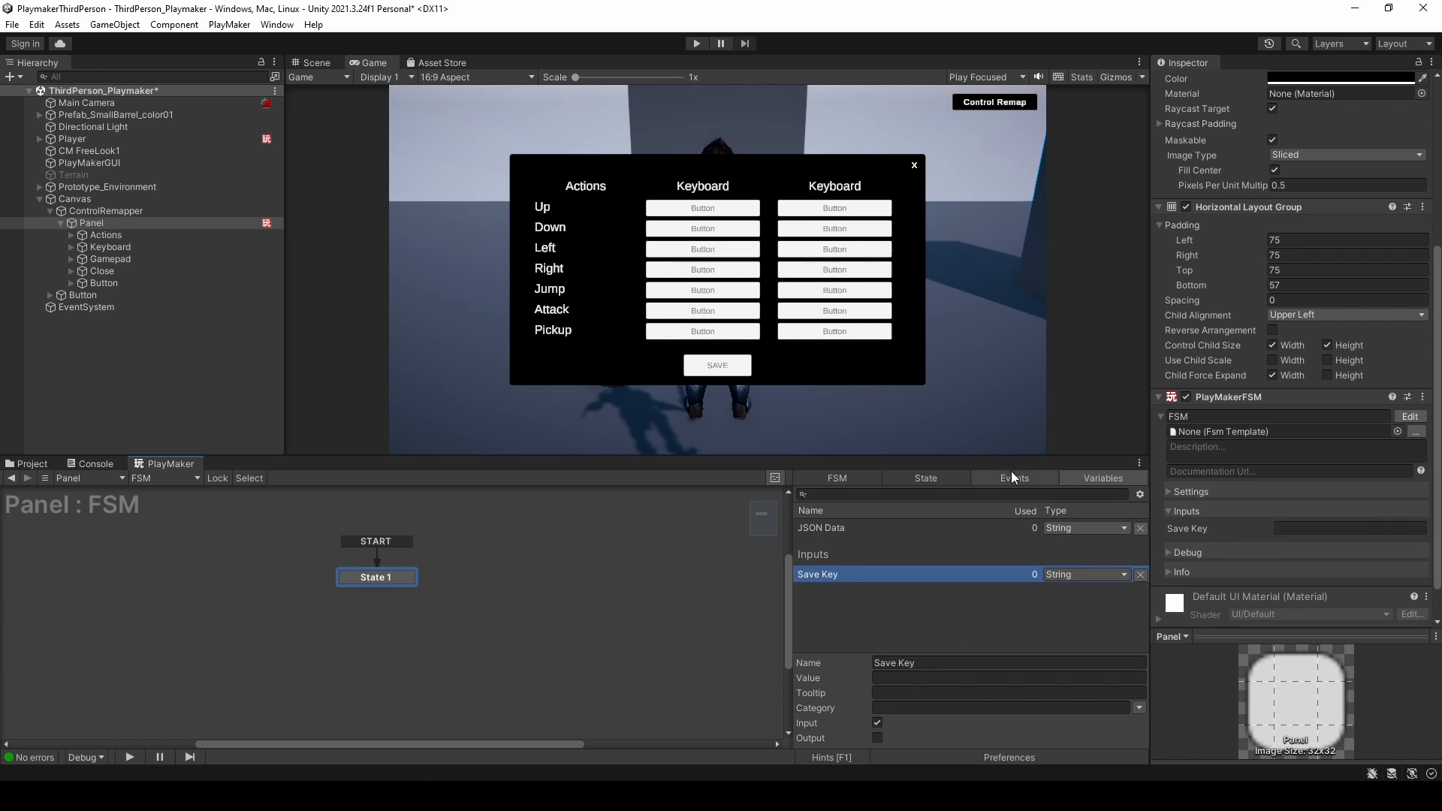
- Add the Load Bindings Override Action to State 1 of the Panel's FSM
click(924, 478)
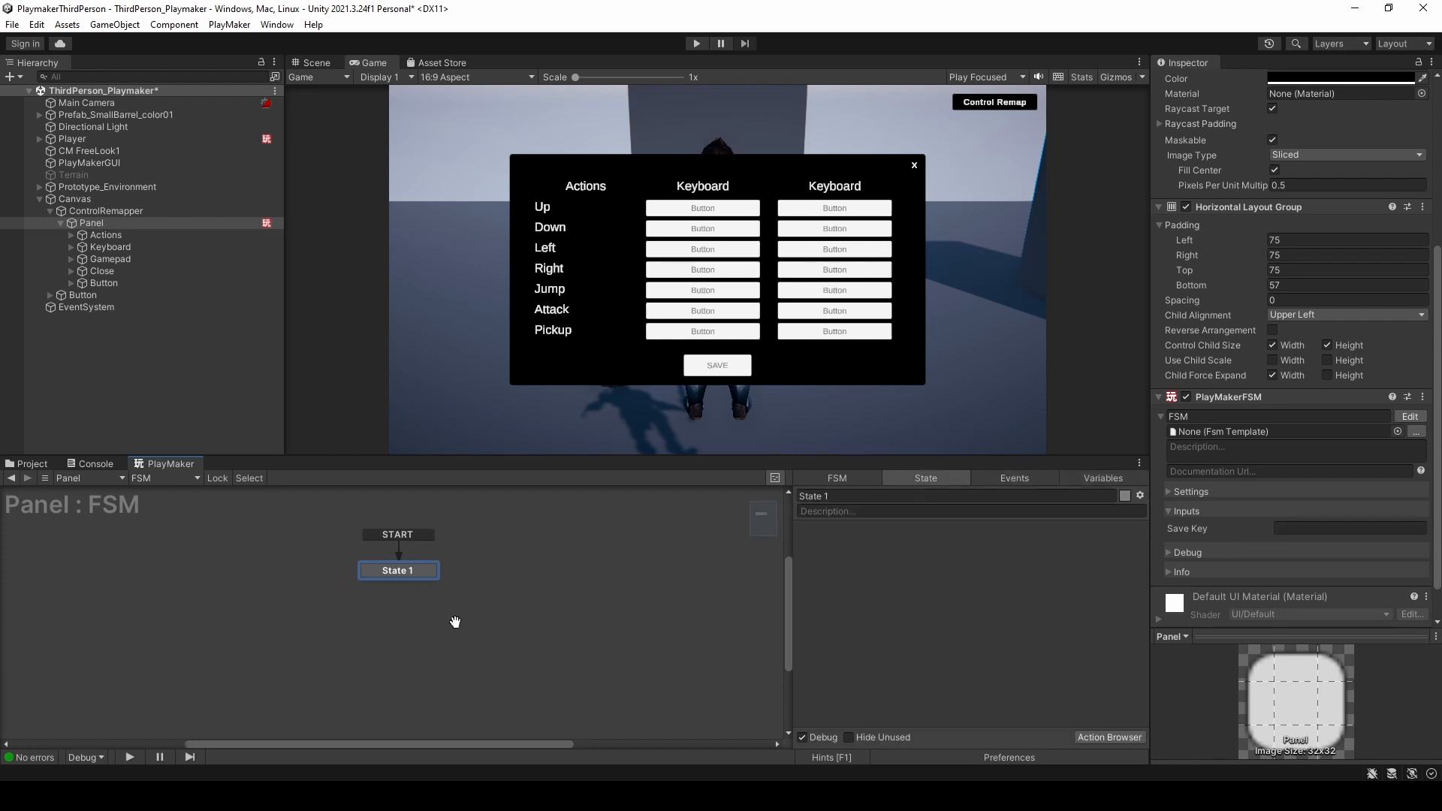
click(1091, 738)
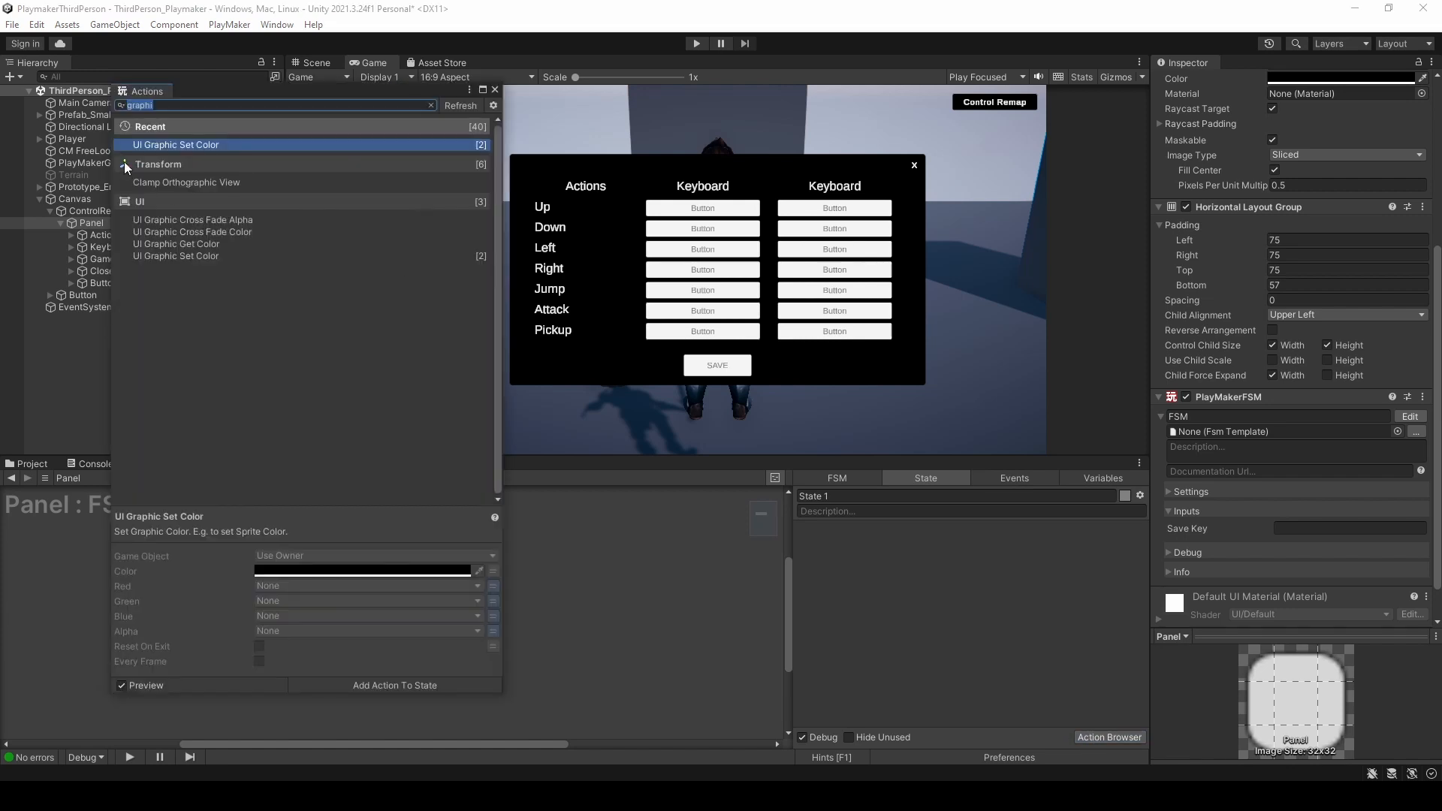
text(load)
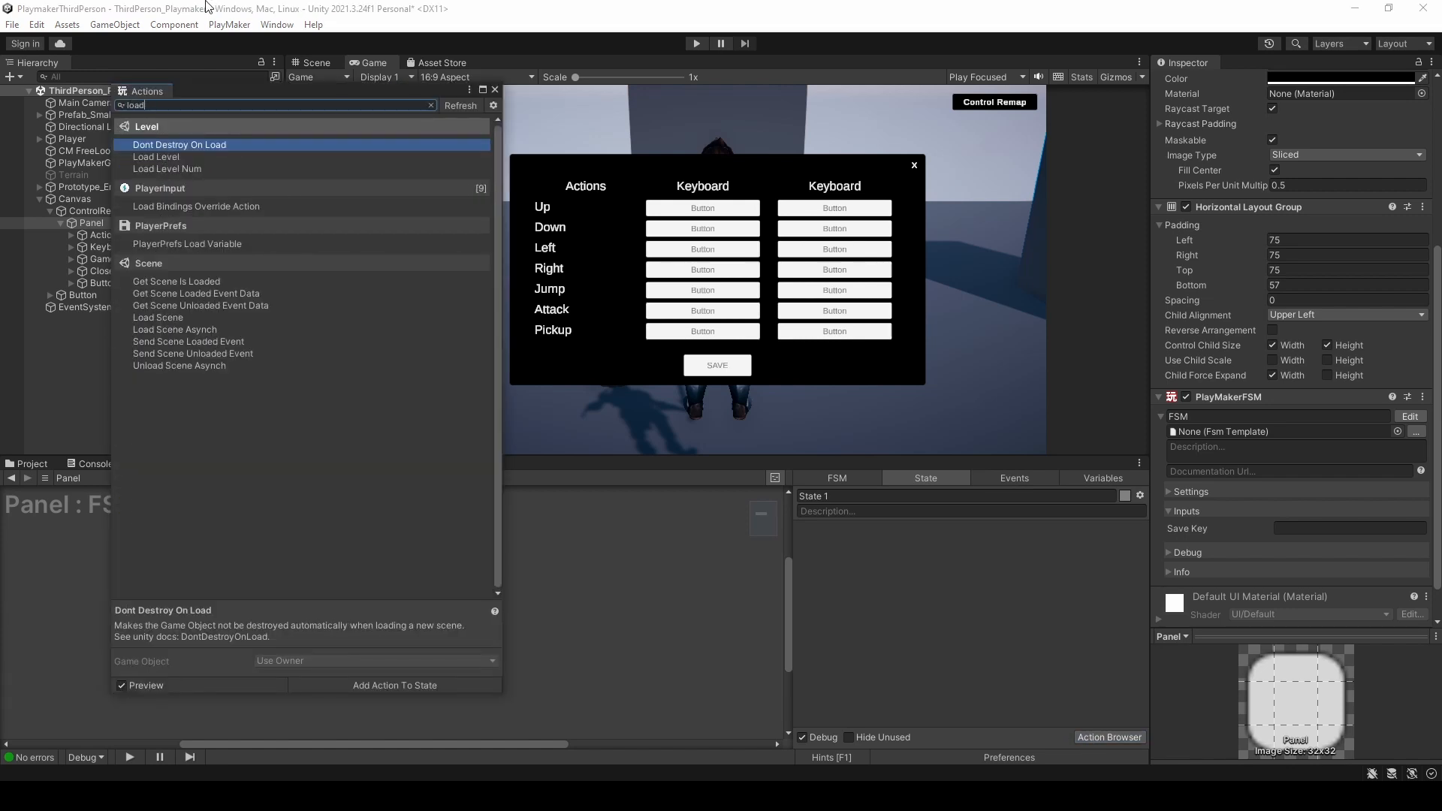
click(196, 205)
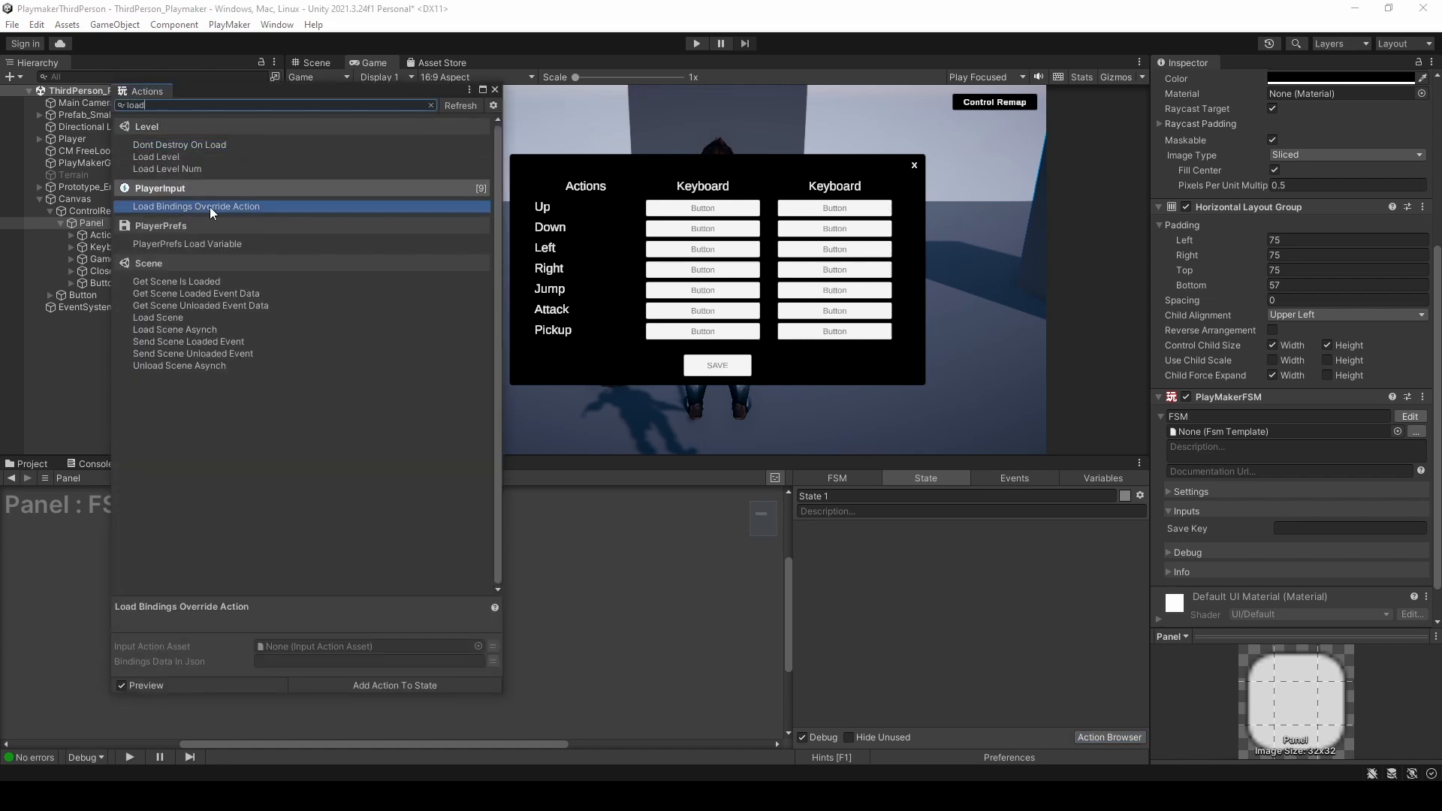
double_click(210, 206)
click(494, 89)
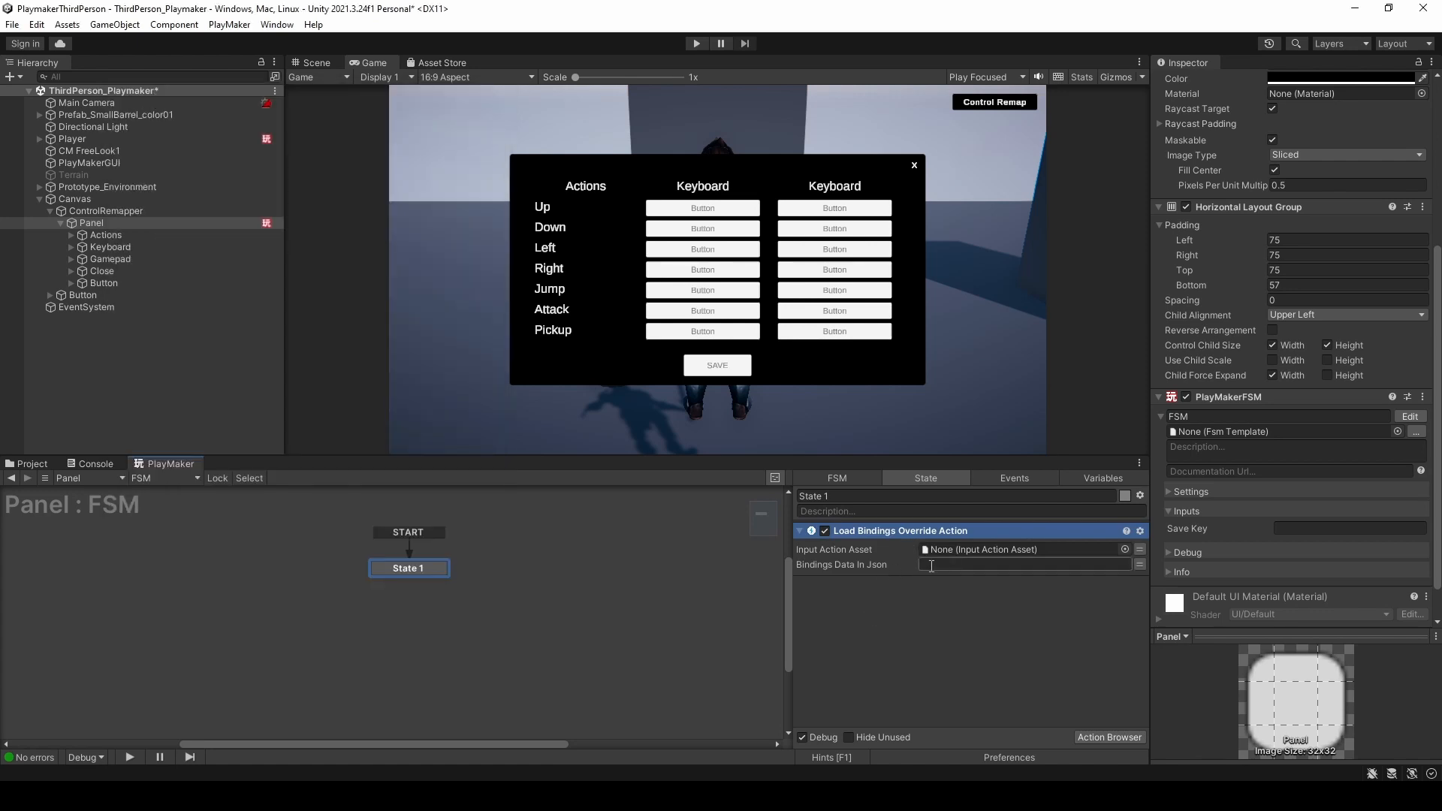
- Set the Load Bindings Override Action's input action asset to Control Map and its bindings data to the JSON Data variable
click(1125, 550)
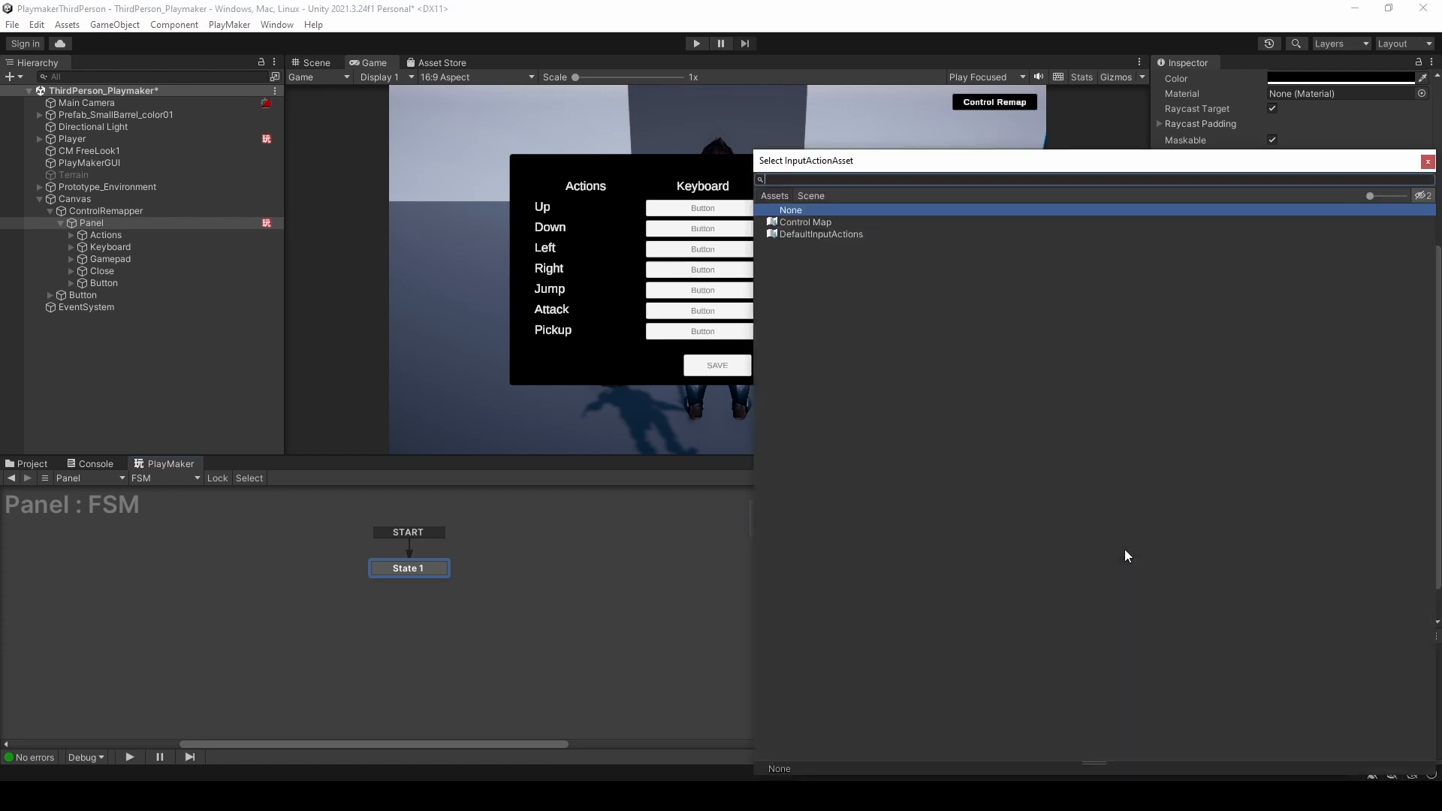
click(805, 222)
double_click(805, 222)
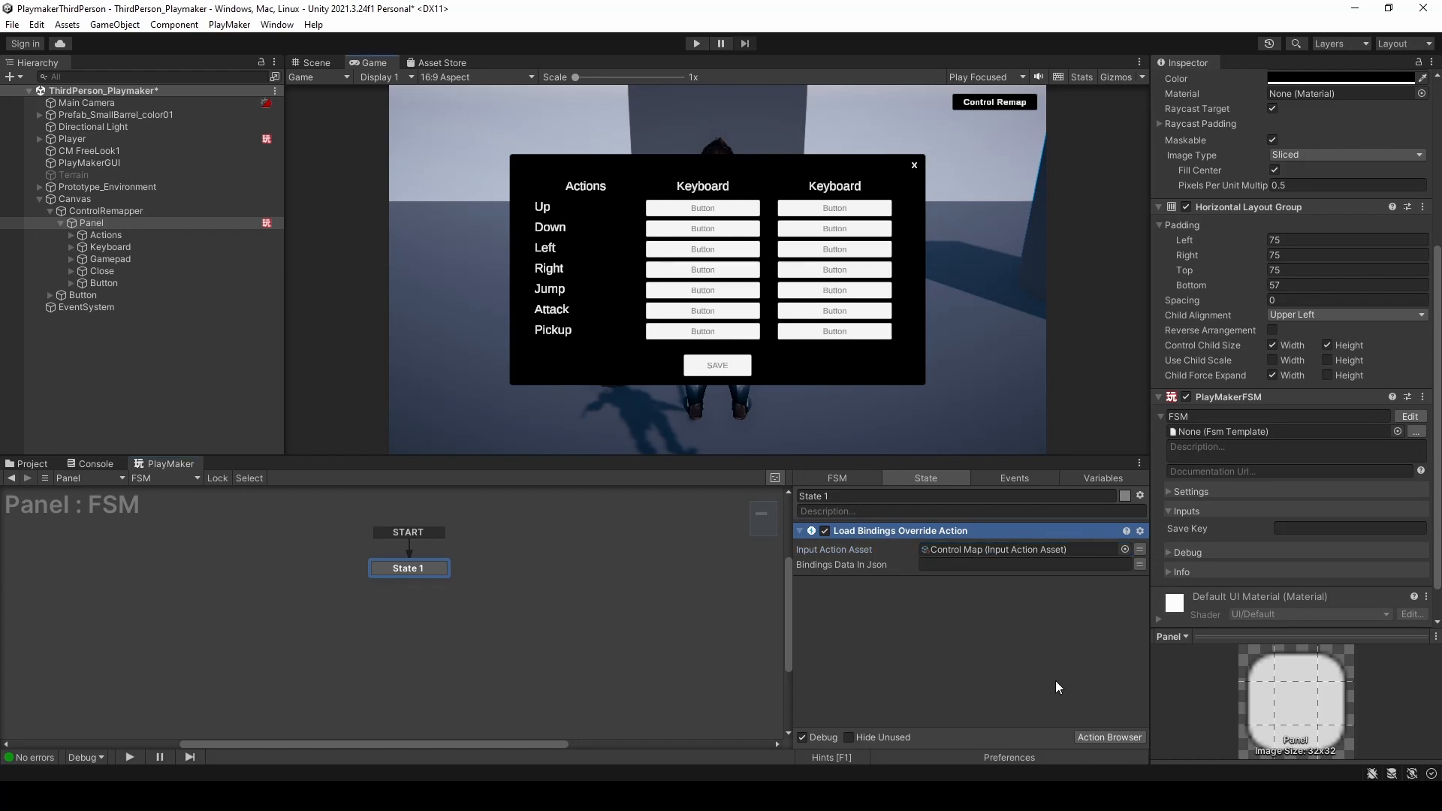
click(1139, 564)
click(1010, 564)
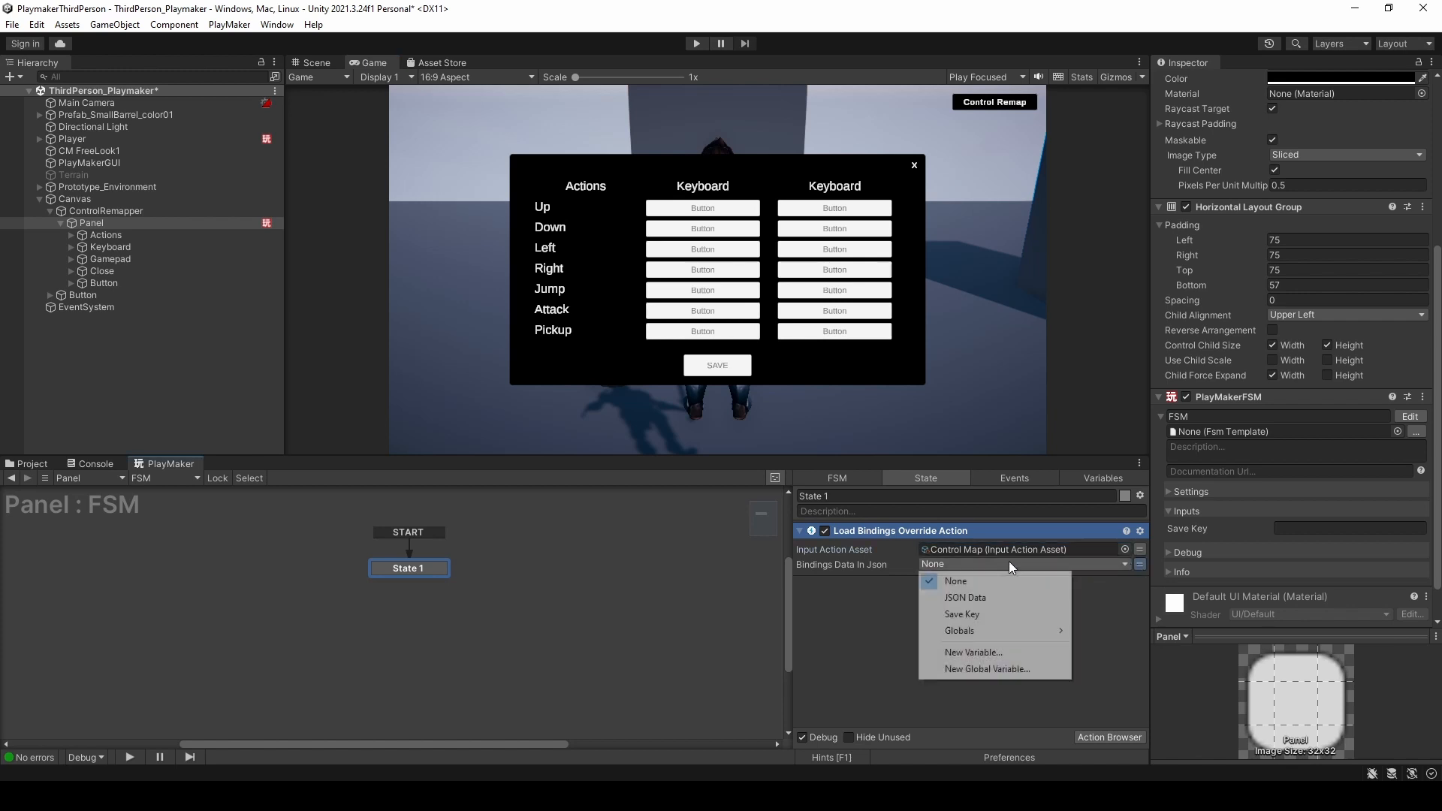
click(970, 599)
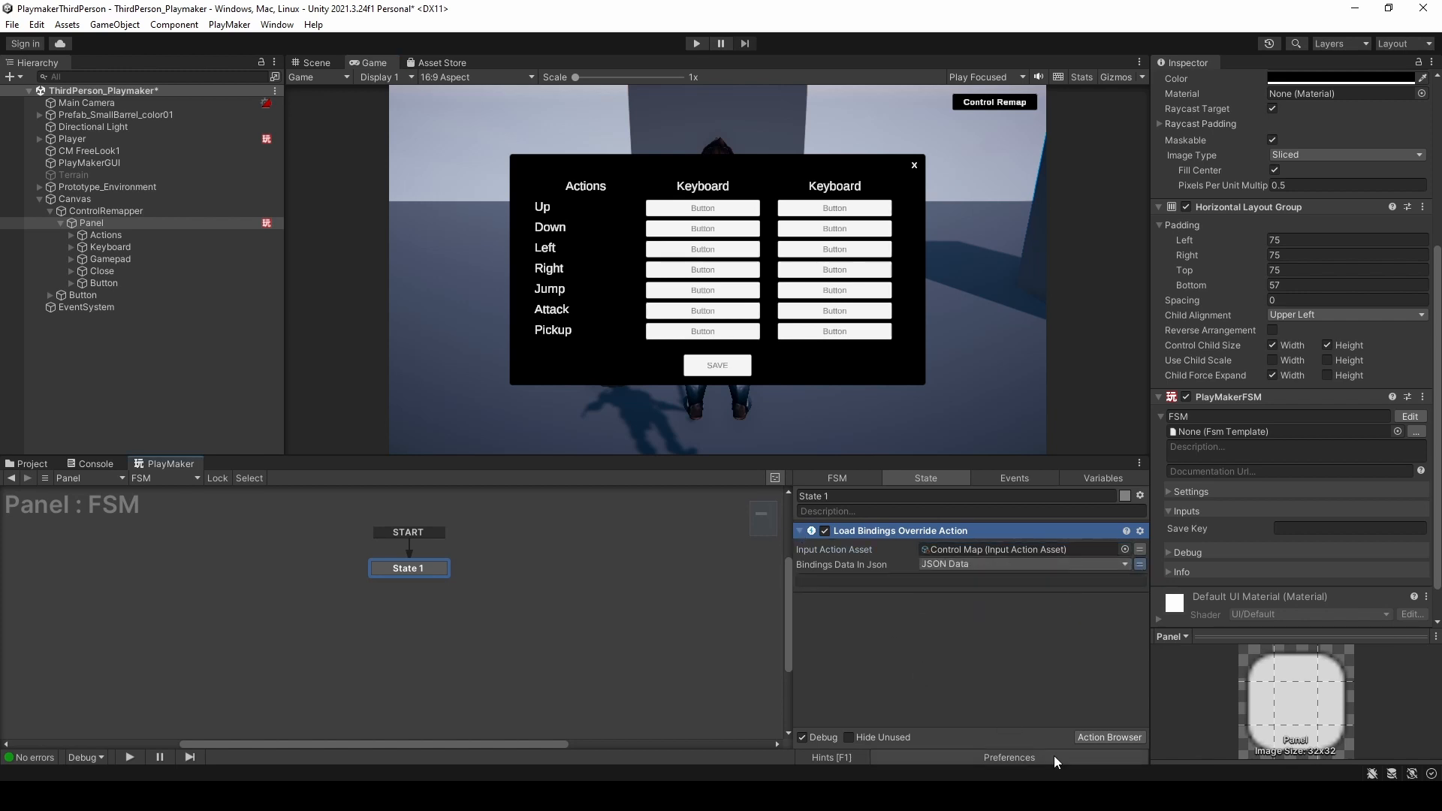
- Add a PlayerPrefs Get String action to State 1 ahead of the Load Bindings Override Action
click(1115, 737)
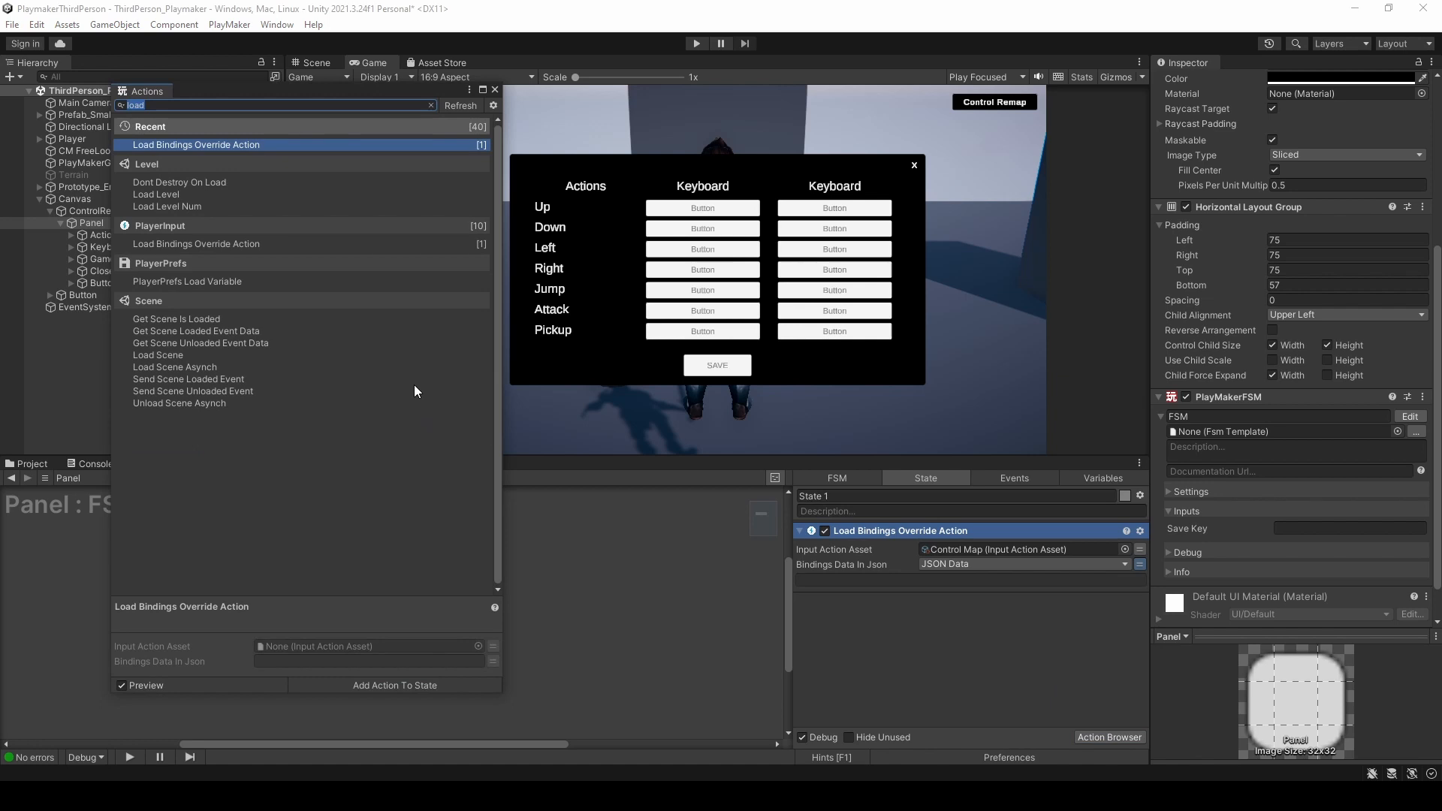
text(player)
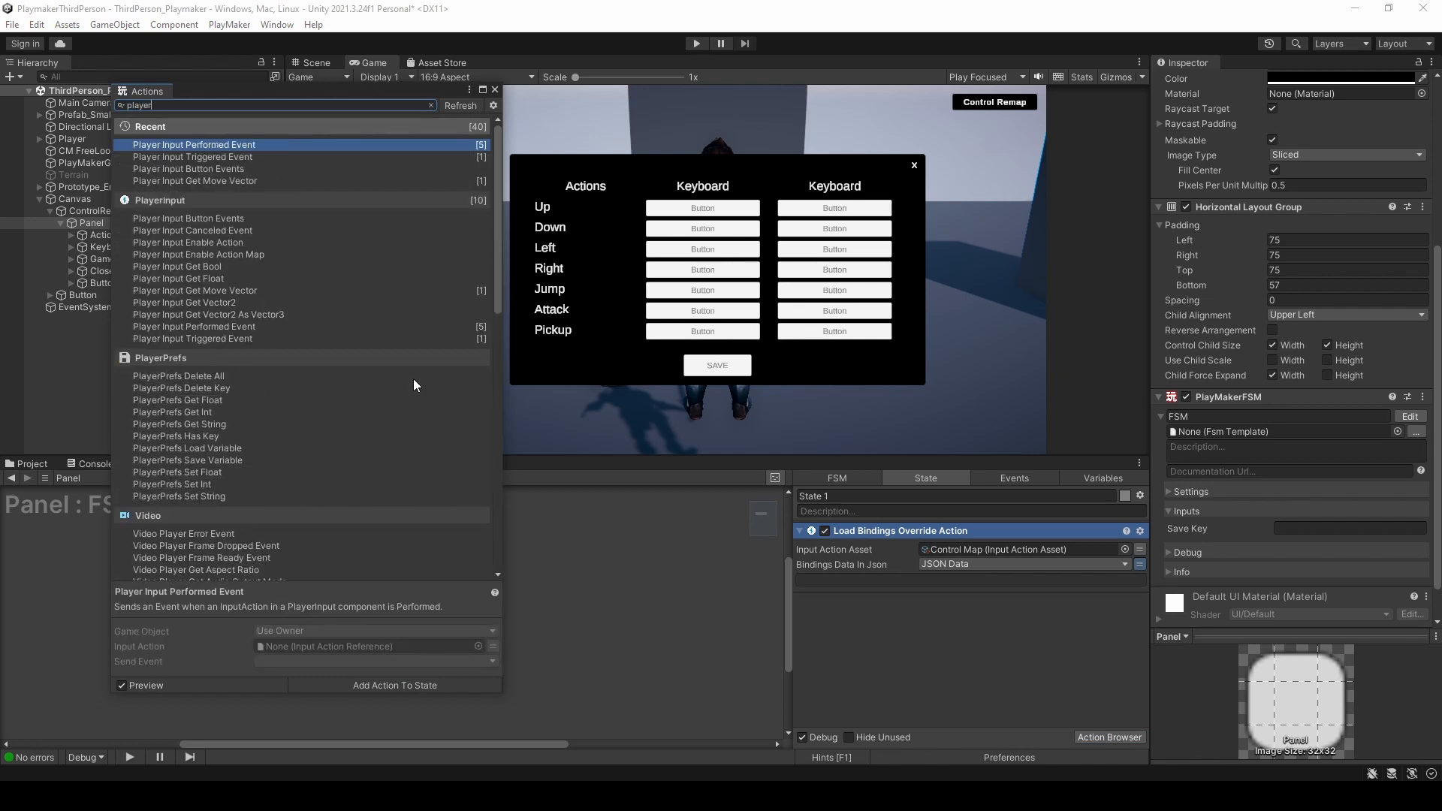
double_click(209, 424)
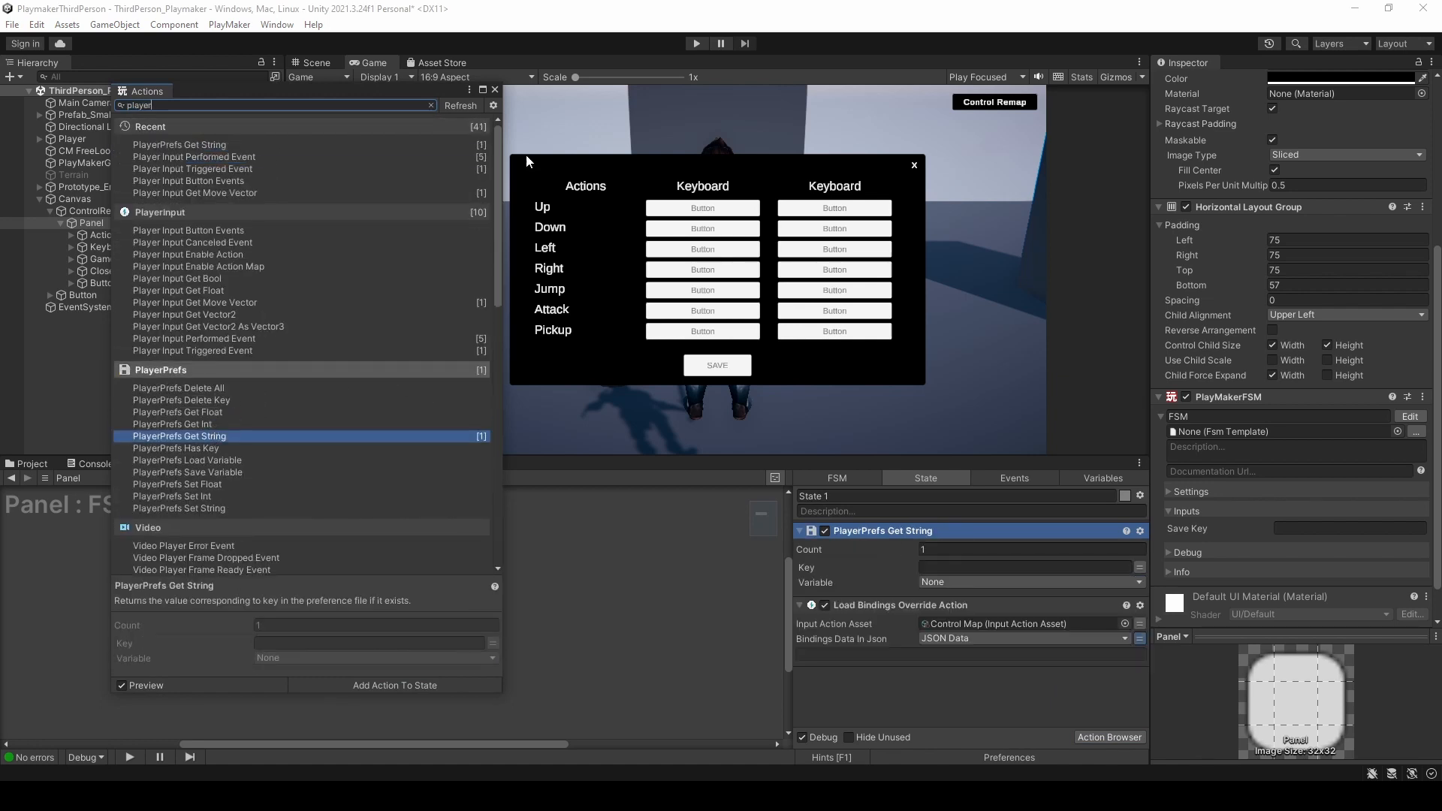
click(495, 89)
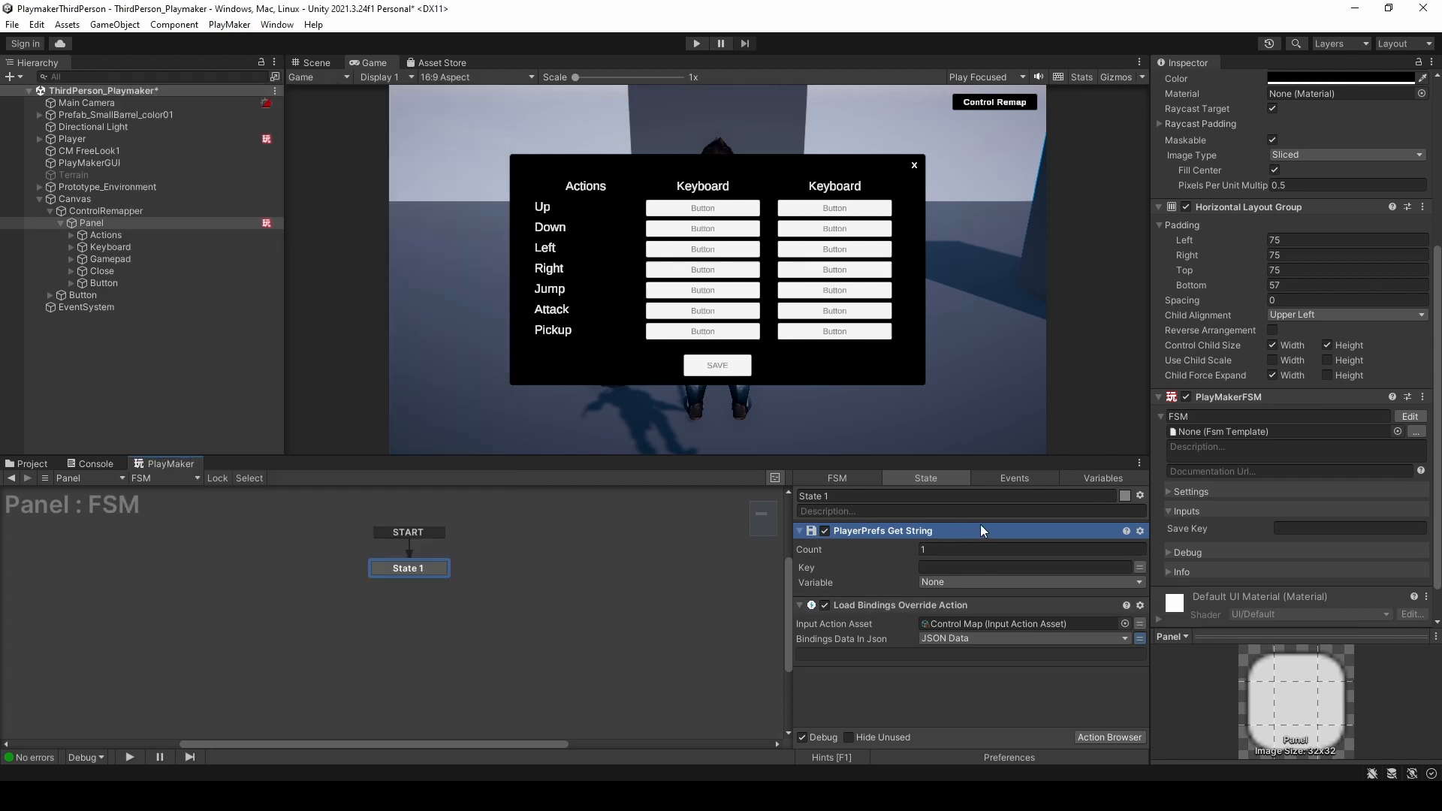
- Set the PlayerPrefs Get String key to Save Key and its variable to JSON Data, and collapse the action
click(1140, 567)
click(1068, 567)
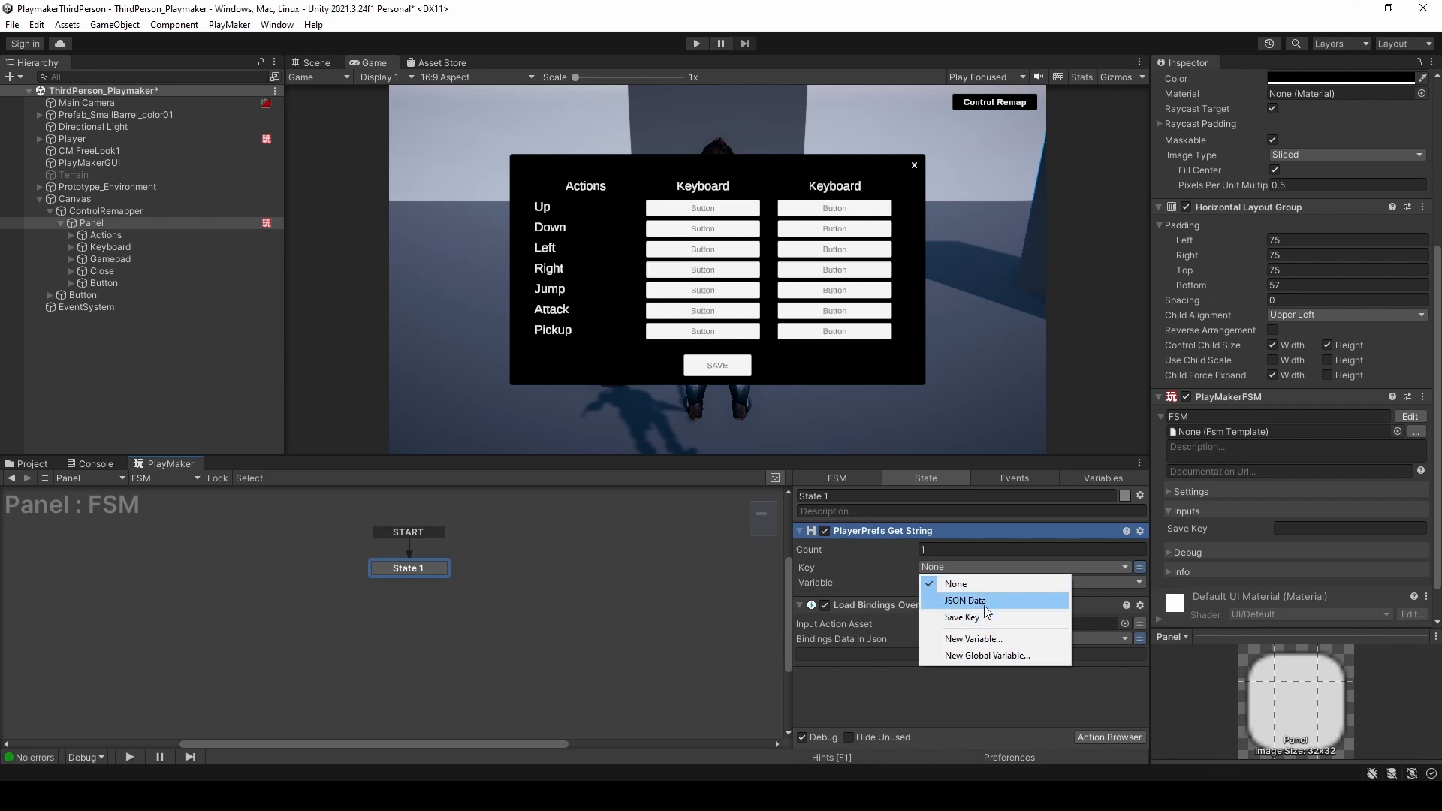
click(972, 620)
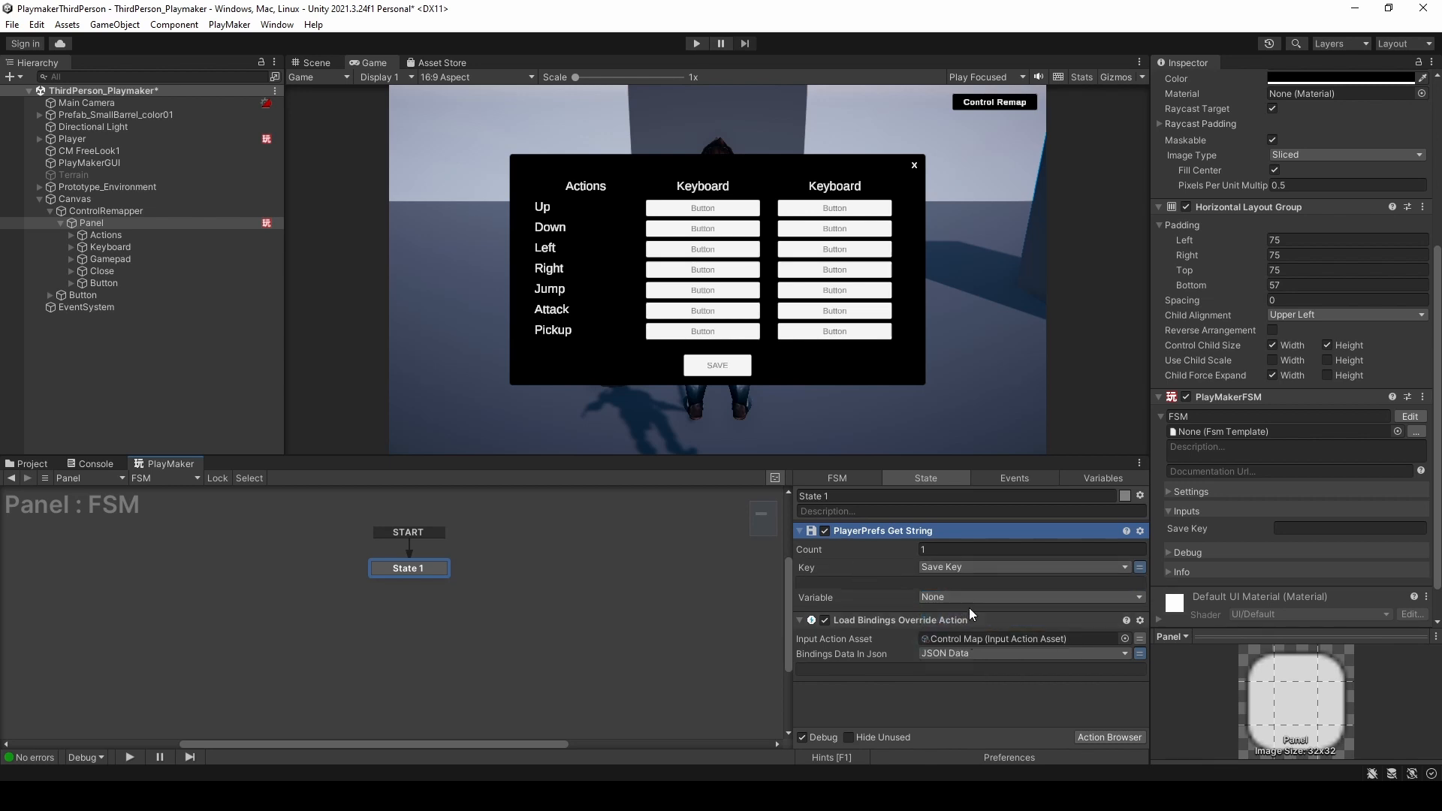
click(948, 598)
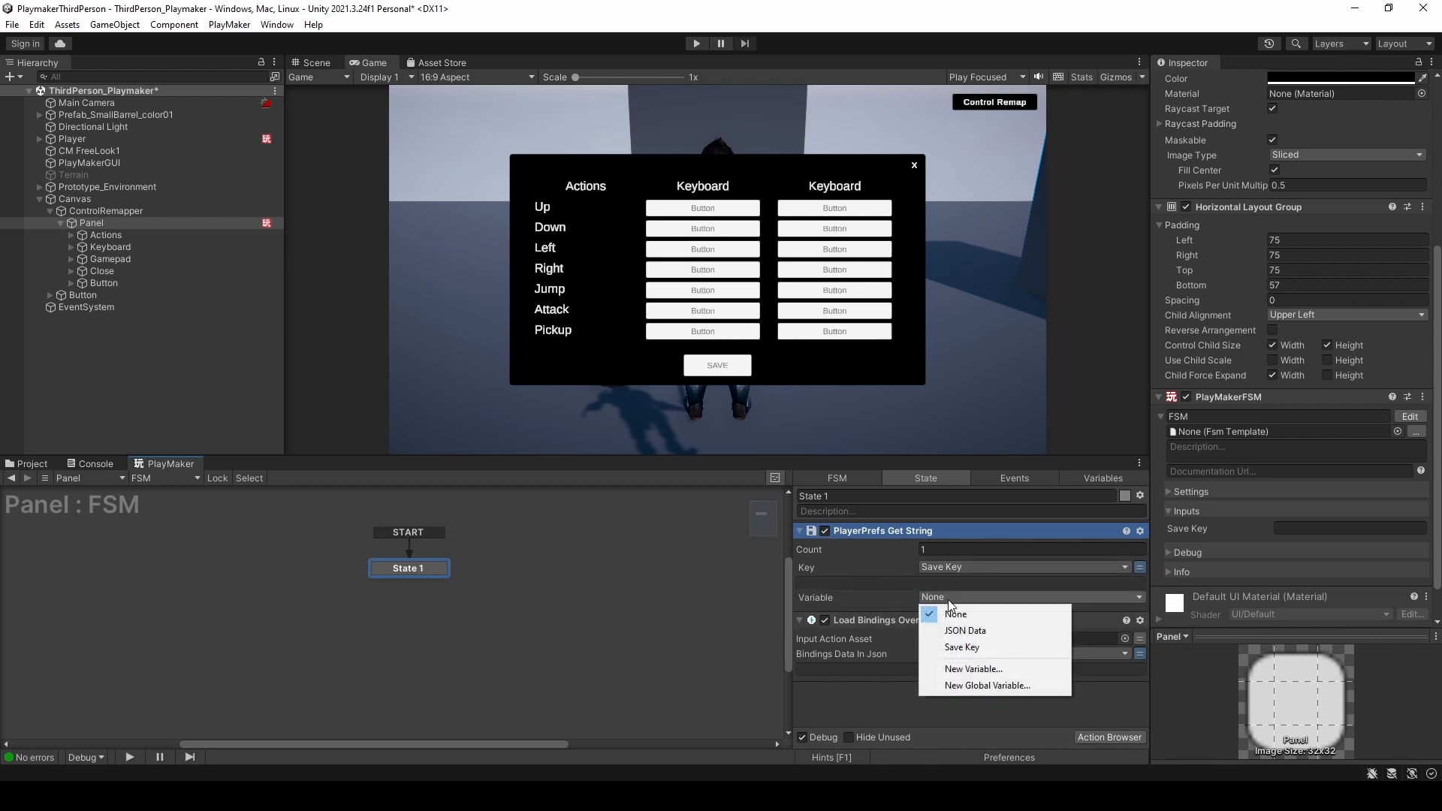
click(984, 634)
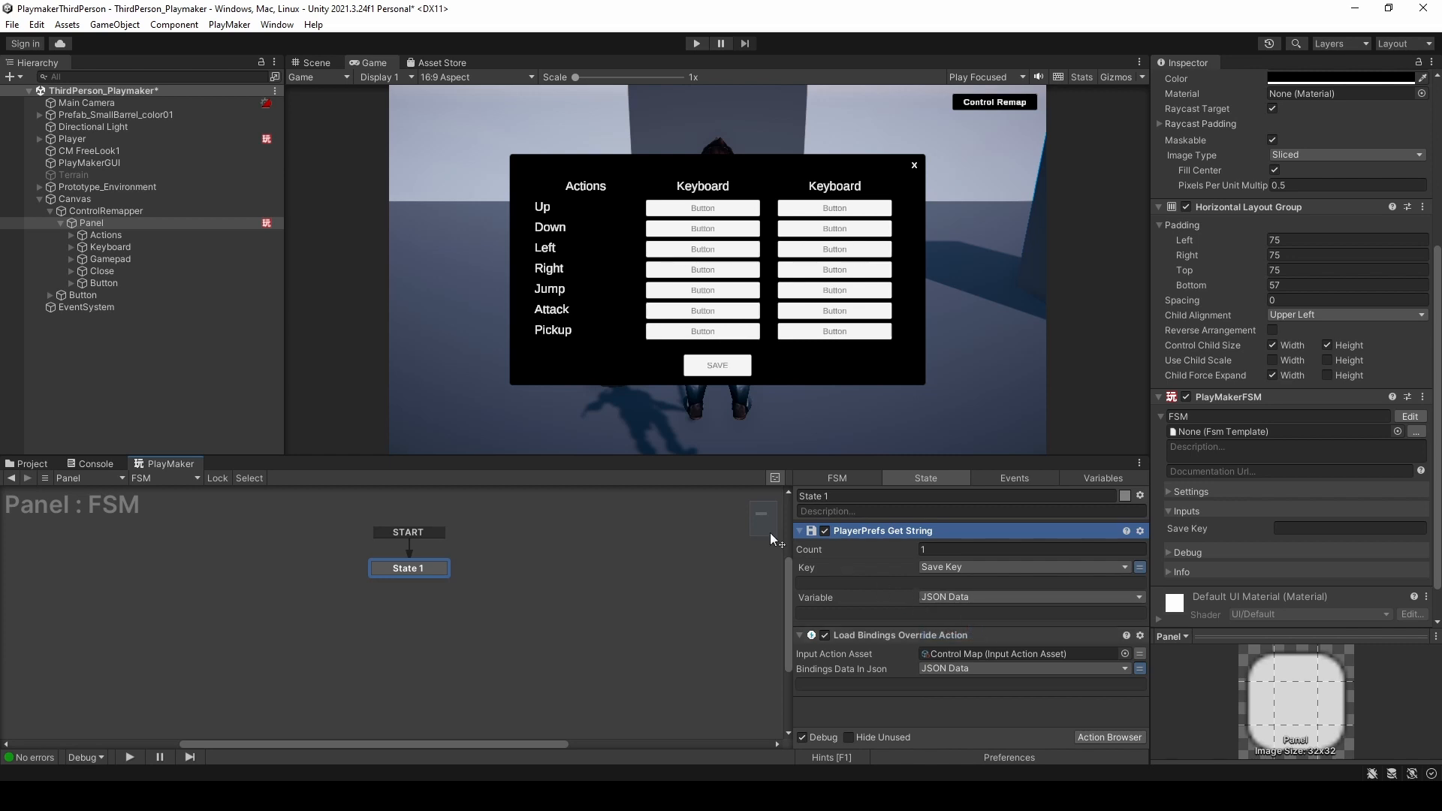
click(799, 532)
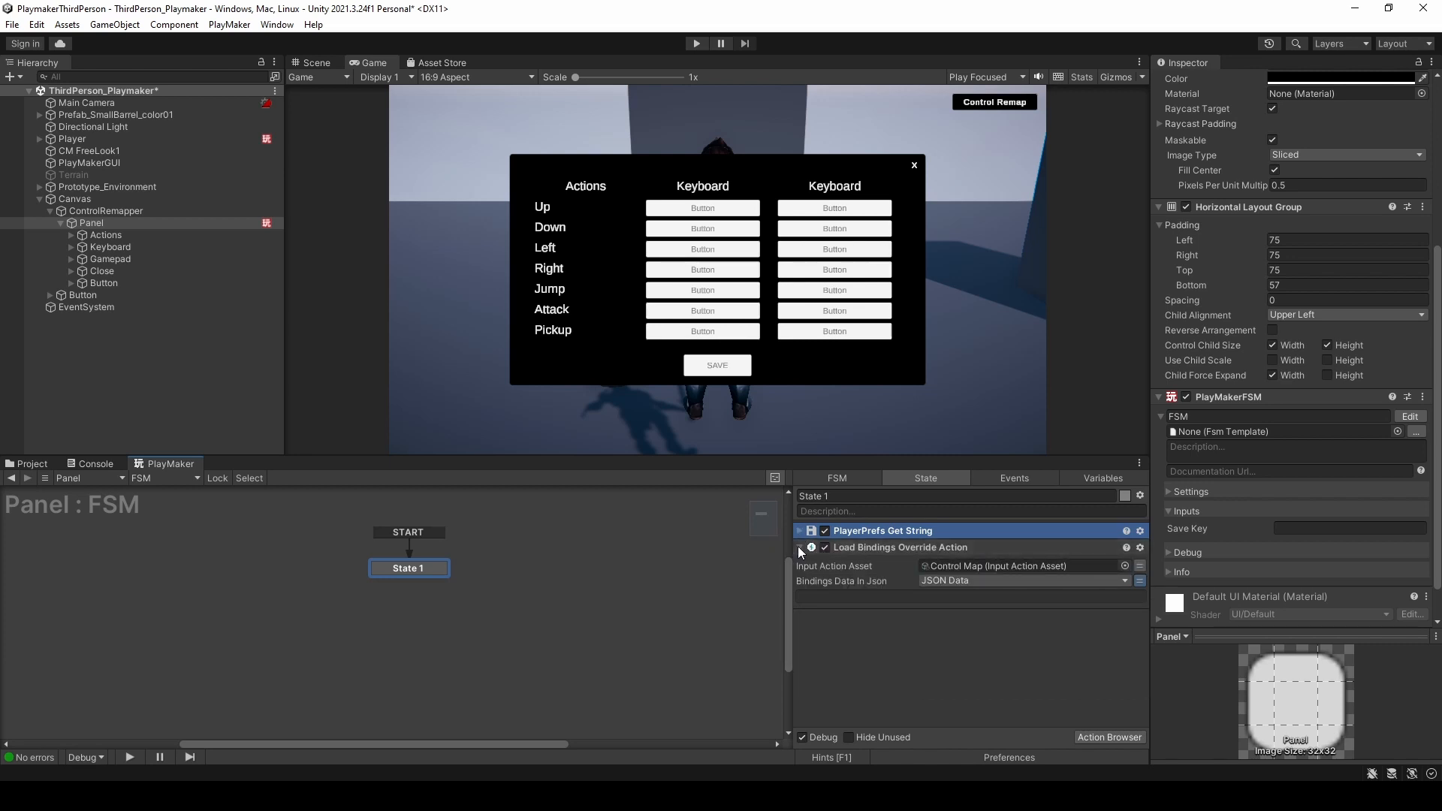
- Add a FINISHED transition to State 1 and link it to a new state placed below it
right_click(412, 567)
mouse_move(466, 571)
click(627, 571)
drag(429, 580, 421, 639)
- Add a UI Button On Click Event action to State 2 and specify the Panel's SAVE Button as its game object
click(1116, 736)
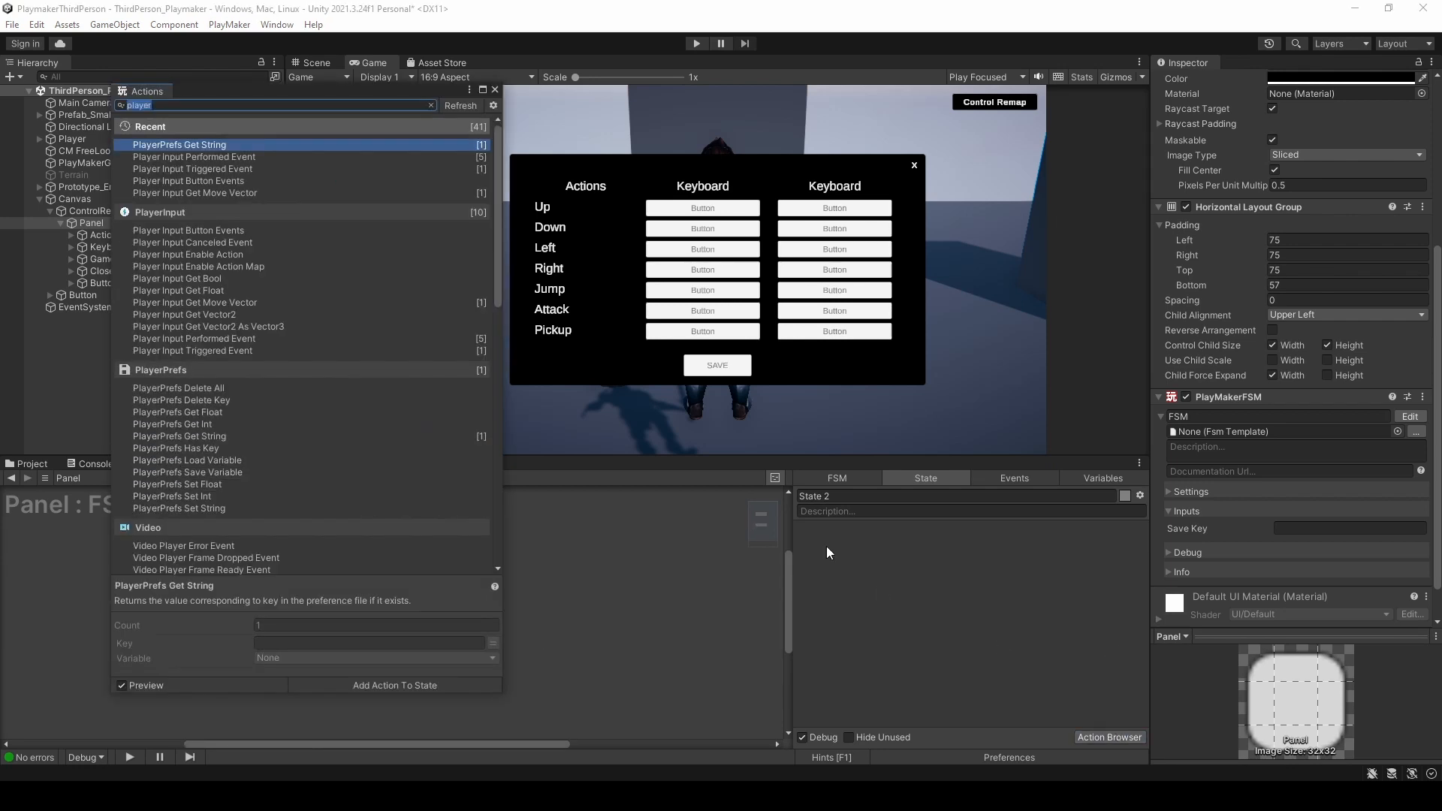
text(ui)
double_click(210, 154)
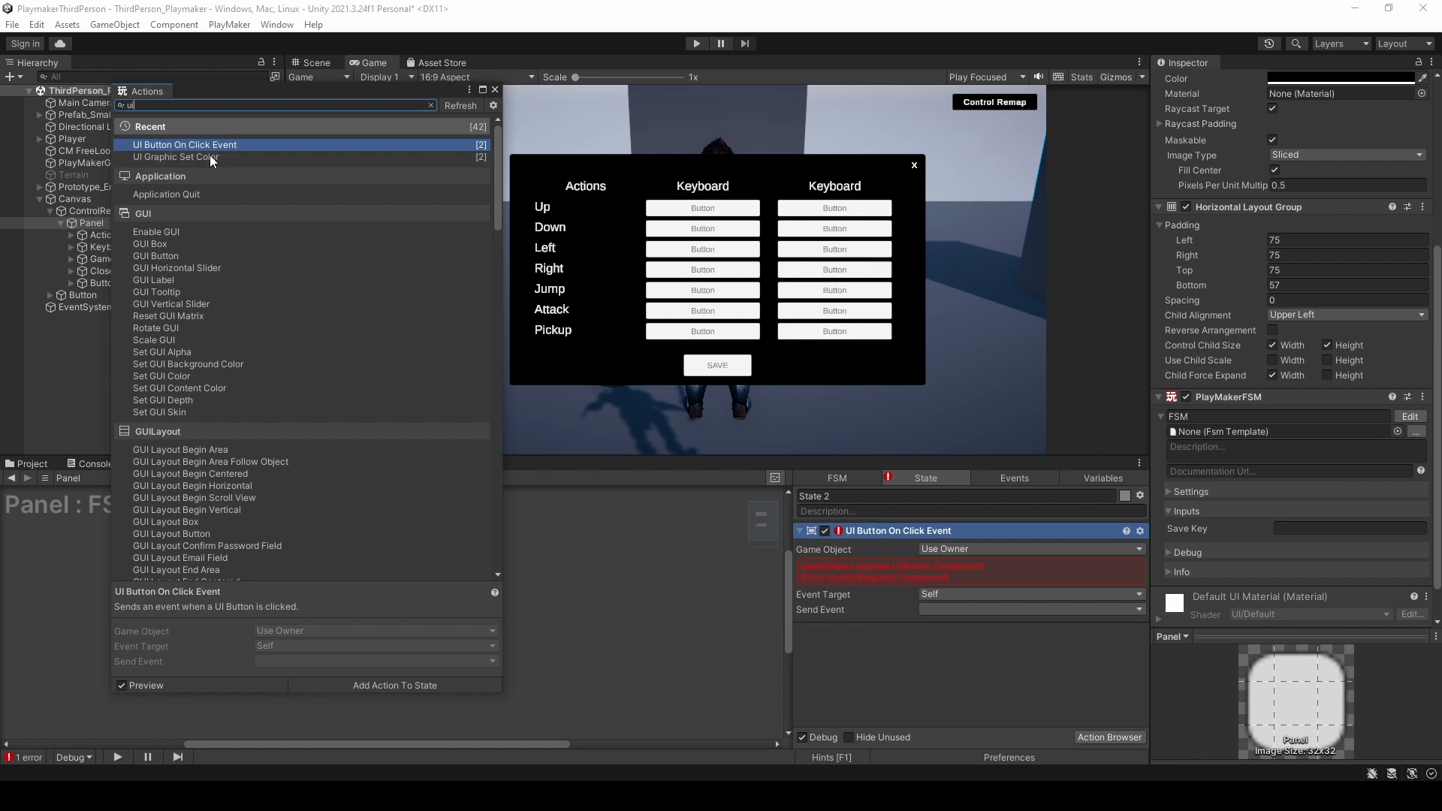
click(496, 88)
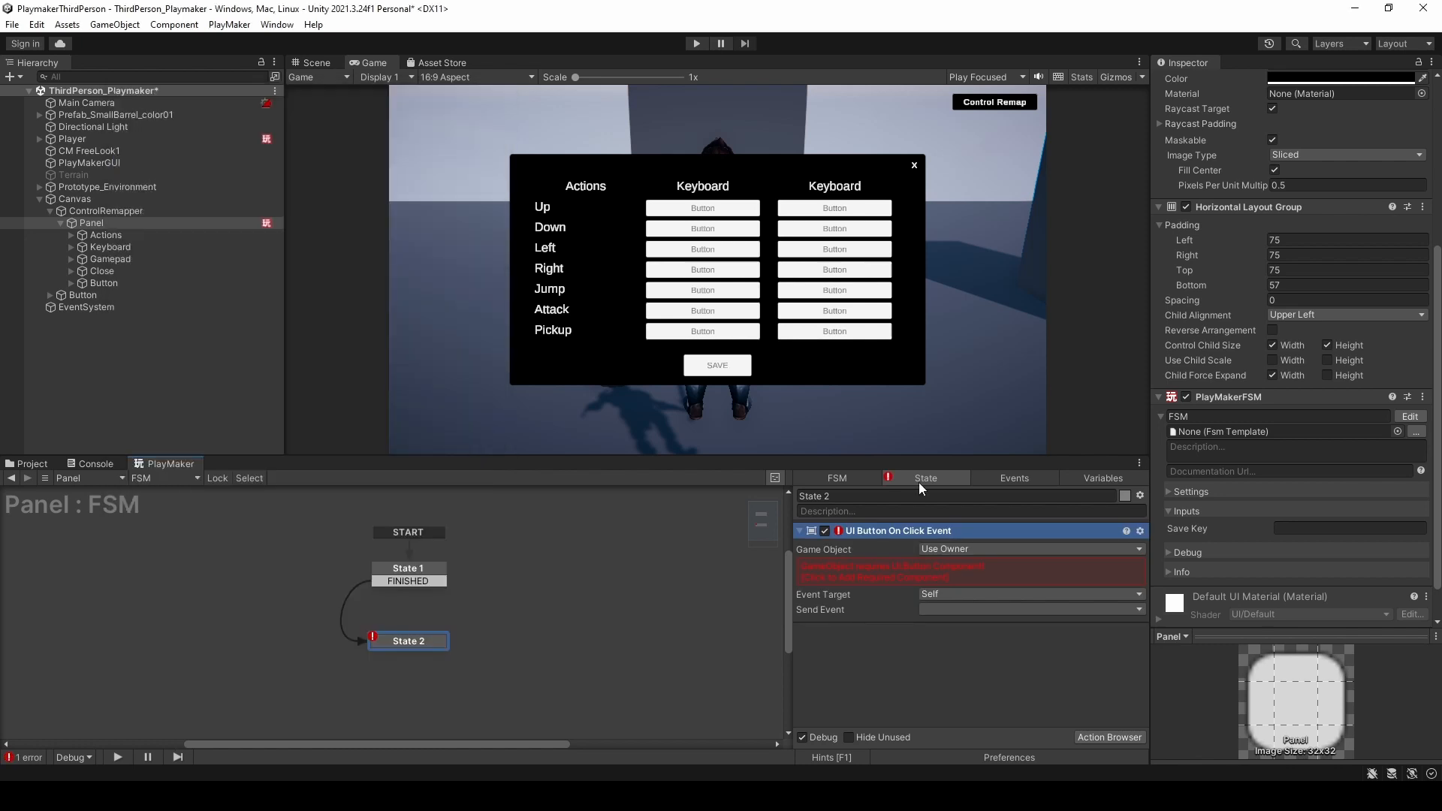
click(962, 549)
click(985, 583)
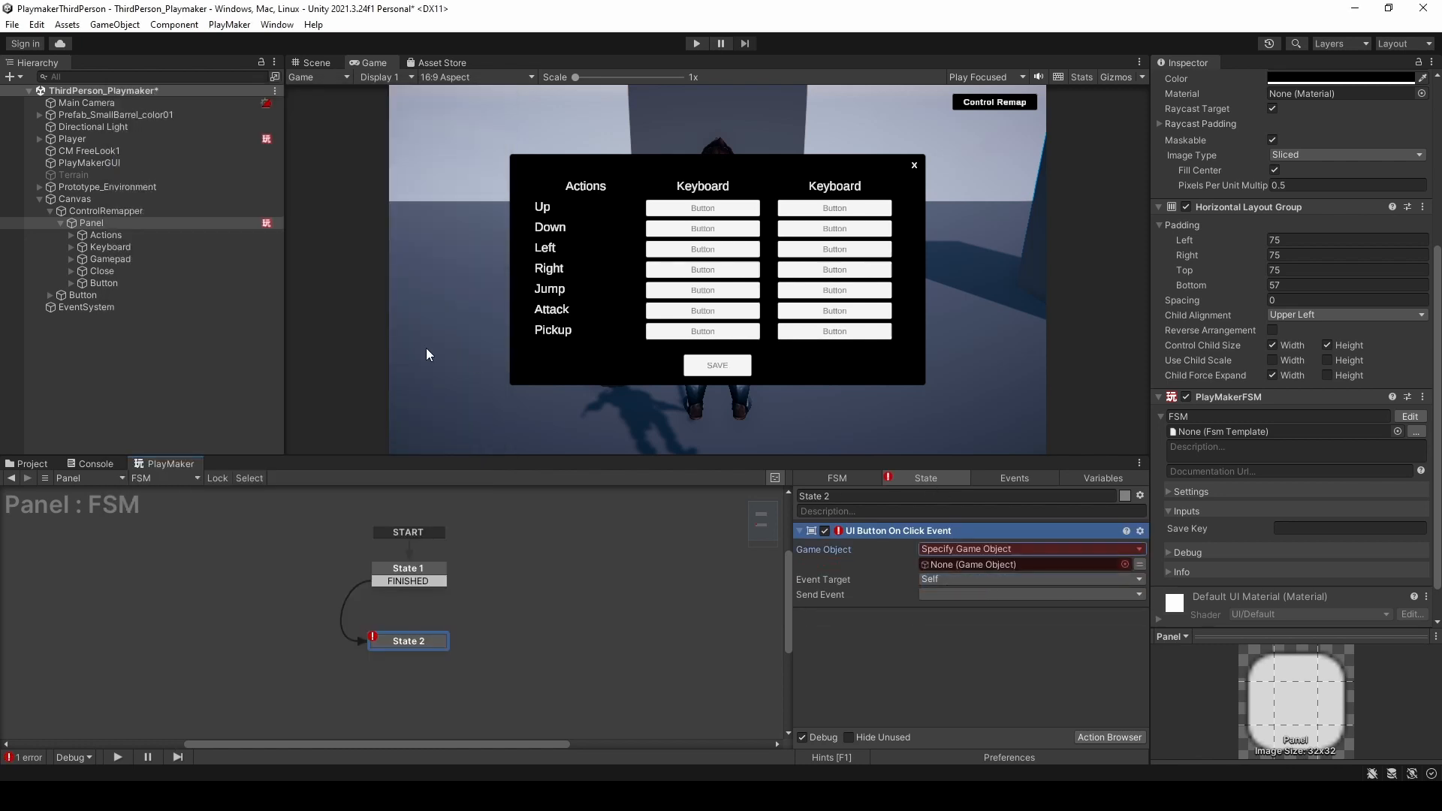
click(111, 283)
drag(111, 283, 1003, 564)
- Create a SAVE event in the FSM and set it as the event sent by State 2's UI Button On Click Event
click(1020, 482)
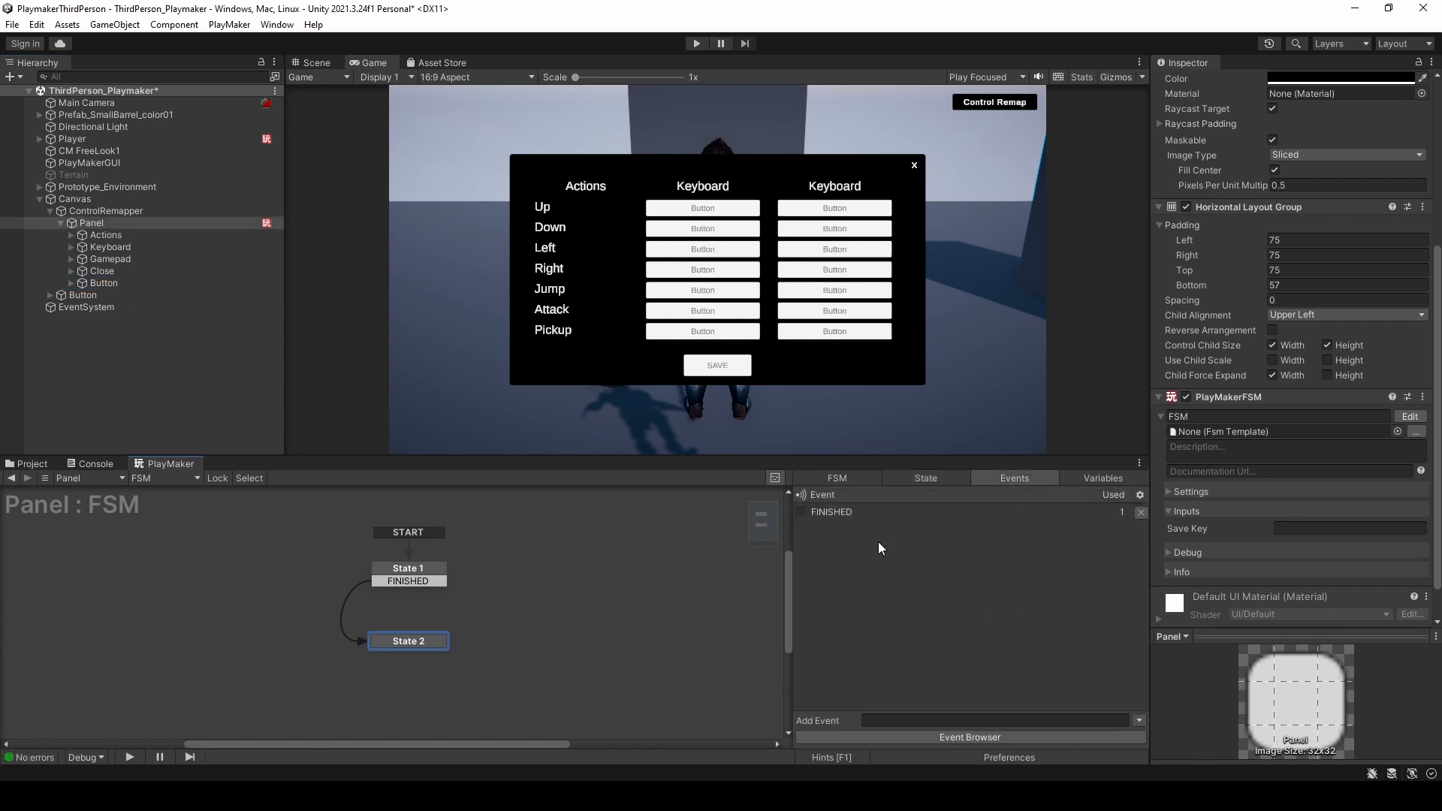
click(887, 720)
text(SAVE)
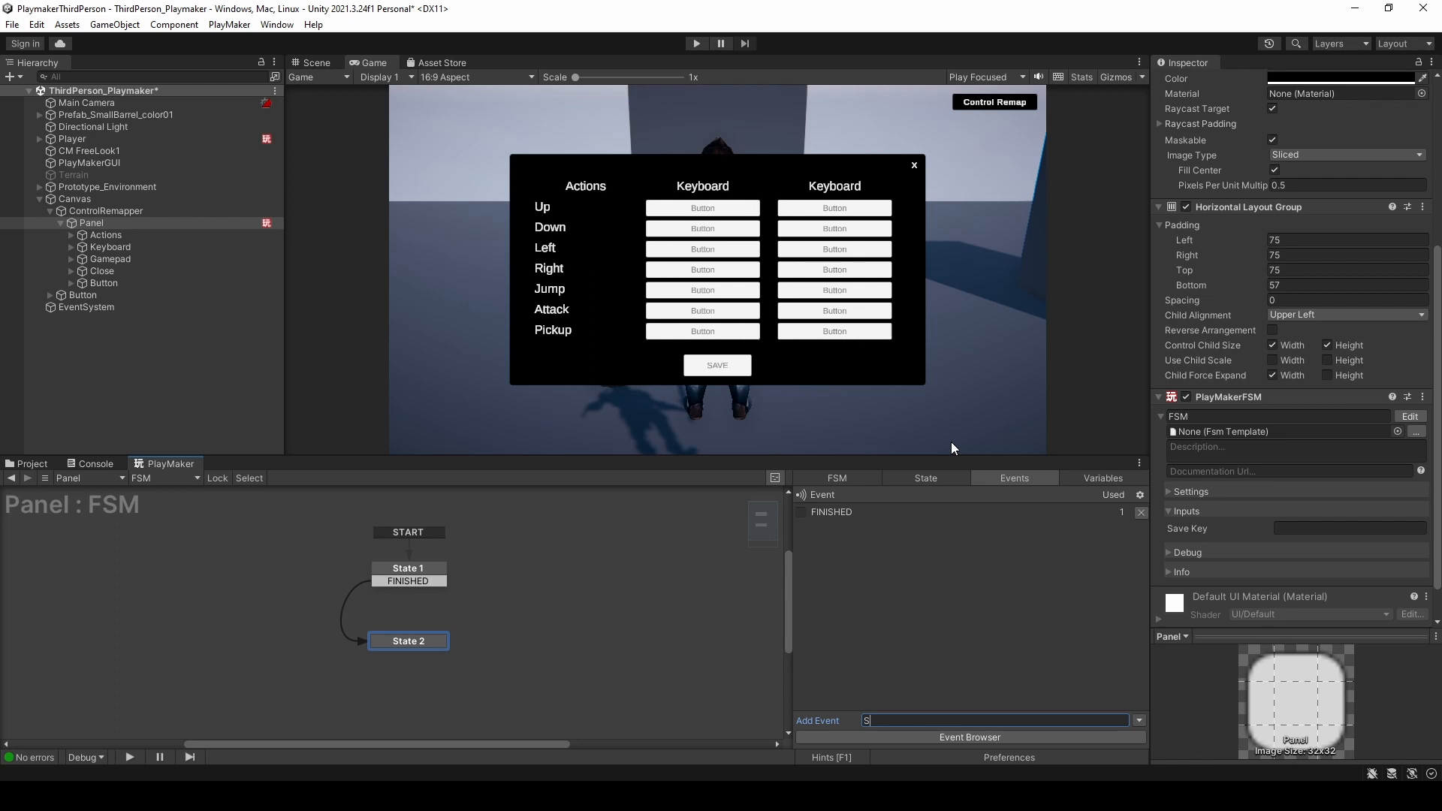
key(Return)
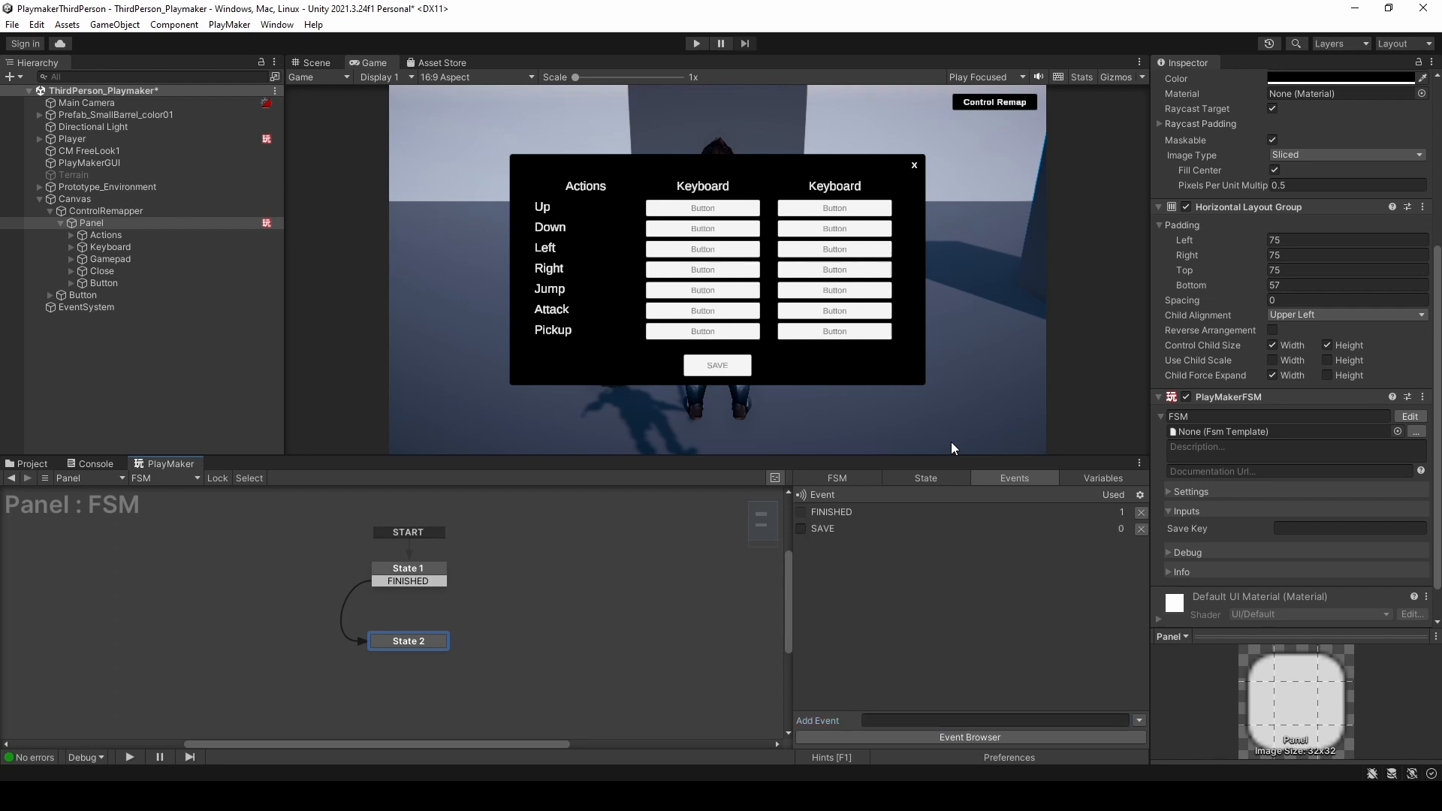
click(948, 480)
click(936, 594)
click(939, 621)
- Add a SAVE transition to State 2 and link it to a new state placed beside it
right_click(406, 644)
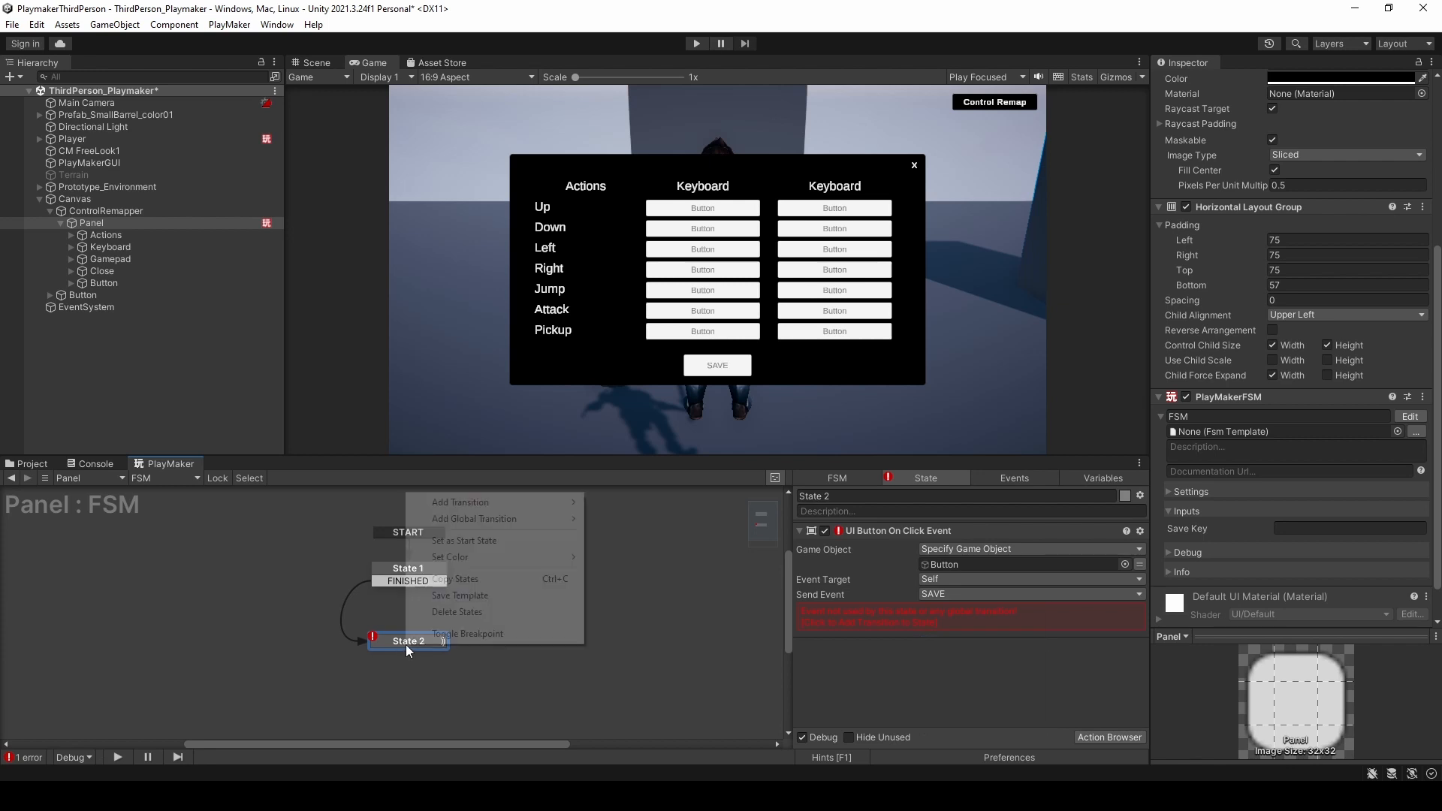
mouse_move(541, 502)
click(616, 518)
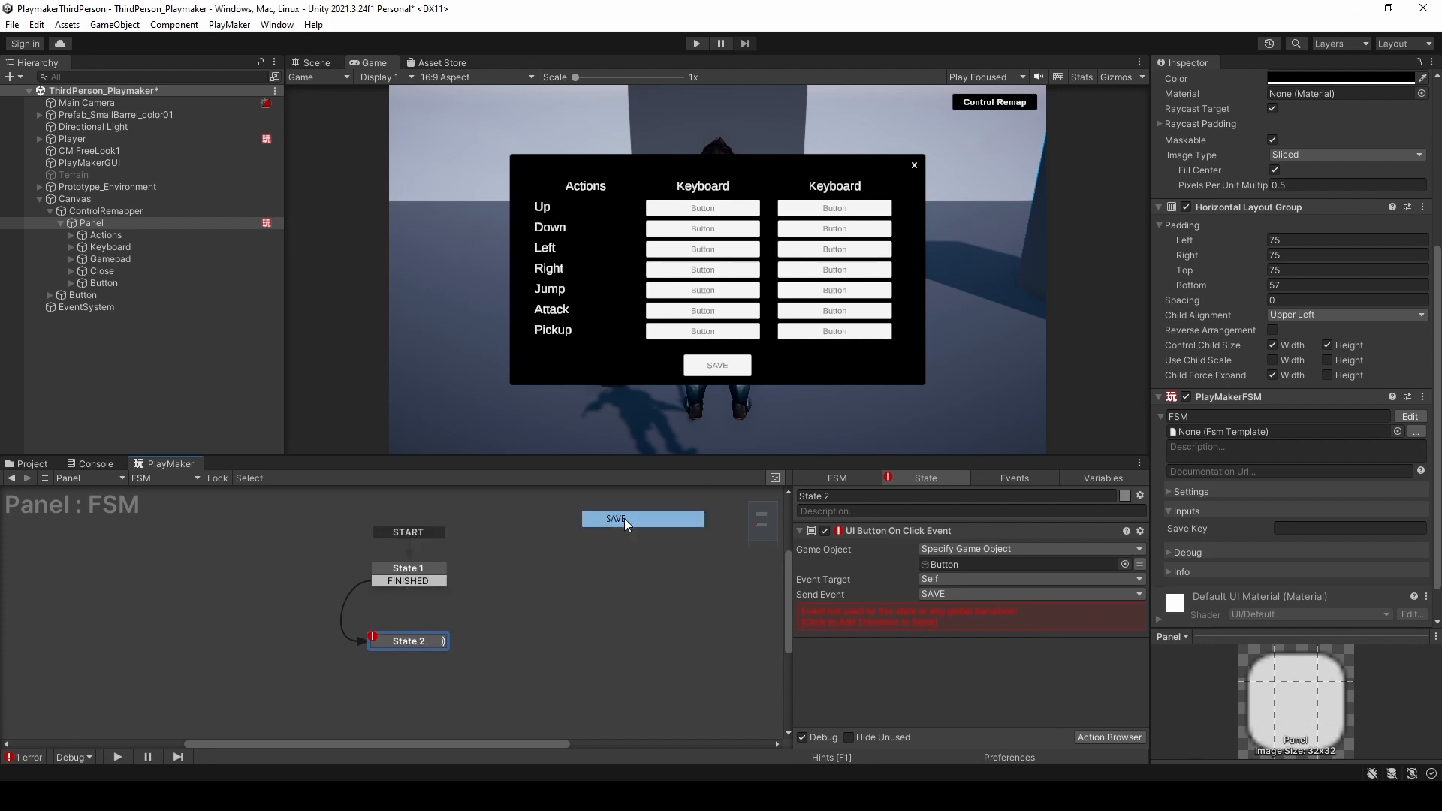
drag(404, 655, 566, 613)
- Add a Save Bindings Override Action to State 3 of the Panel's FSM
click(1092, 737)
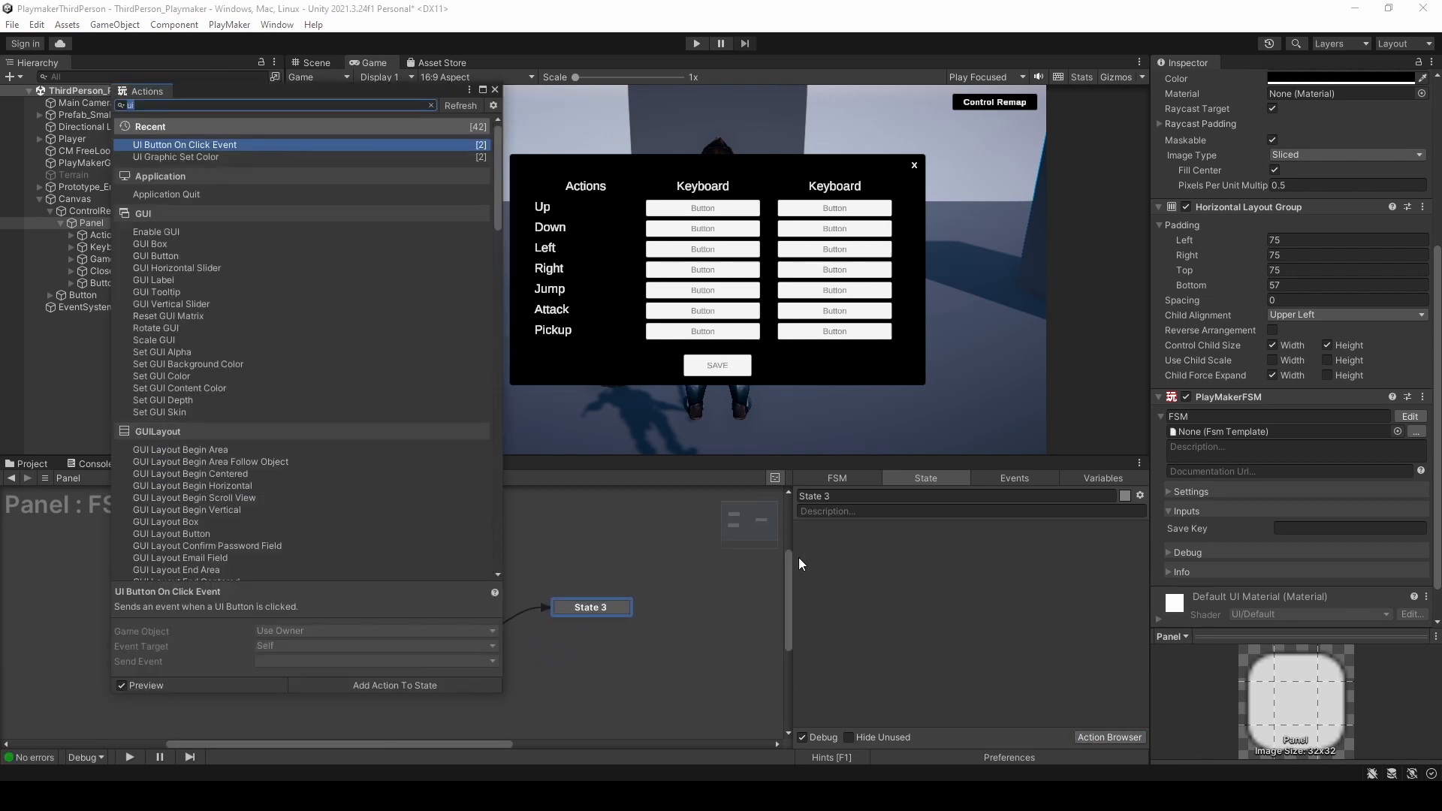
text(save)
double_click(243, 146)
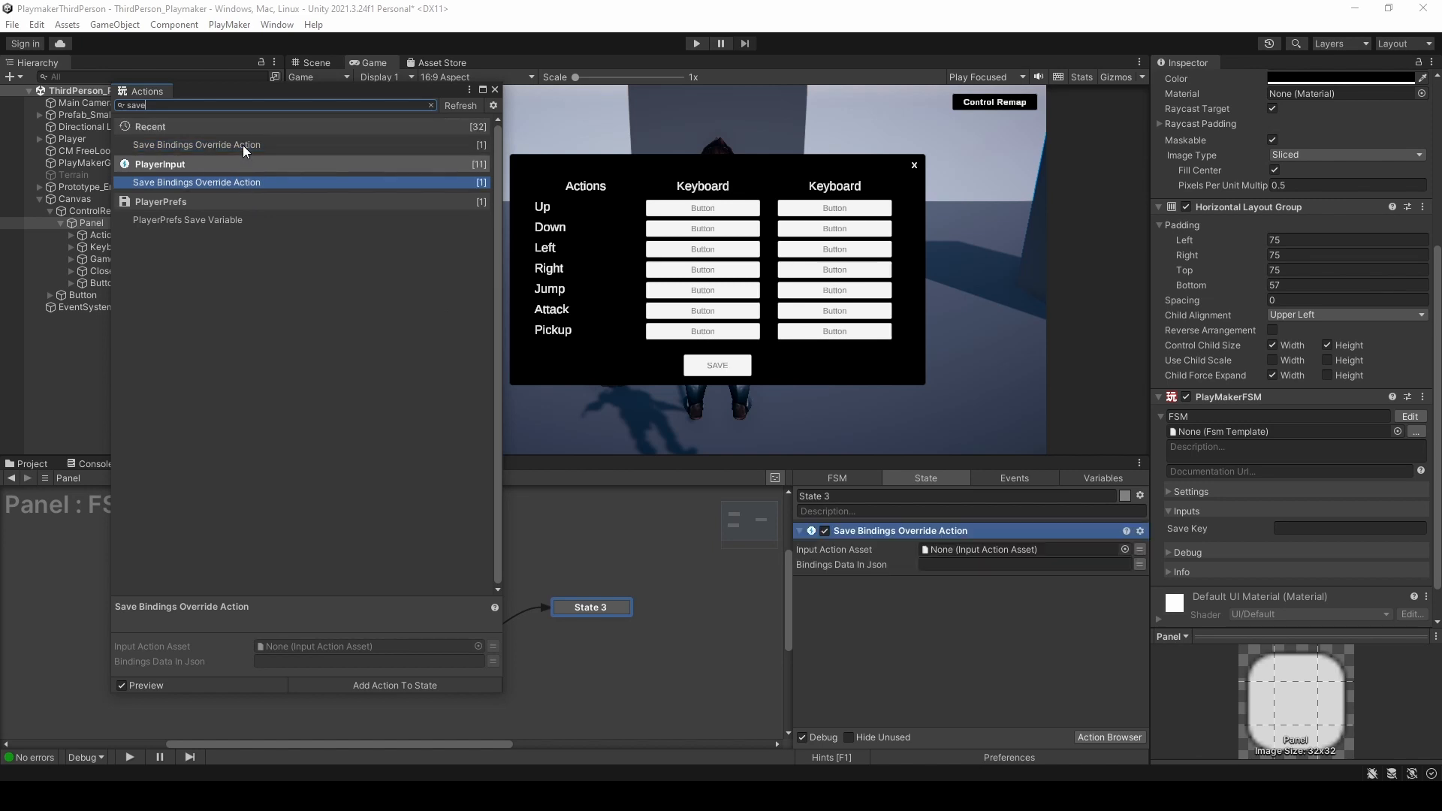
click(495, 90)
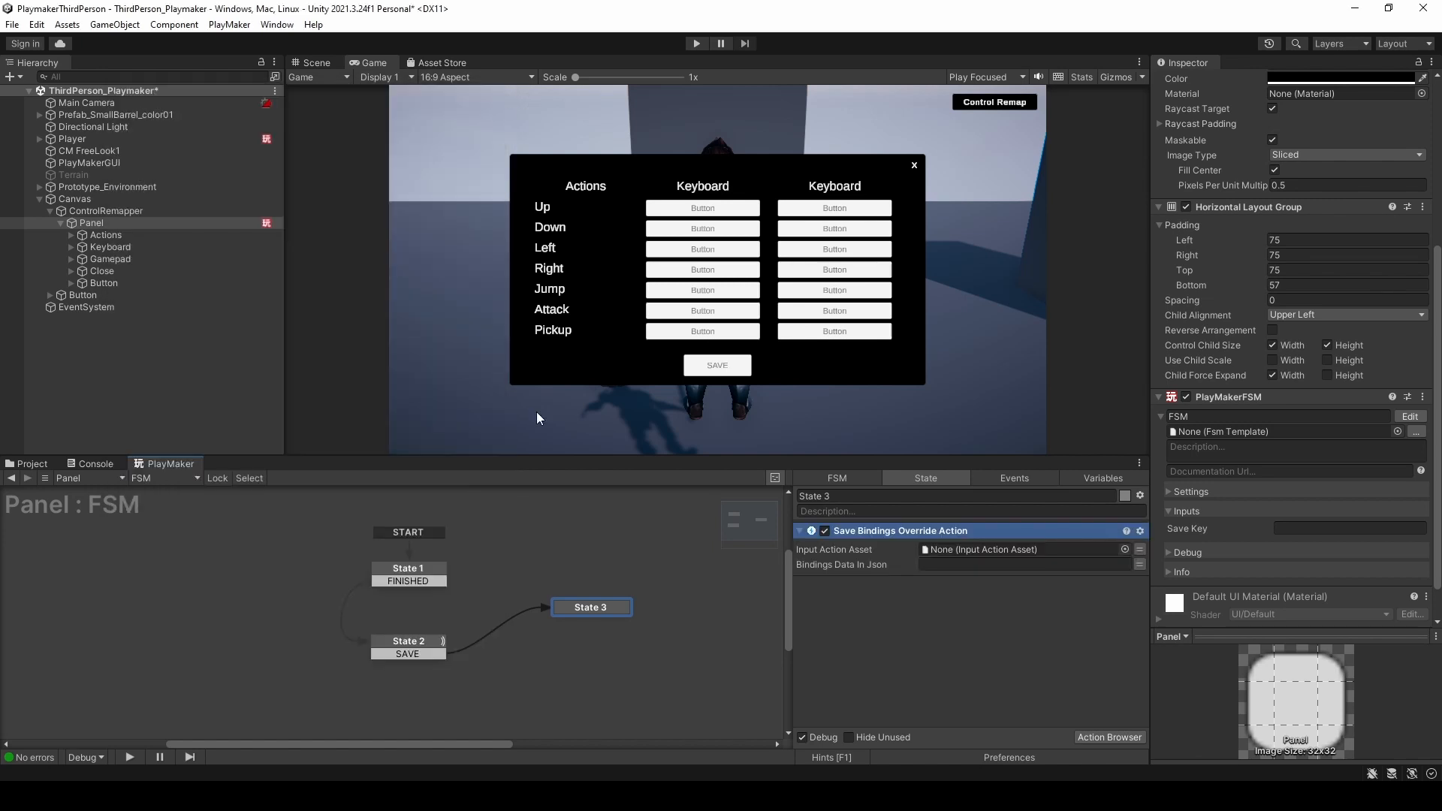
- Add a FINISHED transition from State 3 back to State 2 and place State 3 directly below State 2
right_click(609, 607)
mouse_move(642, 619)
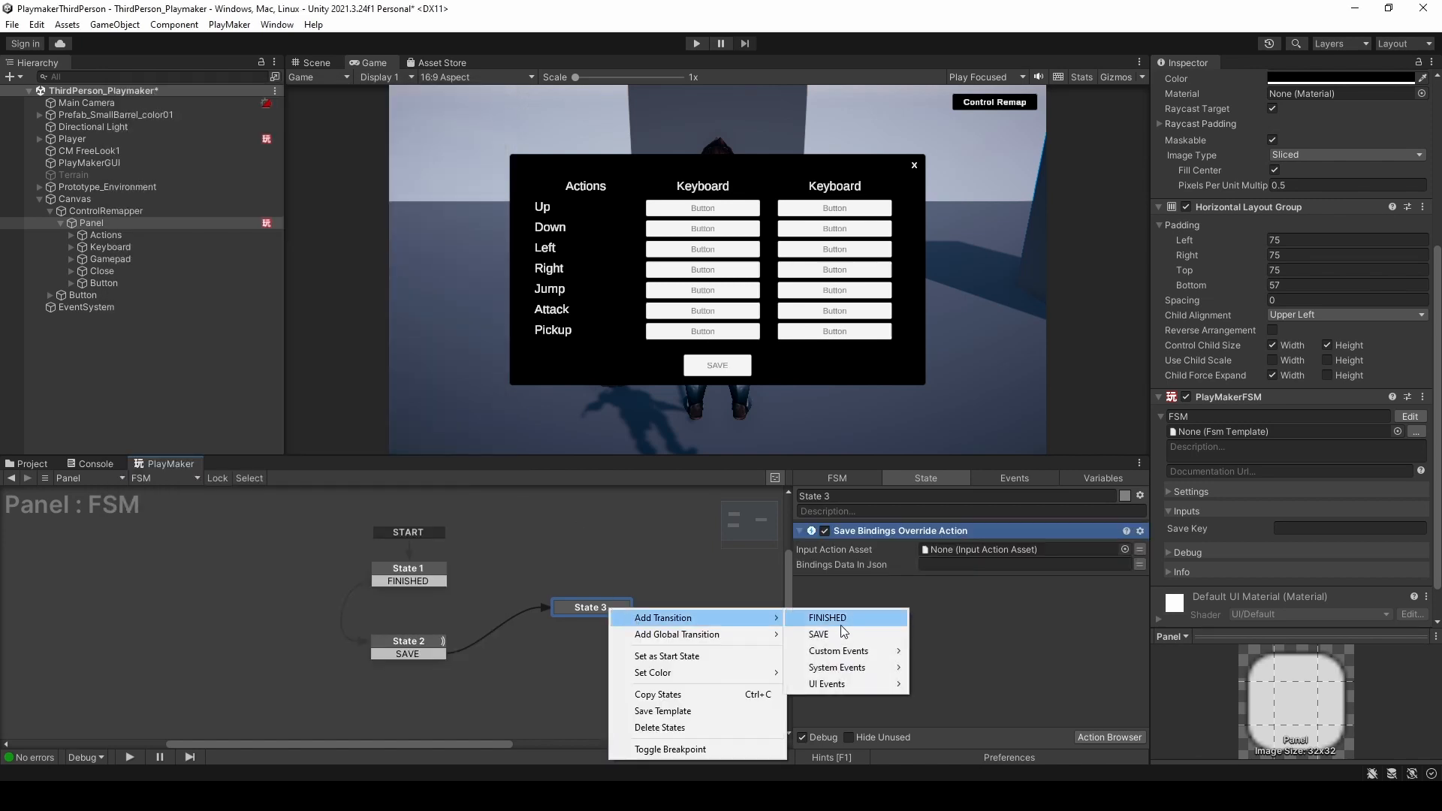
click(840, 625)
drag(593, 621, 401, 694)
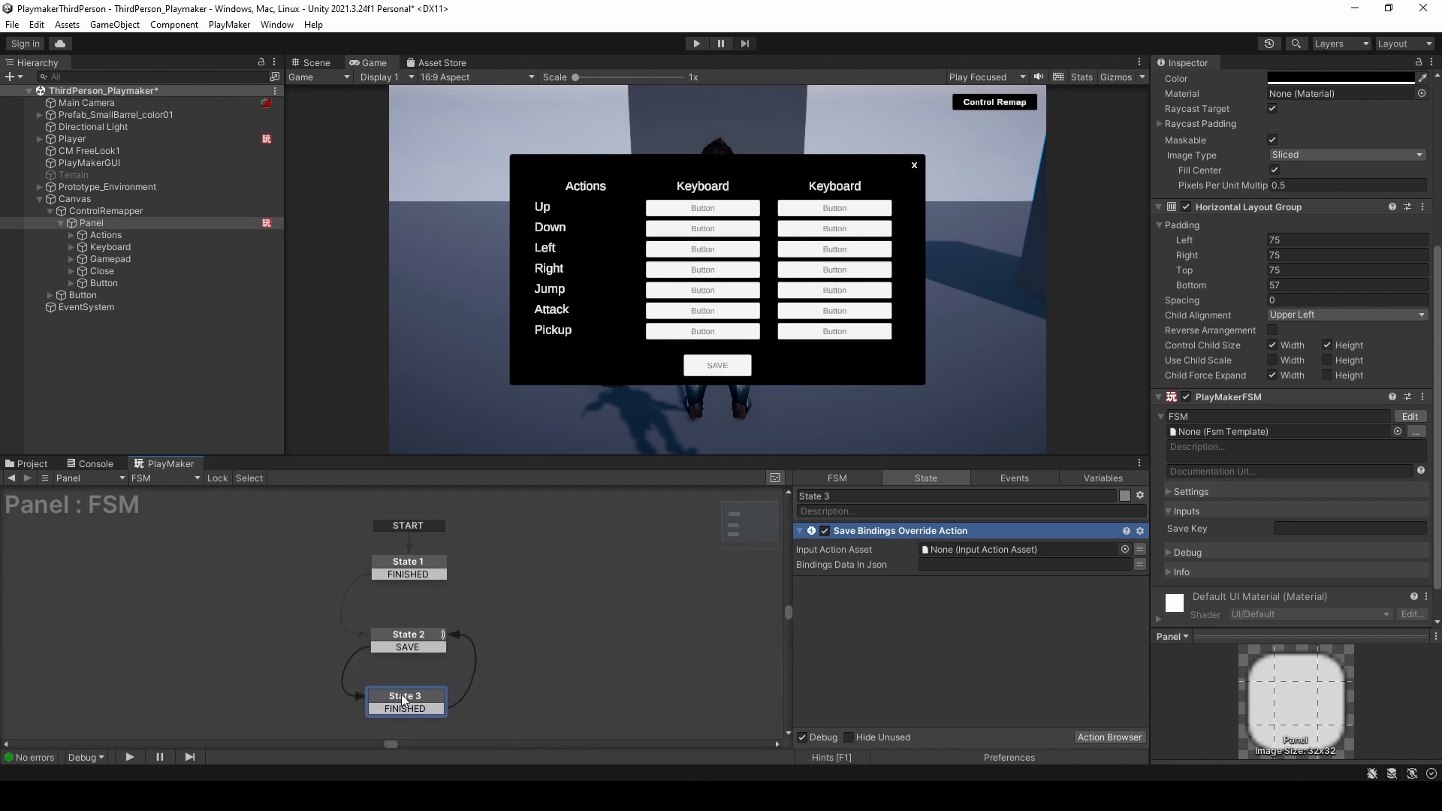
click(413, 643)
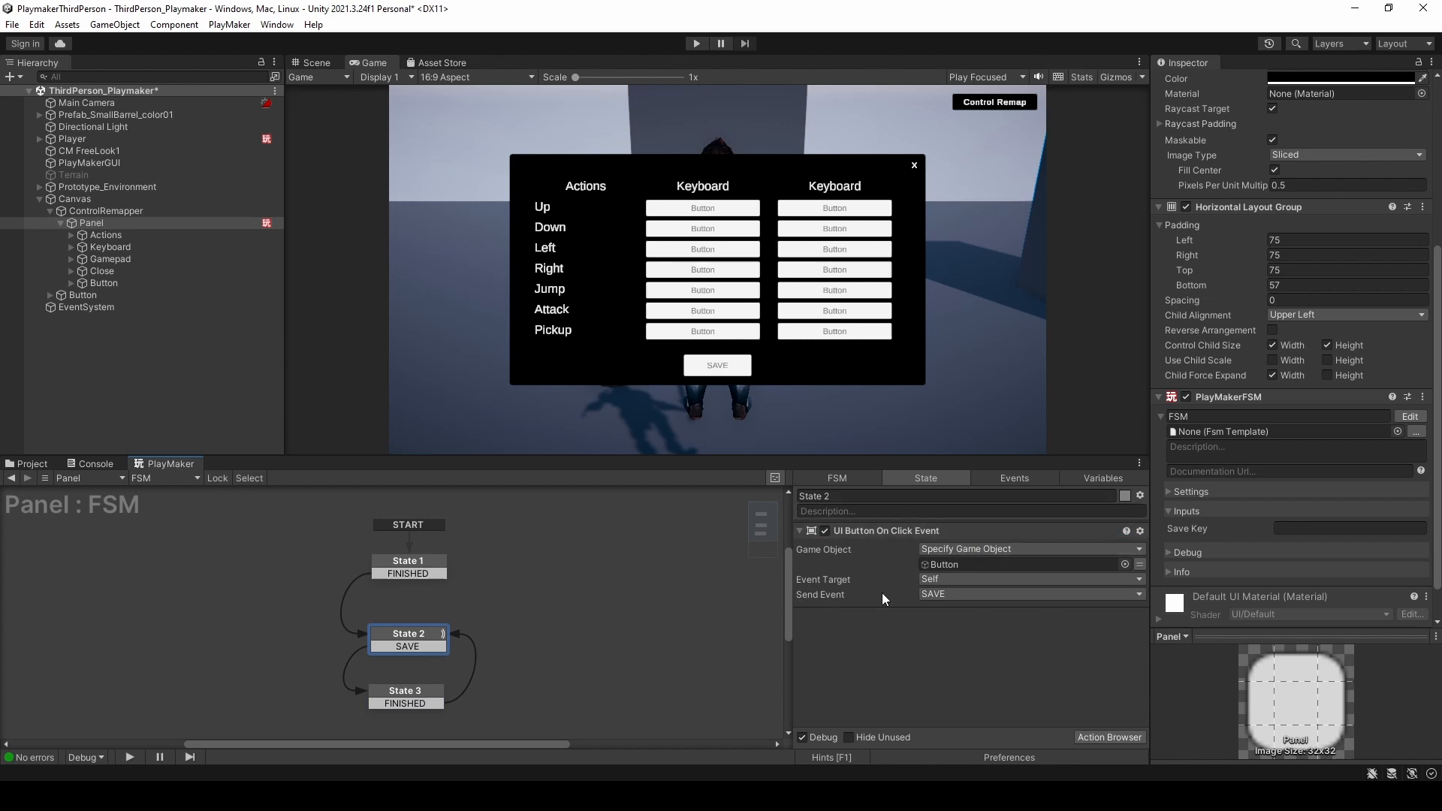
- In State 3's Save Bindings Override Action, assign Control Map as the input action asset and store the bindings in the JSON Data variable
click(402, 696)
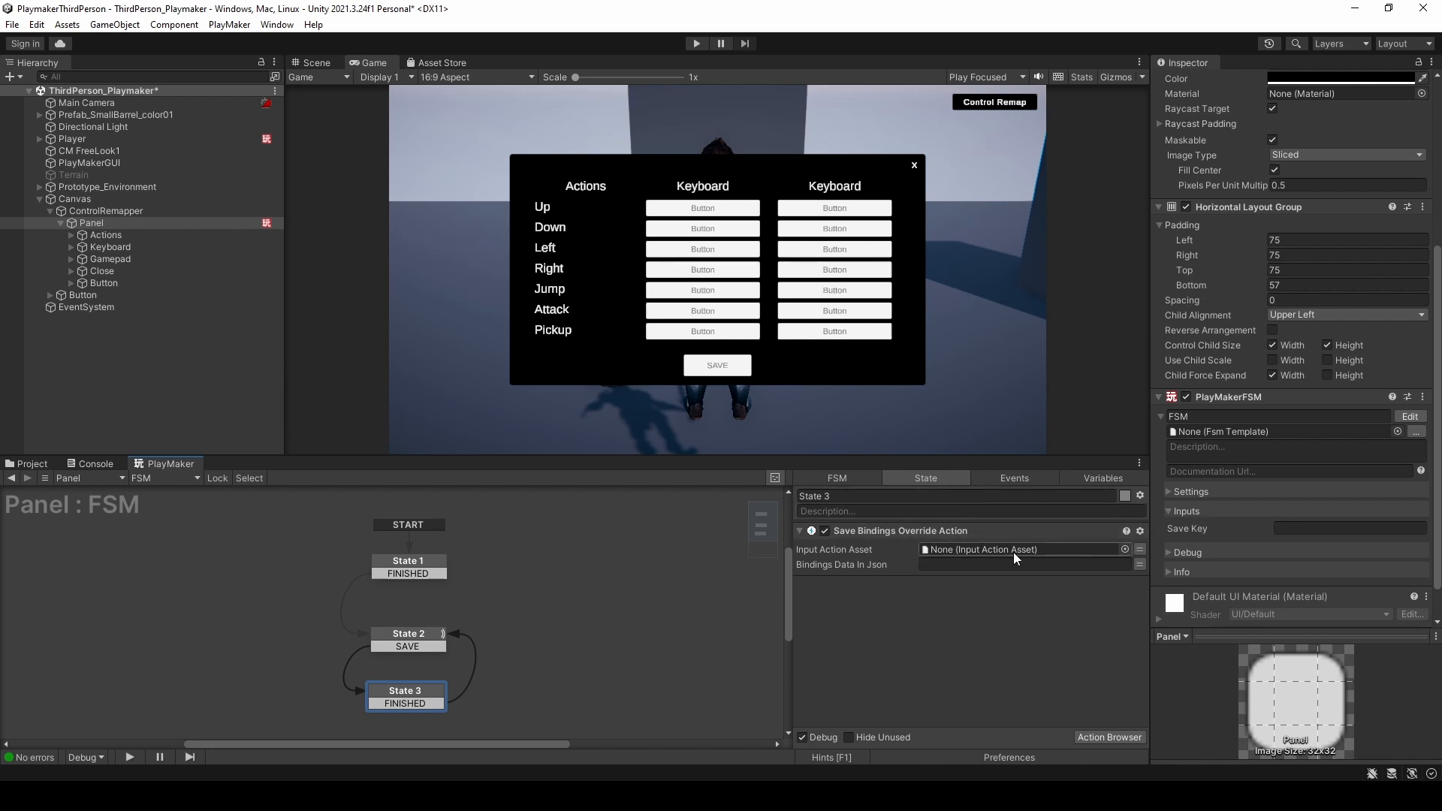
click(1125, 549)
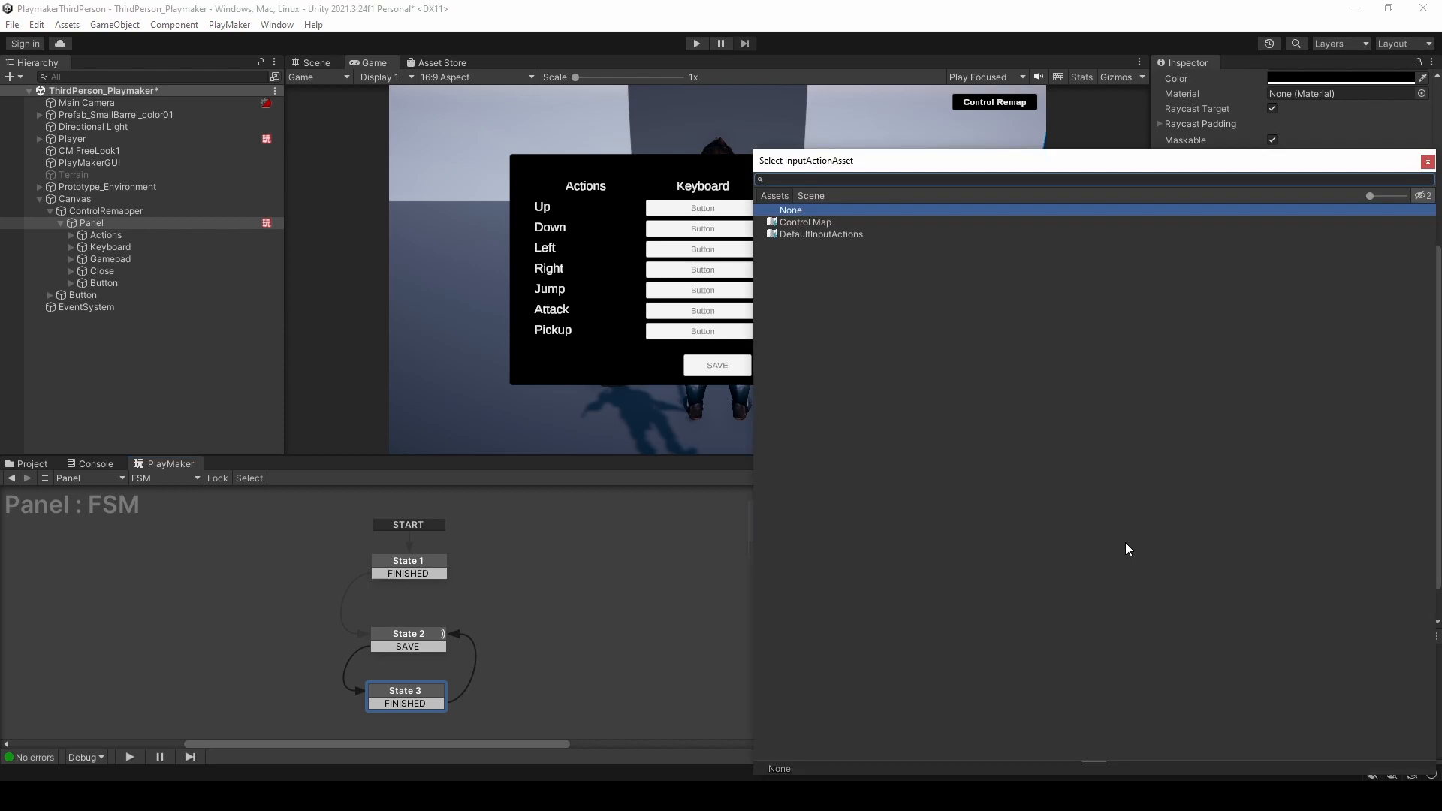
double_click(815, 223)
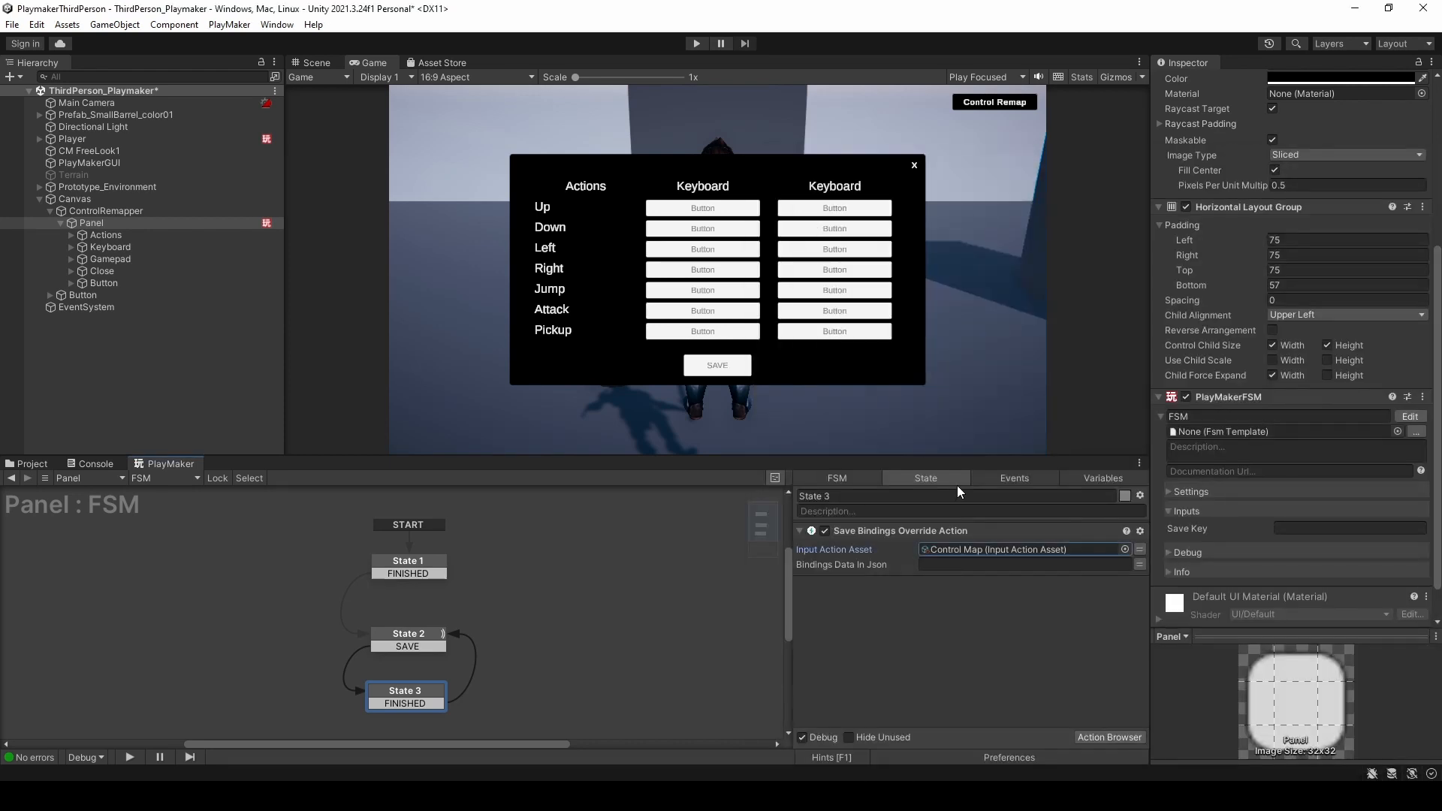
click(1140, 564)
click(1014, 564)
click(973, 599)
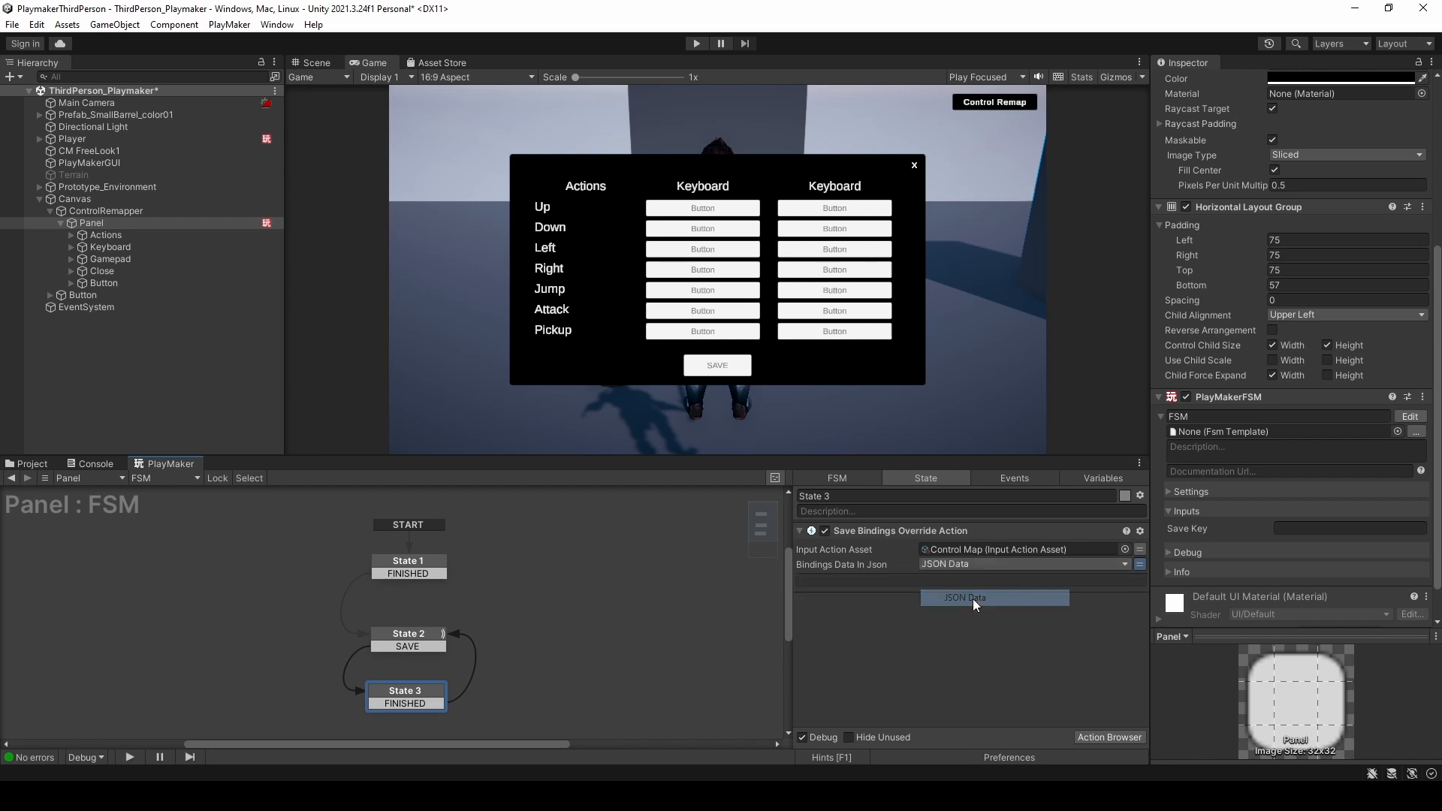
- Add a PlayerPrefs Set String action to State 3 after the Save Bindings Override Action
middle_drag(517, 666, 578, 630)
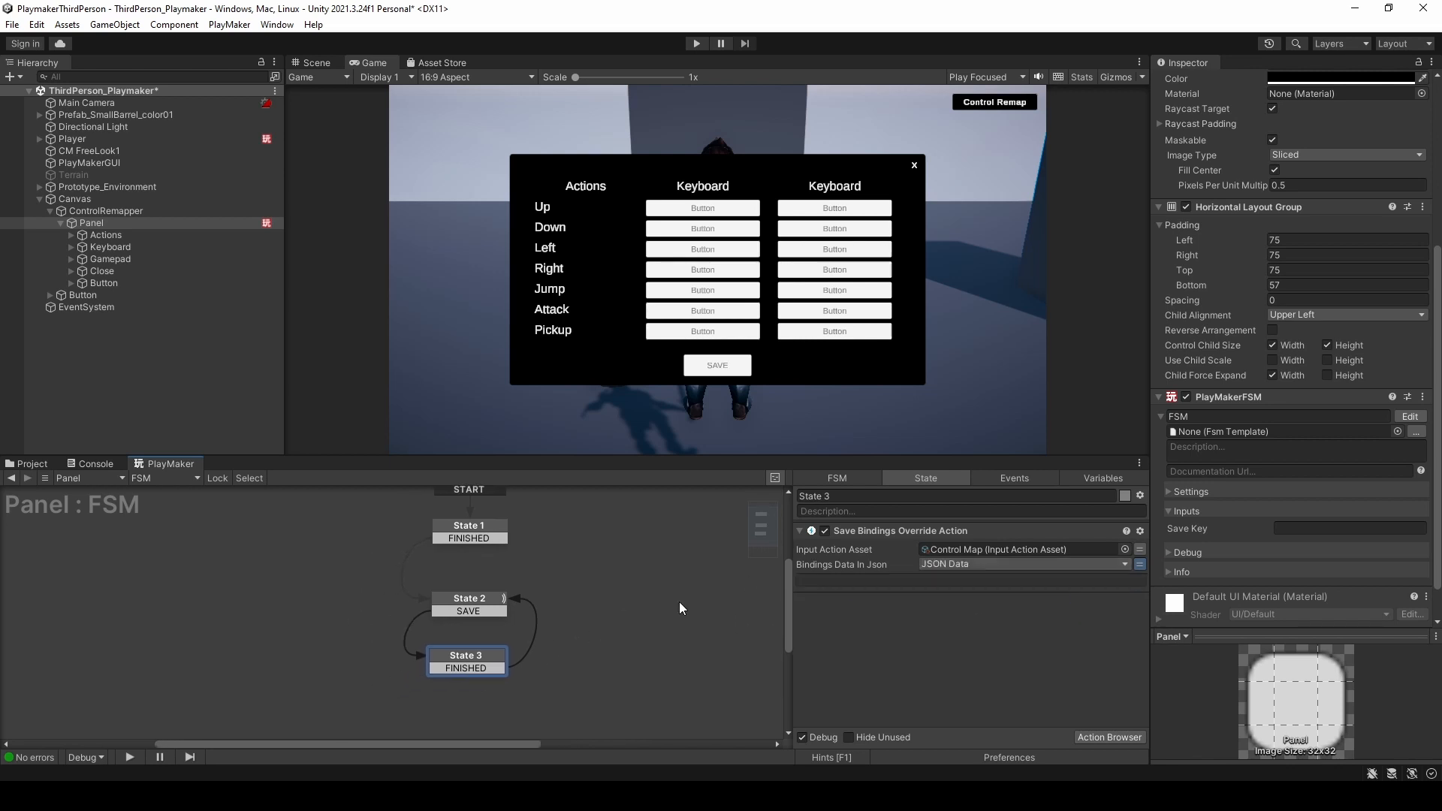
click(1105, 733)
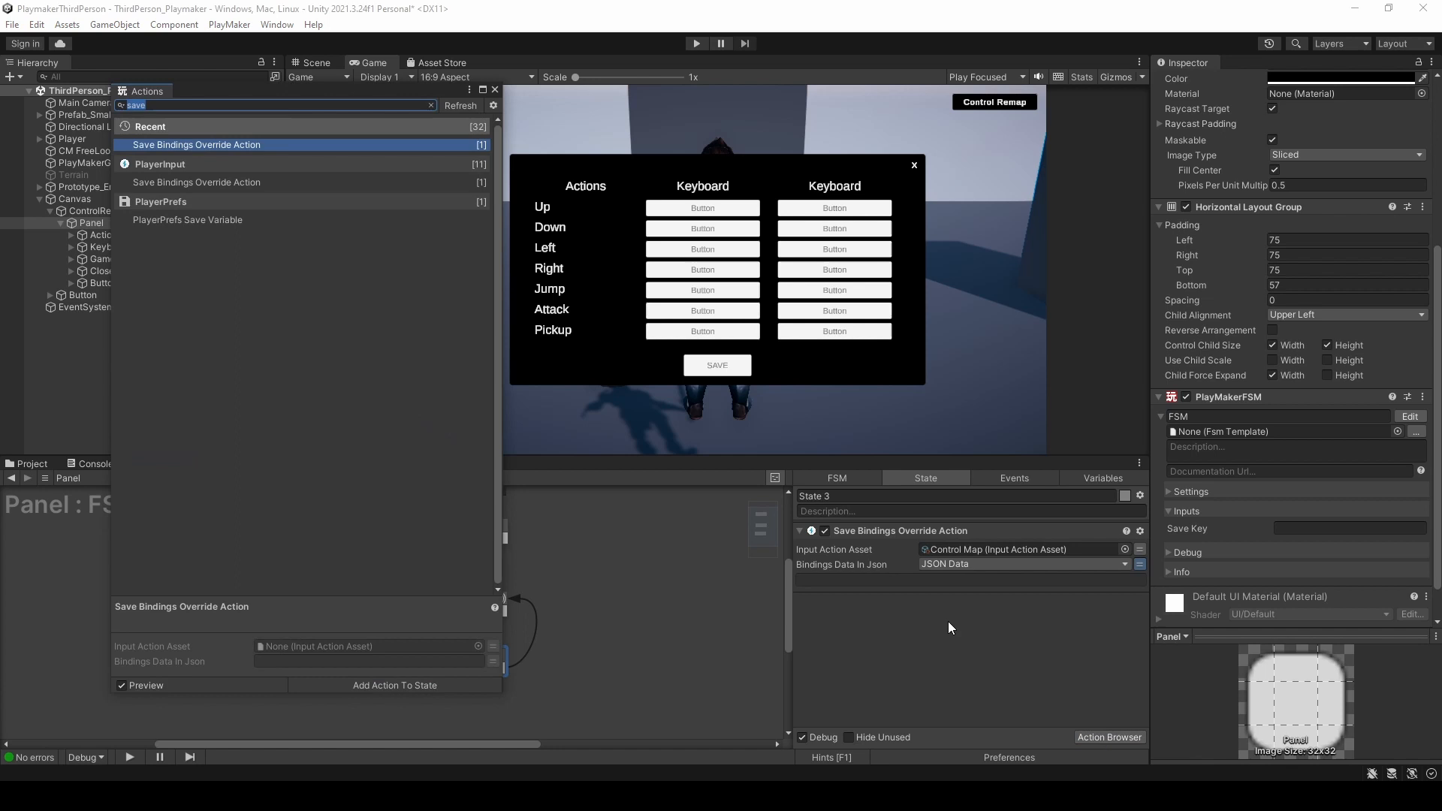
text(player)
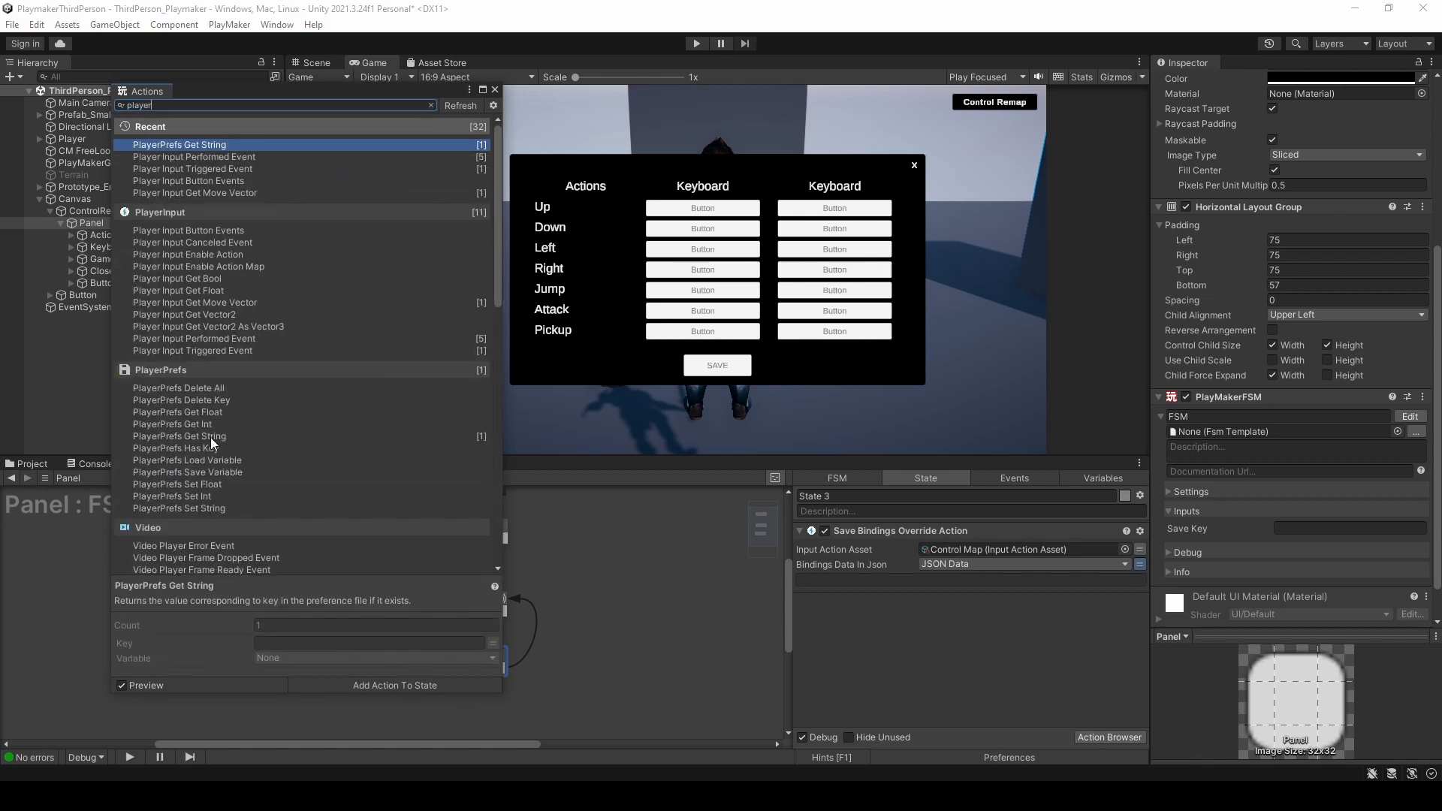
double_click(209, 508)
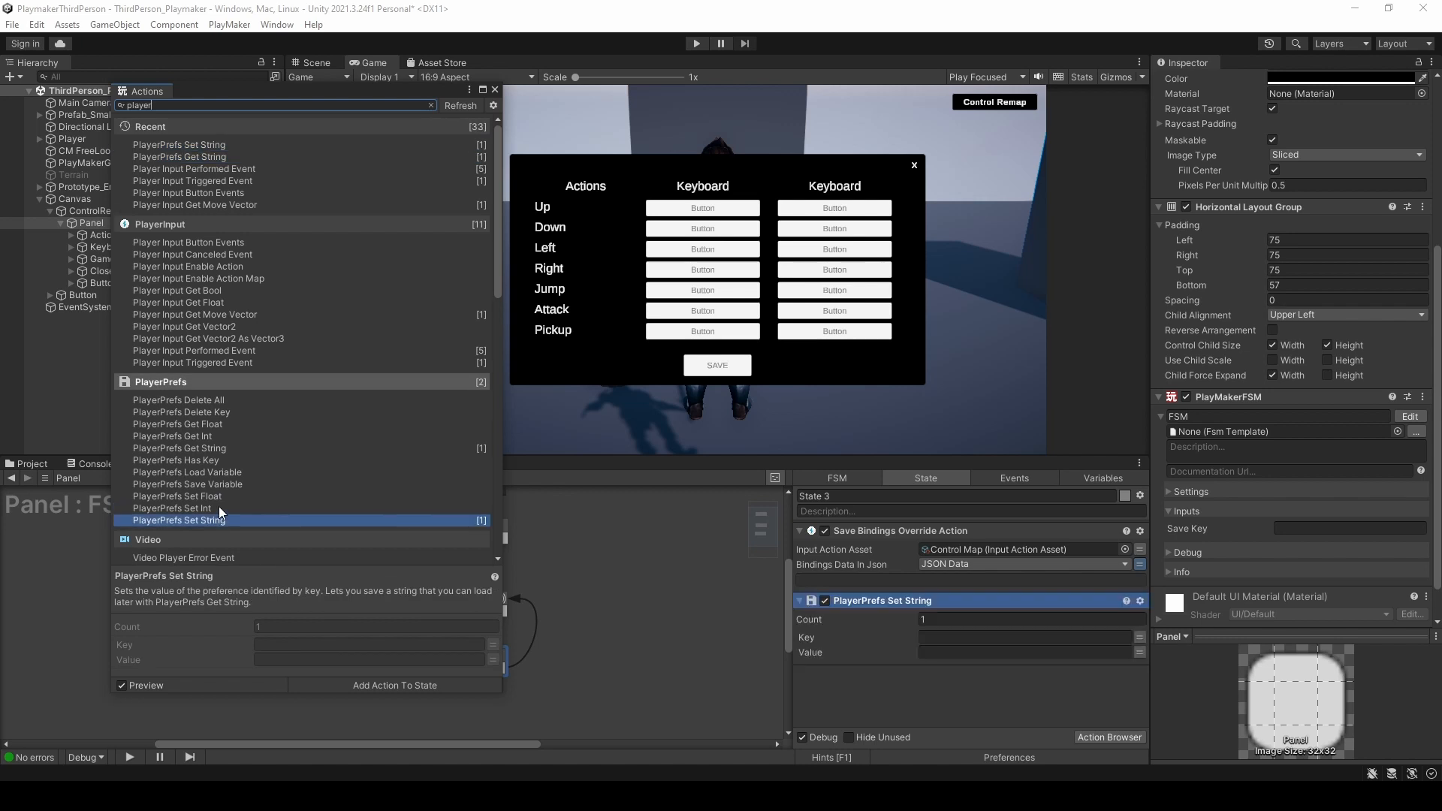
click(496, 89)
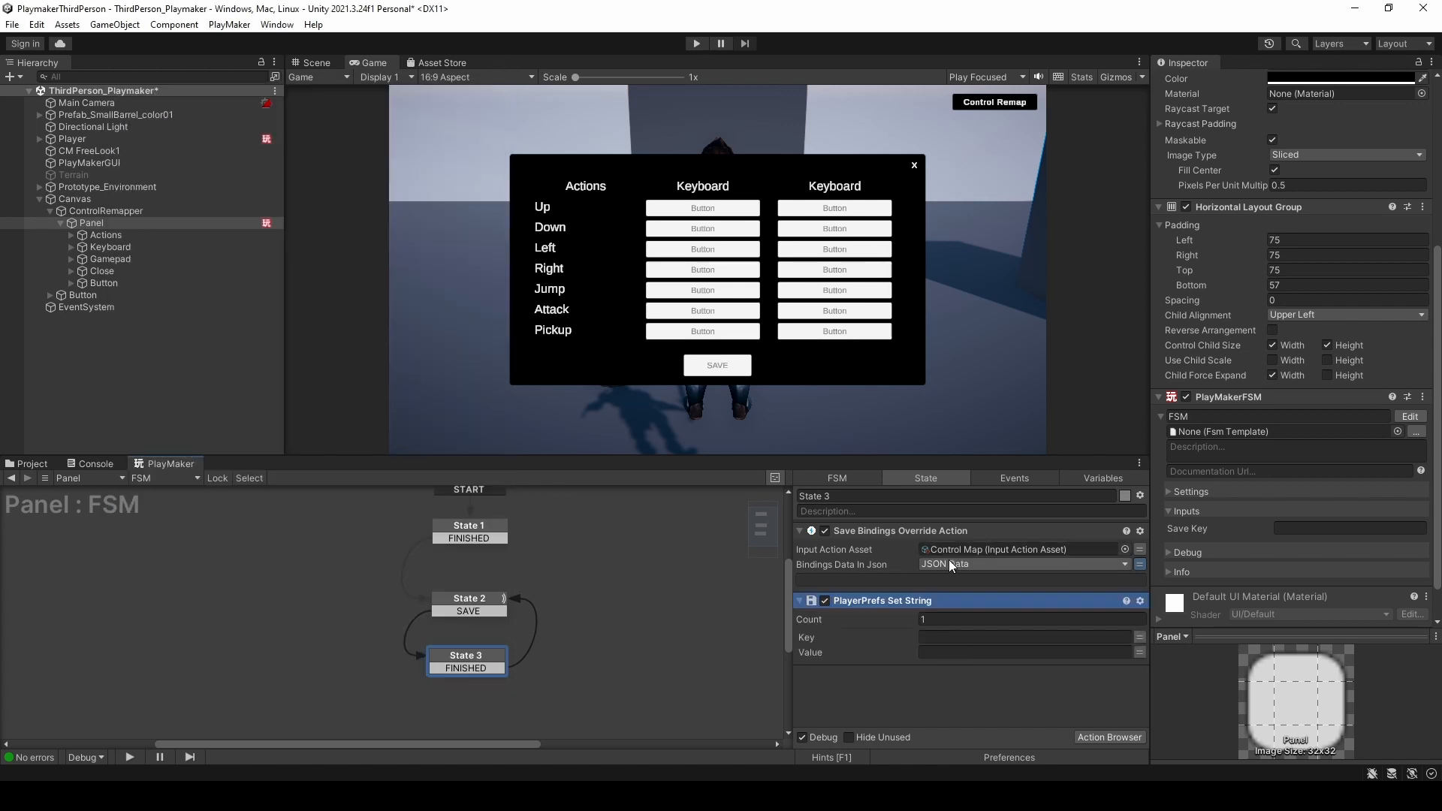
- Set the PlayerPrefs Set String key to the Save Key variable and its value to the JSON Data variable
click(1138, 637)
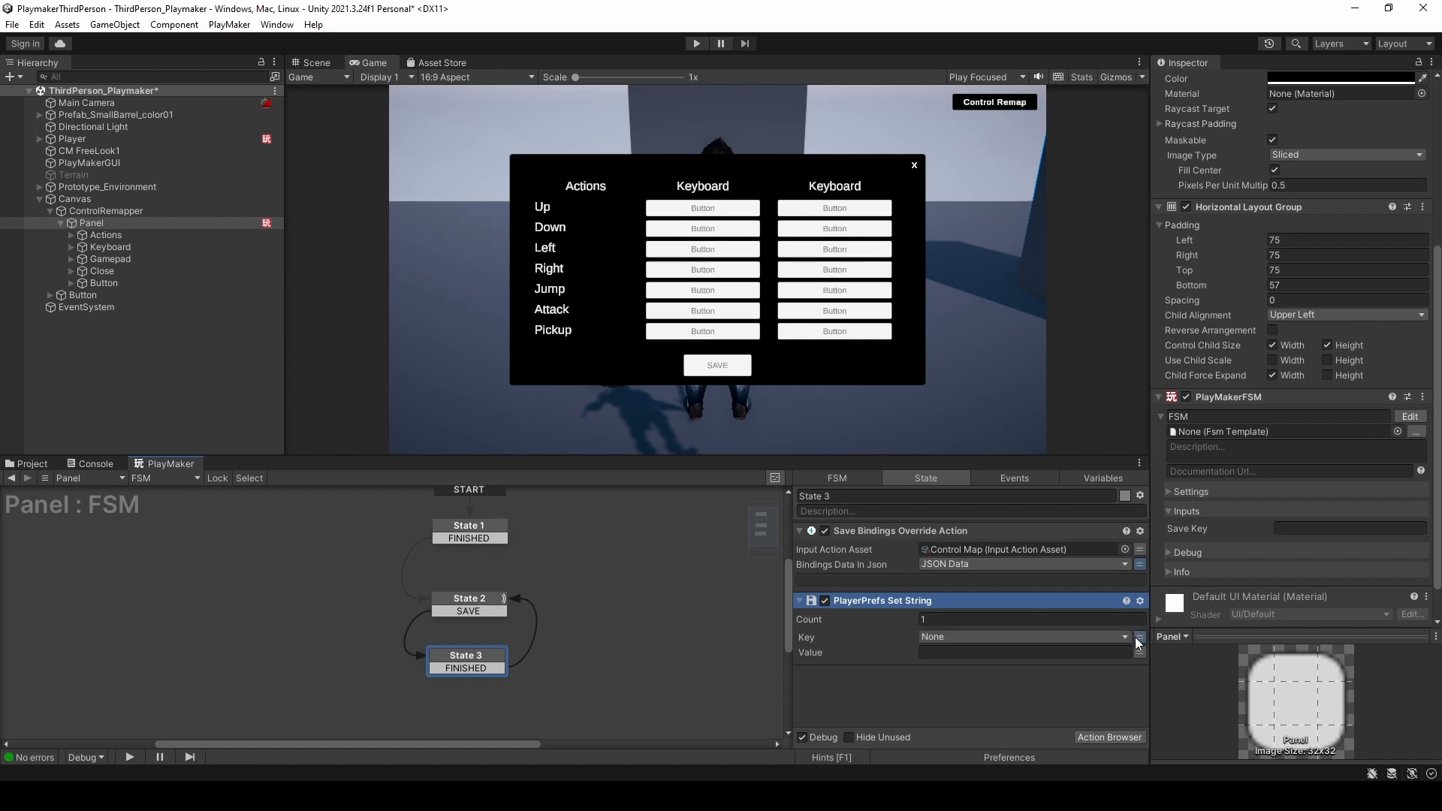
click(1018, 636)
click(971, 685)
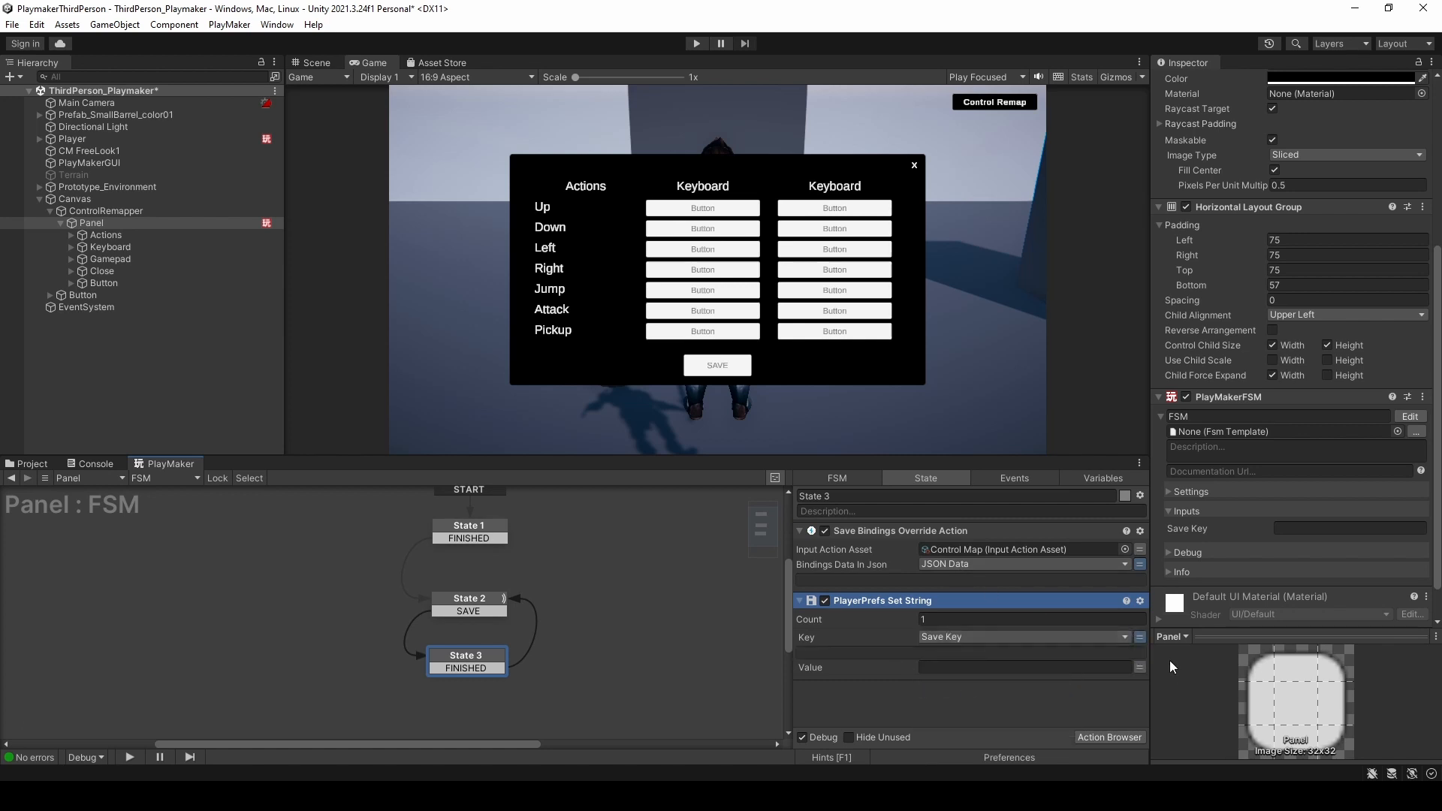
click(1140, 667)
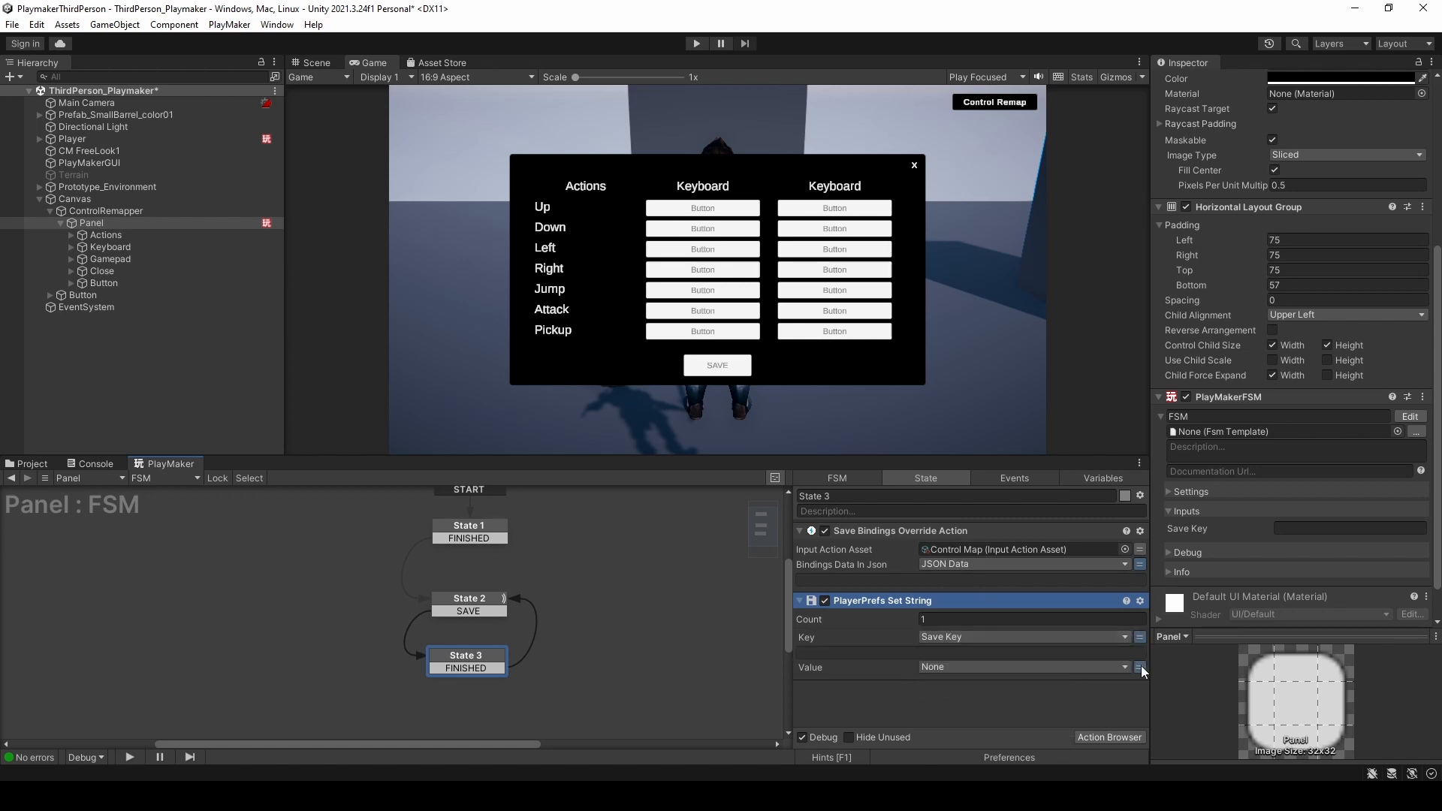
click(956, 665)
click(981, 593)
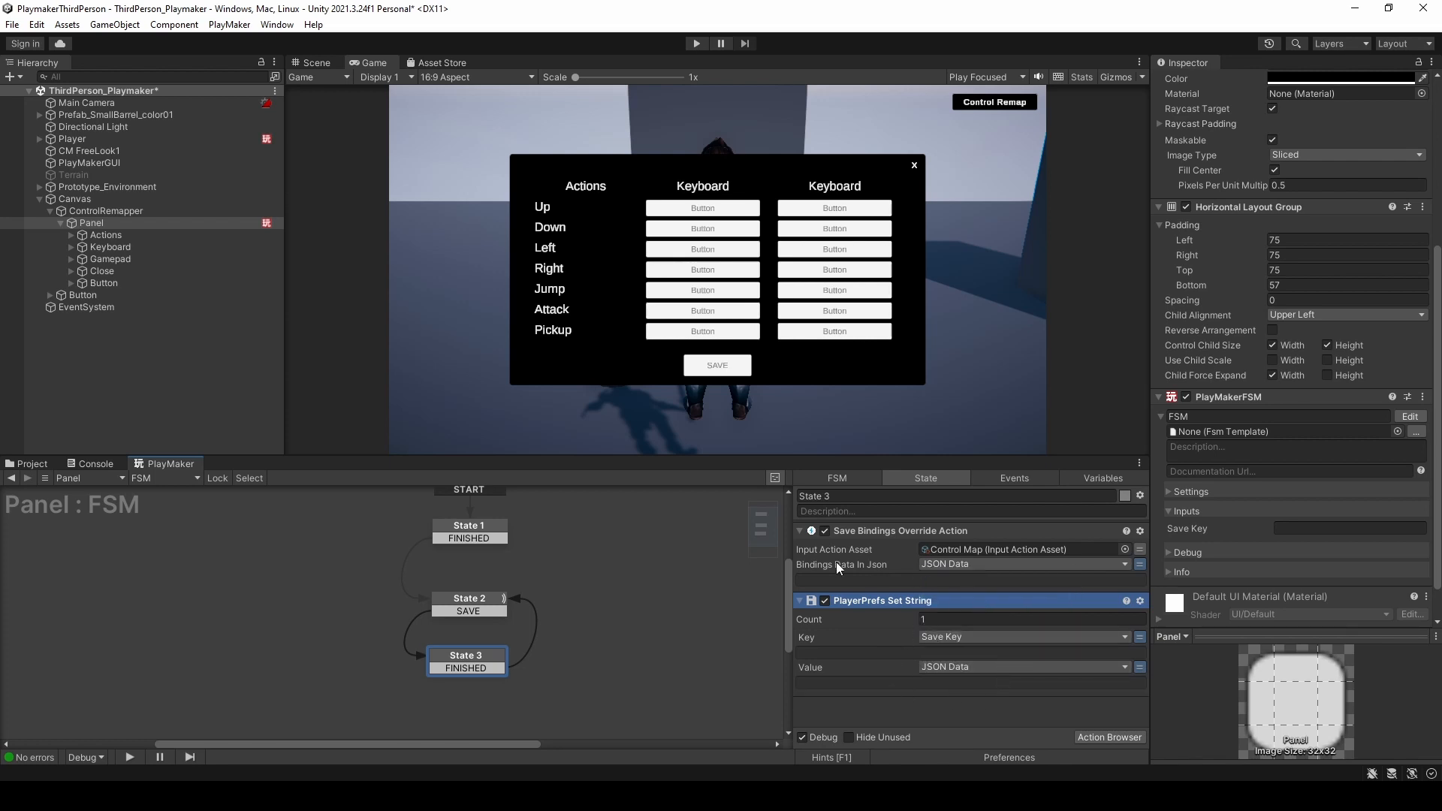
- Review State 1's PlayerPrefs Get String and Load Bindings Override Action settings, and save the scene
click(474, 532)
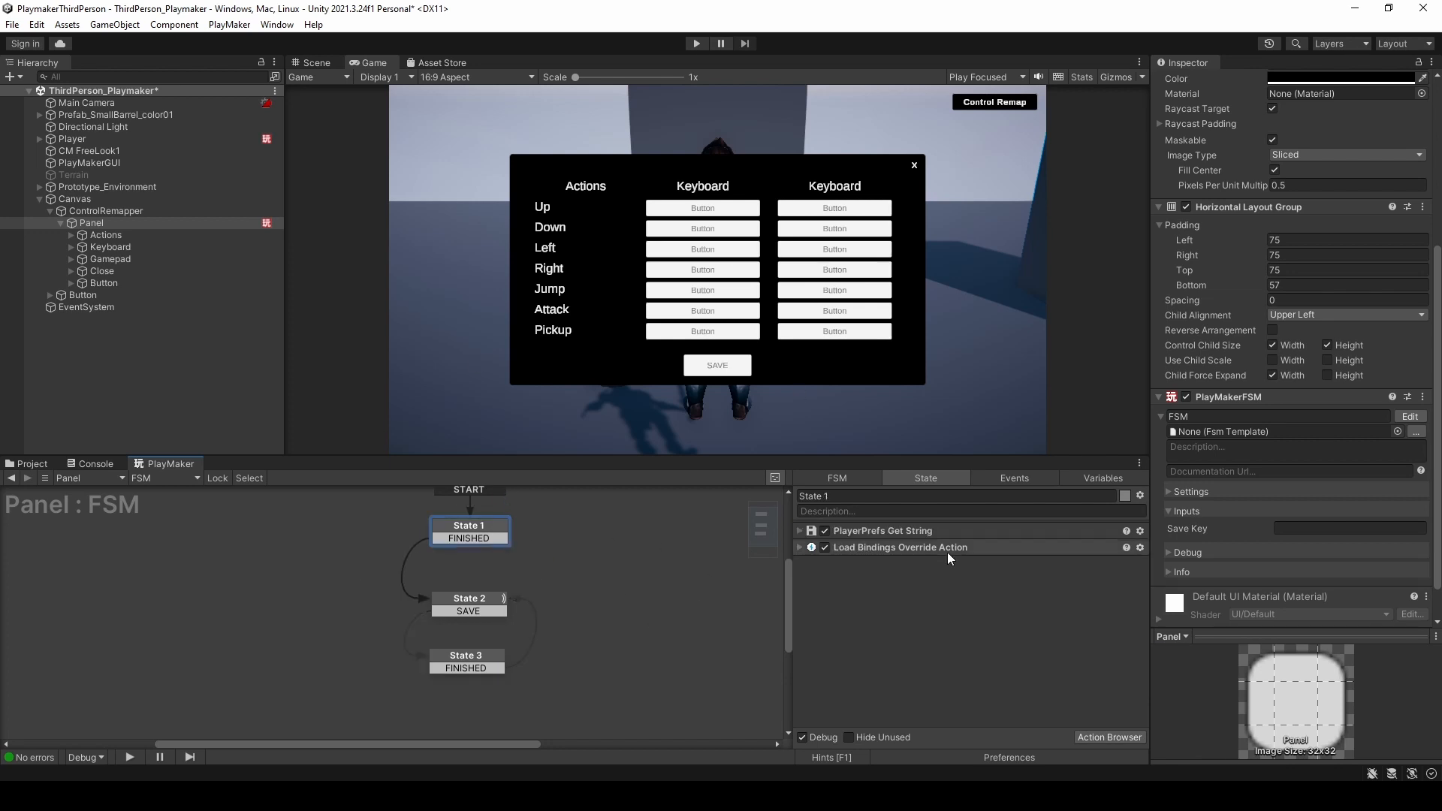
click(802, 530)
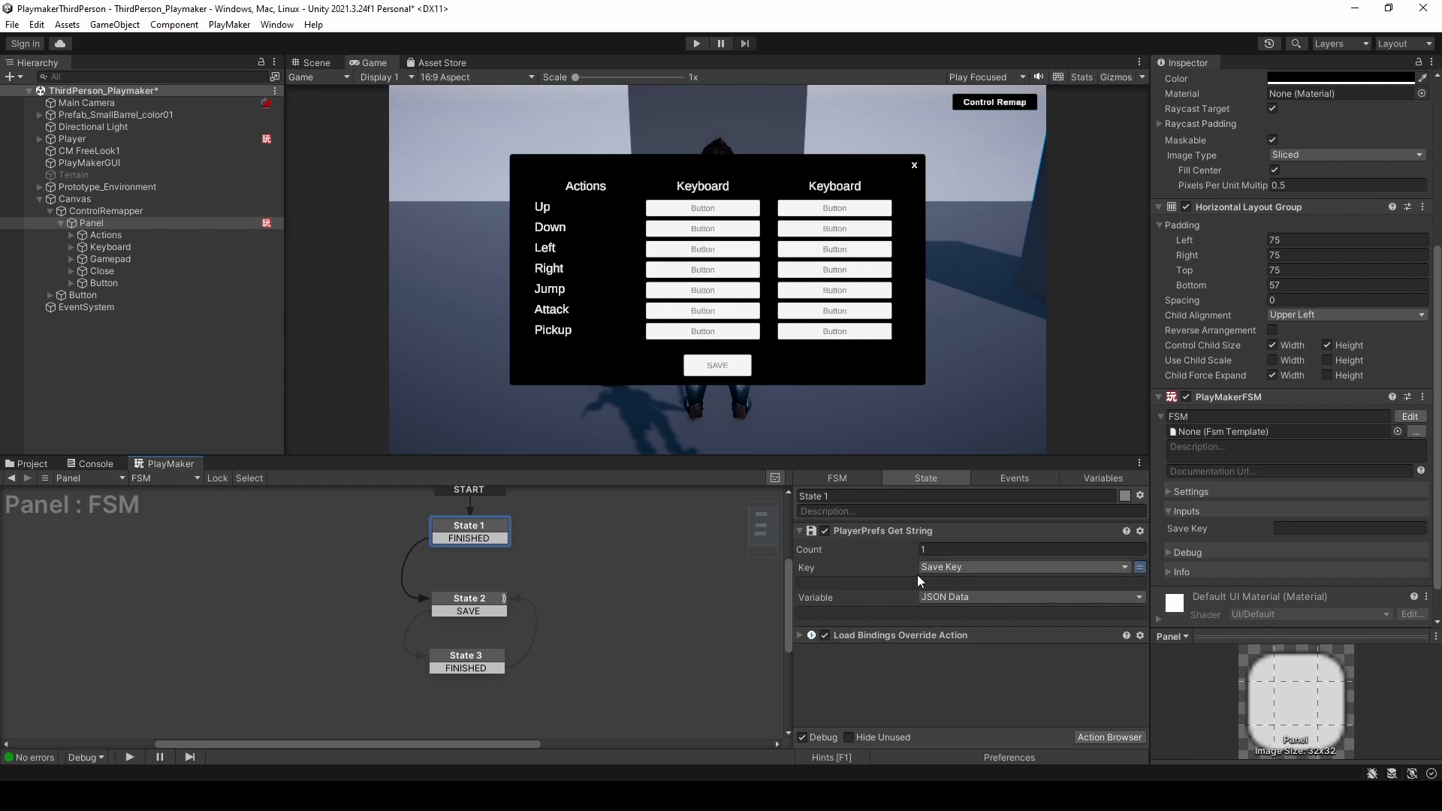
click(800, 532)
click(801, 547)
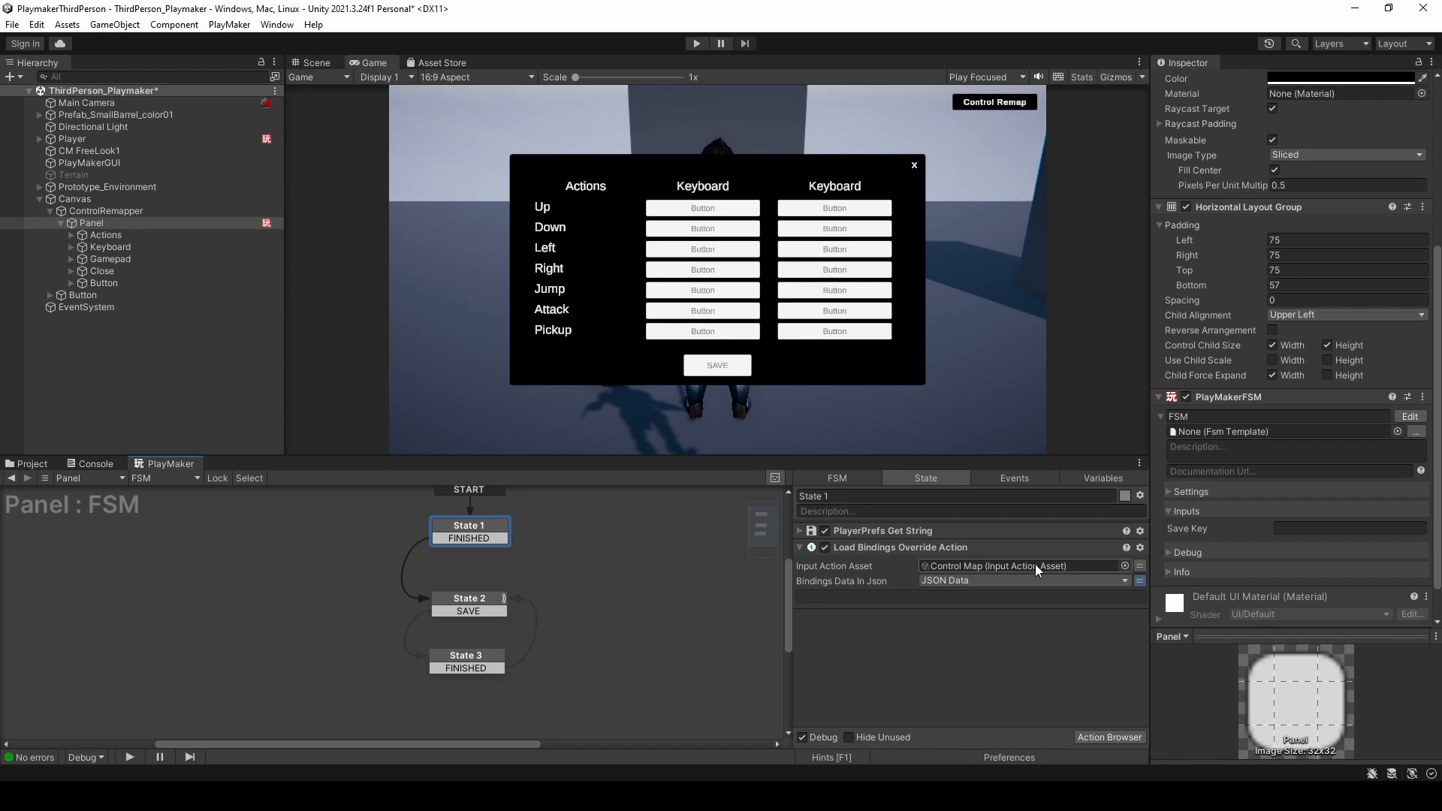
click(800, 547)
middle_drag(601, 599, 602, 620)
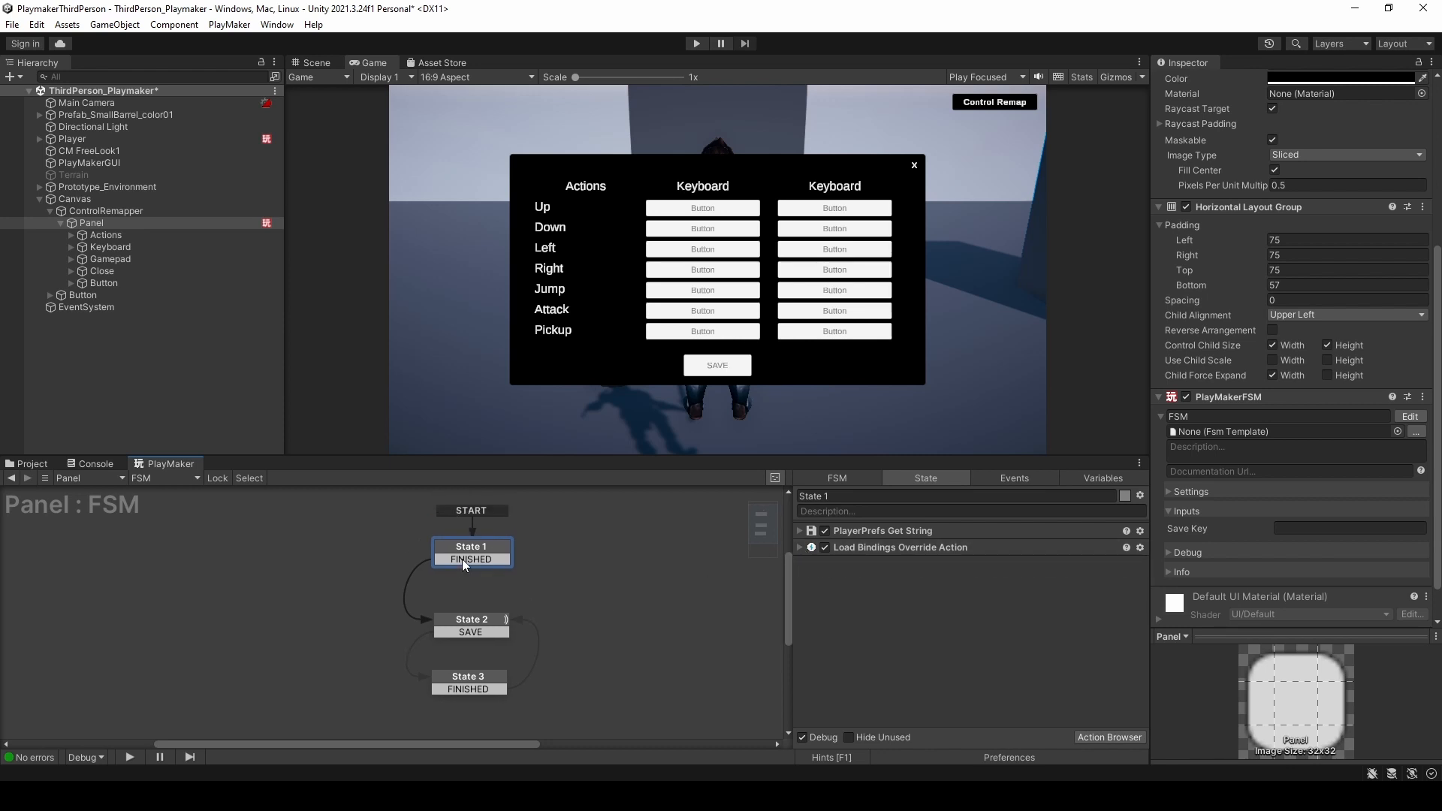
key(ctrl+s)
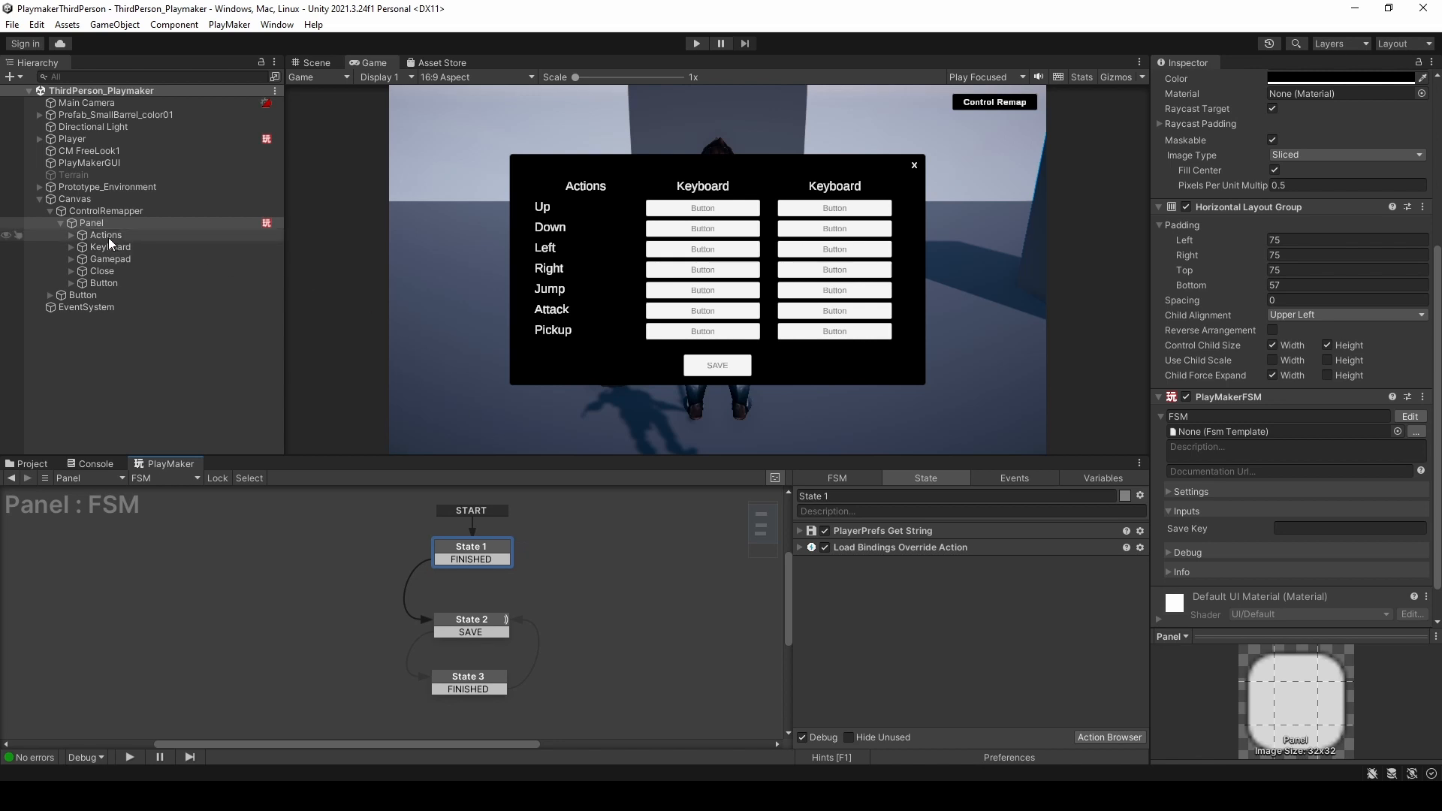
- Add a new state beside Get Current Binding in the Interactive_Binding_Template FSM used by the Keyboard group's Up button
click(70, 247)
click(111, 270)
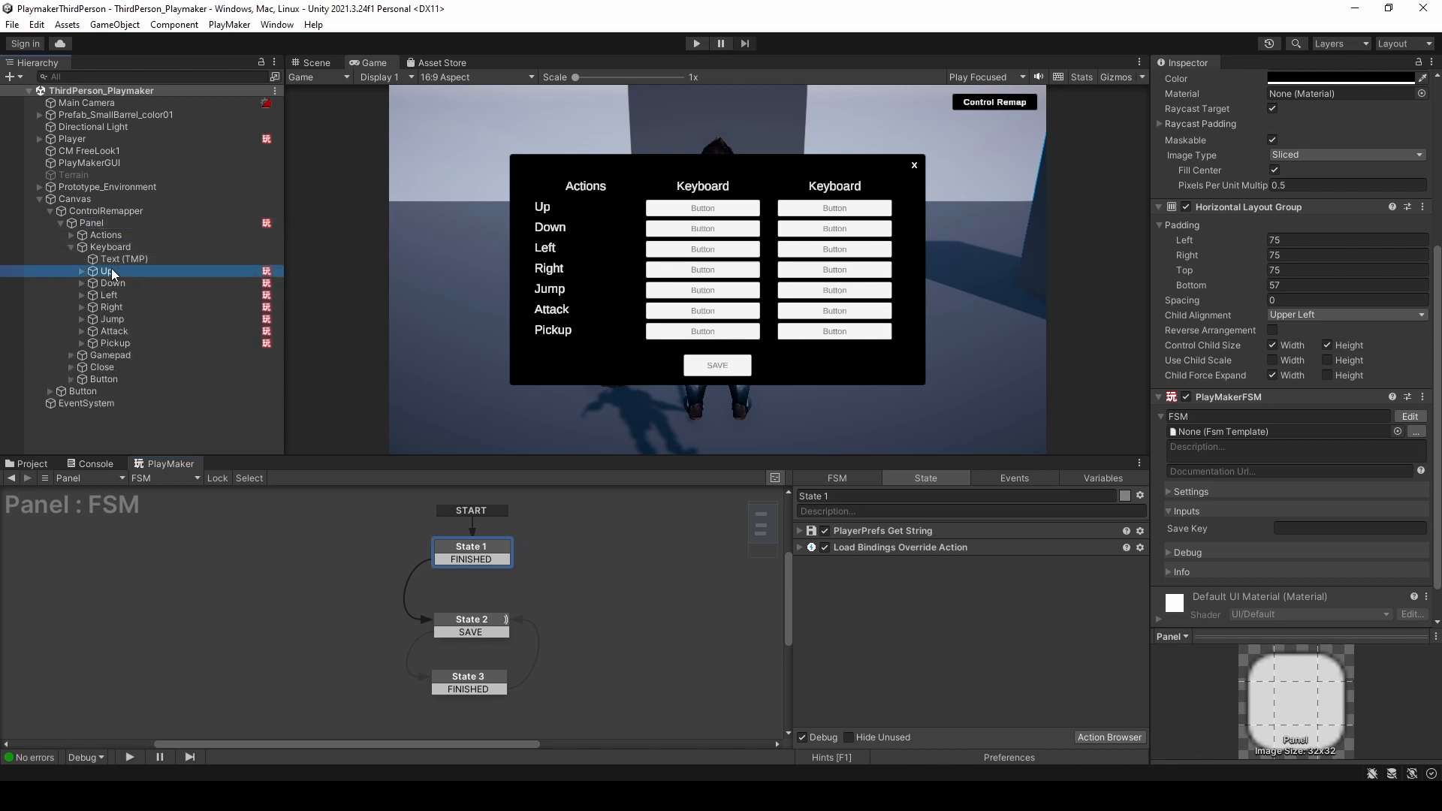
click(422, 618)
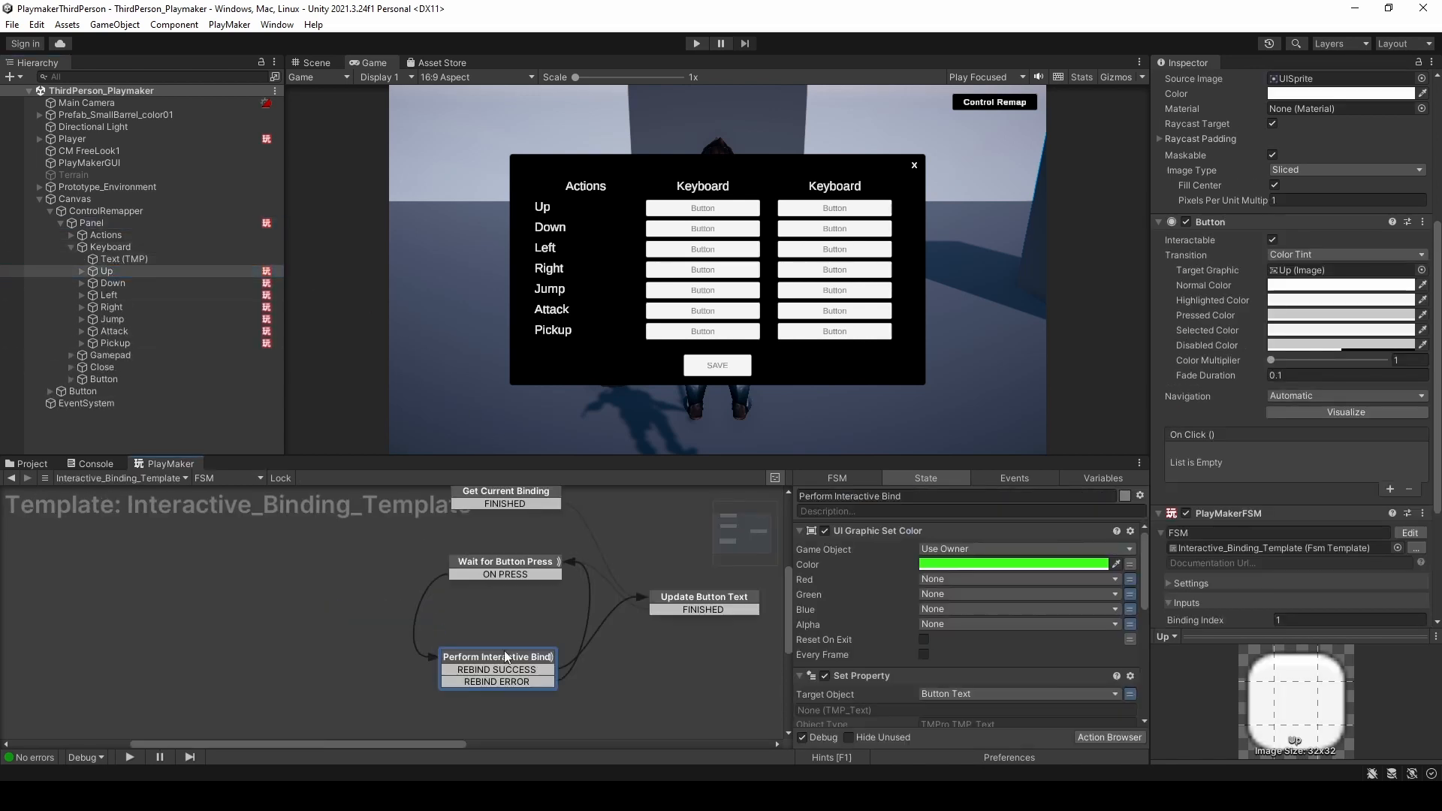
middle_drag(647, 535, 573, 613)
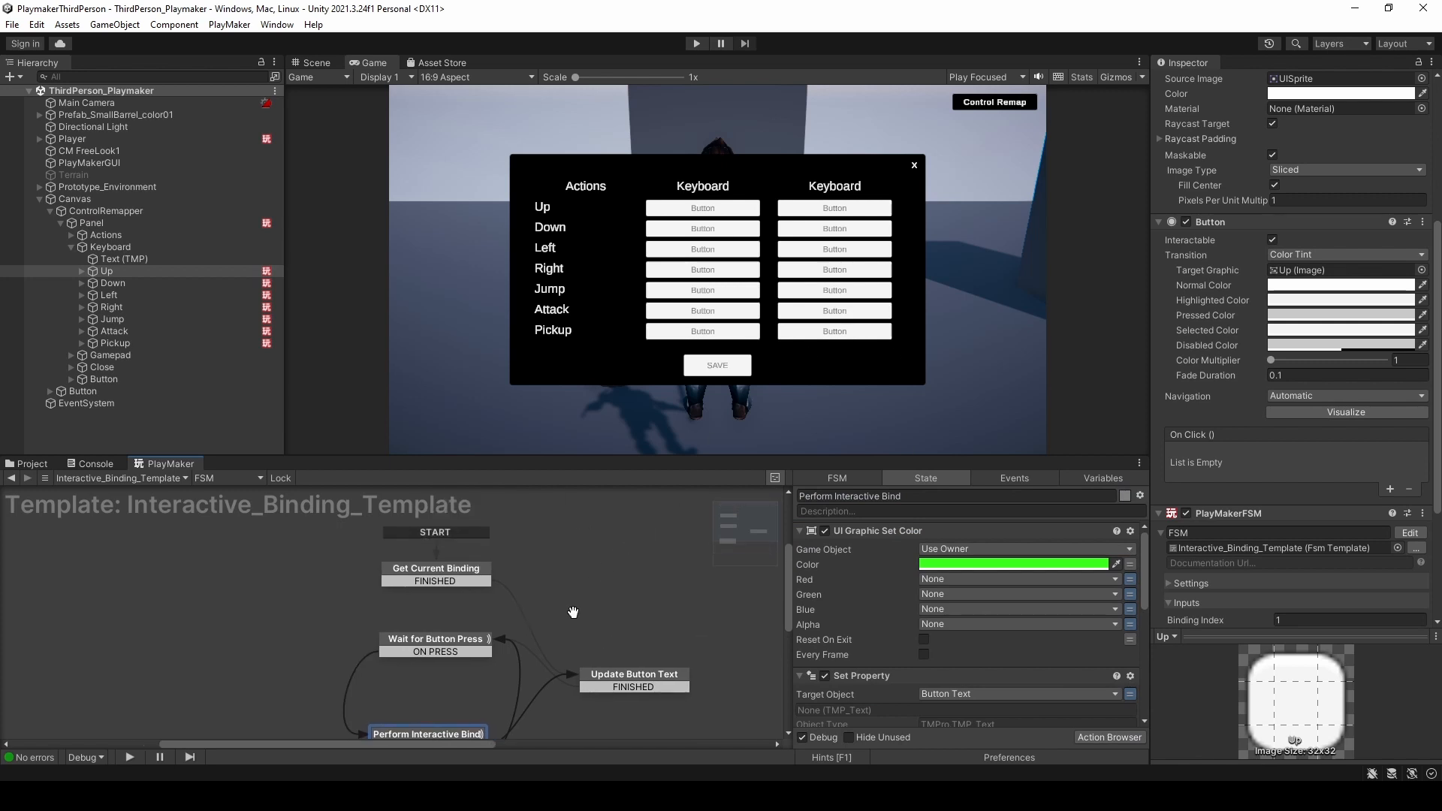
click(467, 567)
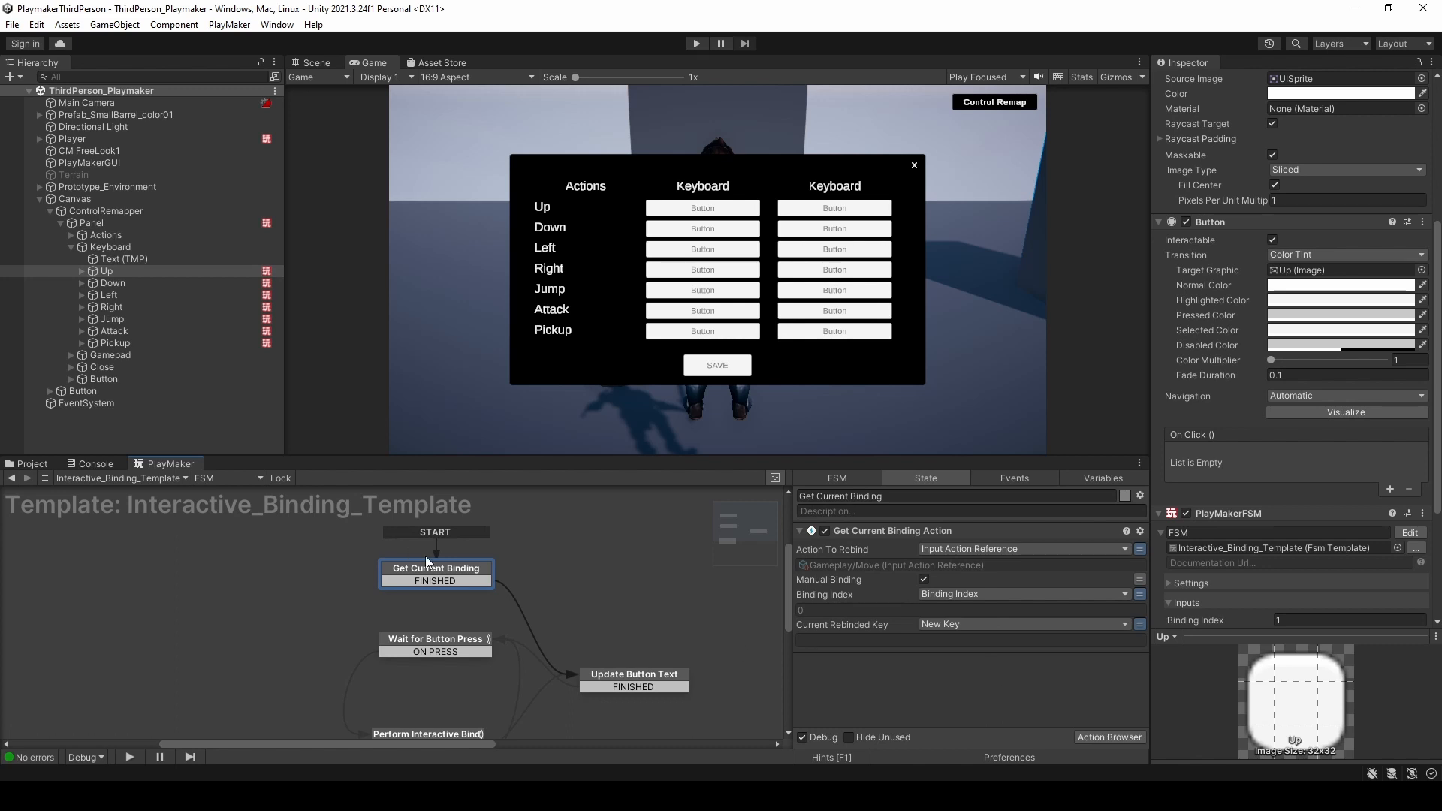
right_click(580, 543)
click(642, 556)
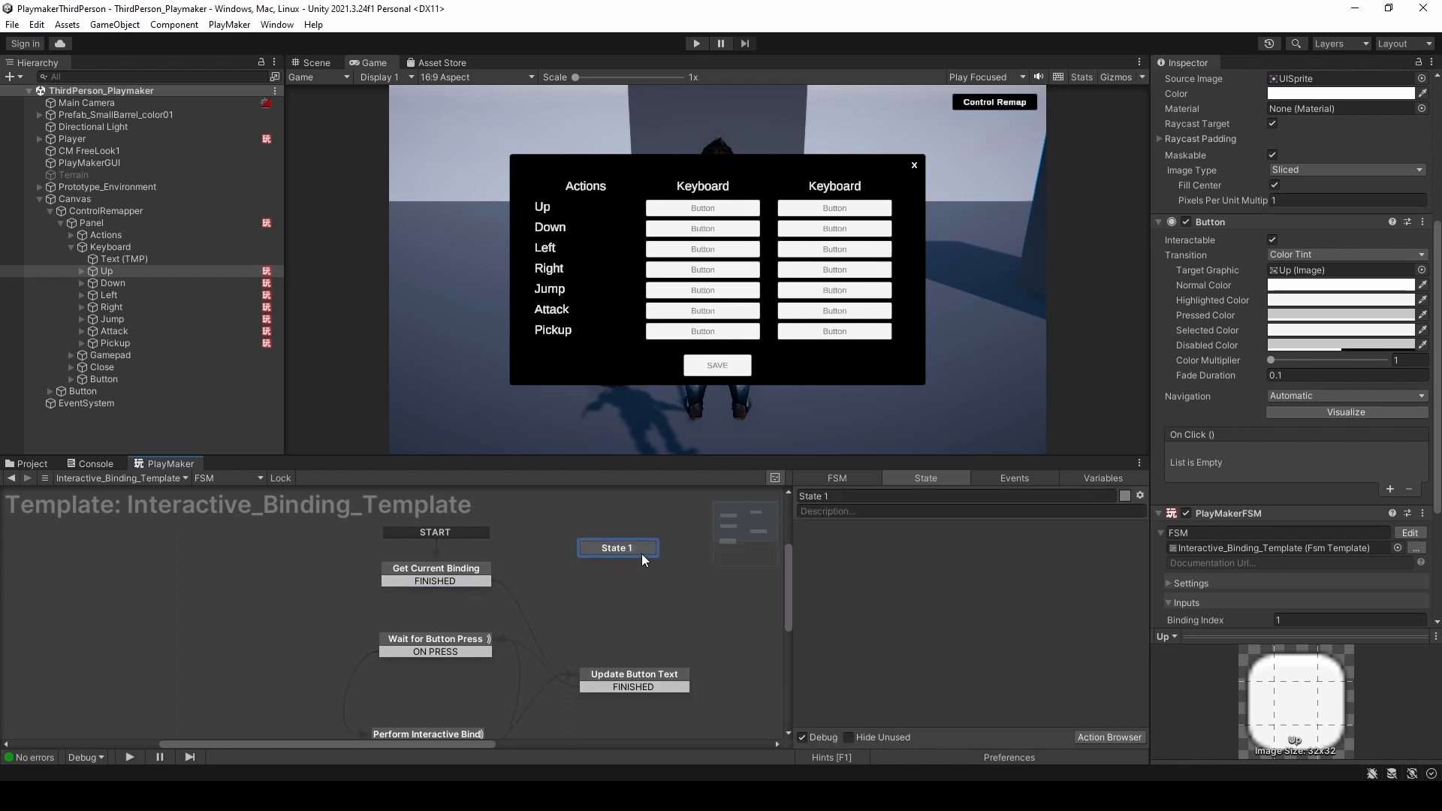
- Add a Next Frame Event action to the template's new State 1 and set it to send FINISHED
click(1094, 737)
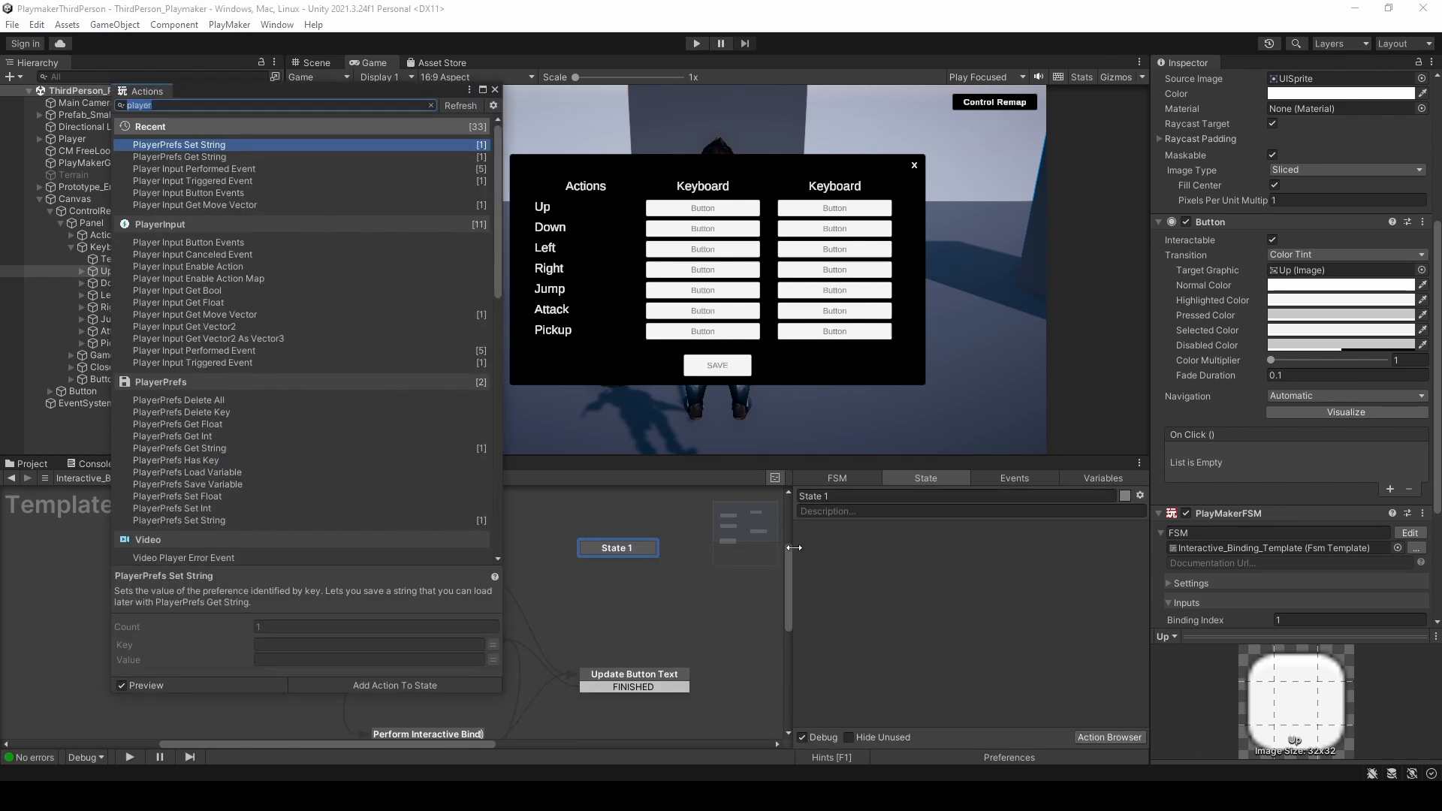
text(next)
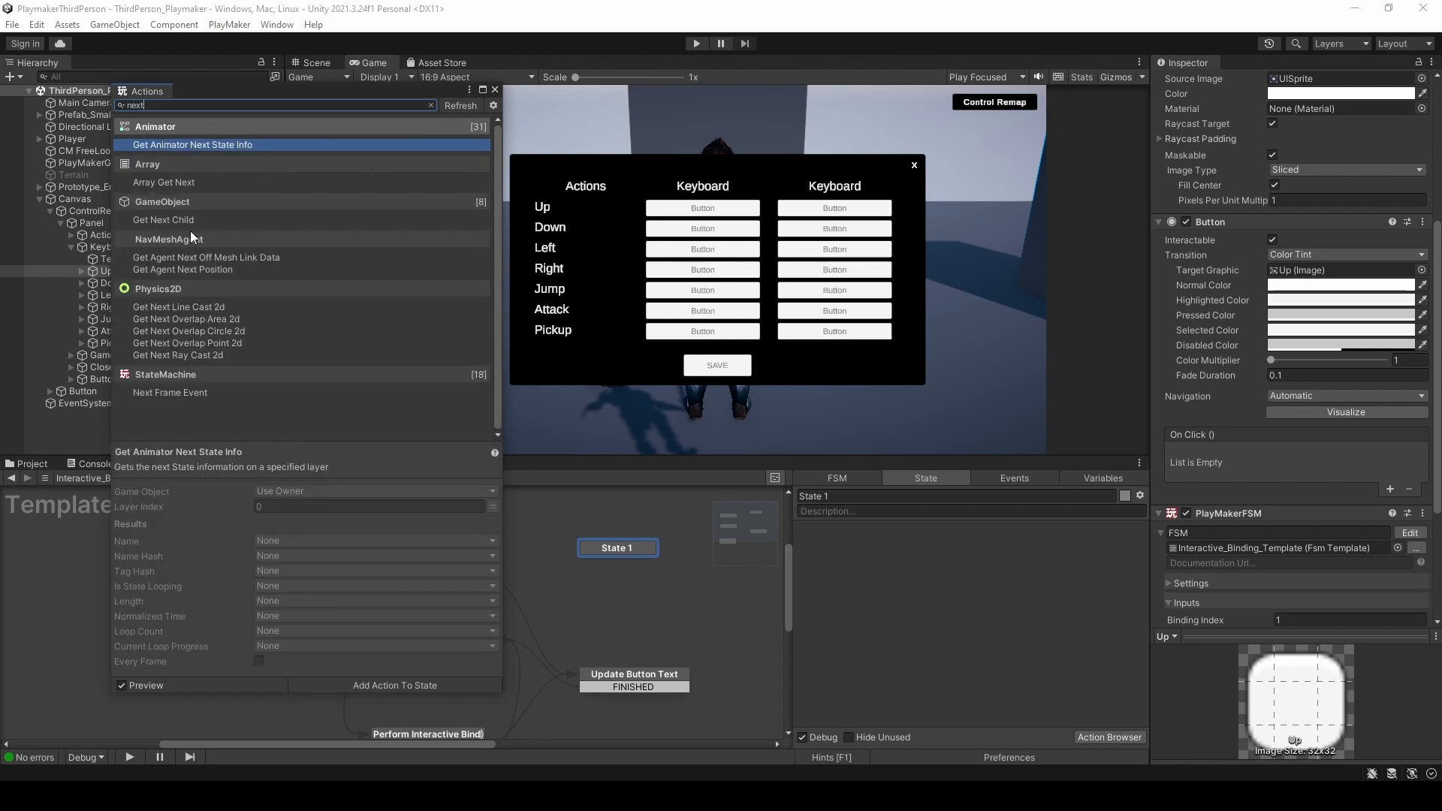
click(178, 394)
double_click(178, 394)
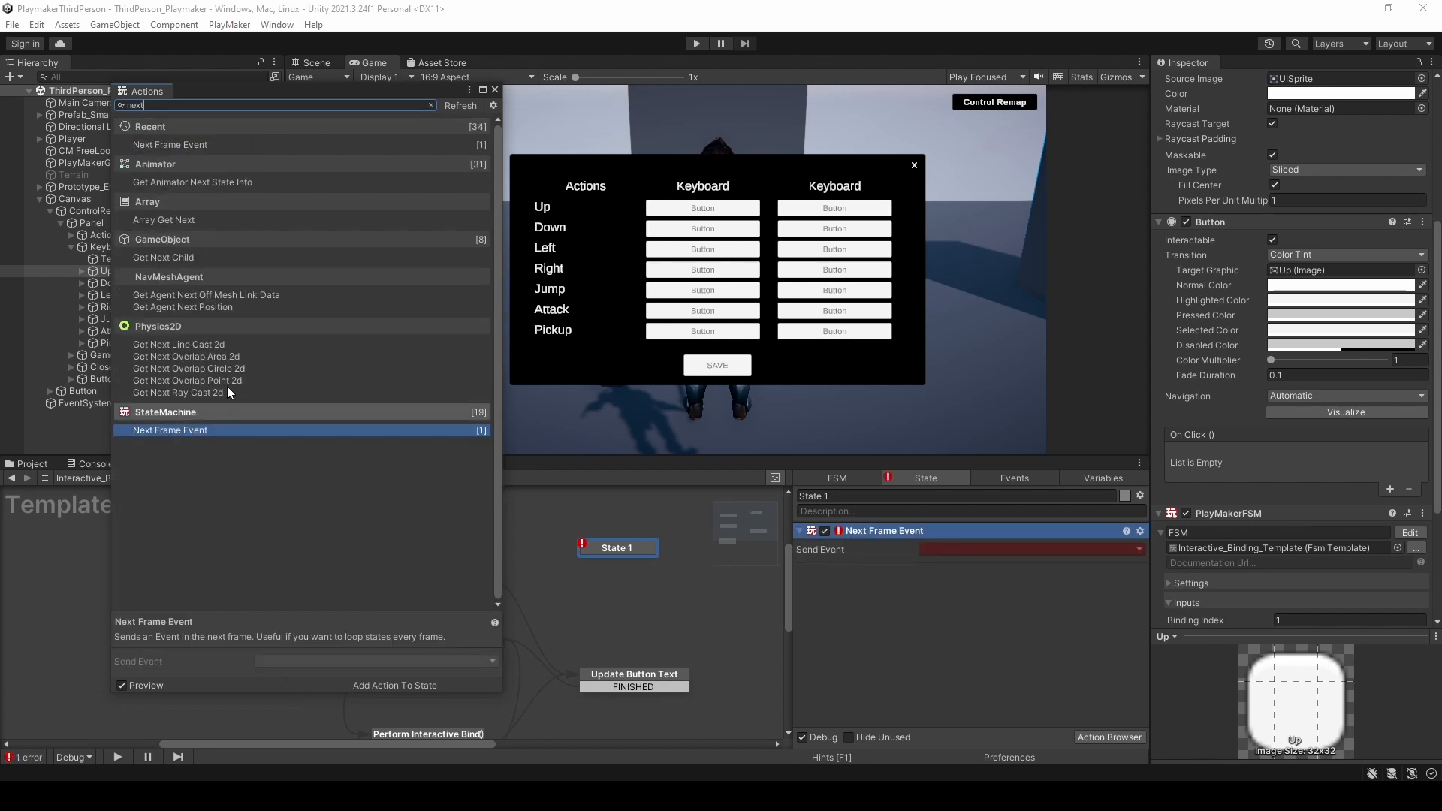
click(495, 89)
click(944, 552)
click(954, 633)
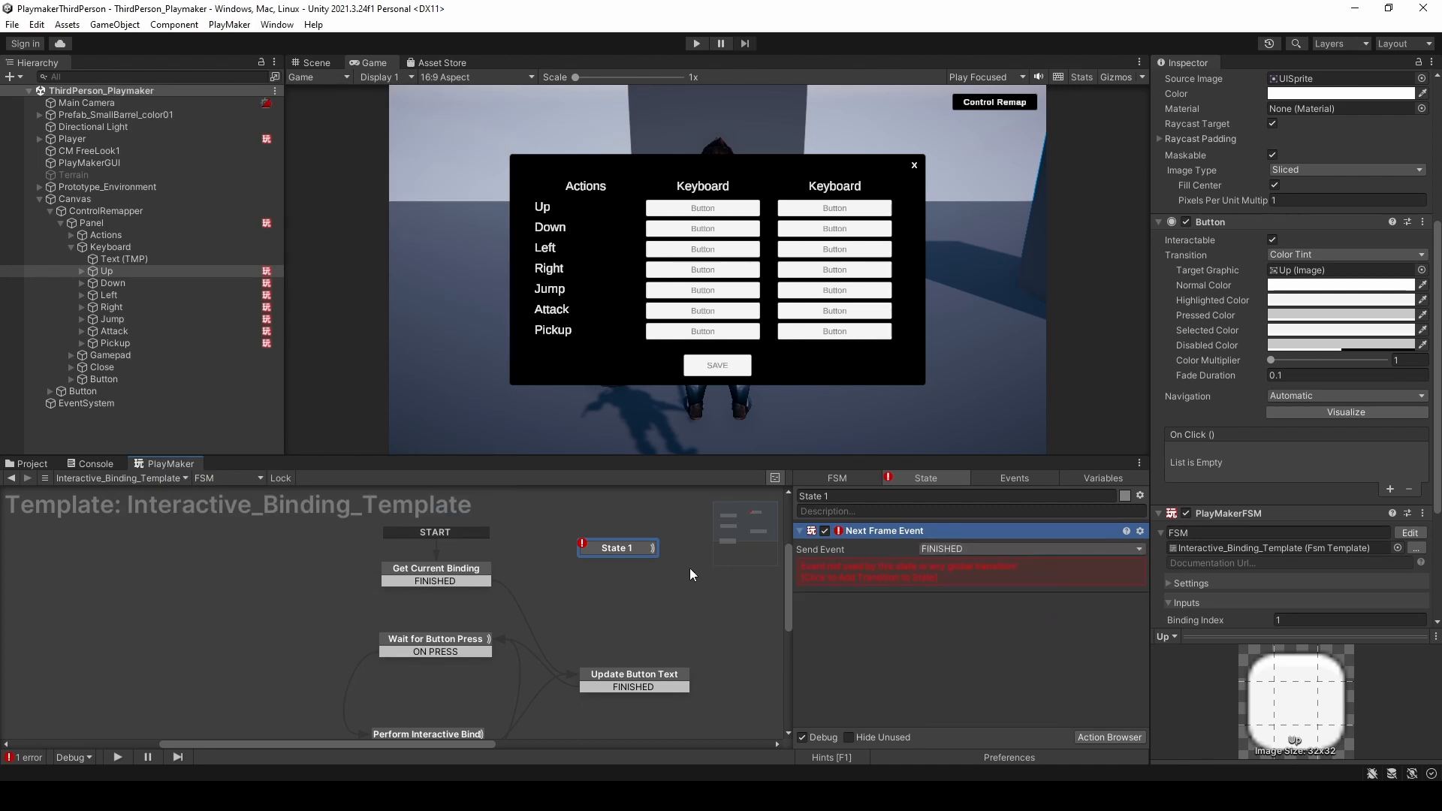
- Add a FINISHED transition to the template's State 1 and connect it to Get Current Binding
right_click(624, 548)
mouse_move(669, 555)
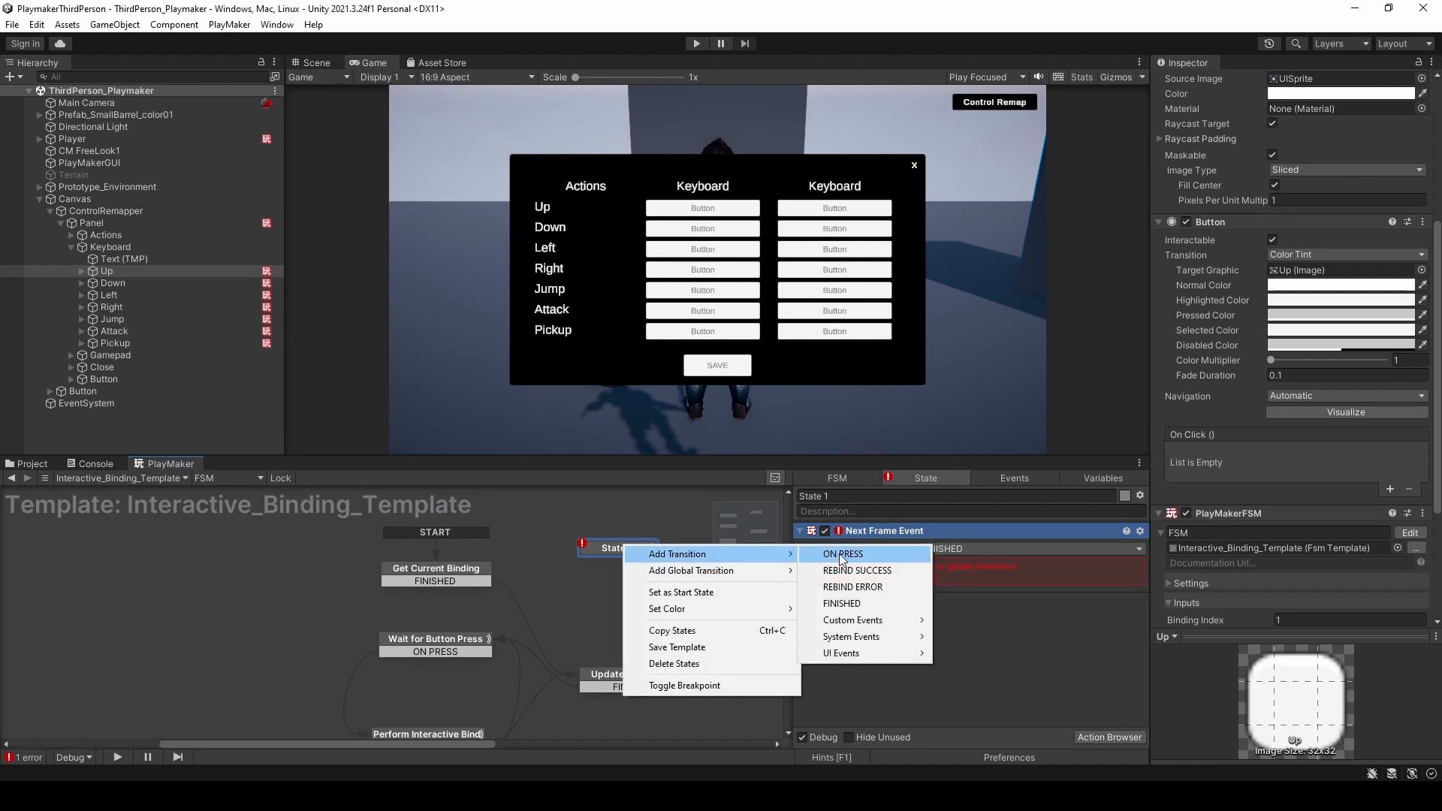
click(854, 605)
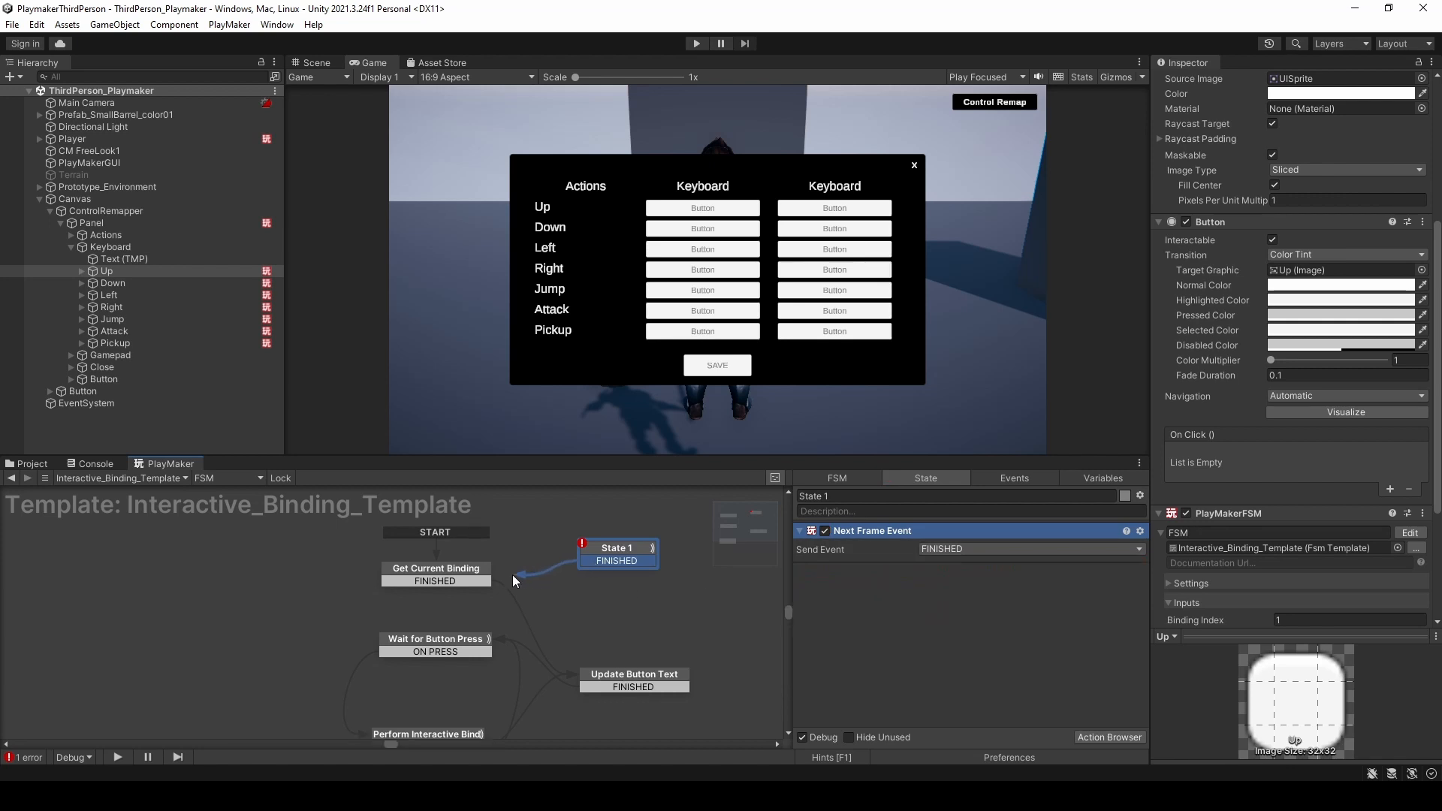
click(480, 577)
right_click(479, 577)
click(593, 558)
drag(593, 559, 469, 571)
- Make State 1 the template's start state and place it directly above Get Current Binding
right_click(628, 549)
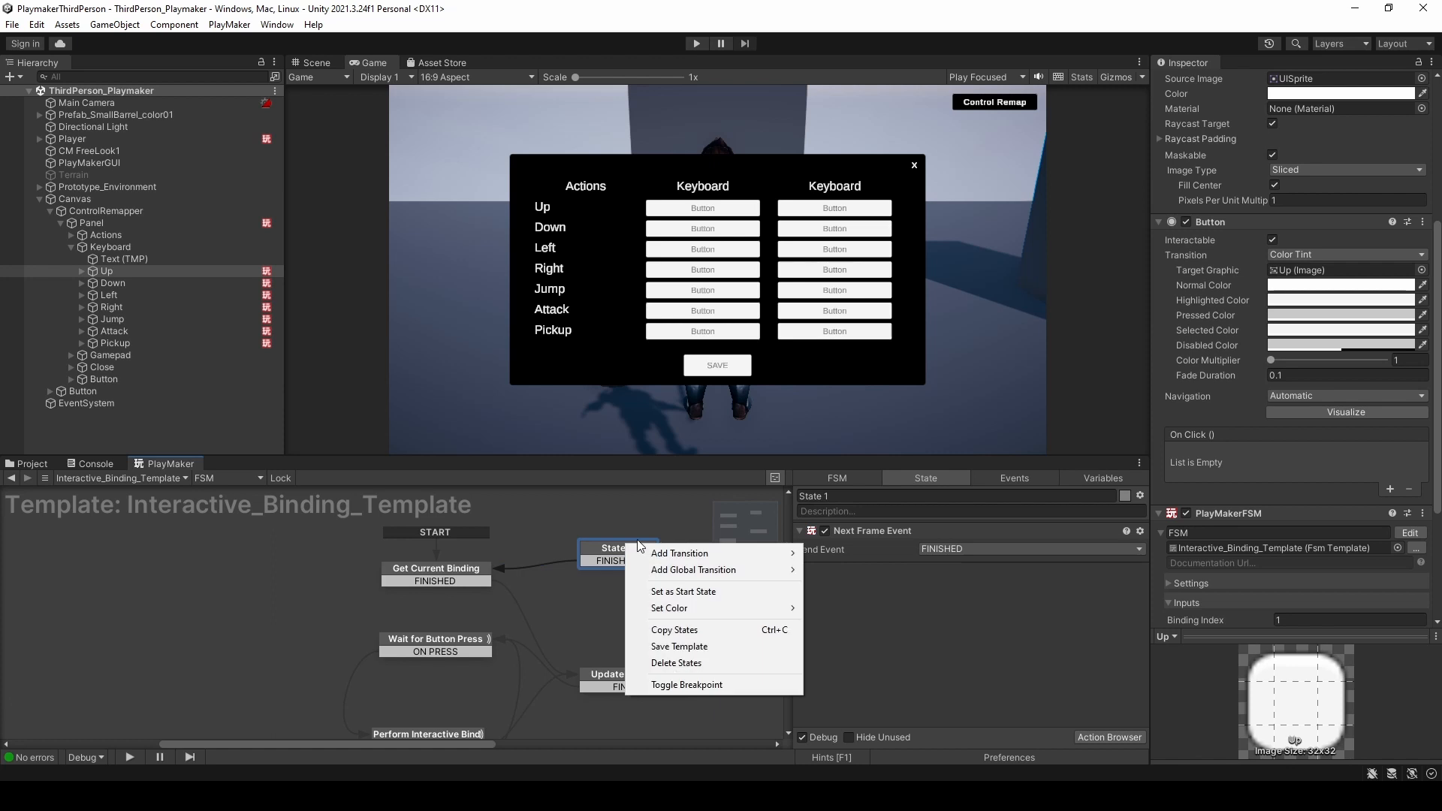
click(688, 593)
mouse_move(619, 545)
mouse_down()
mouse_move(421, 539)
mouse_move(442, 547)
mouse_up()
right_click(473, 545)
scroll(552, 583, down, 1)
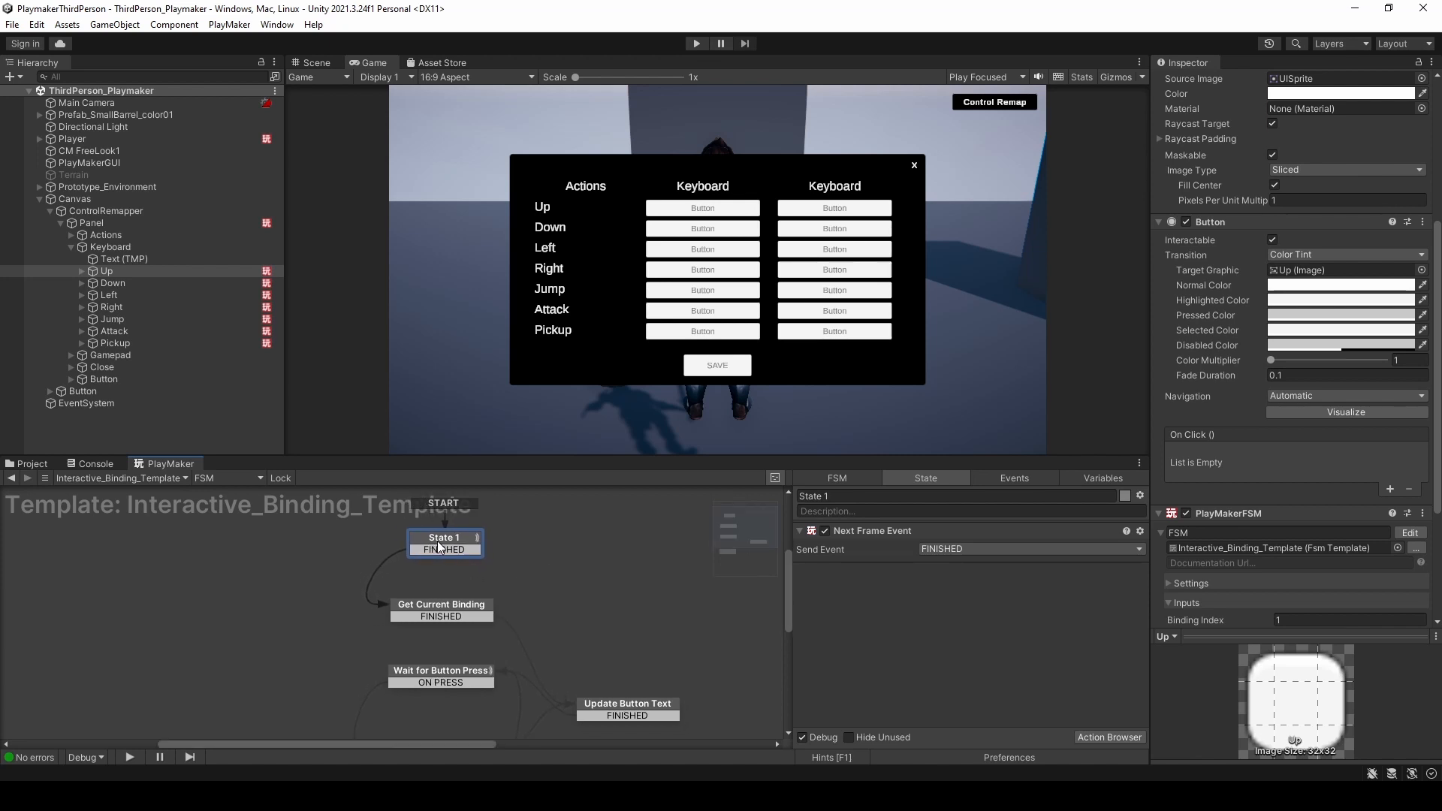
mouse_move(524, 594)
middle_down()
mouse_move(547, 558)
mouse_move(547, 588)
middle_up()
click(468, 522)
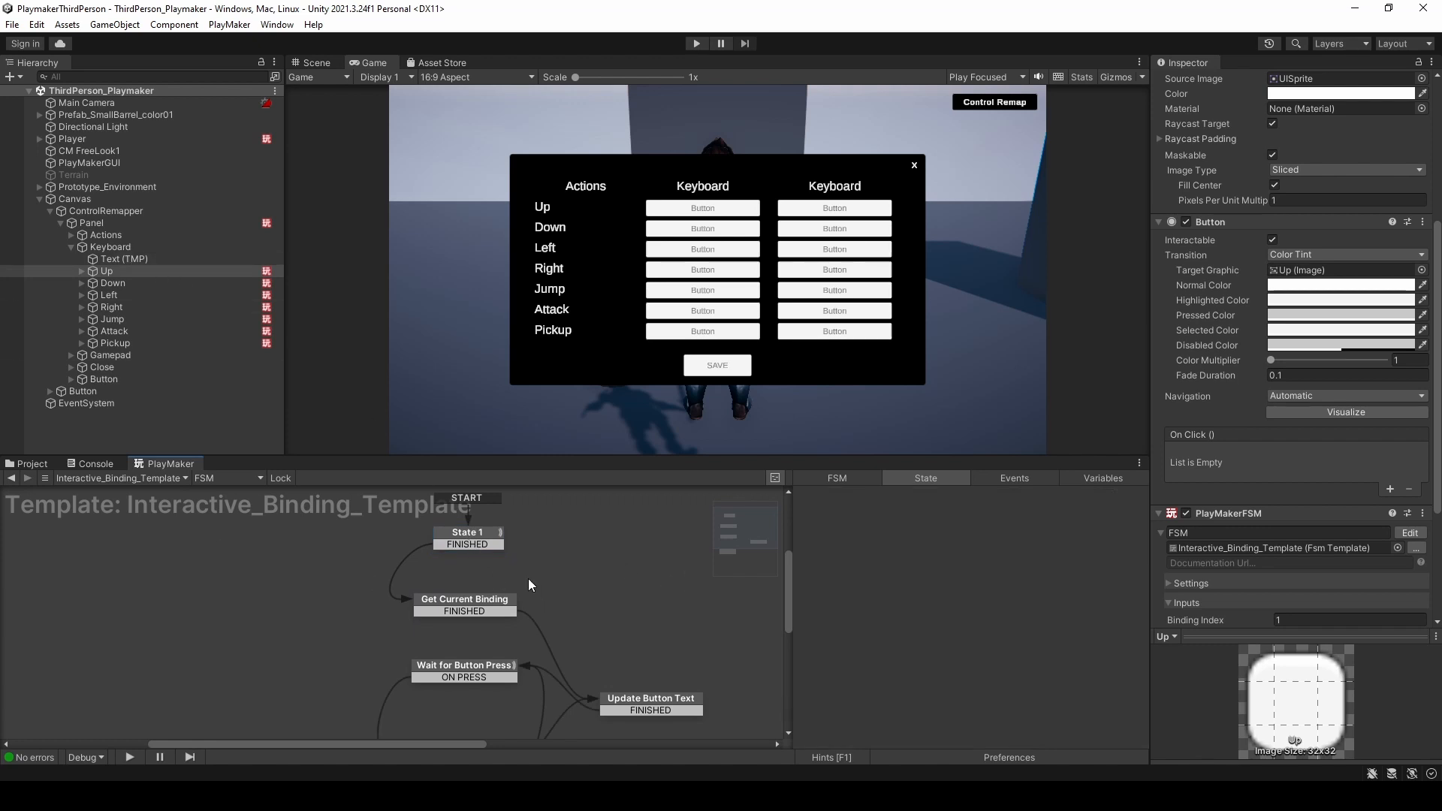
- Compare the Panel FSM's loading state with the template's State 1 and Get Current Binding actions
click(102, 224)
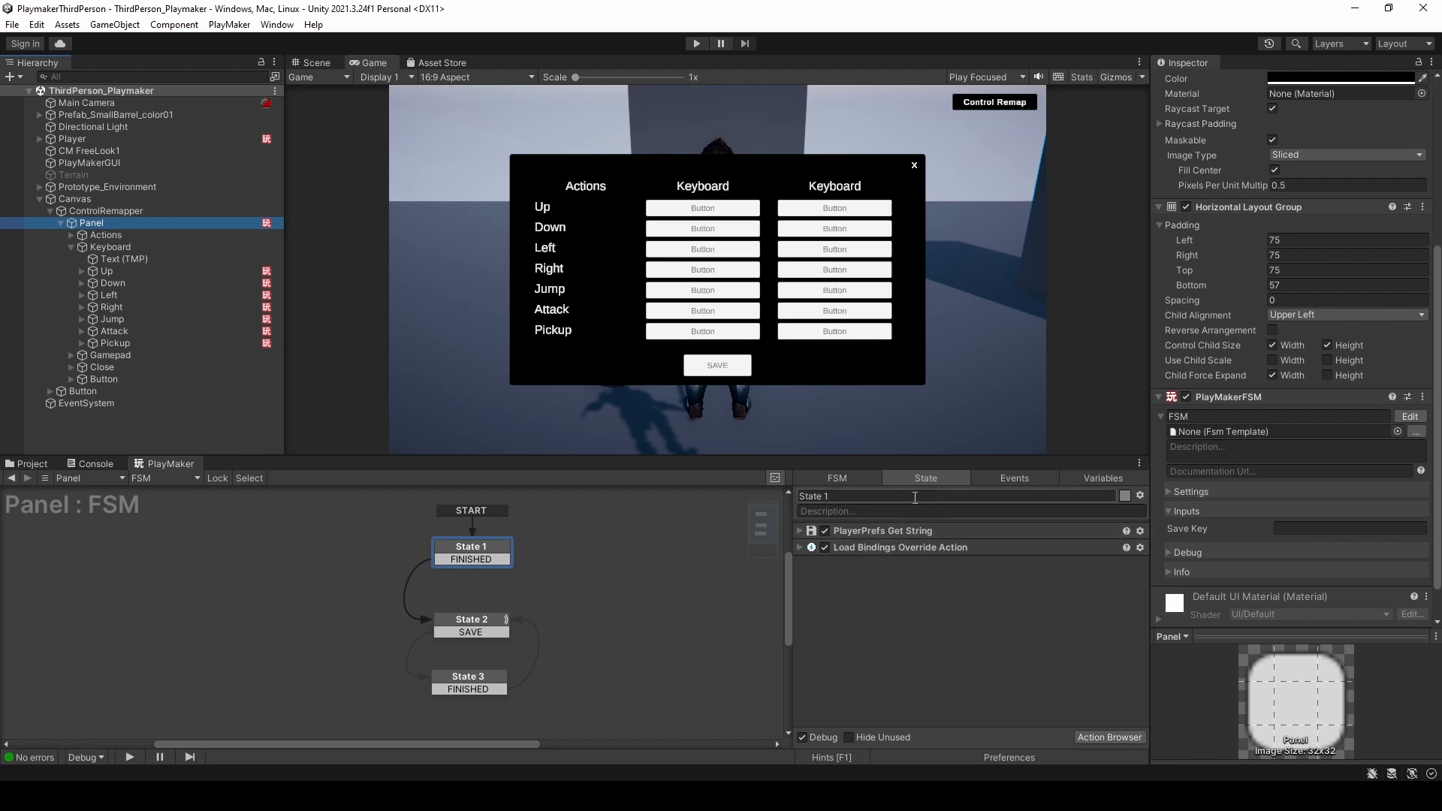
click(158, 270)
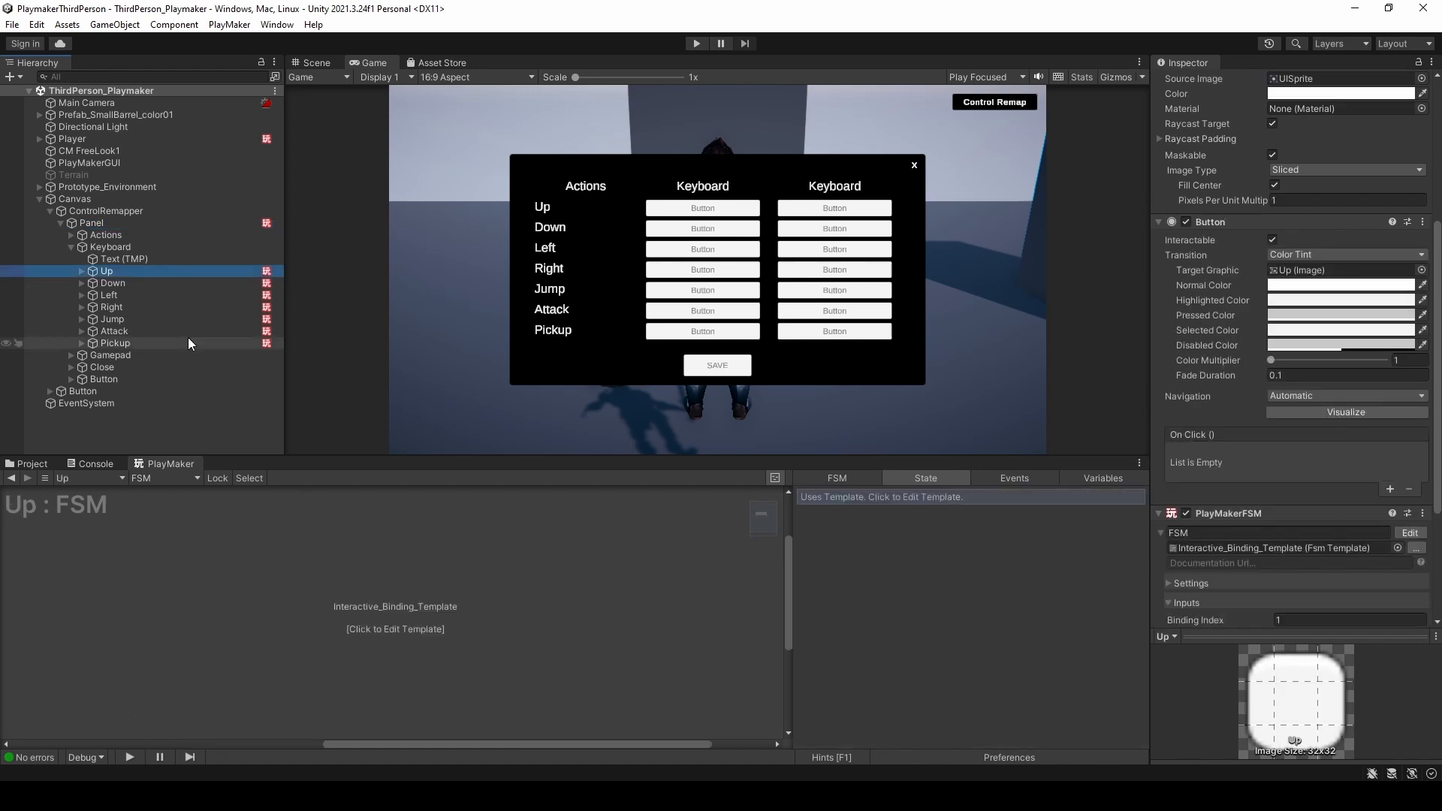
click(471, 630)
click(491, 548)
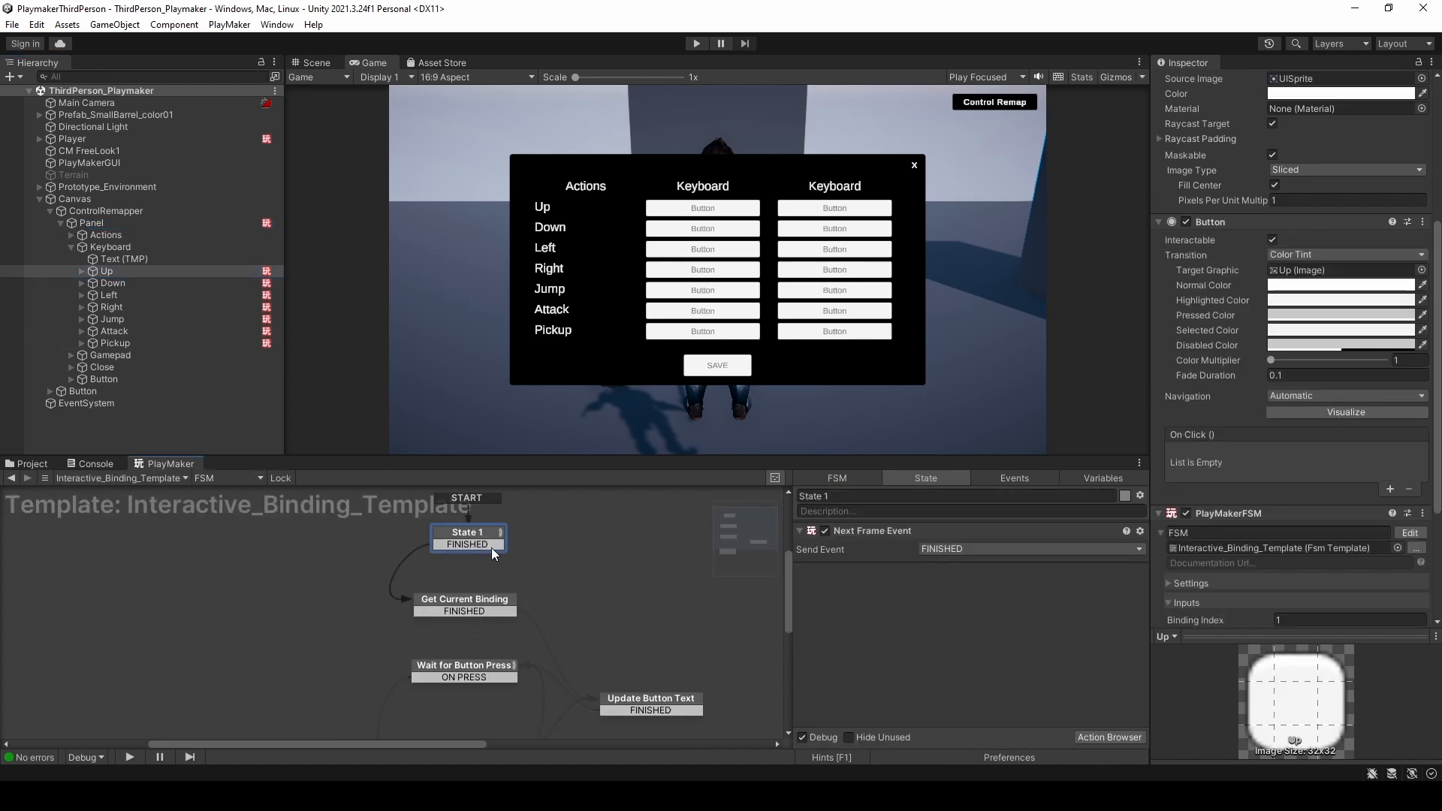
click(495, 609)
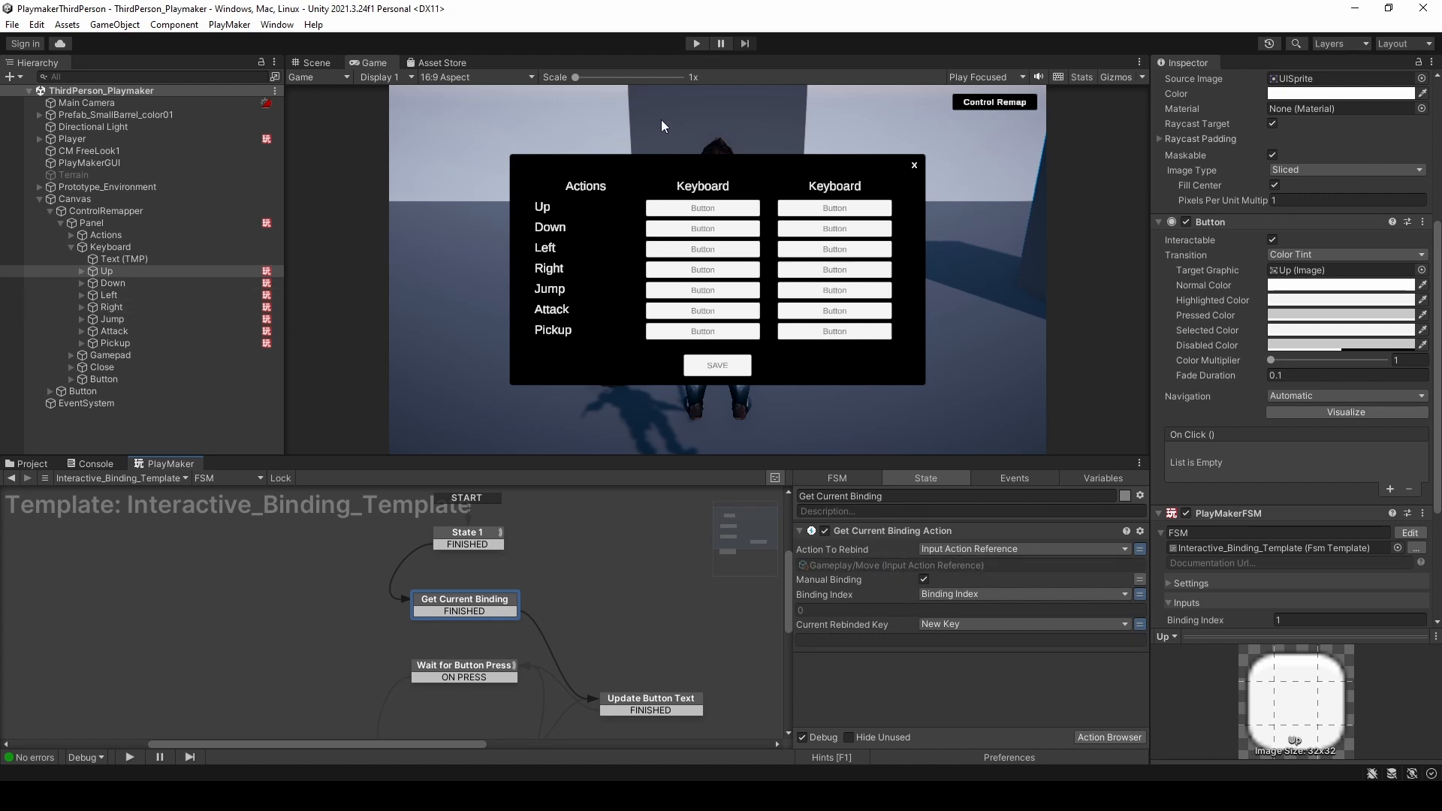
- Run the game and rebind the keyboard Up, Down, Left and Right actions to the matching arrow keys
click(697, 44)
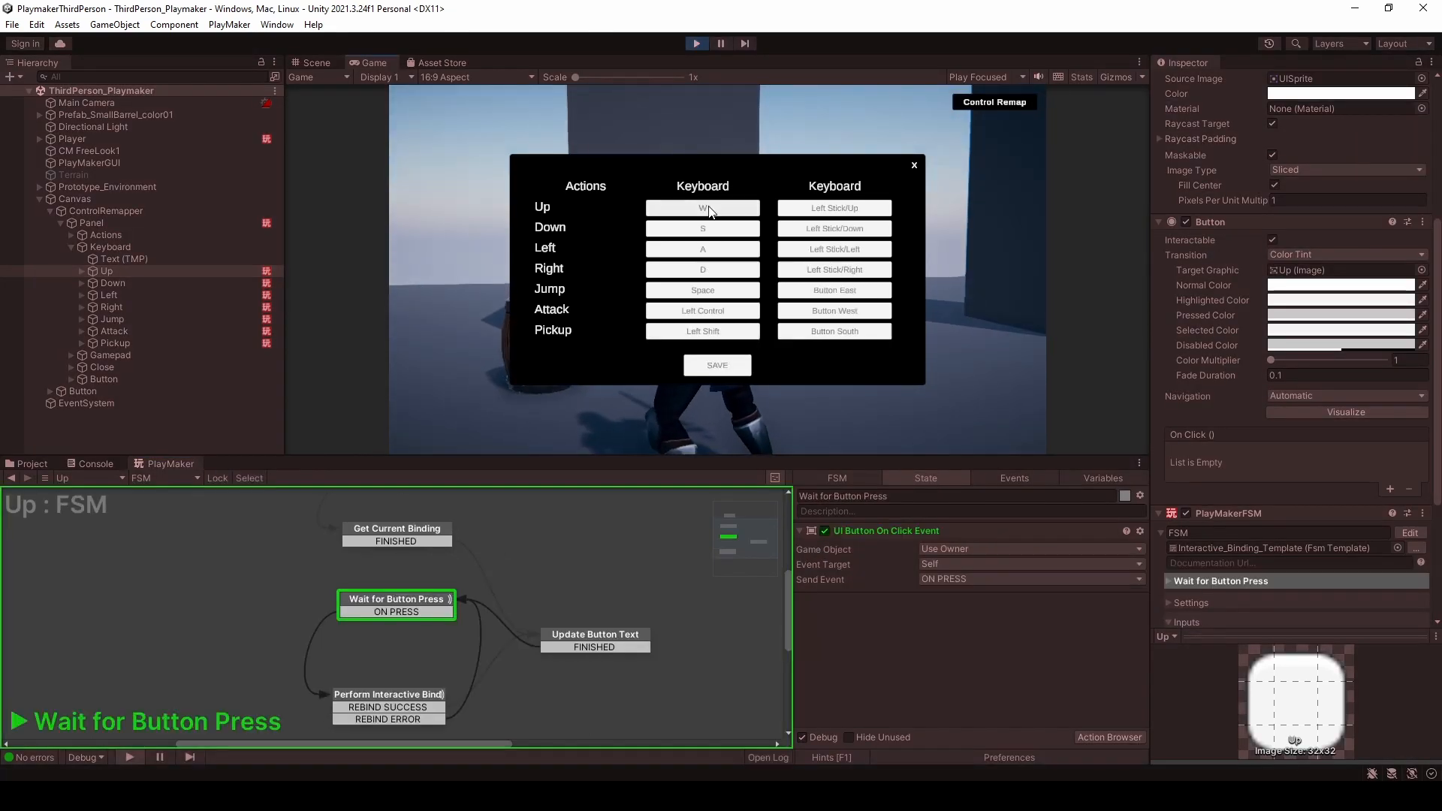
click(709, 209)
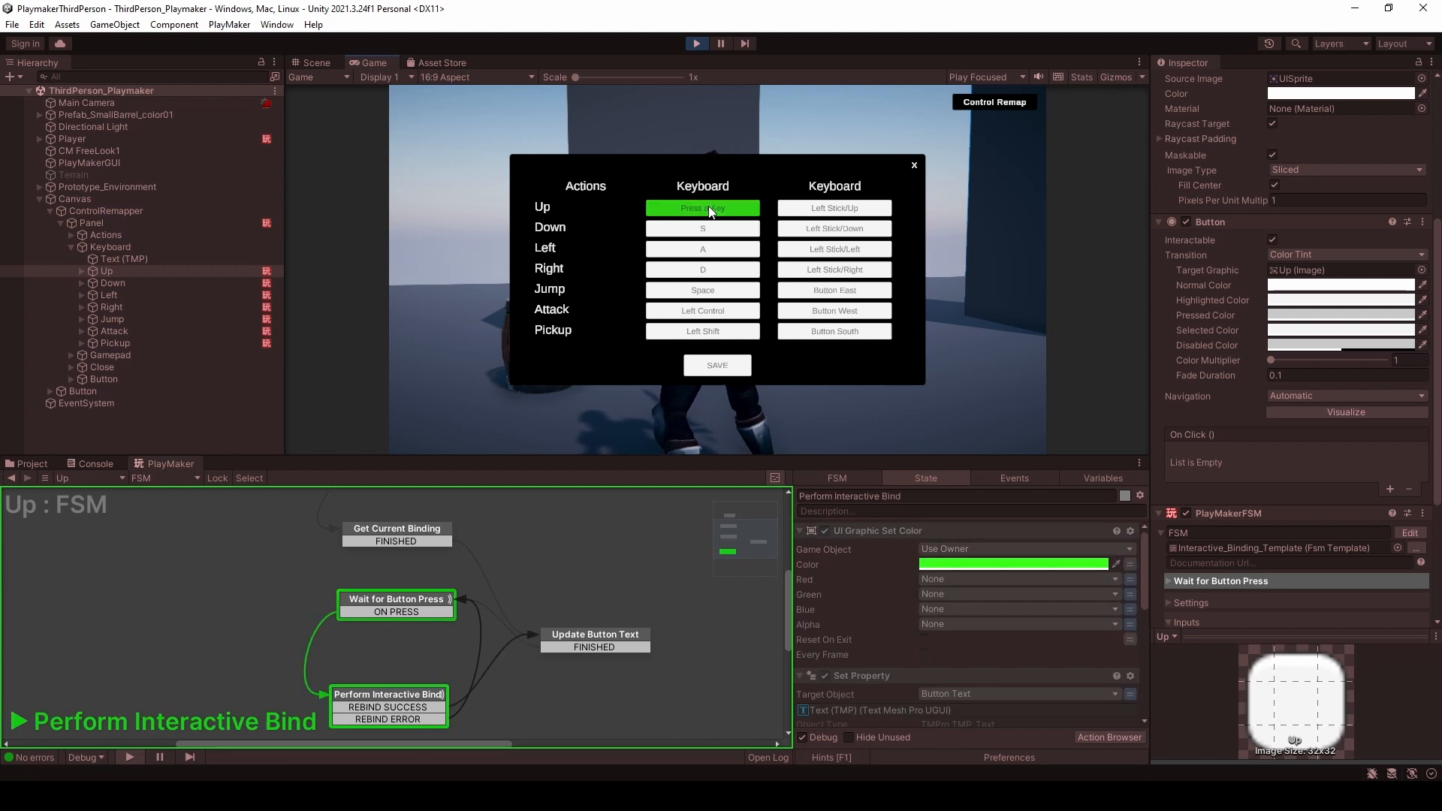
key(Up)
click(707, 225)
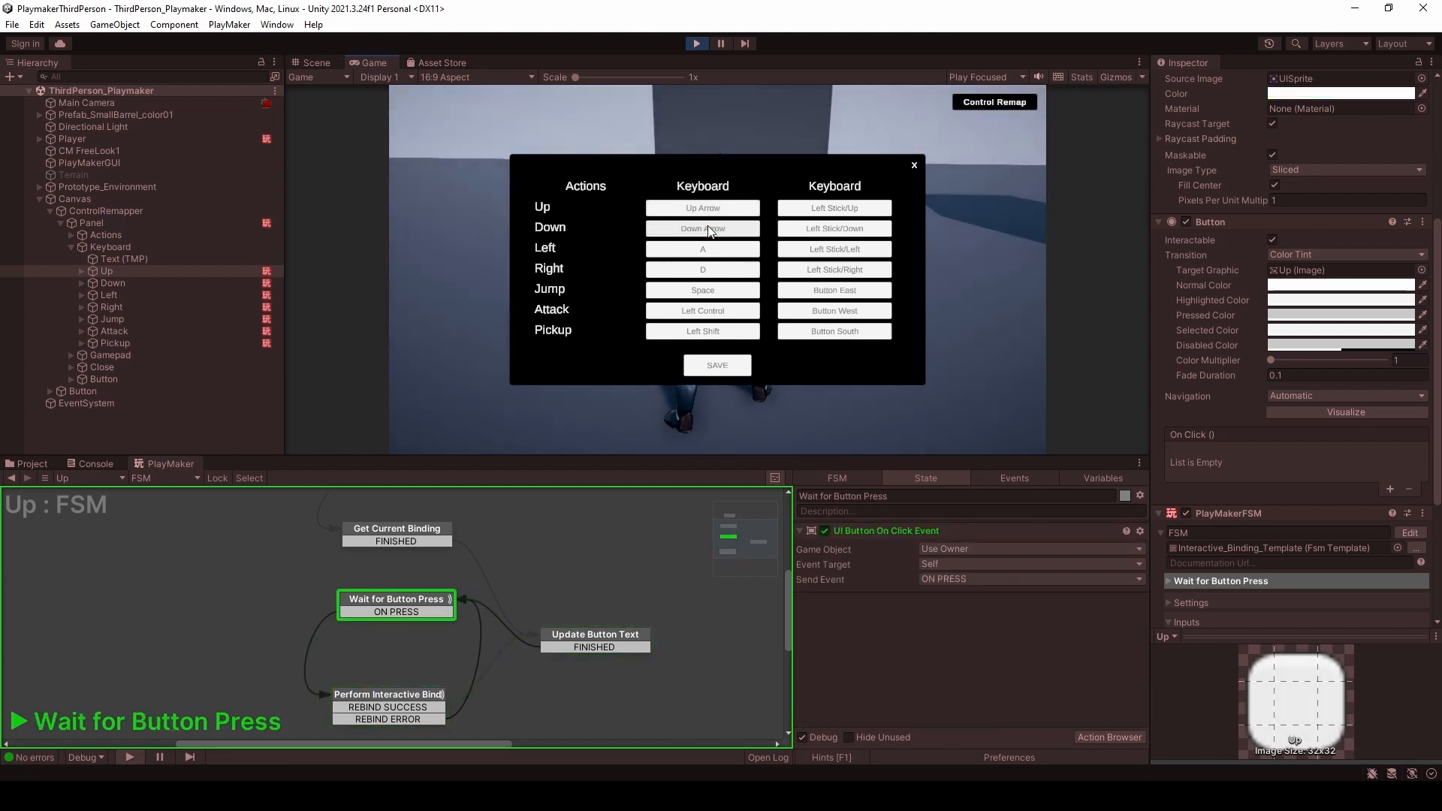
key(Down)
click(707, 249)
key(Left)
click(709, 271)
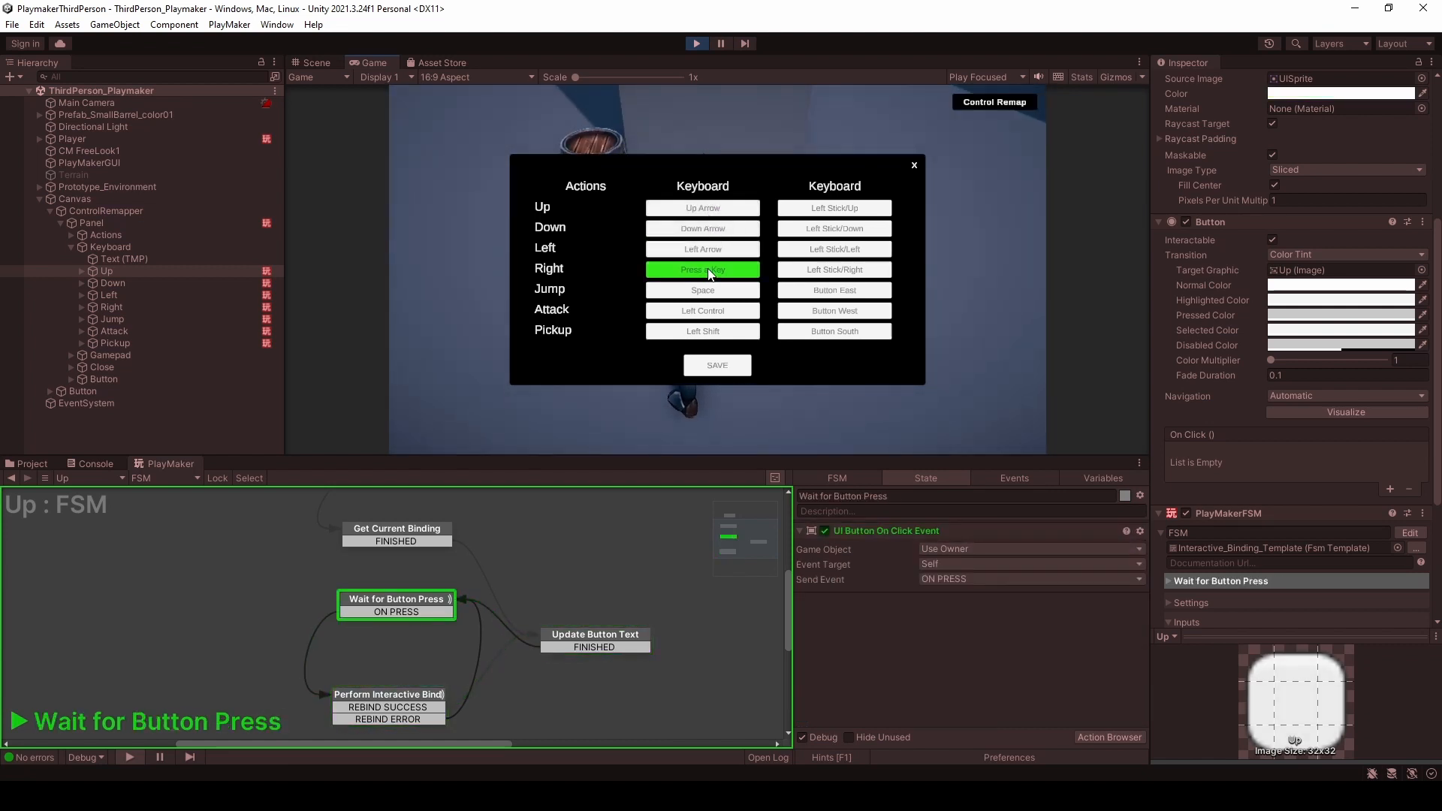
key(Right)
- Rebind the keyboard Jump action to Z, Attack to X and Pickup to C, and save the bindings
click(702, 289)
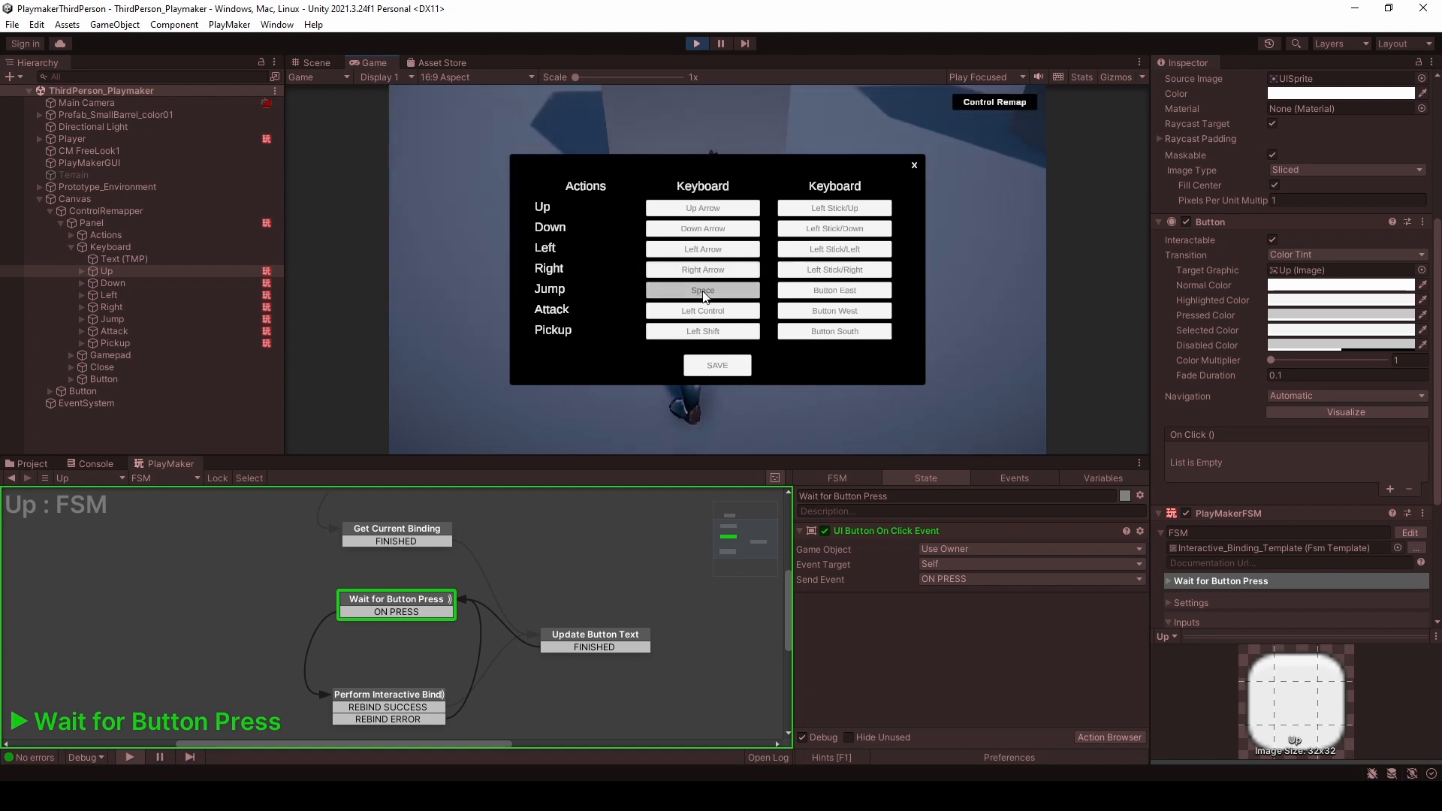
key(z)
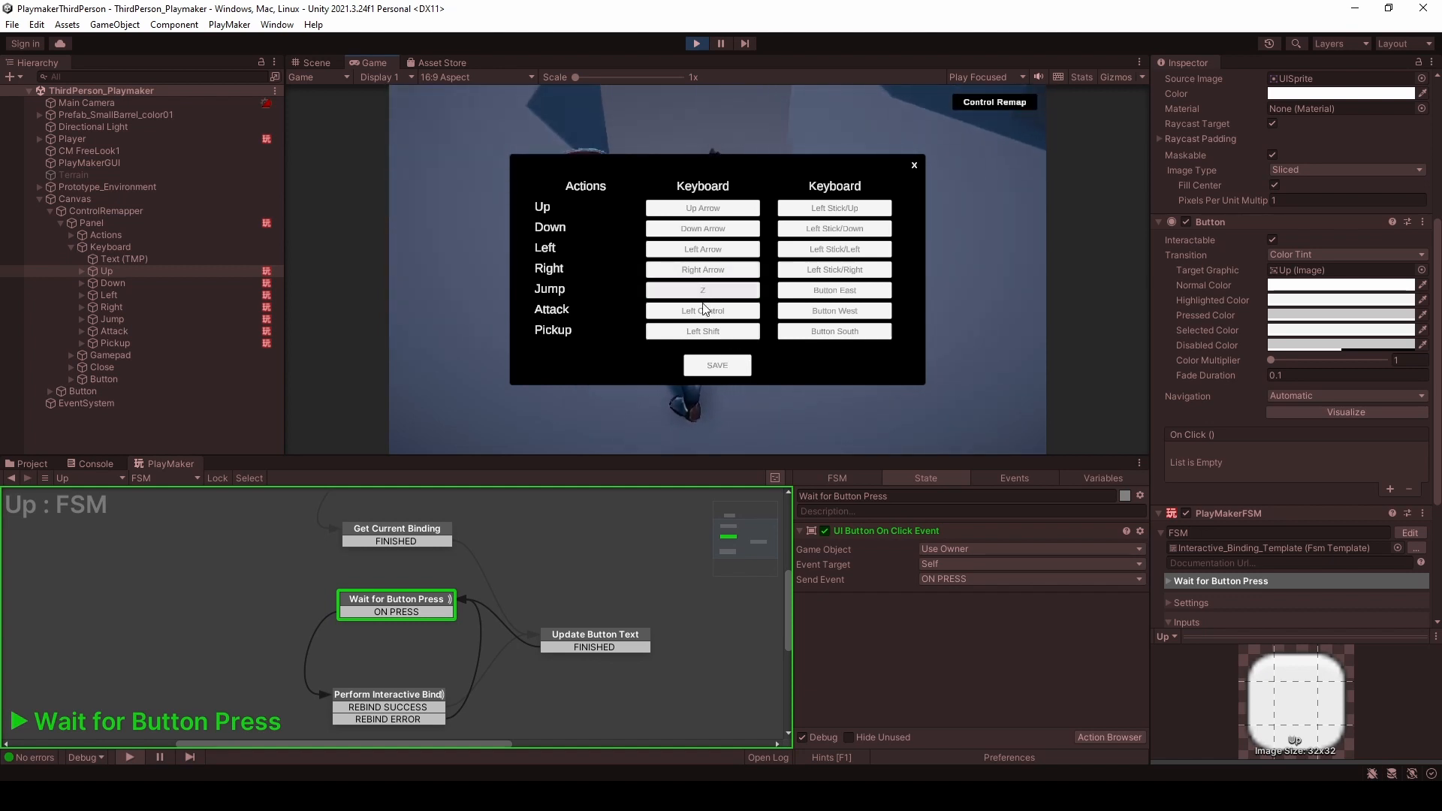
click(703, 313)
key(x)
click(704, 330)
key(c)
click(723, 368)
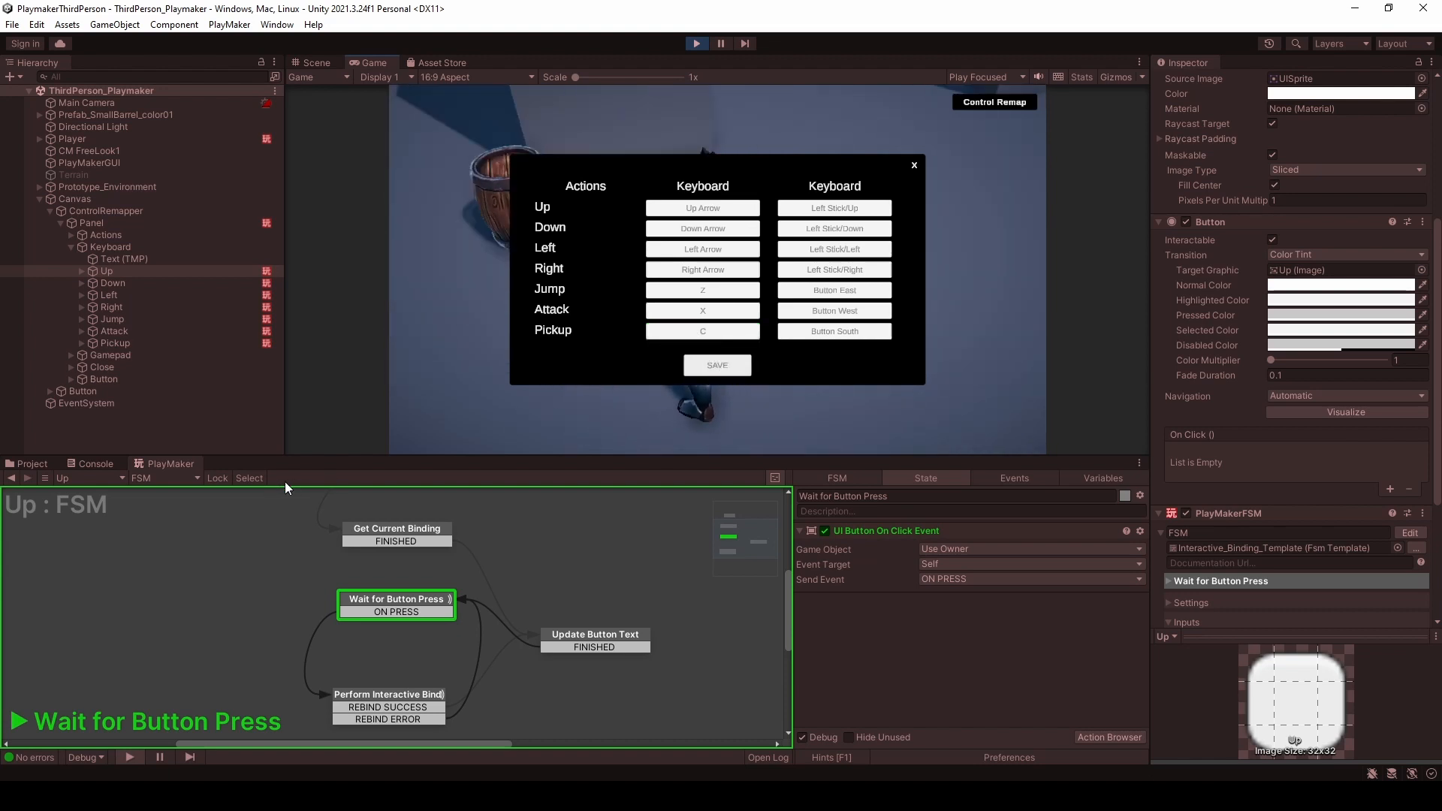
- Inspect the running Panel FSM's State 3 and State 1 to check the JSON binding data being saved and loaded
click(88, 464)
click(161, 464)
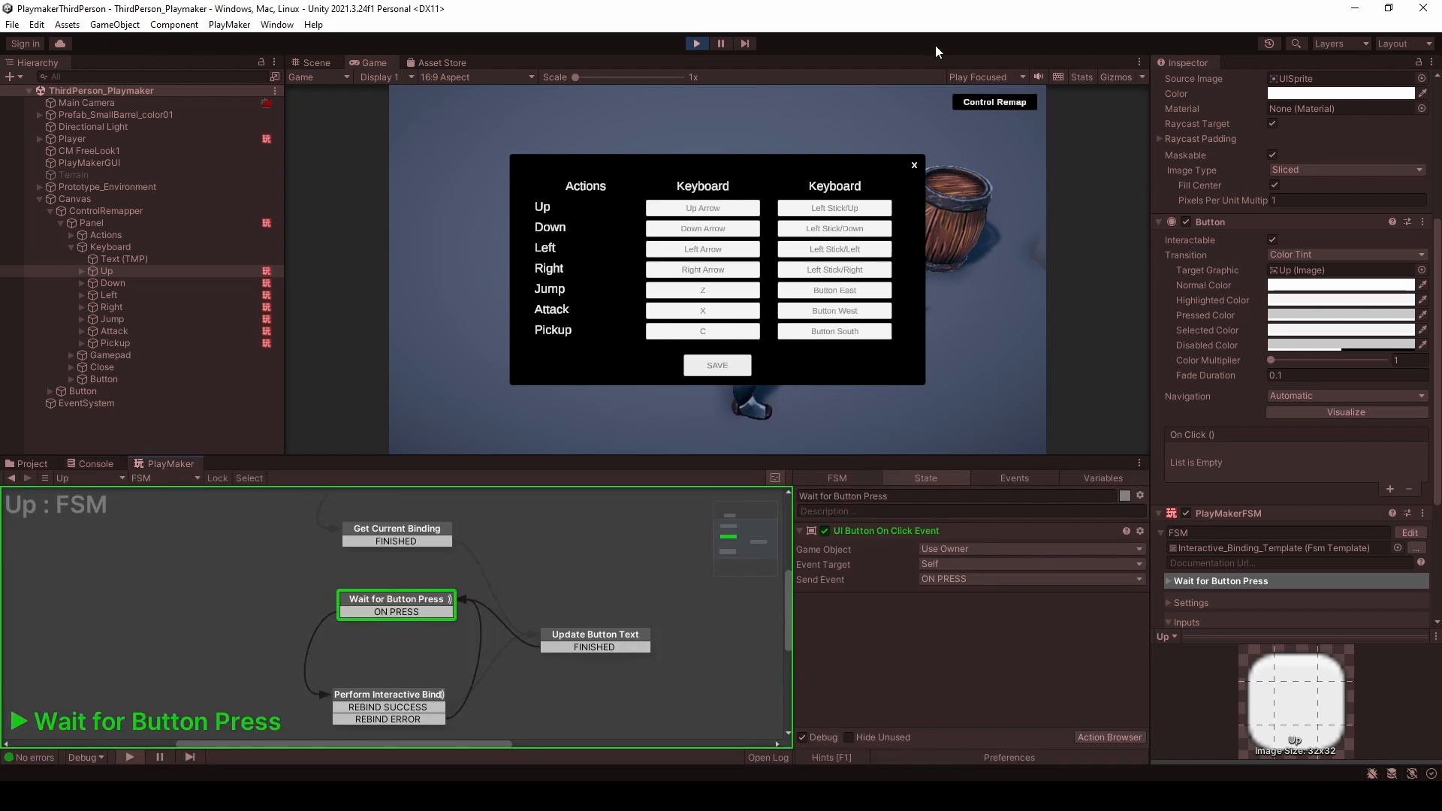
click(139, 236)
click(124, 224)
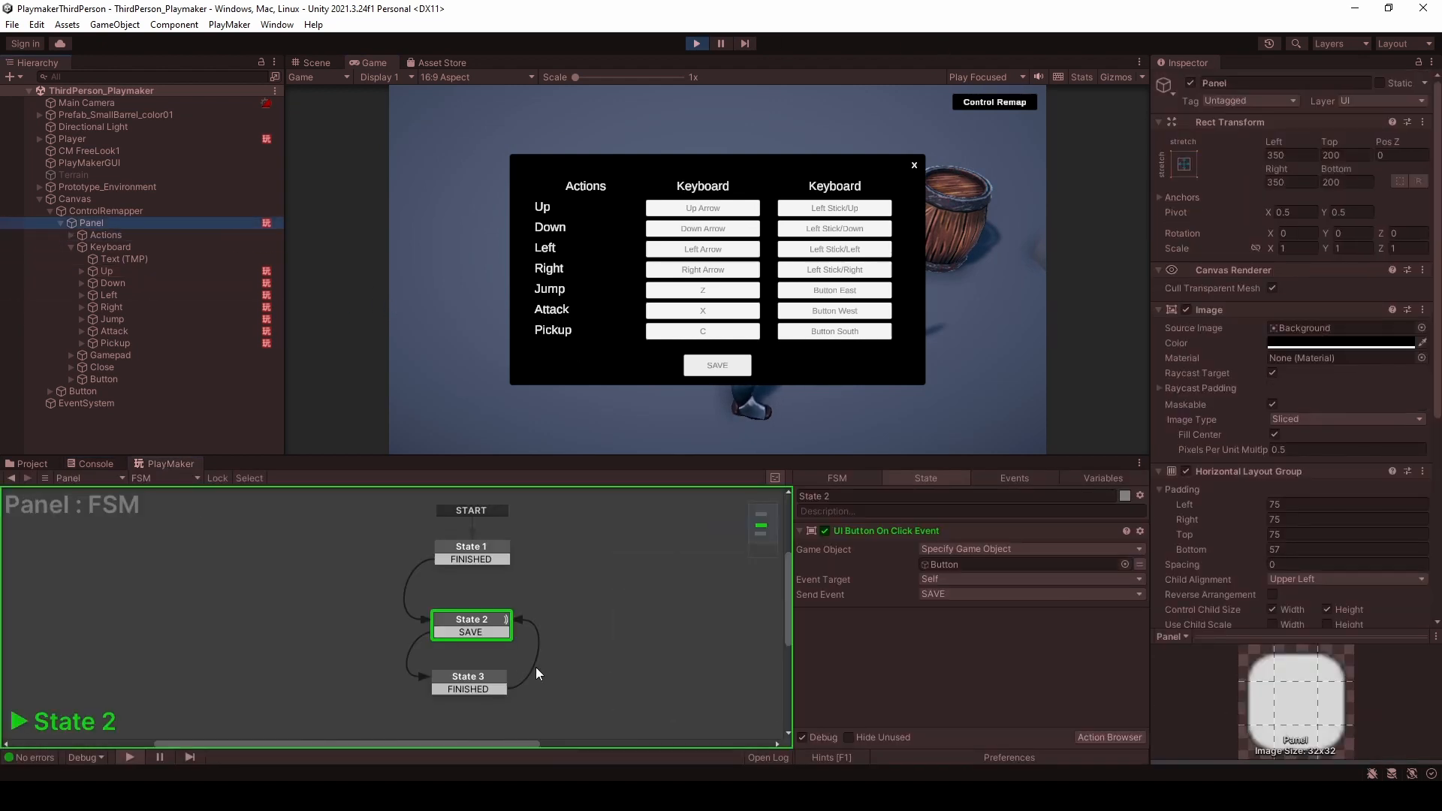
click(456, 682)
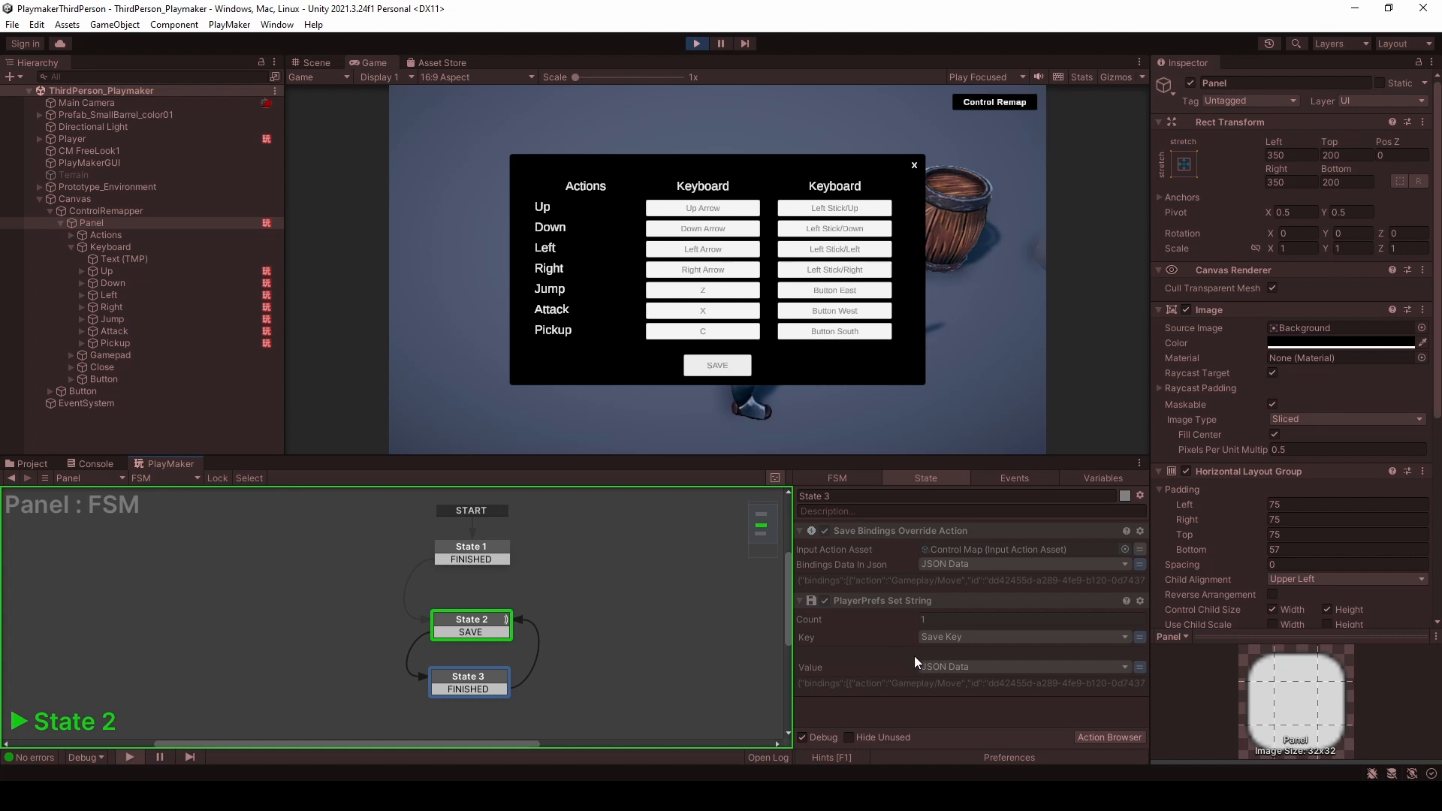
click(478, 554)
click(483, 679)
- Stop the game, deactivate the Panel object and run the game again
click(697, 43)
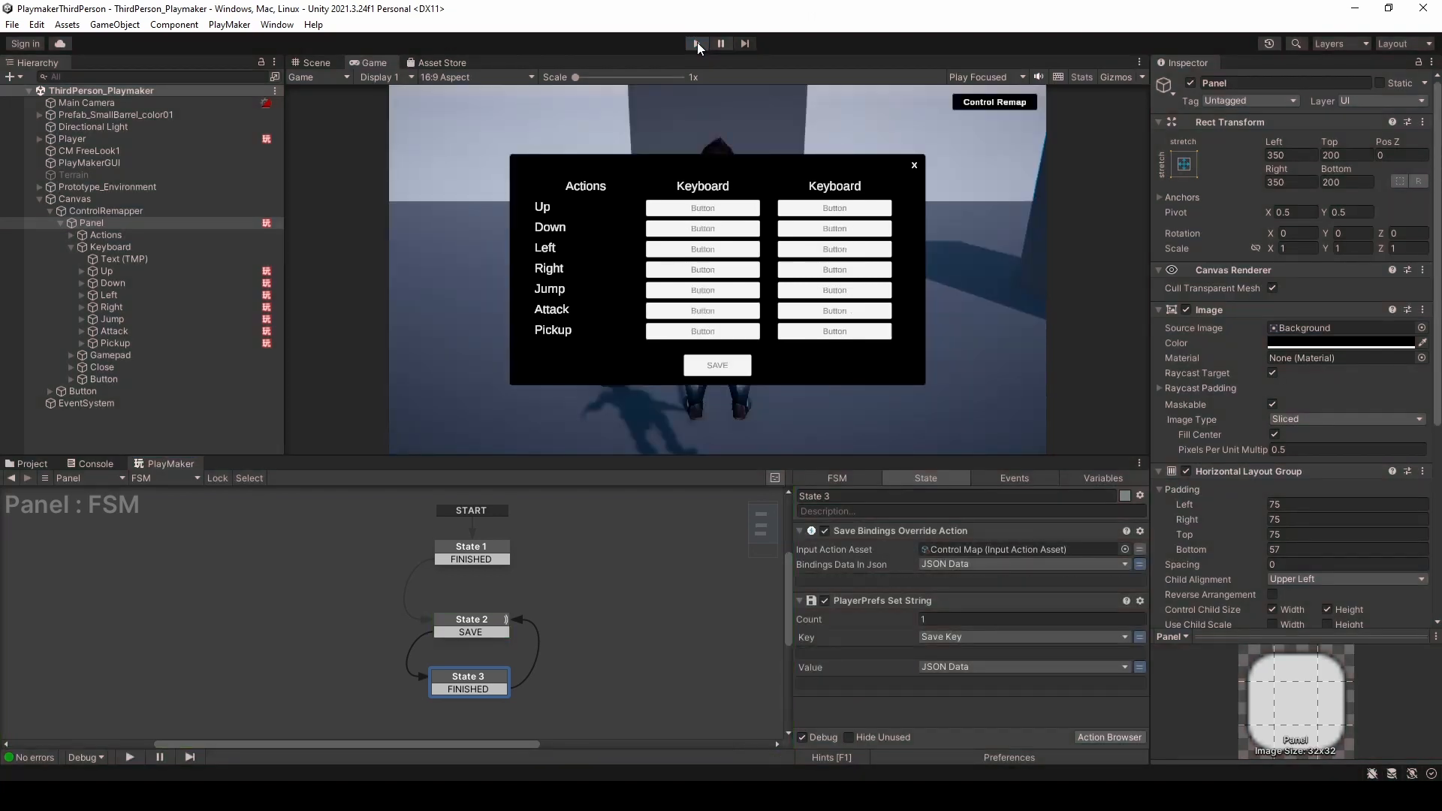
click(1190, 83)
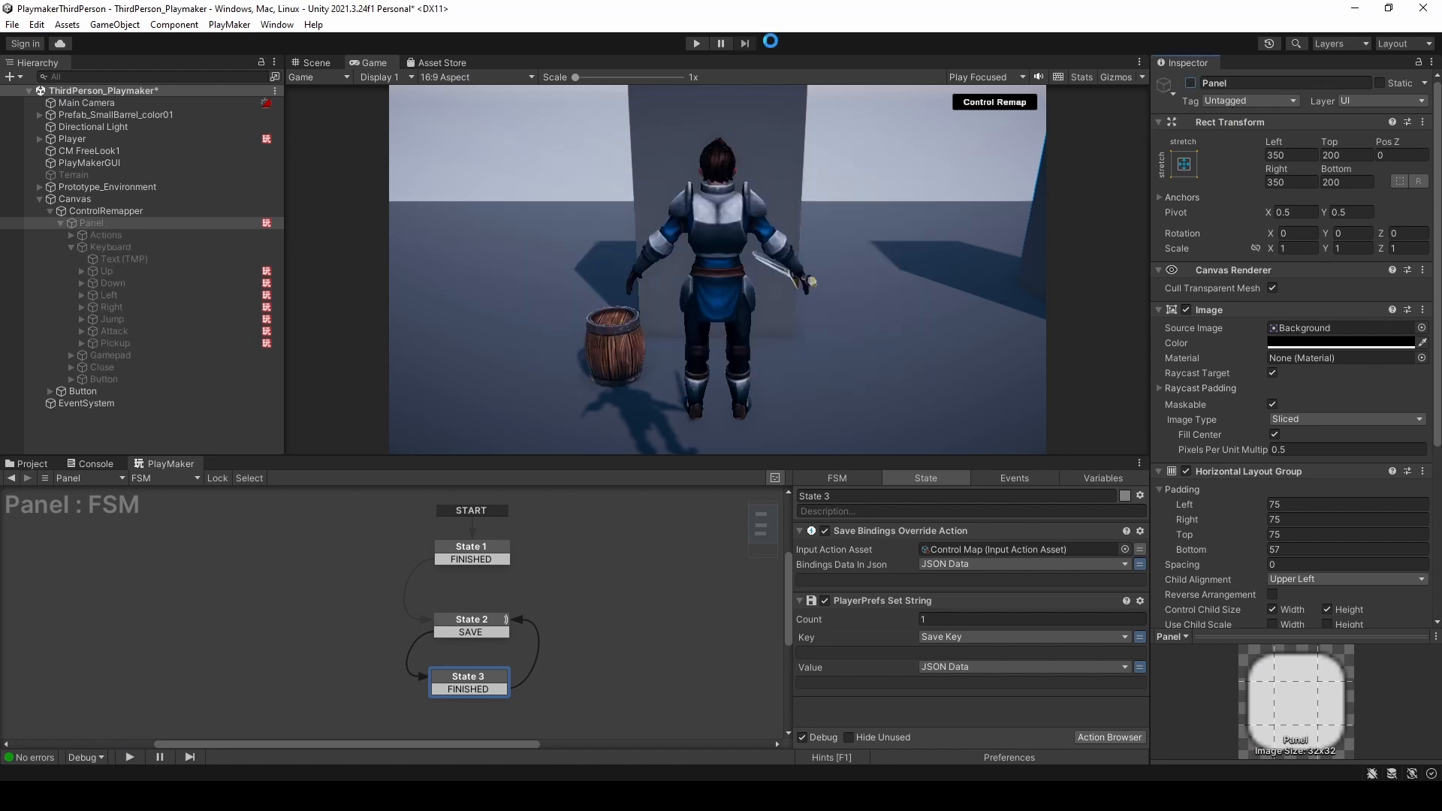
click(698, 42)
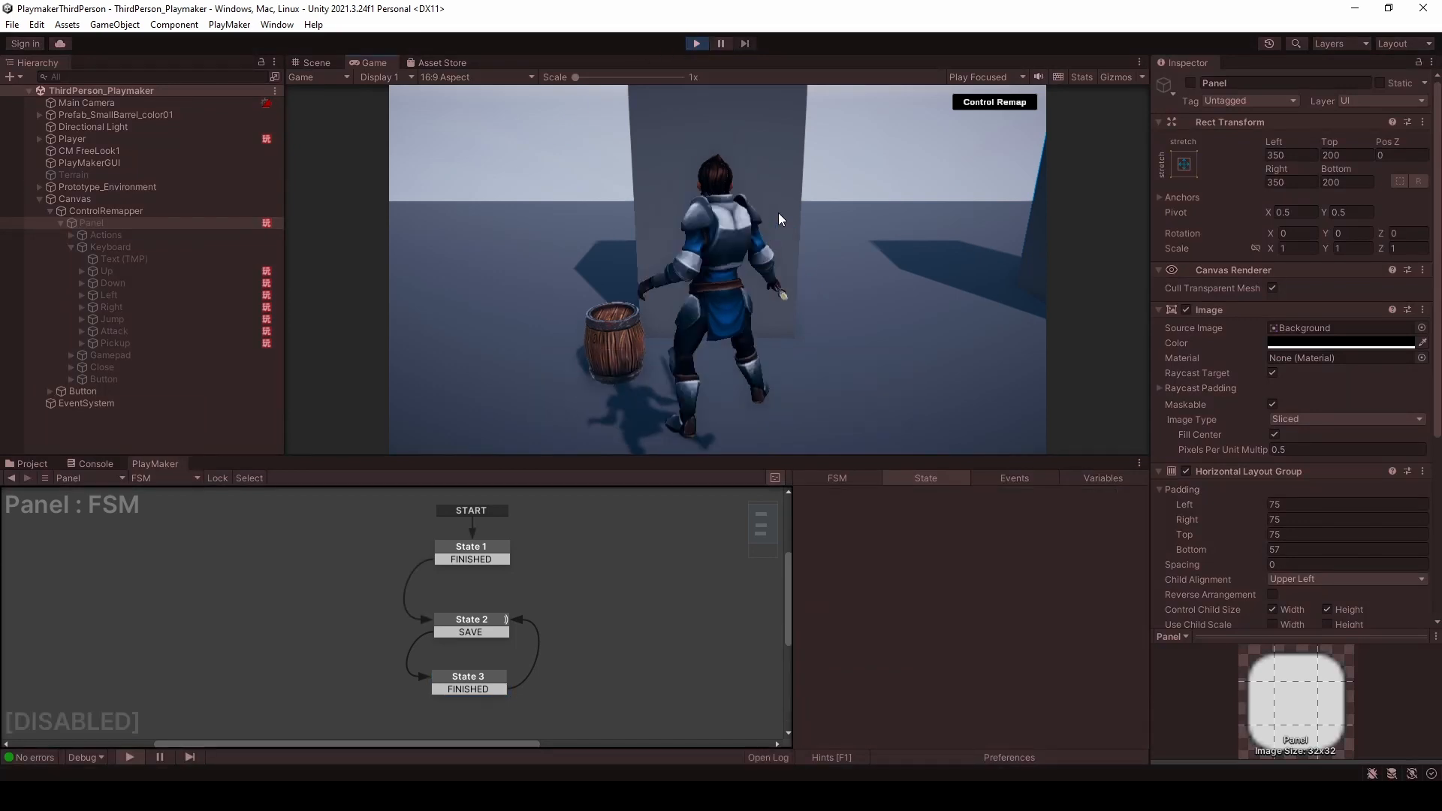
- Check the reloaded bindings in the Control Remap panel, close it, and test the character's remapped controls in the game
click(978, 105)
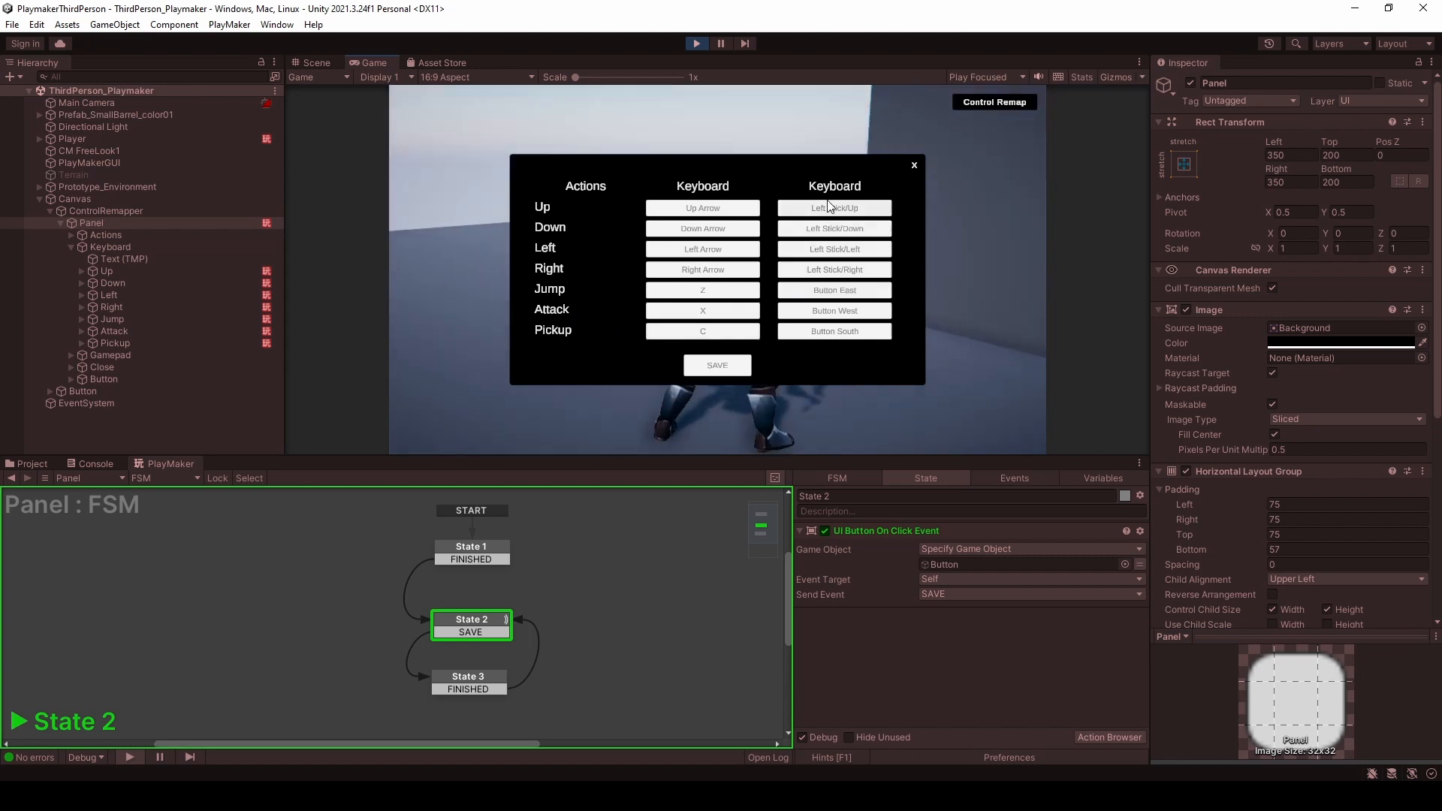
click(916, 165)
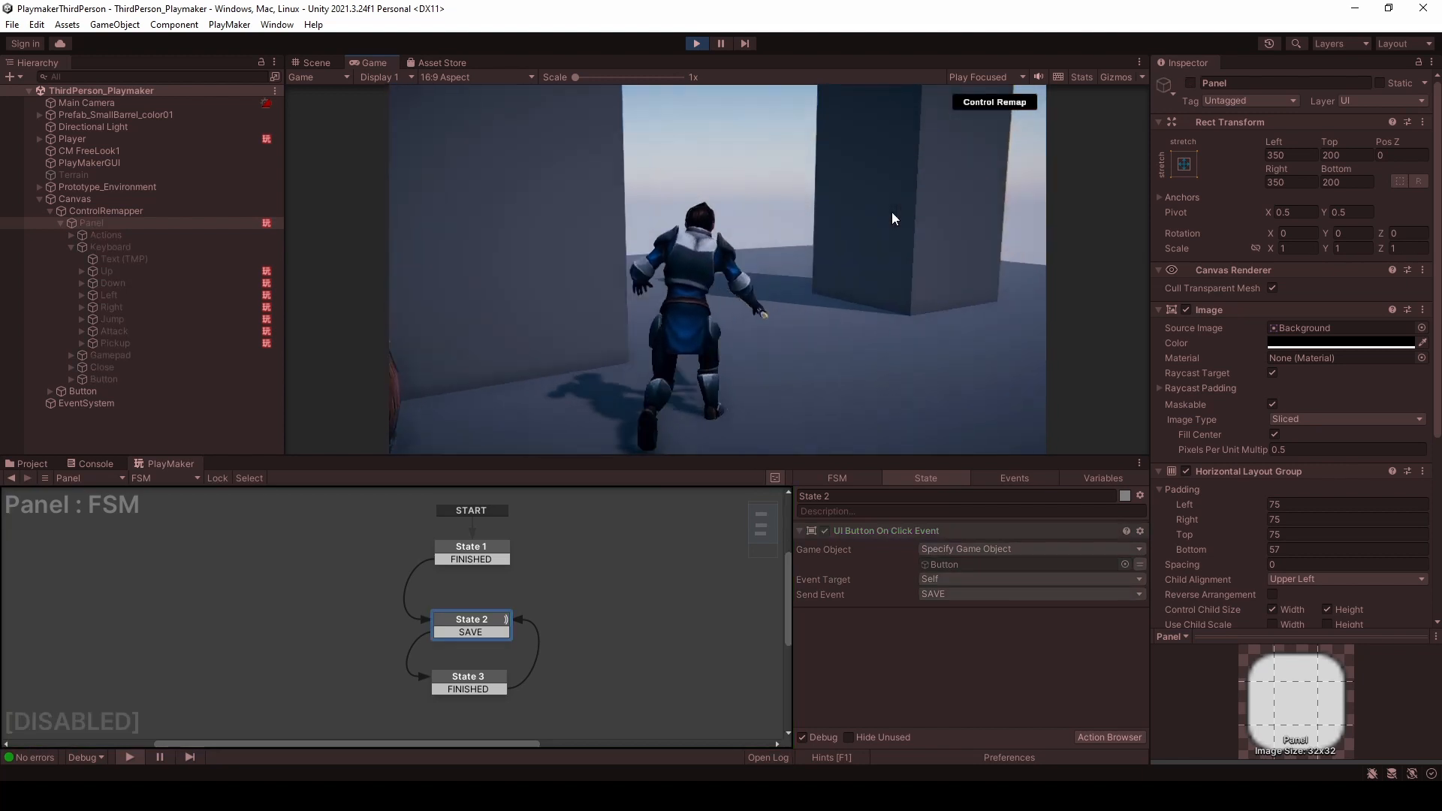
key(d)
key(a)
key(w)
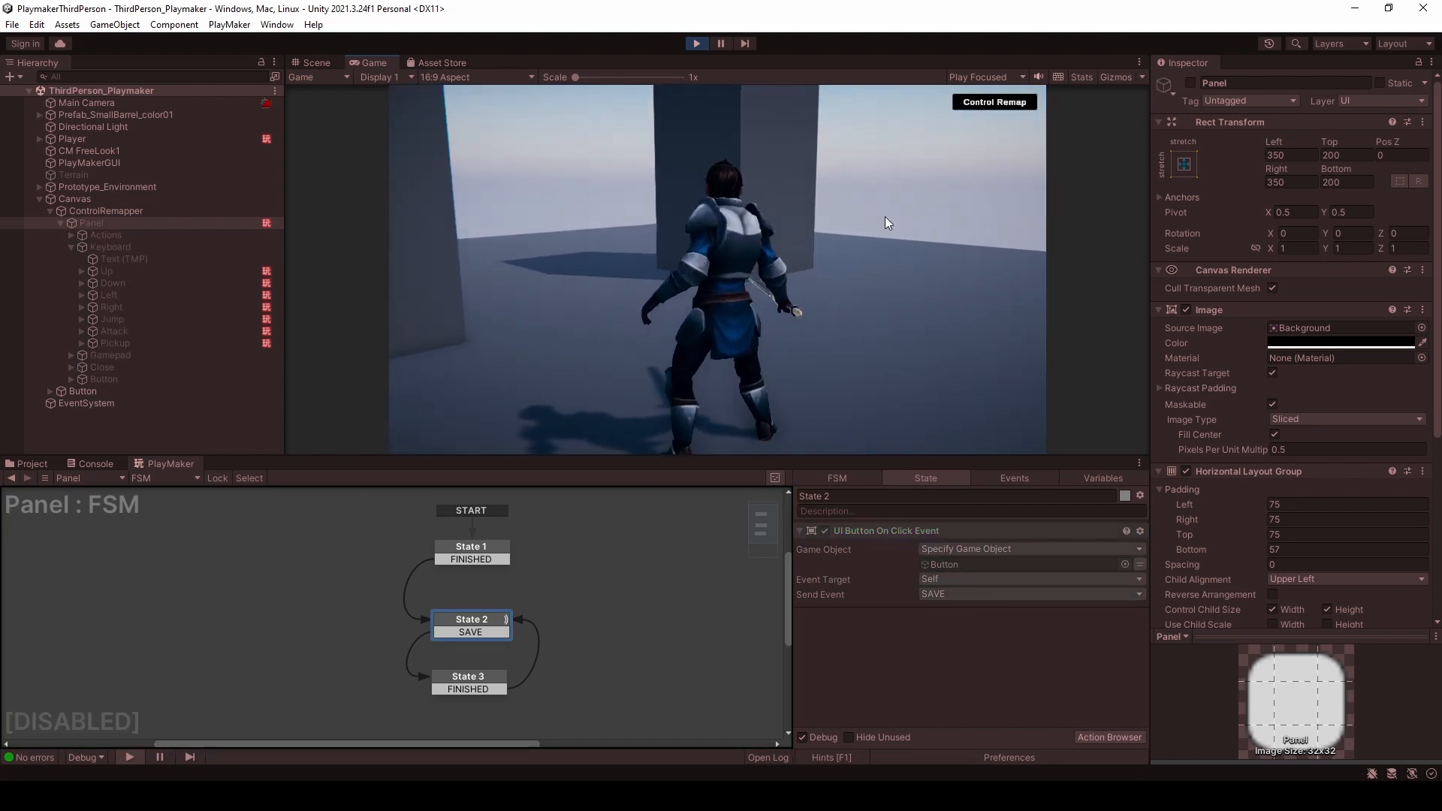
key(space)
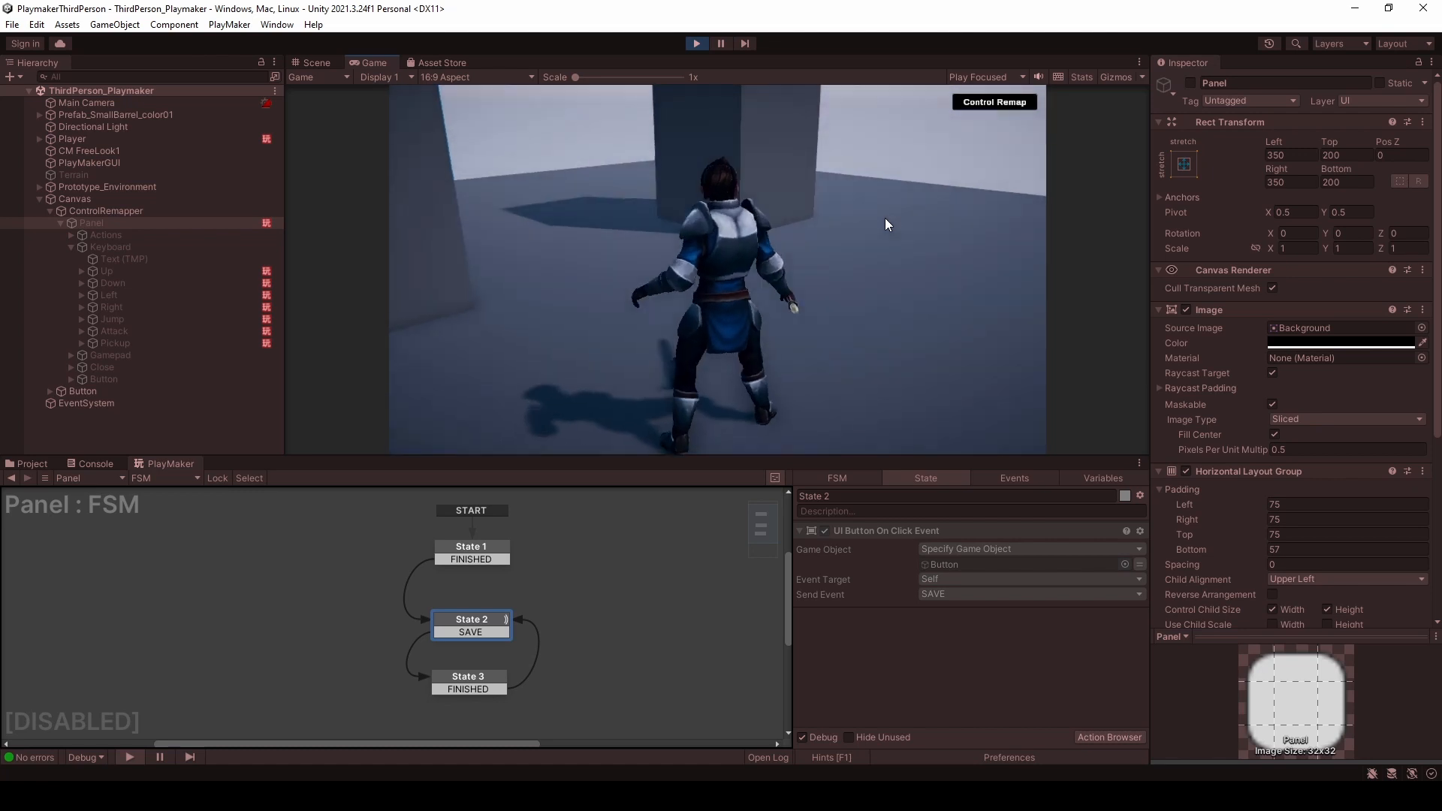
click(951, 193)
key(e)
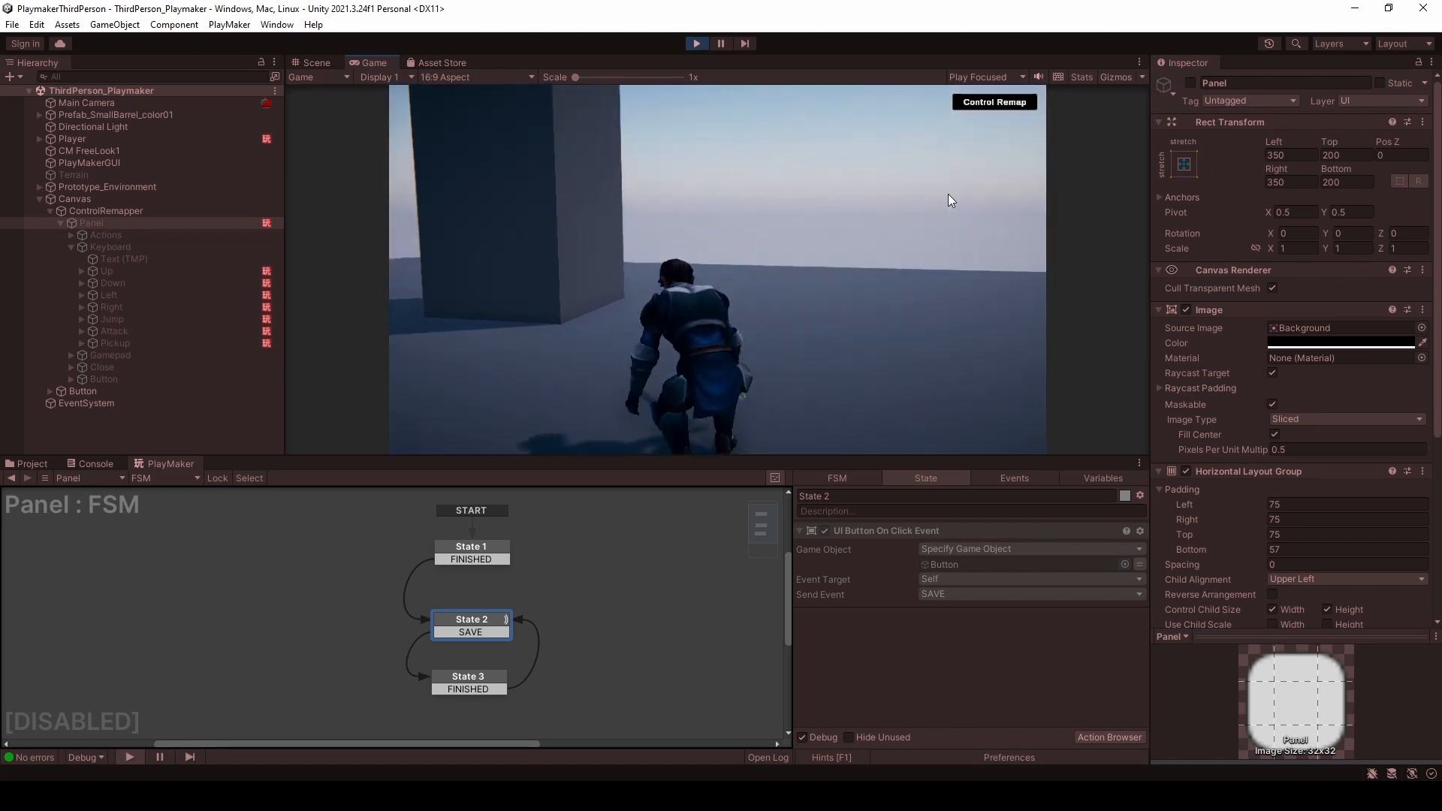